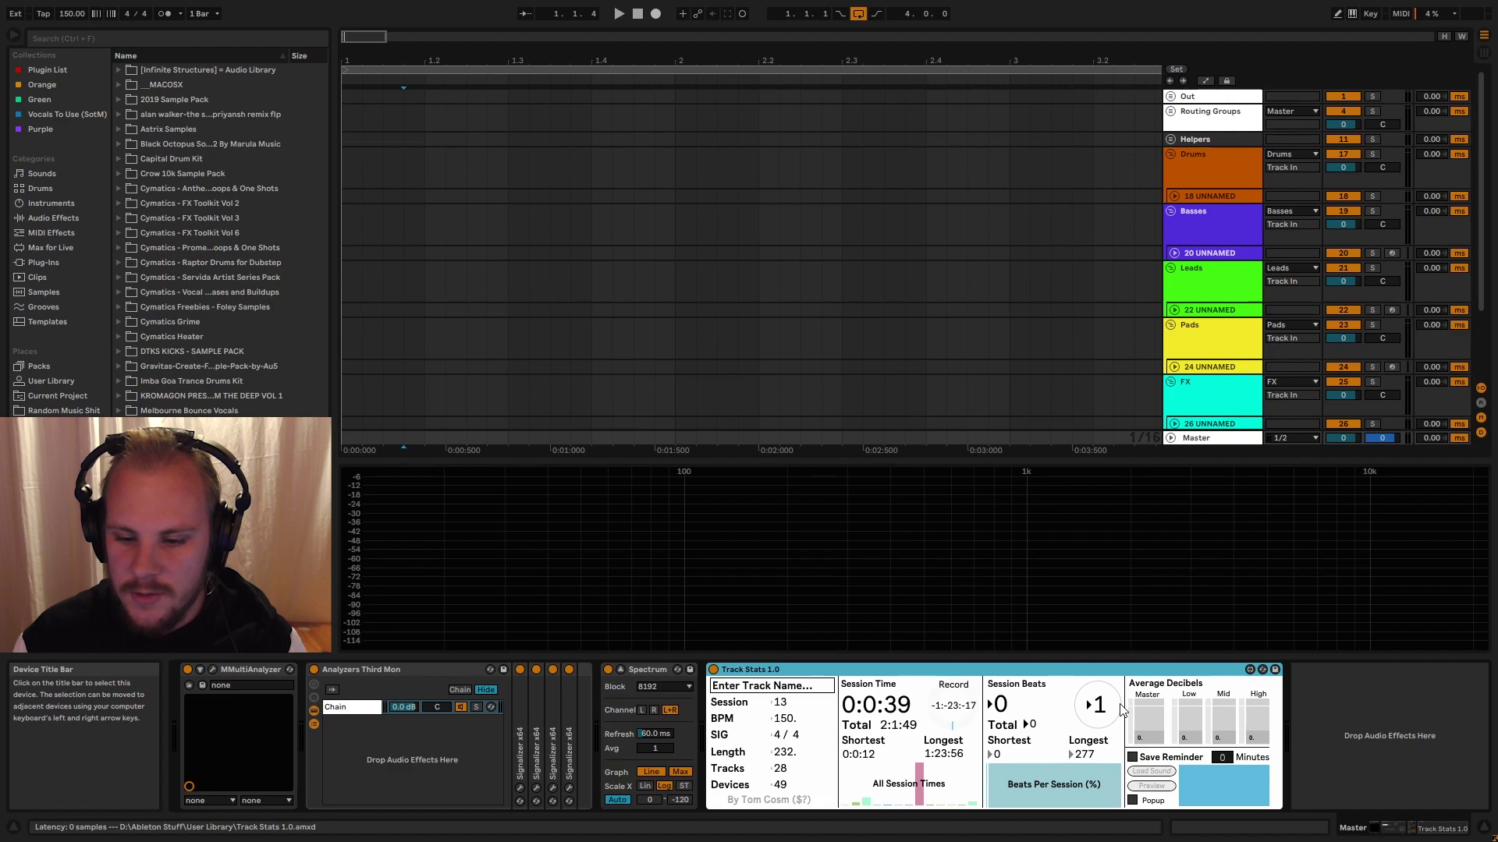
- Enter the track name "Test 1" in the Track Stats device
{"action": "left_click", "coordinate": [763, 686]}
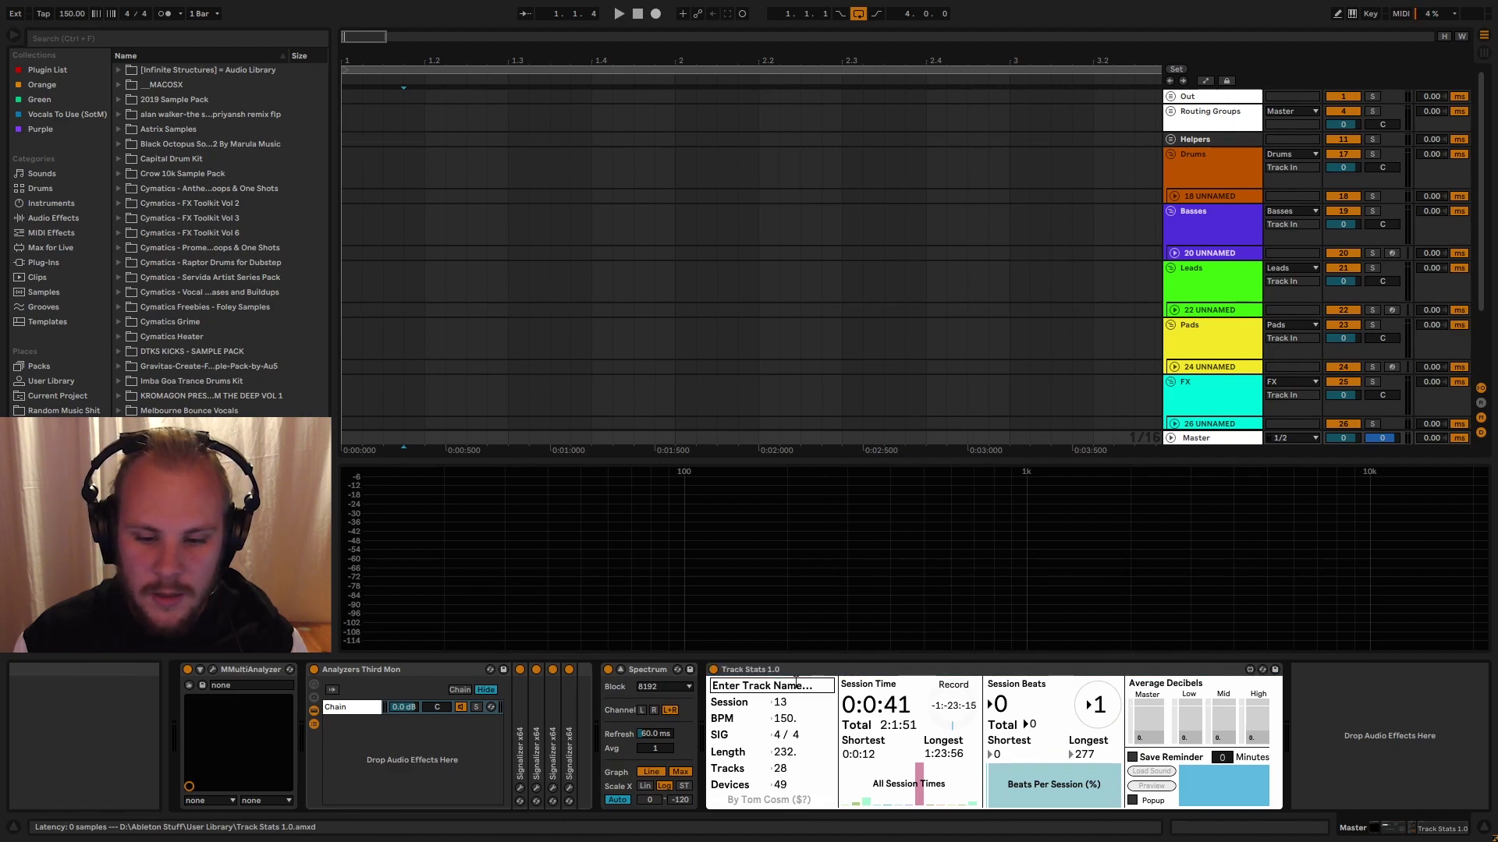
{"action": "double_click", "coordinate": [797, 687]}
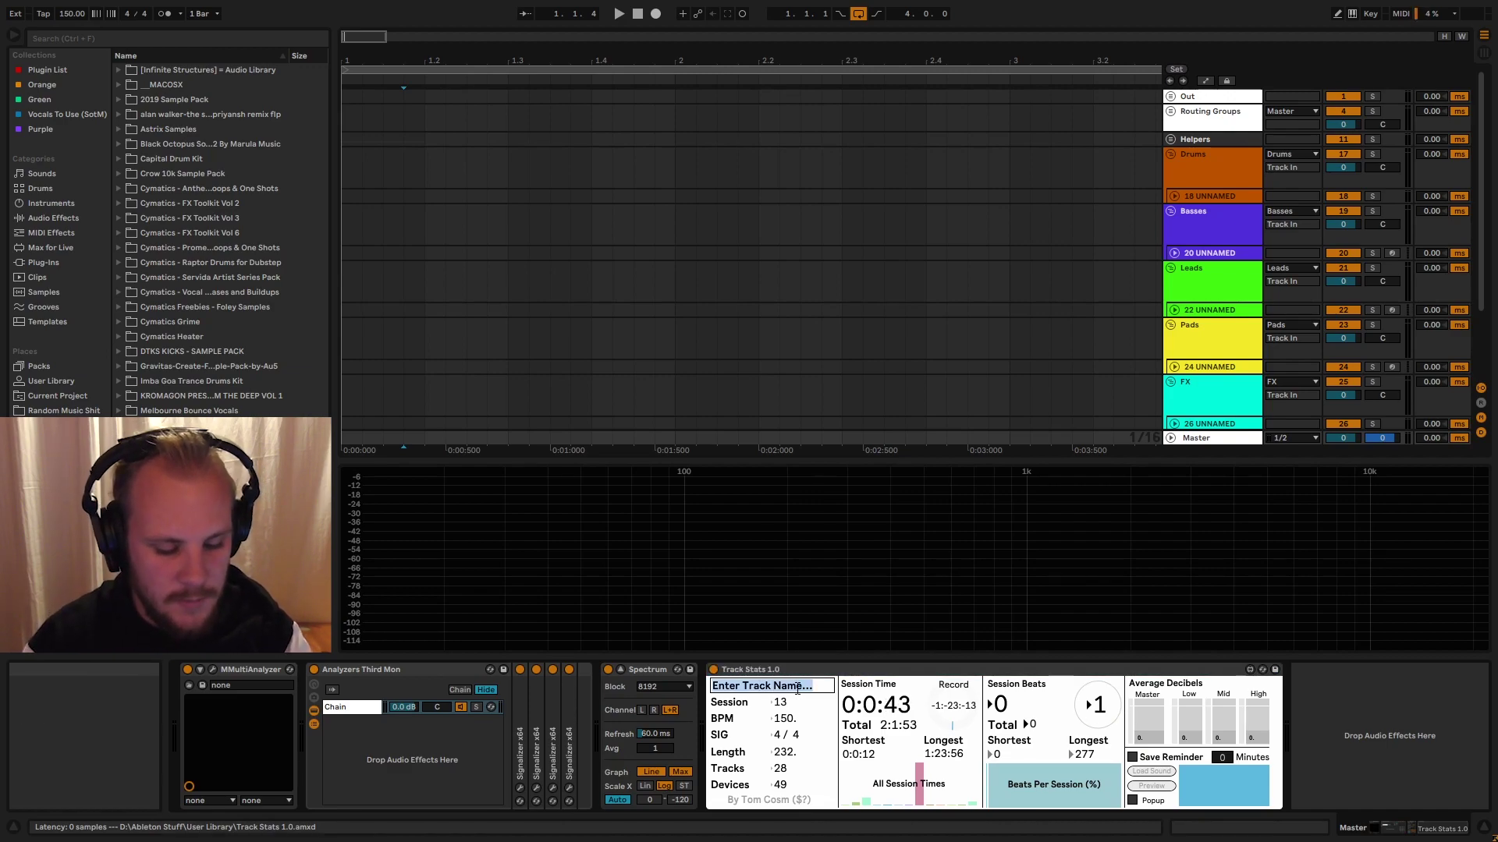
{"action": "type", "text": "Tes"}
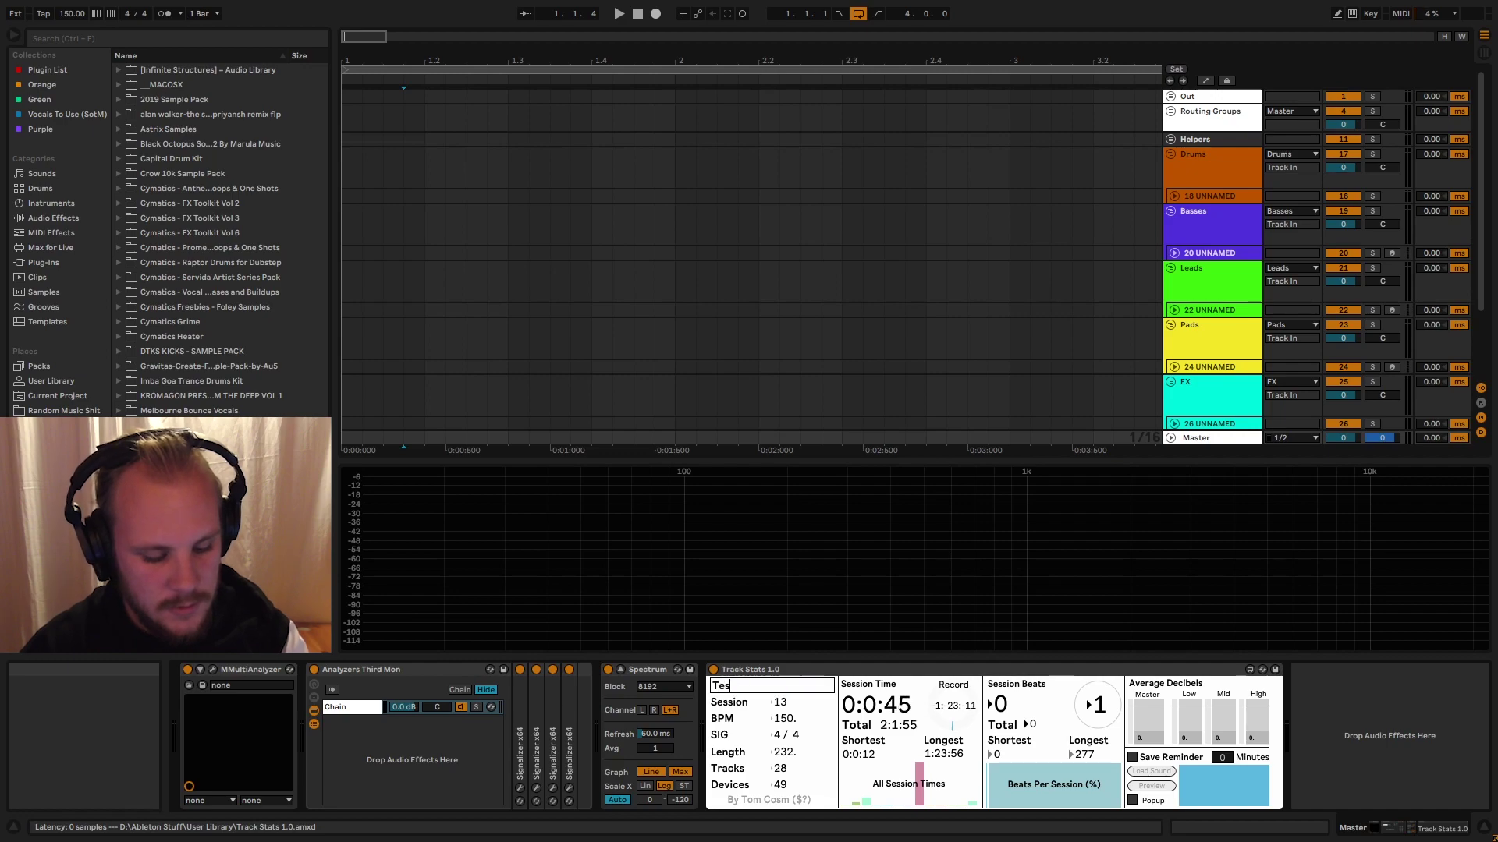
{"action": "type", "text": "t 1"}
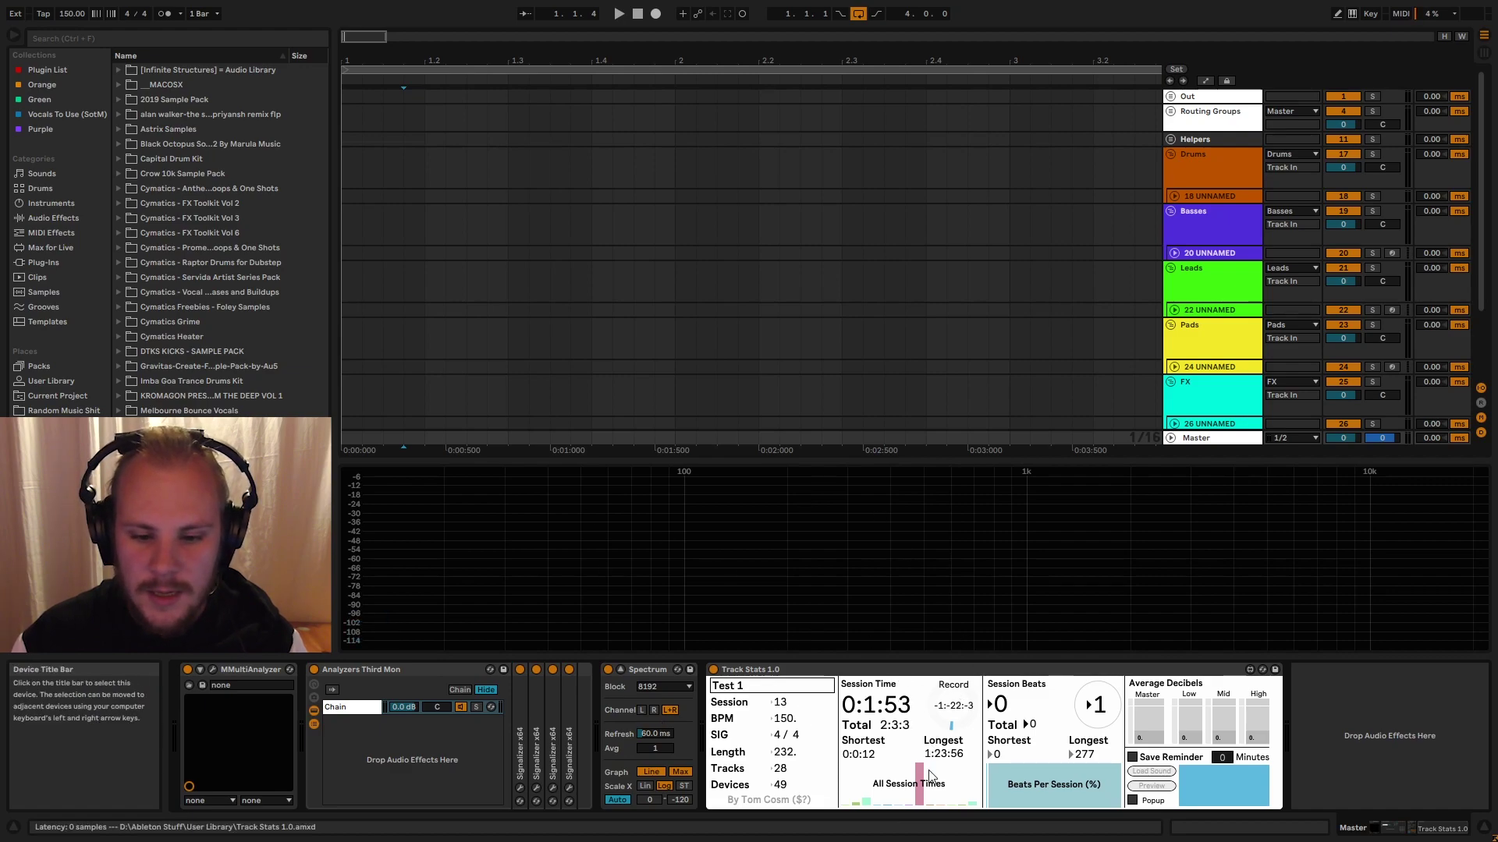
- Play 01. Projektor - The Awakening.wav from the FINAL POST STUDIO folder on the Refrence Track while showing the Master track's devices
{"action": "left_click", "coordinate": [640, 671]}
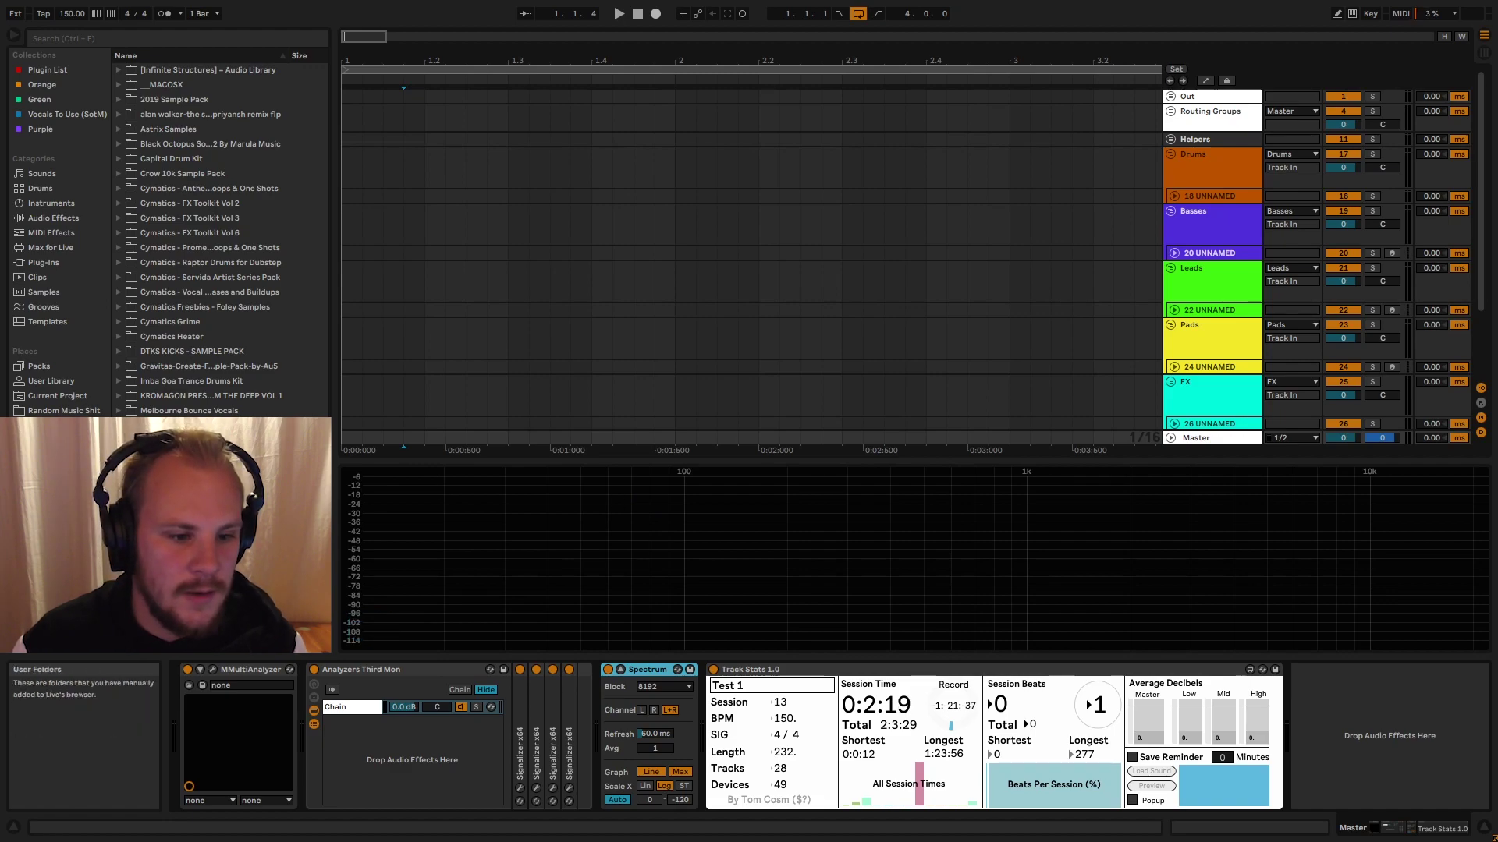
{"action": "left_click", "coordinate": [59, 455]}
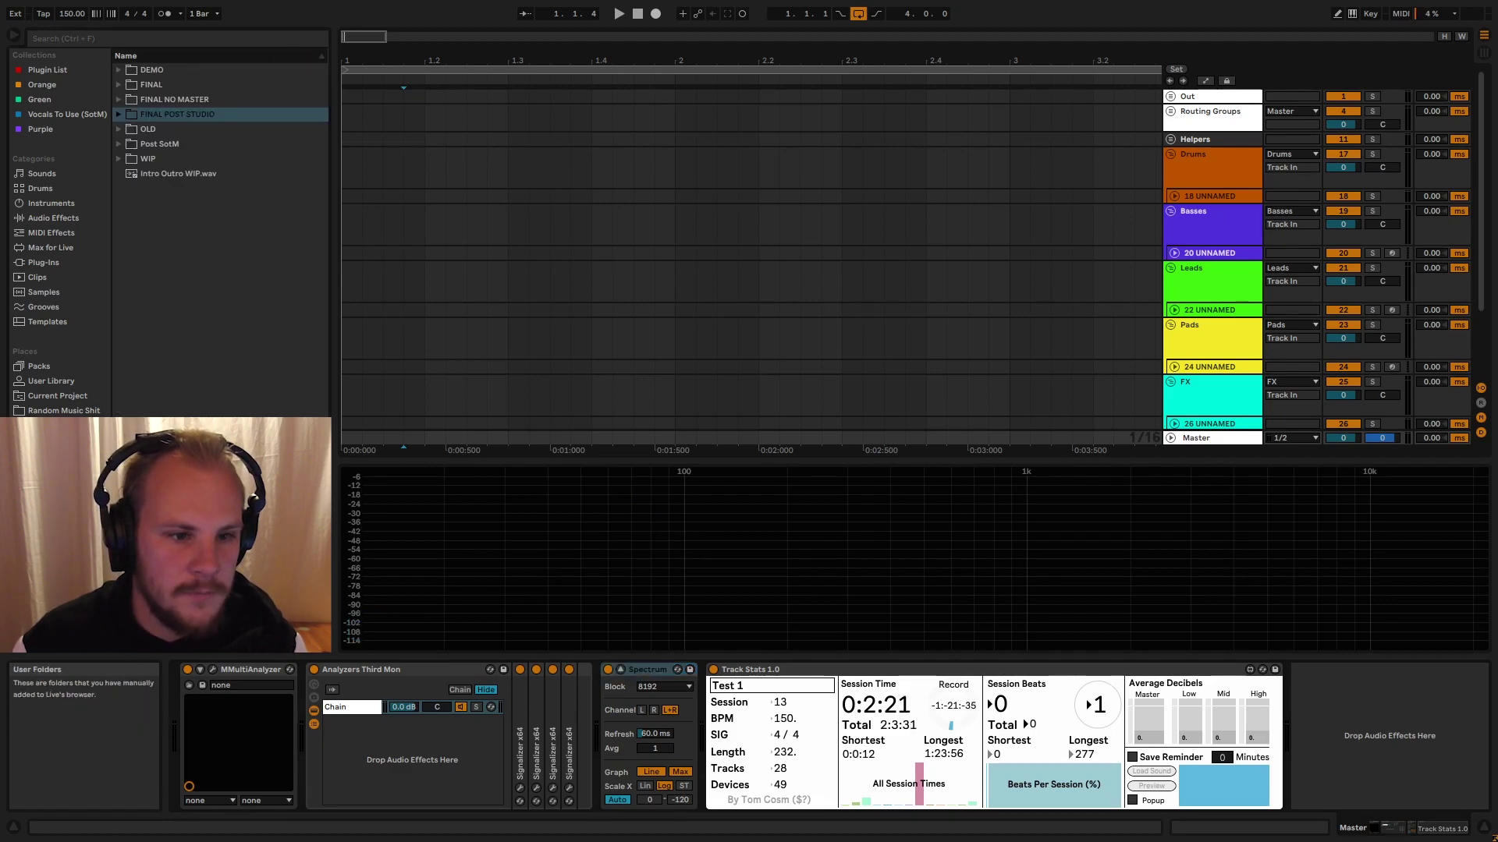
{"action": "left_click", "coordinate": [131, 115]}
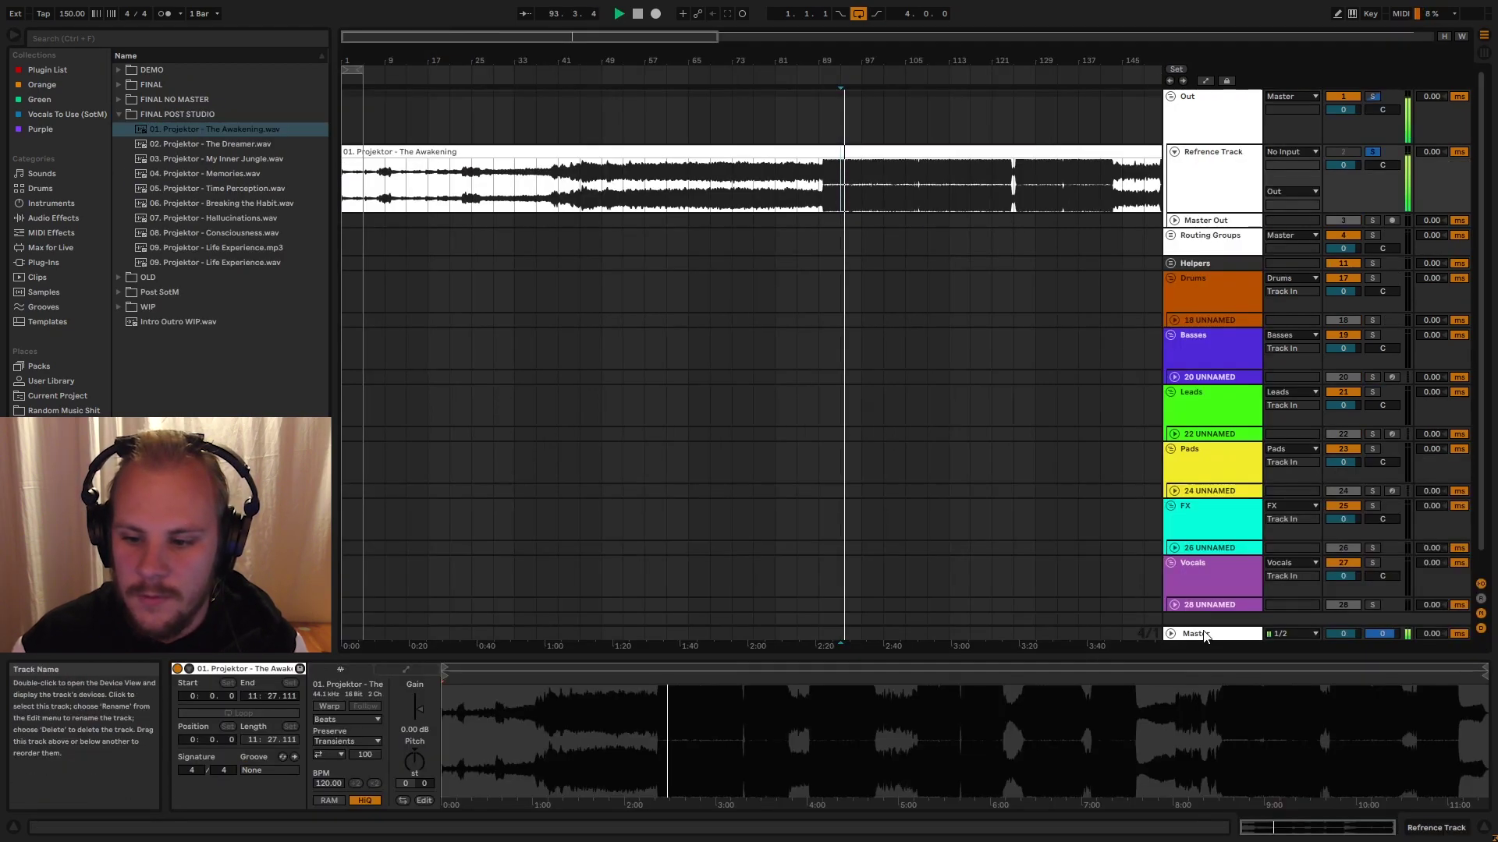
{"action": "double_click", "coordinate": [1205, 633]}
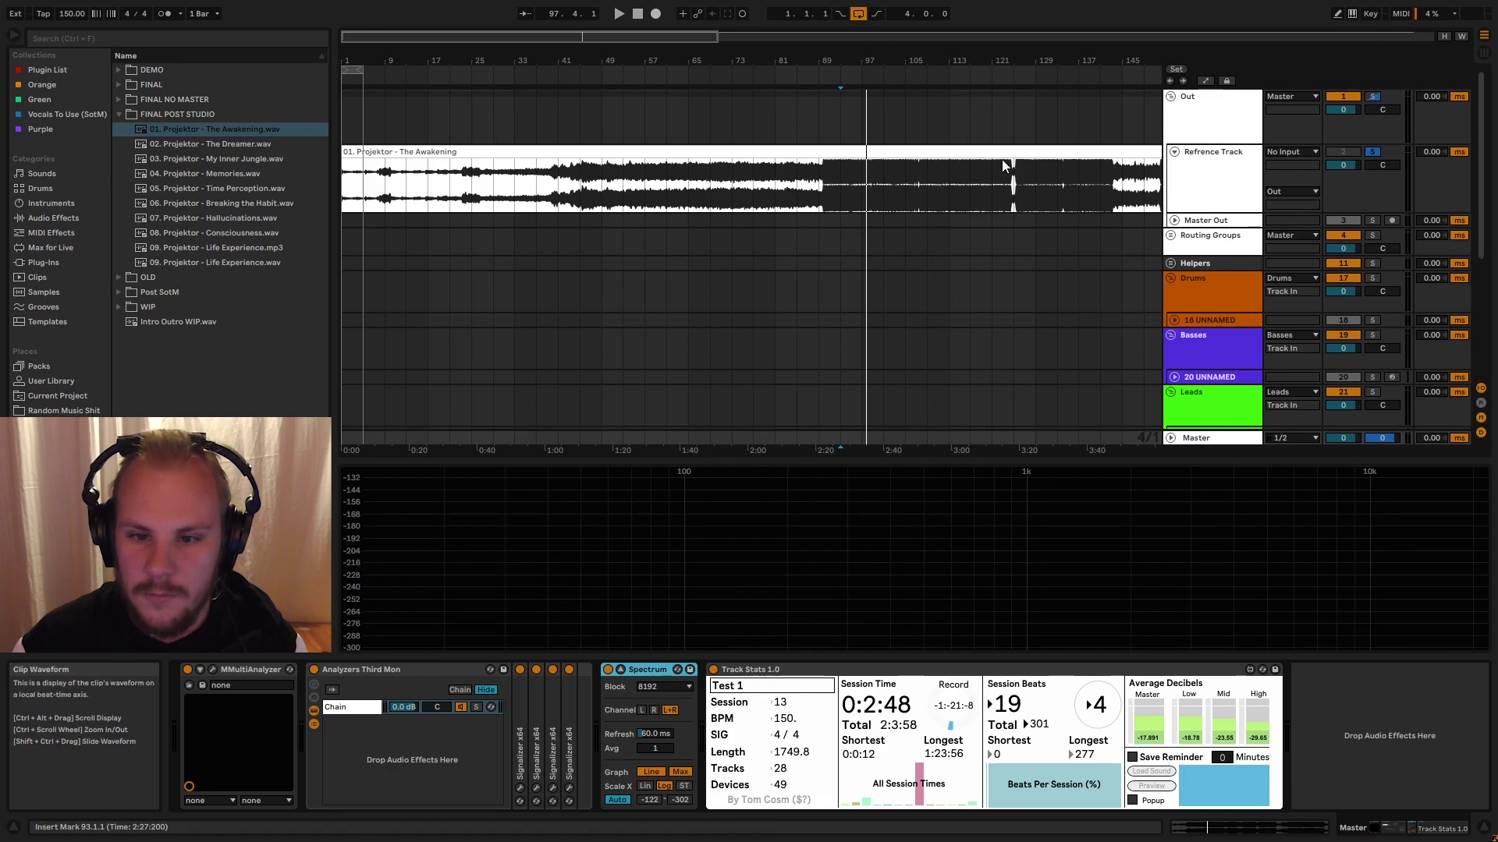
- Select the whole Awakening clip, and fold the Refrence Track and its Out group in the arrangement
{"action": "scroll", "coordinate": [606, 278], "scroll_direction": "down", "scroll_amount": 3}
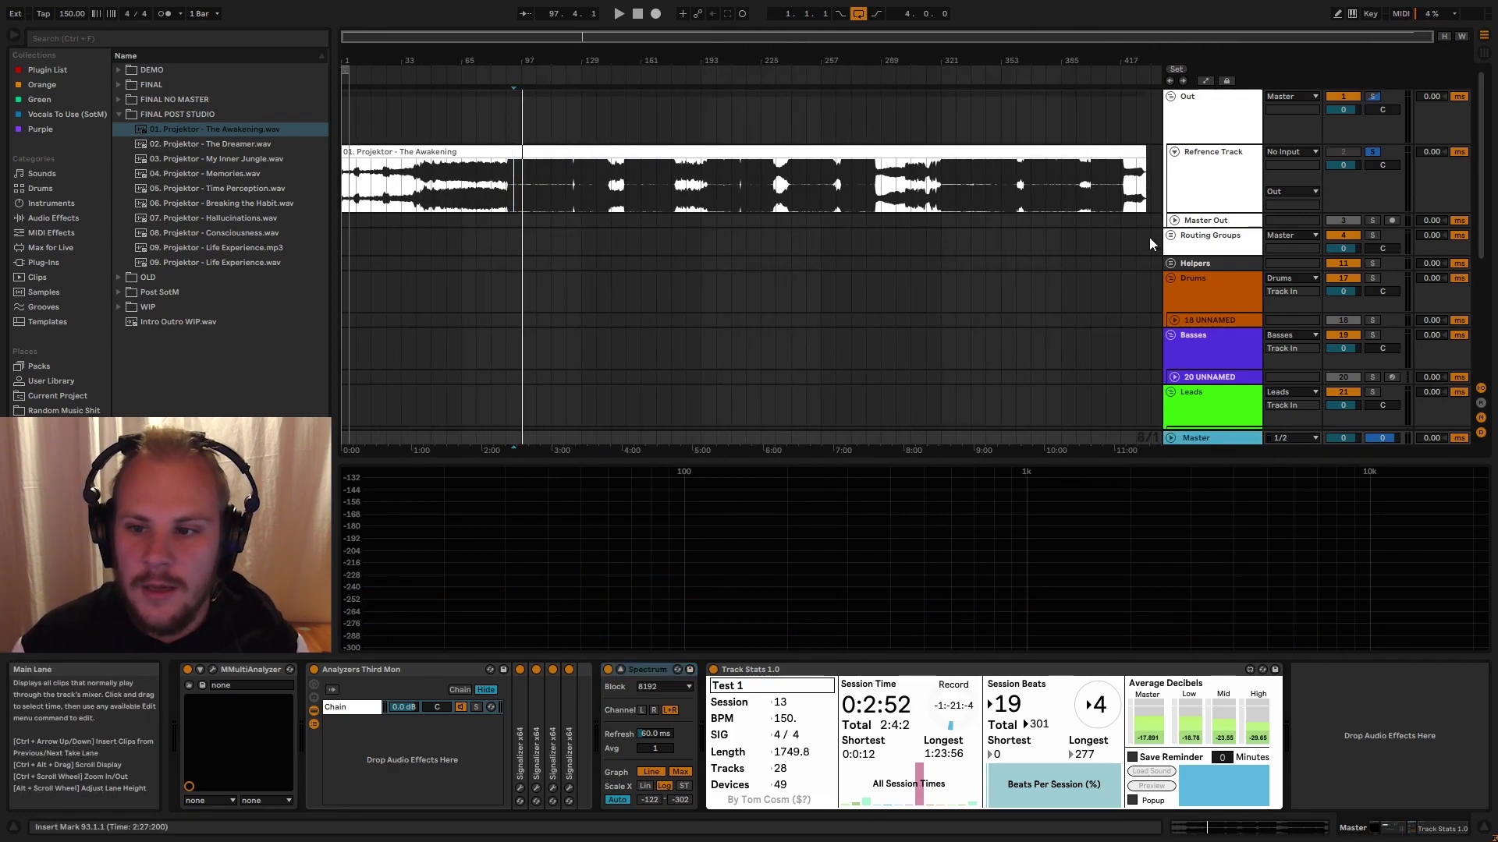
{"action": "left_click", "coordinate": [816, 161]}
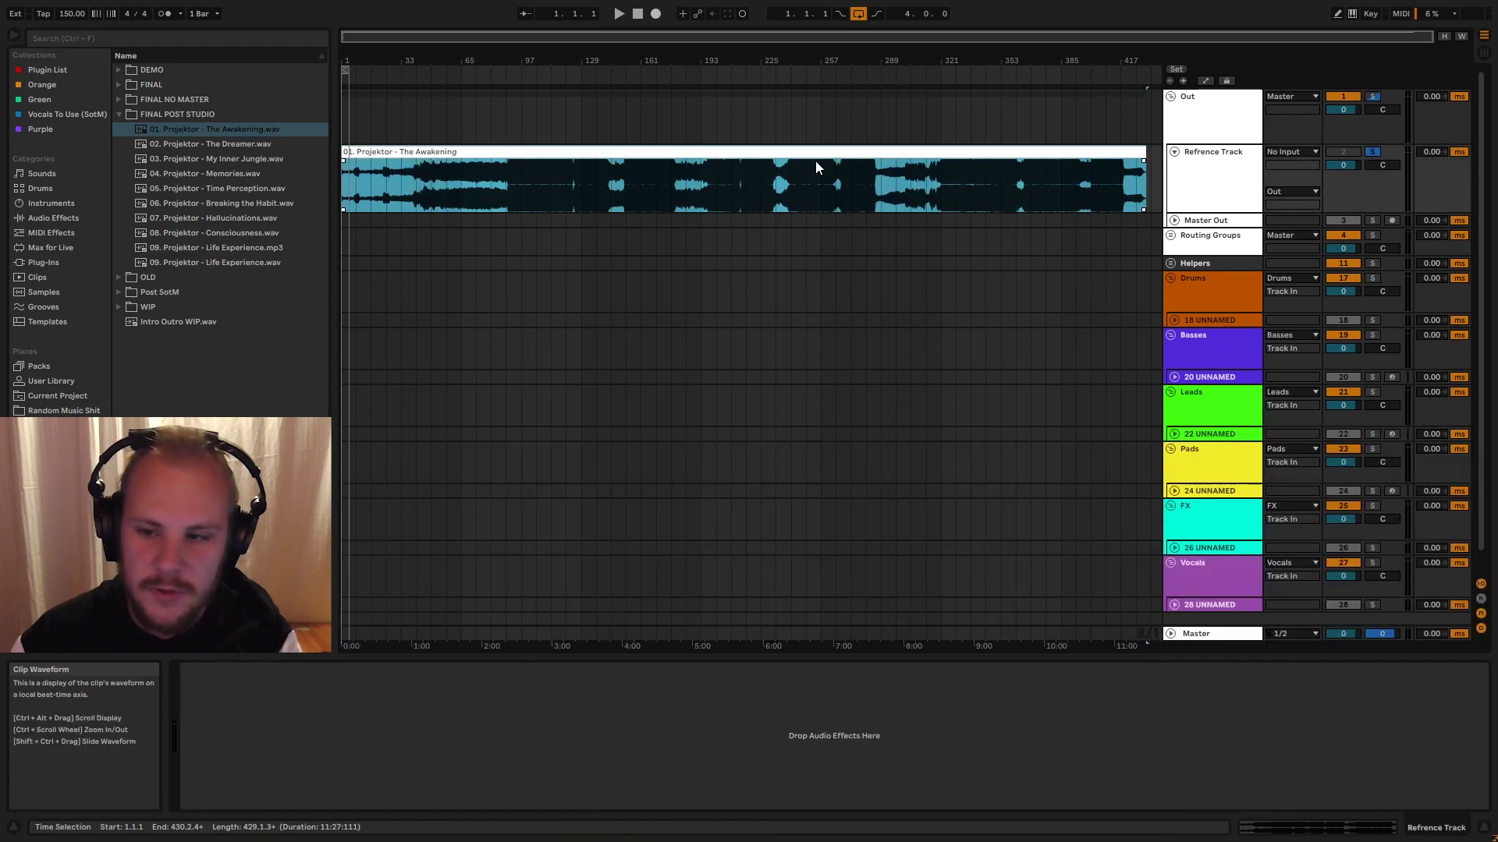
{"action": "key", "text": "Delete"}
{"action": "left_click", "coordinate": [1172, 152]}
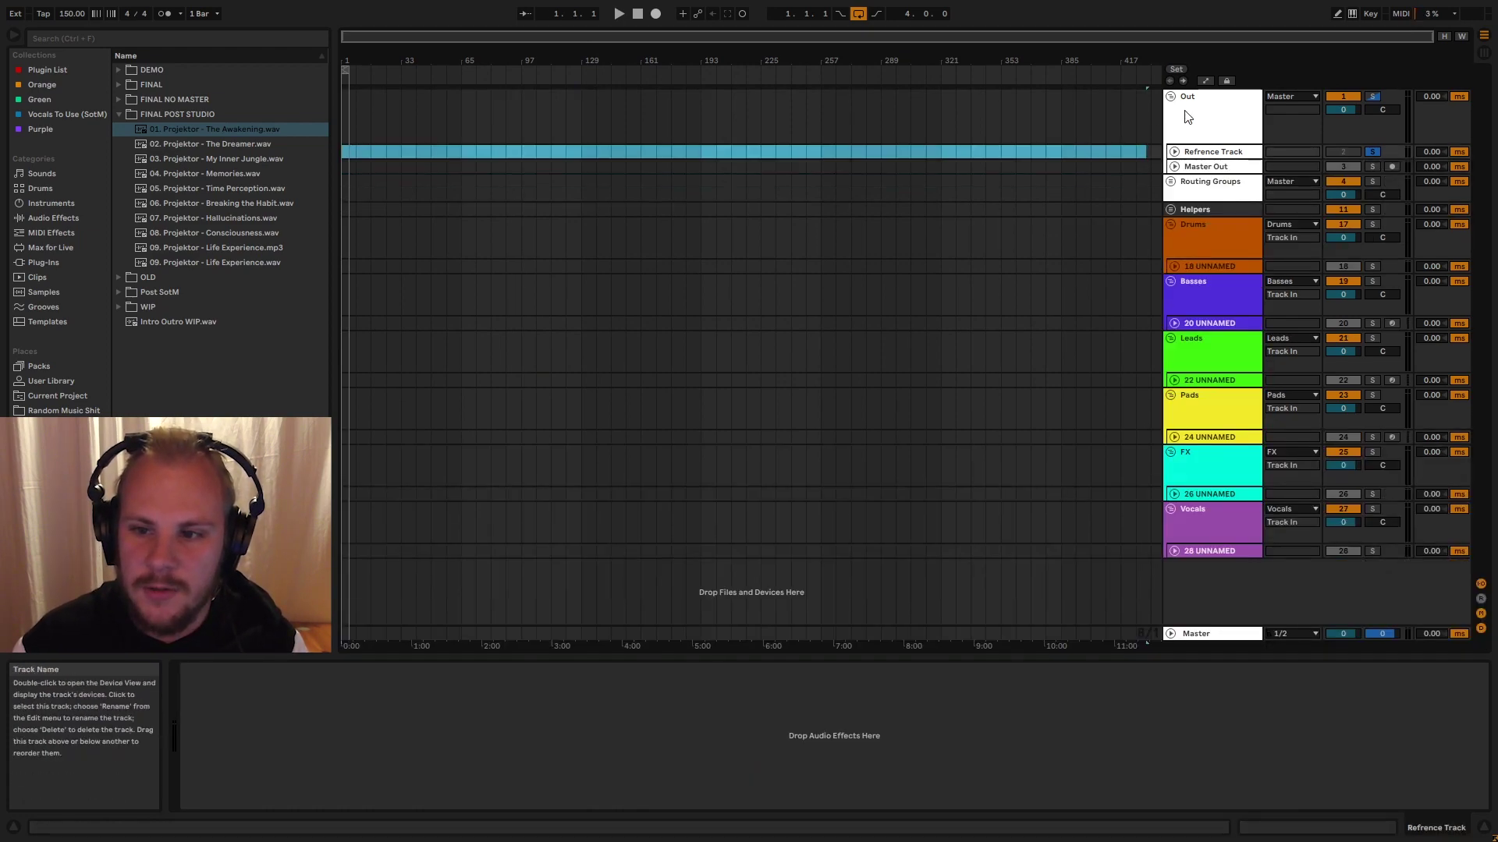
{"action": "left_click", "coordinate": [1184, 112]}
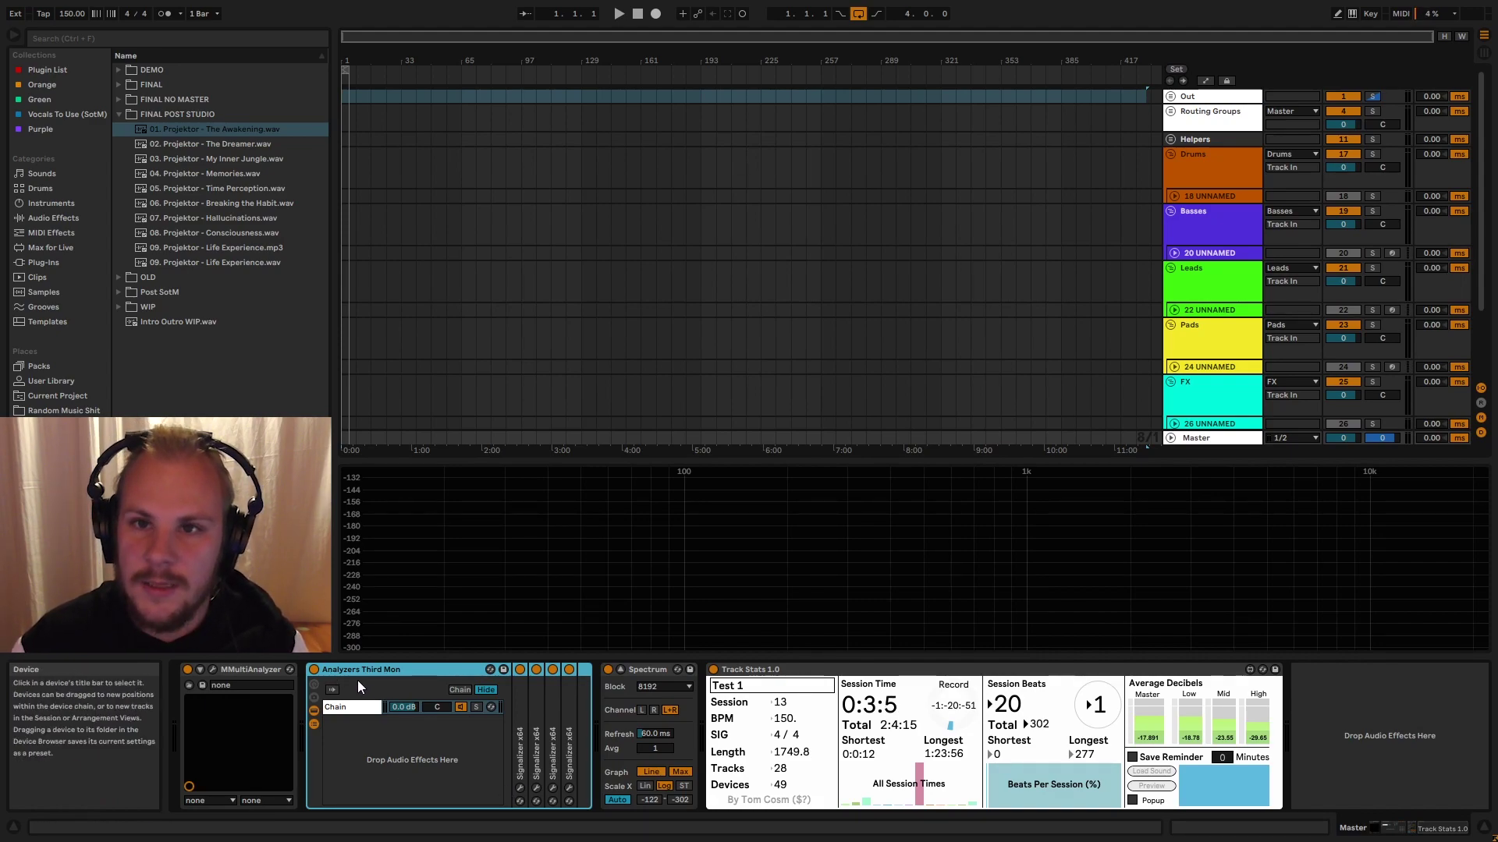
- Open the plug-in windows of the Signalizer devices in the Analyzers Third Mon rack
{"action": "left_click", "coordinate": [536, 787]}
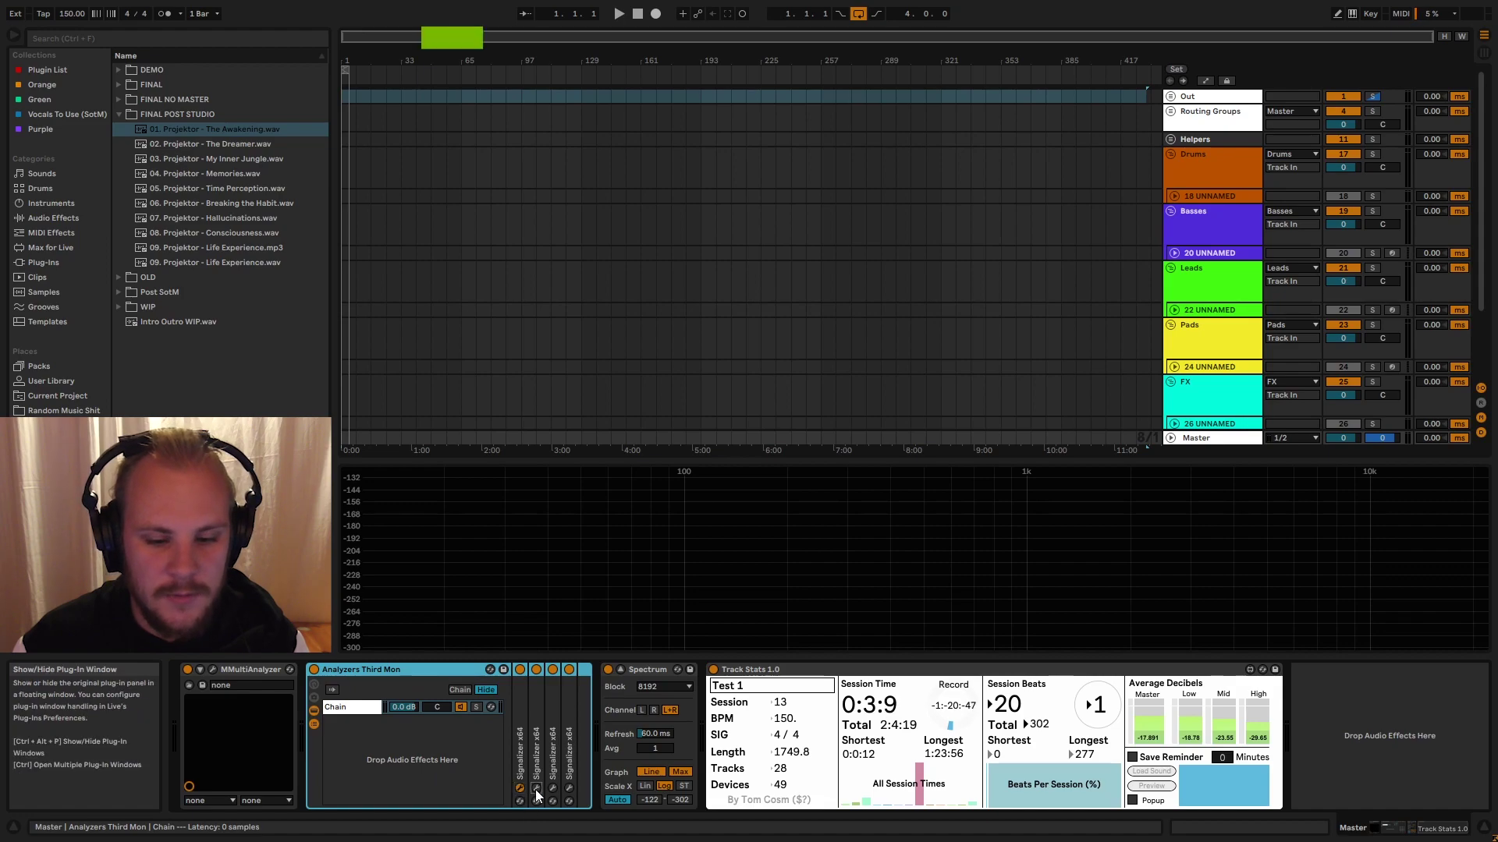
{"action": "left_click", "coordinate": [552, 788]}
{"action": "left_click", "coordinate": [569, 788]}
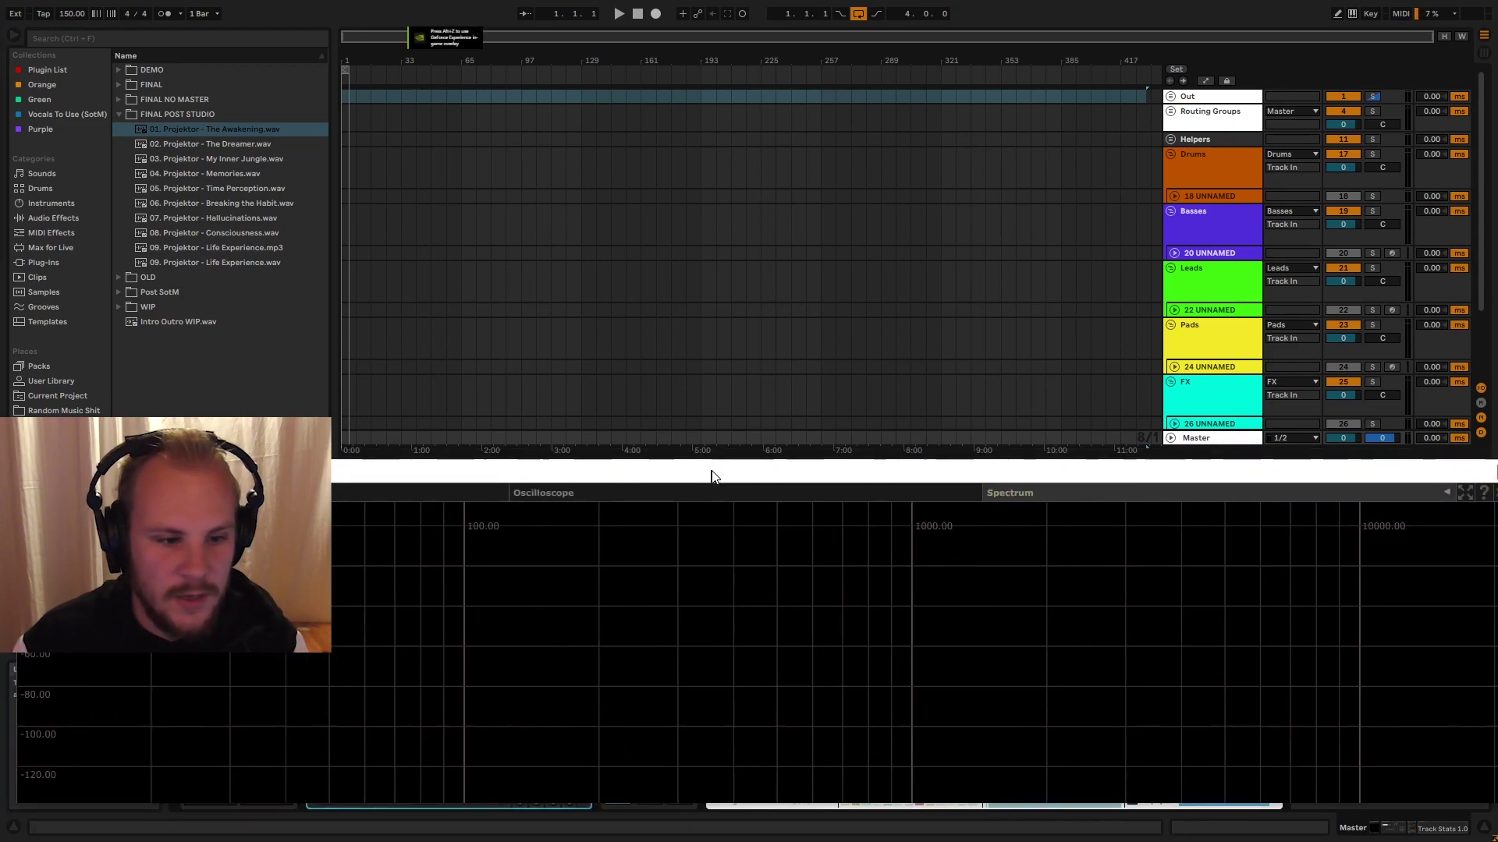
- Arrange the four Signalizer windows so the vectorscope, spectrogram, oscilloscope and spectrum fit on the screen without overlapping
{"action": "left_click_drag", "start_coordinate": [725, 294], "coordinate": [768, 279]}
{"action": "left_click_drag", "start_coordinate": [640, 474], "coordinate": [621, 498]}
{"action": "left_click_drag", "start_coordinate": [700, 284], "coordinate": [707, 308]}
{"action": "left_click_drag", "start_coordinate": [612, 56], "coordinate": [799, 23]}
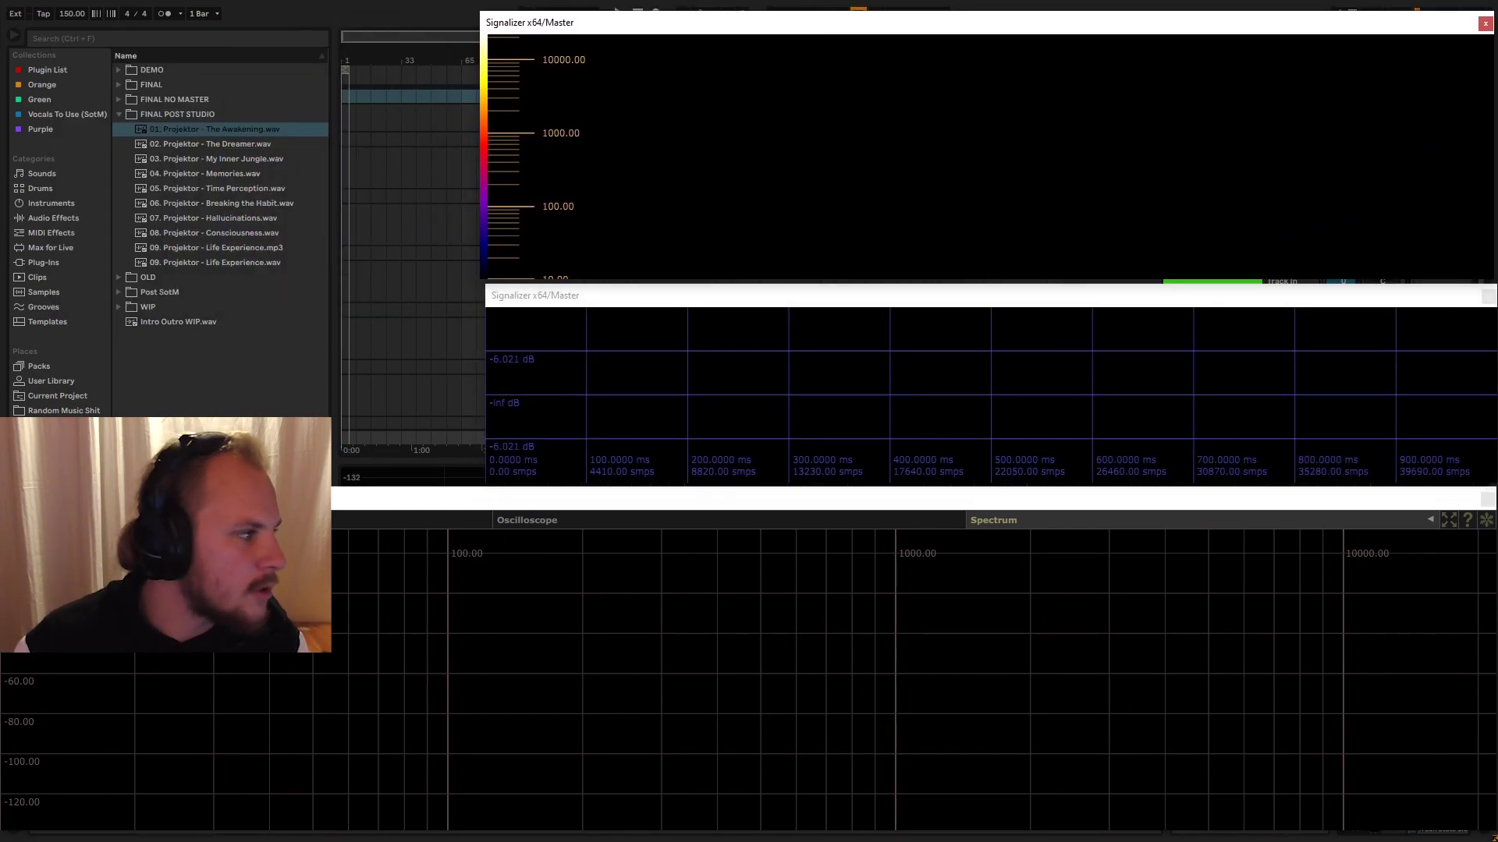
{"action": "left_click_drag", "start_coordinate": [418, 153], "coordinate": [338, 31]}
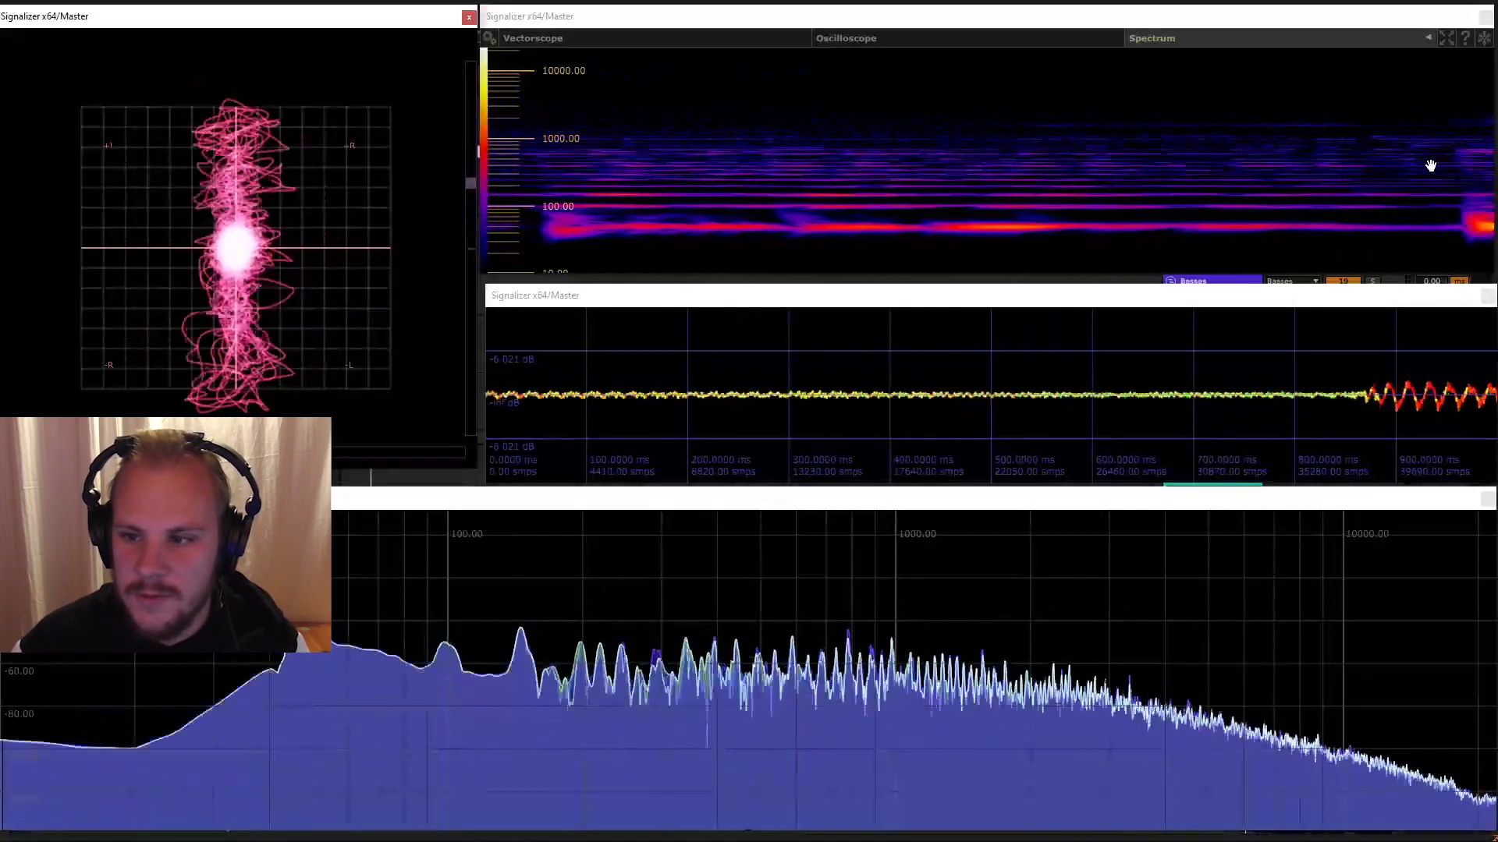
- Close the Signalizer plug-in windows
{"action": "left_click", "coordinate": [1484, 17]}
{"action": "left_click", "coordinate": [1488, 296]}
{"action": "left_click", "coordinate": [1486, 501]}
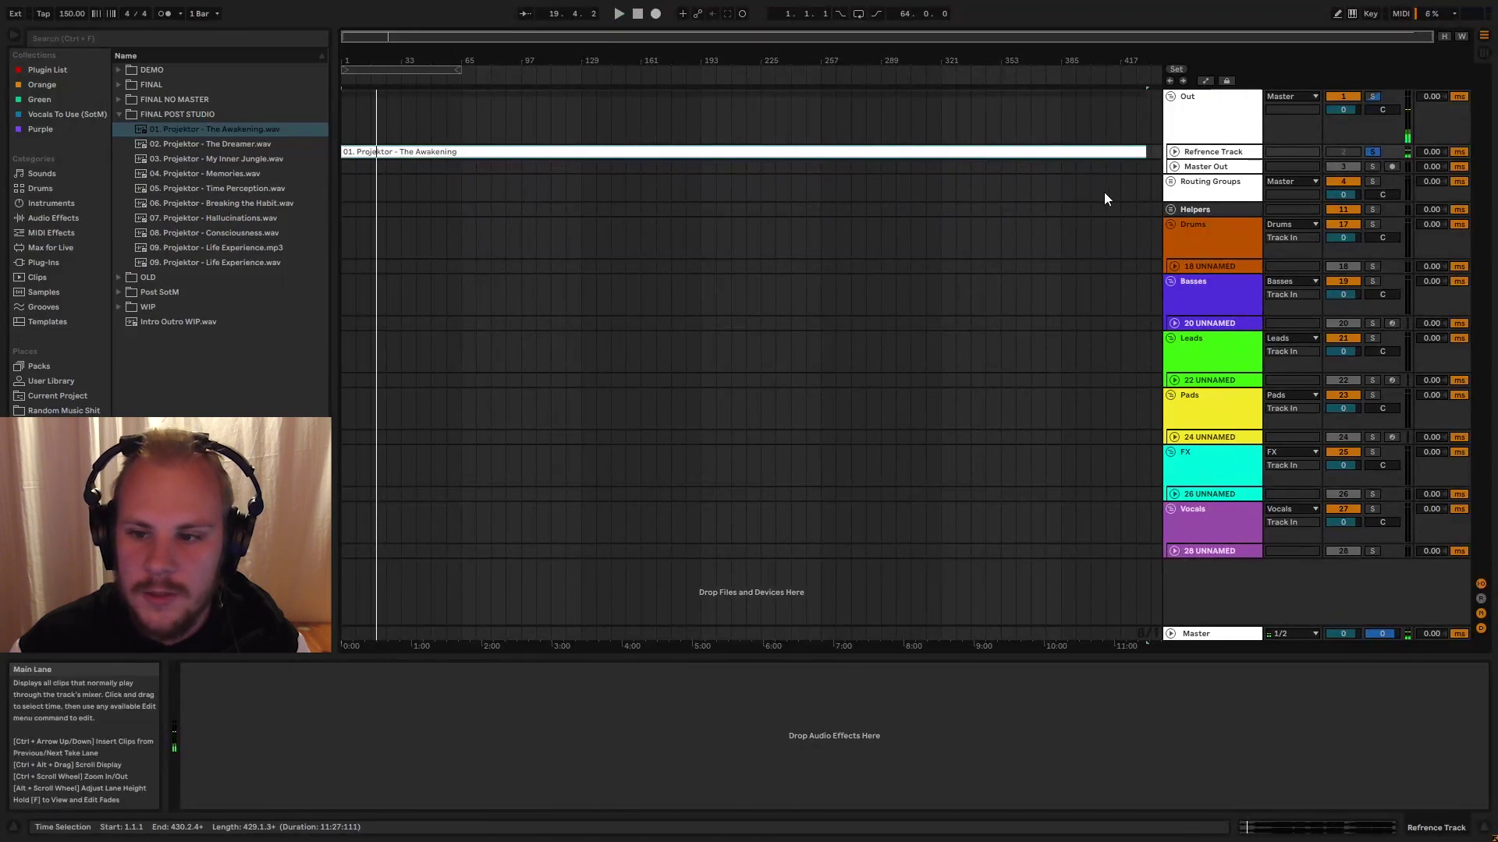
- Fold the Out group, and open the Master track's MMultiAnalyzer in an enlarged window
{"action": "left_click", "coordinate": [1170, 96]}
{"action": "left_click", "coordinate": [1195, 437]}
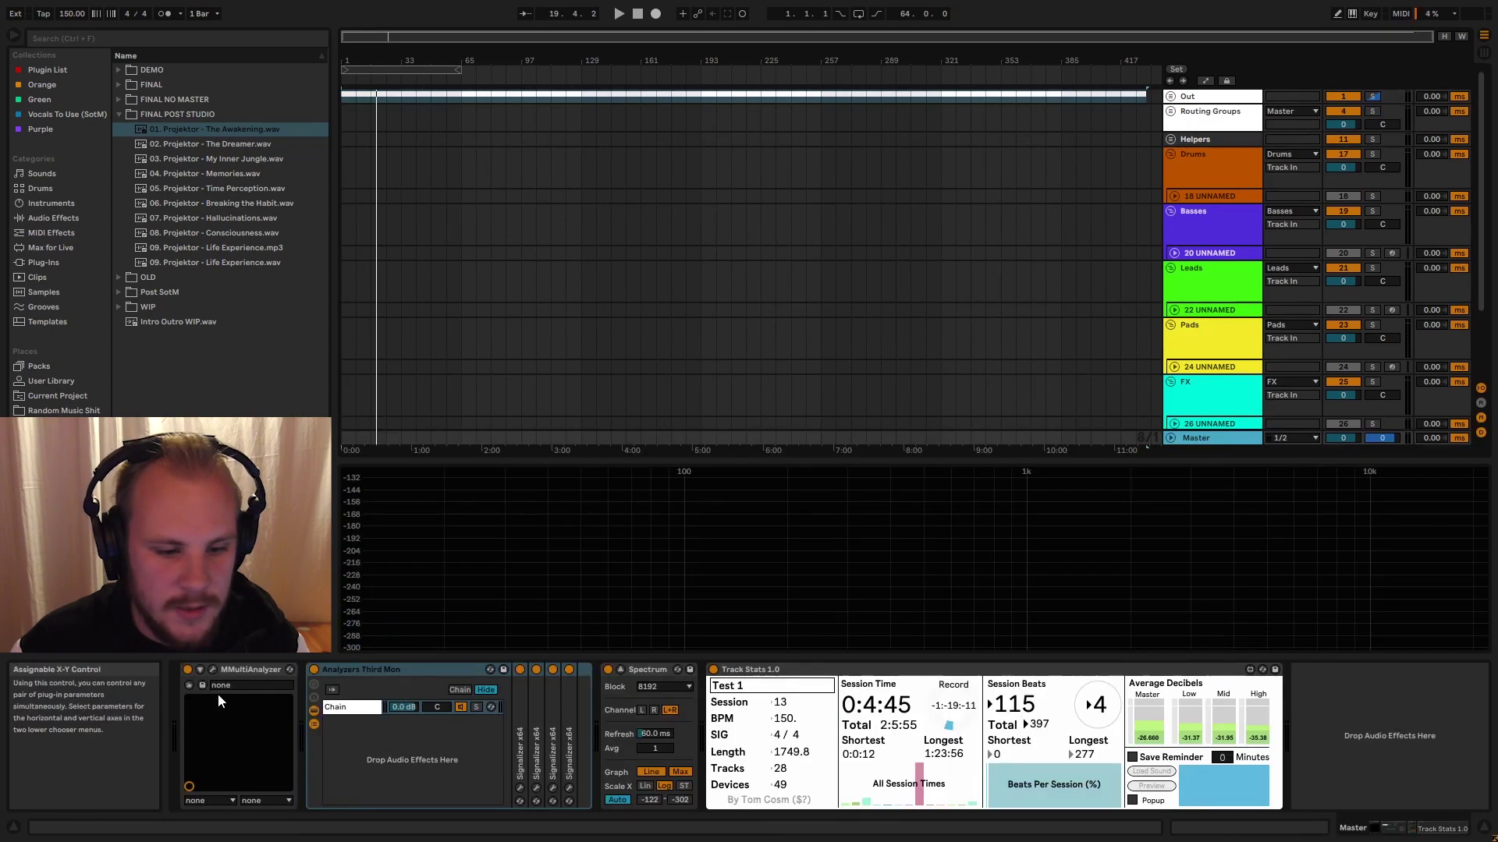
{"action": "left_click", "coordinate": [202, 669]}
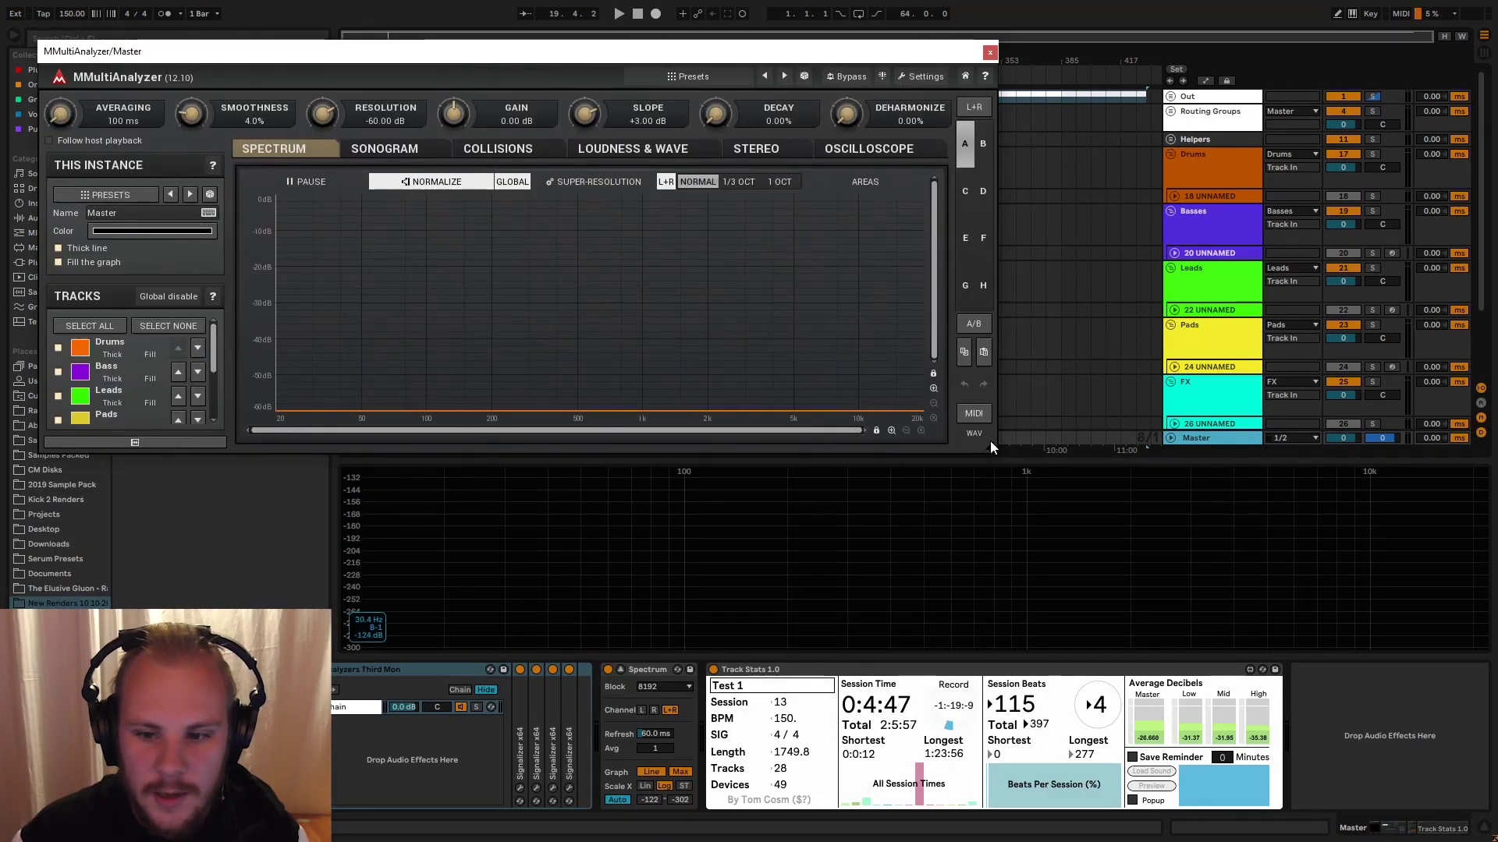
{"action": "left_click_drag", "start_coordinate": [990, 446], "coordinate": [1123, 613]}
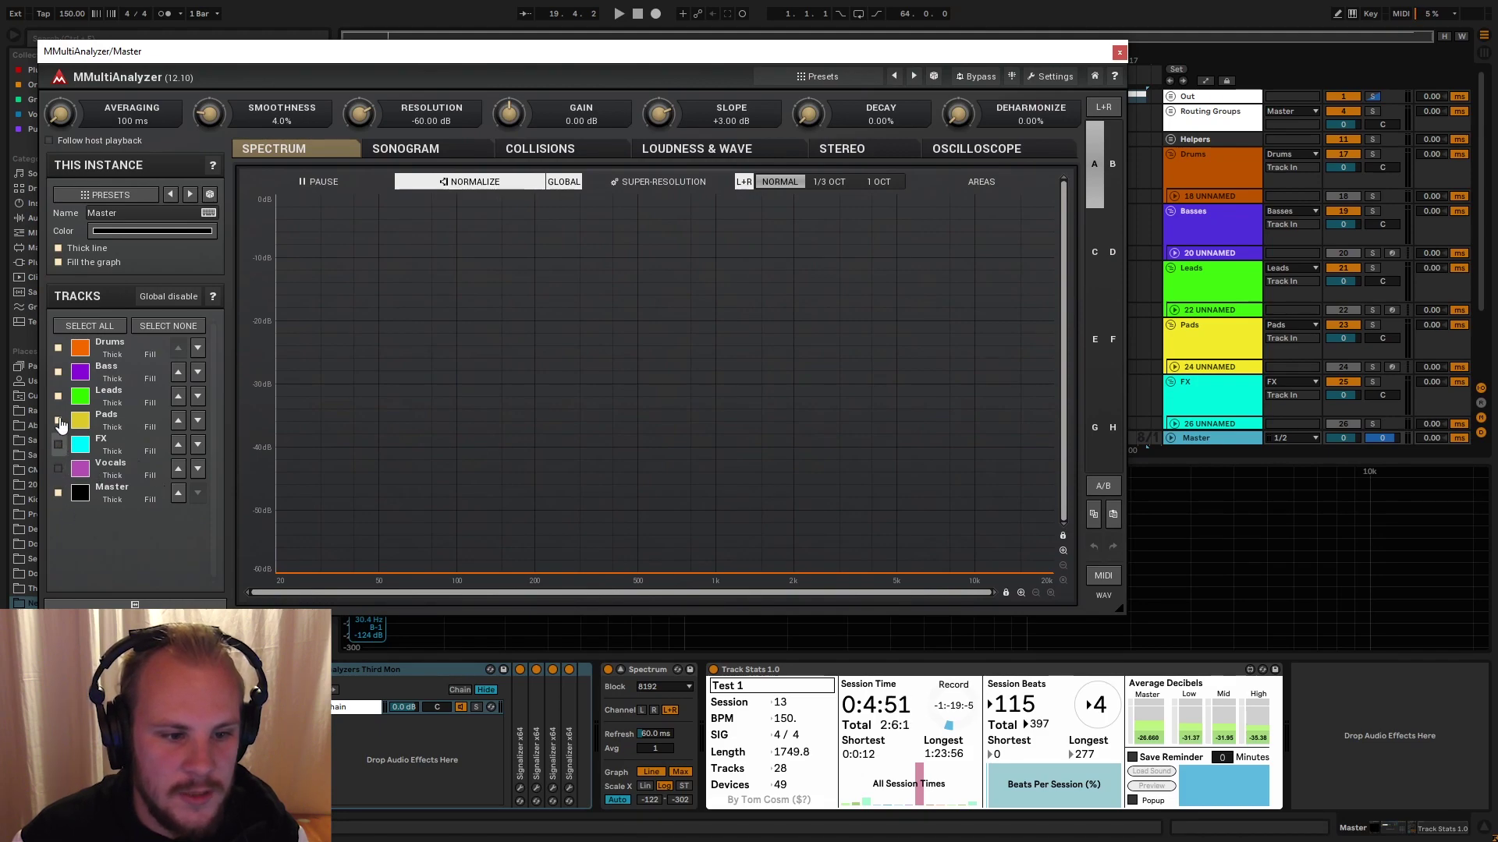
- Leave only Master enabled in the analyzer's track list, and look through the Sonogram, Loudness & Wave and Collisions views
{"action": "left_click", "coordinate": [58, 350]}
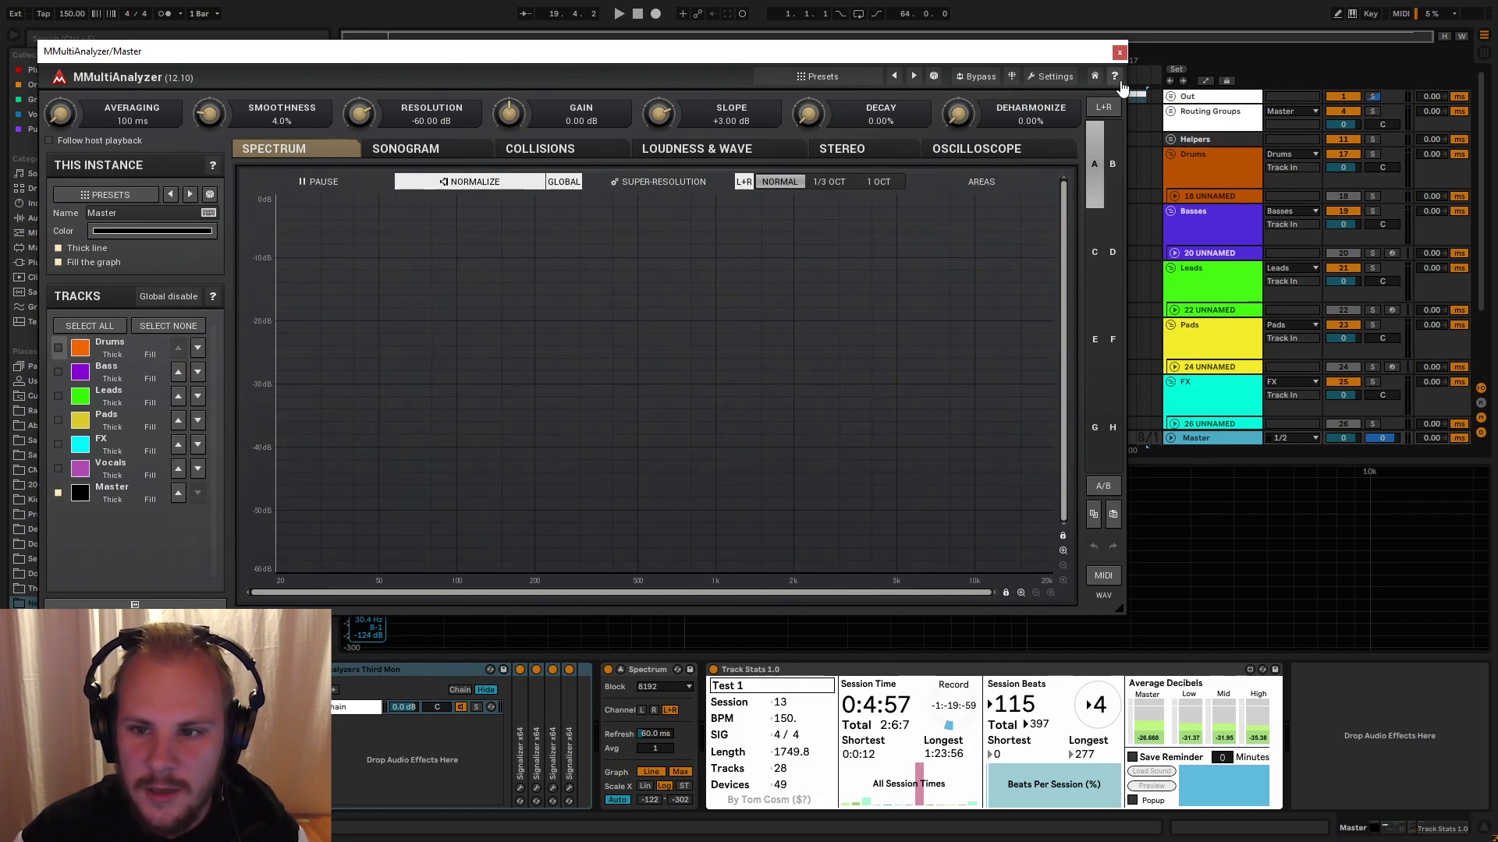
{"action": "left_click", "coordinate": [404, 149]}
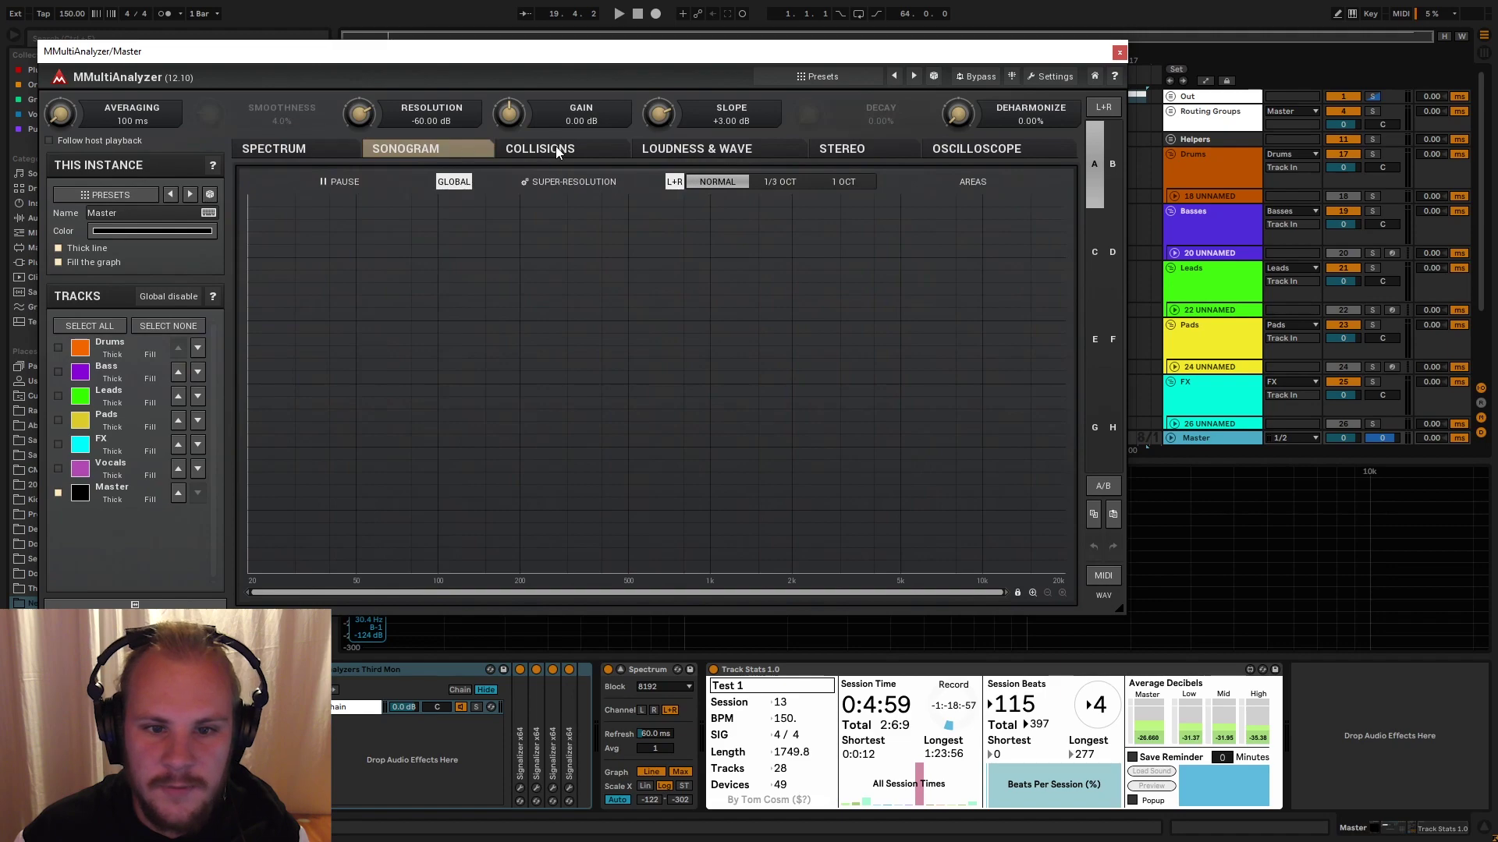
{"action": "left_click", "coordinate": [696, 149]}
{"action": "left_click", "coordinate": [540, 149]}
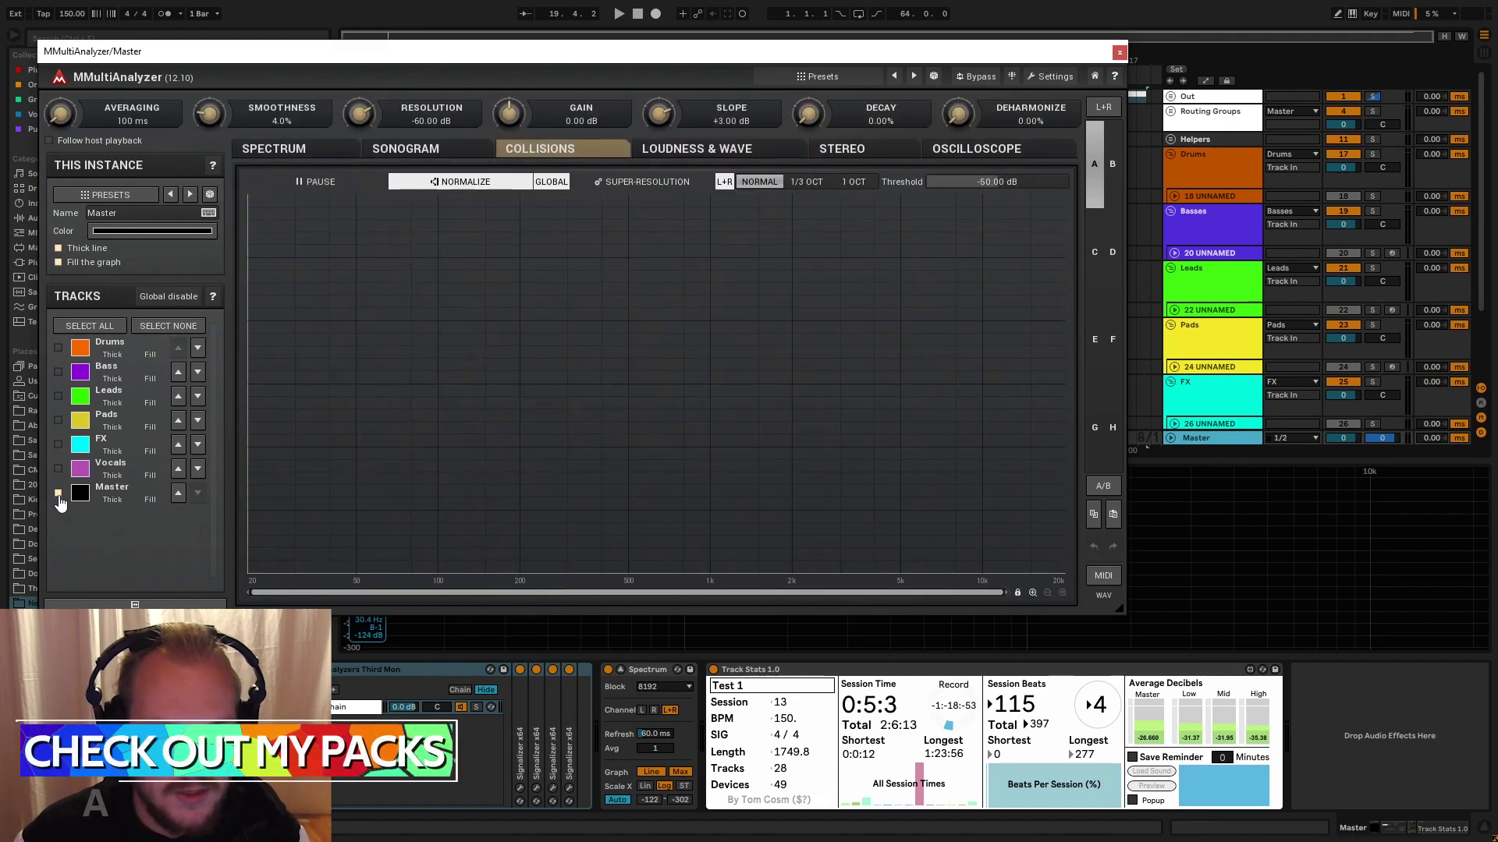
- Show just the Drums and Bass tracks in the Collisions view, and disable both again
{"action": "left_click", "coordinate": [57, 348]}
{"action": "left_click", "coordinate": [58, 372]}
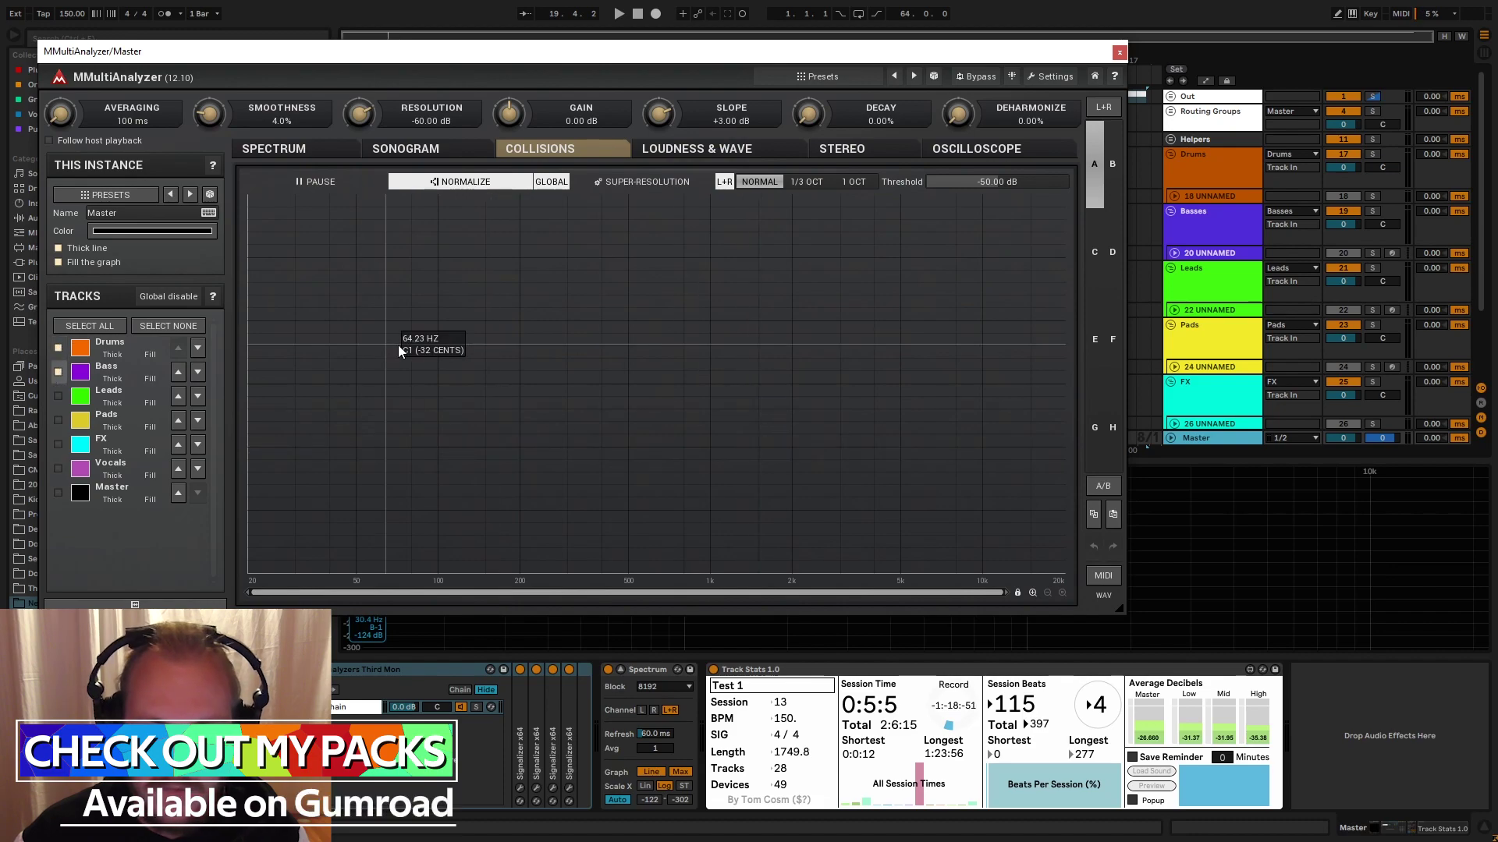
{"action": "left_click", "coordinate": [58, 350]}
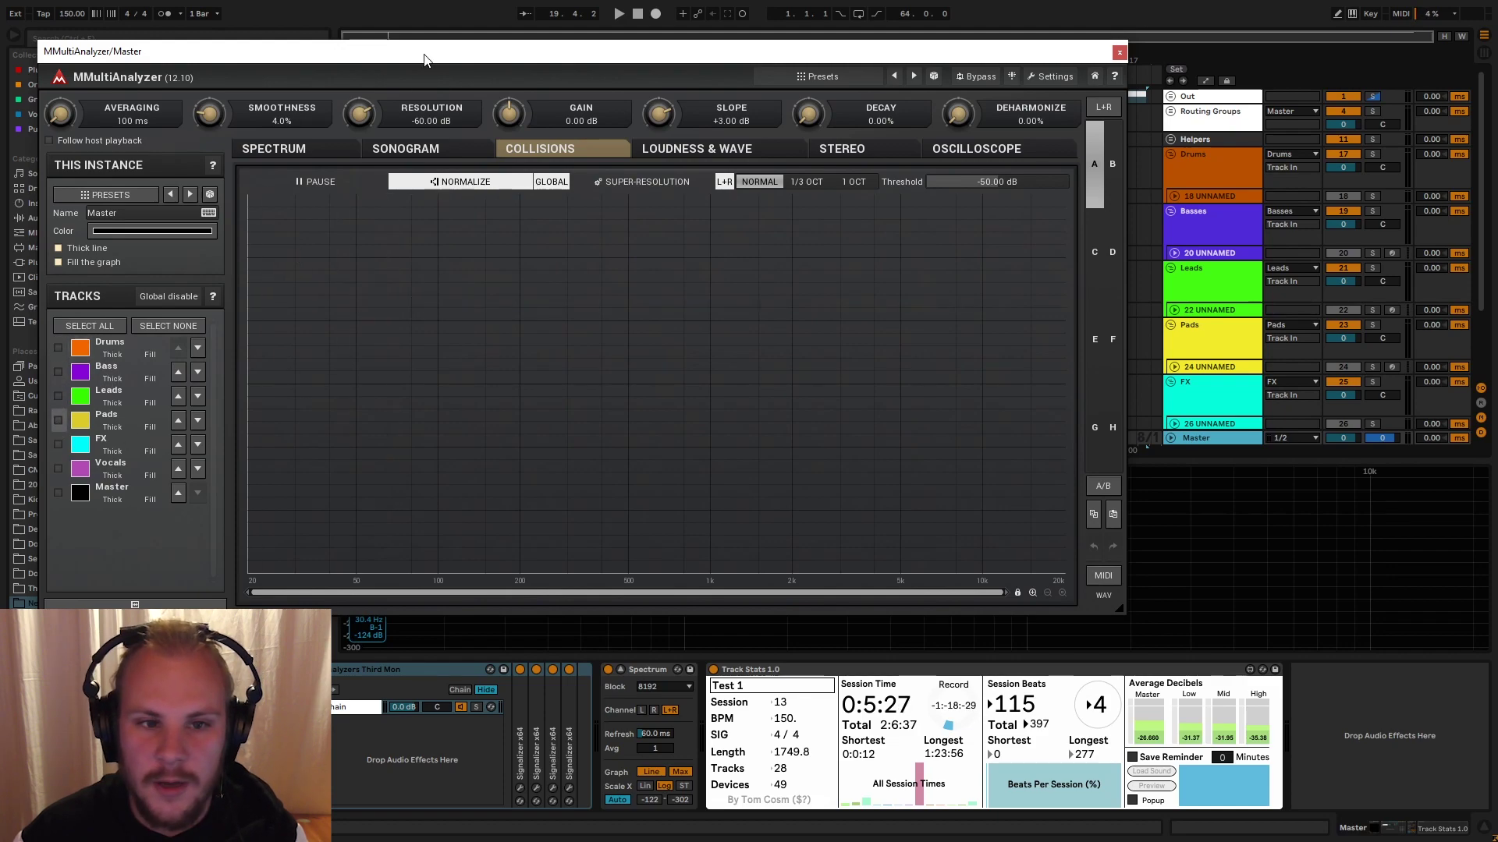
- Move the MMultiAnalyzer window clear of the browser, and enable the Drums, Bass, Leads, Pads, FX and Vocals tracks
{"action": "left_click_drag", "start_coordinate": [424, 56], "coordinate": [716, 43]}
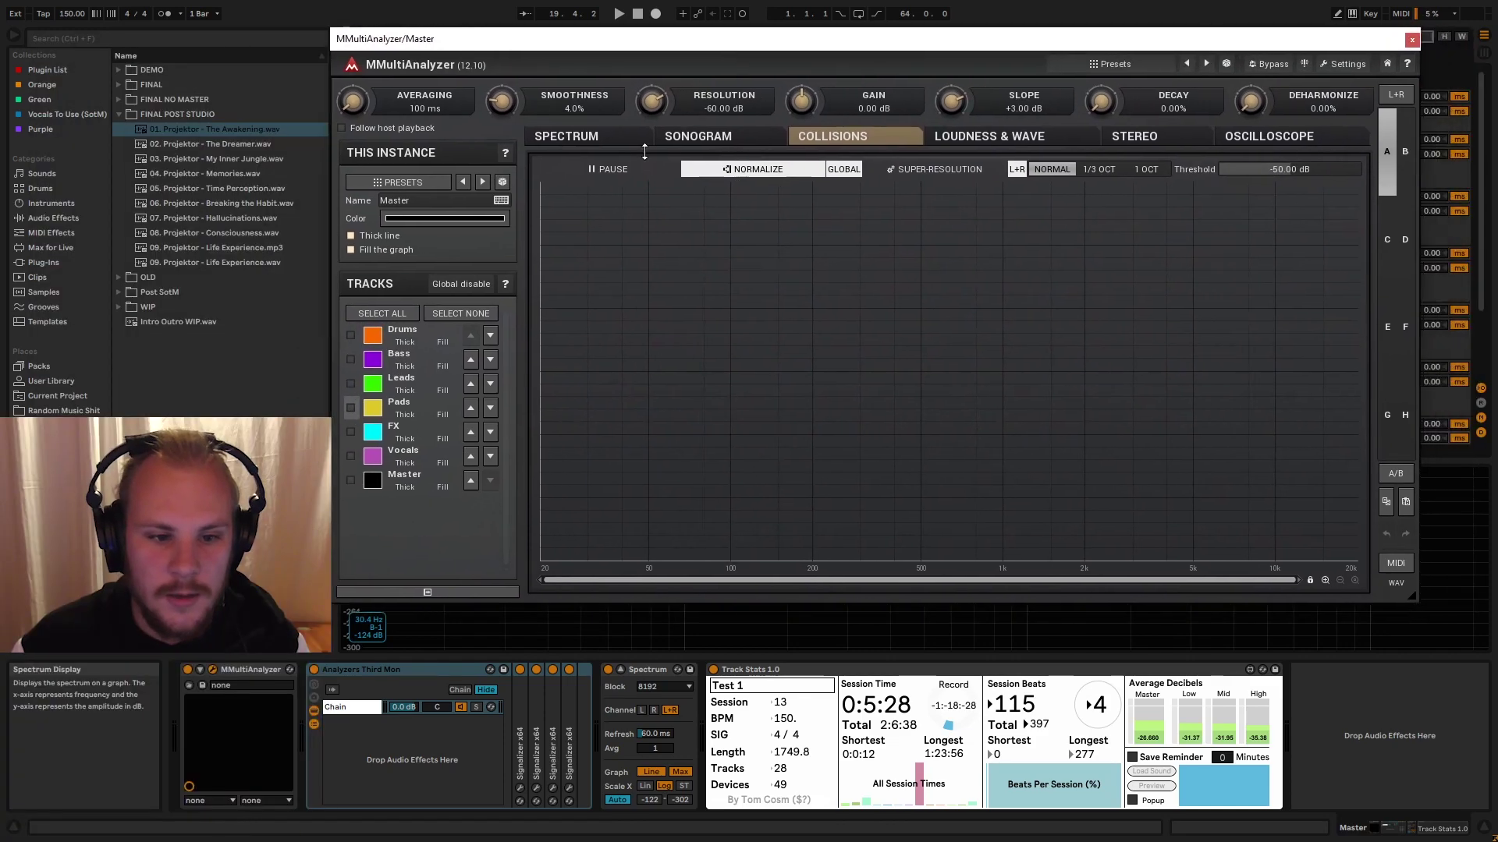
{"action": "left_click", "coordinate": [351, 335]}
{"action": "left_click", "coordinate": [351, 359]}
{"action": "left_click", "coordinate": [351, 408]}
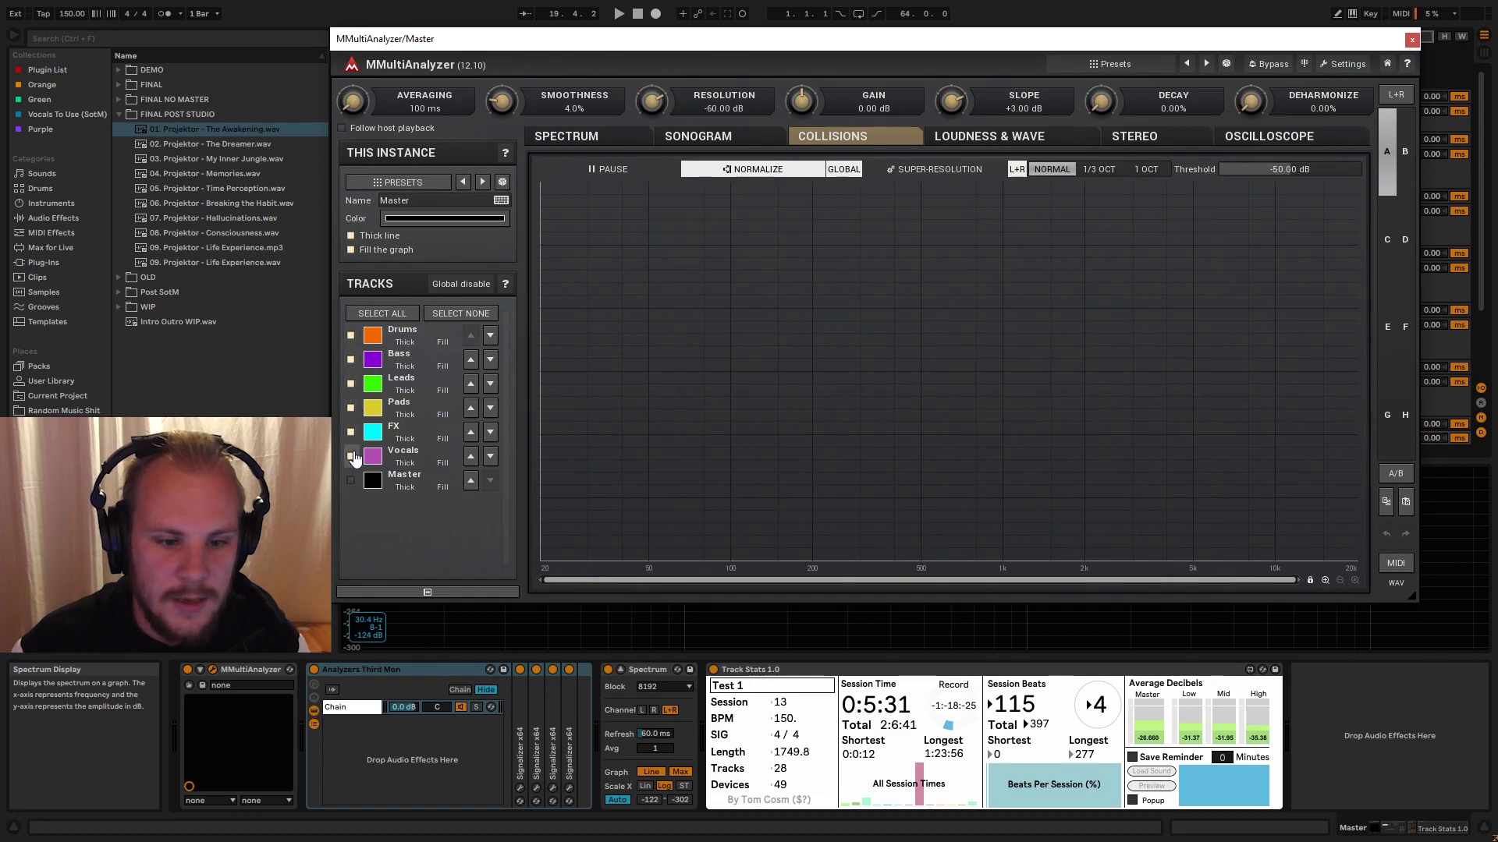
- Disable all the group tracks in the analyzer's track list and enable only Master
{"action": "left_click", "coordinate": [352, 362]}
{"action": "left_click", "coordinate": [351, 337]}
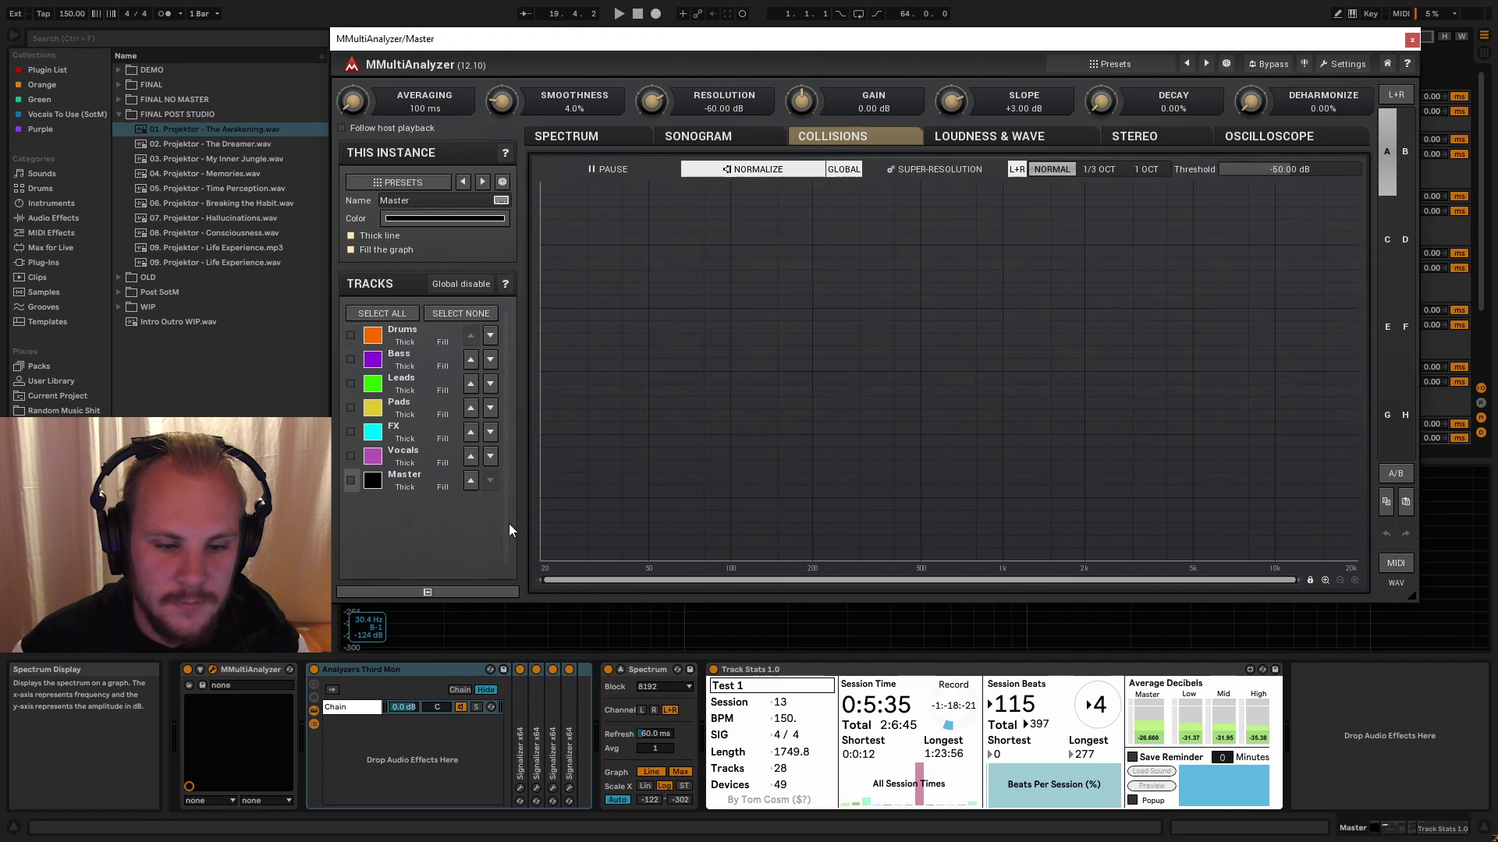
{"action": "left_click", "coordinate": [351, 480]}
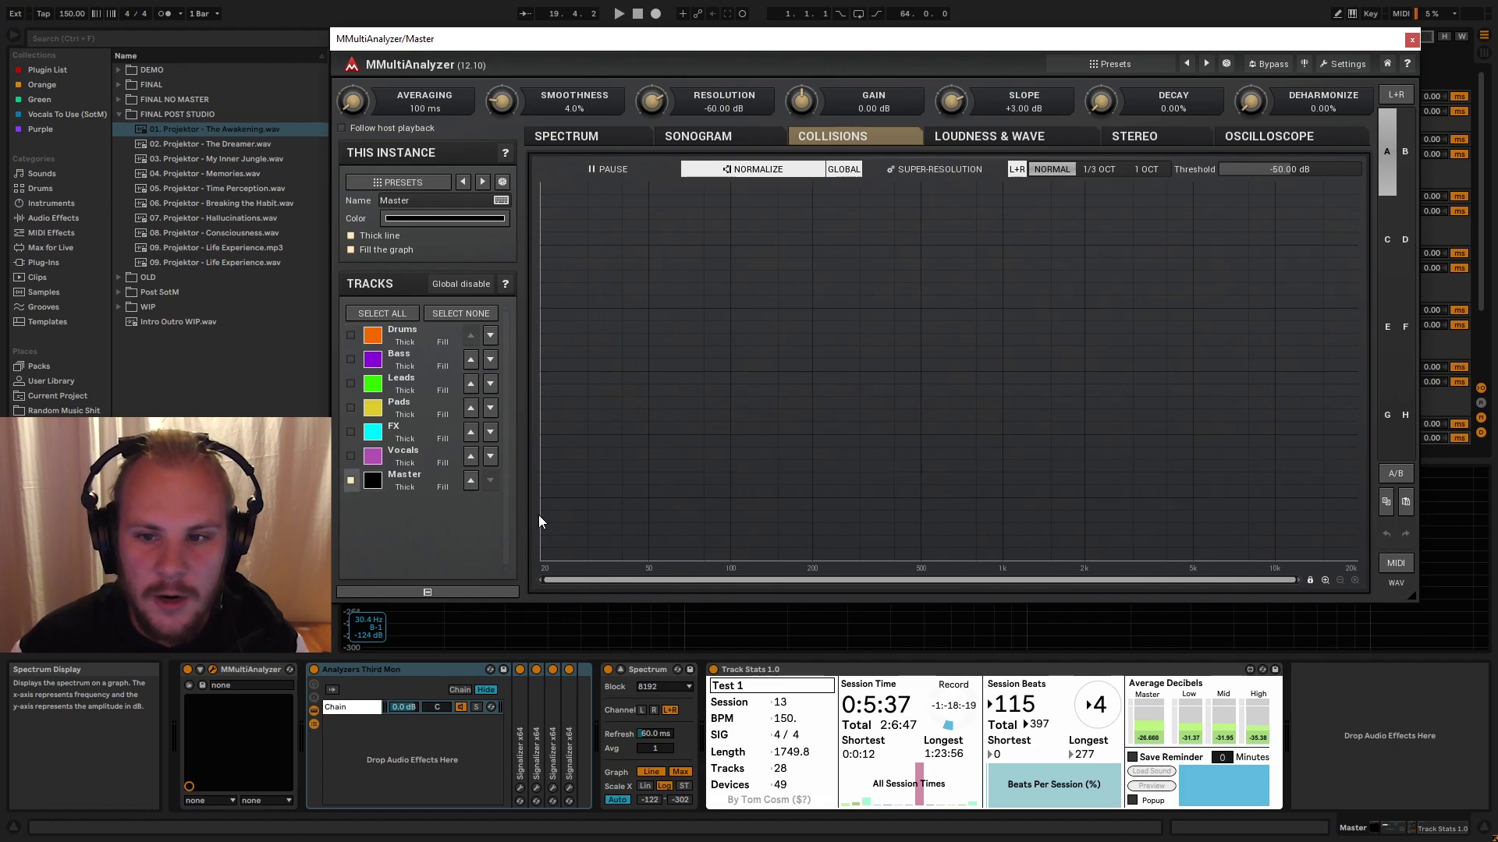
- Look through the analyzer's Loudness & Wave, Stereo, Oscilloscope and Collisions views, and return to the Spectrum view
{"action": "left_click", "coordinate": [1006, 137]}
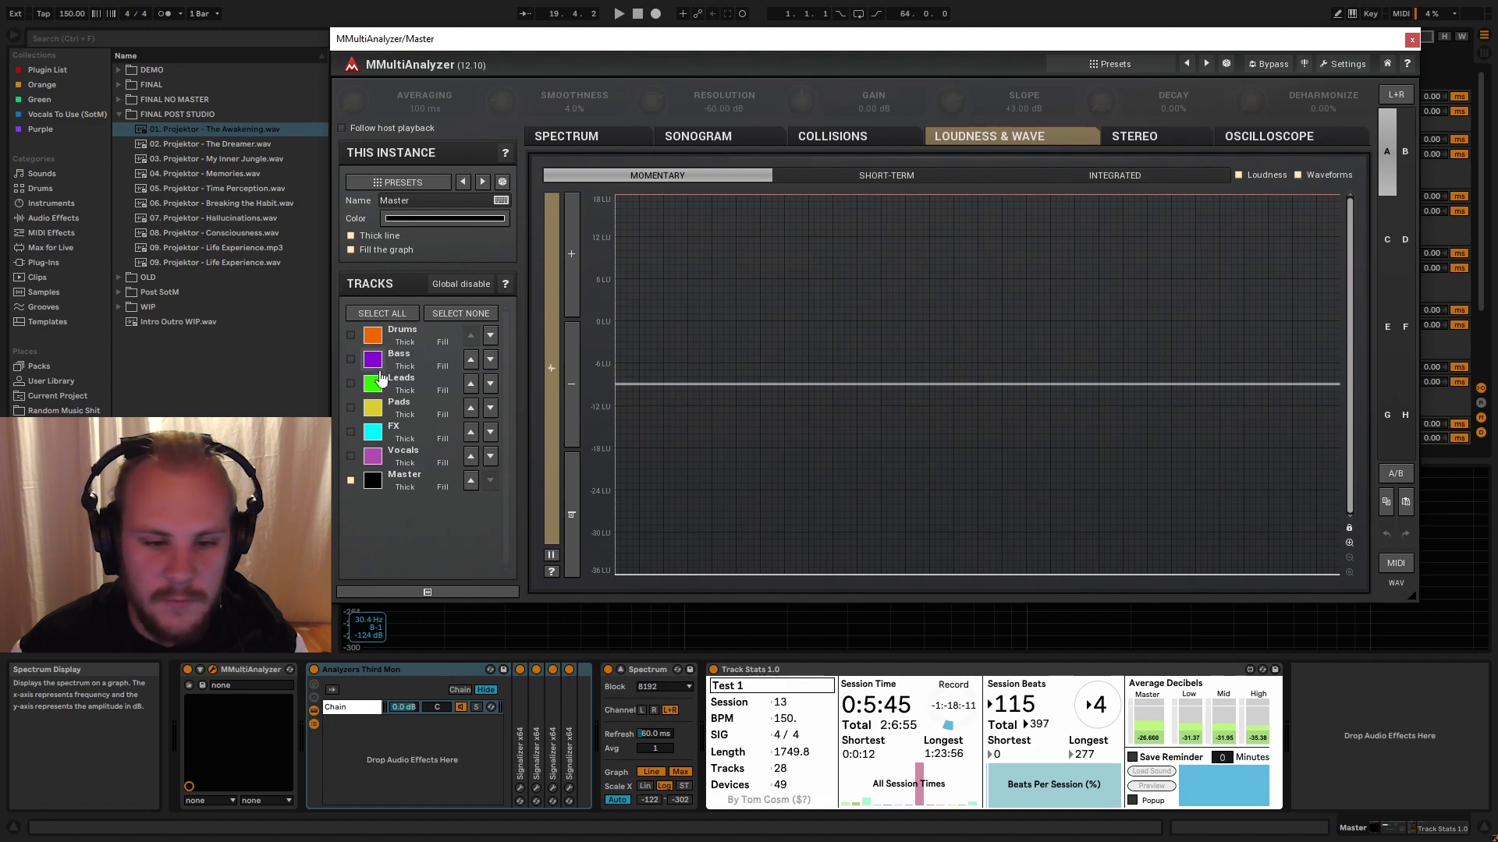
{"action": "left_click", "coordinate": [1146, 138]}
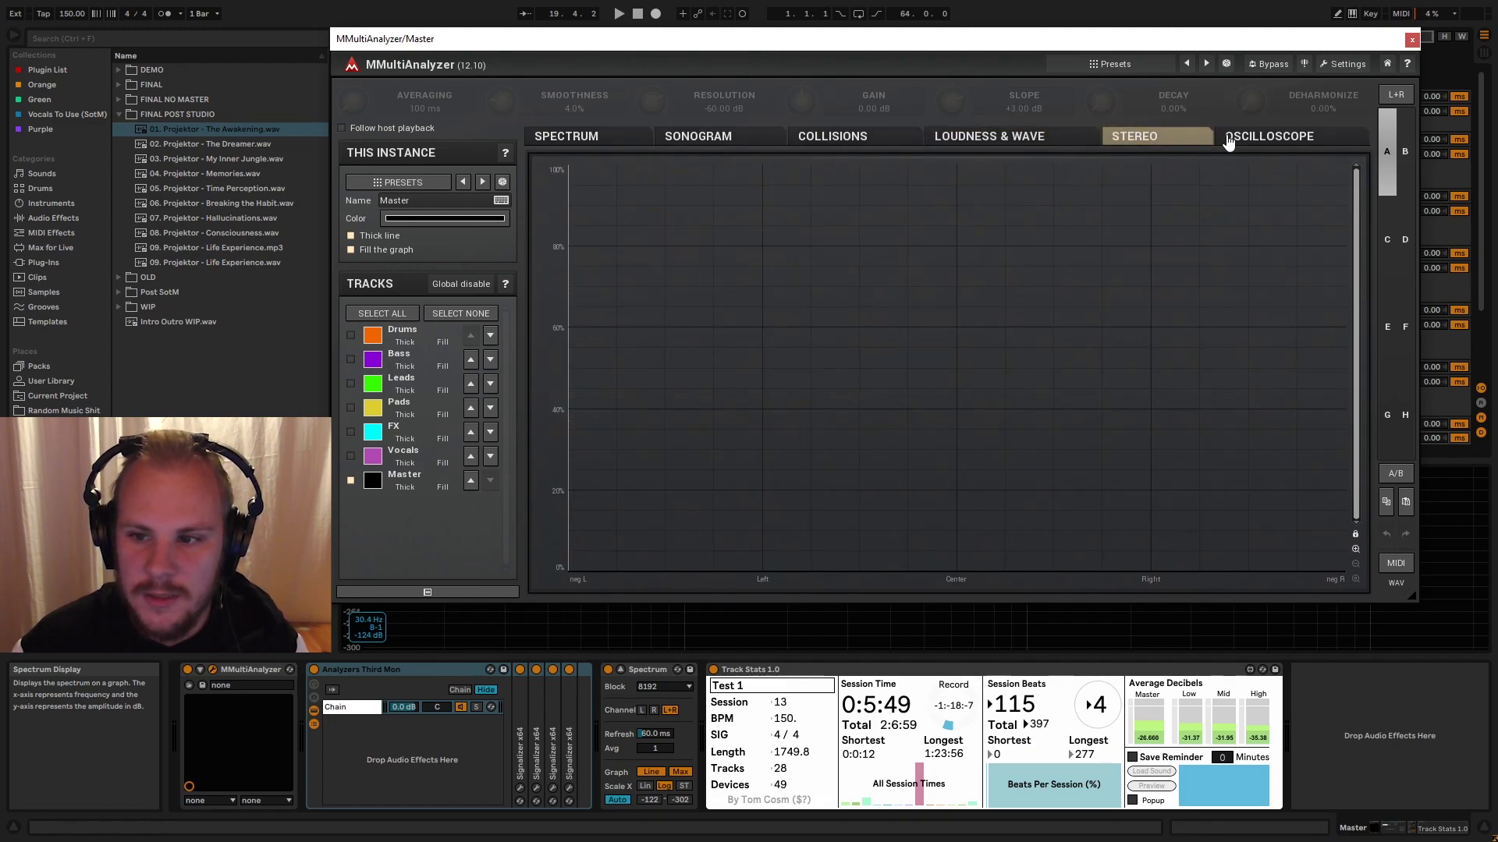
{"action": "left_click", "coordinate": [1272, 134]}
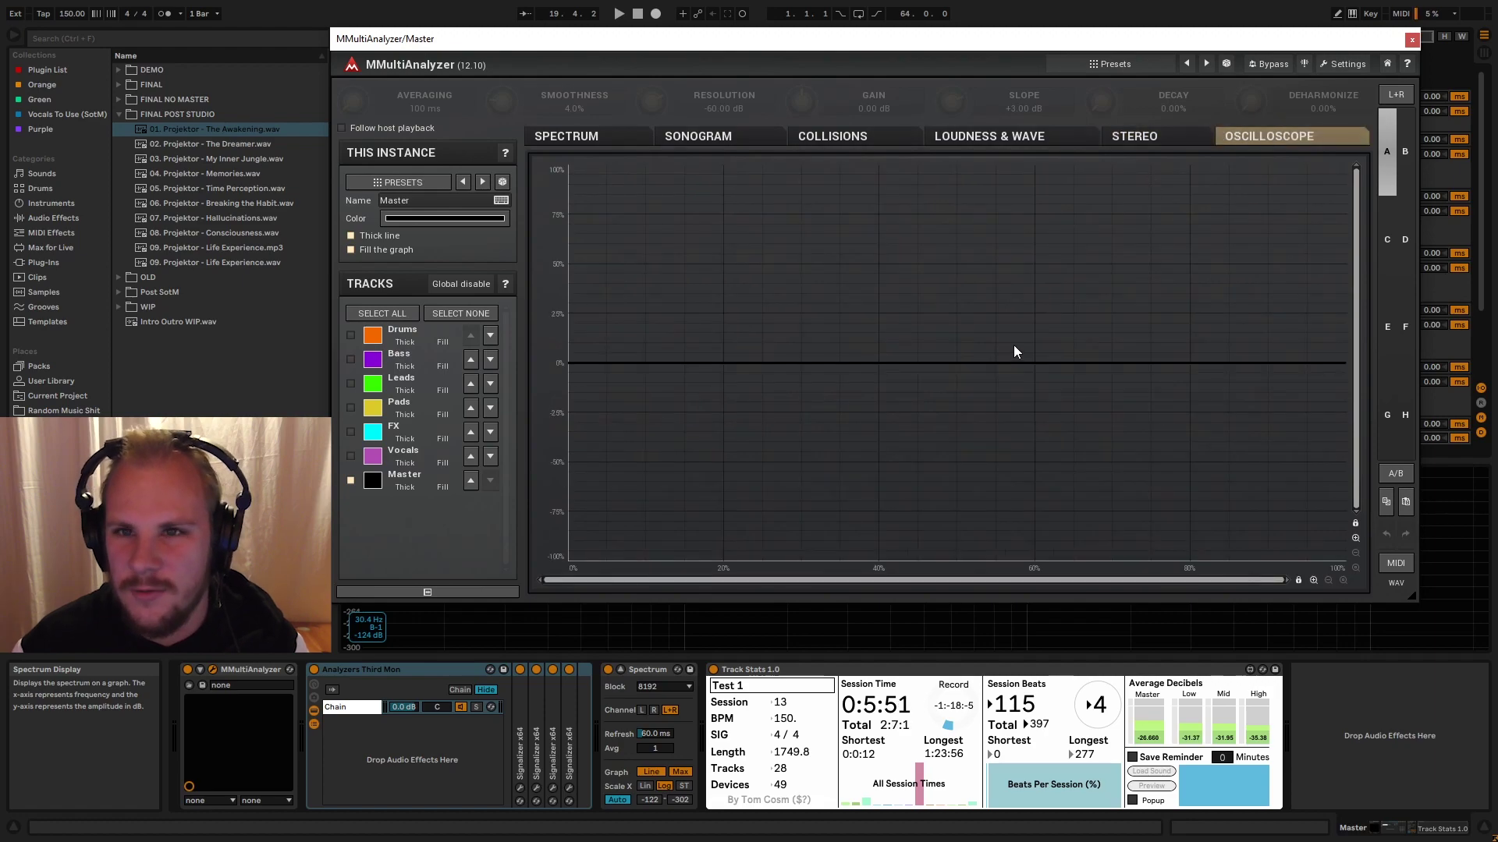
{"action": "left_click", "coordinate": [853, 138]}
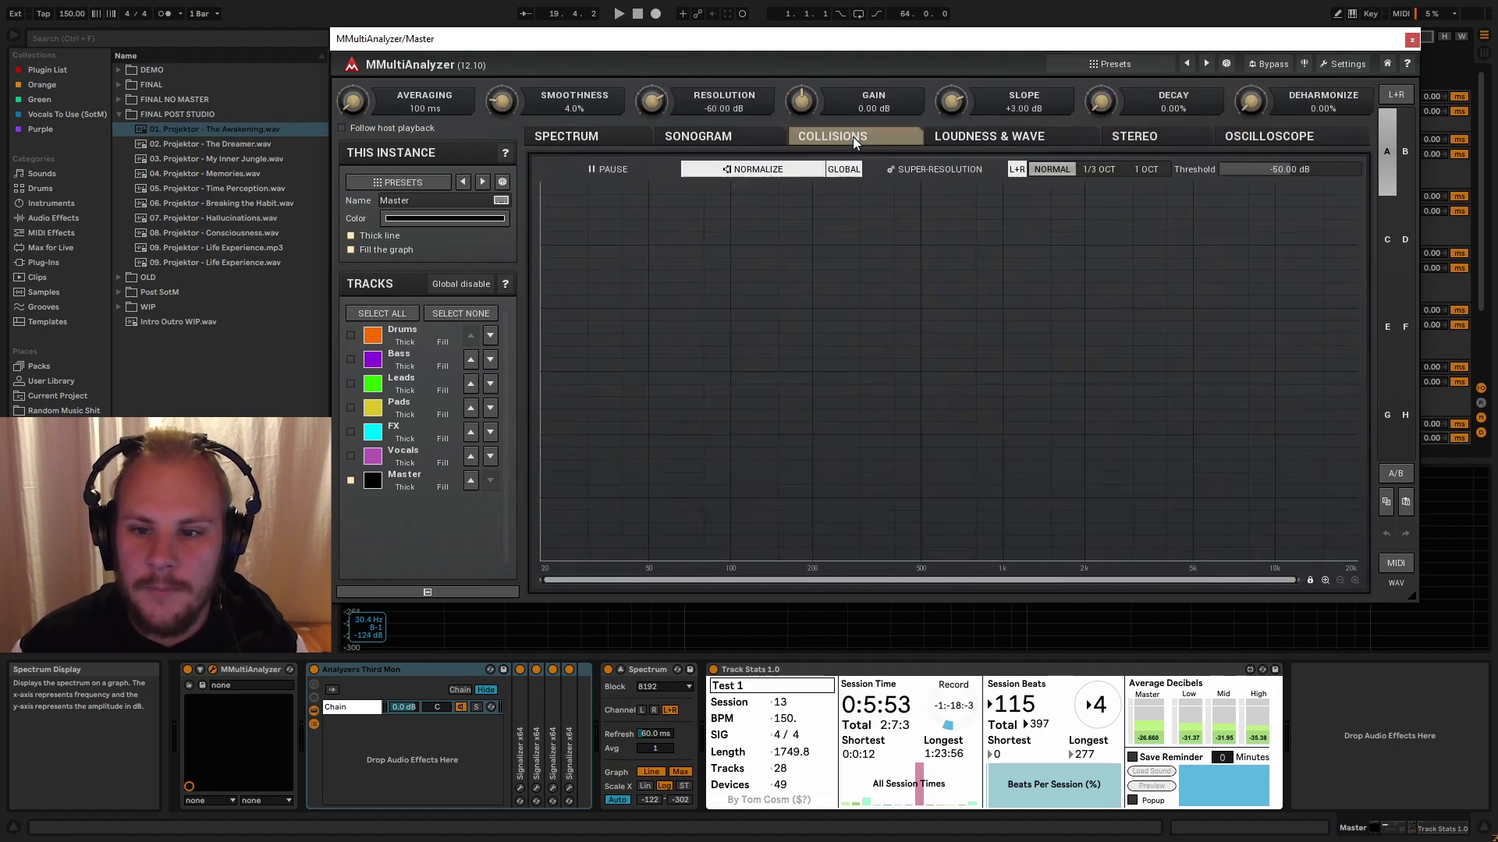
{"action": "left_click", "coordinate": [975, 139]}
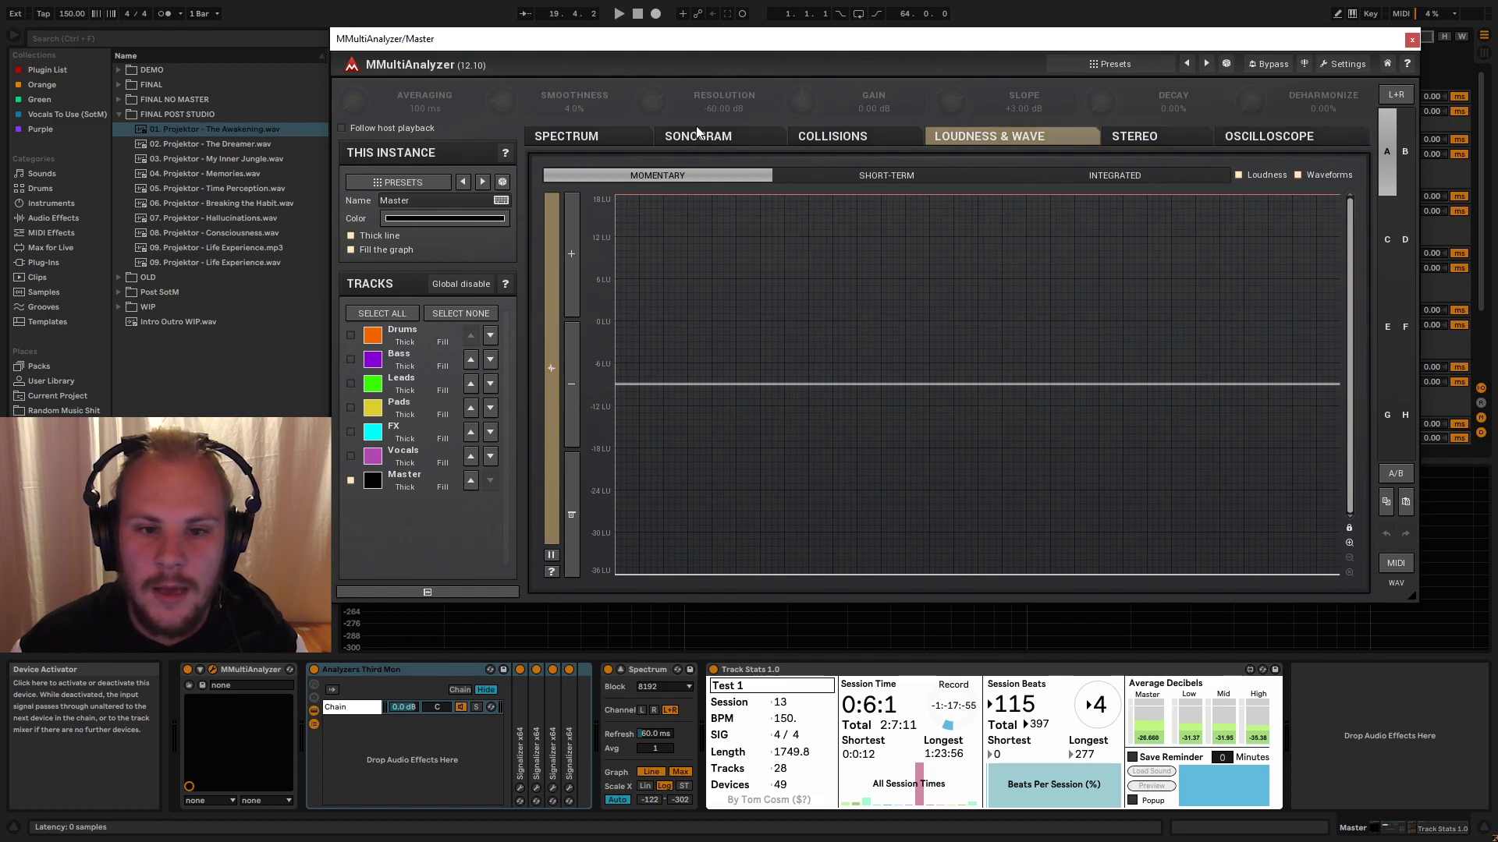
{"action": "left_click", "coordinate": [578, 137]}
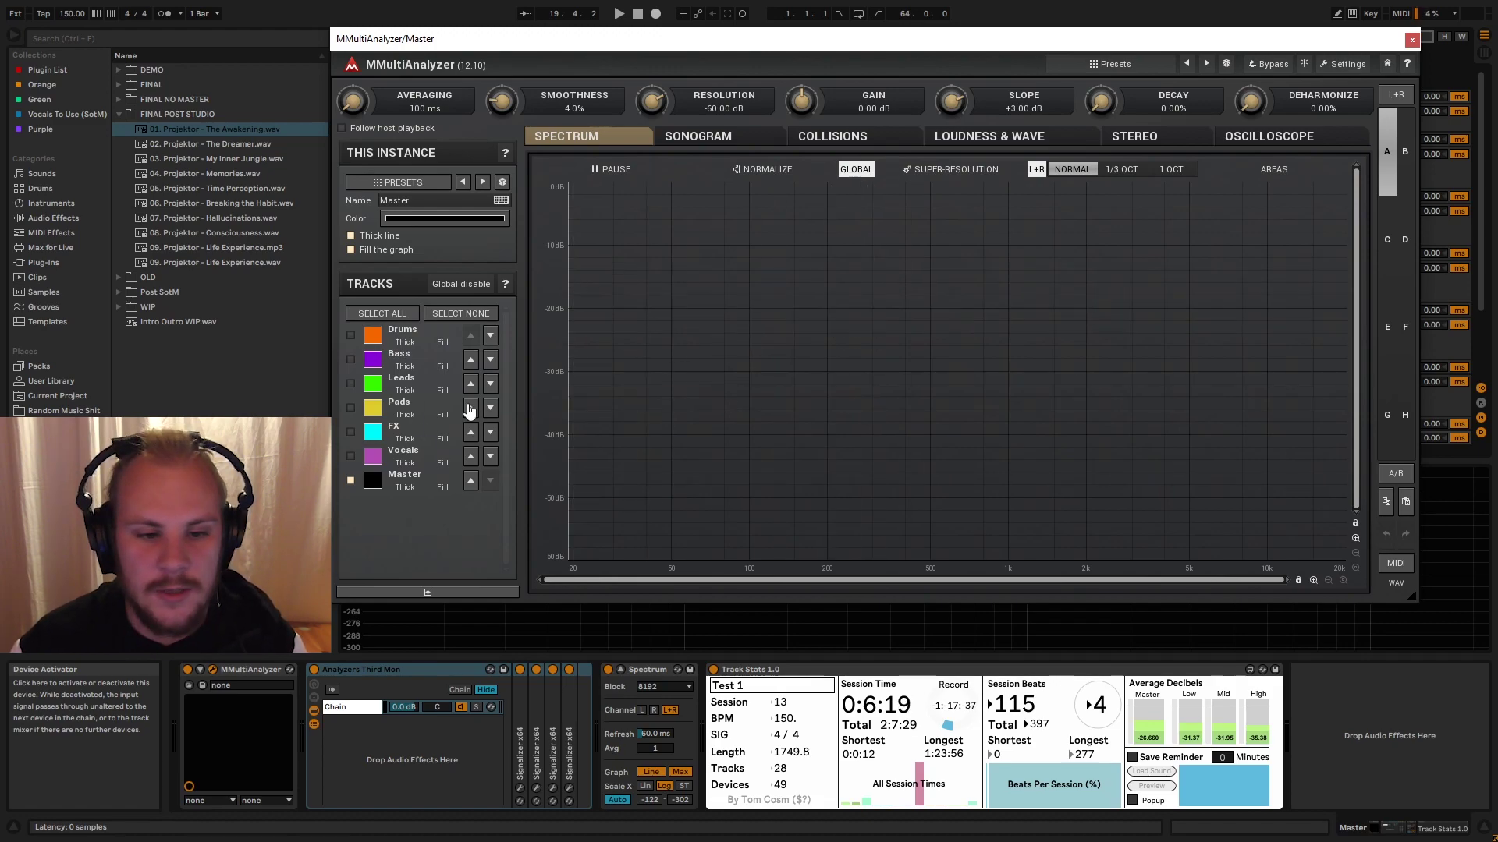
- Close the MMultiAnalyzer window, look at the Refrence Track and Master Out tracks inside the Out group, and collapse the group
{"action": "left_click", "coordinate": [260, 671]}
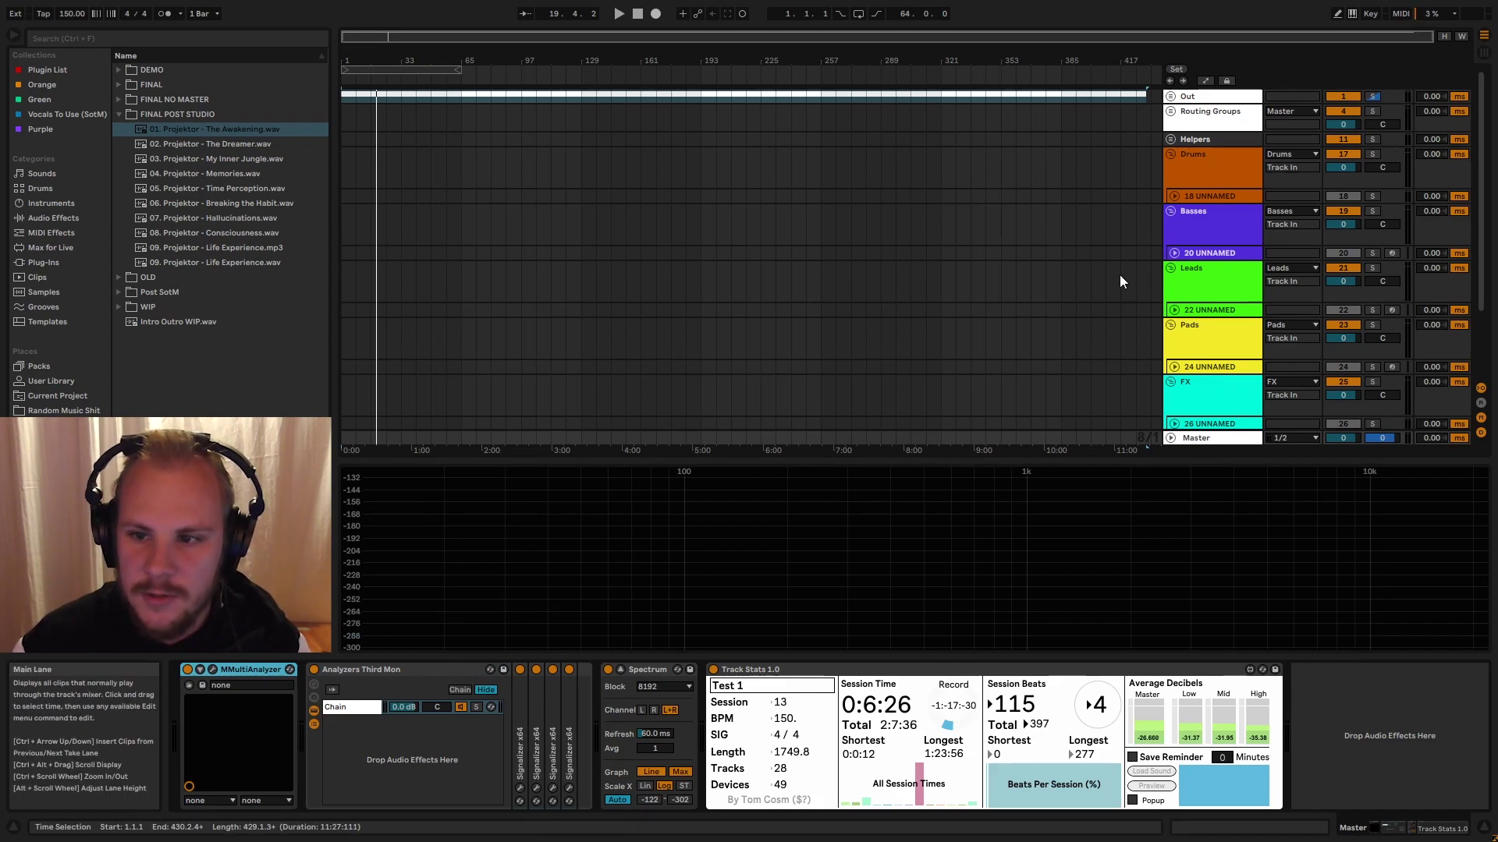
{"action": "left_click", "coordinate": [1171, 97]}
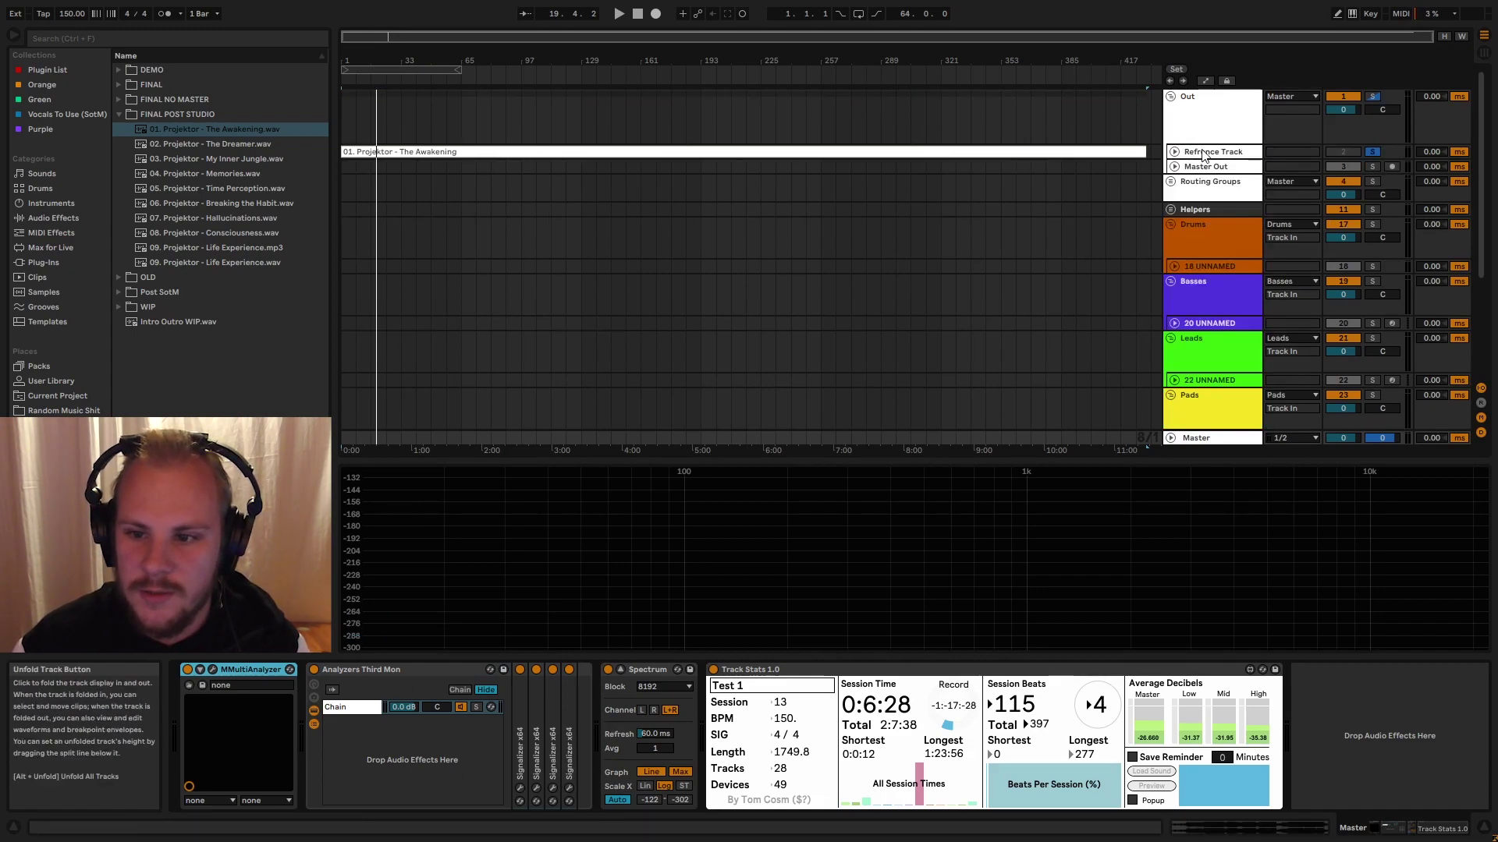
{"action": "left_click", "coordinate": [1204, 153]}
{"action": "left_click", "coordinate": [1171, 97]}
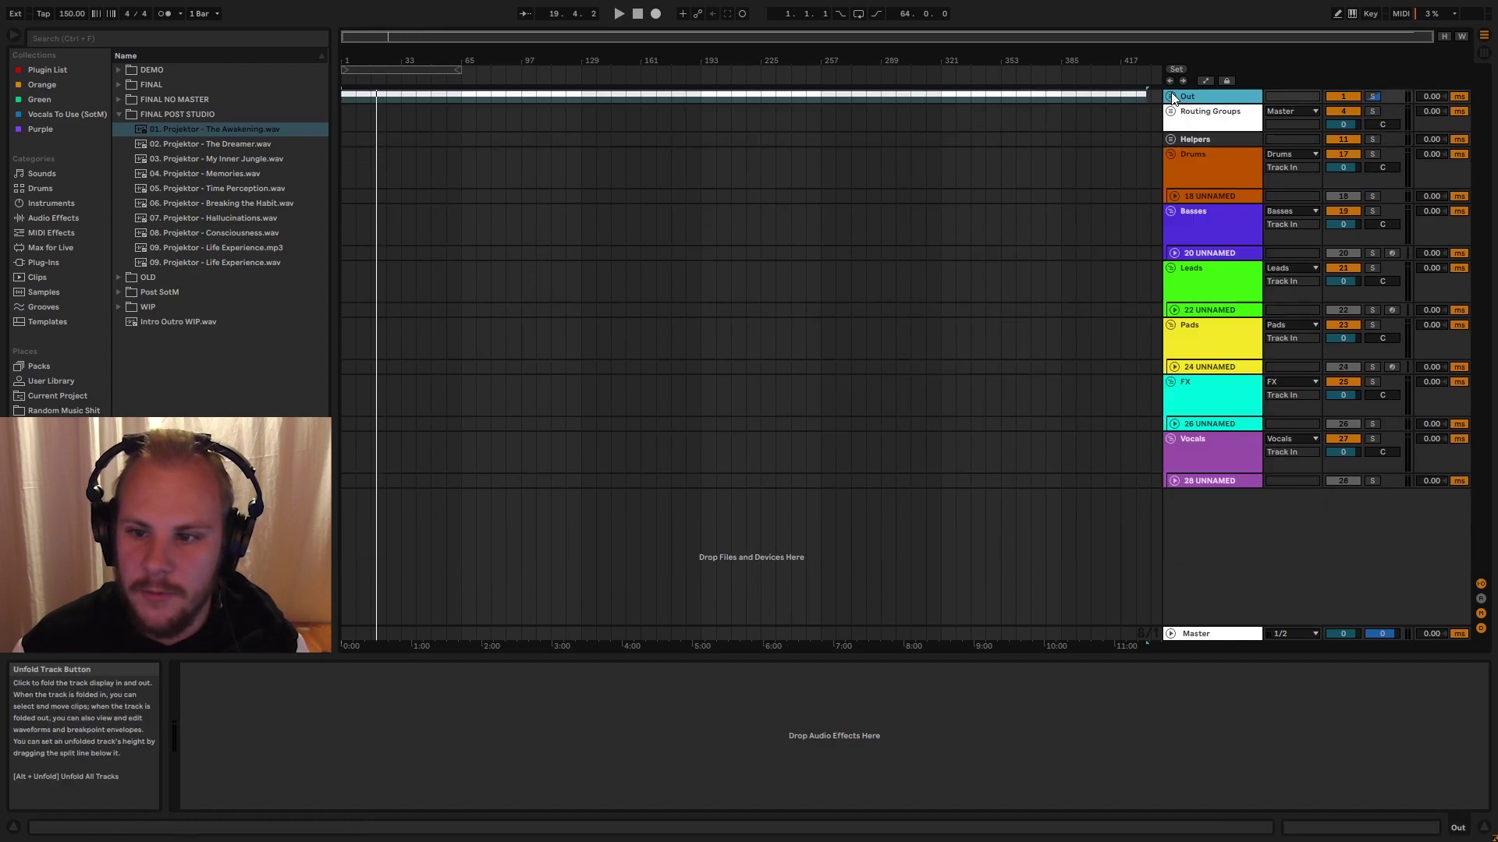
{"action": "left_click", "coordinate": [1171, 96]}
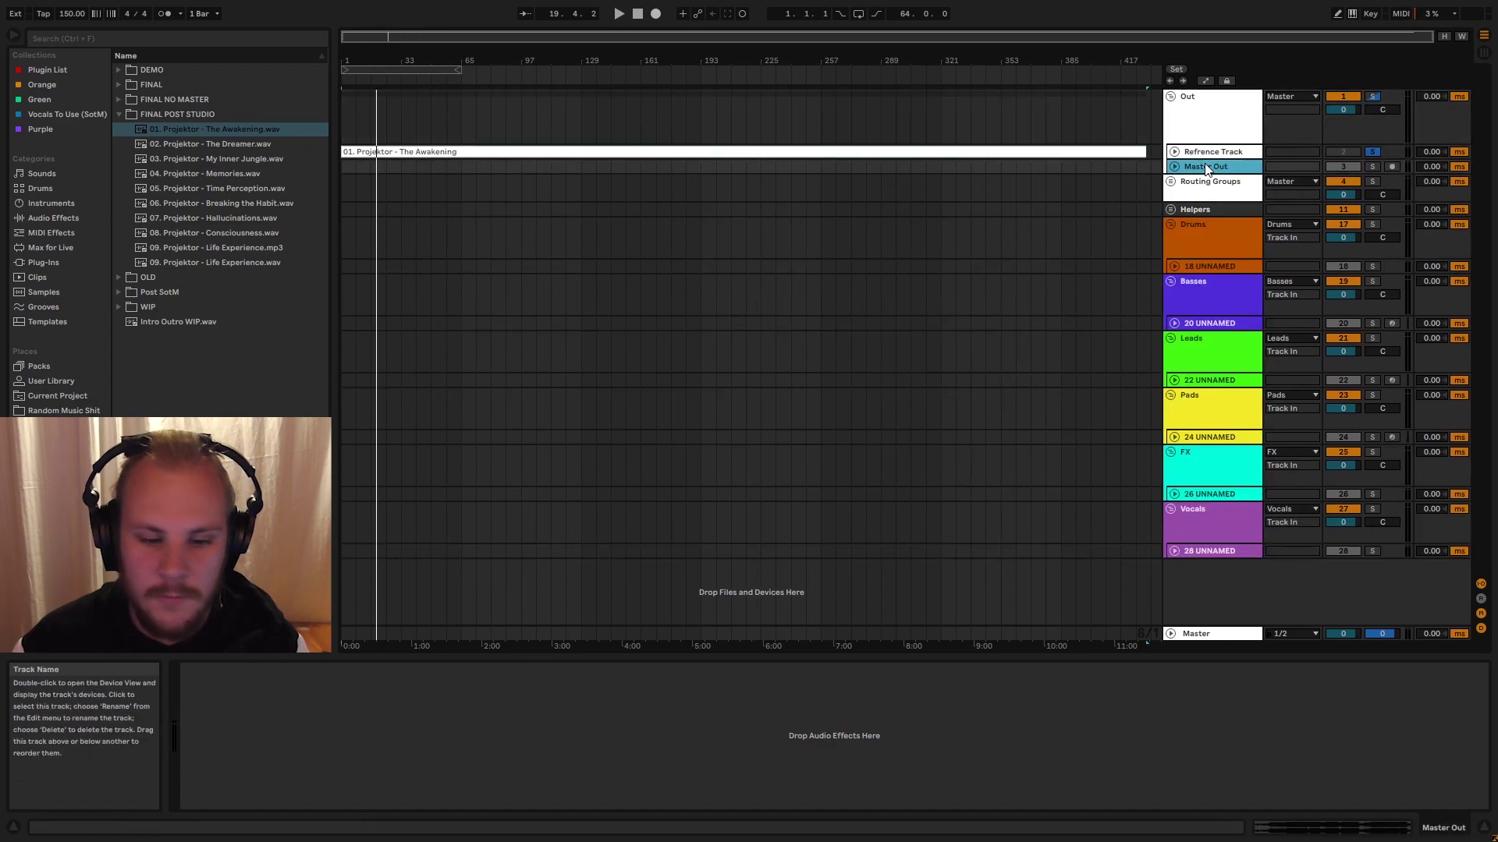
{"action": "left_click", "coordinate": [1213, 100]}
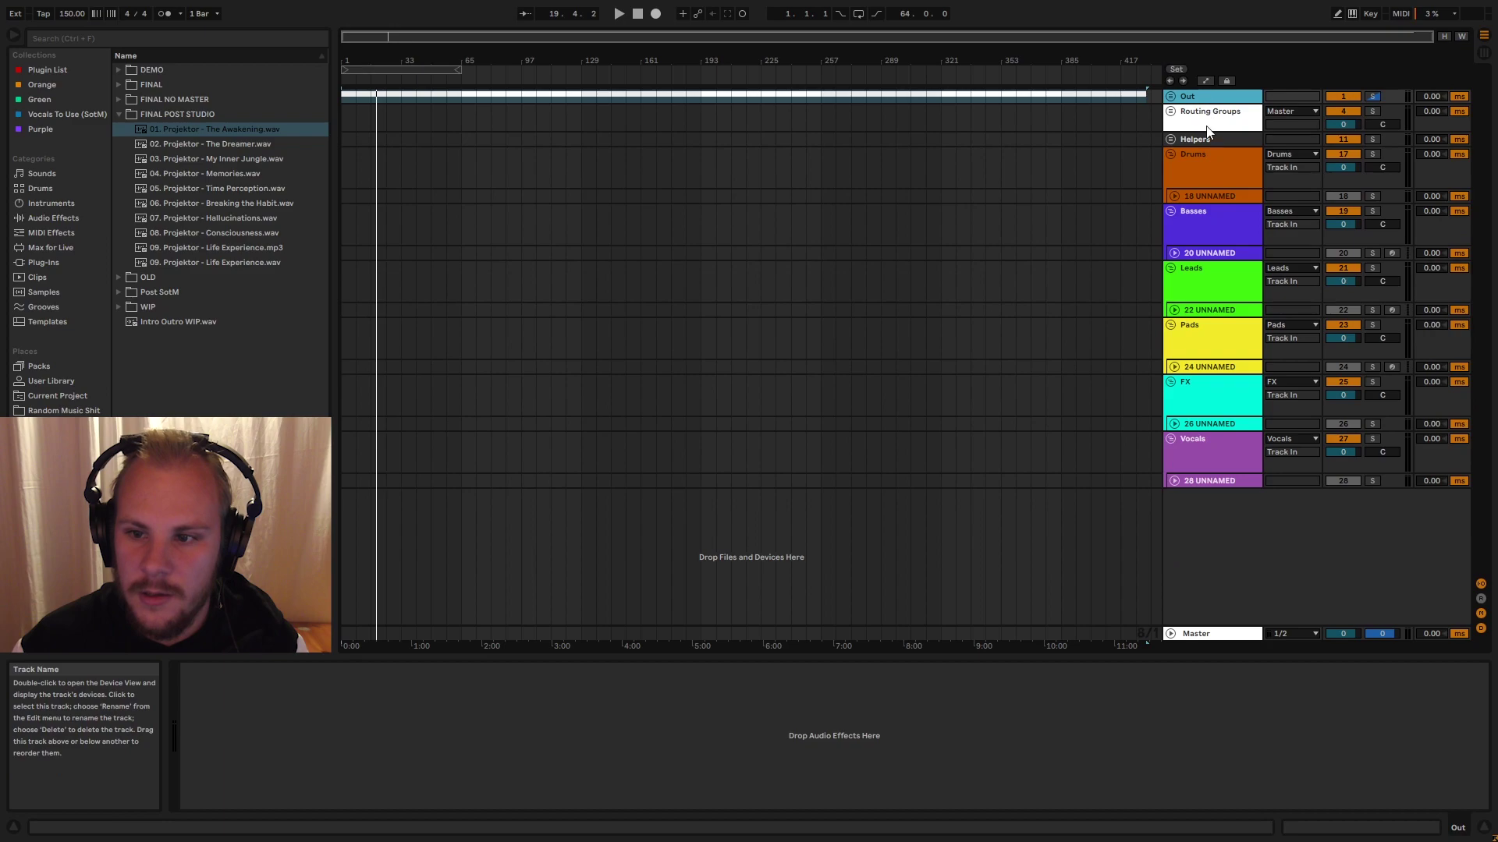
- Expand Routing Groups, open the Drums routing track's MMultiAnalyzer, move and enlarge its window to show the whole track list, and close it
{"action": "left_click", "coordinate": [1189, 123]}
{"action": "left_click", "coordinate": [1170, 111]}
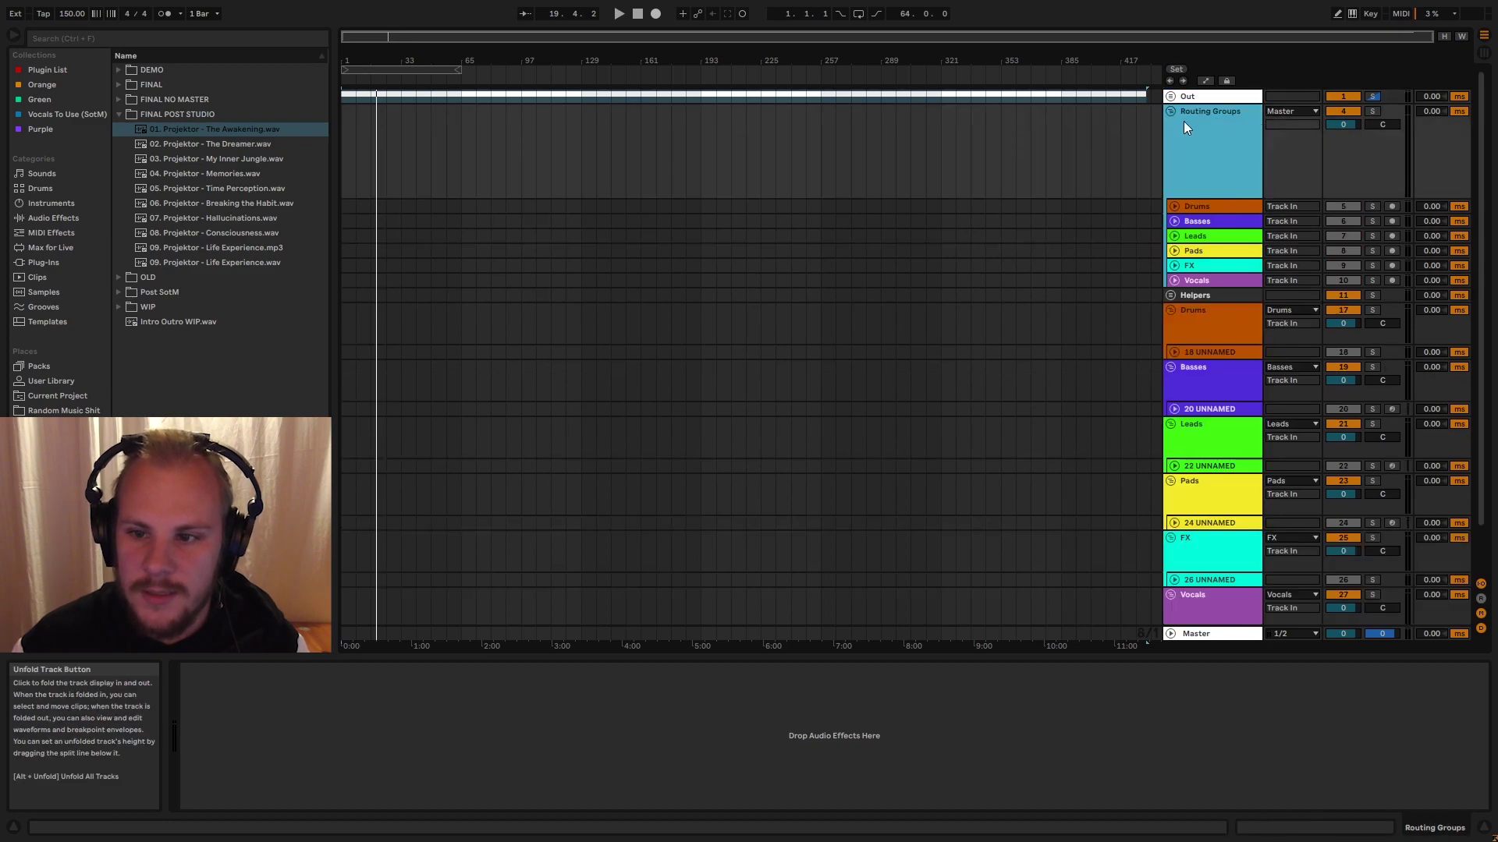
{"action": "left_click", "coordinate": [1204, 206]}
{"action": "left_click", "coordinate": [213, 670]}
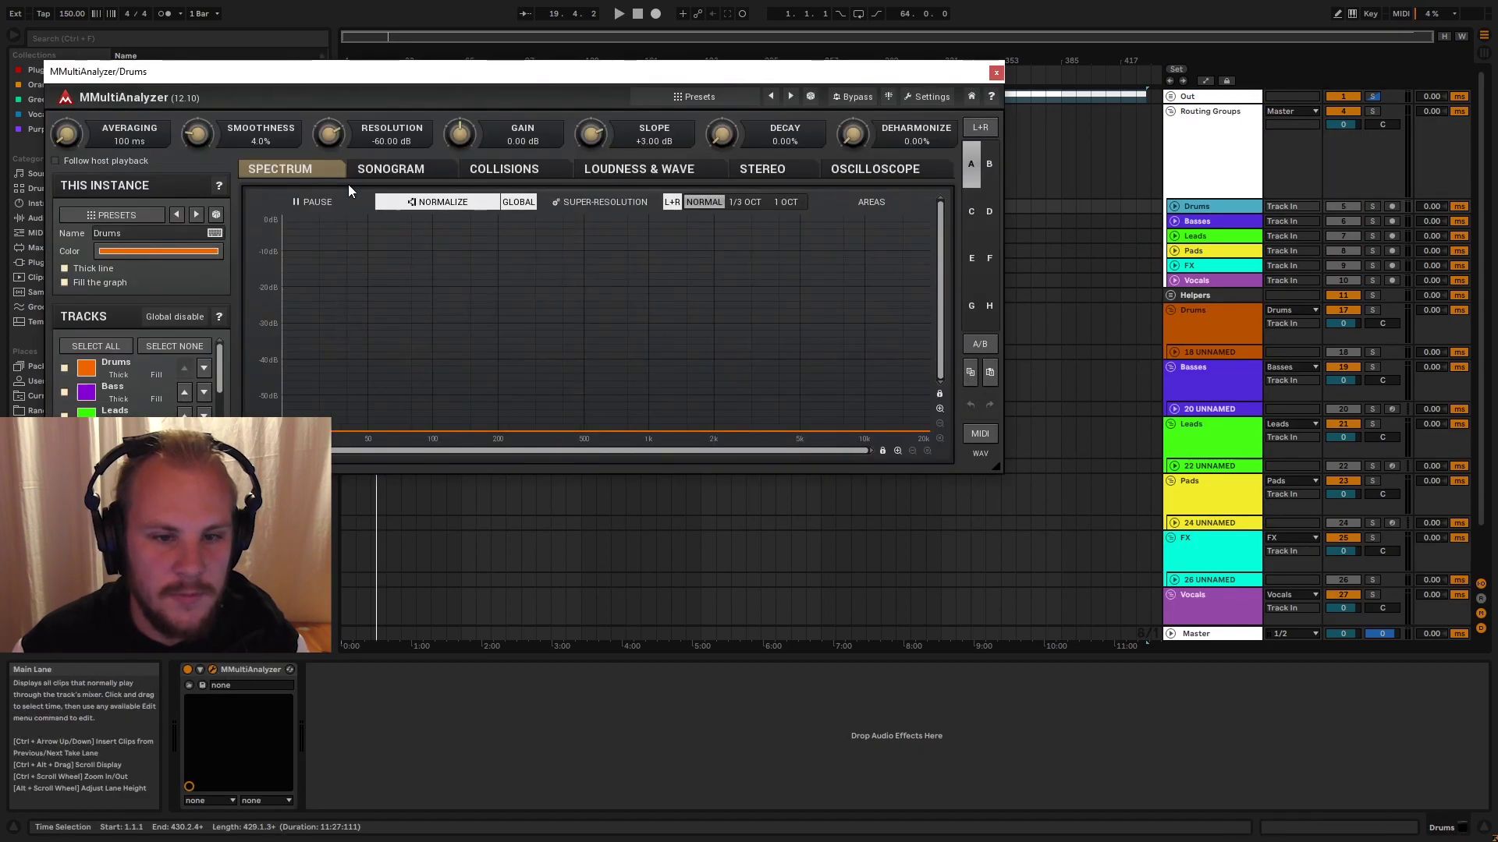
{"action": "left_click_drag", "start_coordinate": [444, 72], "coordinate": [892, 76]}
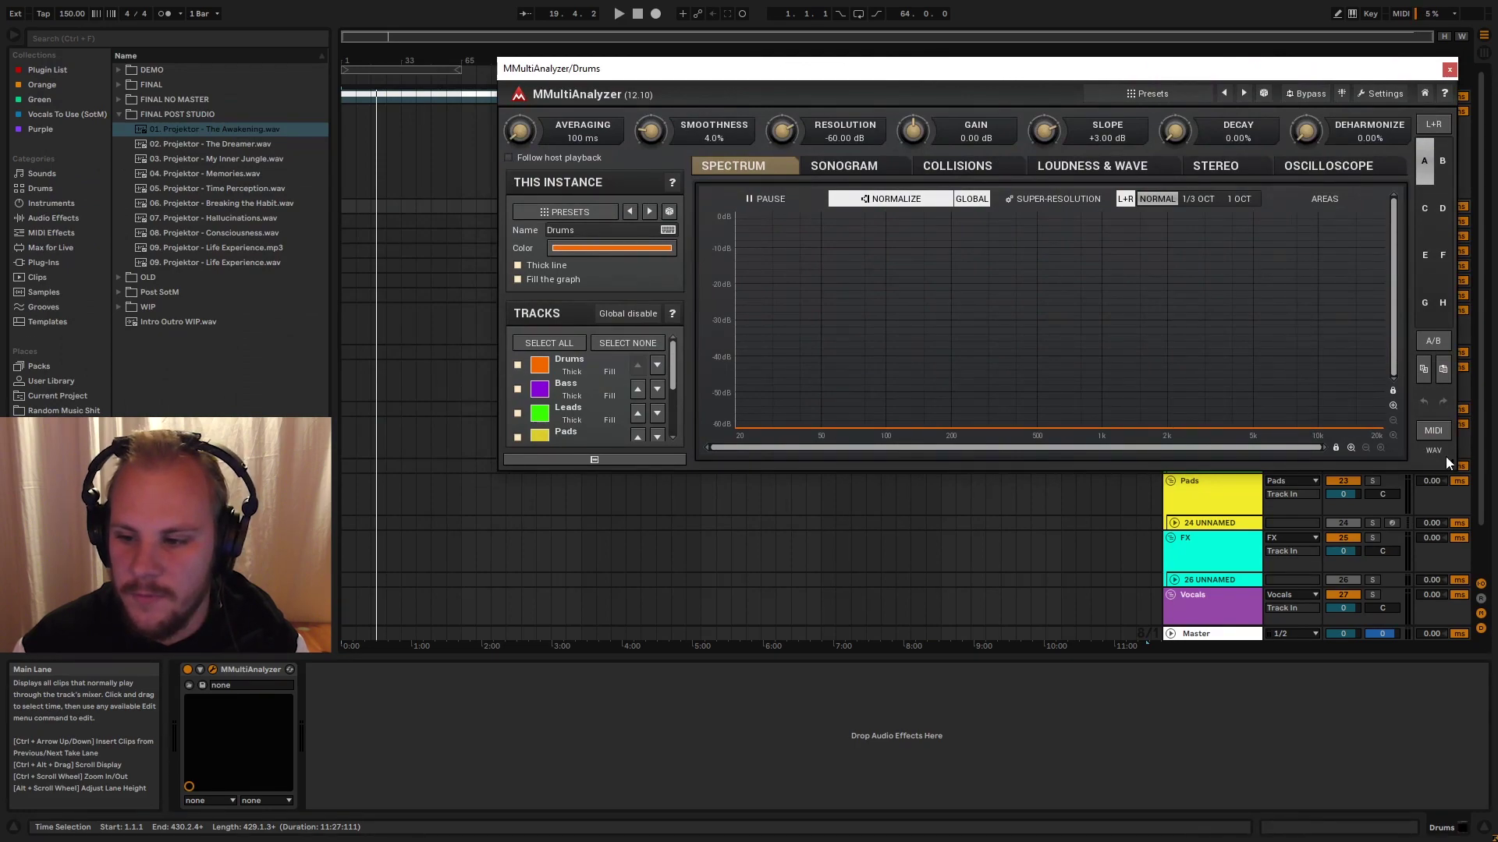
{"action": "left_click_drag", "start_coordinate": [1451, 461], "coordinate": [1449, 557]}
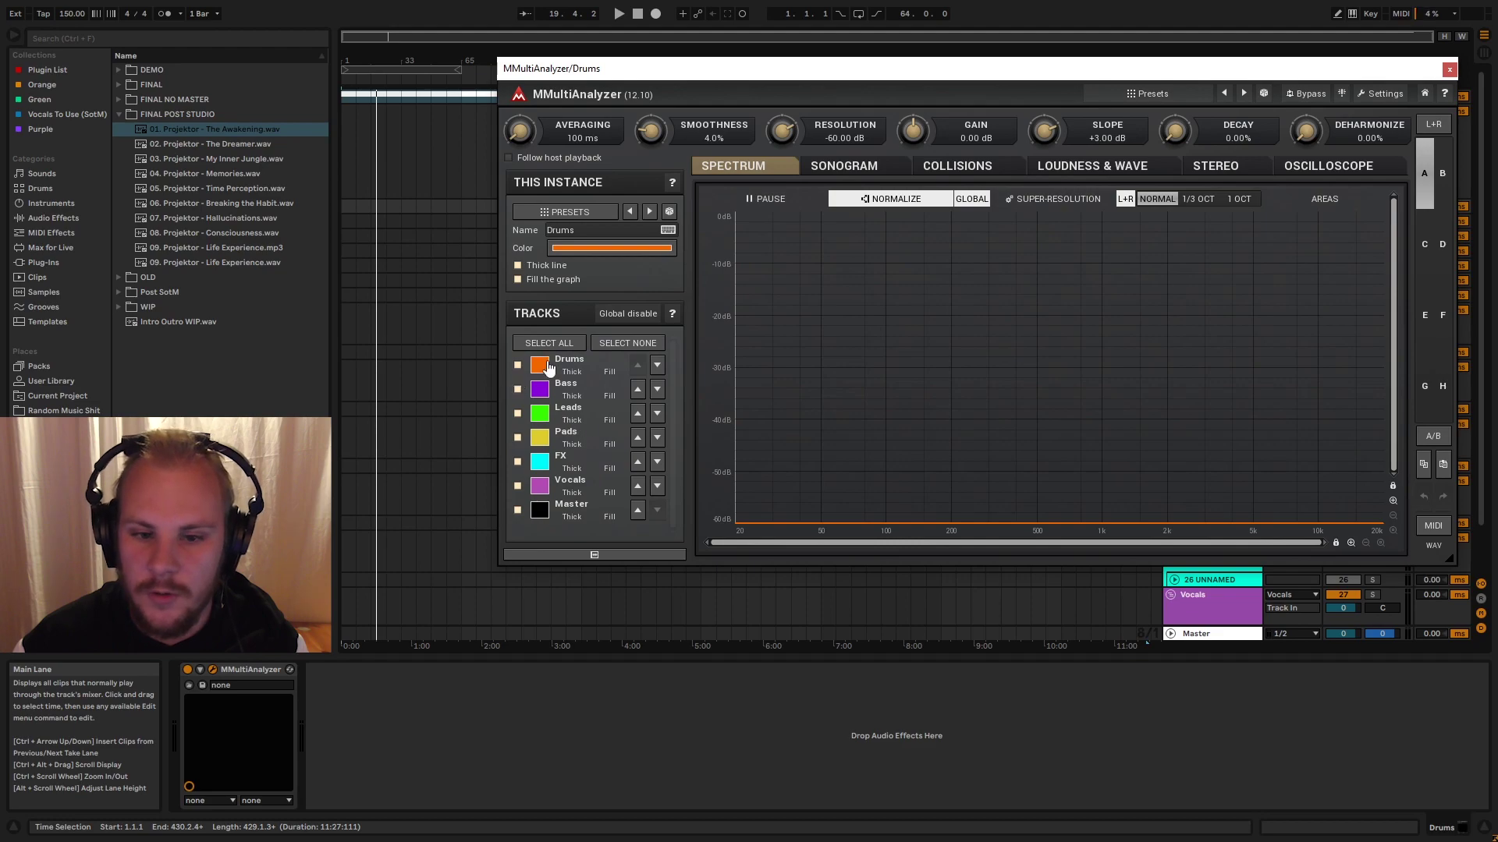
{"action": "left_click", "coordinate": [1447, 72]}
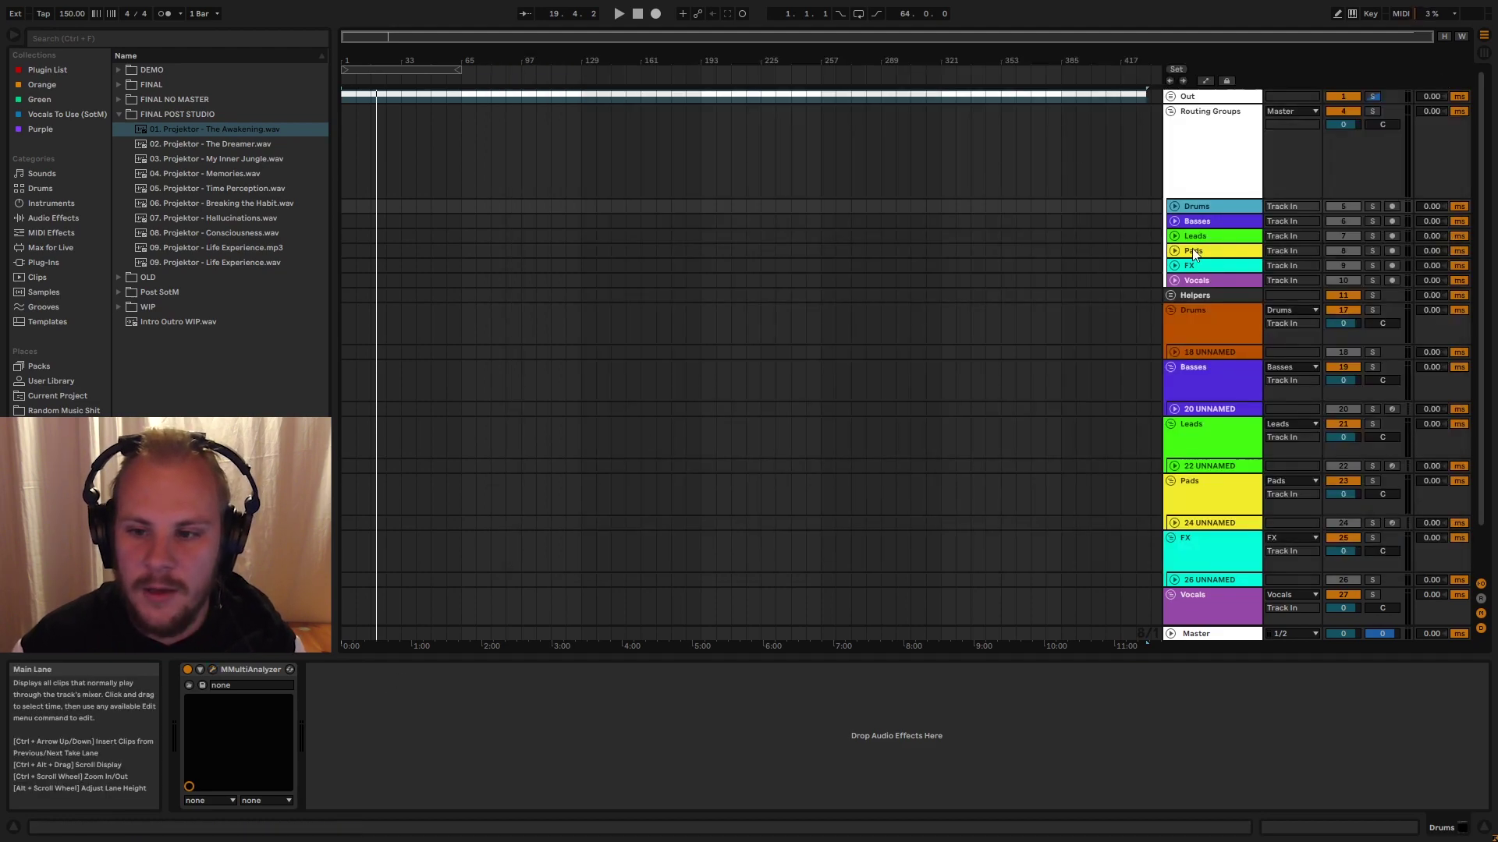
- Check the devices on the Drums, Basses and Leads routing tracks, and collapse Routing Groups
{"action": "left_click", "coordinate": [1239, 221]}
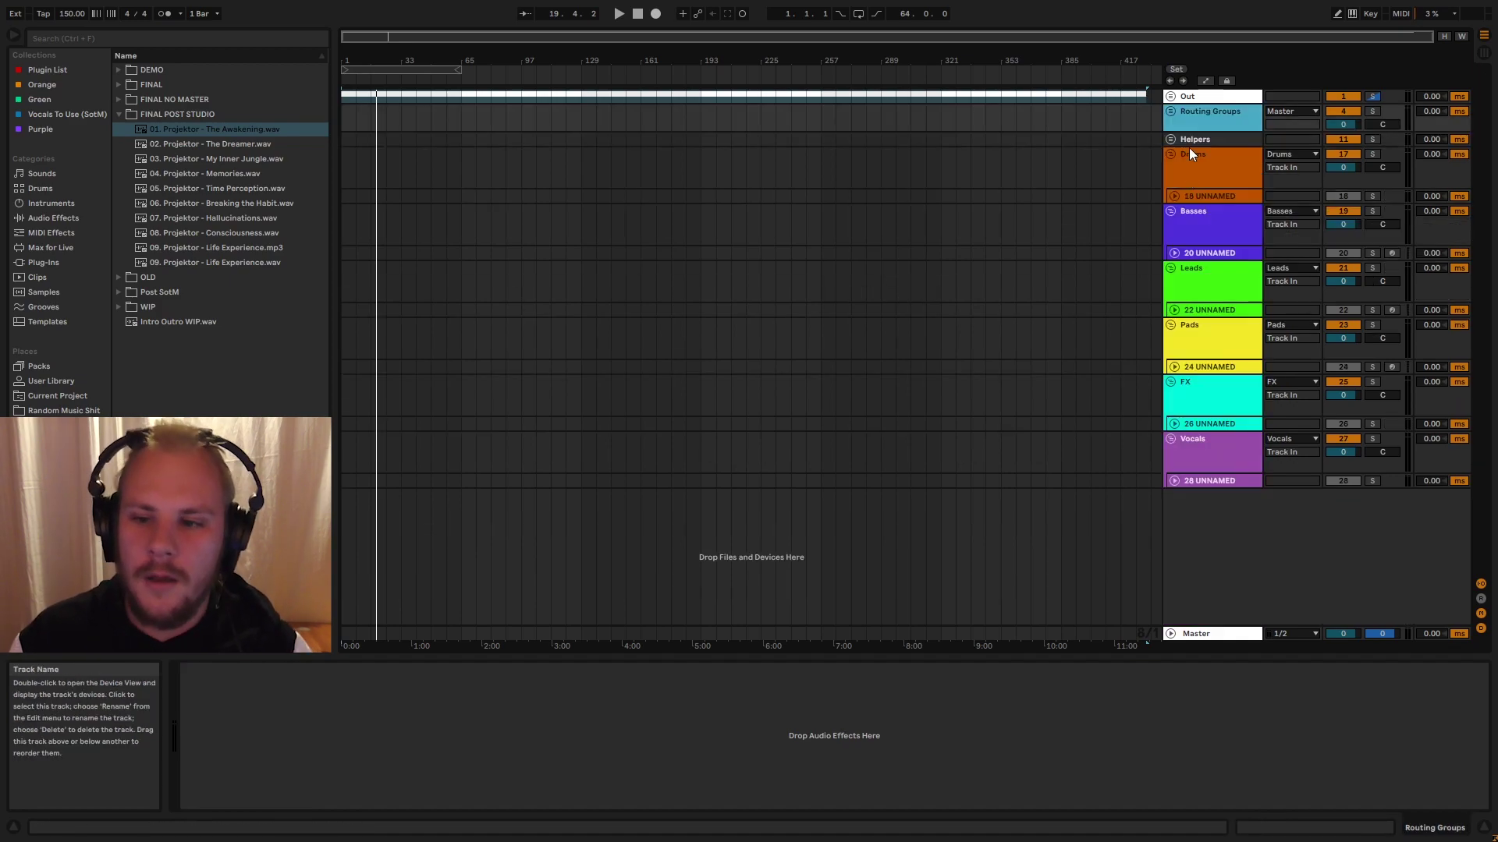
{"action": "left_click", "coordinate": [1172, 111]}
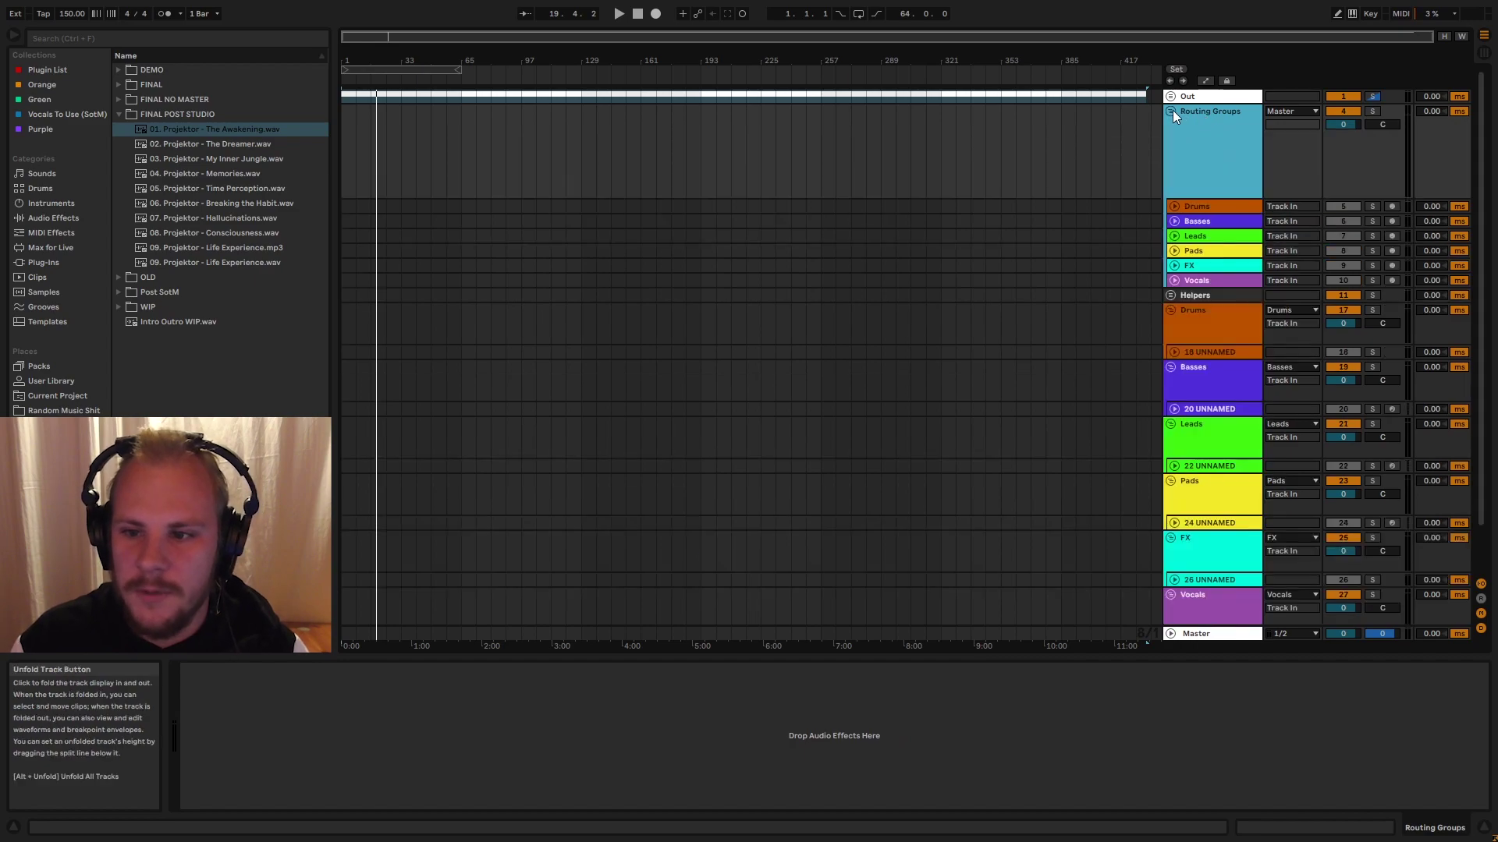
{"action": "left_click", "coordinate": [1208, 206]}
{"action": "left_click", "coordinate": [1205, 221]}
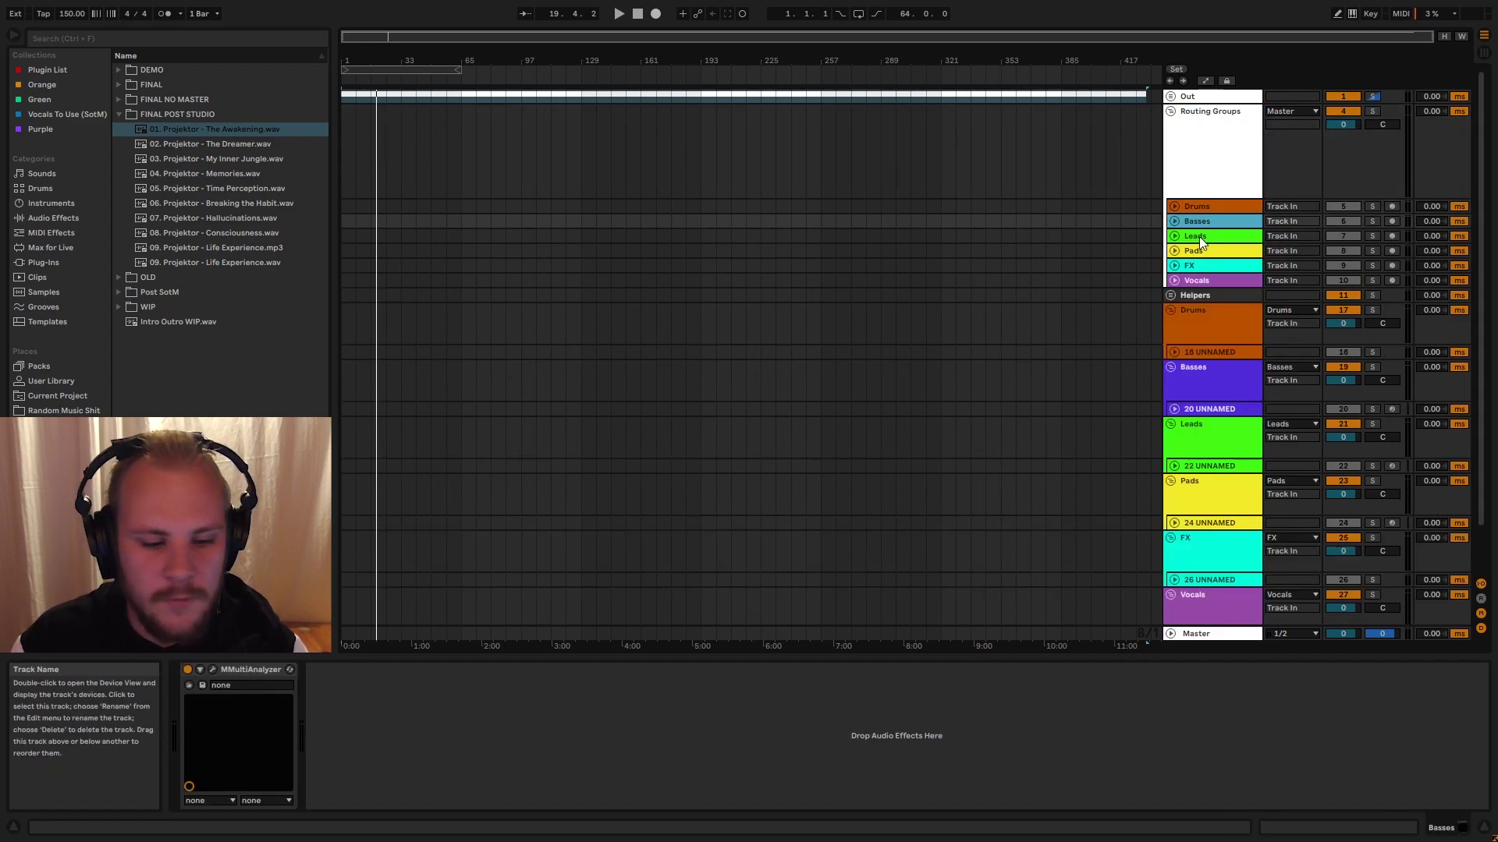
{"action": "left_click", "coordinate": [1199, 235]}
{"action": "left_click", "coordinate": [1172, 112]}
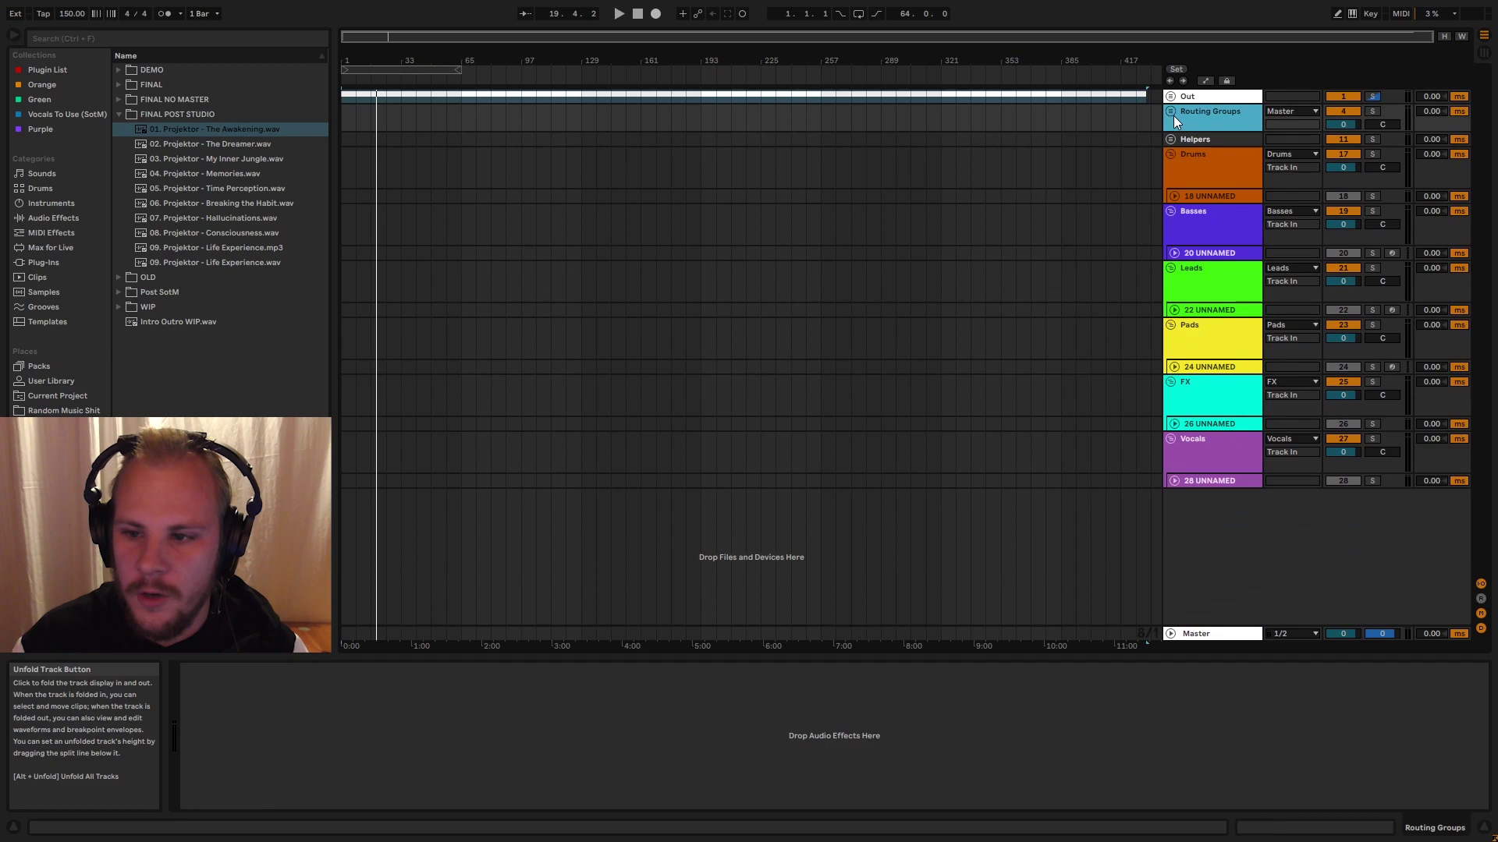
- Compare the main Drums group's output routing with the Drums routing track's input and output settings, and collapse Routing Groups again
{"action": "left_click", "coordinate": [1193, 167]}
{"action": "left_click", "coordinate": [1210, 228]}
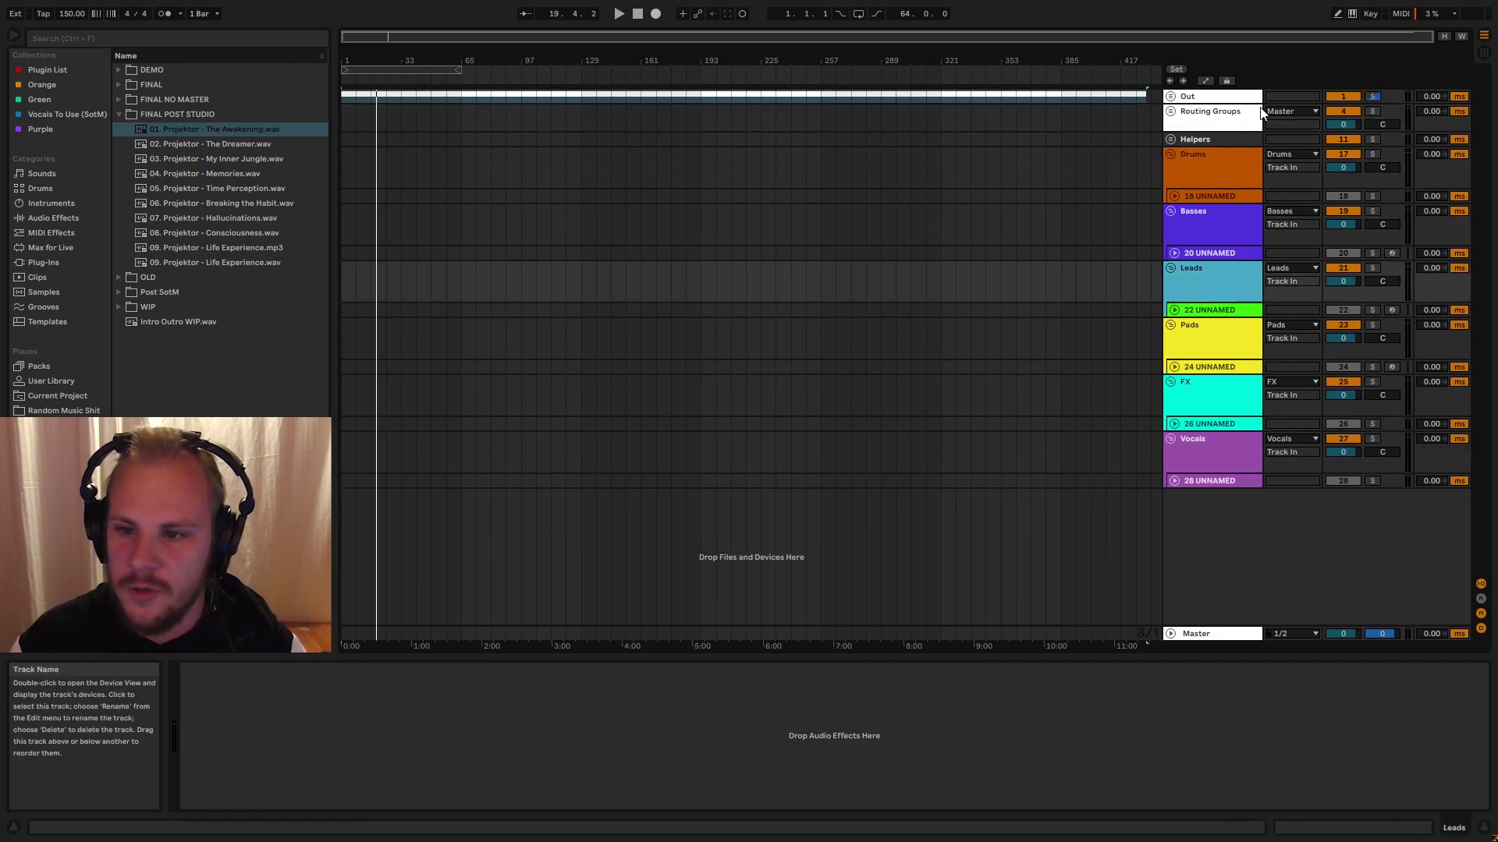
{"action": "left_click", "coordinate": [1172, 111]}
{"action": "left_click", "coordinate": [1215, 208]}
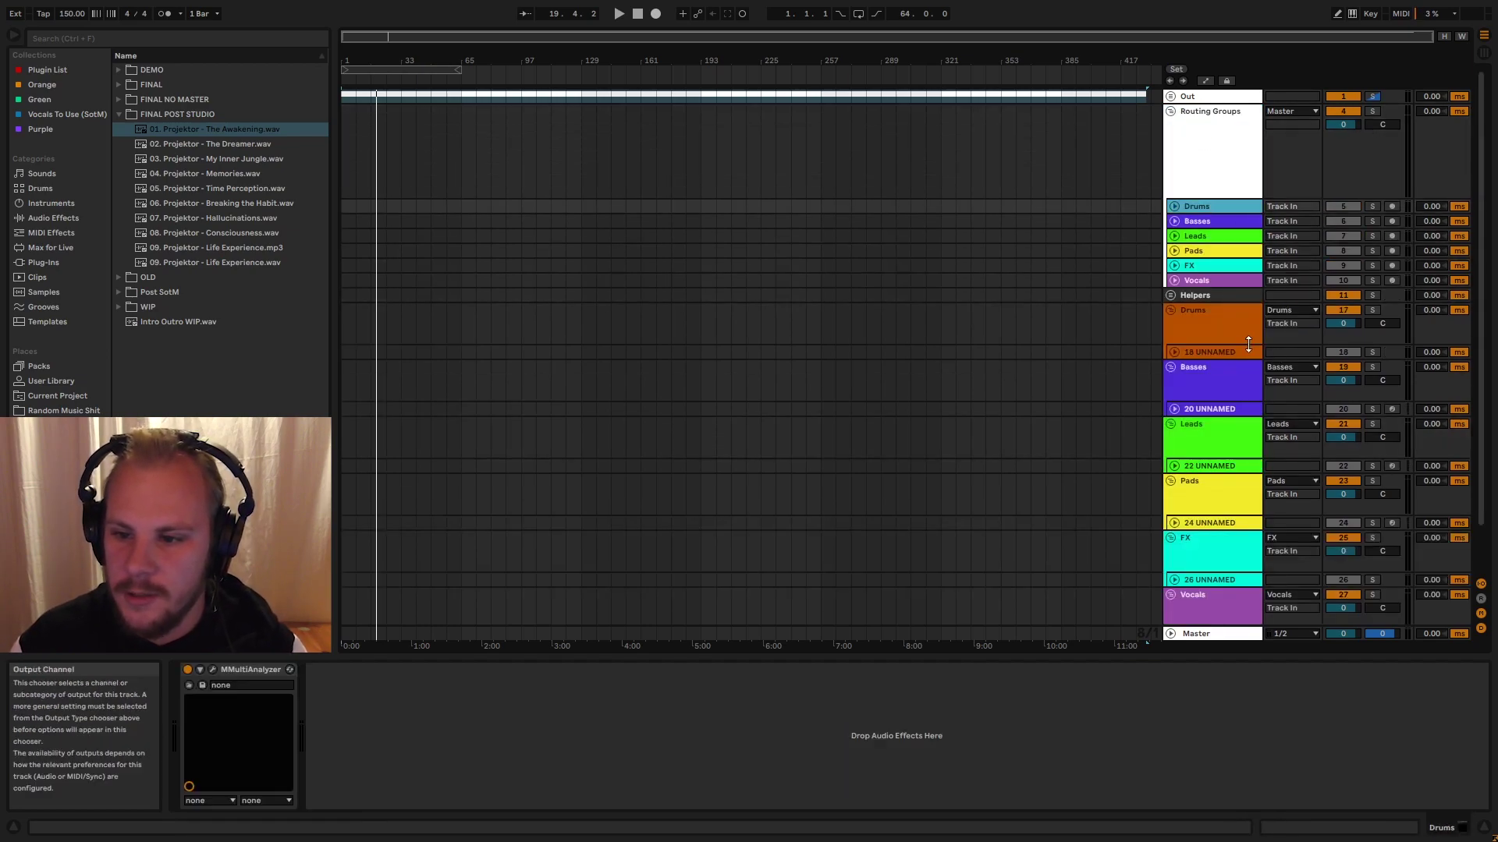
{"action": "left_click", "coordinate": [1201, 326]}
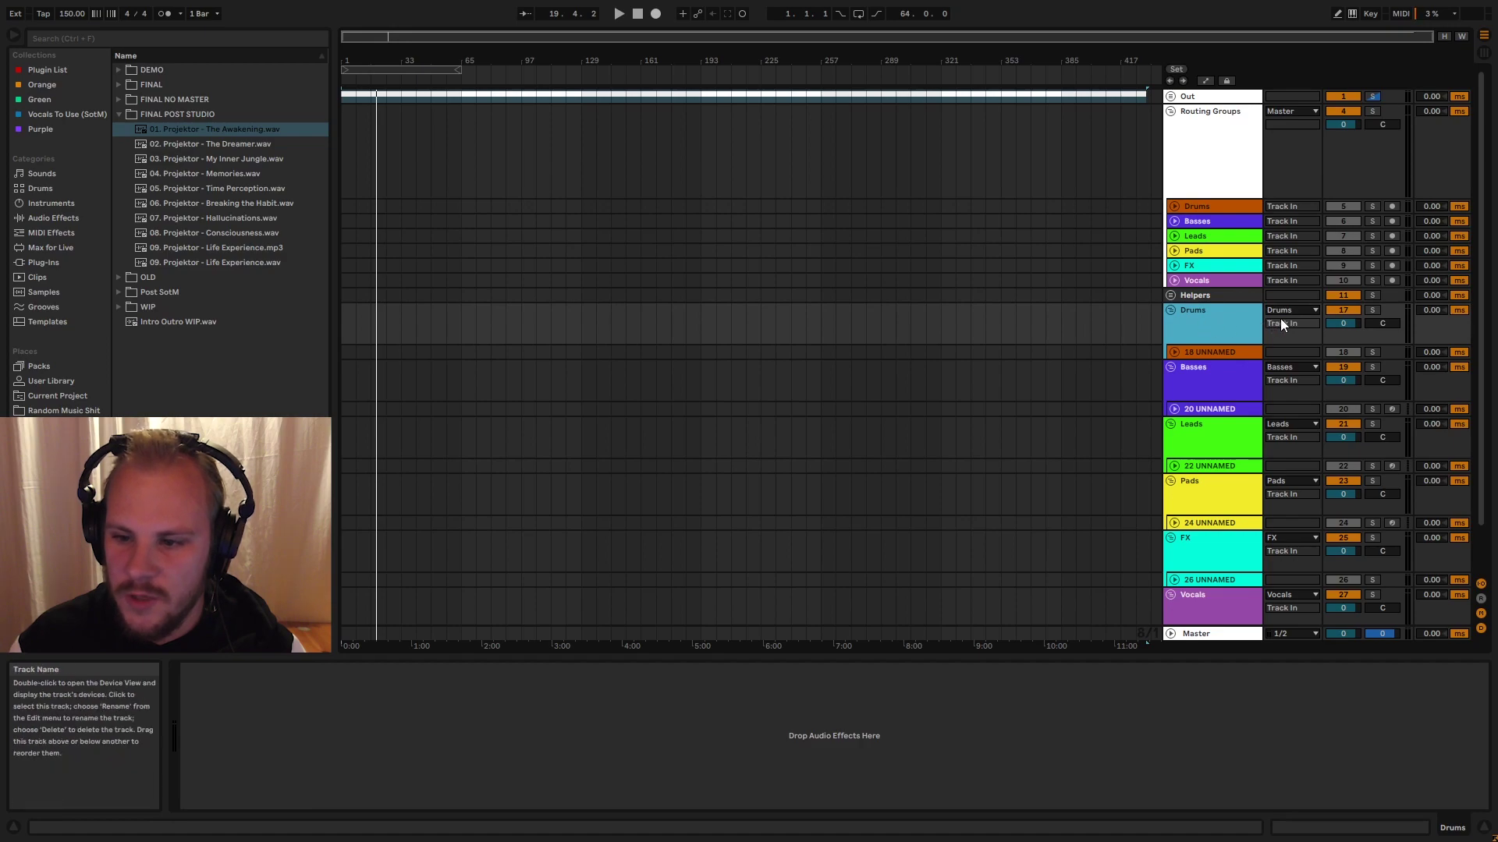
{"action": "left_click", "coordinate": [1211, 208]}
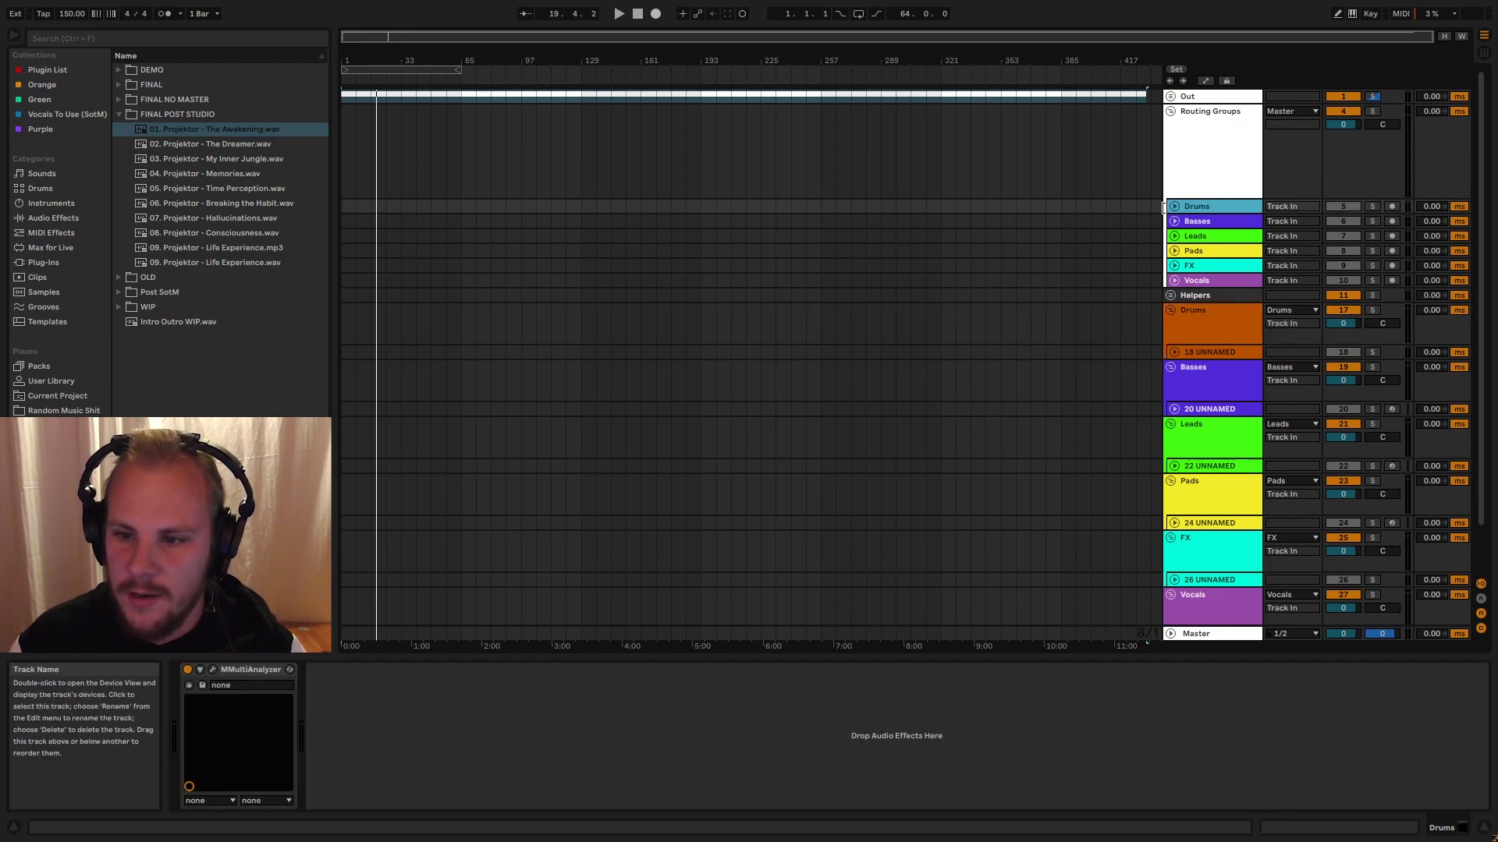
{"action": "left_click", "coordinate": [1174, 206]}
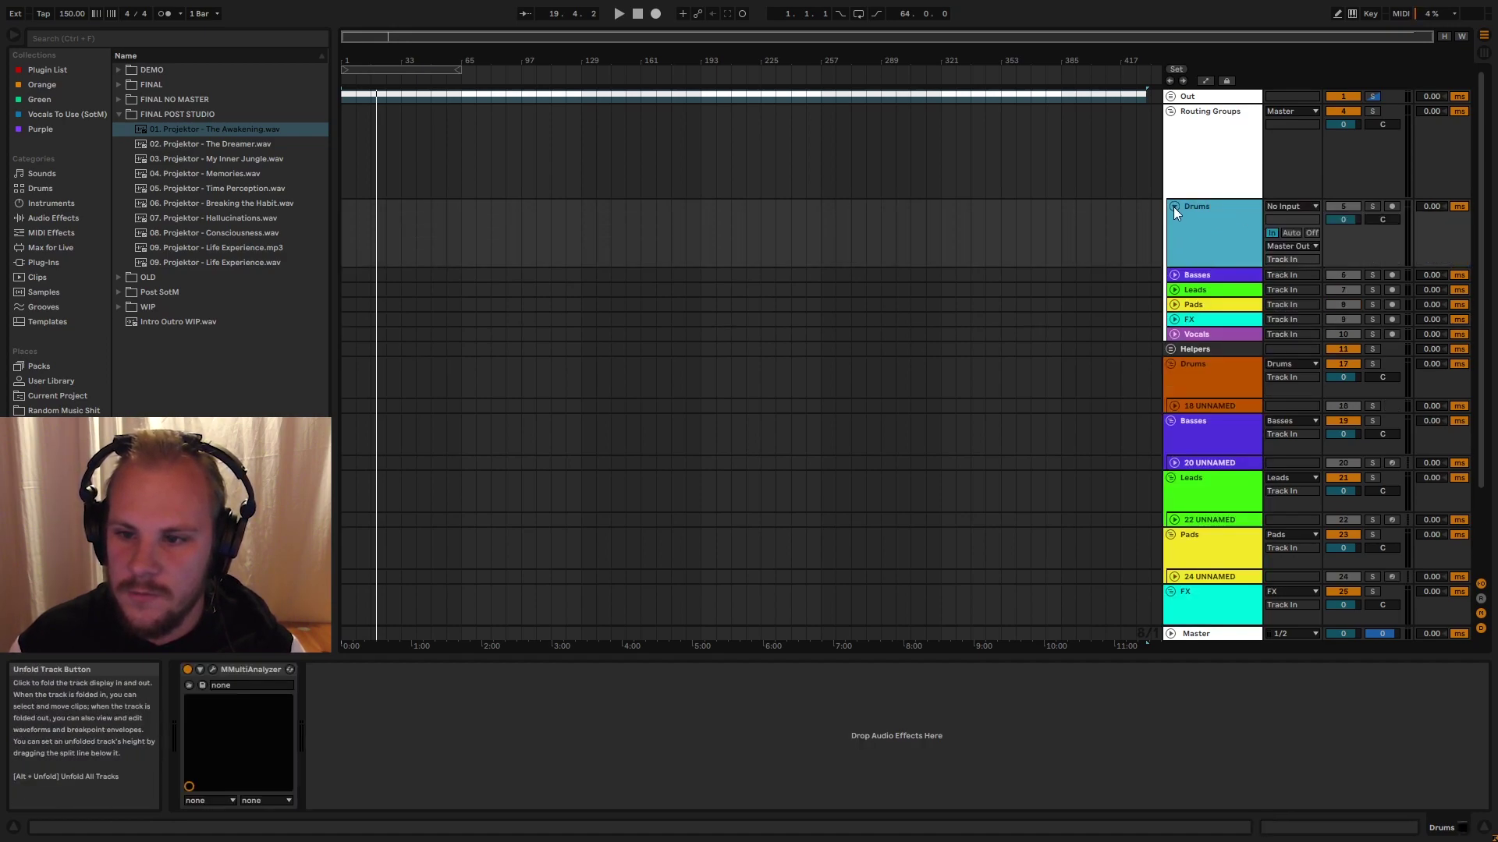
{"action": "left_click", "coordinate": [1173, 207]}
{"action": "left_click", "coordinate": [1170, 111]}
- Expand the Out group, view the Master Out track's input and output routing, and collapse both
{"action": "left_click", "coordinate": [1171, 96]}
{"action": "left_click", "coordinate": [1206, 166]}
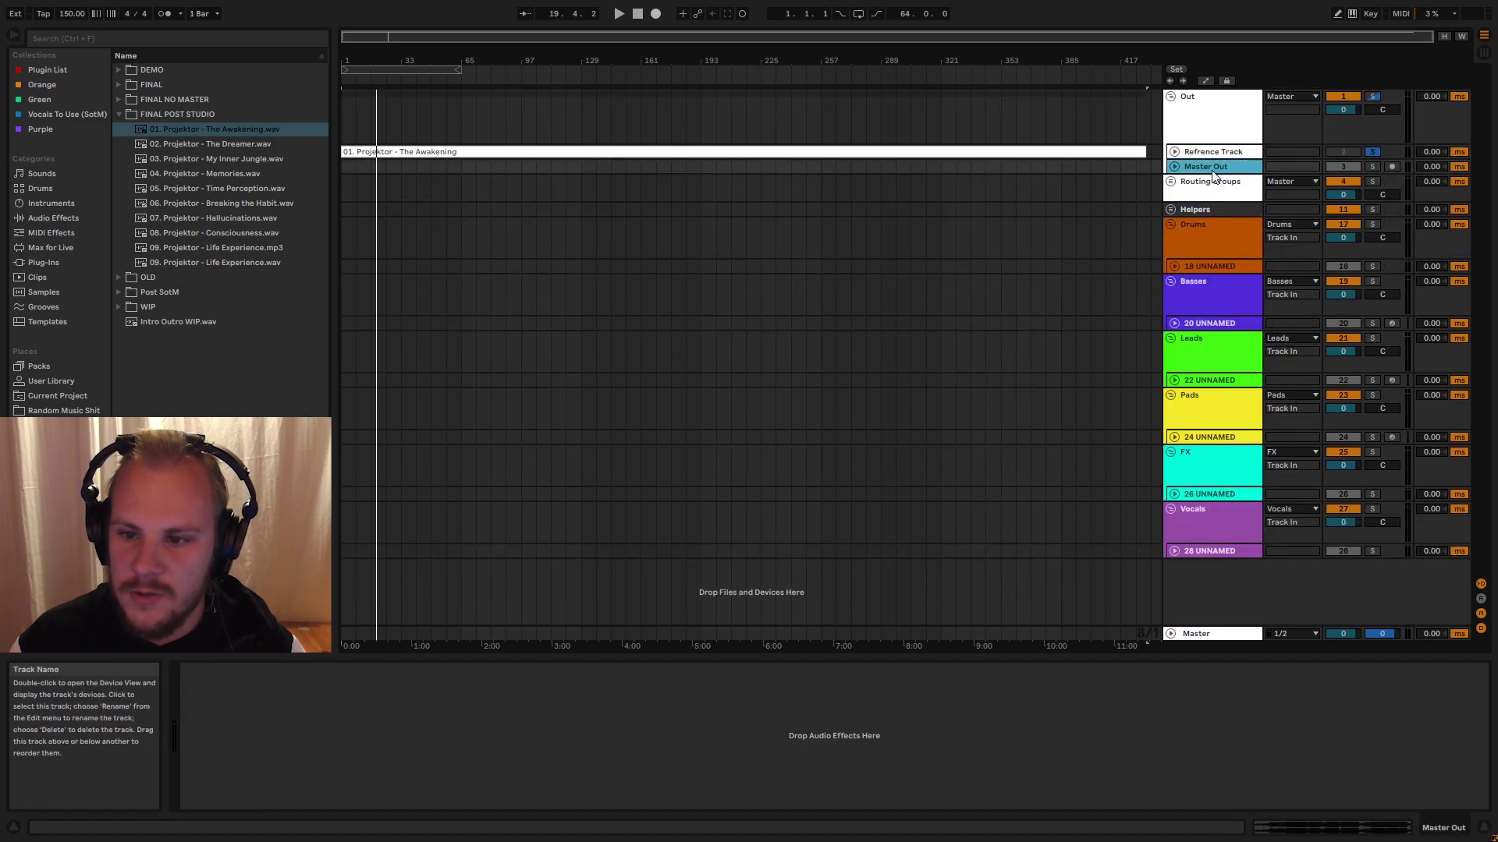
{"action": "left_click", "coordinate": [1173, 167]}
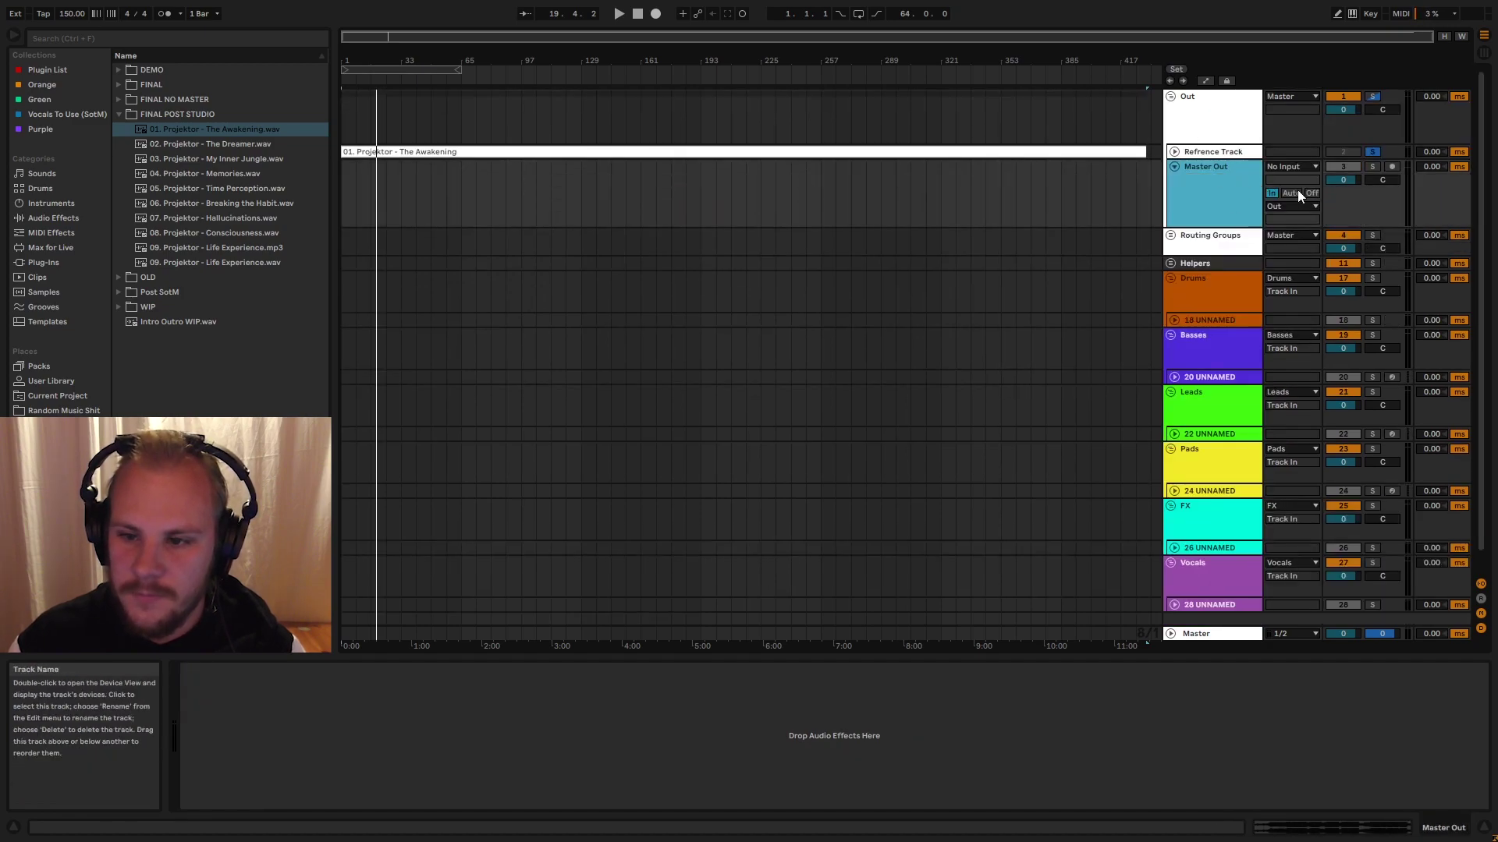
{"action": "left_click", "coordinate": [1174, 166]}
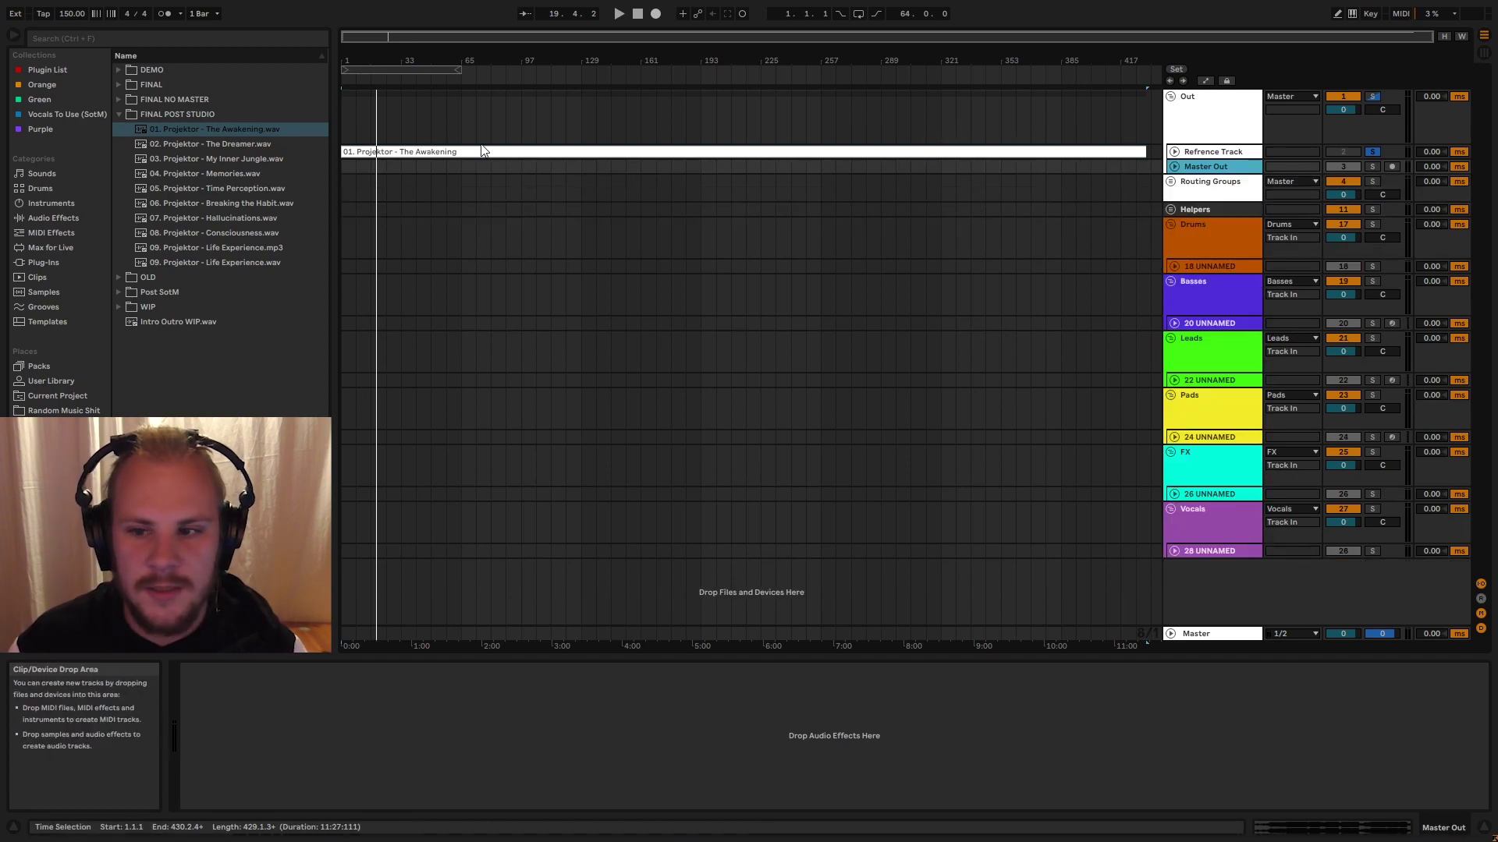
{"action": "left_click", "coordinate": [1170, 96]}
- Go through the main Drums, Basses, Leads, Pads, FX and Vocals groups one by one, and return to Drums
{"action": "left_click", "coordinate": [1196, 167]}
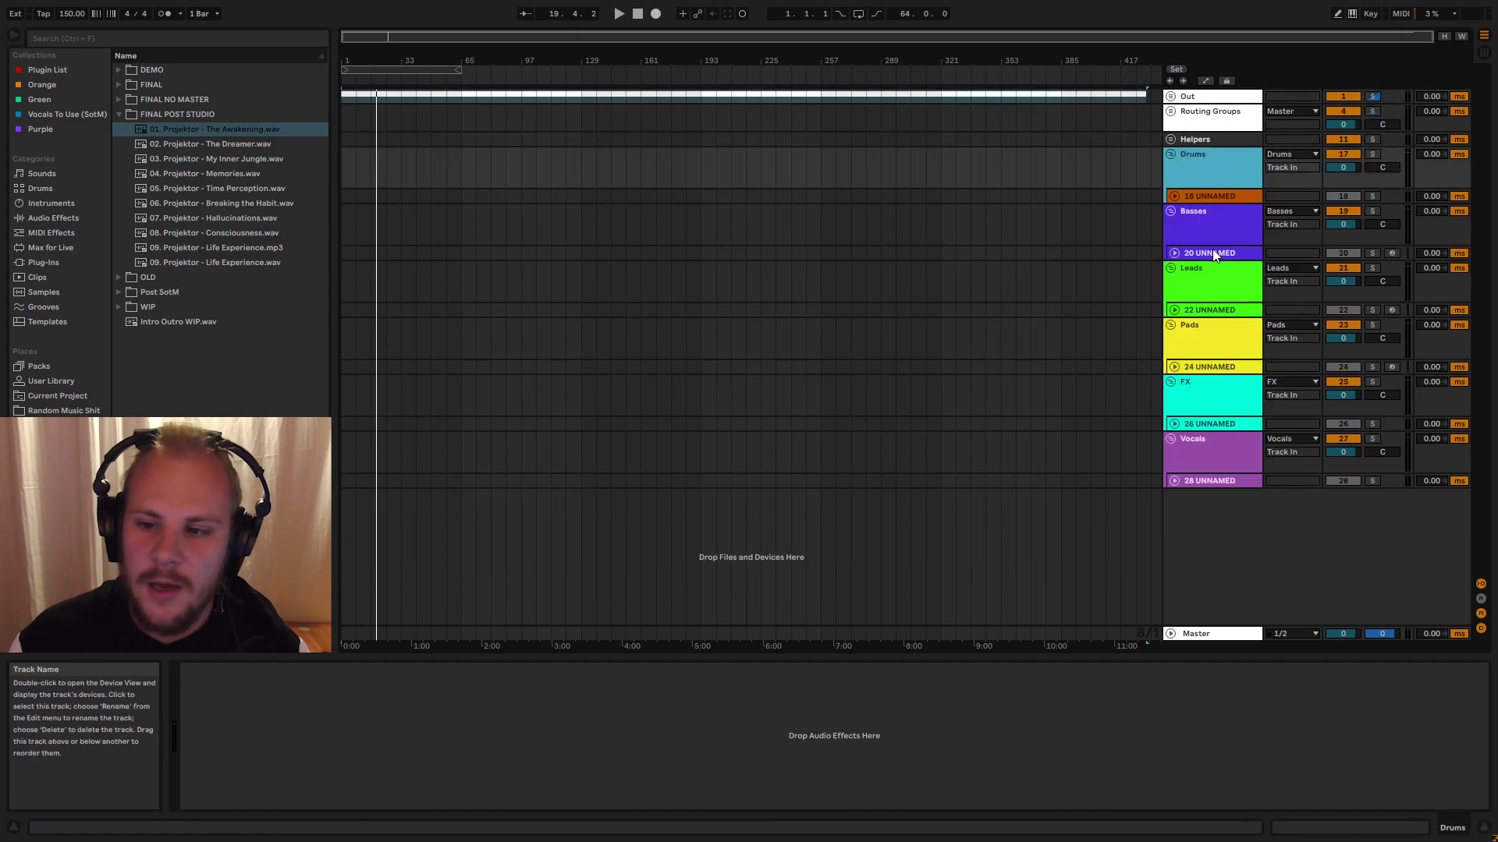
{"action": "left_click", "coordinate": [1206, 224]}
{"action": "left_click", "coordinate": [1200, 273]}
{"action": "left_click", "coordinate": [1199, 331]}
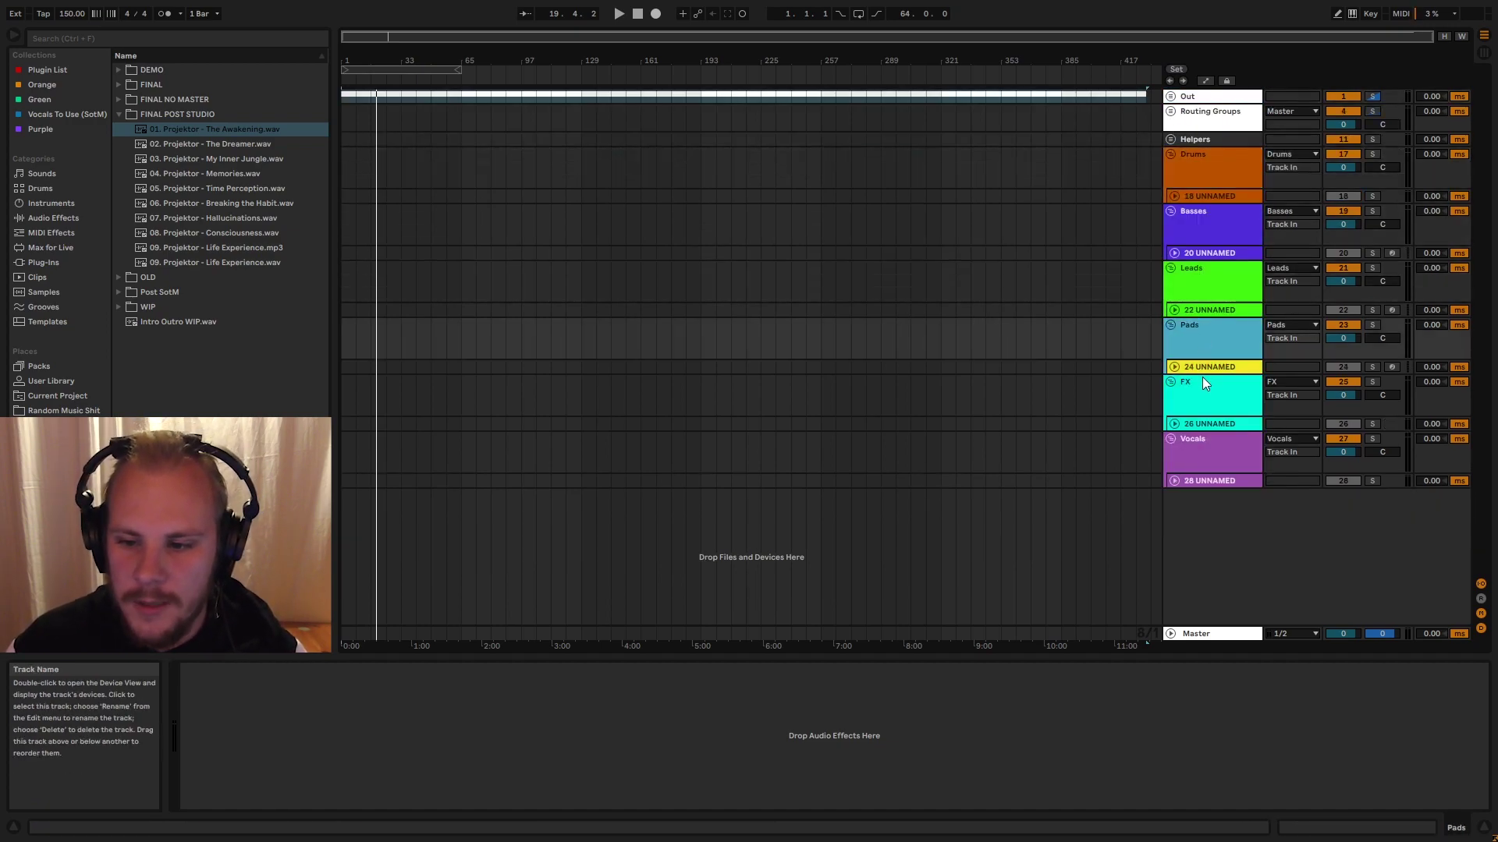
{"action": "left_click", "coordinate": [1202, 390]}
{"action": "left_click", "coordinate": [1204, 440]}
{"action": "left_click", "coordinate": [1204, 151]}
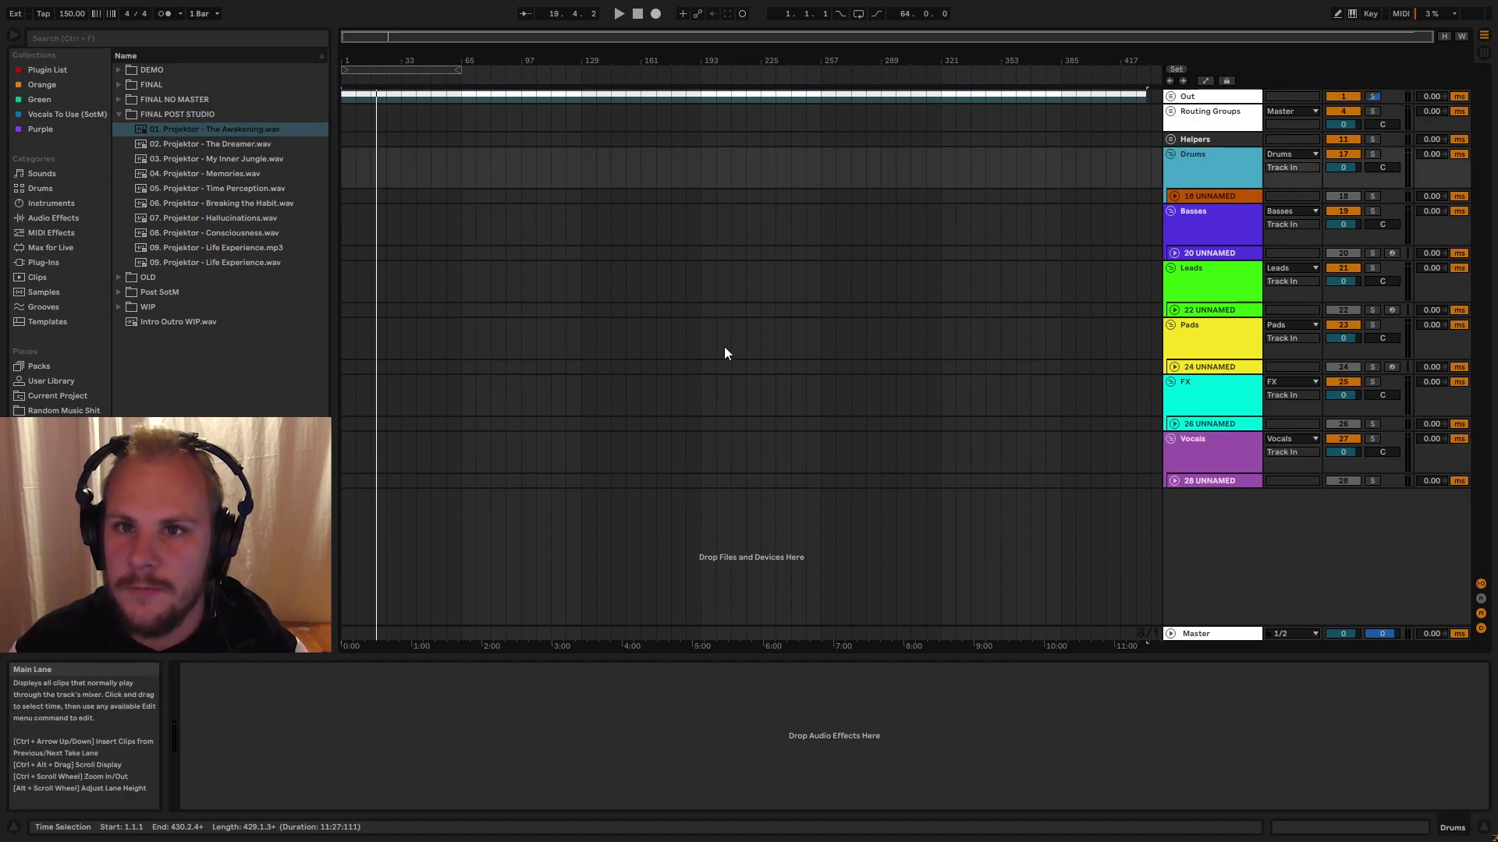
- View the Drums track inside Routing Groups once more, collapse the group and select the main Drums group
{"action": "left_click", "coordinate": [1171, 113]}
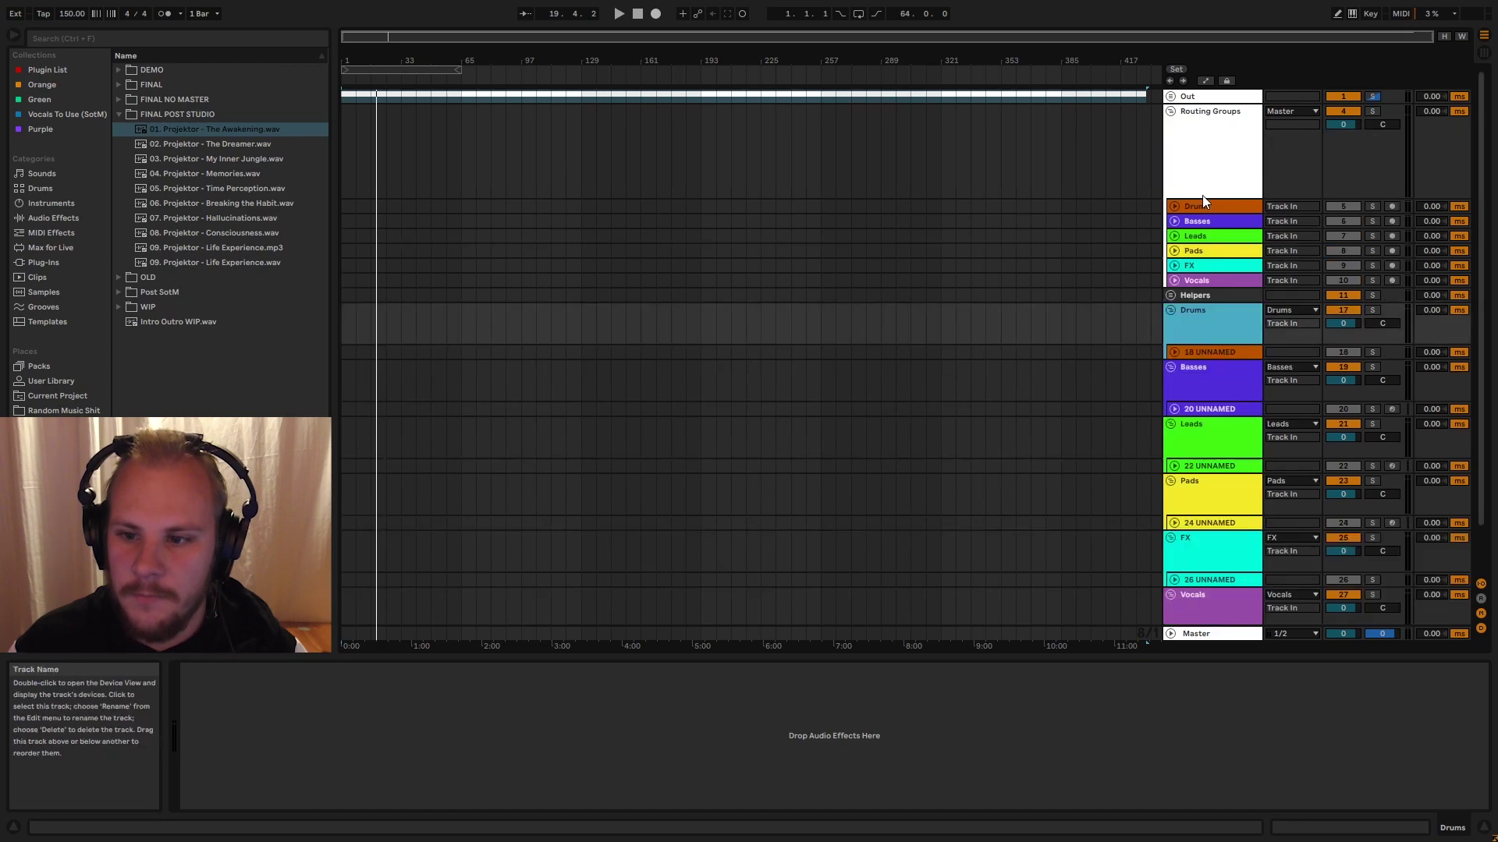
{"action": "left_click", "coordinate": [1202, 206]}
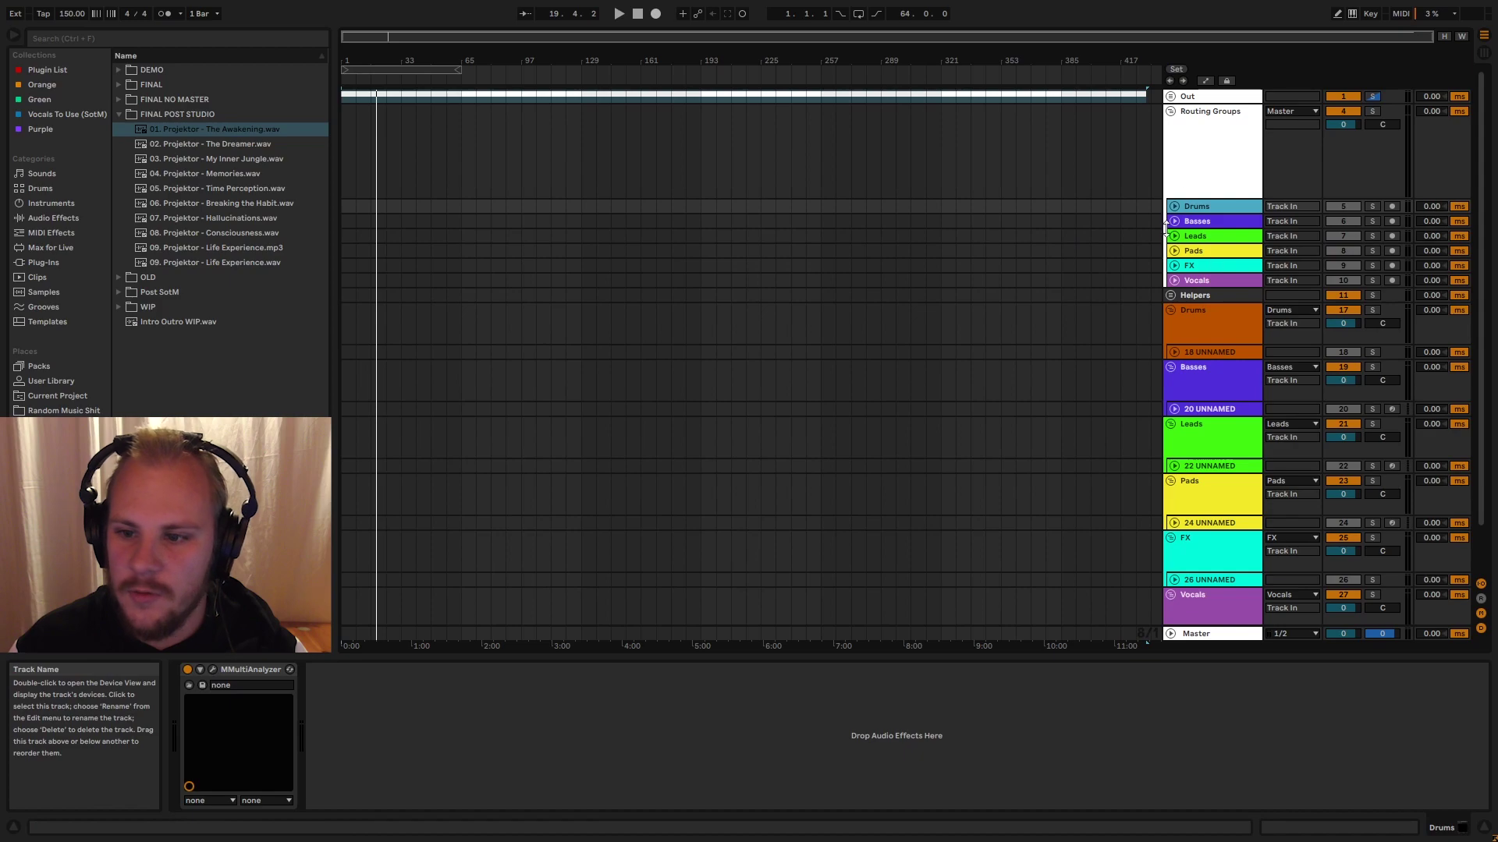
{"action": "left_click", "coordinate": [1171, 112]}
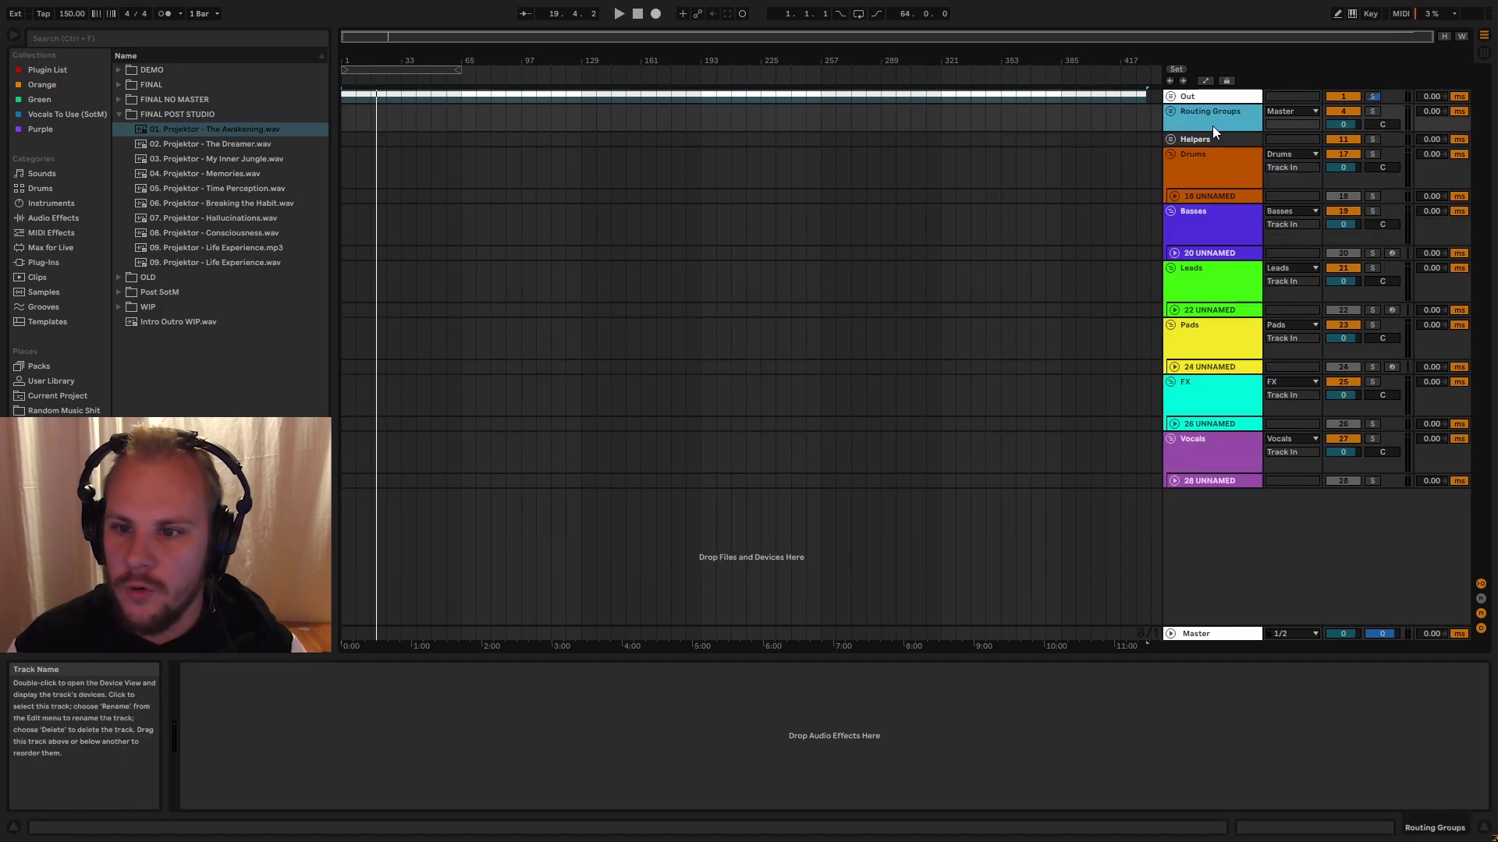
{"action": "left_click", "coordinate": [1214, 161]}
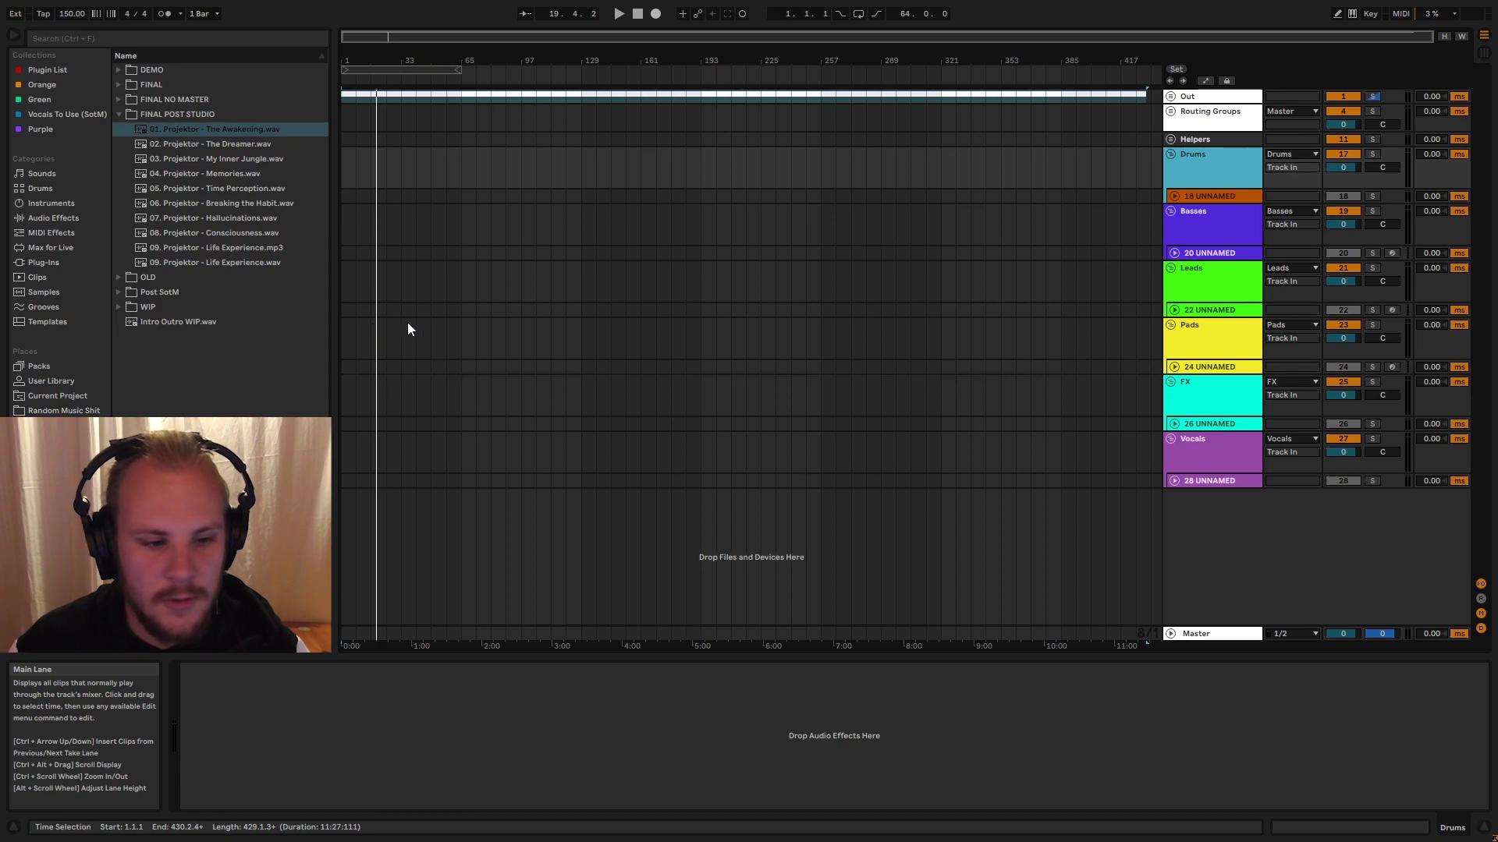
- Import the Drums group from 33th.als, in the 33th Project of the Psytrance Stuff folder, into the current set
{"action": "left_click", "coordinate": [60, 442]}
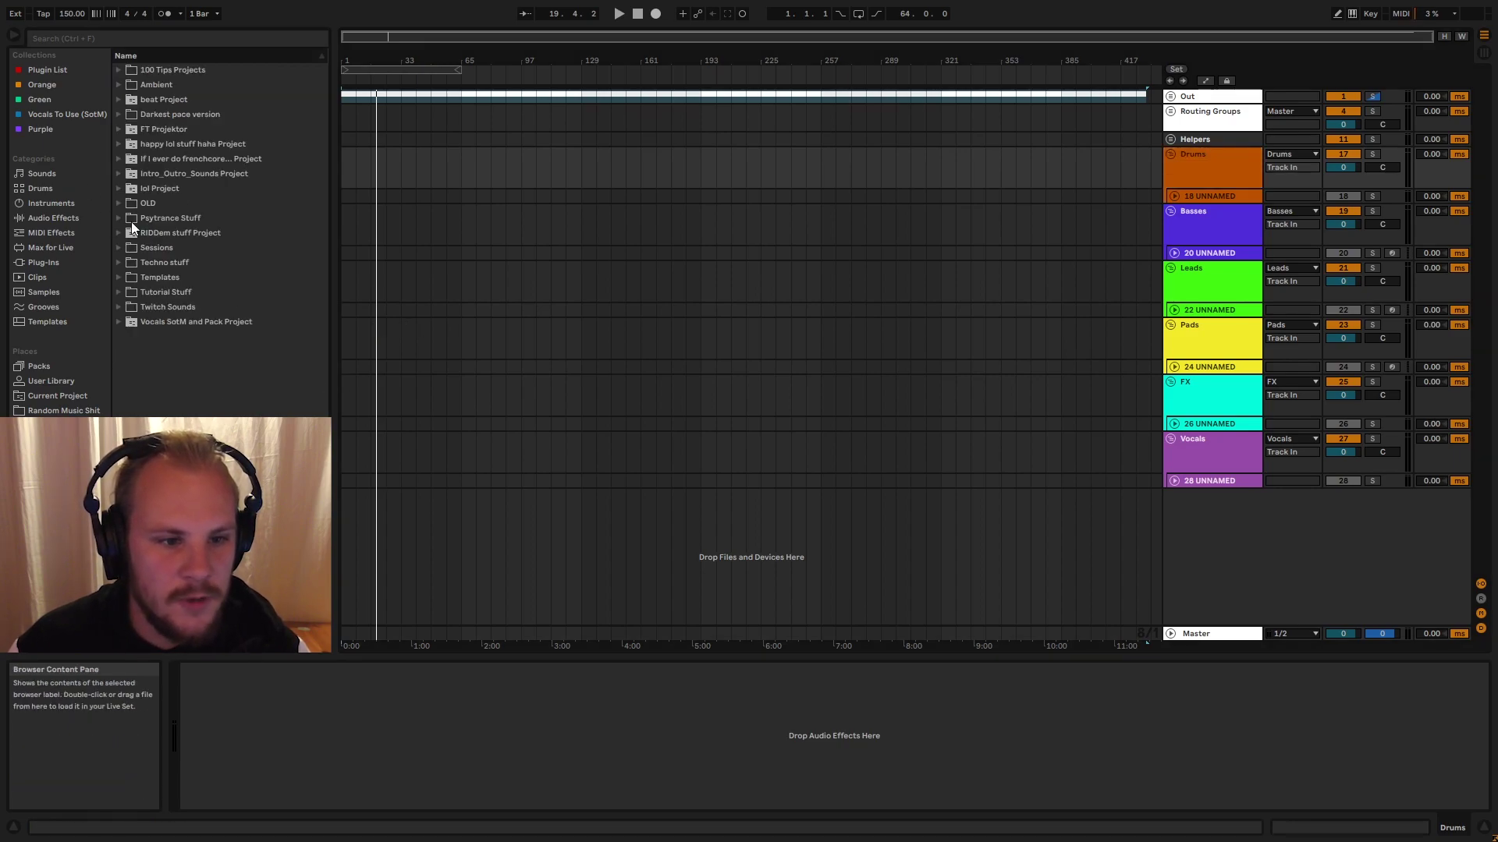
{"action": "double_click", "coordinate": [132, 221]}
{"action": "scroll", "coordinate": [161, 281], "scroll_direction": "down", "scroll_amount": 10}
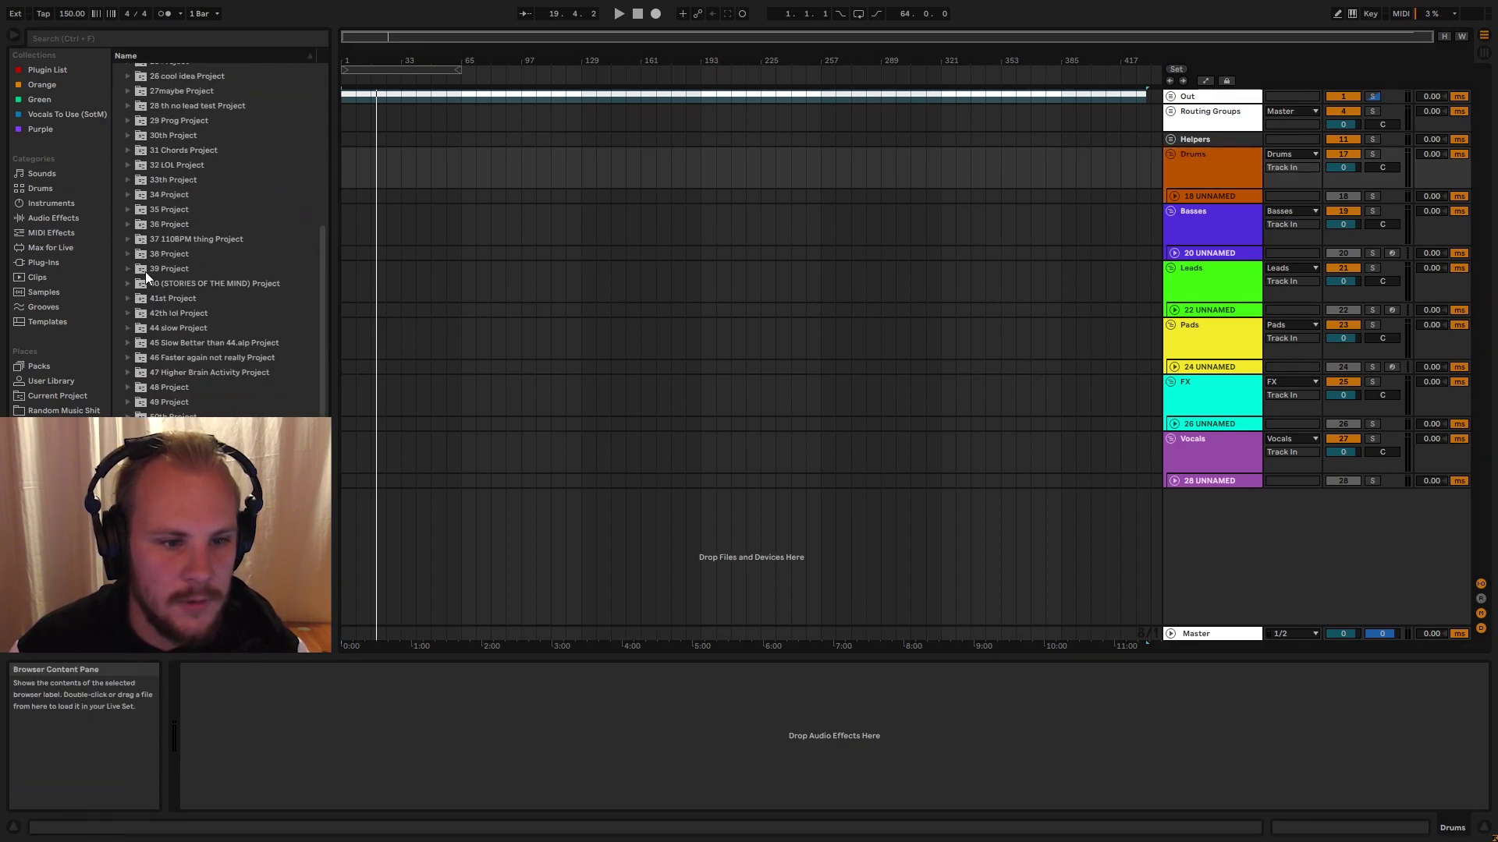
{"action": "left_click", "coordinate": [129, 180]}
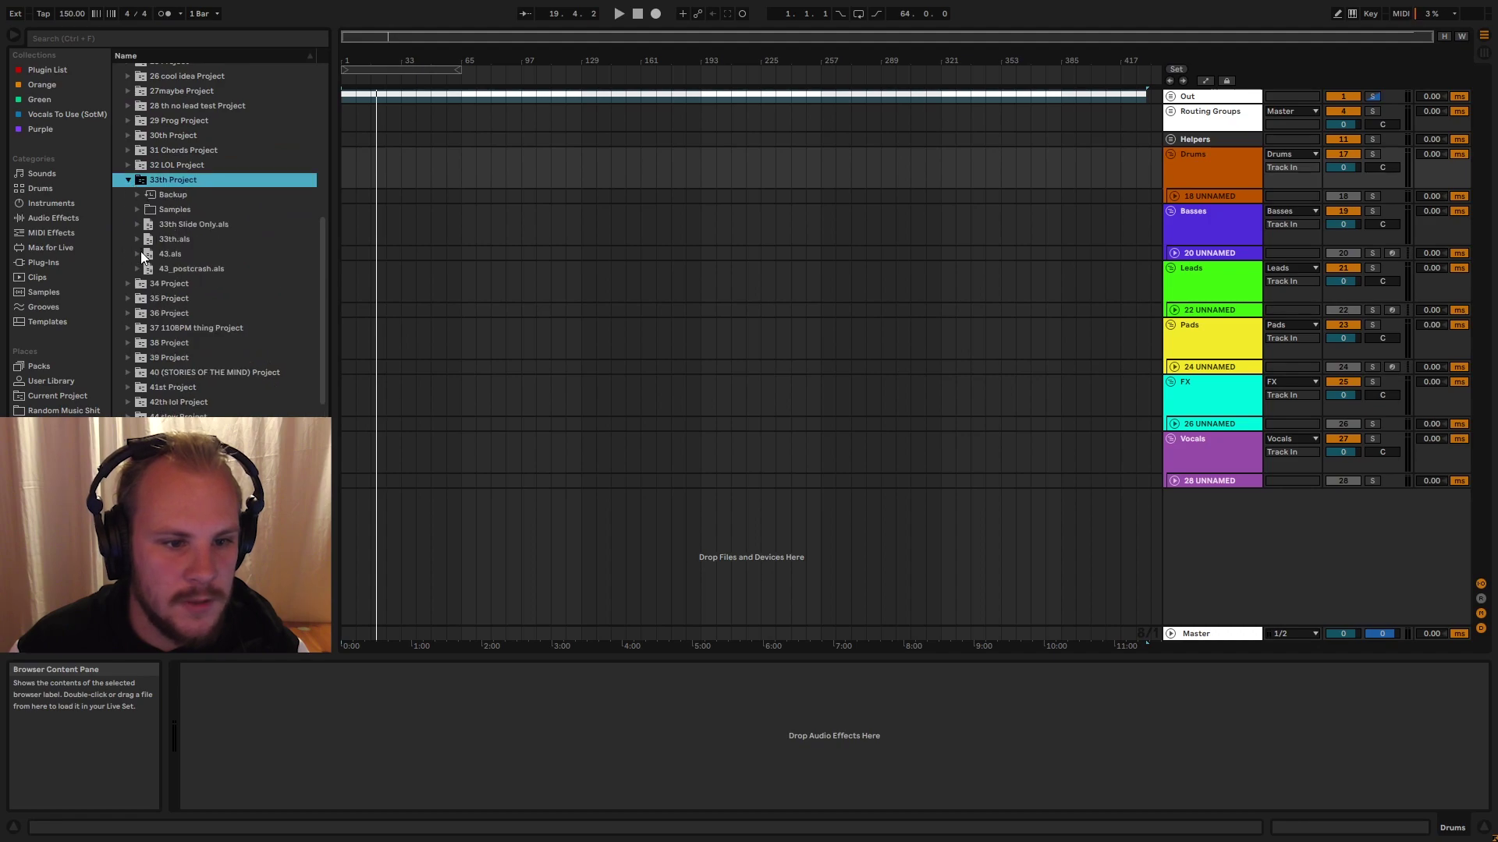
{"action": "left_click", "coordinate": [138, 239]}
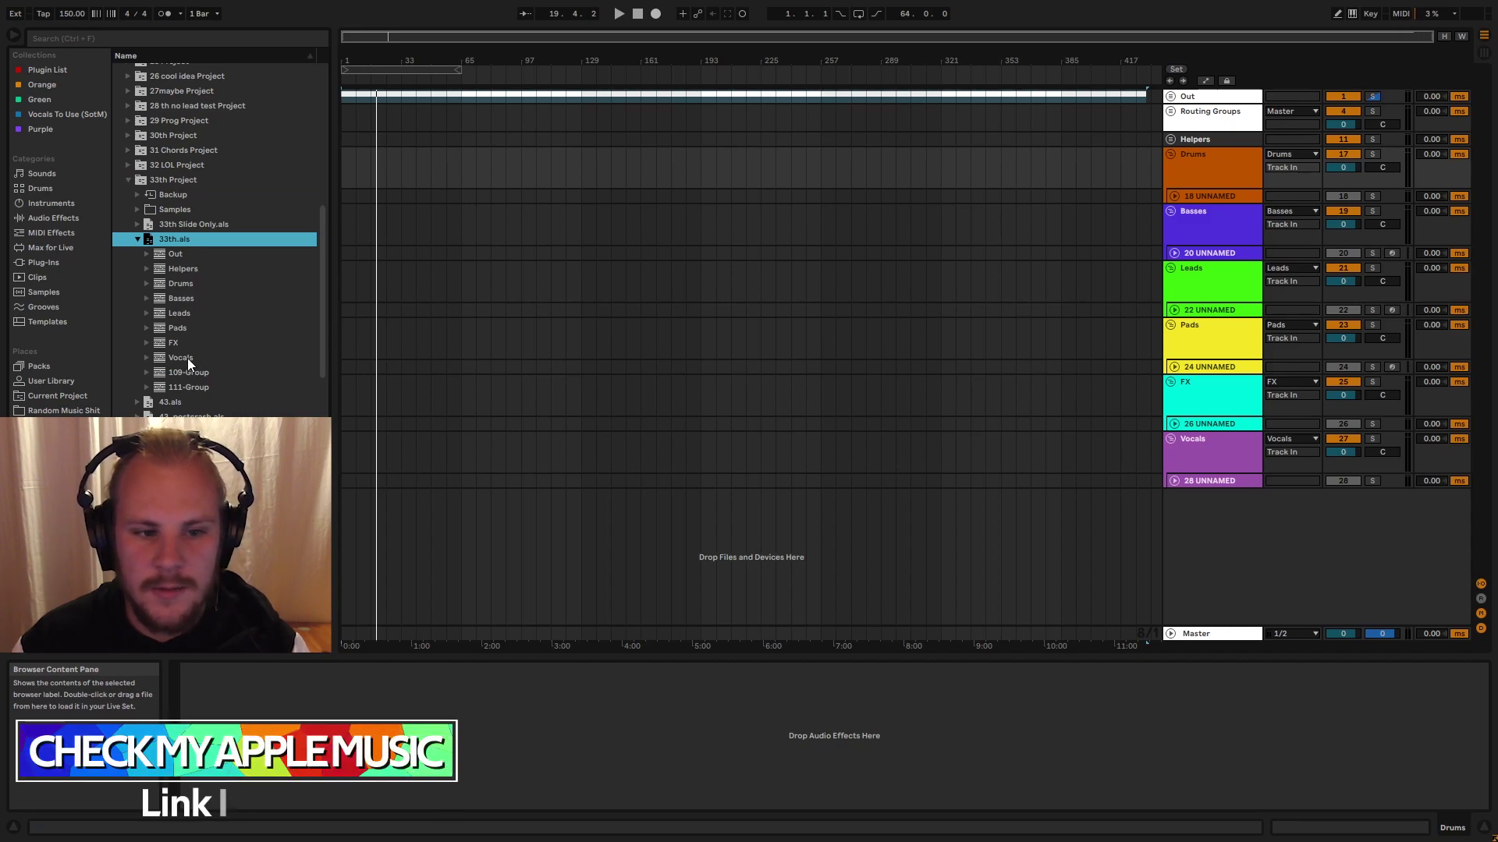
{"action": "left_click", "coordinate": [176, 284]}
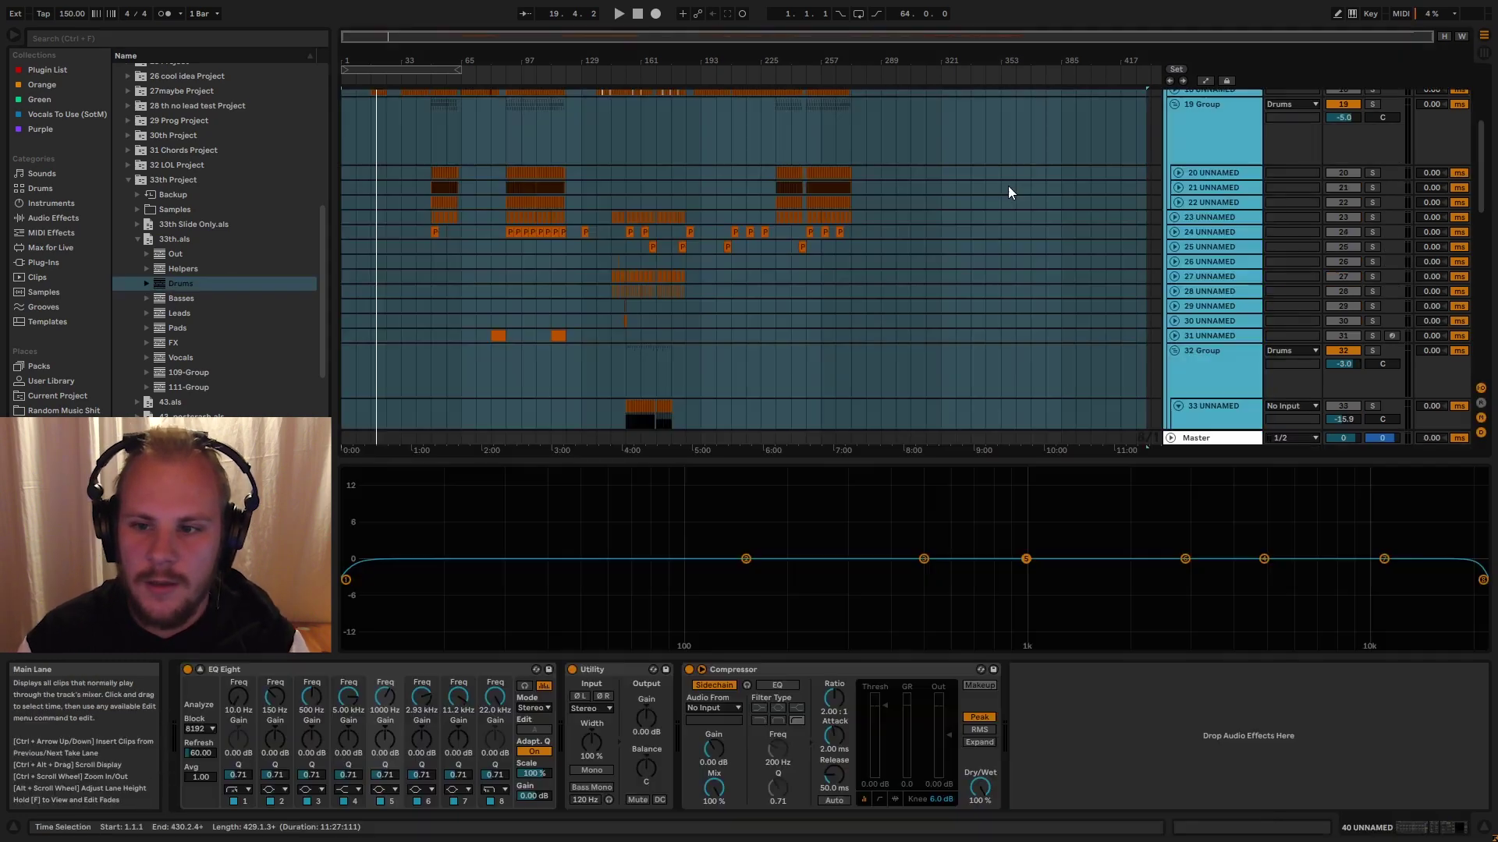
{"action": "scroll", "coordinate": [512, 205], "scroll_direction": "up", "scroll_amount": 4}
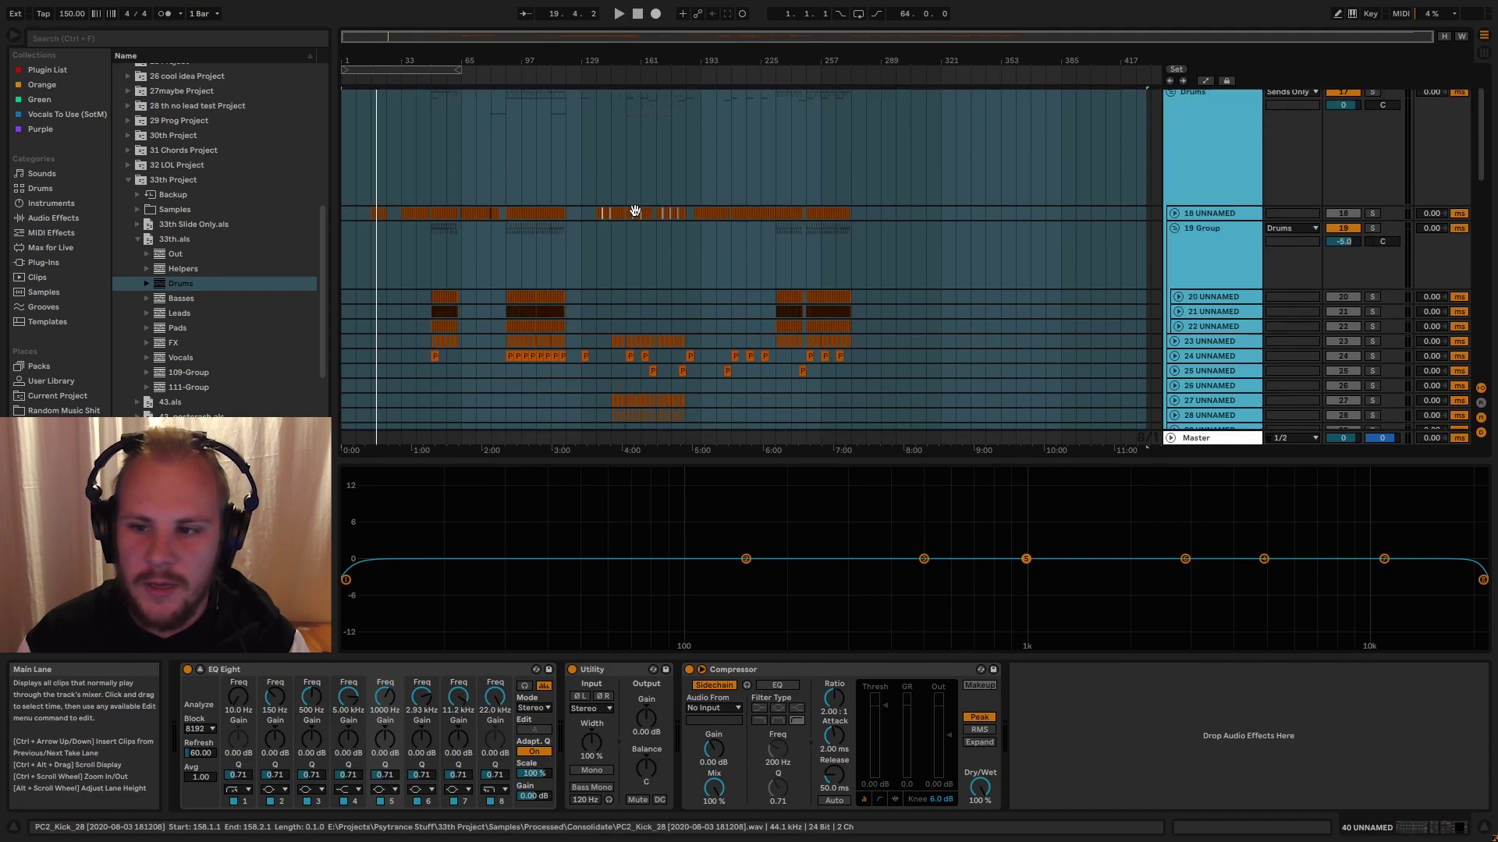
- Route the imported Drums group's output to the Drums track instead of Sends Only
{"action": "scroll", "coordinate": [655, 231], "scroll_direction": "down", "scroll_amount": 2}
{"action": "scroll", "coordinate": [793, 234], "scroll_direction": "up", "scroll_amount": 4}
{"action": "key", "text": "ctrl+a"}
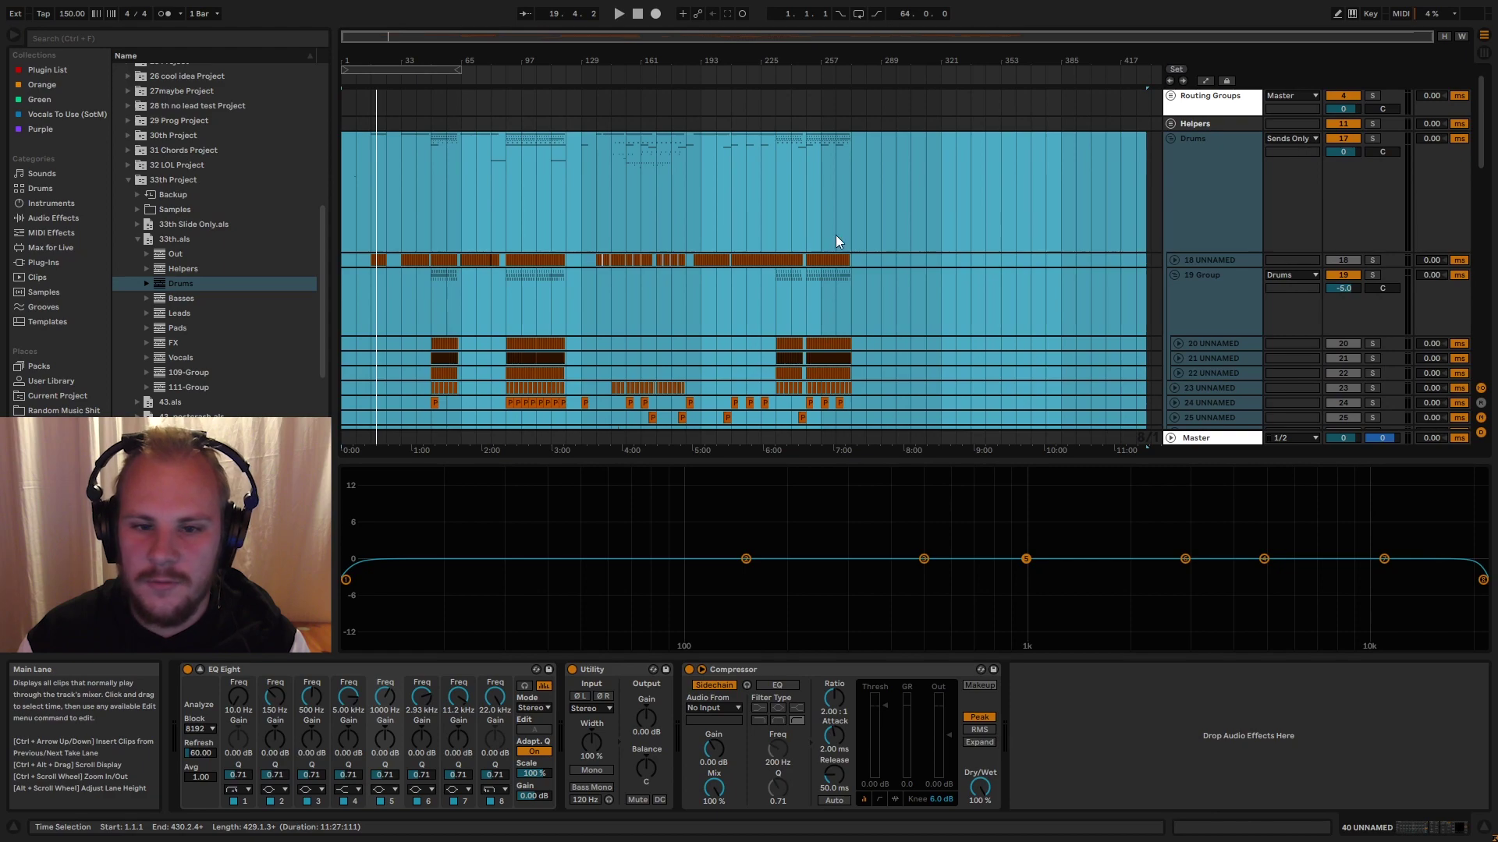
{"action": "left_click", "coordinate": [778, 184]}
{"action": "left_click", "coordinate": [1293, 138]}
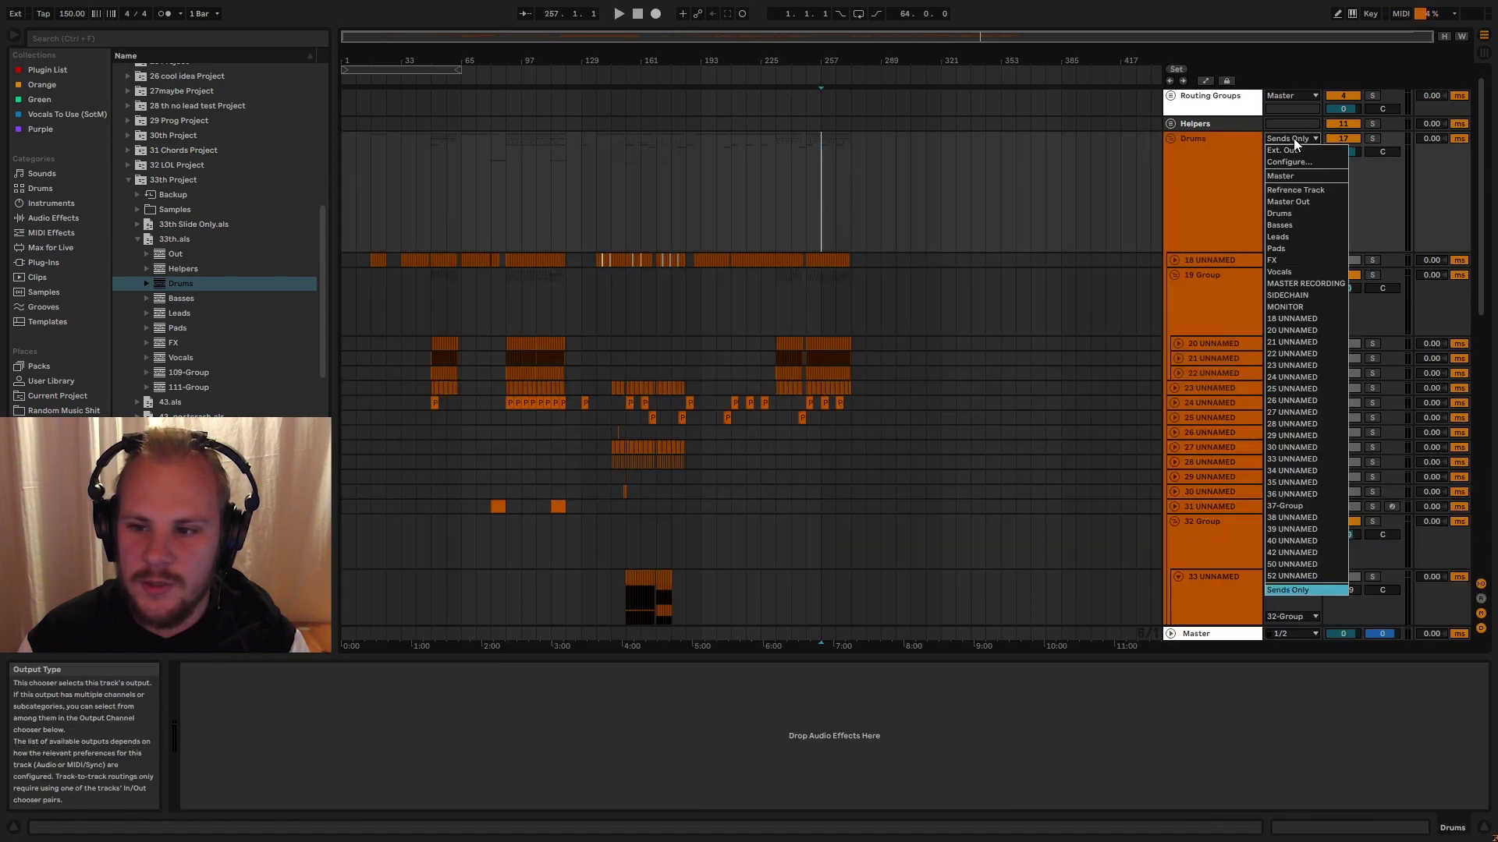
{"action": "left_click", "coordinate": [1307, 212]}
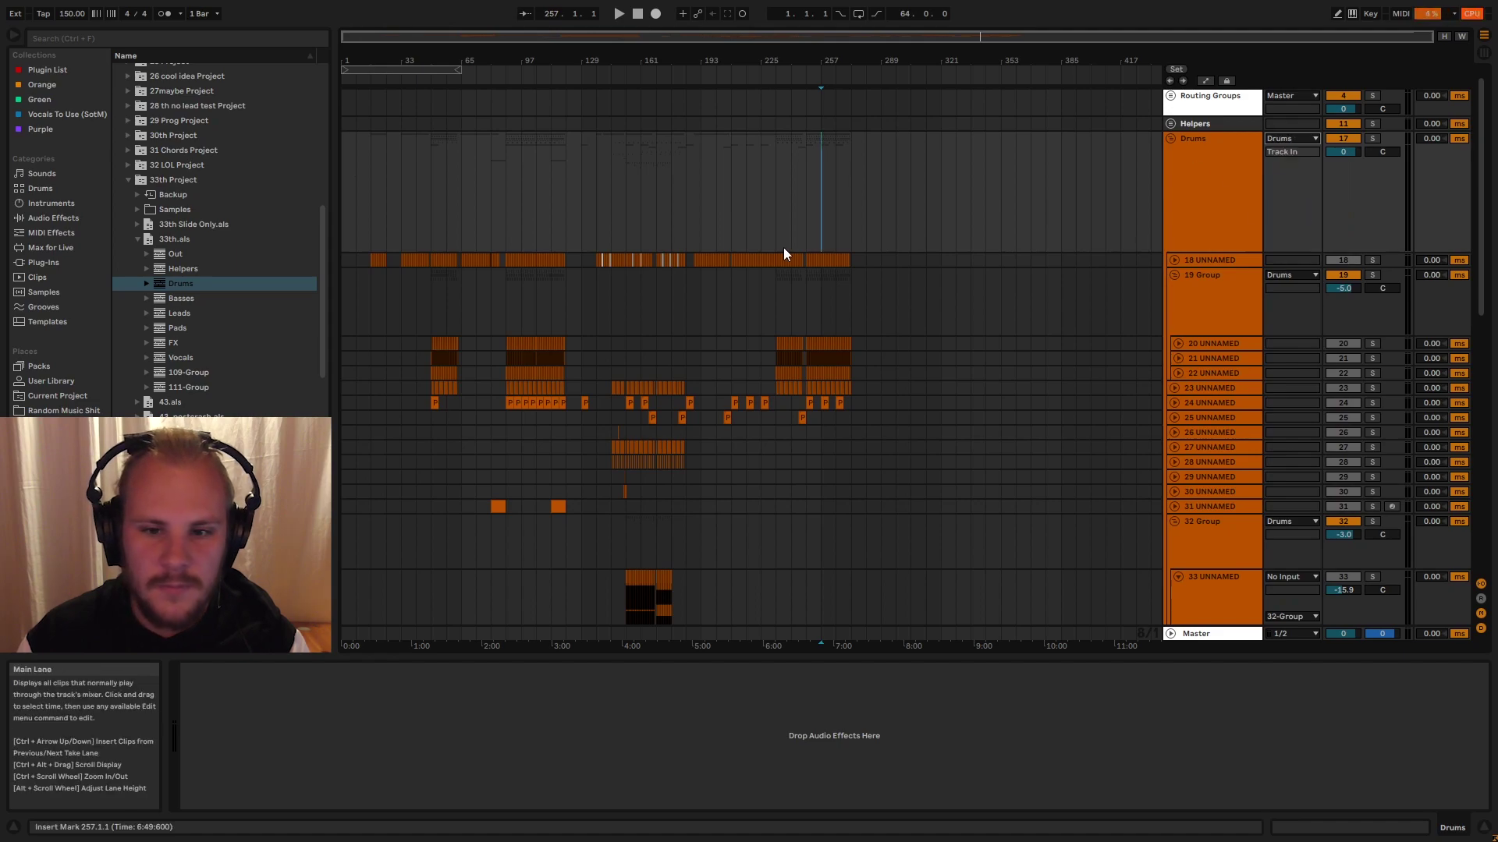
{"action": "left_click_drag", "start_coordinate": [775, 56], "coordinate": [808, 69]}
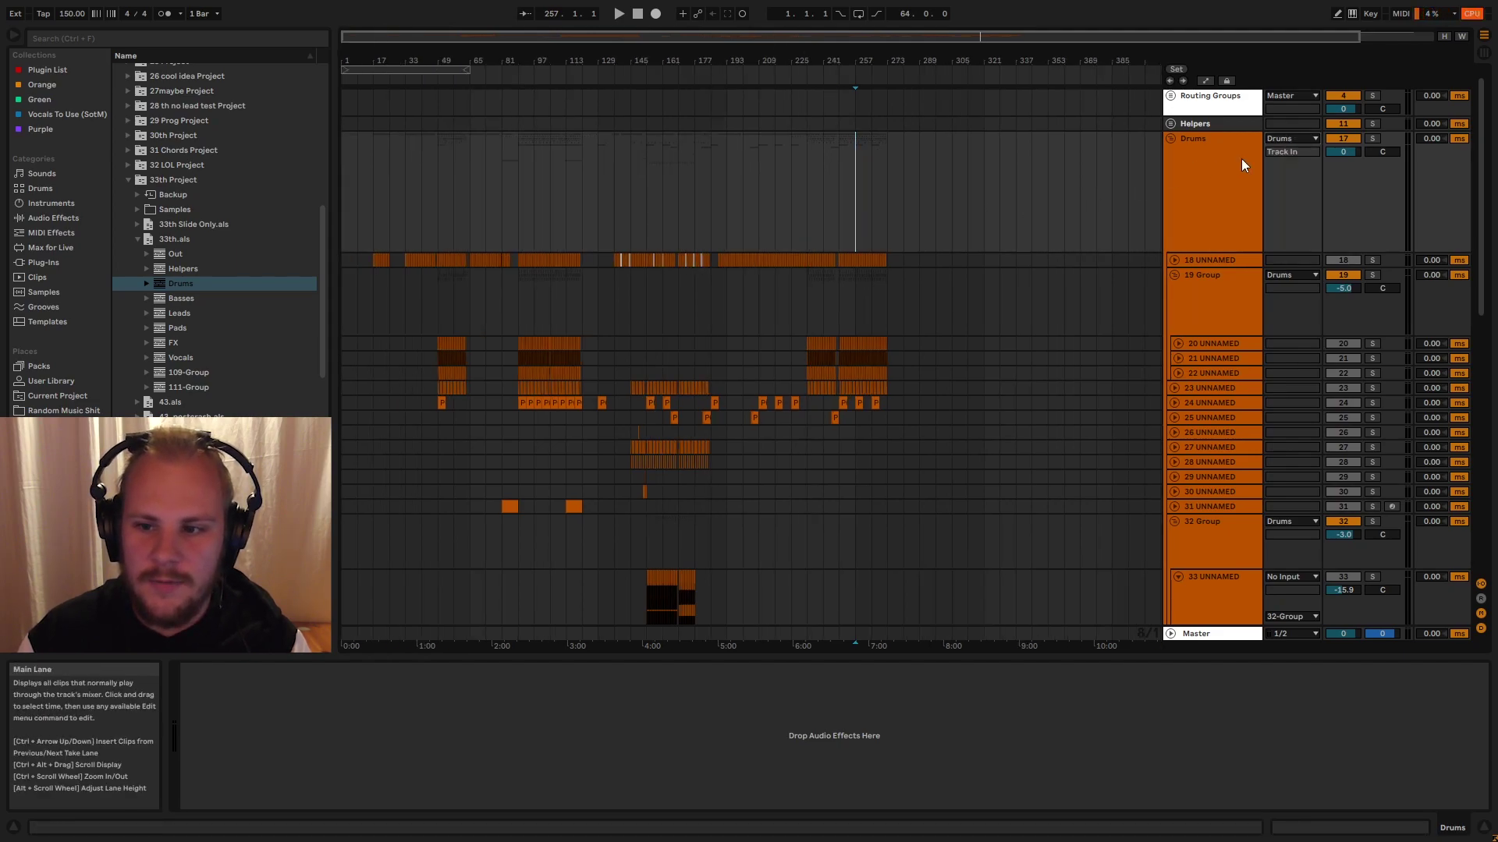
- Collapse the imported Drums group and compare it with the template's own Drums group just below
{"action": "left_click", "coordinate": [1171, 138]}
{"action": "left_click", "coordinate": [1225, 210]}
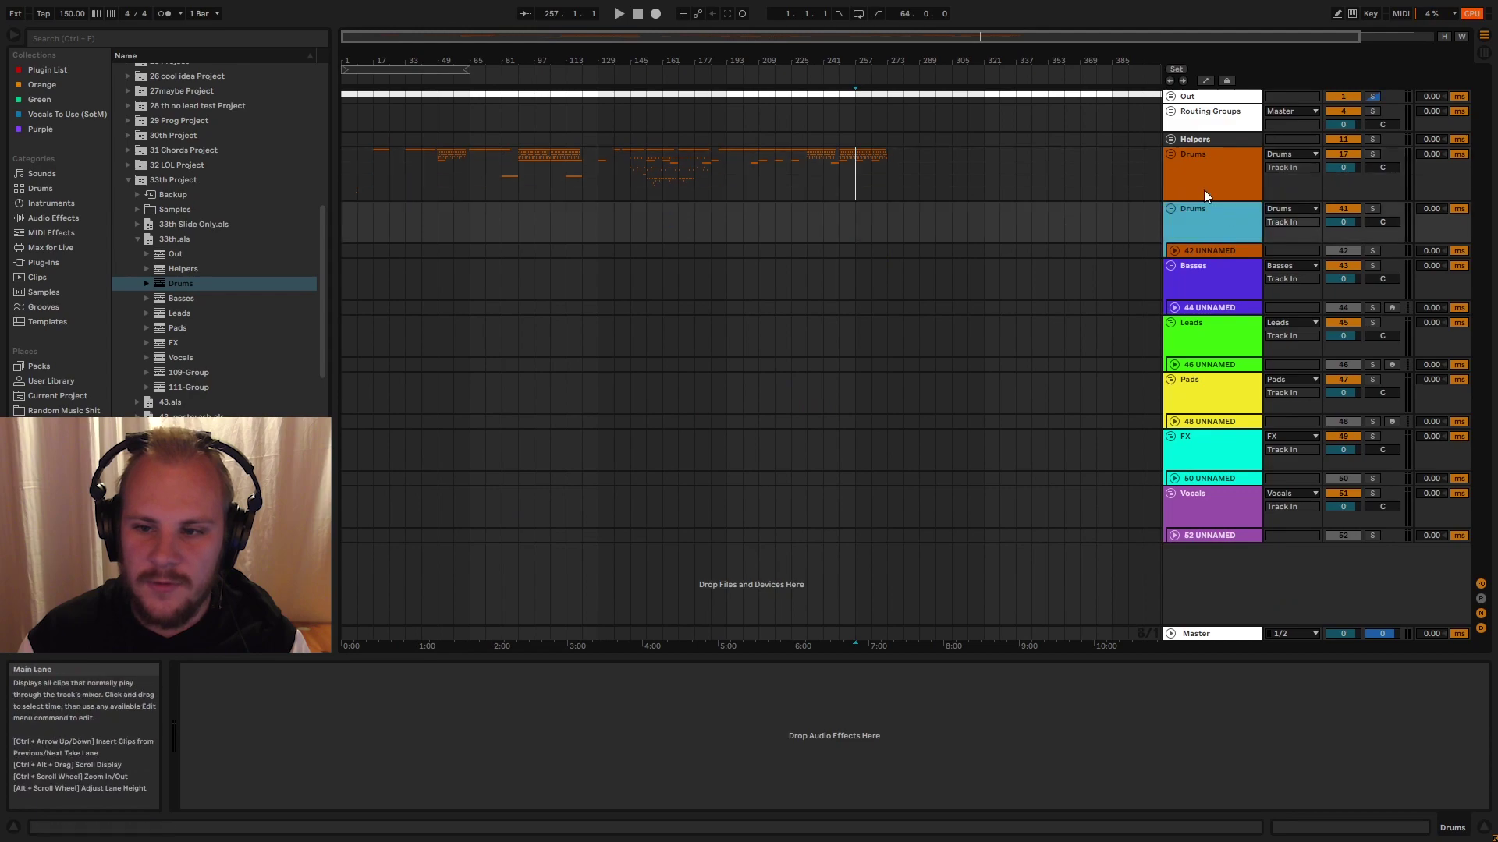
{"action": "left_click", "coordinate": [1204, 190]}
{"action": "left_click", "coordinate": [1206, 224]}
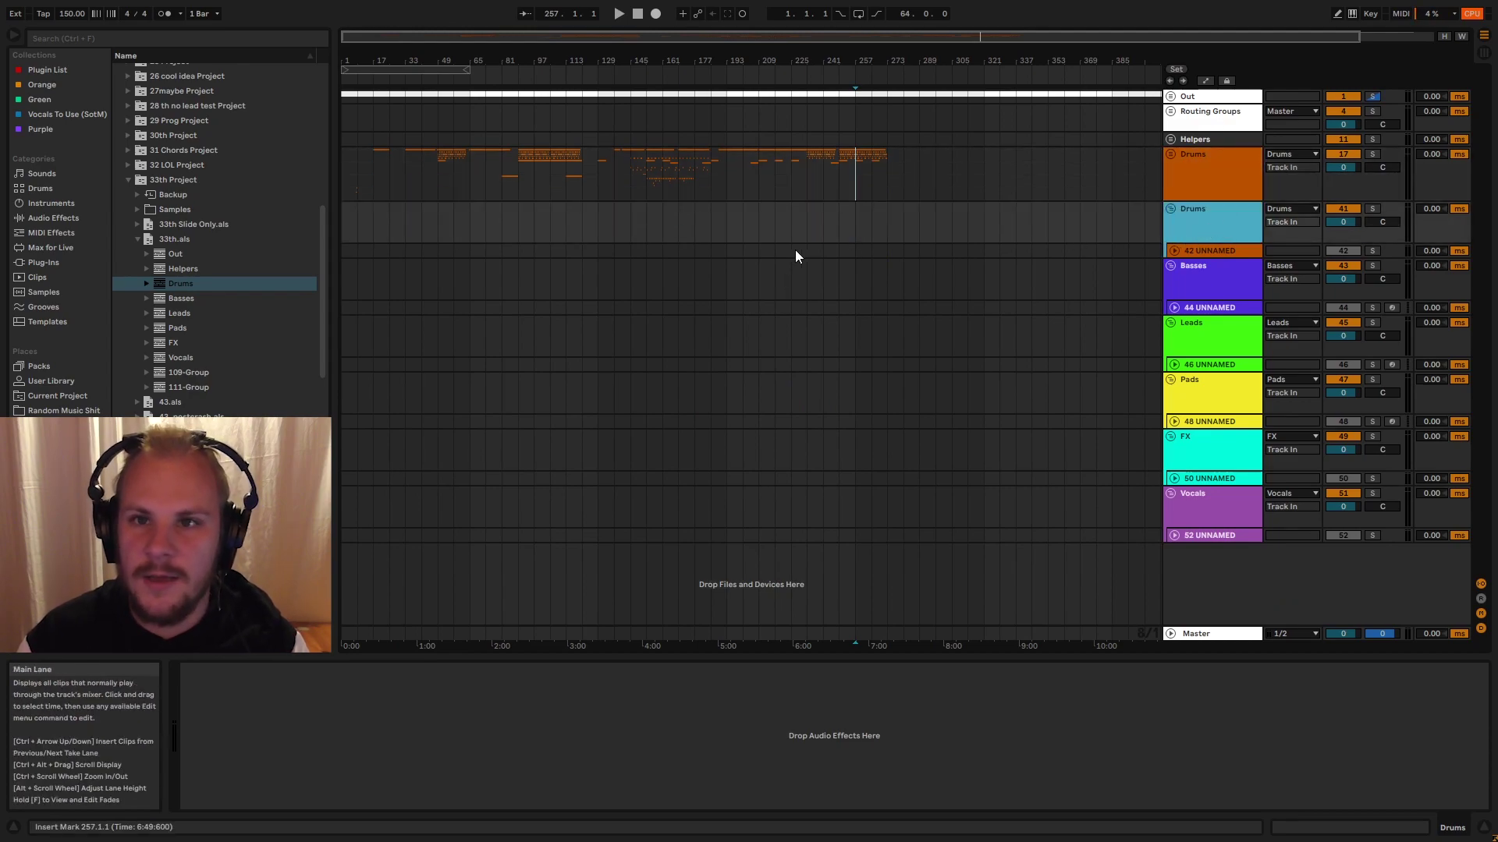
- View the Drums track inside Routing Groups and the Master Out track inside Out, collapsing each group again
{"action": "left_click", "coordinate": [1170, 110]}
{"action": "left_click", "coordinate": [1193, 206]}
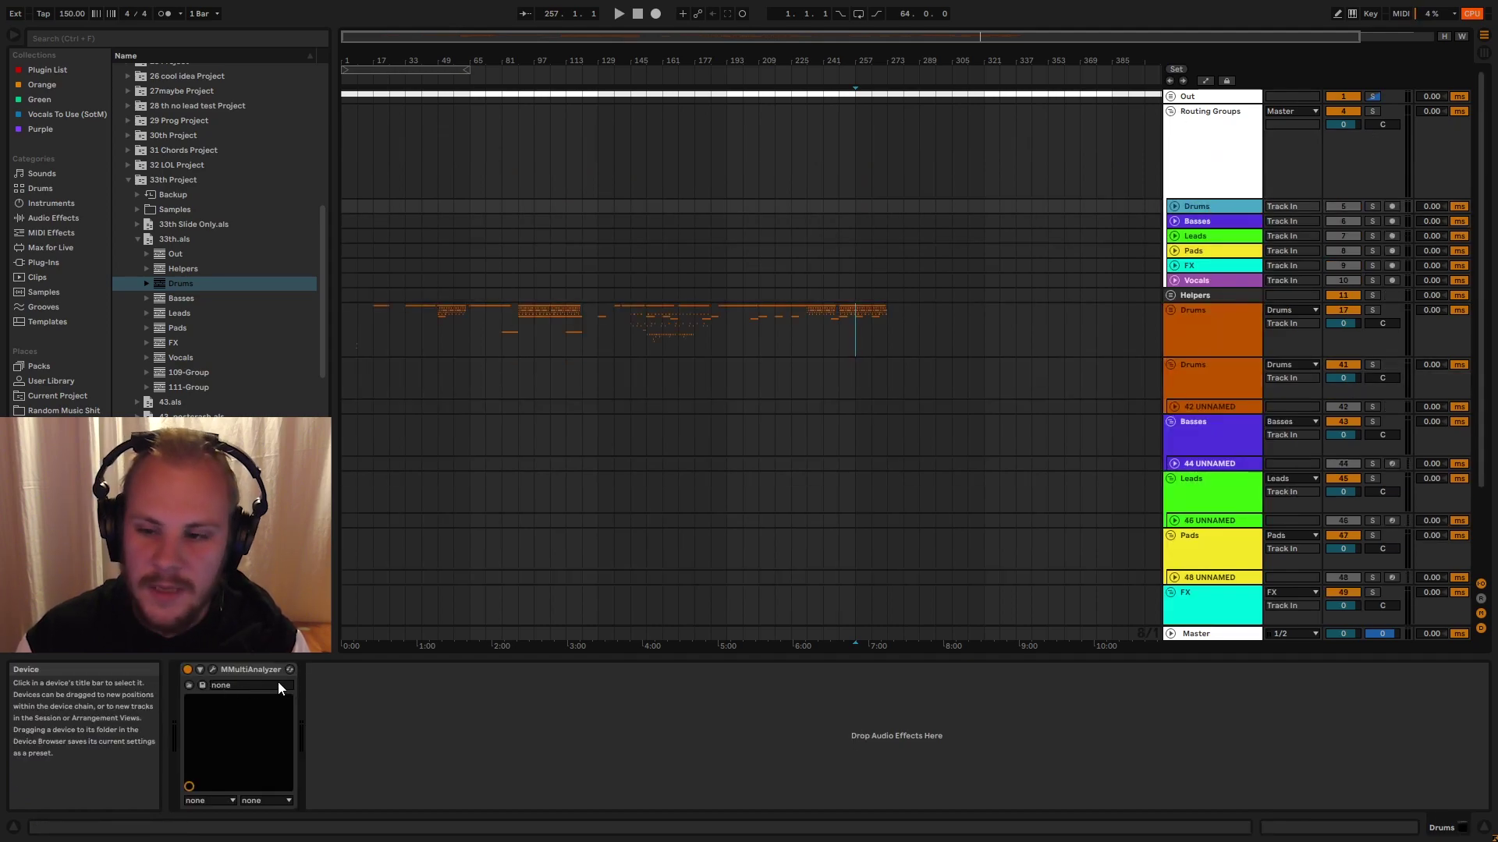
{"action": "left_click", "coordinate": [1170, 110]}
{"action": "left_click", "coordinate": [1170, 97]}
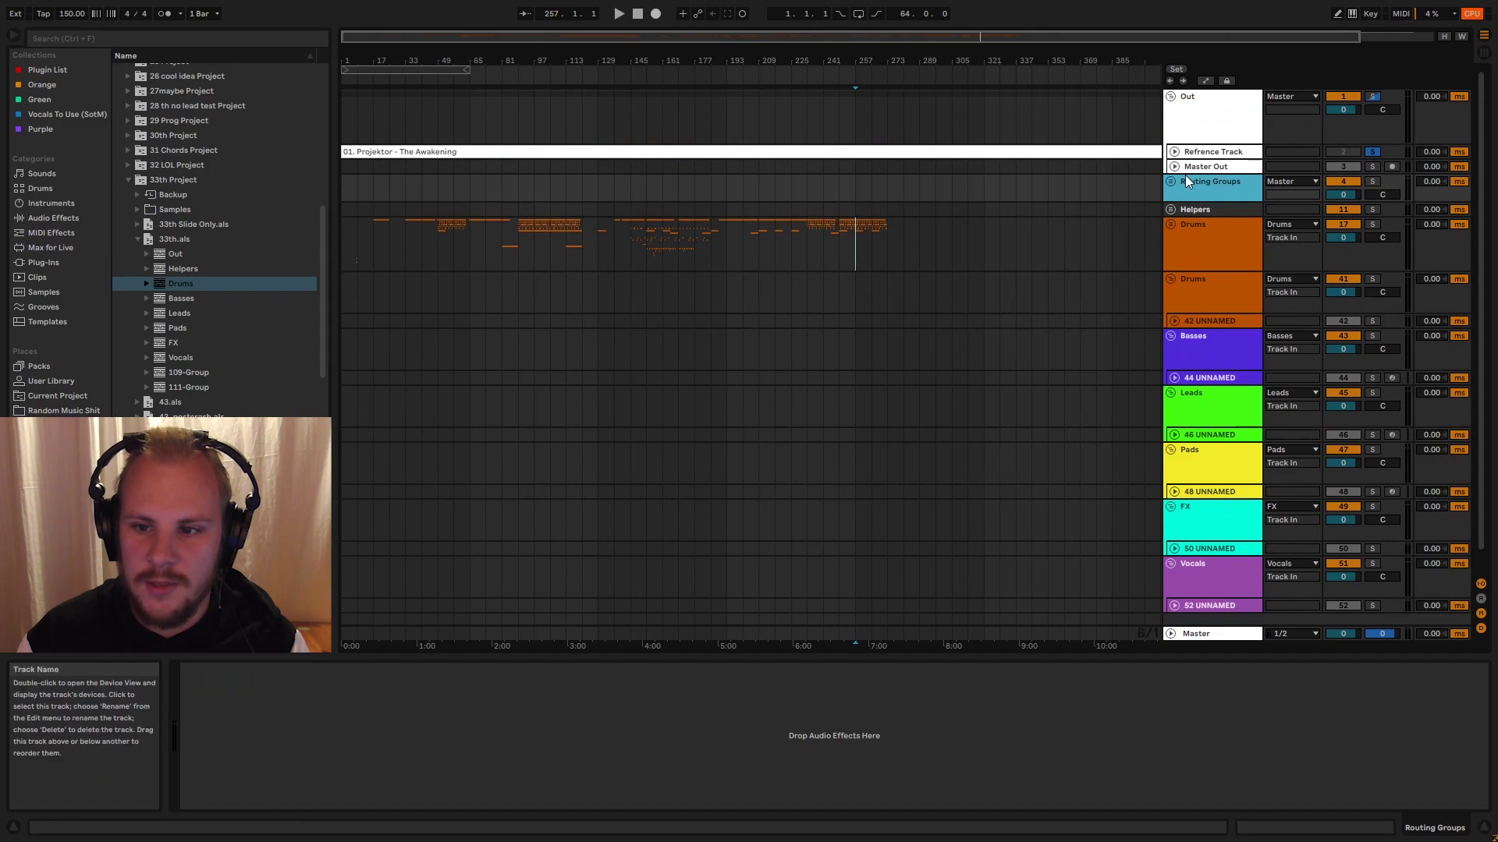
{"action": "left_click", "coordinate": [1188, 167]}
{"action": "left_click", "coordinate": [1170, 97]}
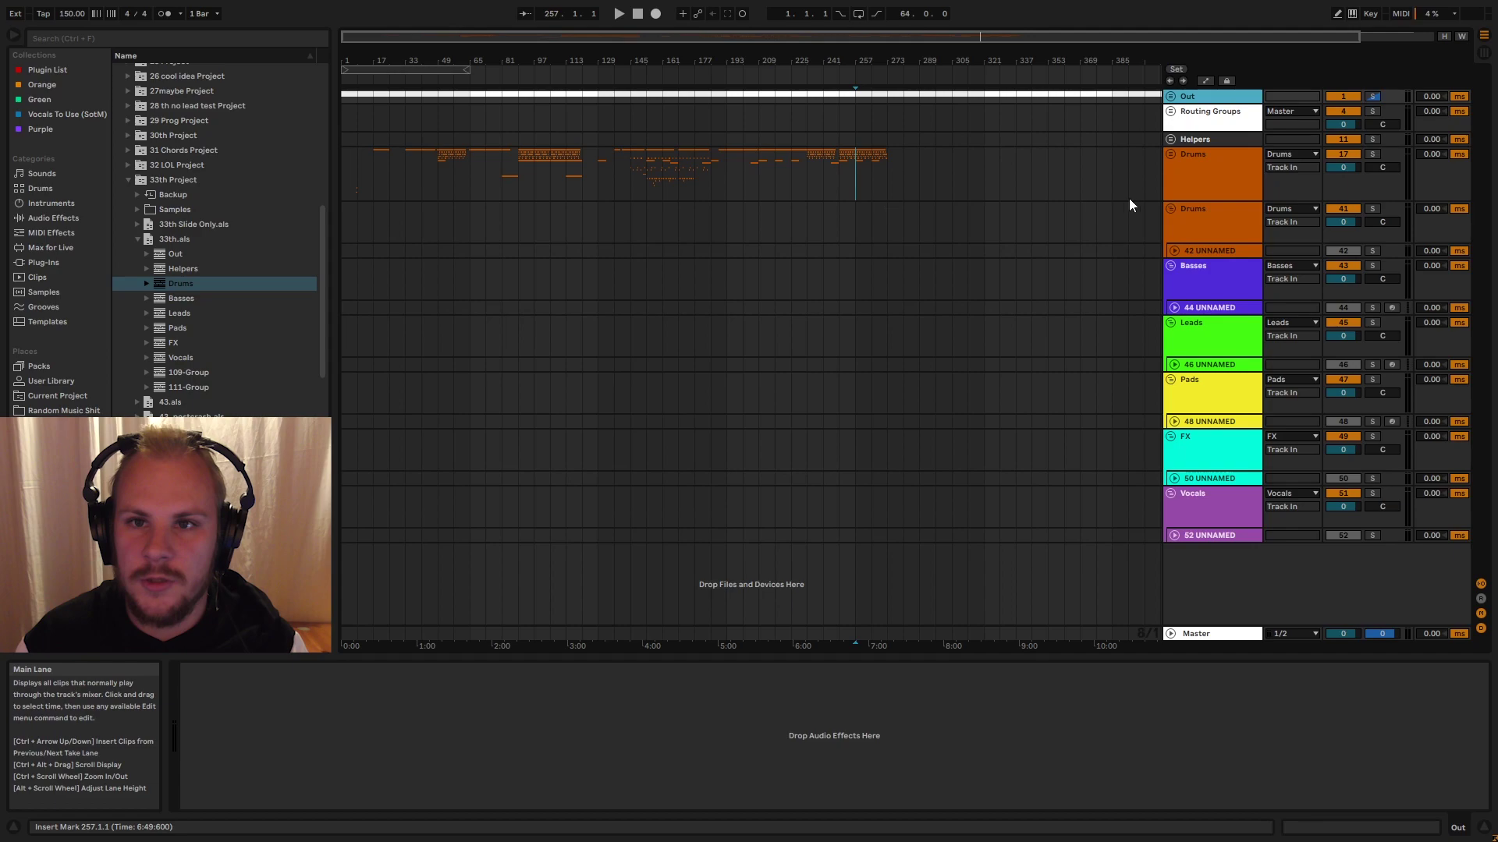
- Delete the imported Drums group from the set
{"action": "left_click", "coordinate": [1218, 188]}
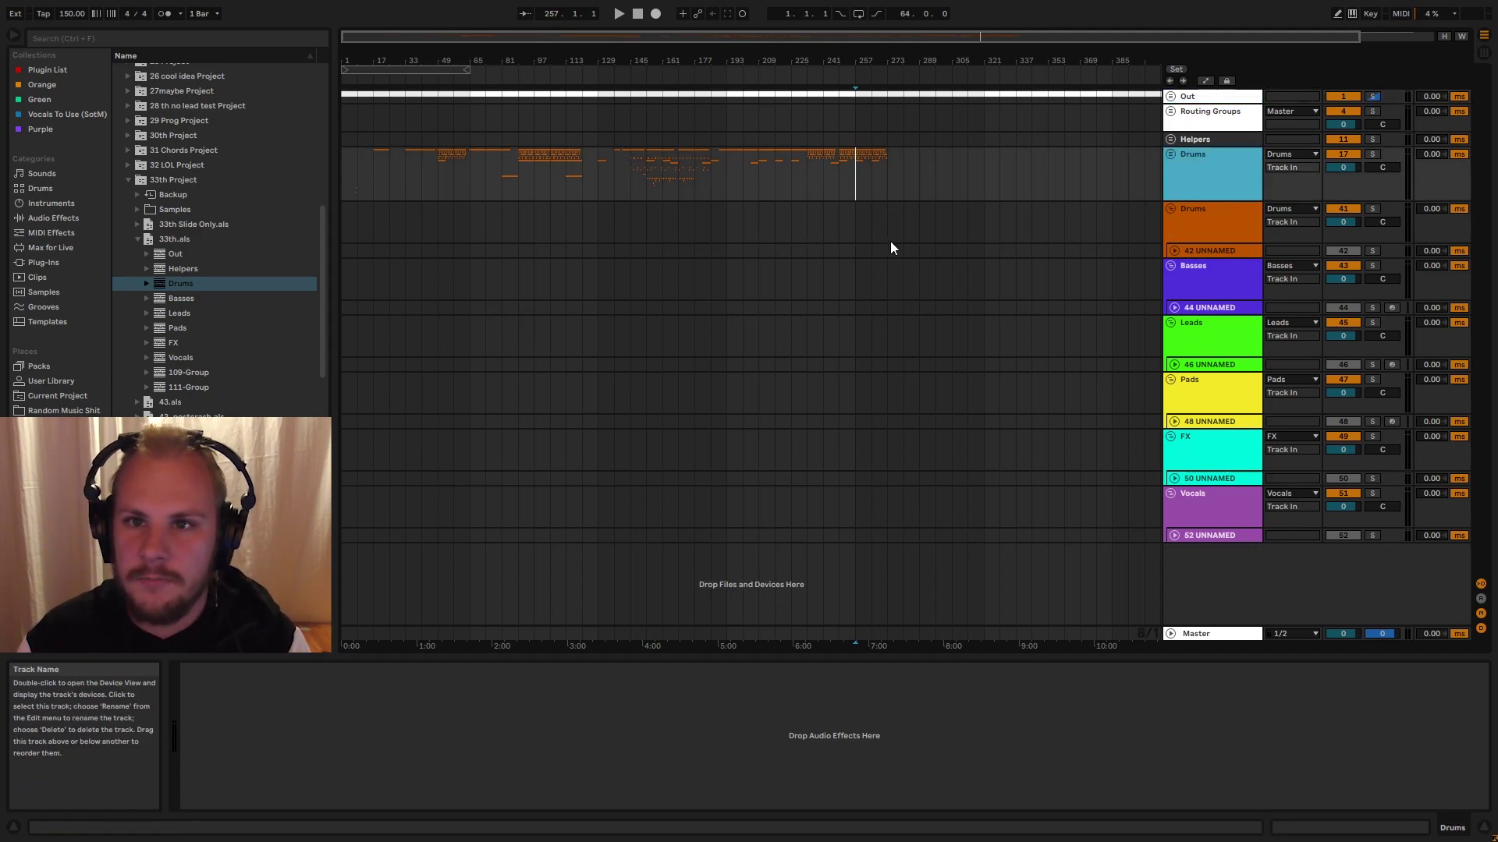
{"action": "key", "text": "Delete"}
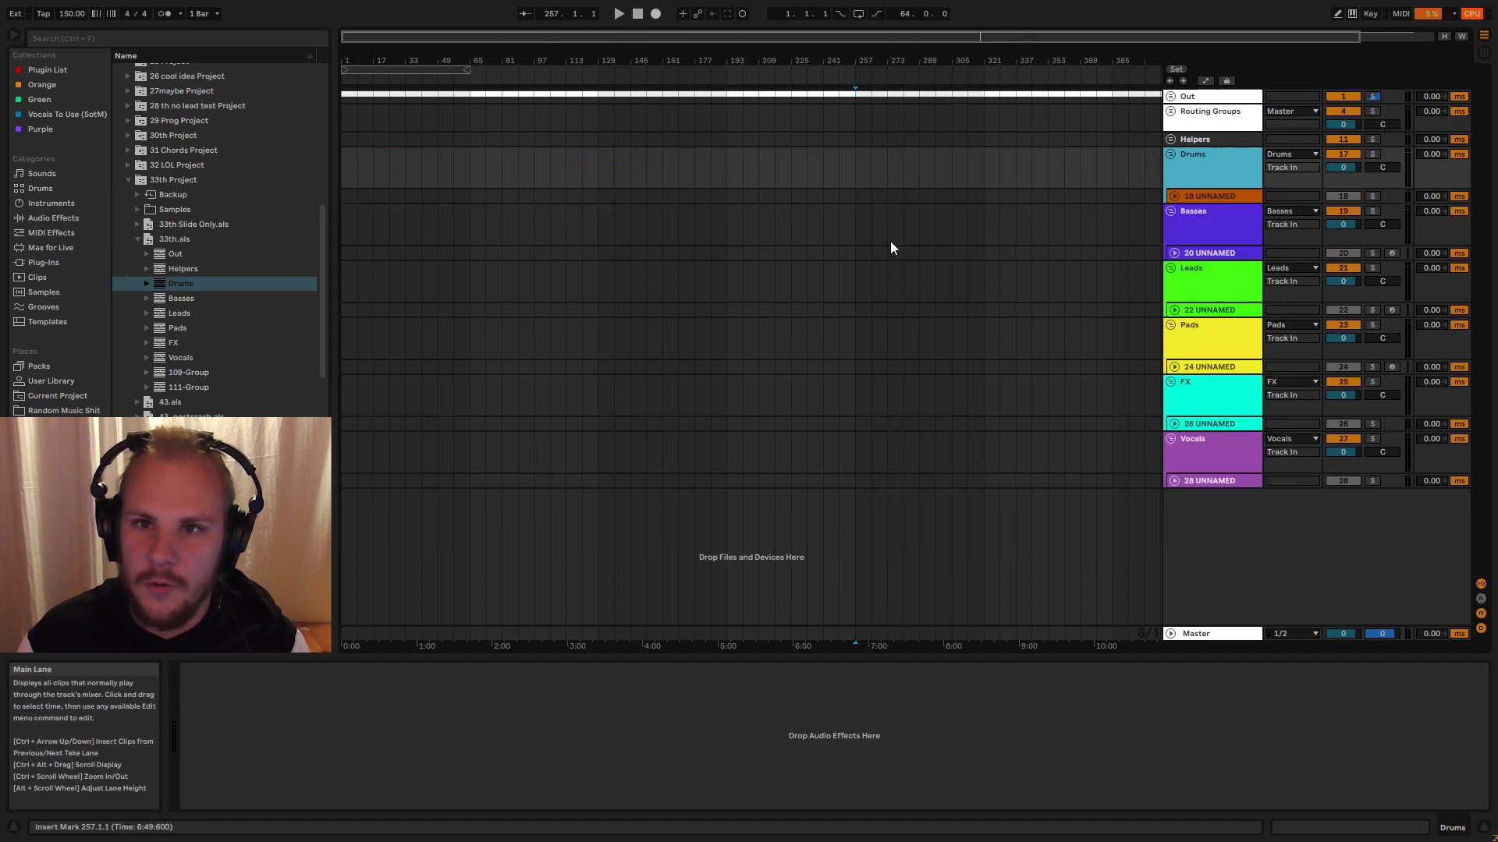
{"action": "left_click", "coordinate": [1482, 600]}
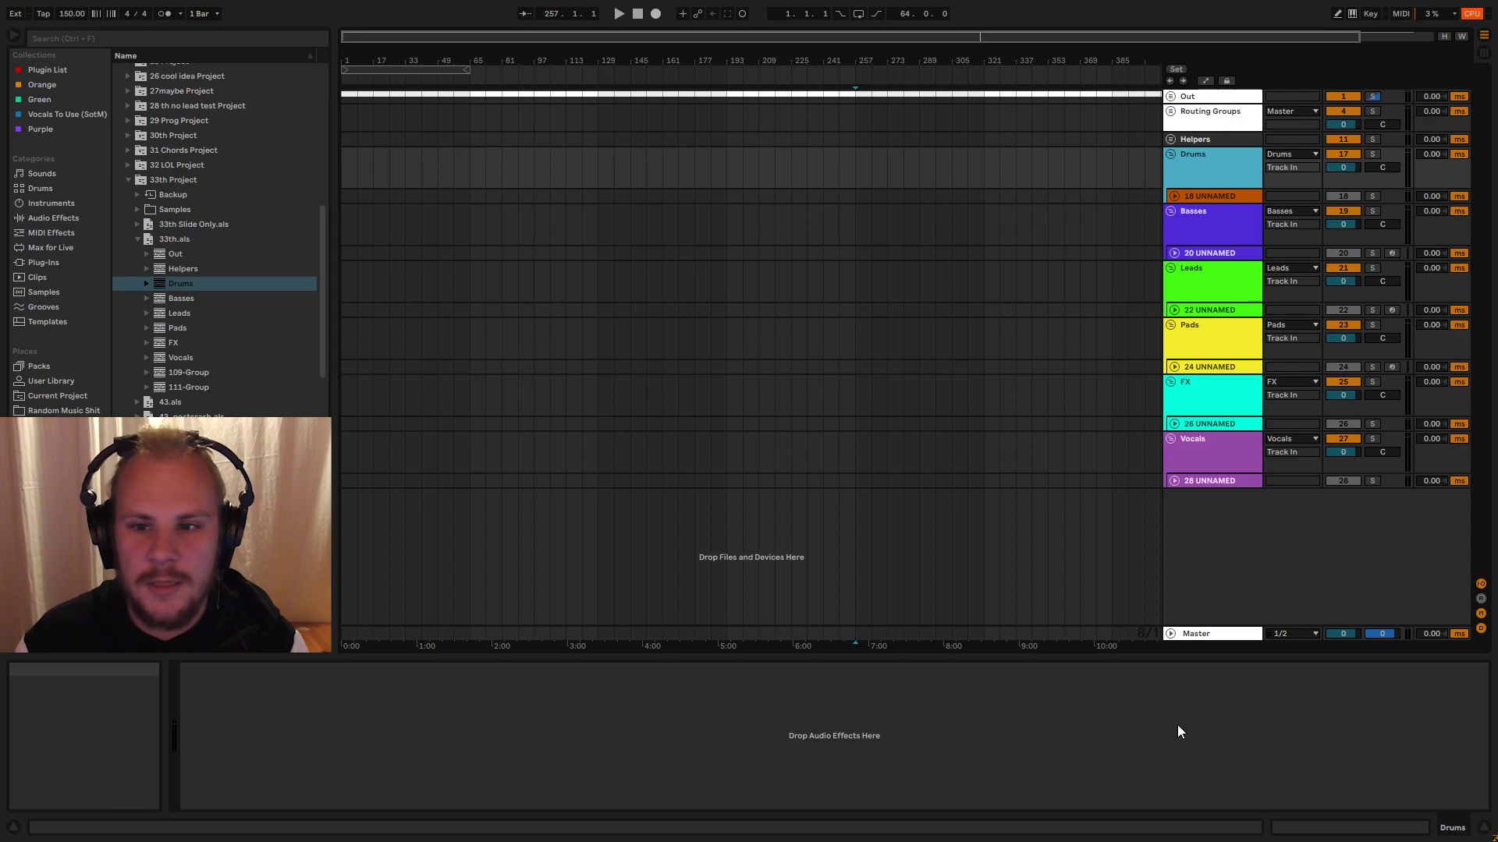
- Expand the Out group and unfold its Master Out track
{"action": "left_click", "coordinate": [1170, 96]}
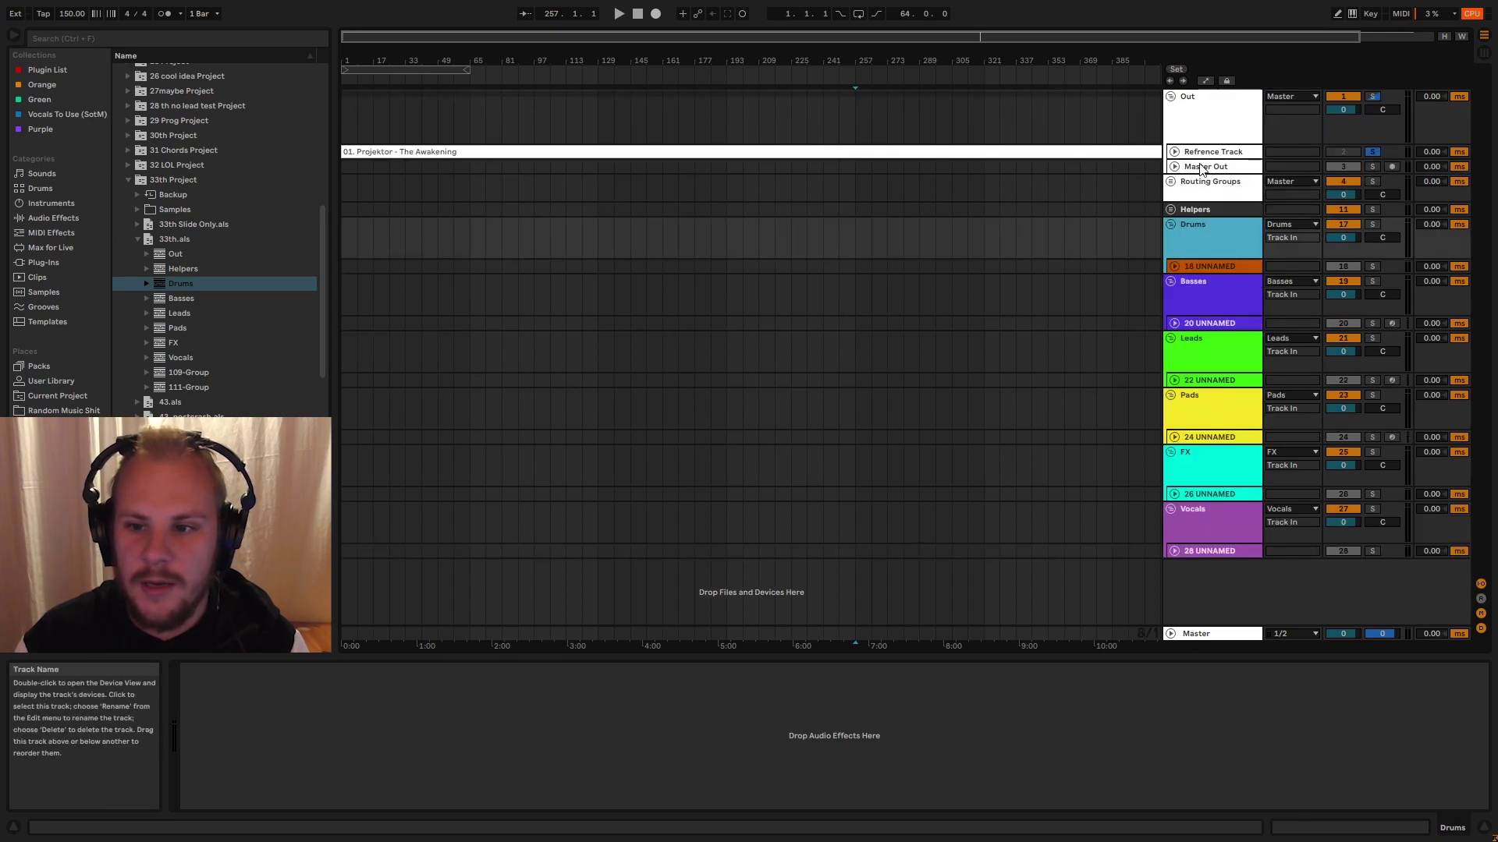
{"action": "left_click", "coordinate": [1202, 169]}
{"action": "left_click", "coordinate": [1175, 167]}
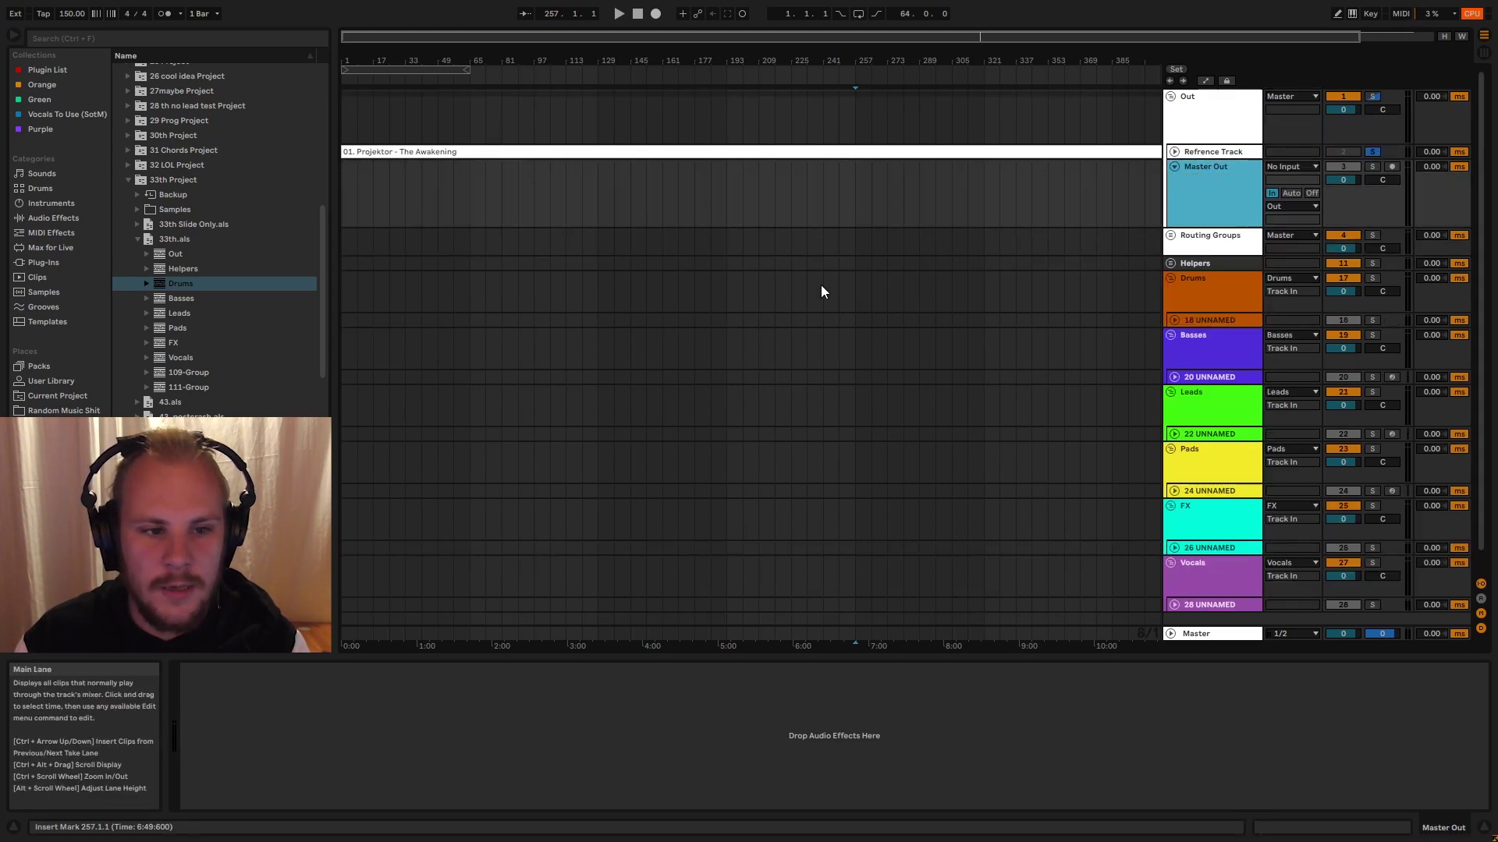
- Load the VST3 Boost plug-in by UrsaDSP onto the Master Out track and close its plug-in window
{"action": "left_click", "coordinate": [128, 181]}
{"action": "left_click", "coordinate": [78, 263]}
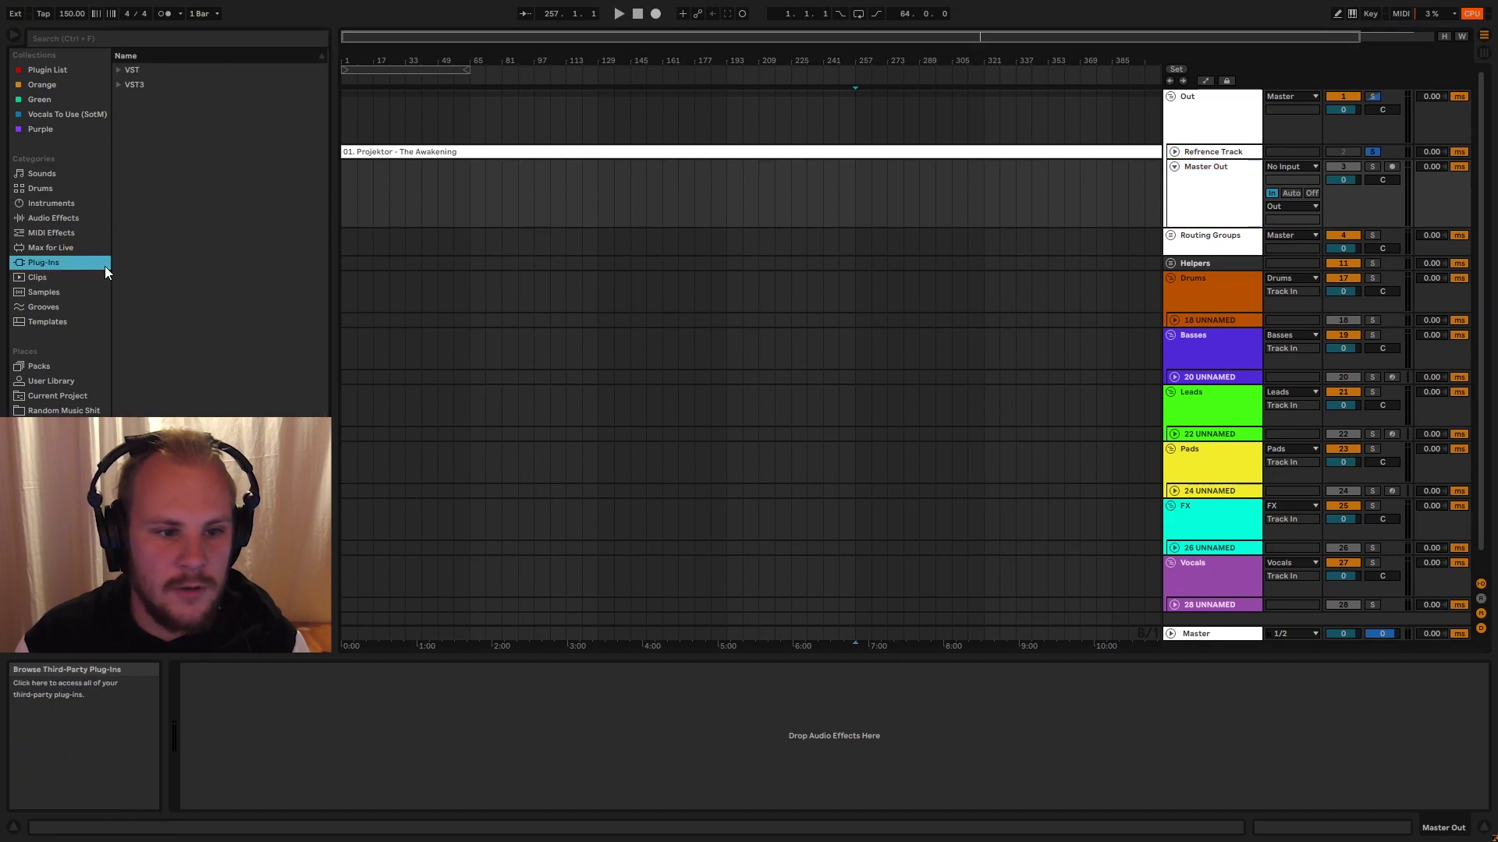
{"action": "left_click", "coordinate": [119, 71]}
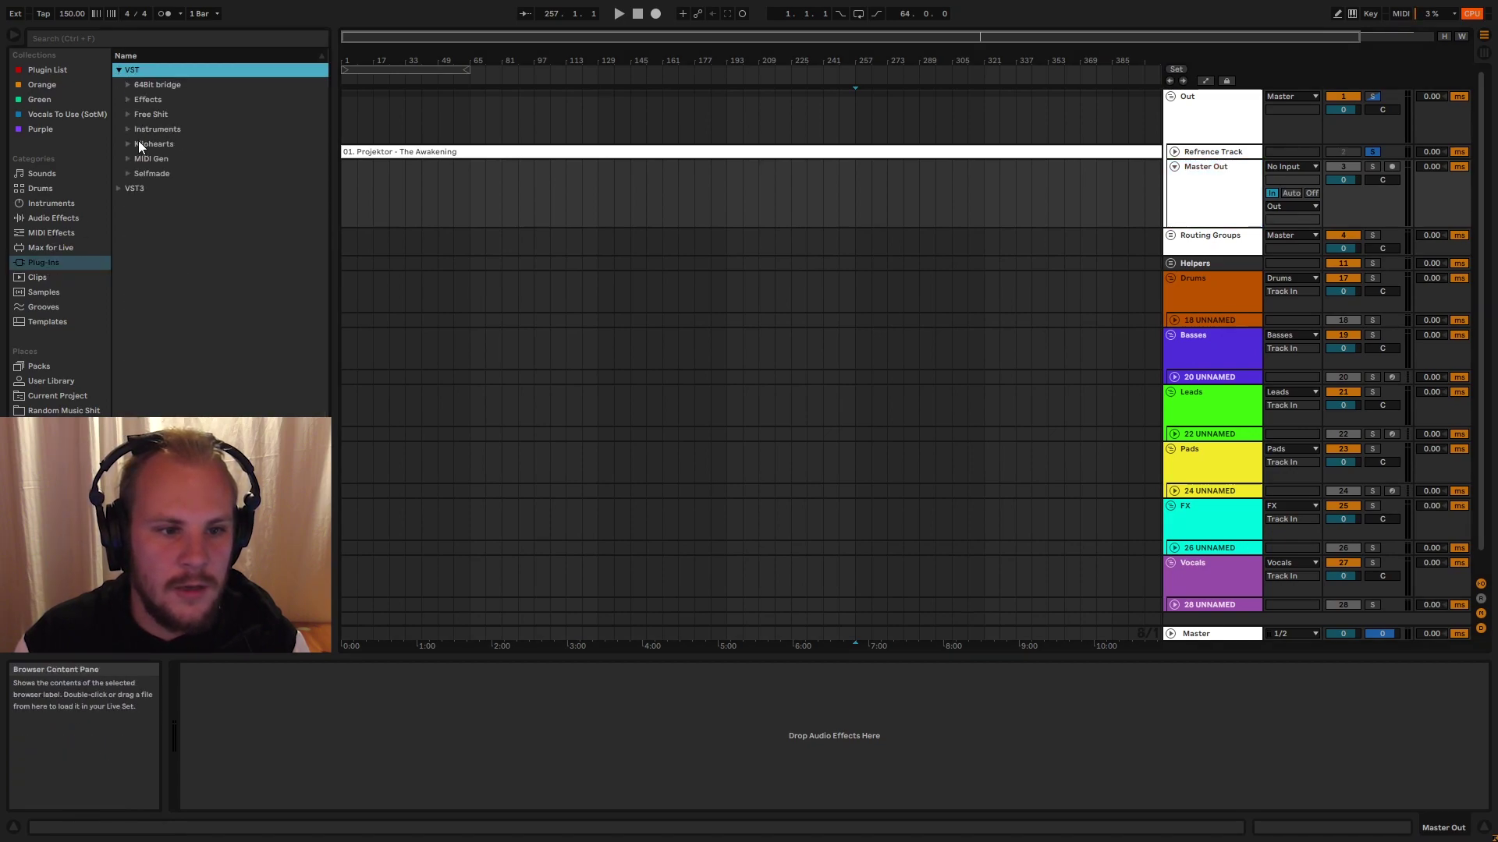
{"action": "left_click", "coordinate": [129, 99]}
{"action": "left_click", "coordinate": [118, 351]}
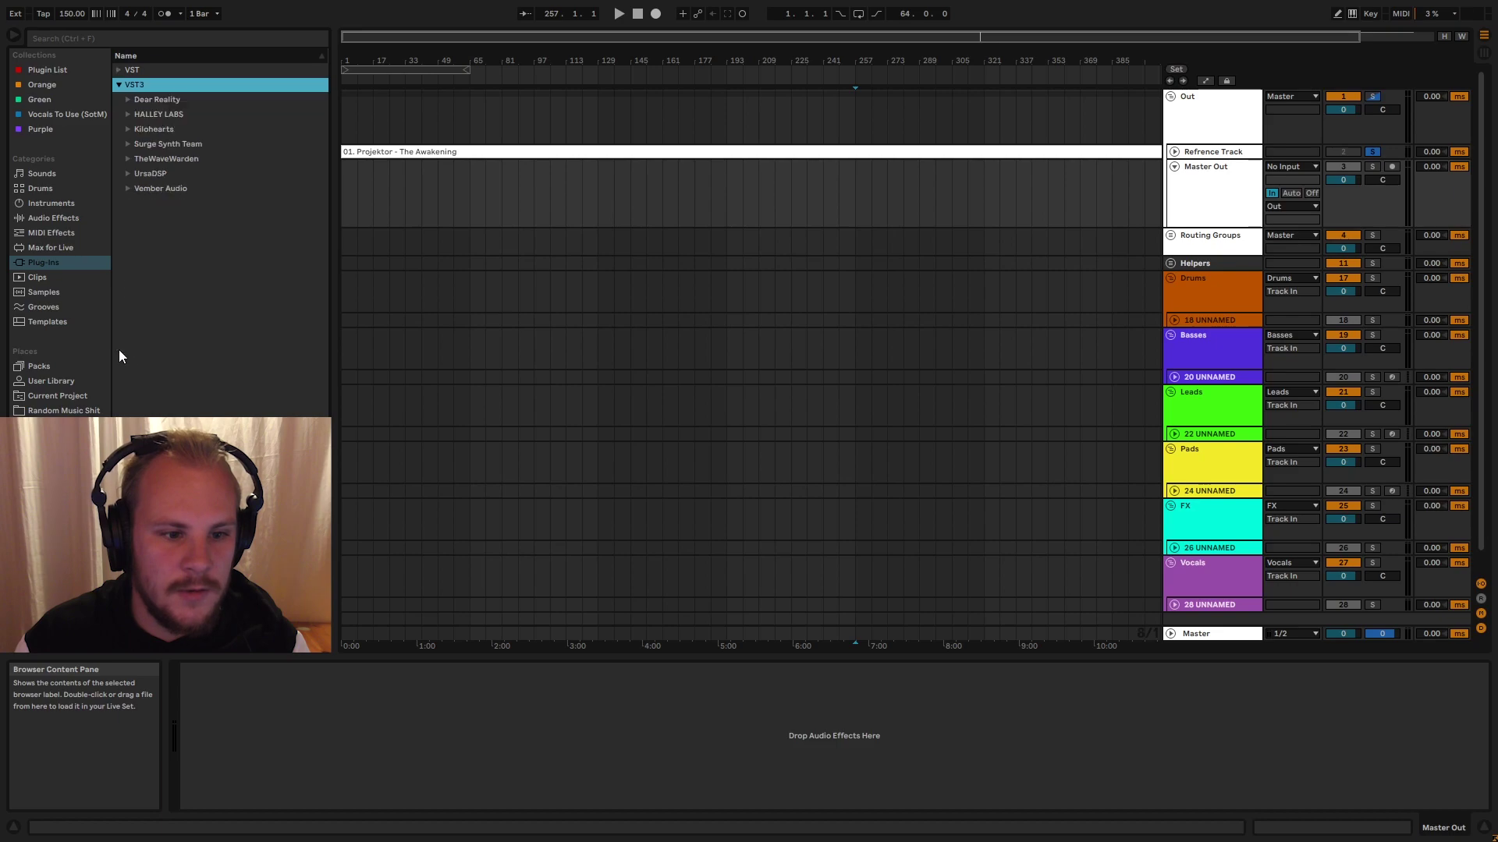
{"action": "left_click", "coordinate": [127, 158]}
{"action": "left_click", "coordinate": [128, 173]}
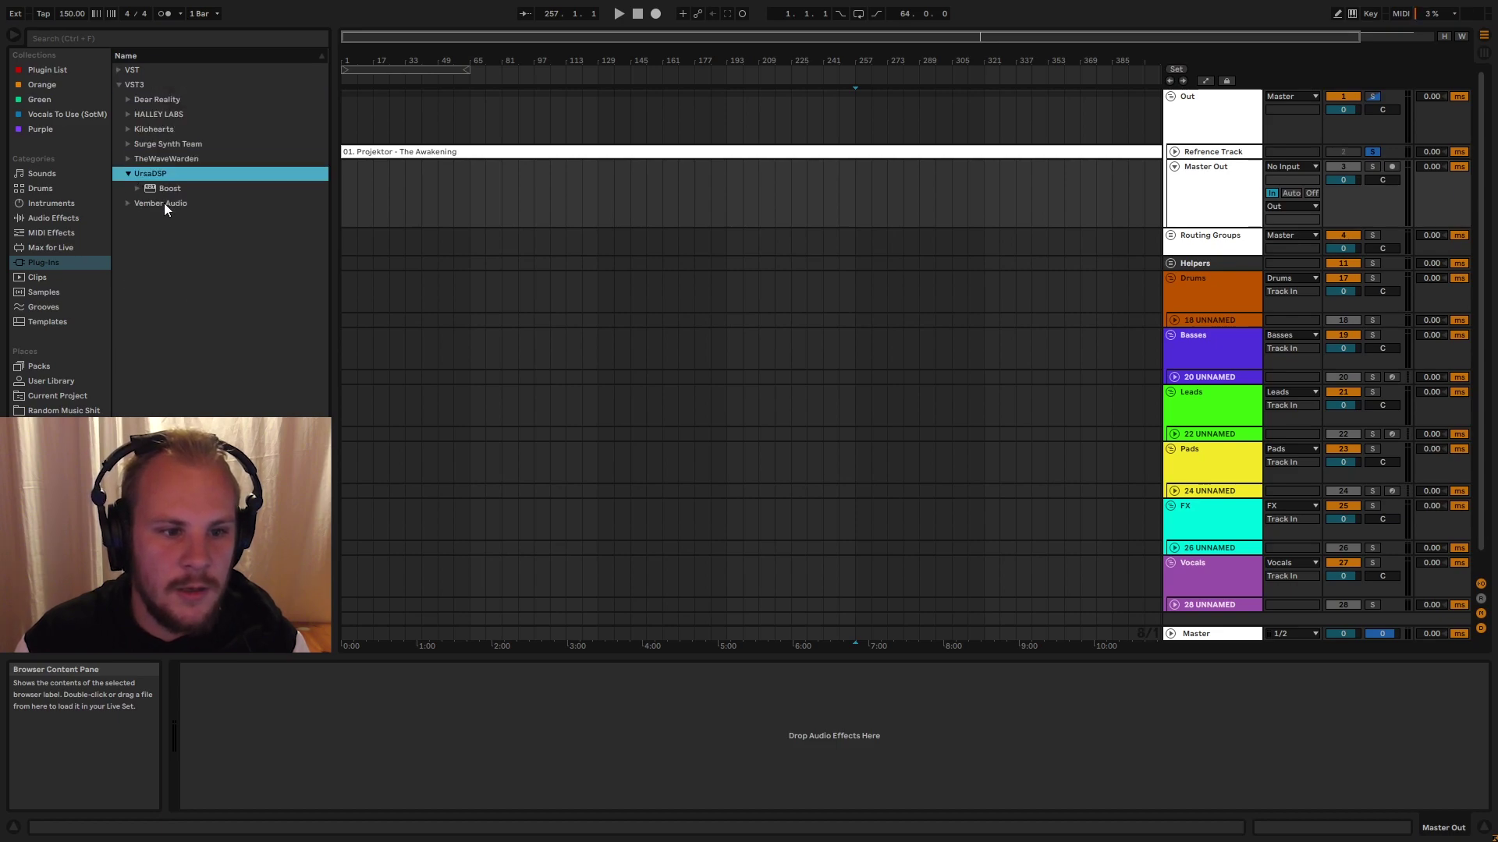
{"action": "double_click", "coordinate": [160, 188]}
{"action": "left_click_drag", "start_coordinate": [346, 98], "coordinate": [833, 148]}
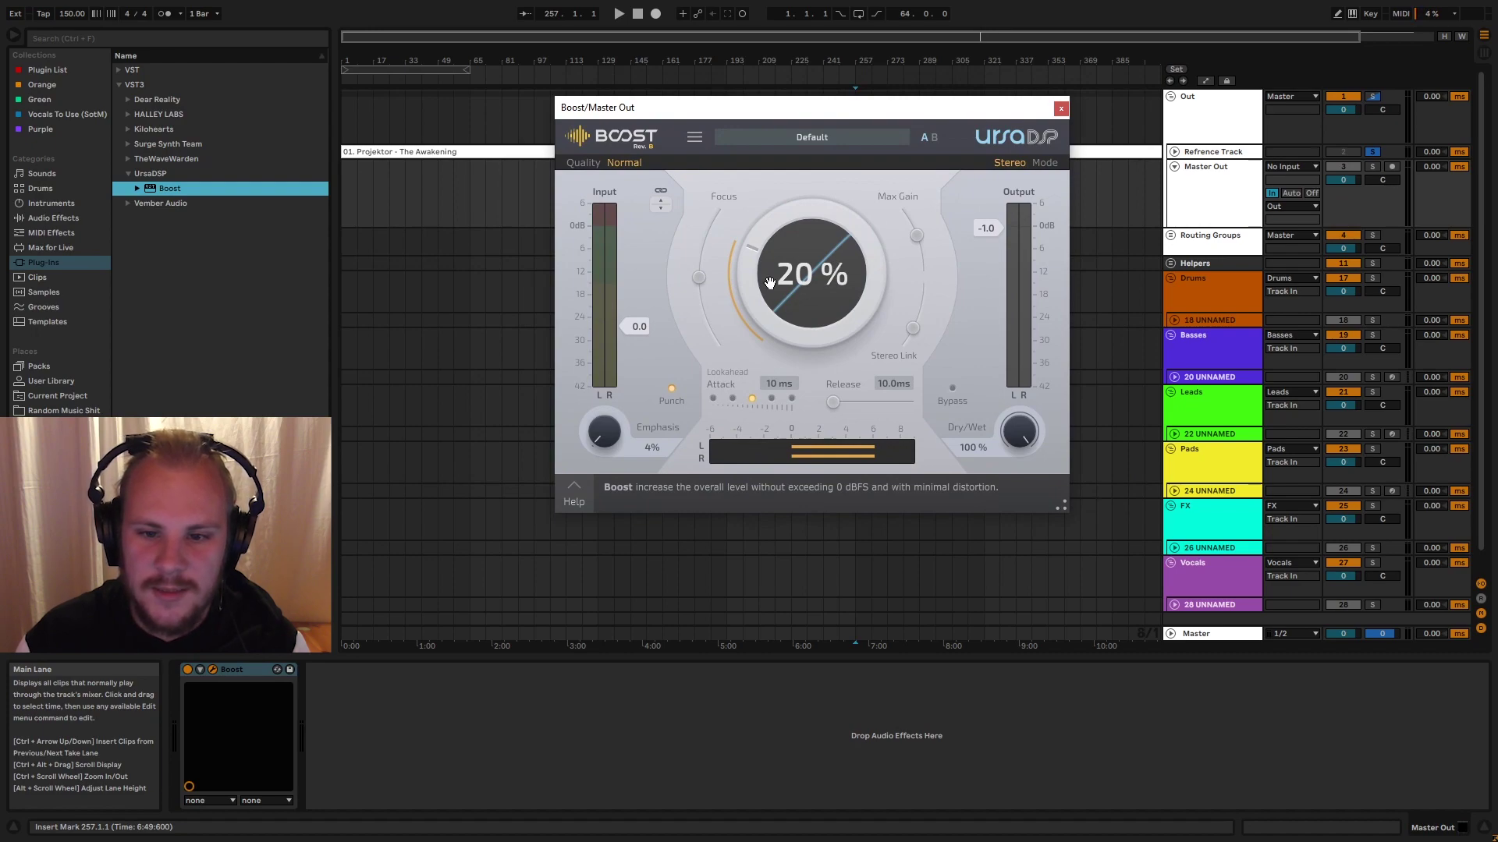
{"action": "left_click", "coordinate": [1061, 107]}
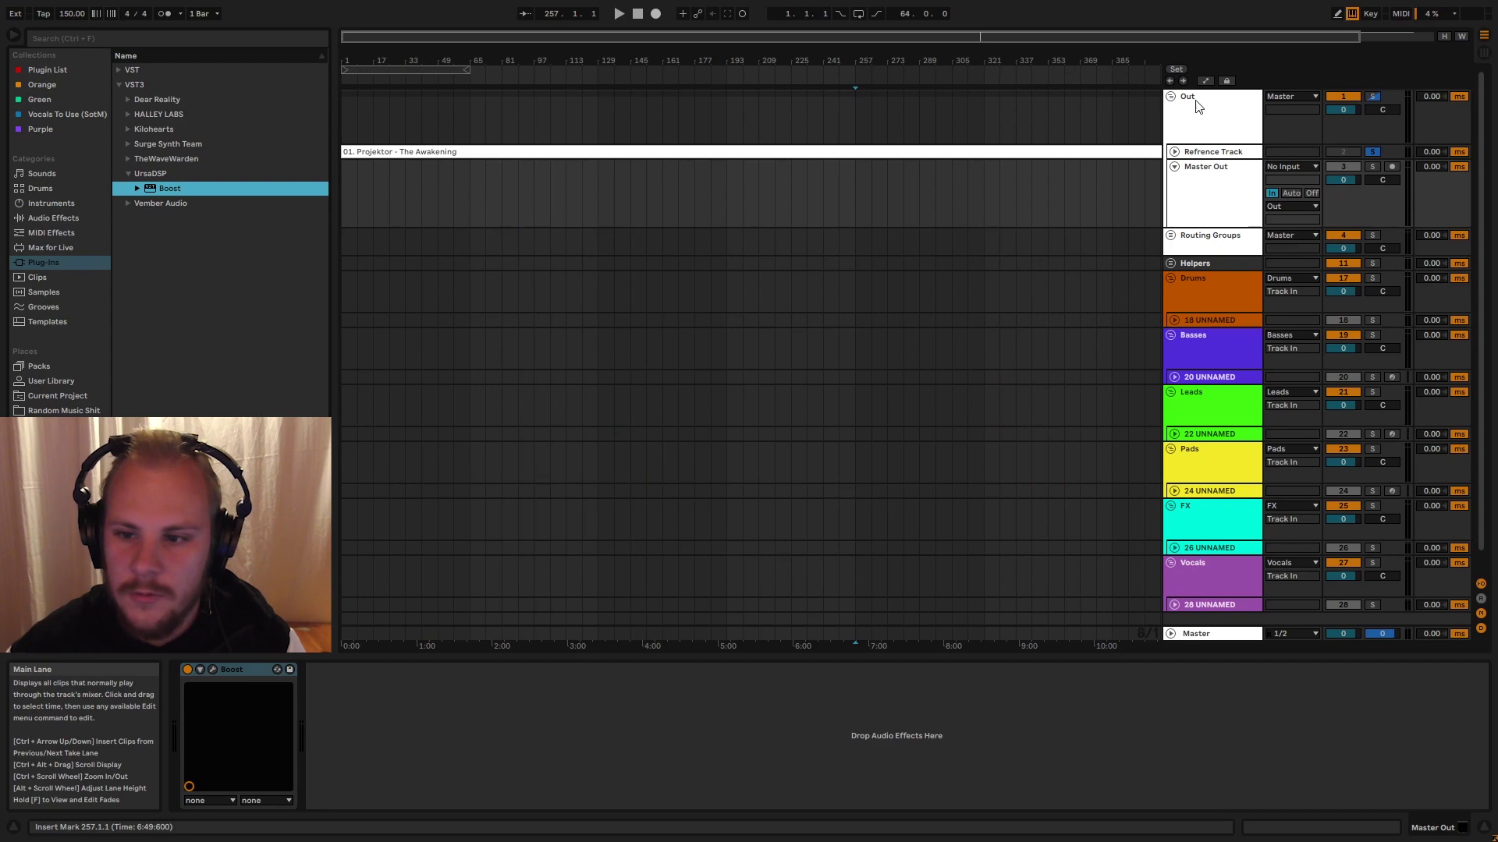
- Unfold the Refrence Track and show the automation lanes in the arrangement
{"action": "left_click", "coordinate": [1174, 151]}
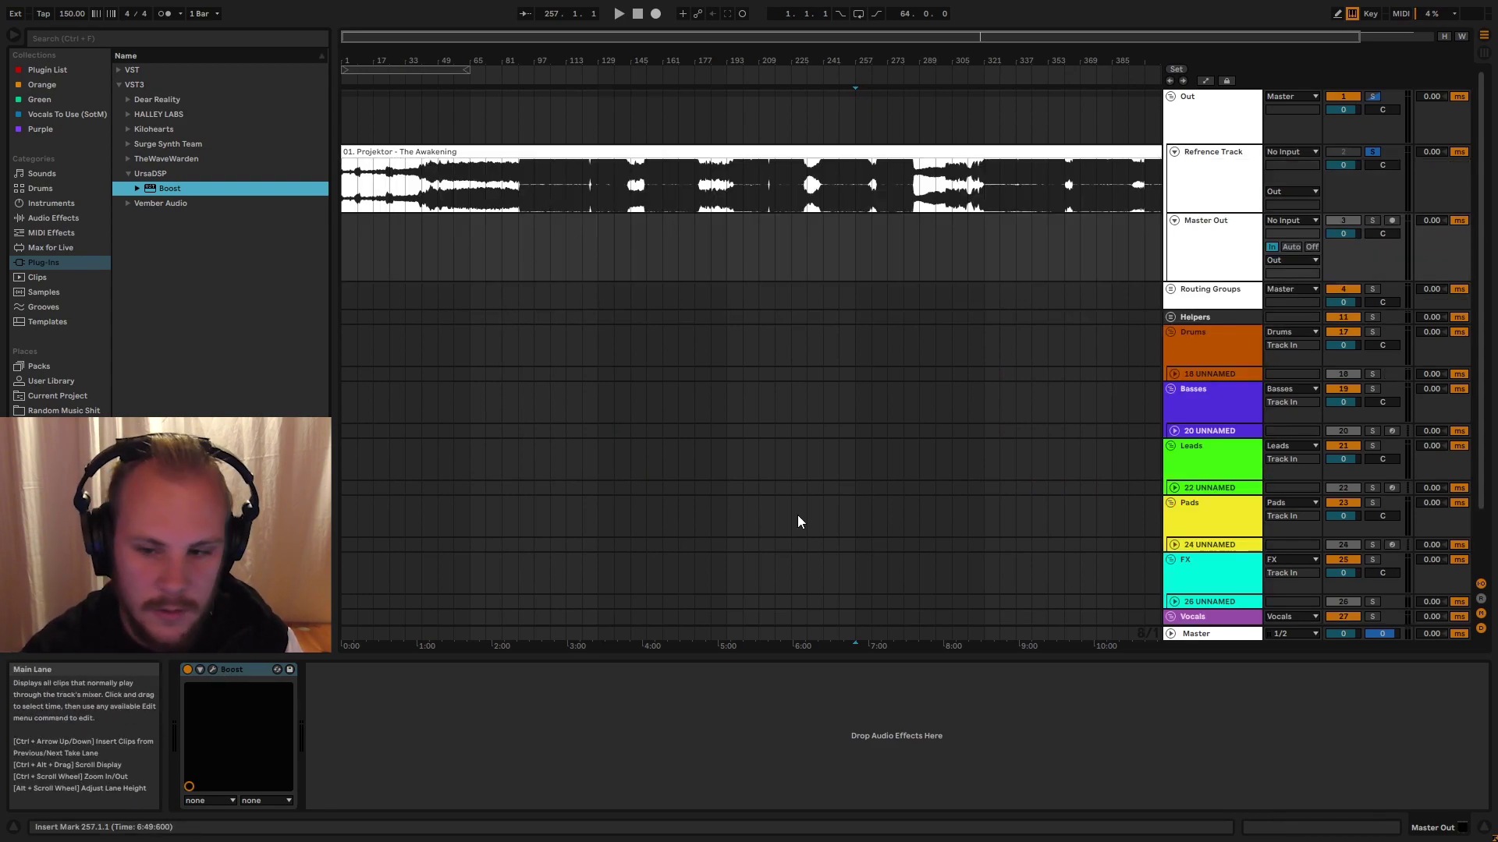
{"action": "key", "text": "a"}
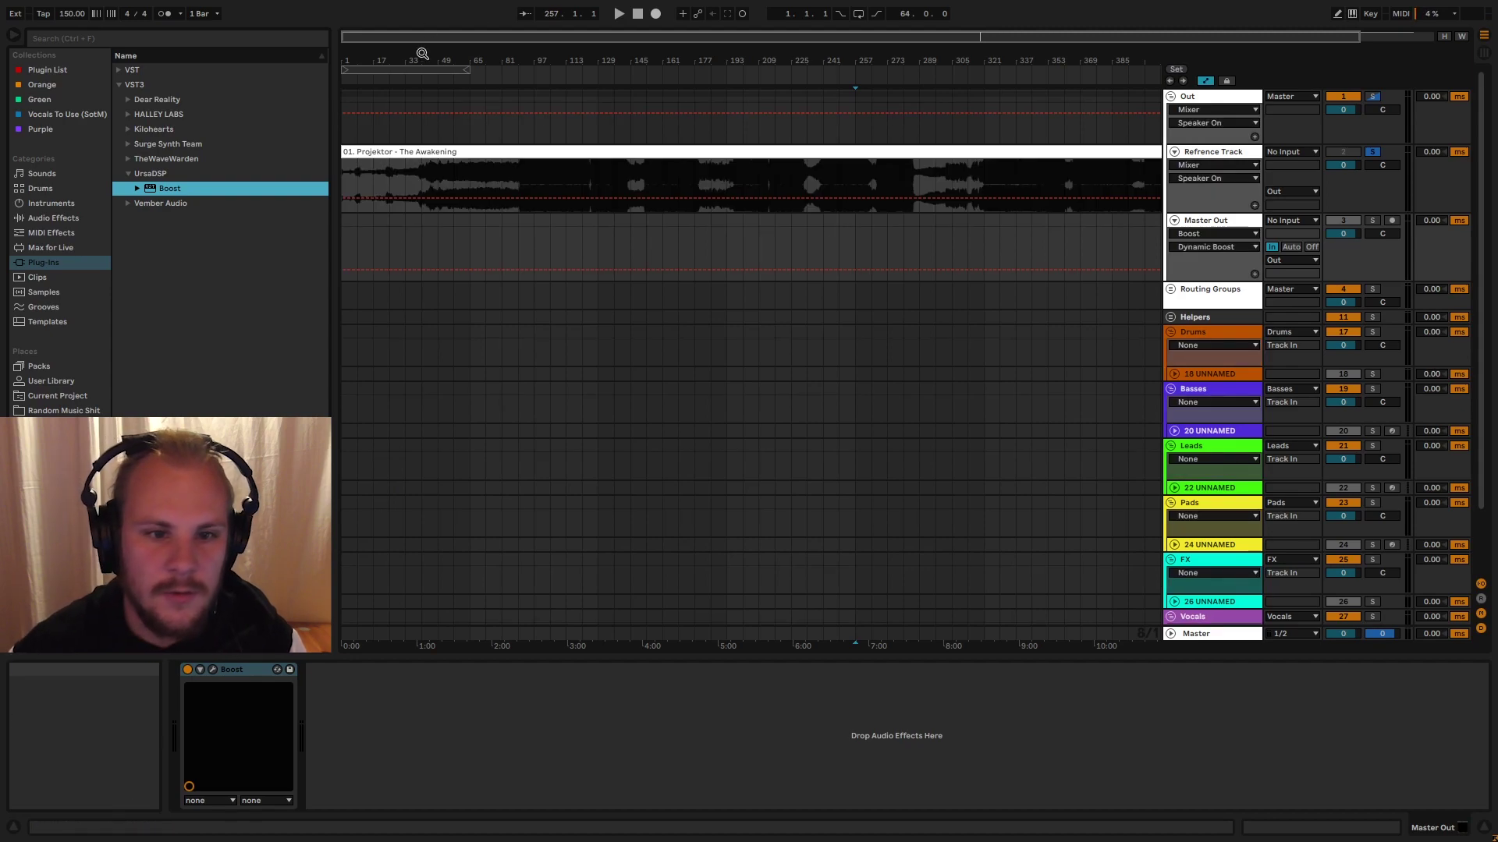
{"action": "left_click_drag", "start_coordinate": [422, 53], "coordinate": [638, 296]}
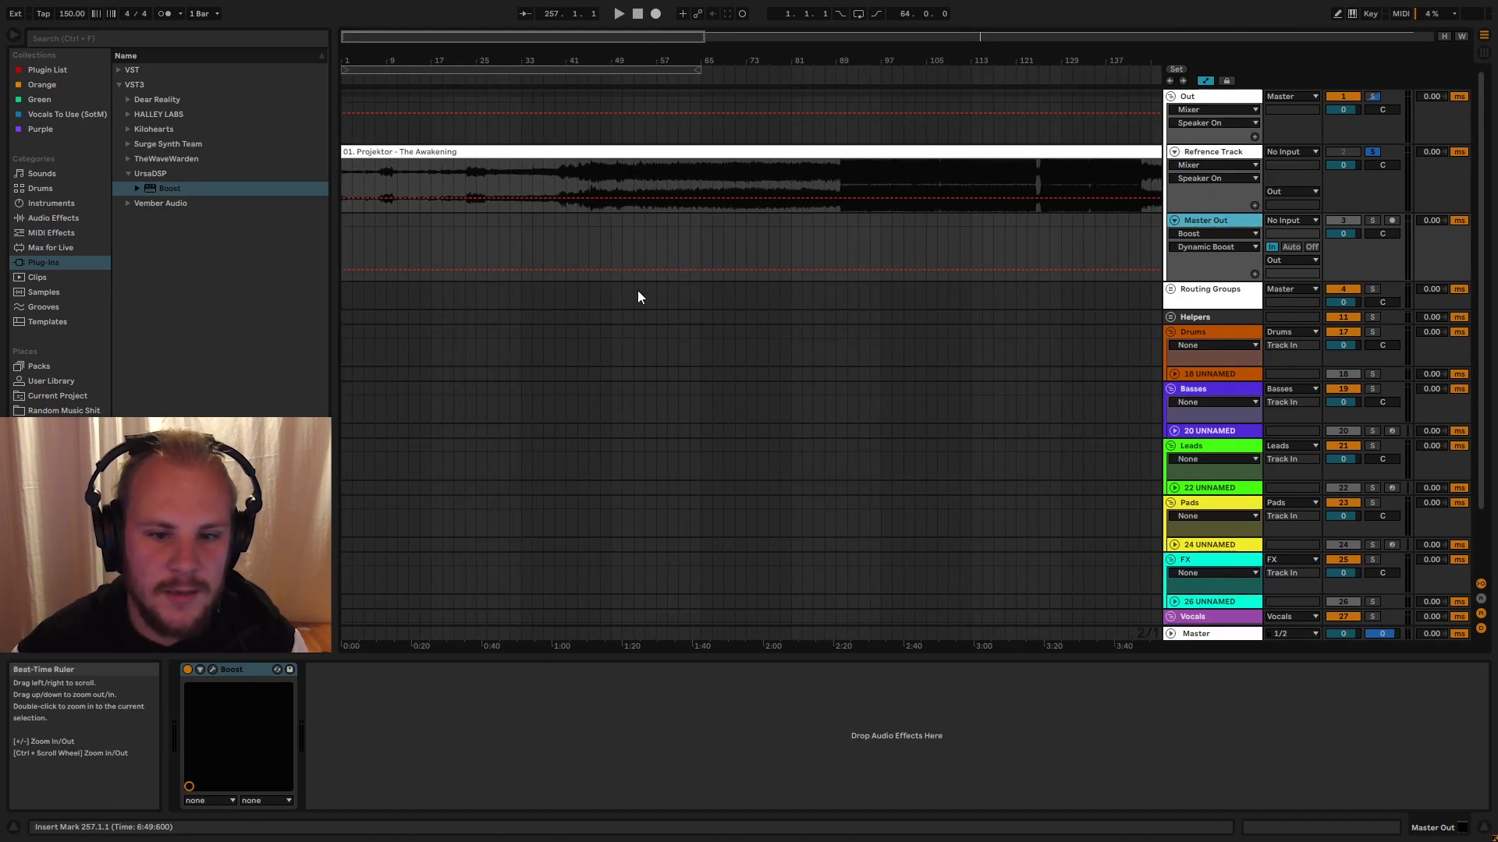
- Automate Boost's Dynamic Boost on Master Out, curving gently down from about bar 41 to bar 90 and jumping back up there
{"action": "left_click", "coordinate": [578, 269]}
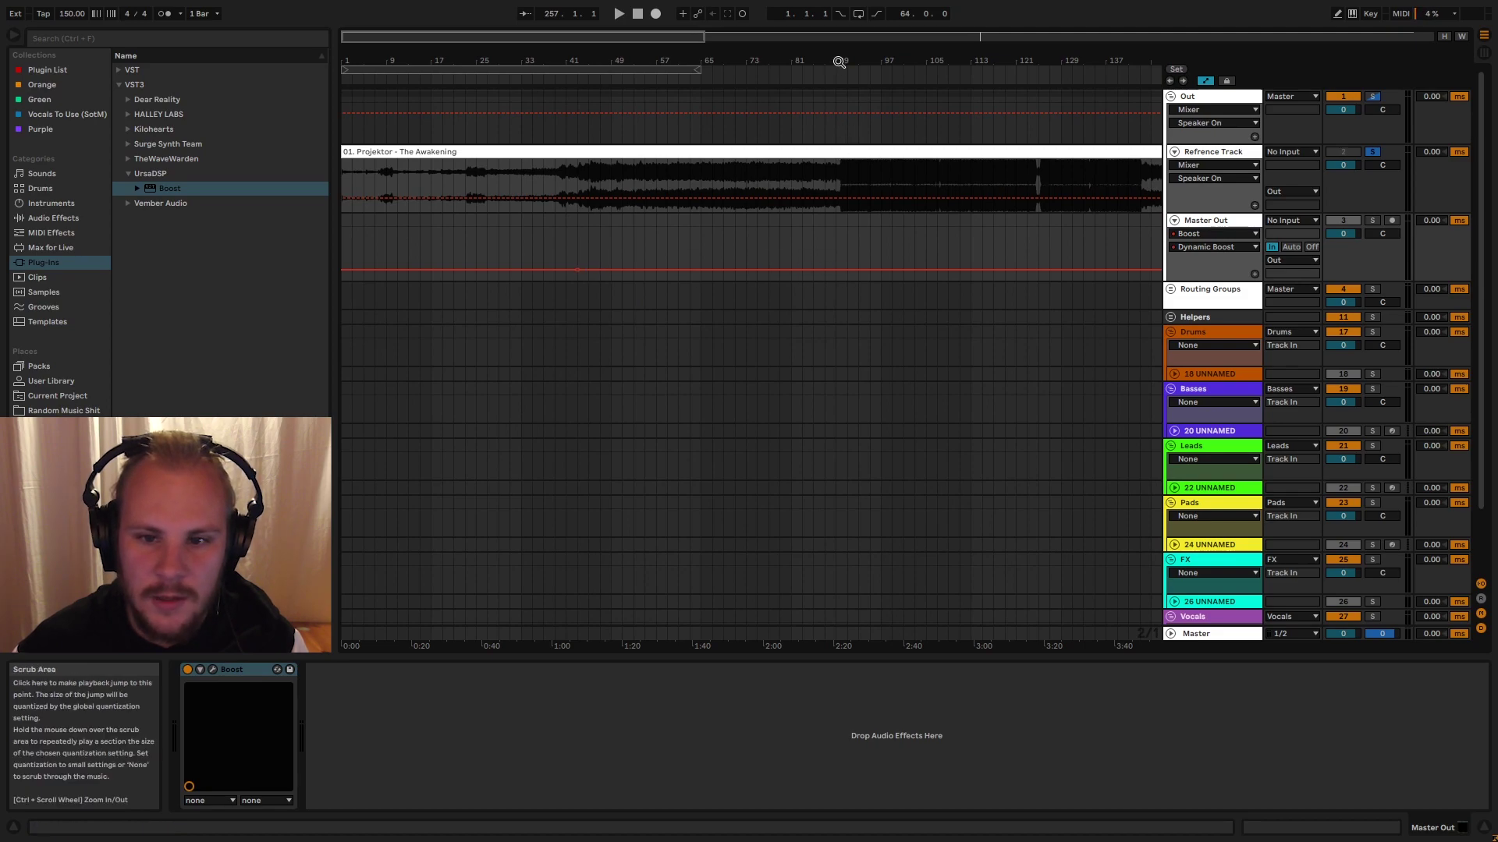
{"action": "left_click_drag", "start_coordinate": [840, 61], "coordinate": [844, 278]}
{"action": "left_click_drag", "start_coordinate": [674, 62], "coordinate": [680, 3]}
{"action": "left_click_drag", "start_coordinate": [647, 271], "coordinate": [648, 267]}
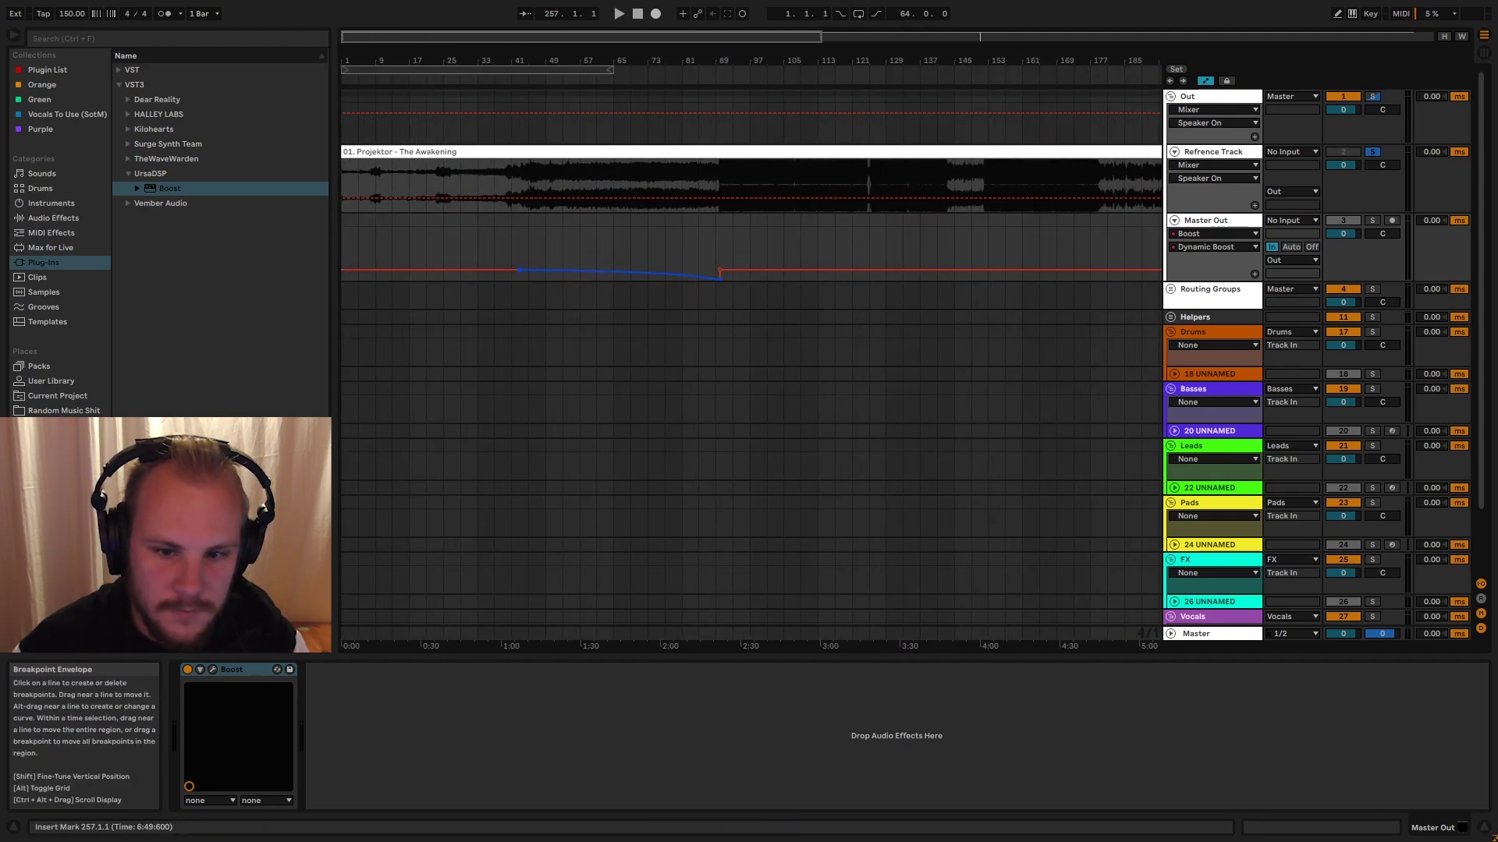
{"action": "left_click", "coordinate": [660, 234]}
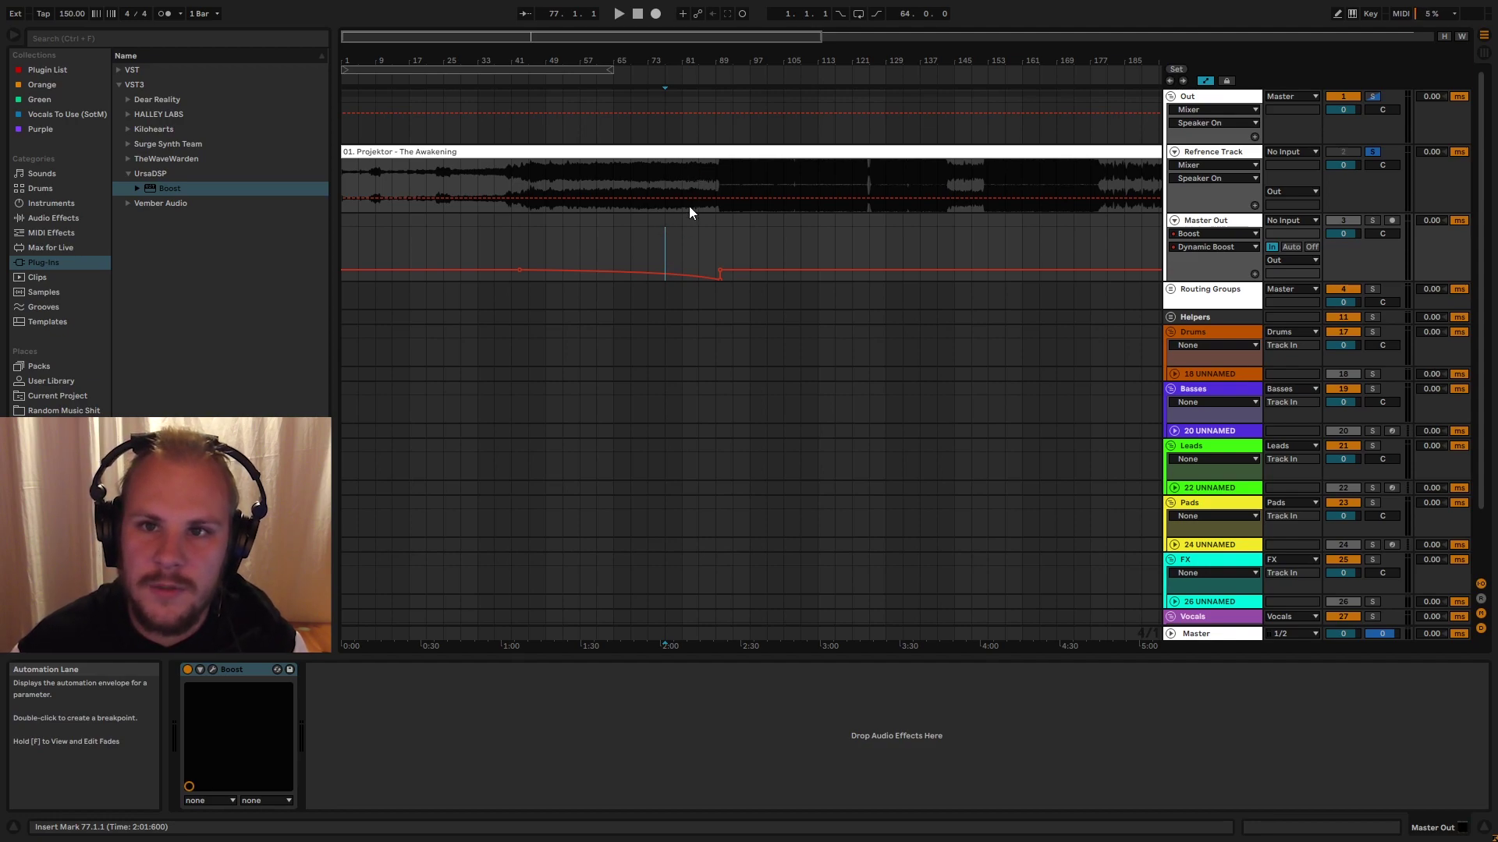
{"action": "left_click_drag", "start_coordinate": [690, 219], "coordinate": [718, 222]}
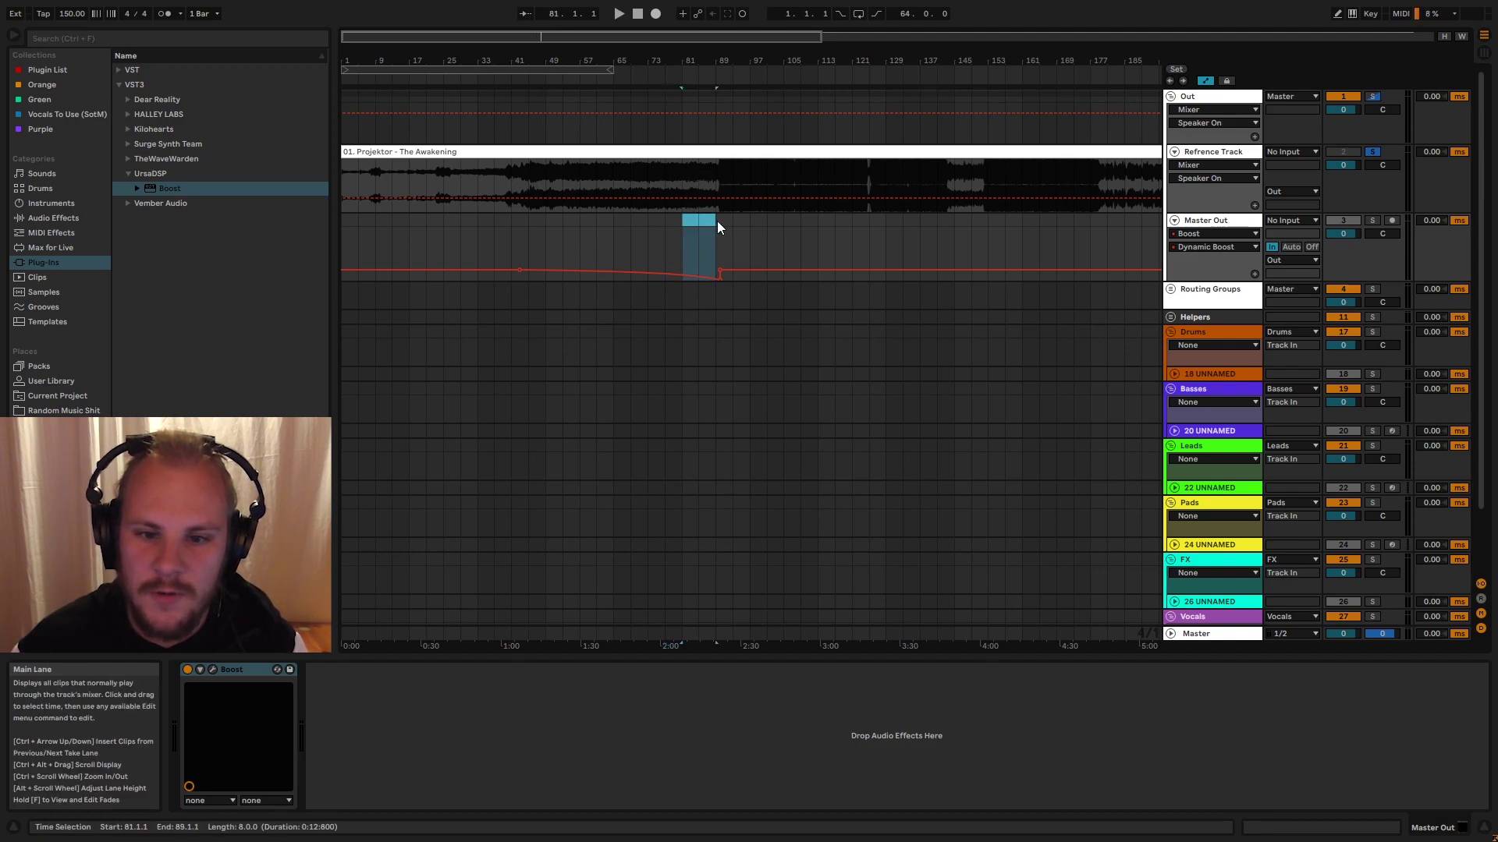
{"action": "left_click", "coordinate": [718, 221]}
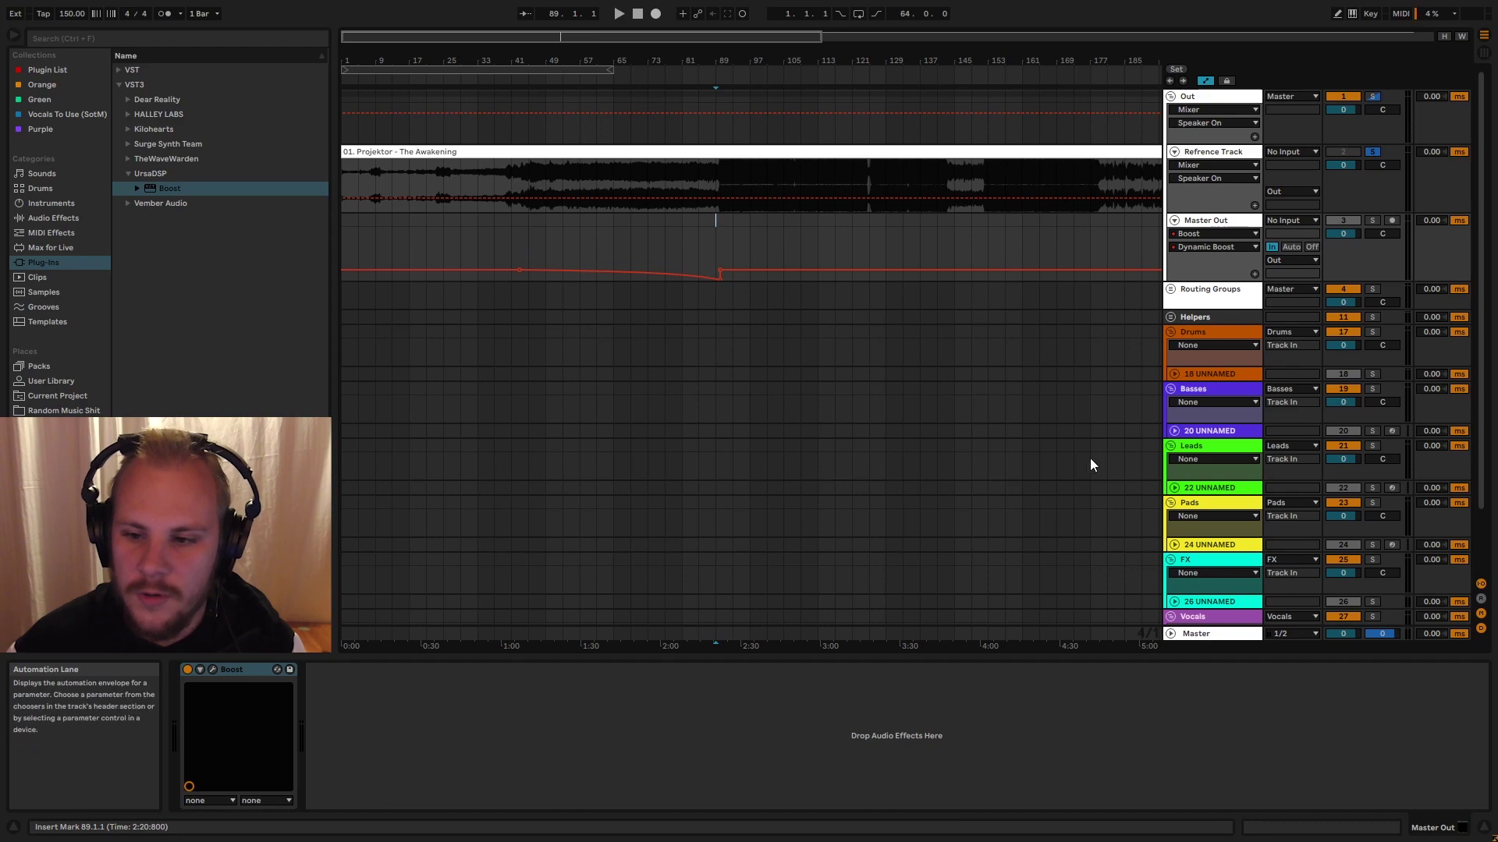
- Collapse the Out group, then reopen it with only the Master Out track unfolded
{"action": "scroll", "coordinate": [796, 409], "scroll_direction": "down", "scroll_amount": 3}
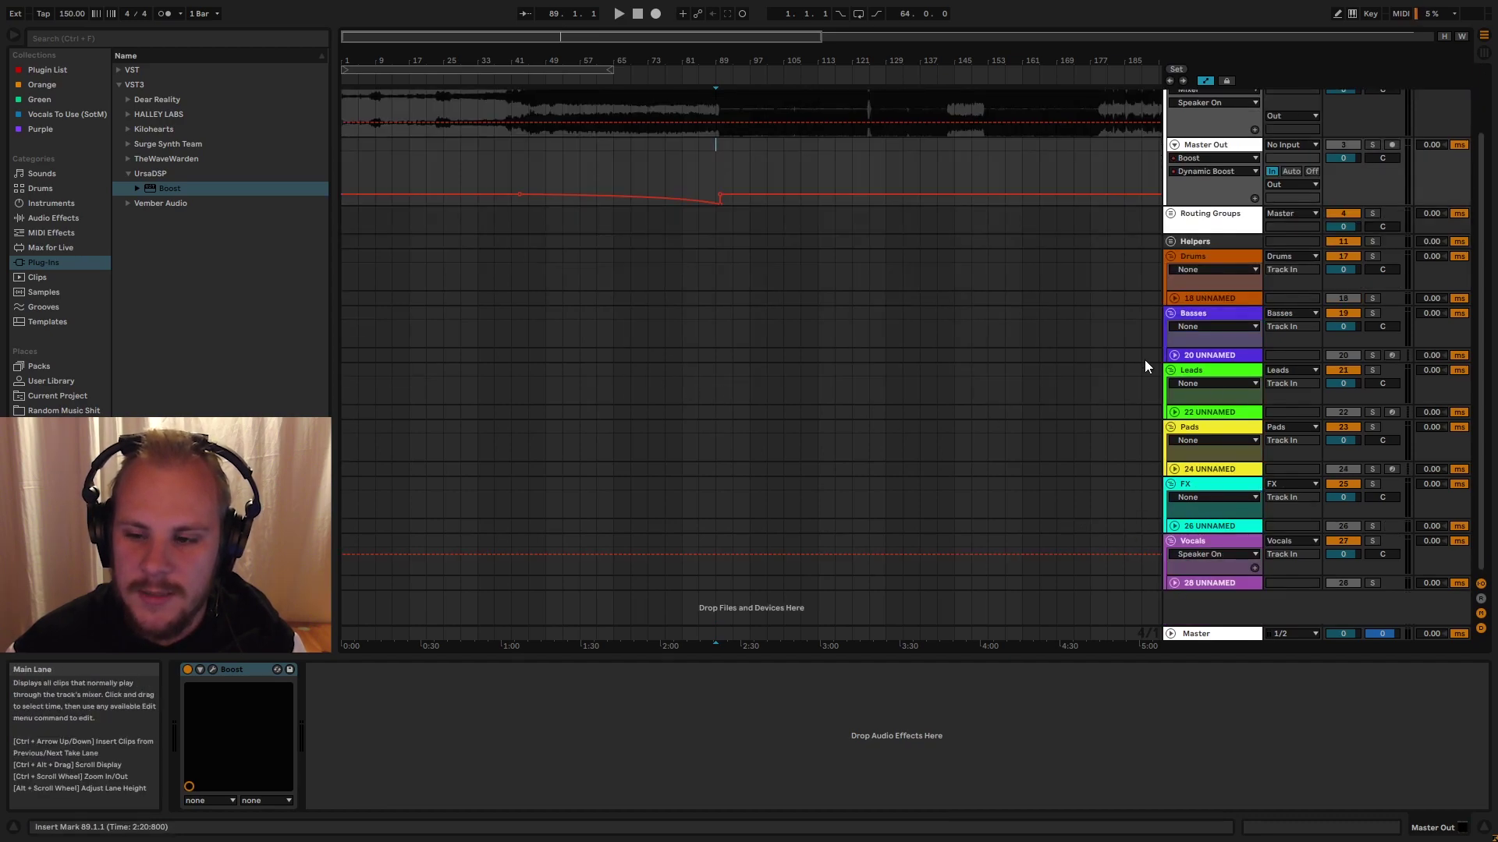
{"action": "scroll", "coordinate": [808, 395], "scroll_direction": "up", "scroll_amount": 1}
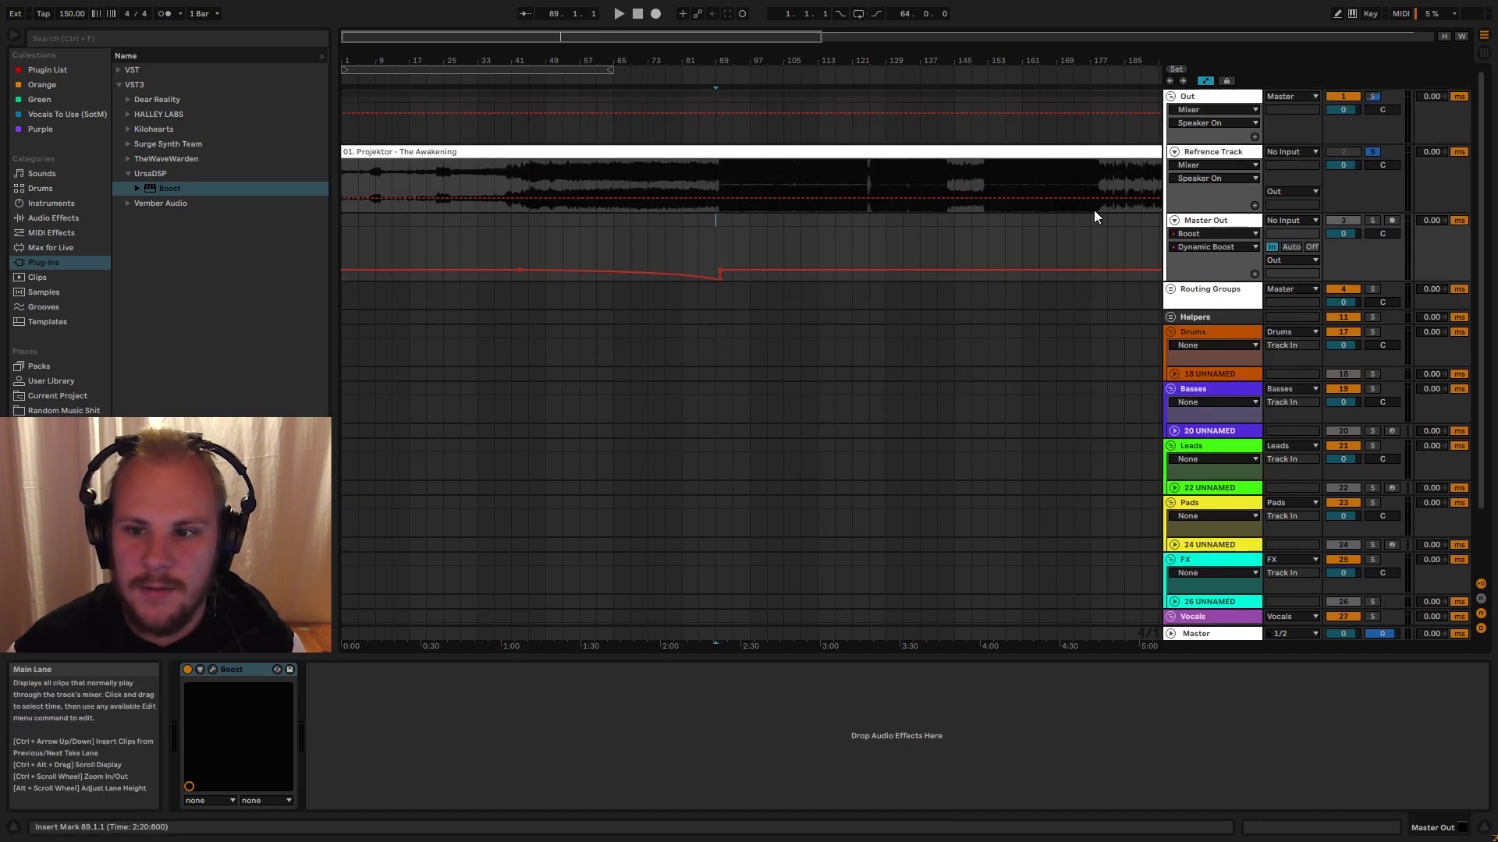
{"action": "left_click", "coordinate": [1170, 95]}
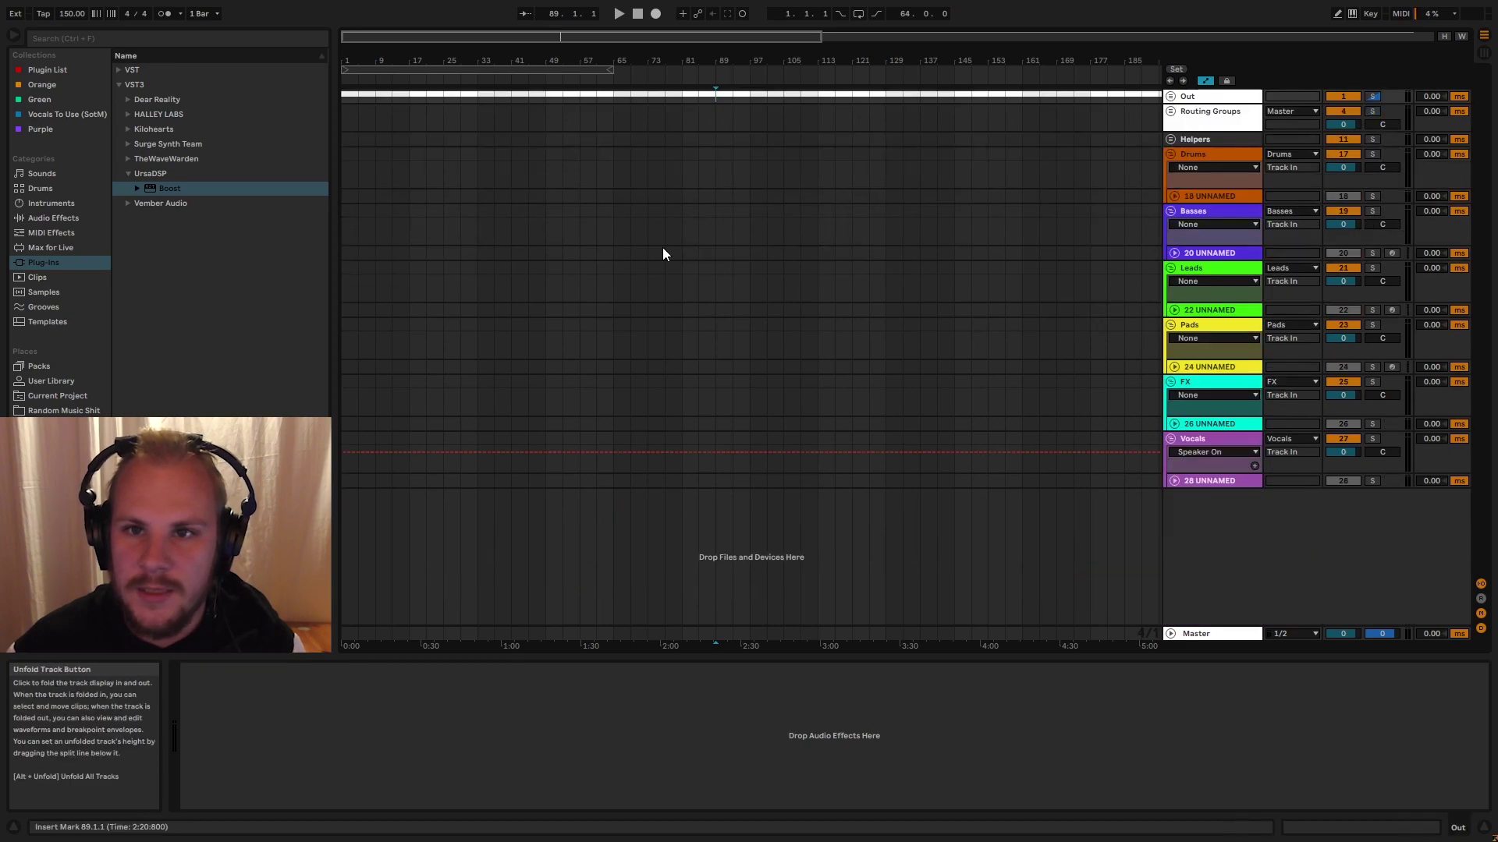
{"action": "left_click", "coordinate": [1170, 96]}
{"action": "left_click", "coordinate": [1174, 166]}
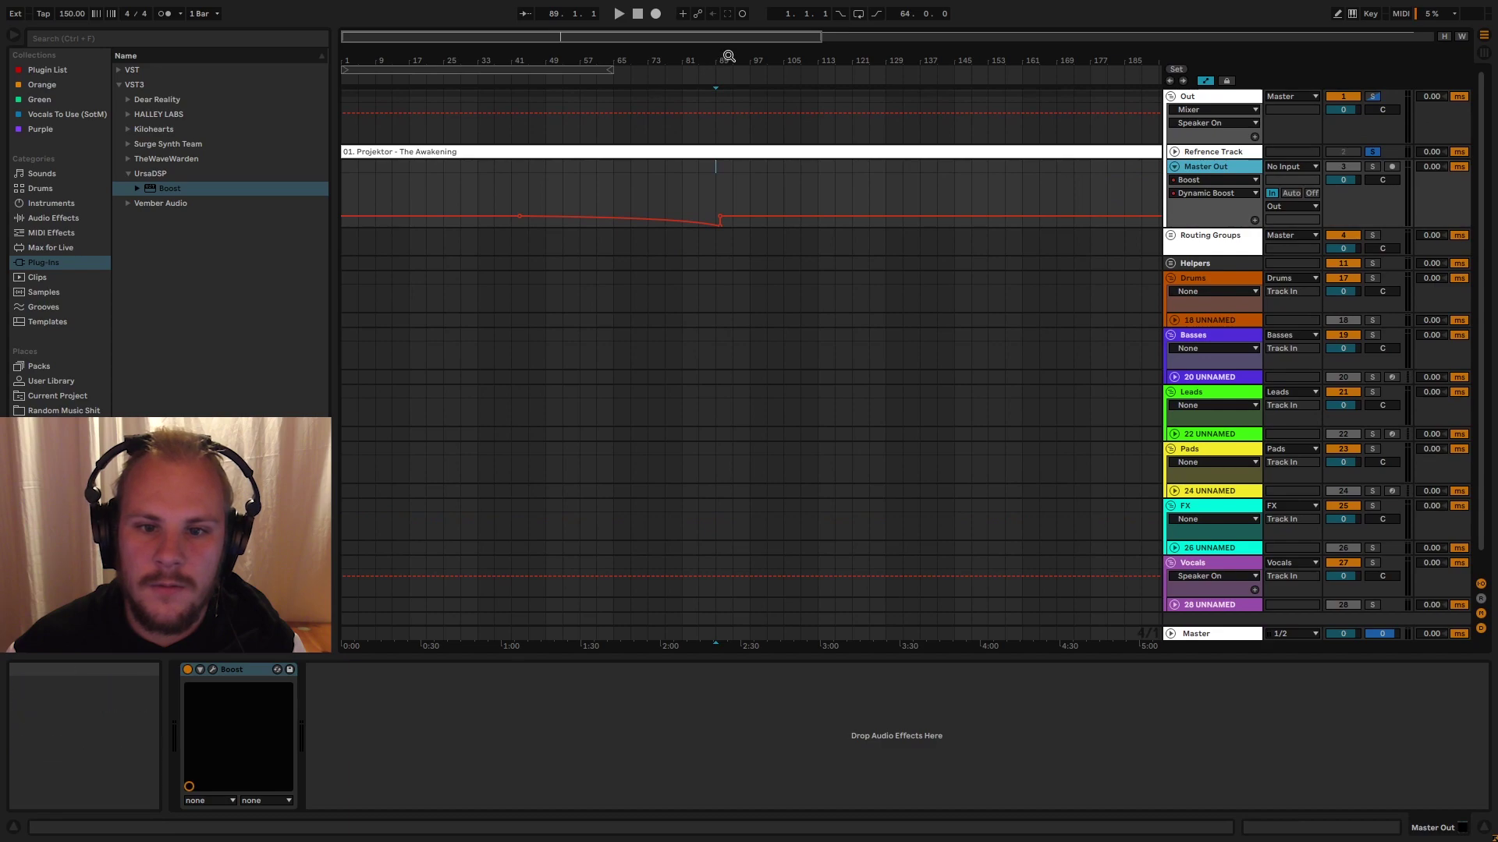
- Examine the jump in the Dynamic Boost automation around bar 90 on the Master Out track
{"action": "left_click_drag", "start_coordinate": [728, 57], "coordinate": [733, 139]}
{"action": "left_click_drag", "start_coordinate": [632, 203], "coordinate": [668, 203]}
{"action": "left_click", "coordinate": [644, 204]}
{"action": "left_click", "coordinate": [616, 197]}
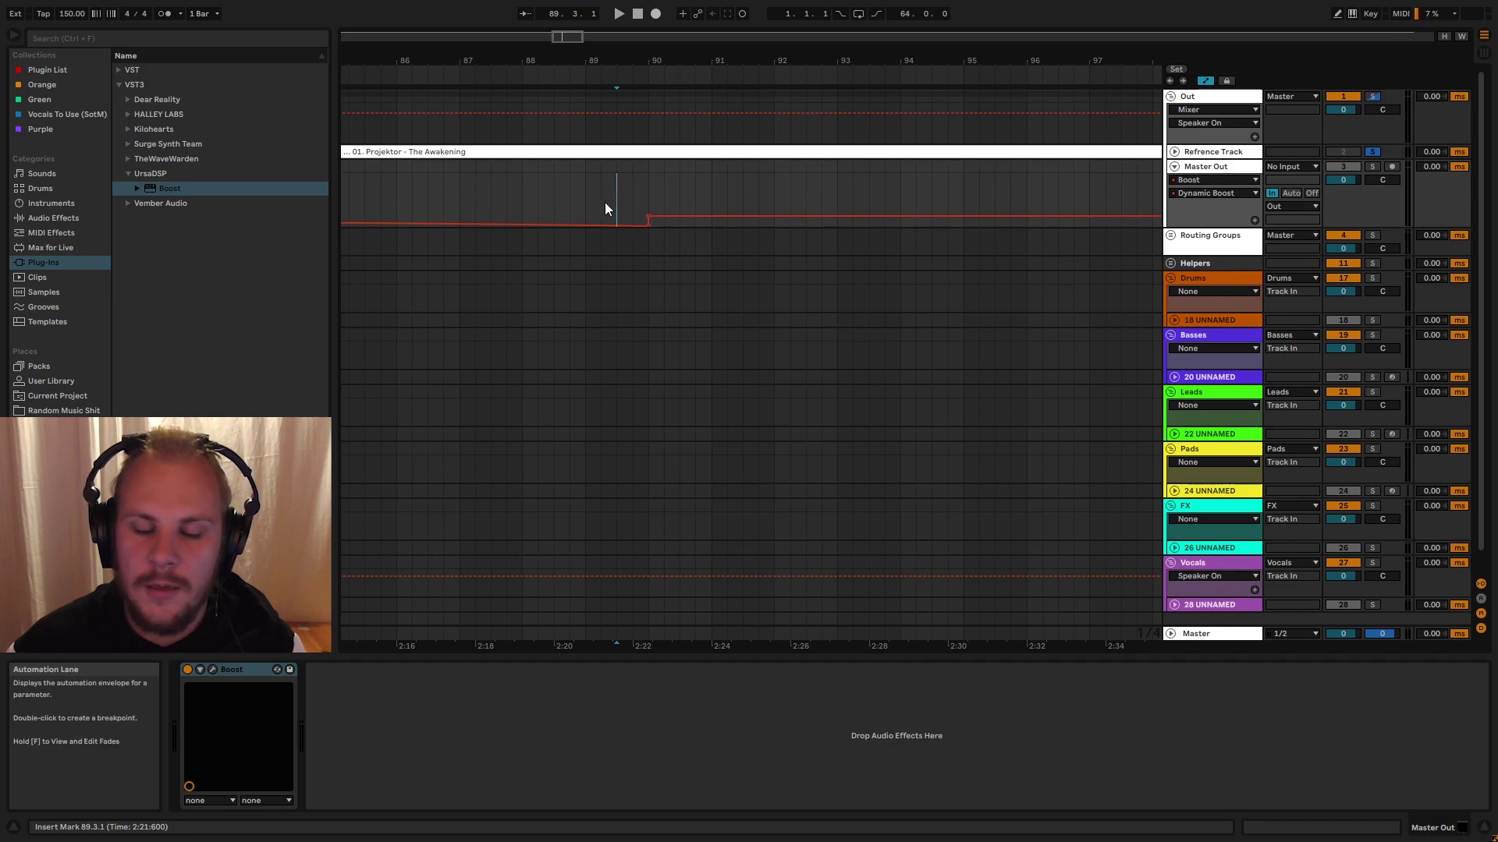
{"action": "left_click", "coordinate": [585, 200]}
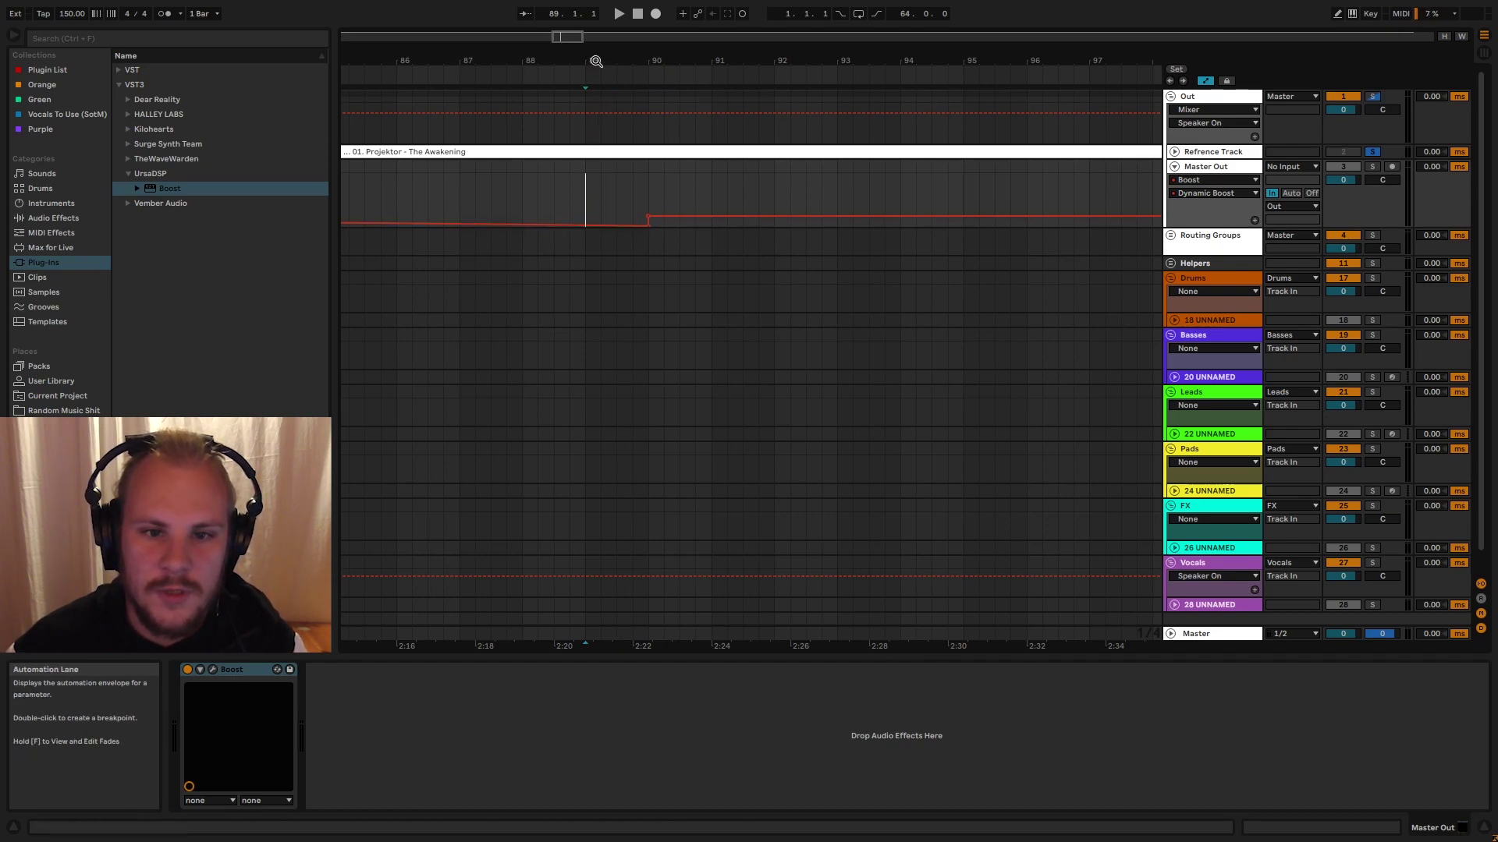
{"action": "left_click_drag", "start_coordinate": [596, 60], "coordinate": [845, 17]}
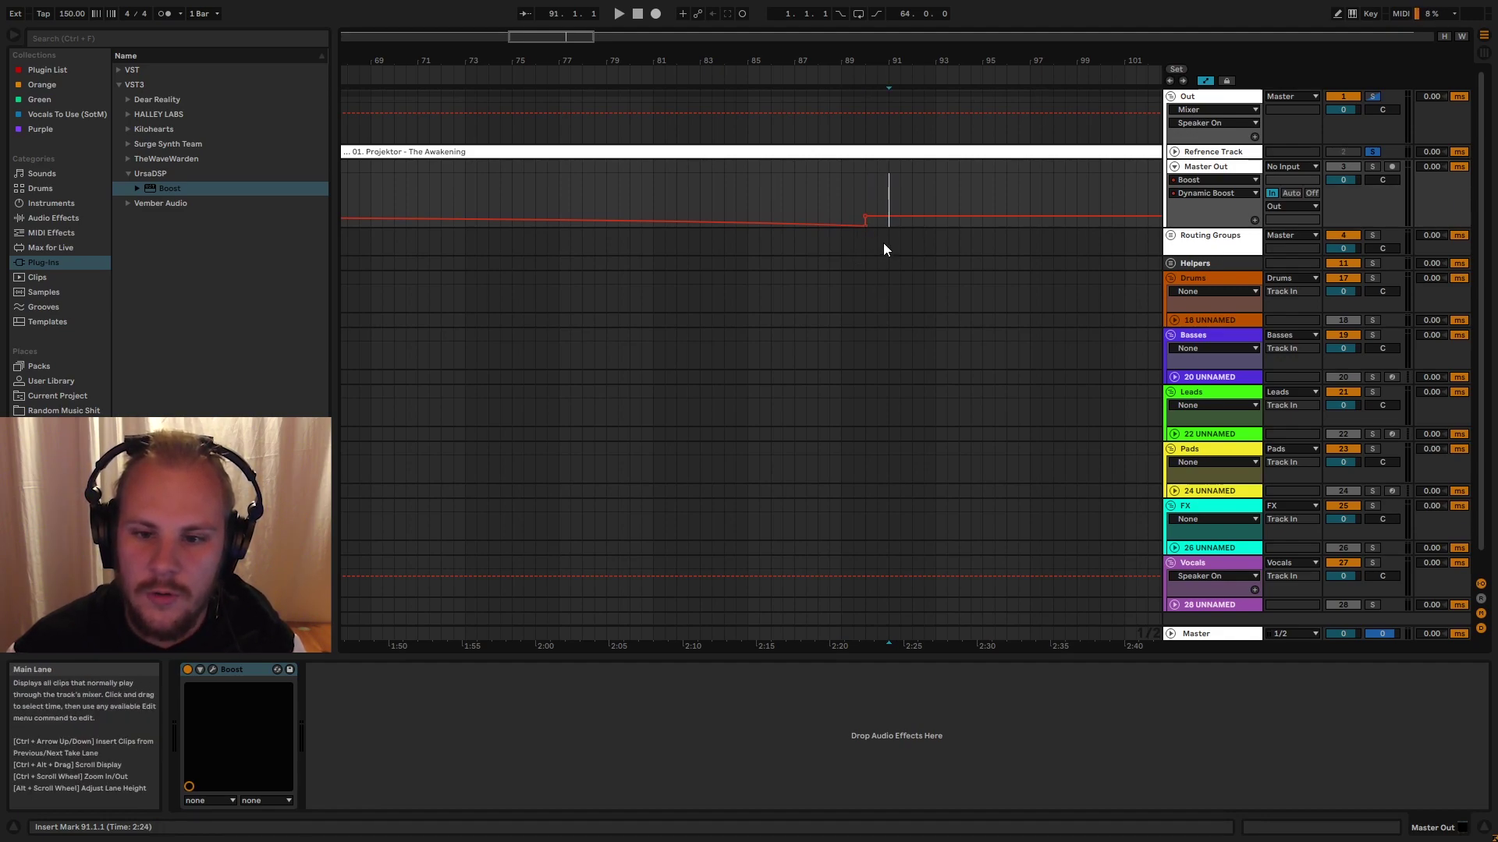
- Examine the Dynamic Boost dip by selecting bars 89 to 90 on the Master Out track, then view the whole automation curve
{"action": "left_click_drag", "start_coordinate": [866, 266], "coordinate": [889, 262]}
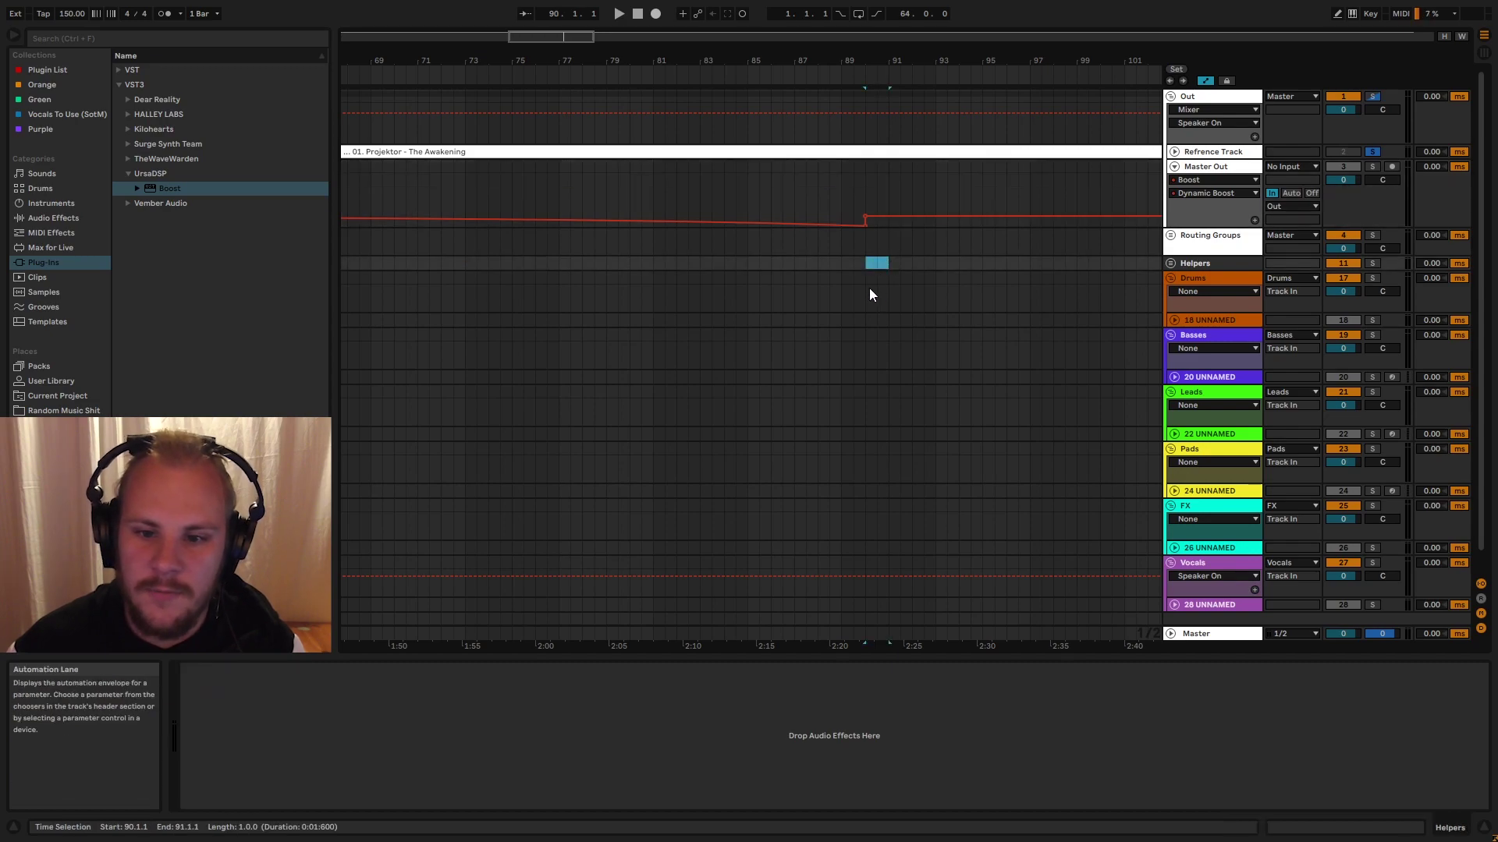
{"action": "key", "text": "Down"}
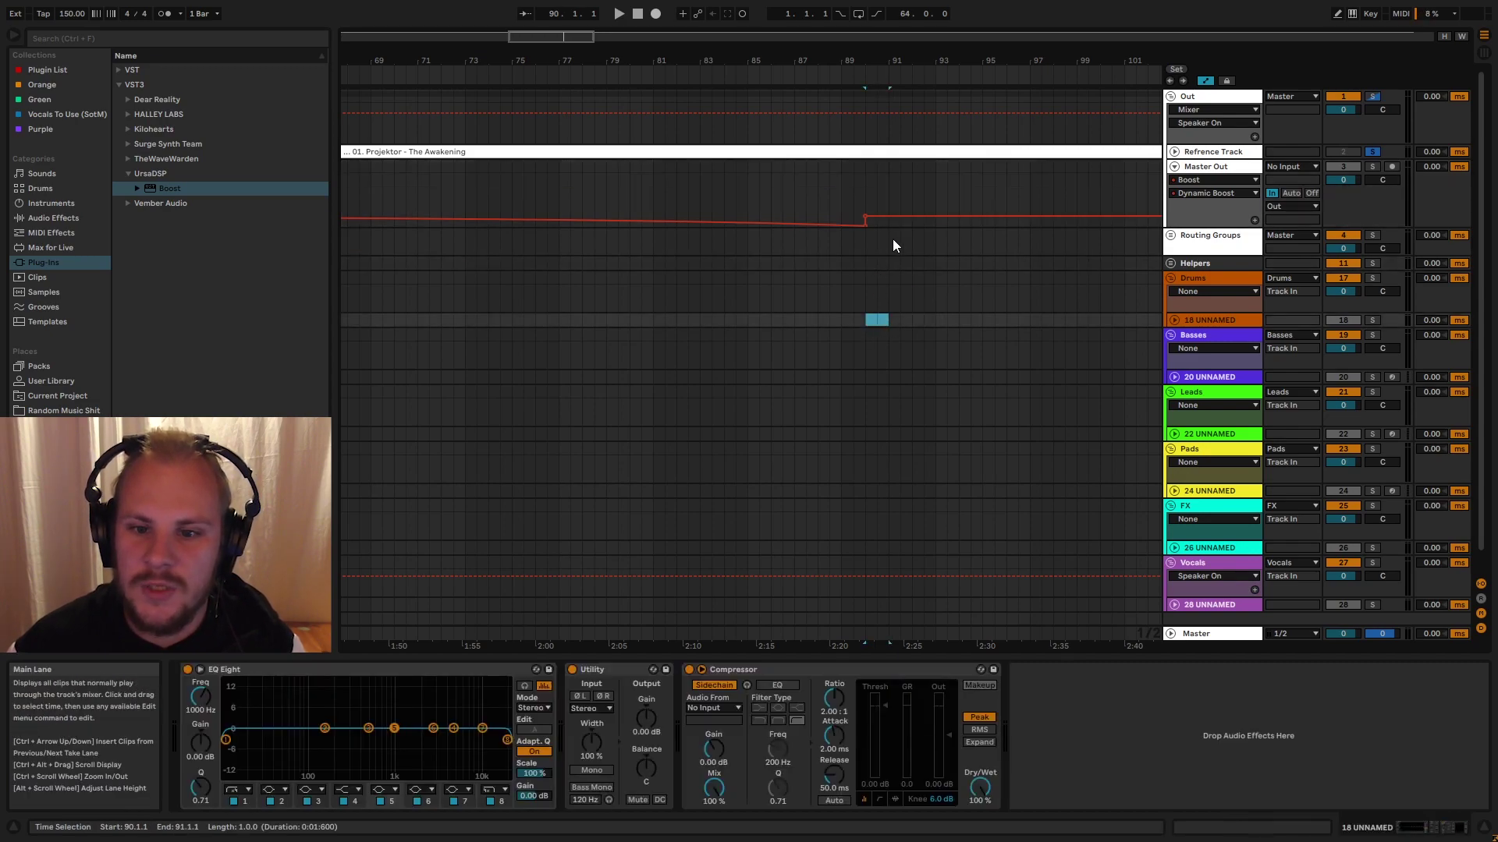
{"action": "left_click_drag", "start_coordinate": [840, 204], "coordinate": [861, 203]}
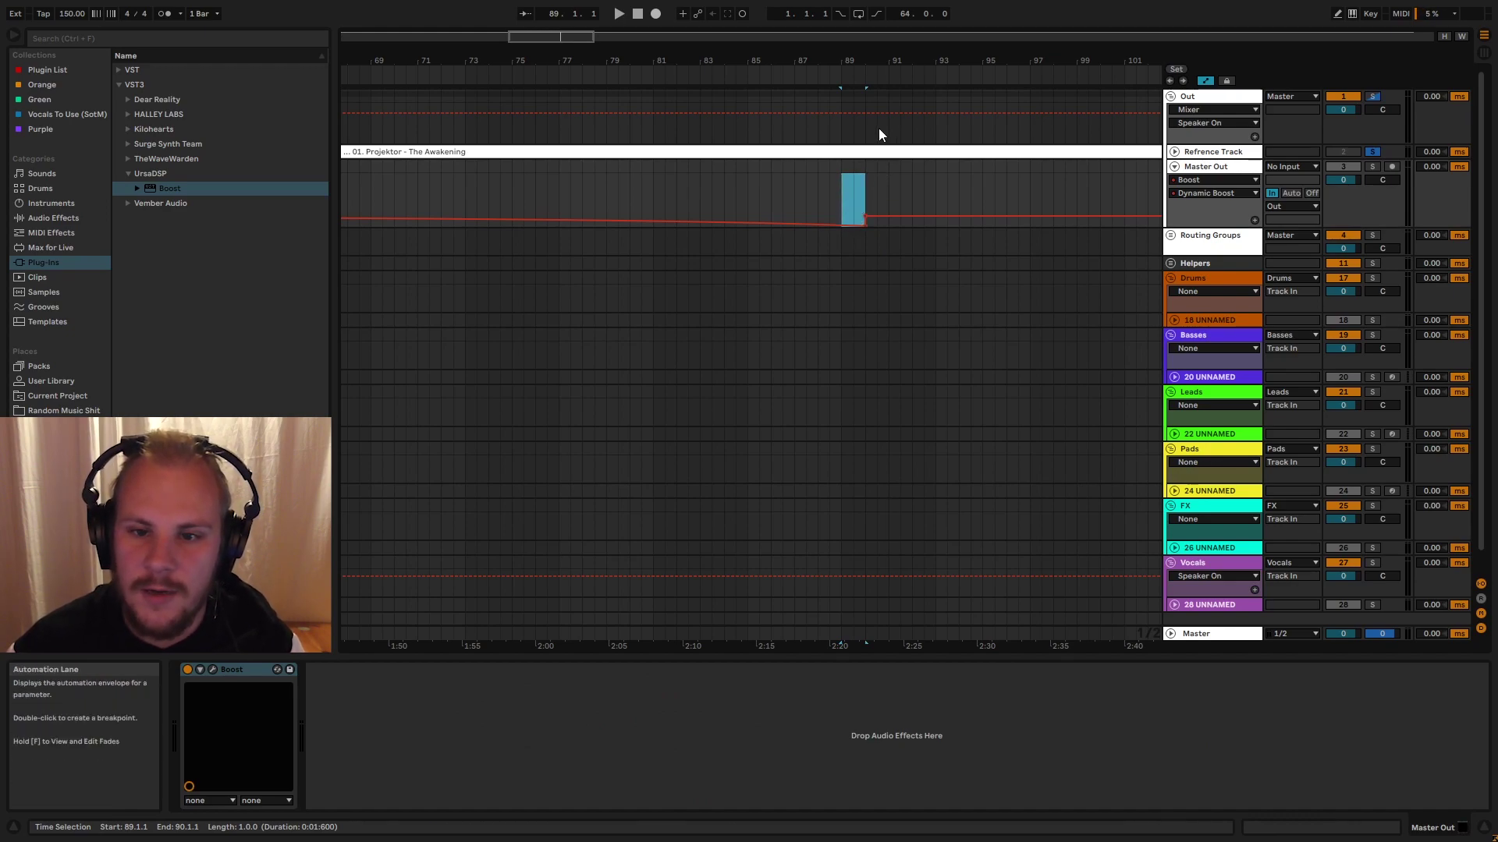
{"action": "left_click_drag", "start_coordinate": [862, 60], "coordinate": [981, 15]}
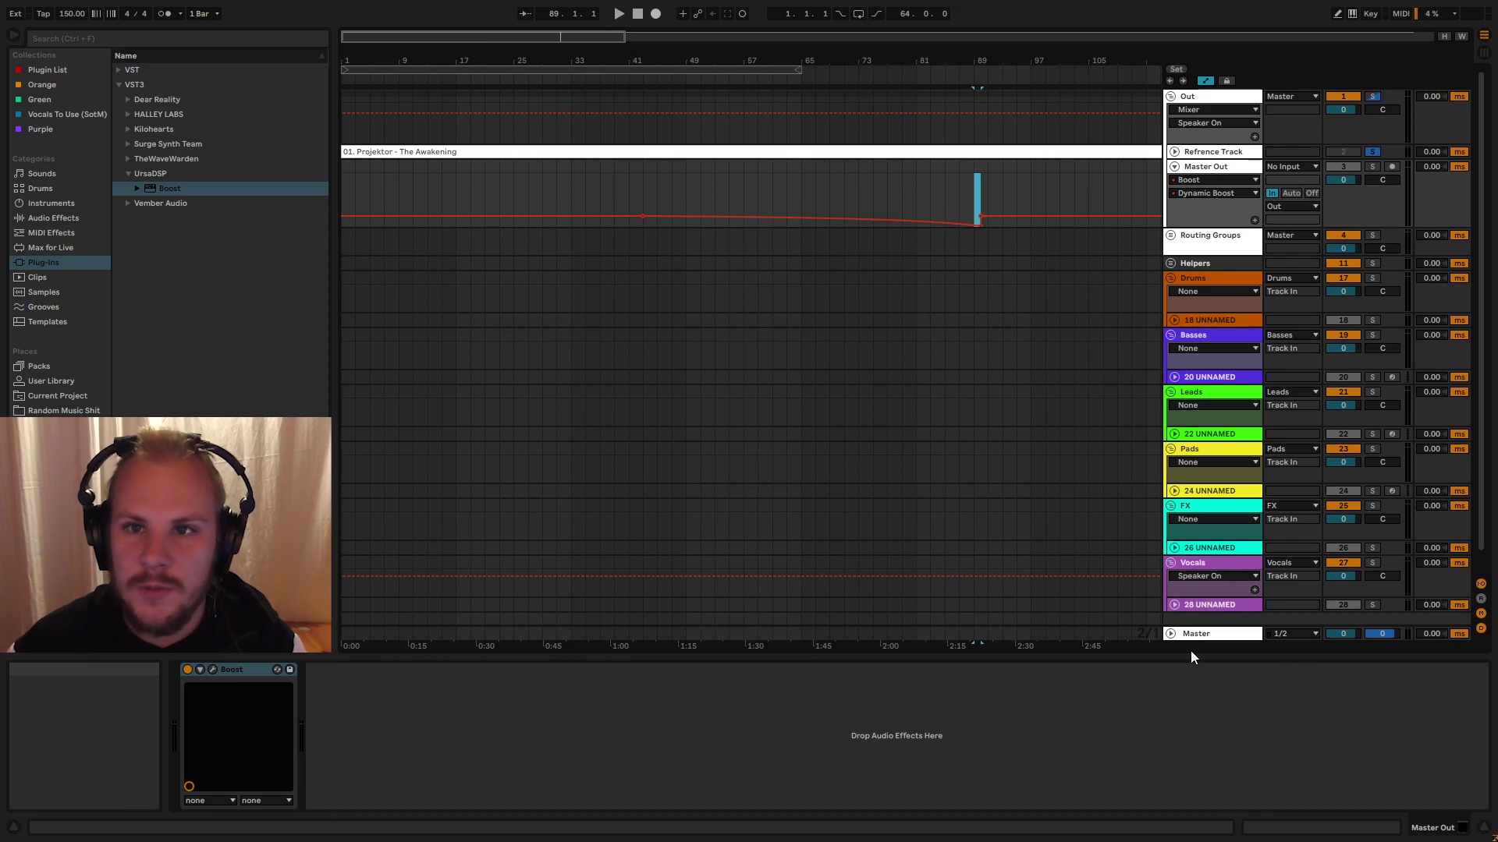
- Fold the Master Out track and the Out group, look through the tracks inside Routing Groups, then reopen the Out group
{"action": "left_click", "coordinate": [1174, 167]}
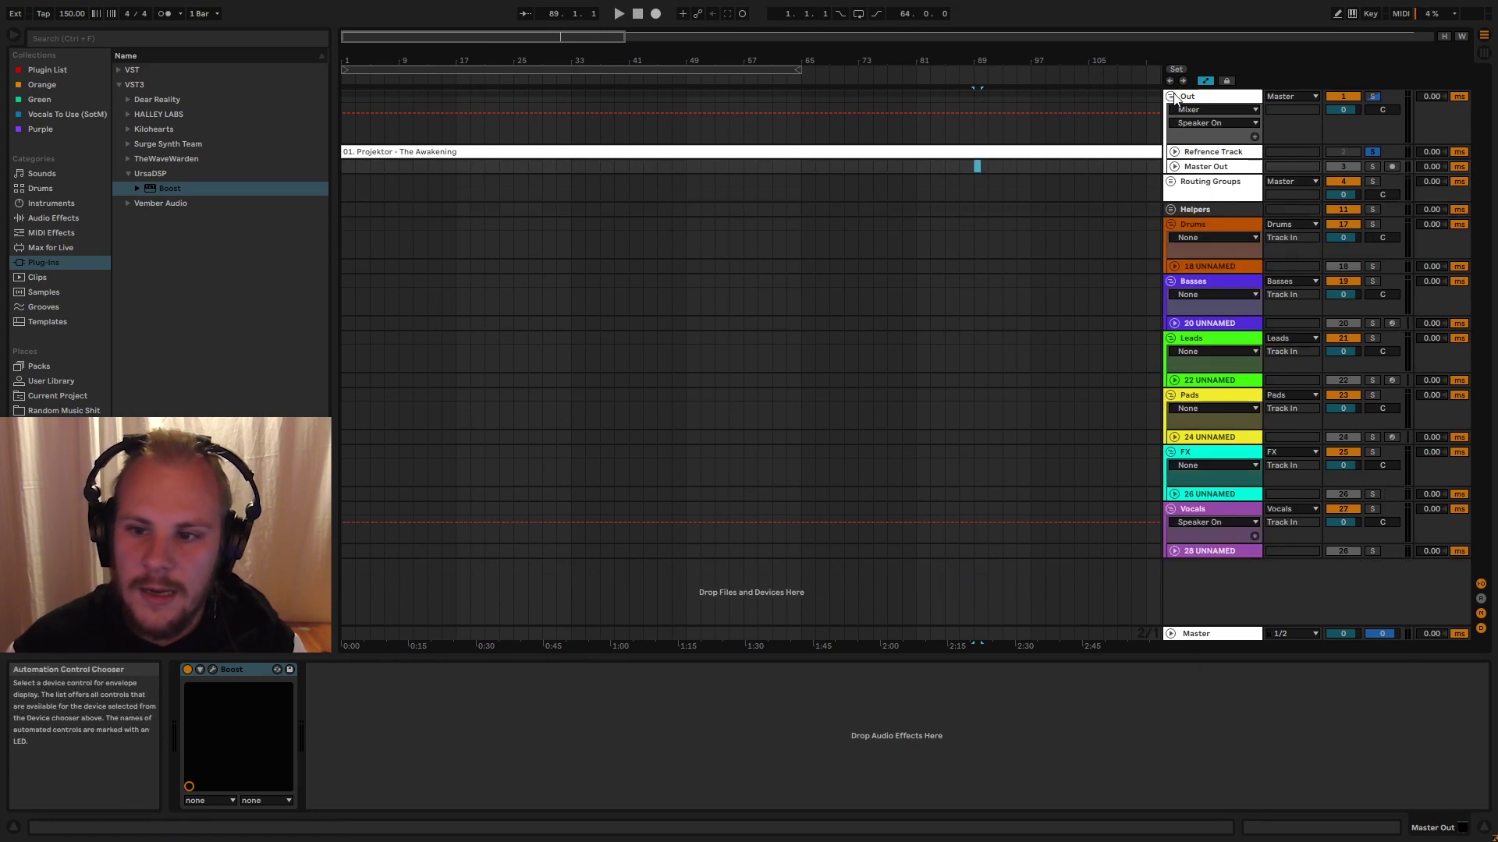
{"action": "left_click", "coordinate": [1171, 95]}
{"action": "left_click", "coordinate": [1169, 110]}
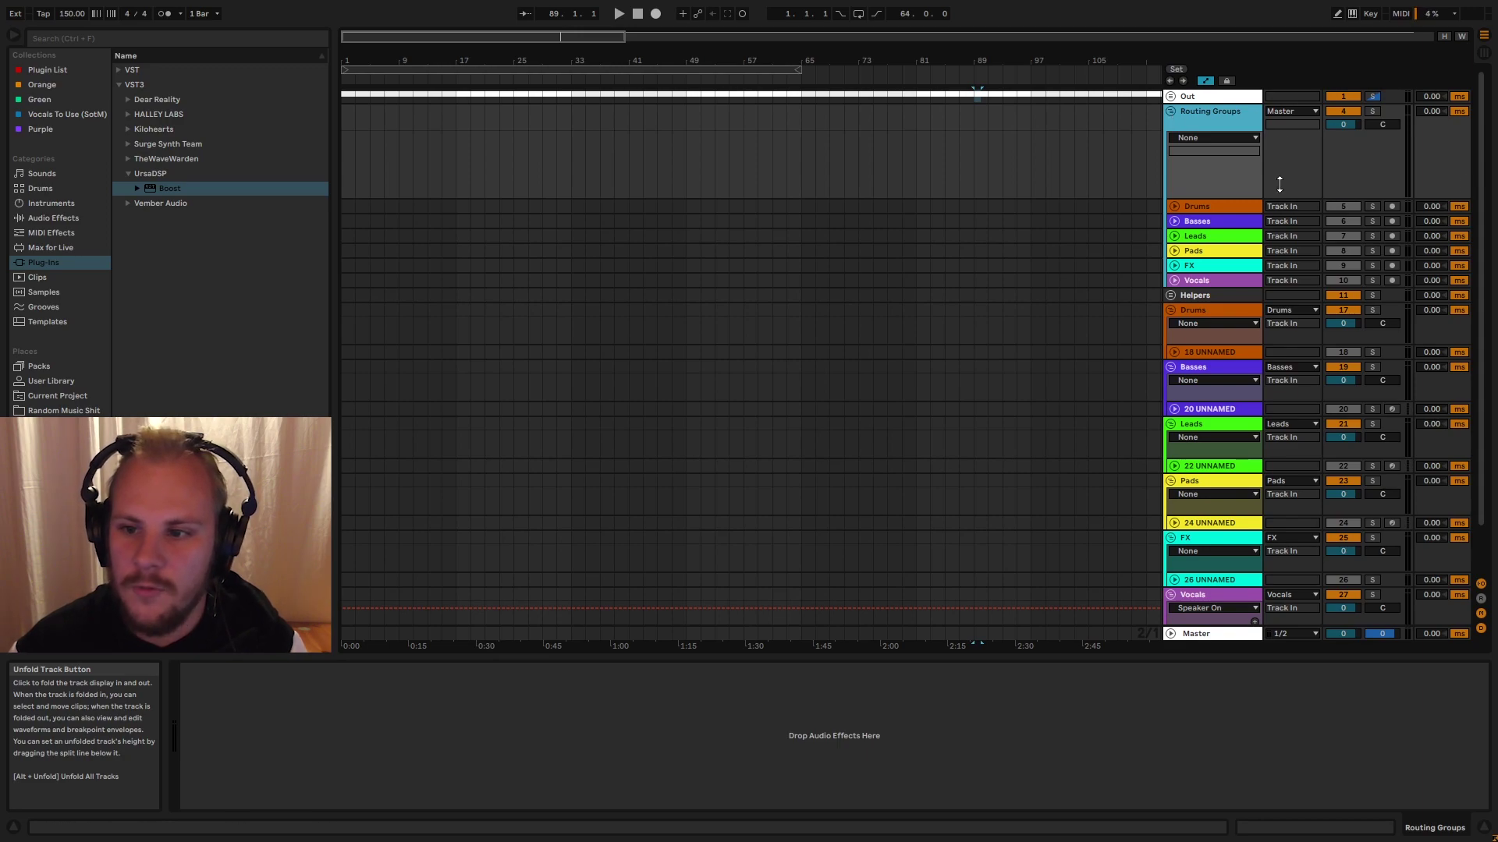
{"action": "left_click", "coordinate": [1170, 111]}
{"action": "left_click", "coordinate": [1170, 96]}
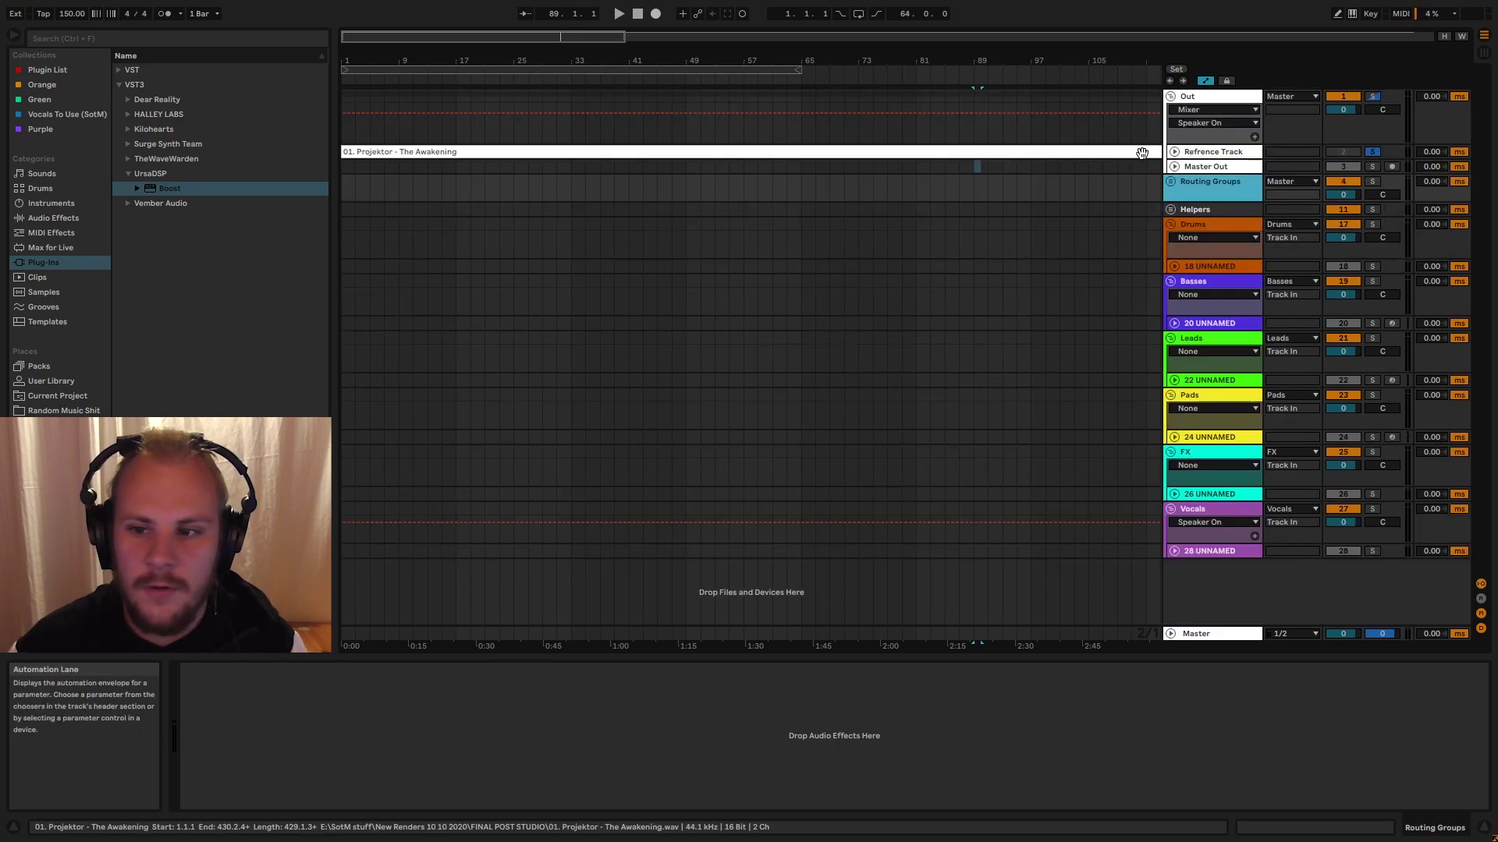
- Unfold the Master Out track, clear its Dynamic Boost automation and delete the Boost plug-in
{"action": "left_click", "coordinate": [1174, 166]}
{"action": "left_click", "coordinate": [1198, 167]}
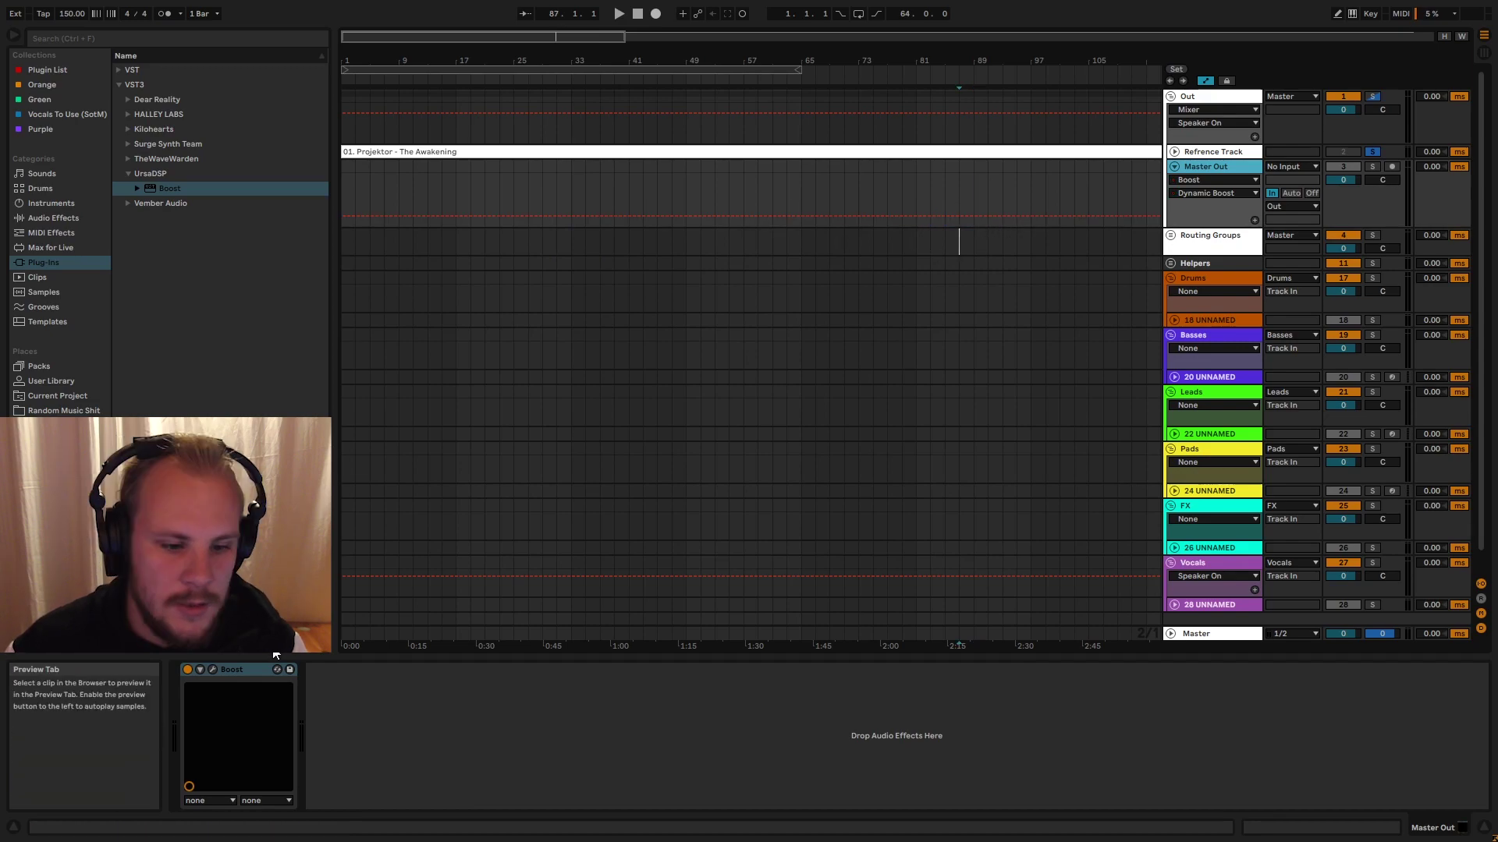
{"action": "left_click", "coordinate": [250, 664]}
{"action": "key", "text": "Delete"}
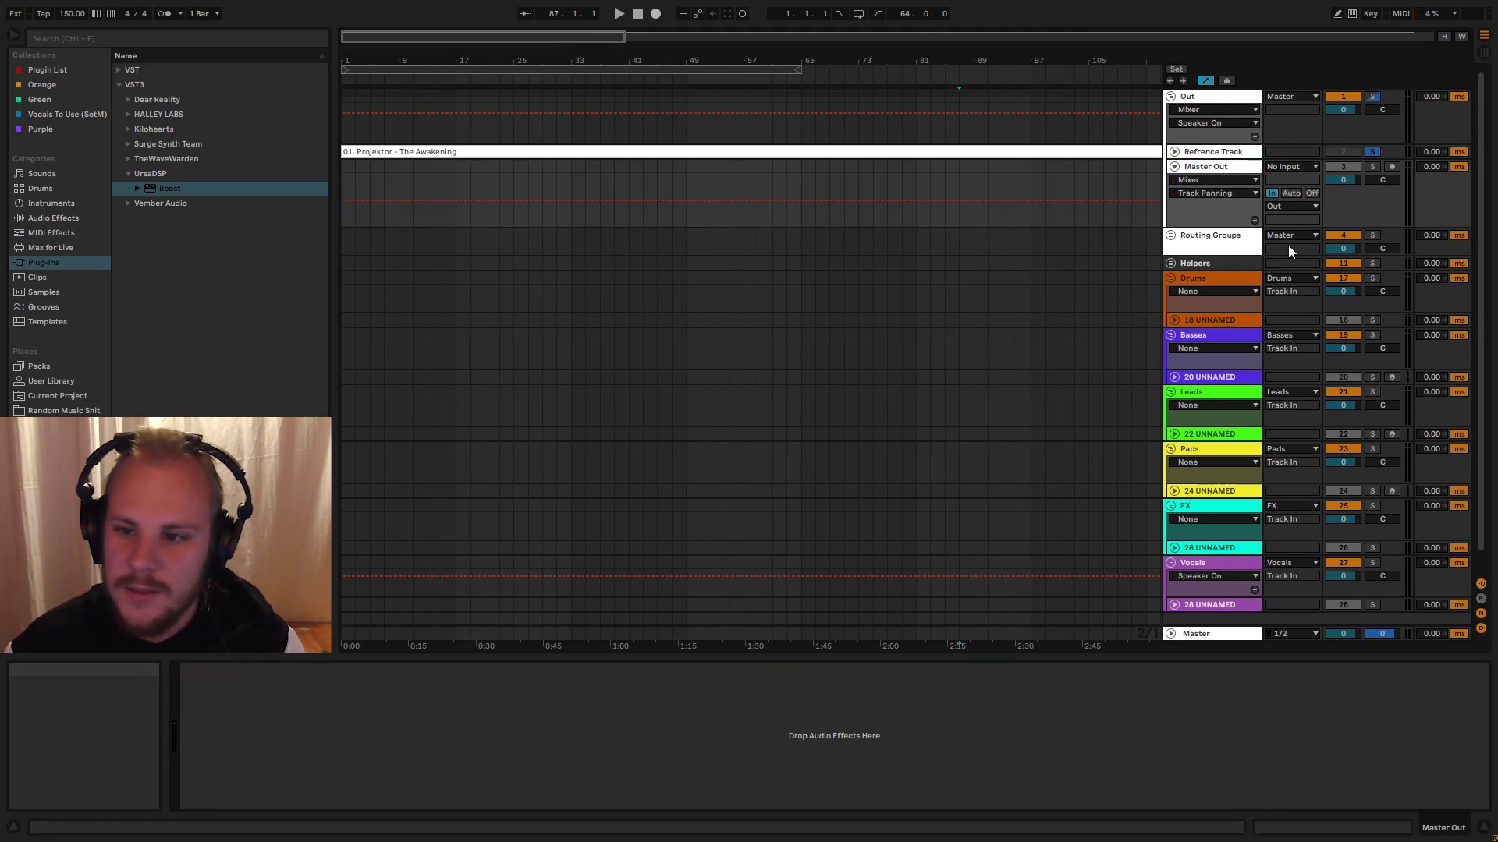
- Compare the Master Out track's device chain with the analyzer devices on the Master track
{"action": "left_click", "coordinate": [1195, 166]}
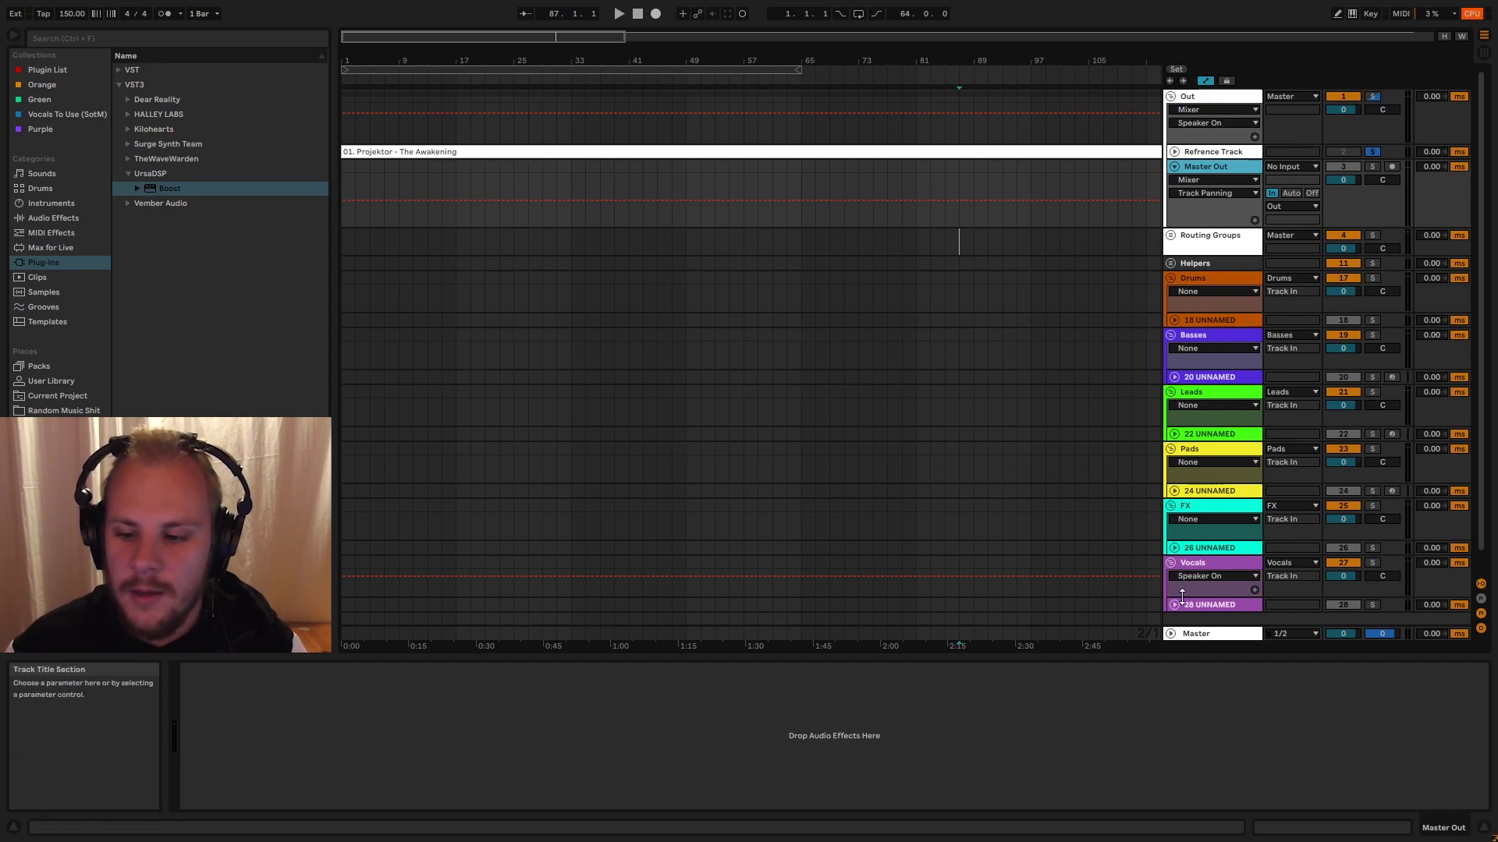
{"action": "left_click", "coordinate": [1221, 635]}
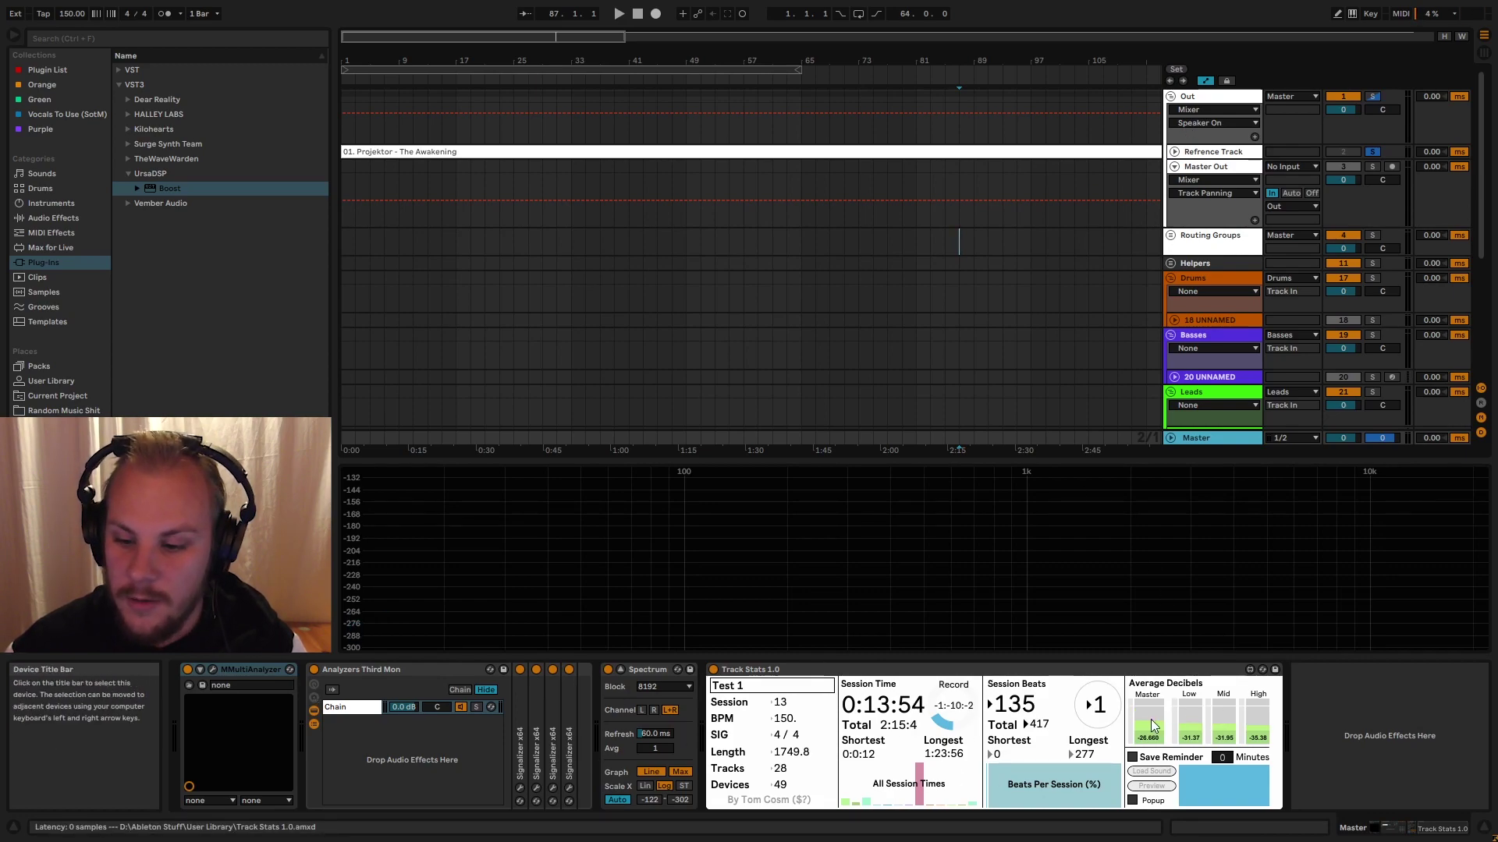
{"action": "left_click", "coordinate": [1221, 173]}
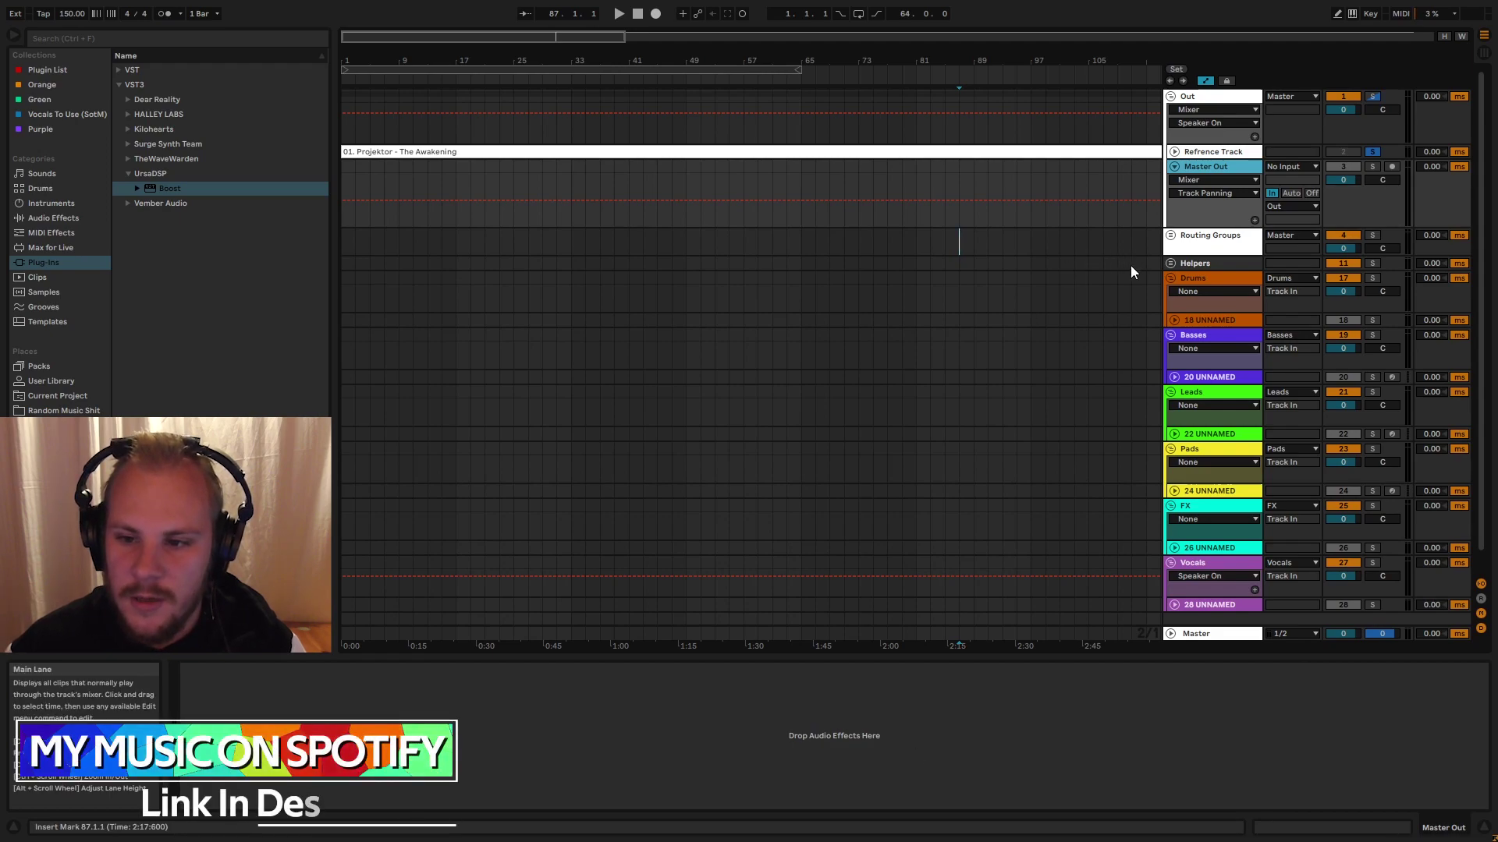
- Expand Routing Groups to compare its tracks with the Master Out track, then collapse the group again
{"action": "left_click", "coordinate": [1203, 239]}
{"action": "scroll", "coordinate": [1008, 273], "scroll_direction": "down", "scroll_amount": 1}
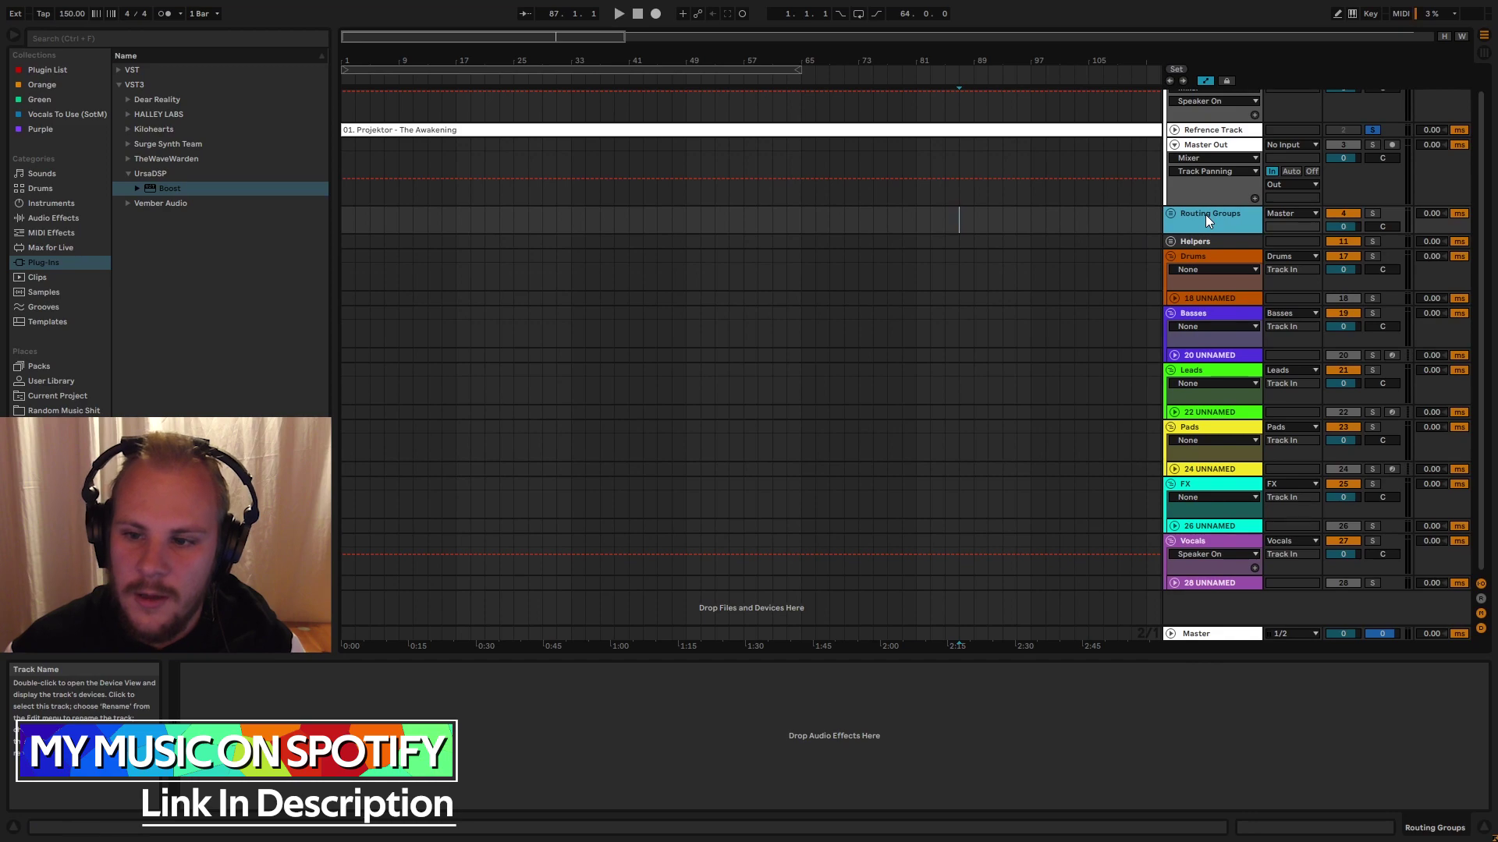
{"action": "left_click", "coordinate": [1171, 213]}
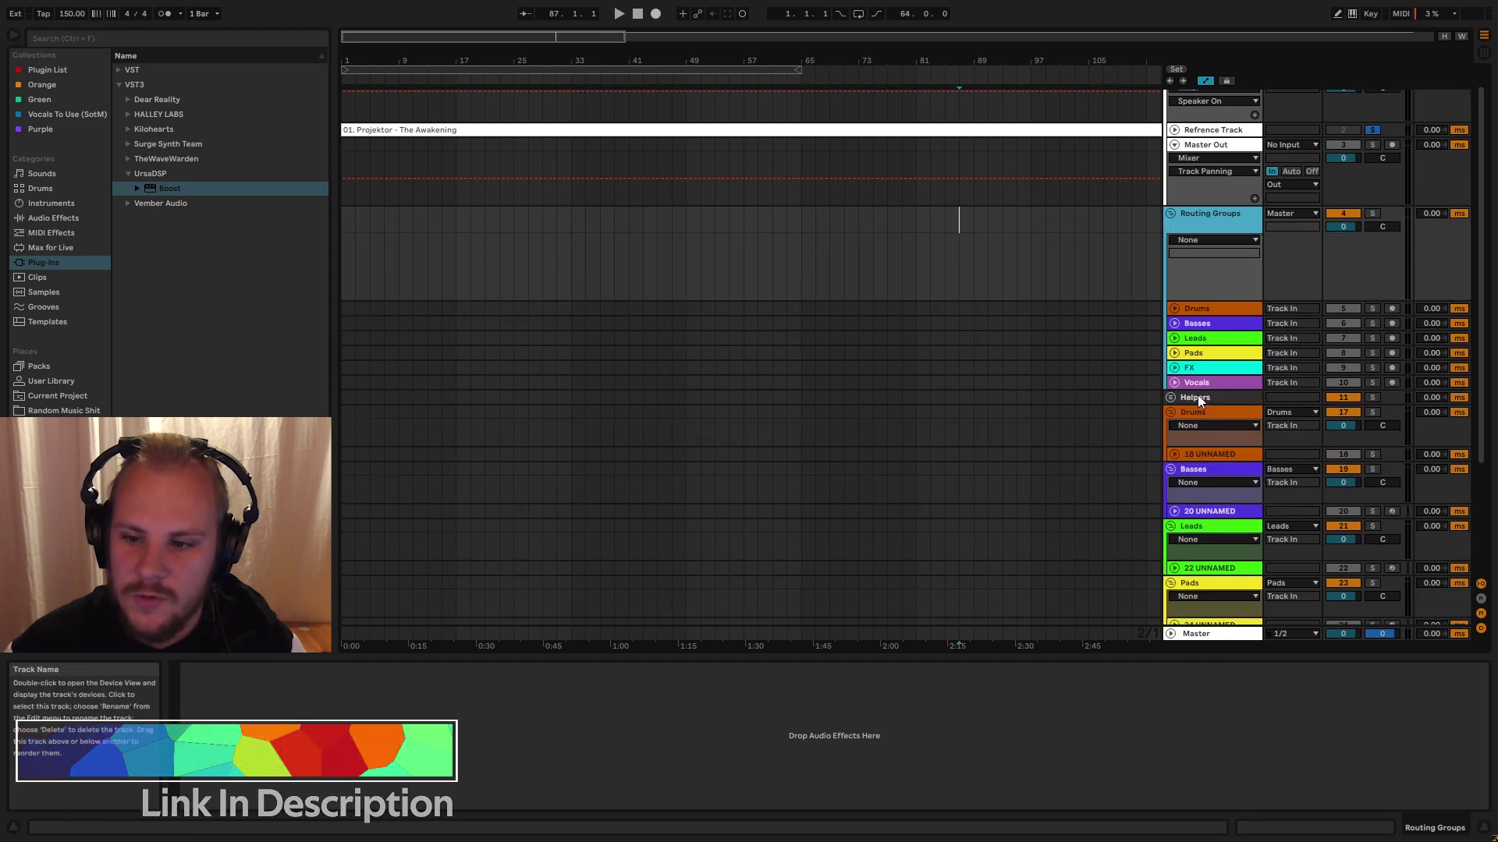
{"action": "left_click", "coordinate": [1231, 146]}
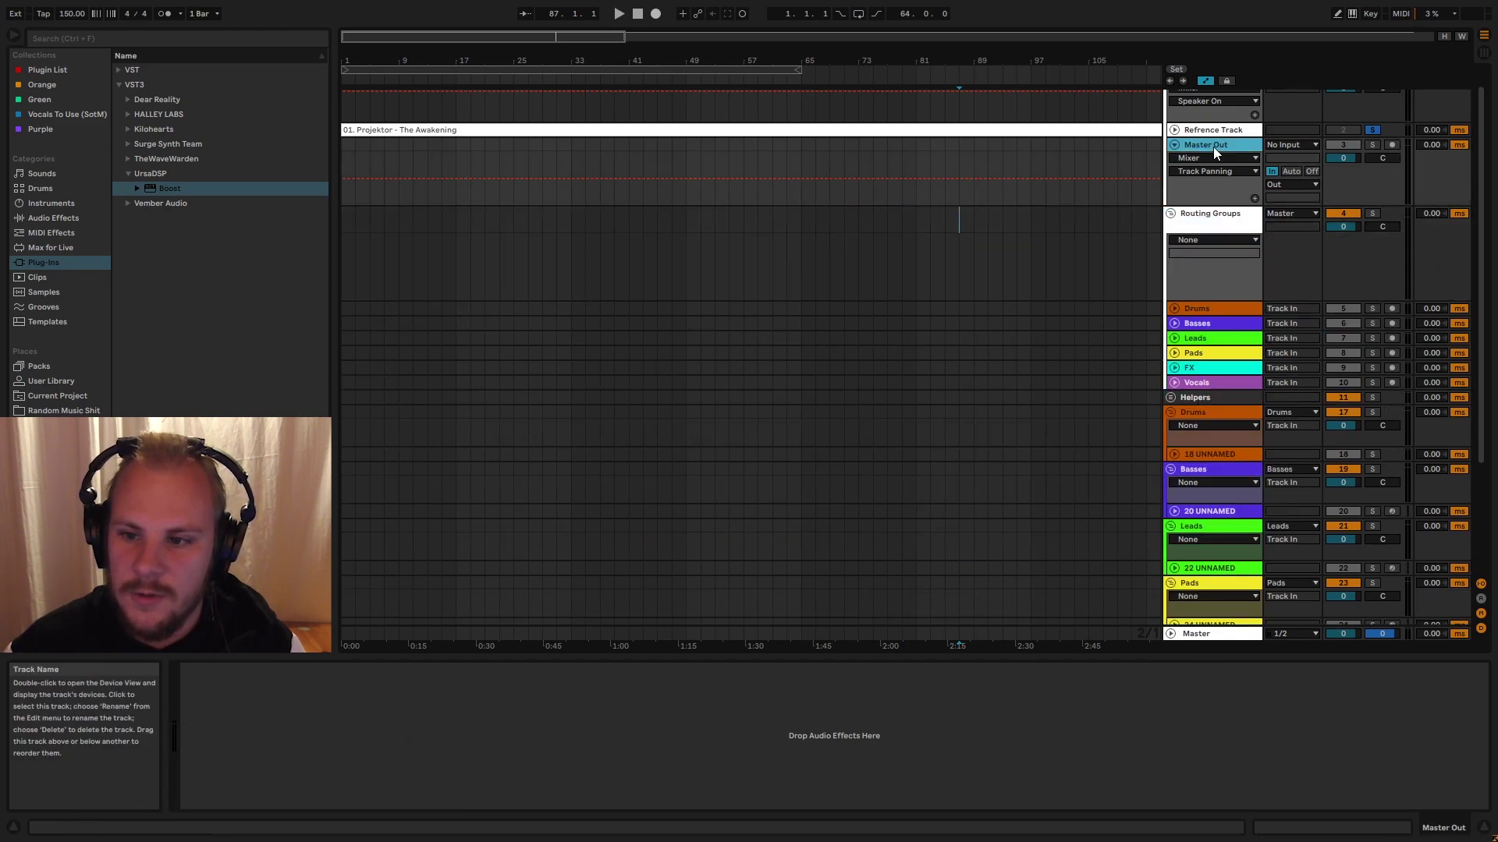
{"action": "left_click", "coordinate": [1171, 213]}
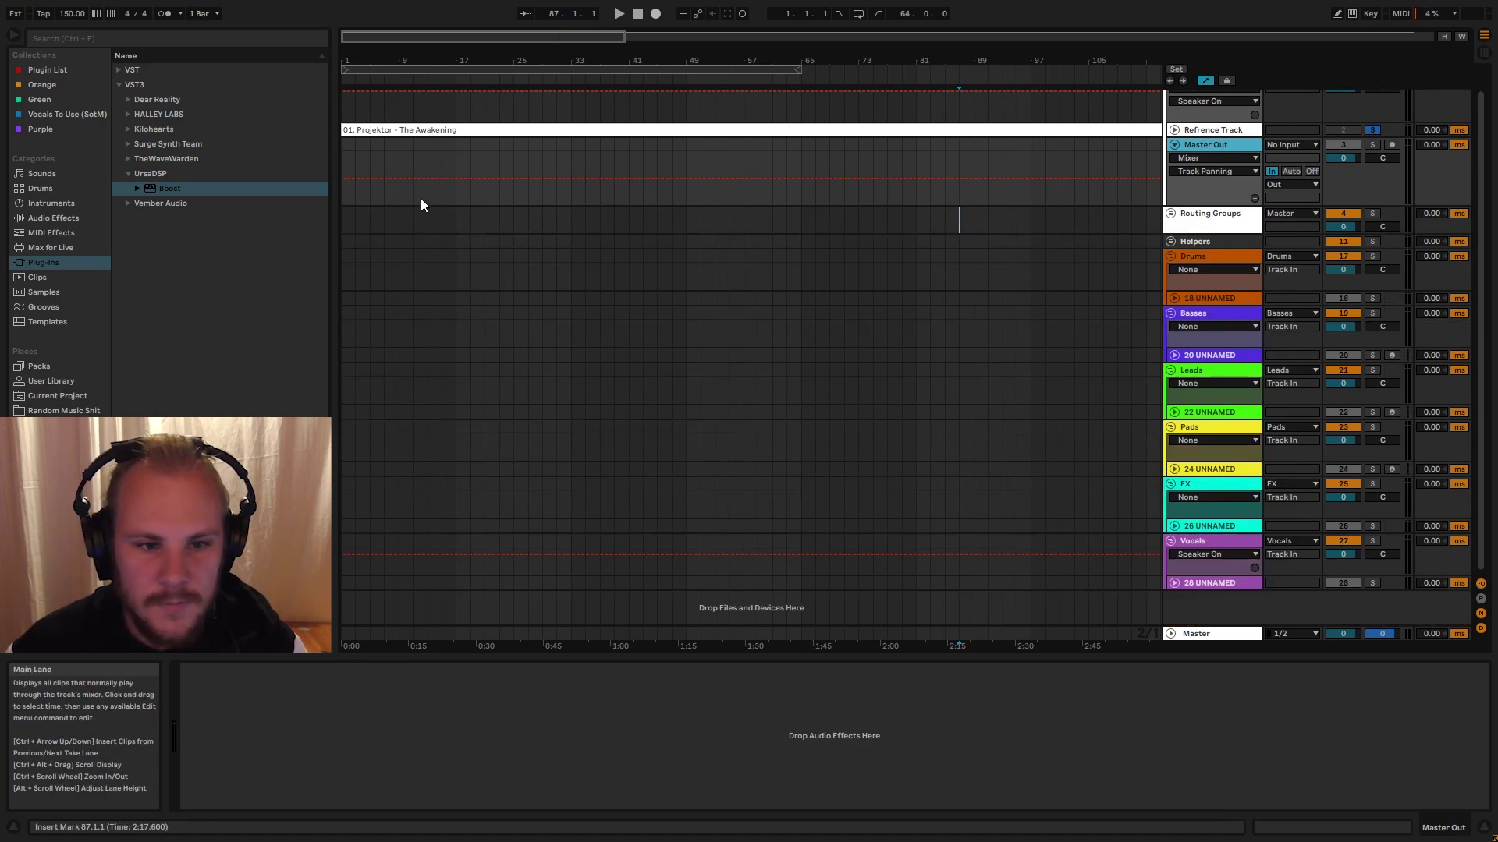
- Unfold the Refrence Track and view the waveform of the Projektor - The Awakening clip up to about bar 150
{"action": "left_click_drag", "start_coordinate": [473, 61], "coordinate": [484, 64]}
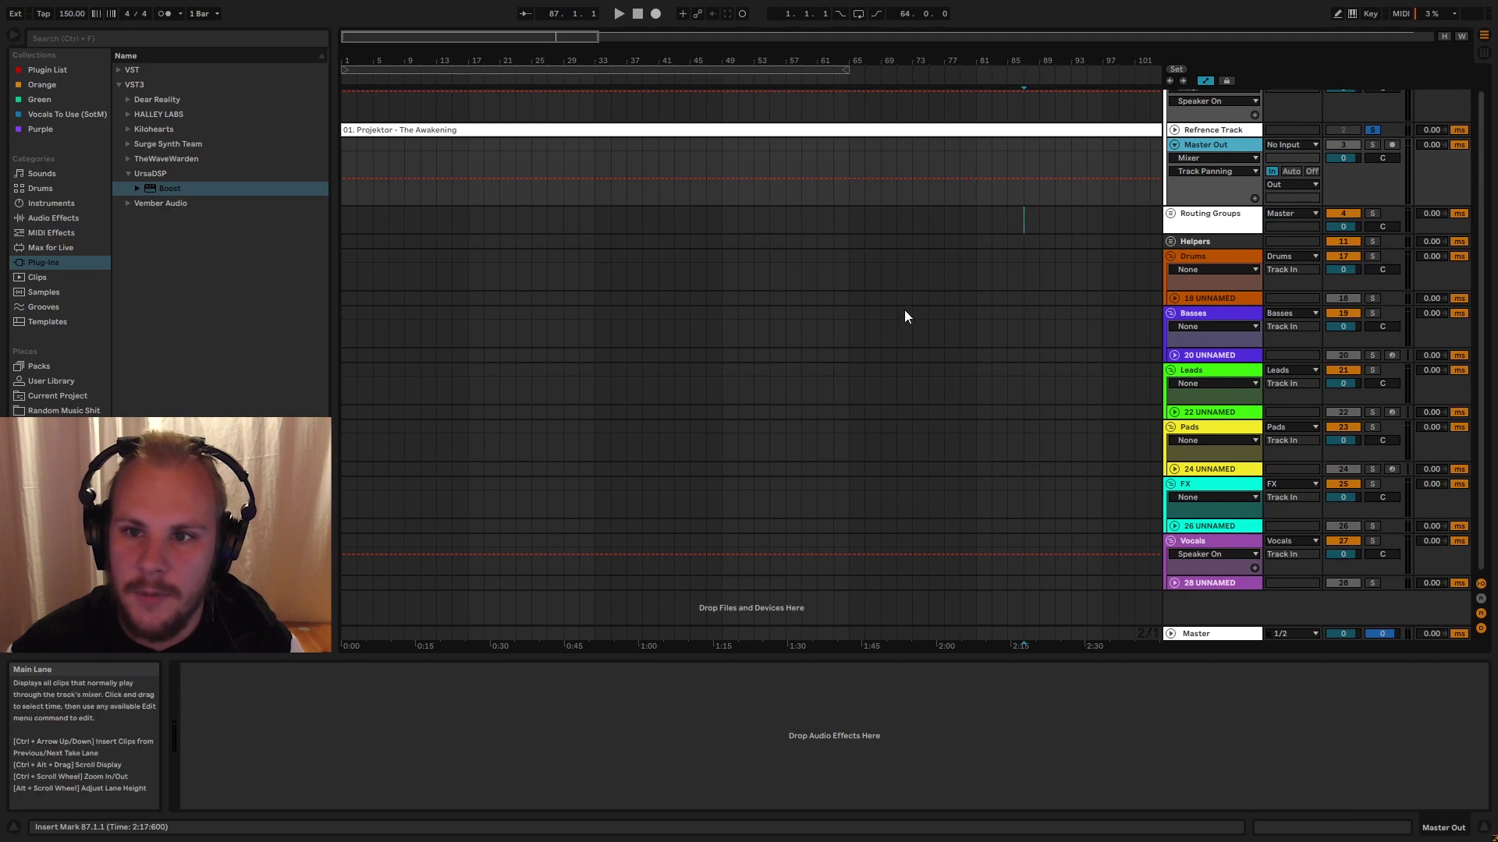
{"action": "left_click", "coordinate": [1174, 130]}
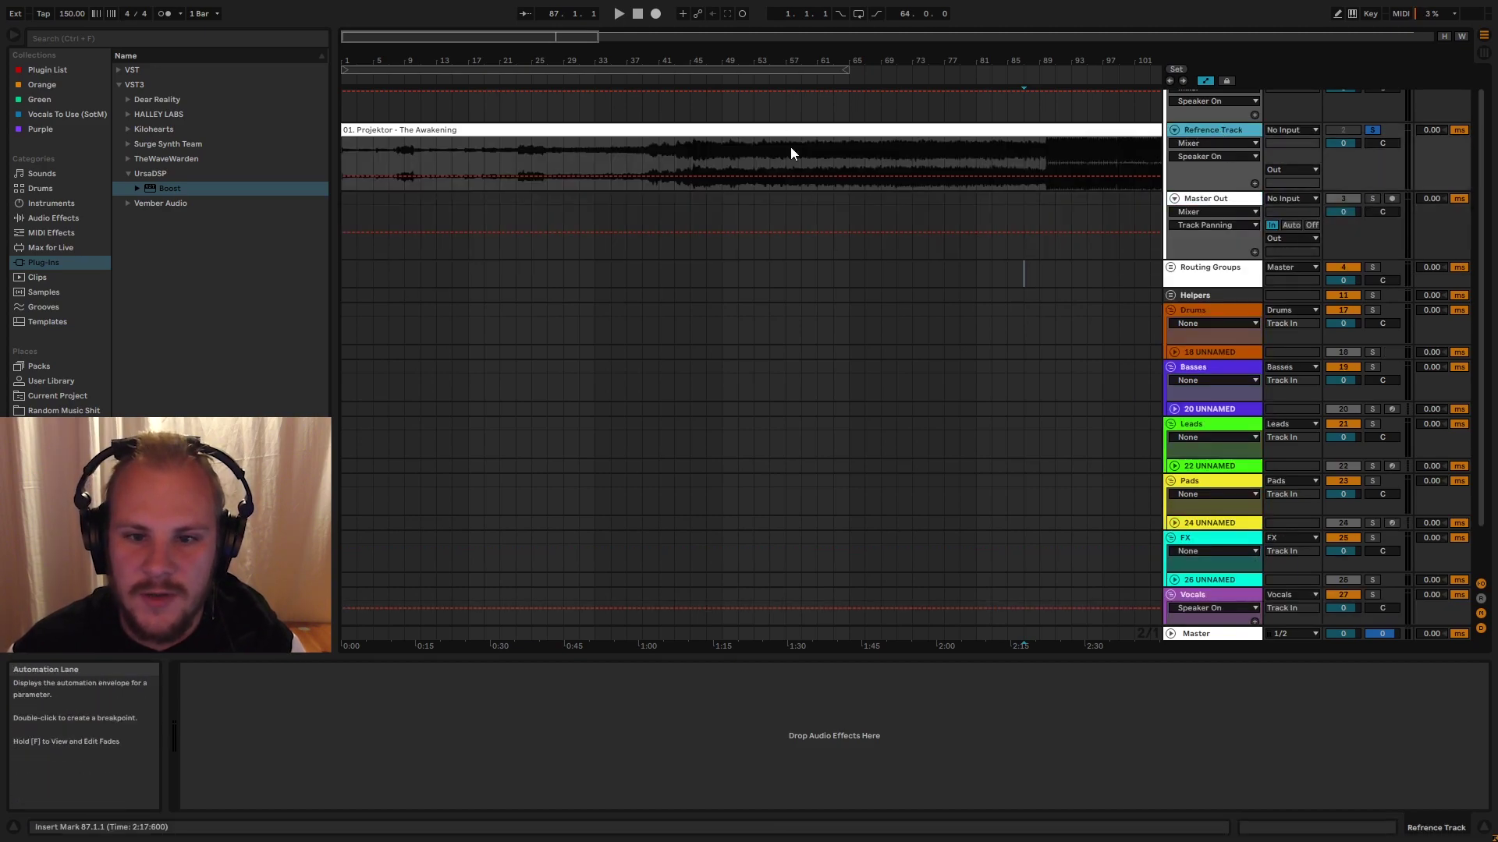
{"action": "left_click_drag", "start_coordinate": [765, 61], "coordinate": [766, 31]}
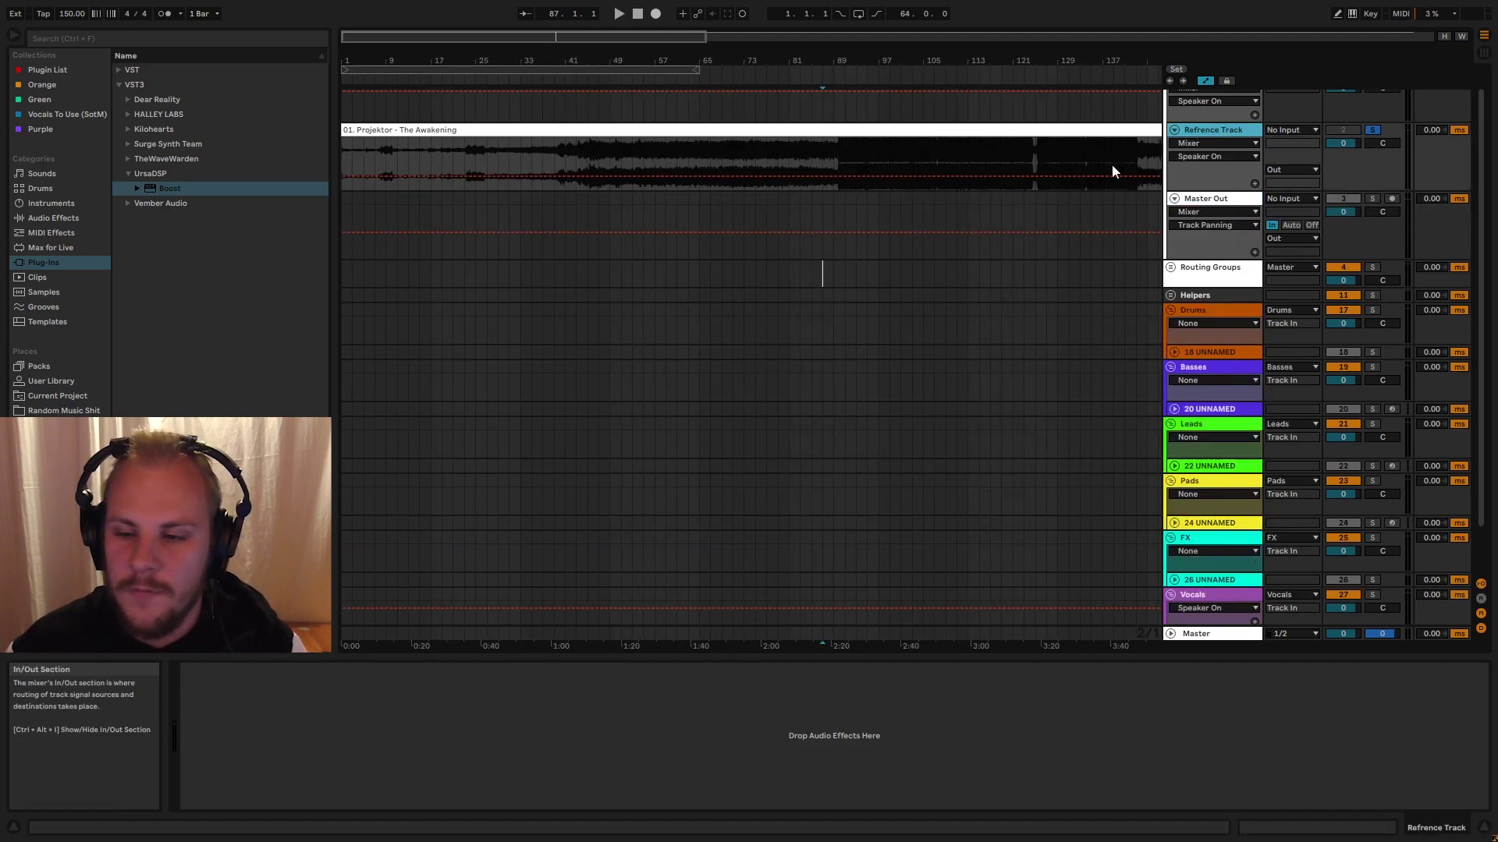
{"action": "scroll", "coordinate": [780, 288], "scroll_direction": "up", "scroll_amount": 1}
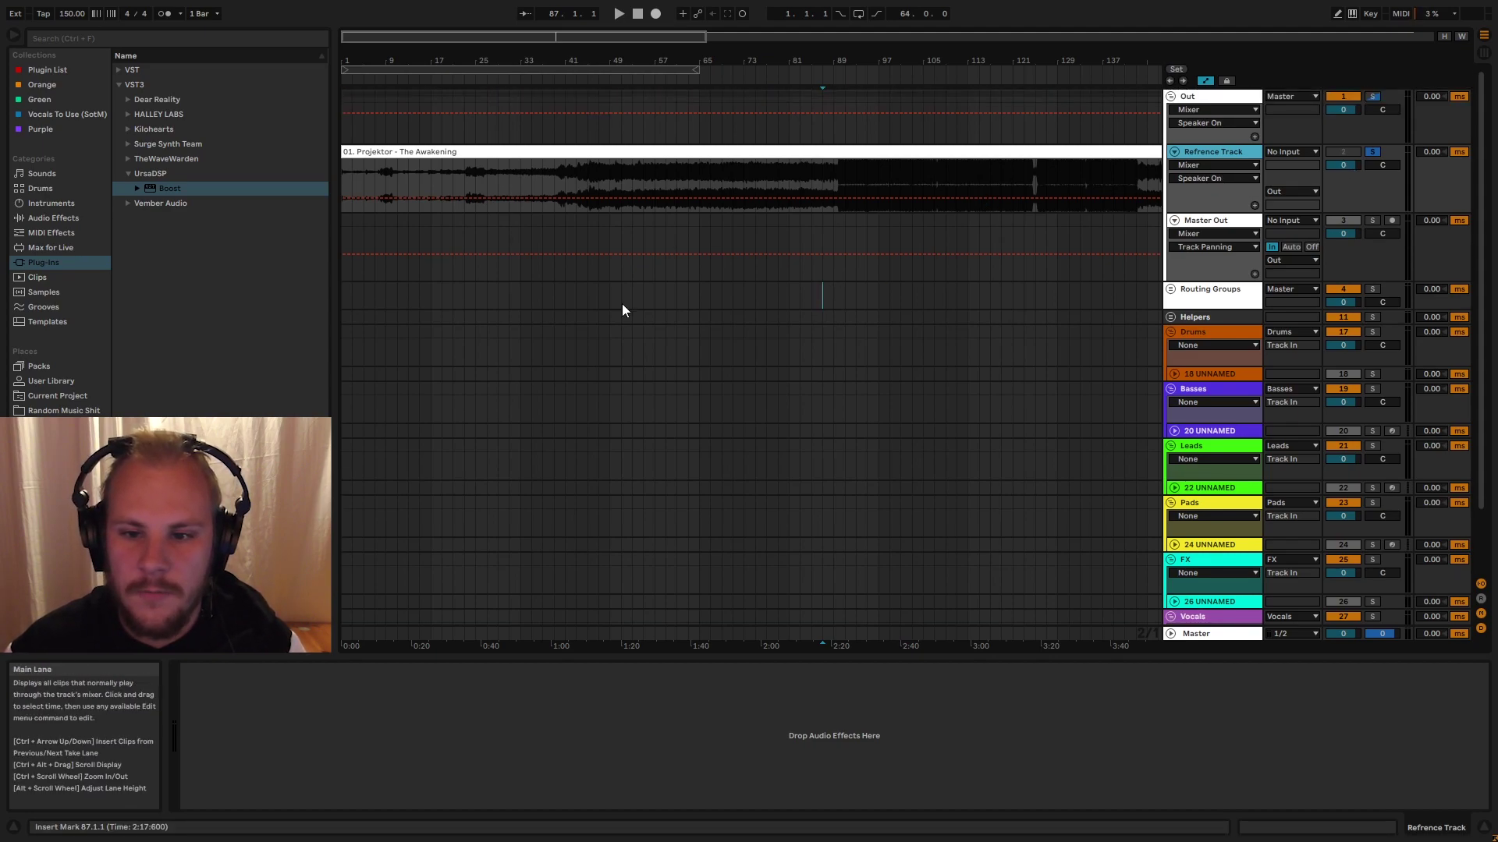
{"action": "left_click_drag", "start_coordinate": [683, 62], "coordinate": [682, 58]}
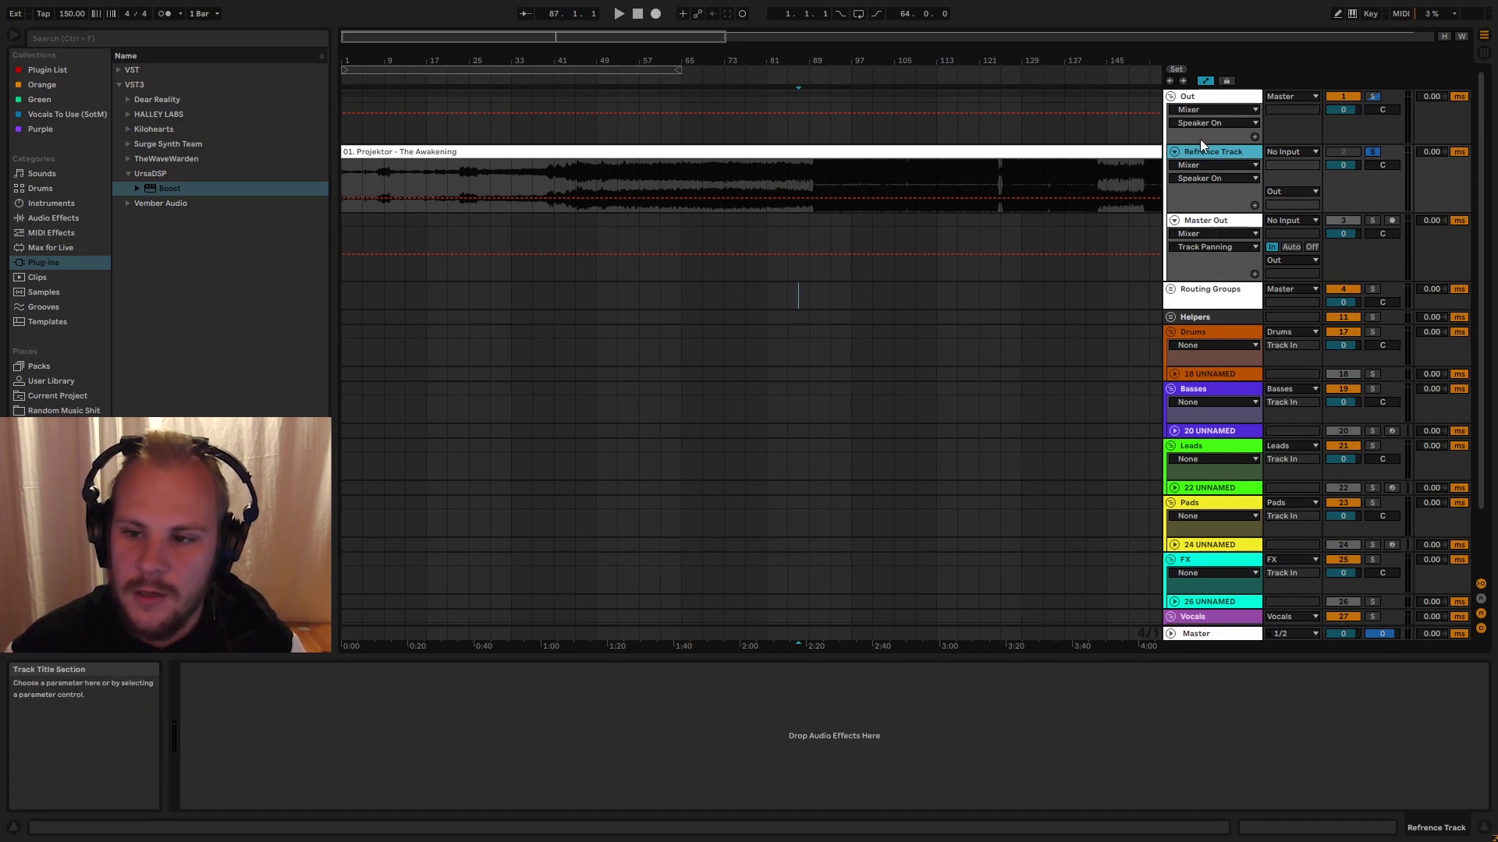
- Inspect the Out group, the Master Out track and the Refrence Track by selecting each in turn
{"action": "left_click", "coordinate": [1206, 101]}
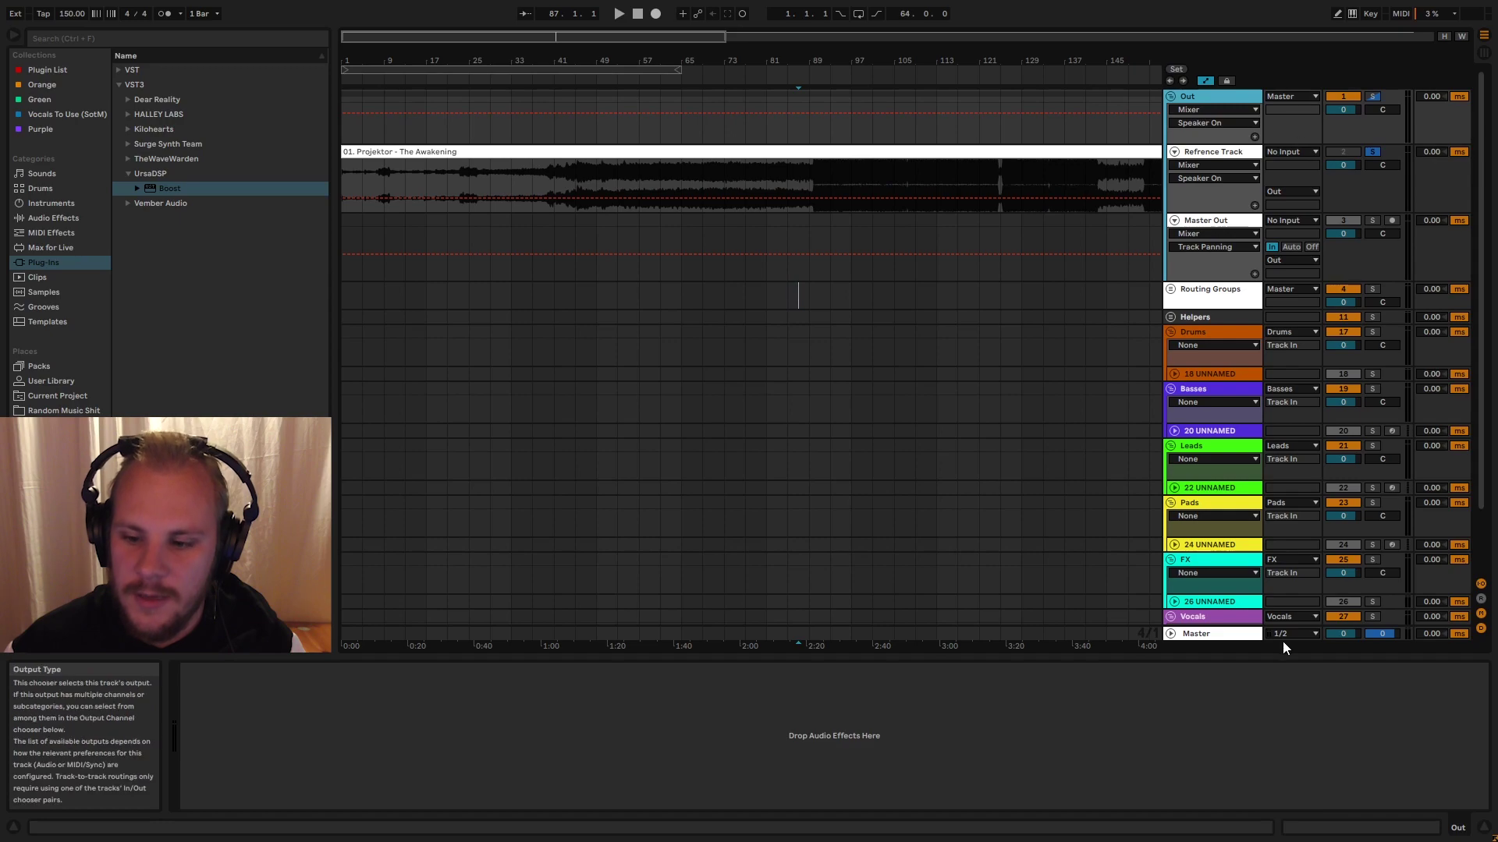
{"action": "left_click", "coordinate": [1207, 220]}
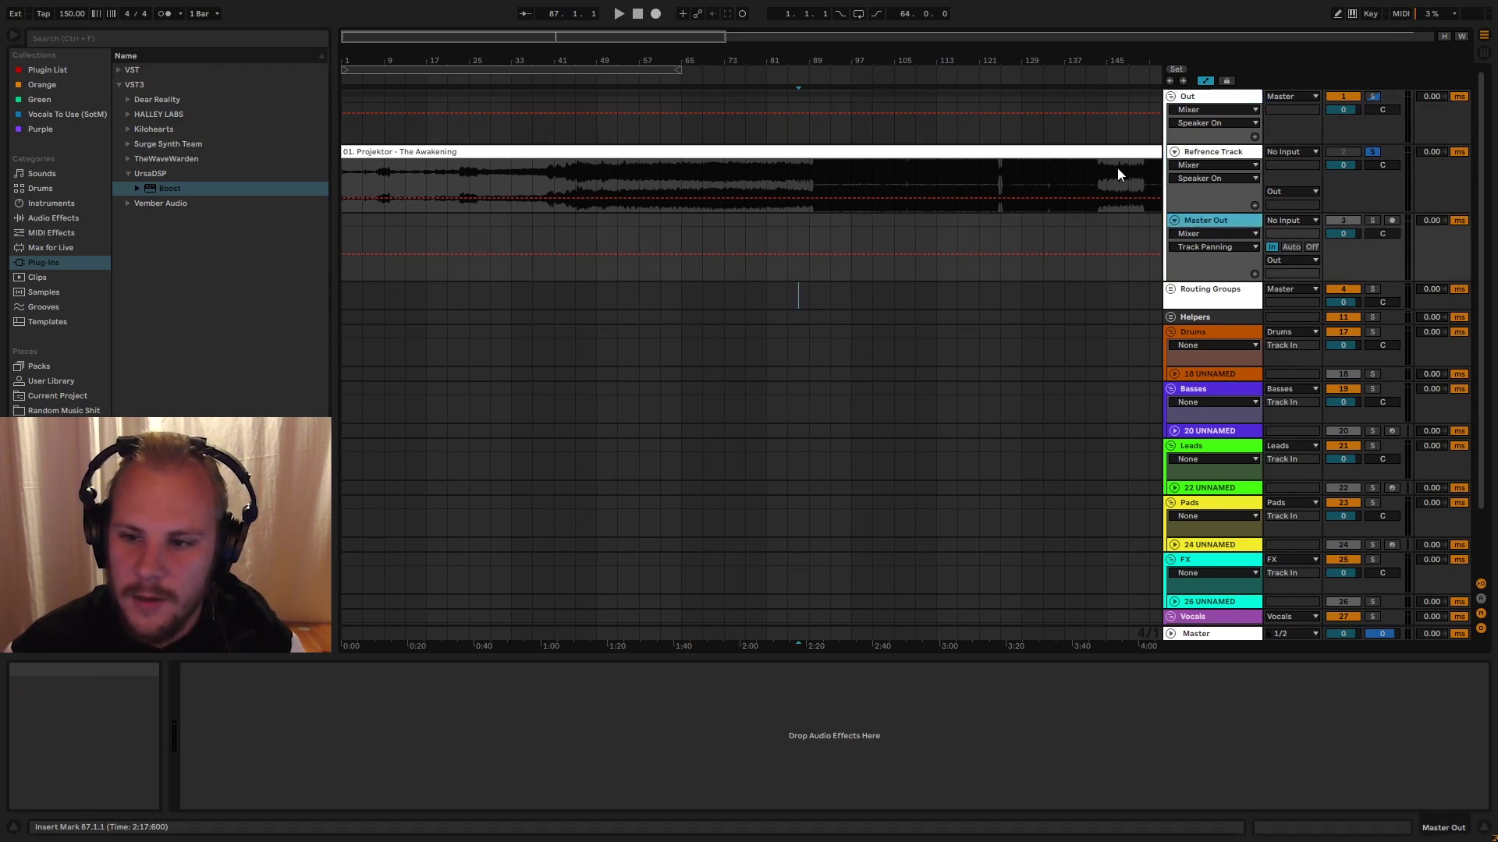
{"action": "left_click", "coordinate": [1237, 153]}
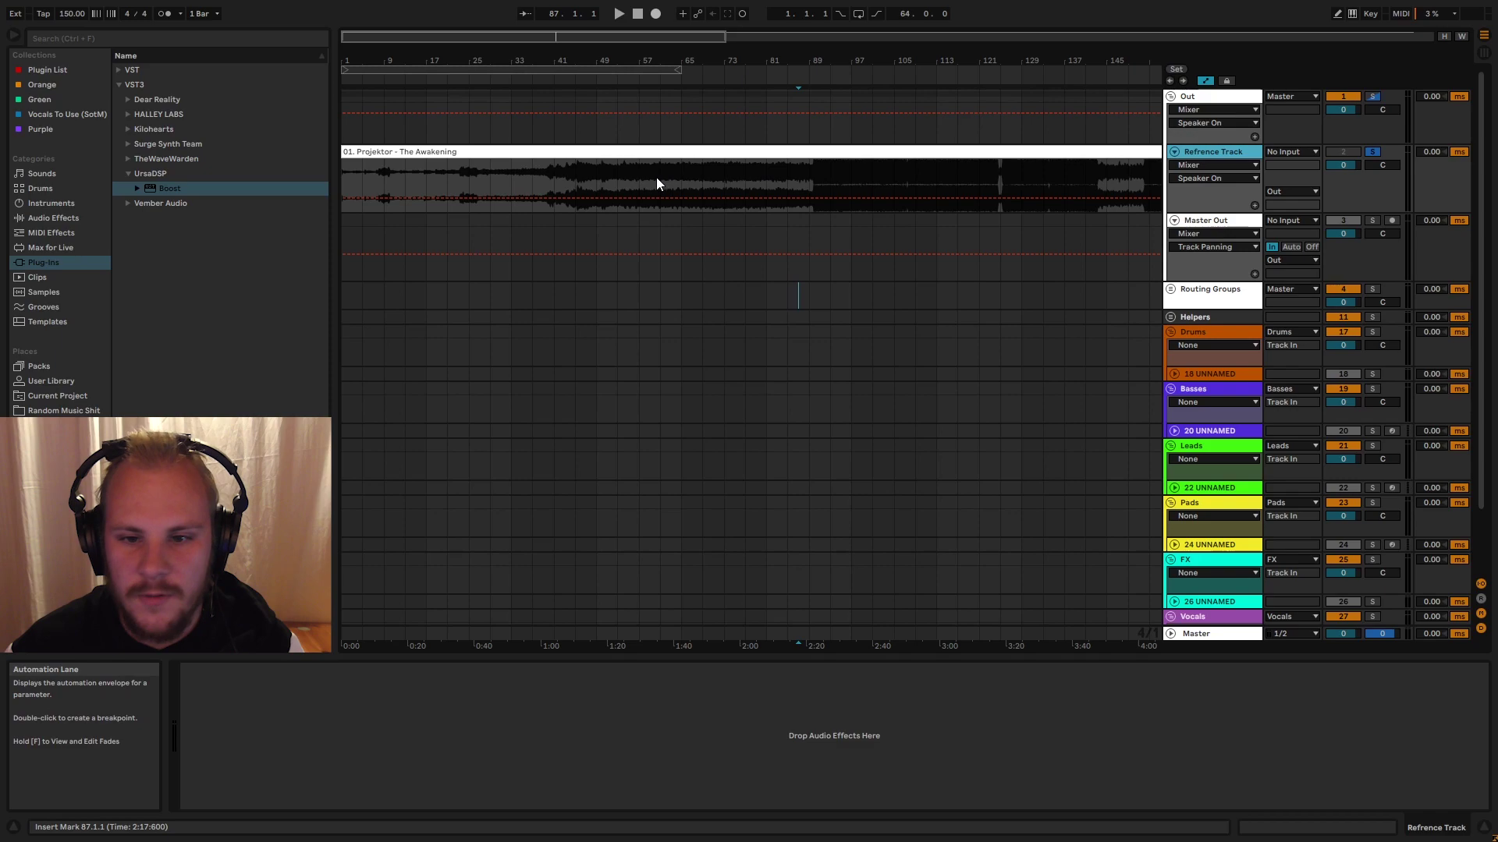
{"action": "left_click", "coordinate": [1215, 223]}
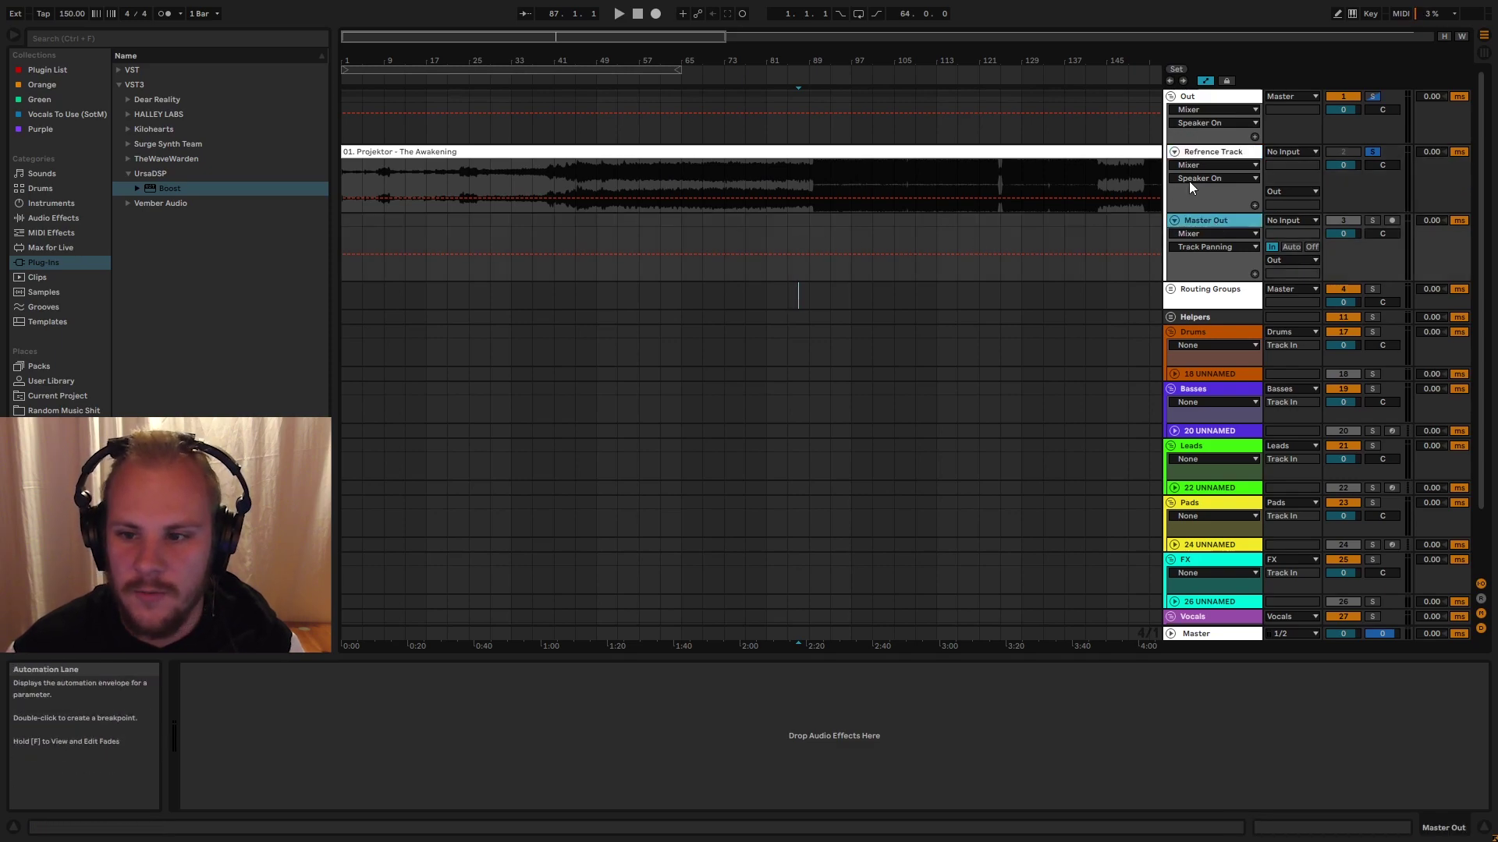
- Fold the Refrence Track and Master Out track, turn off the Refrence Track's solo and select the Out group
{"action": "left_click", "coordinate": [1175, 152]}
{"action": "left_click", "coordinate": [1175, 167]}
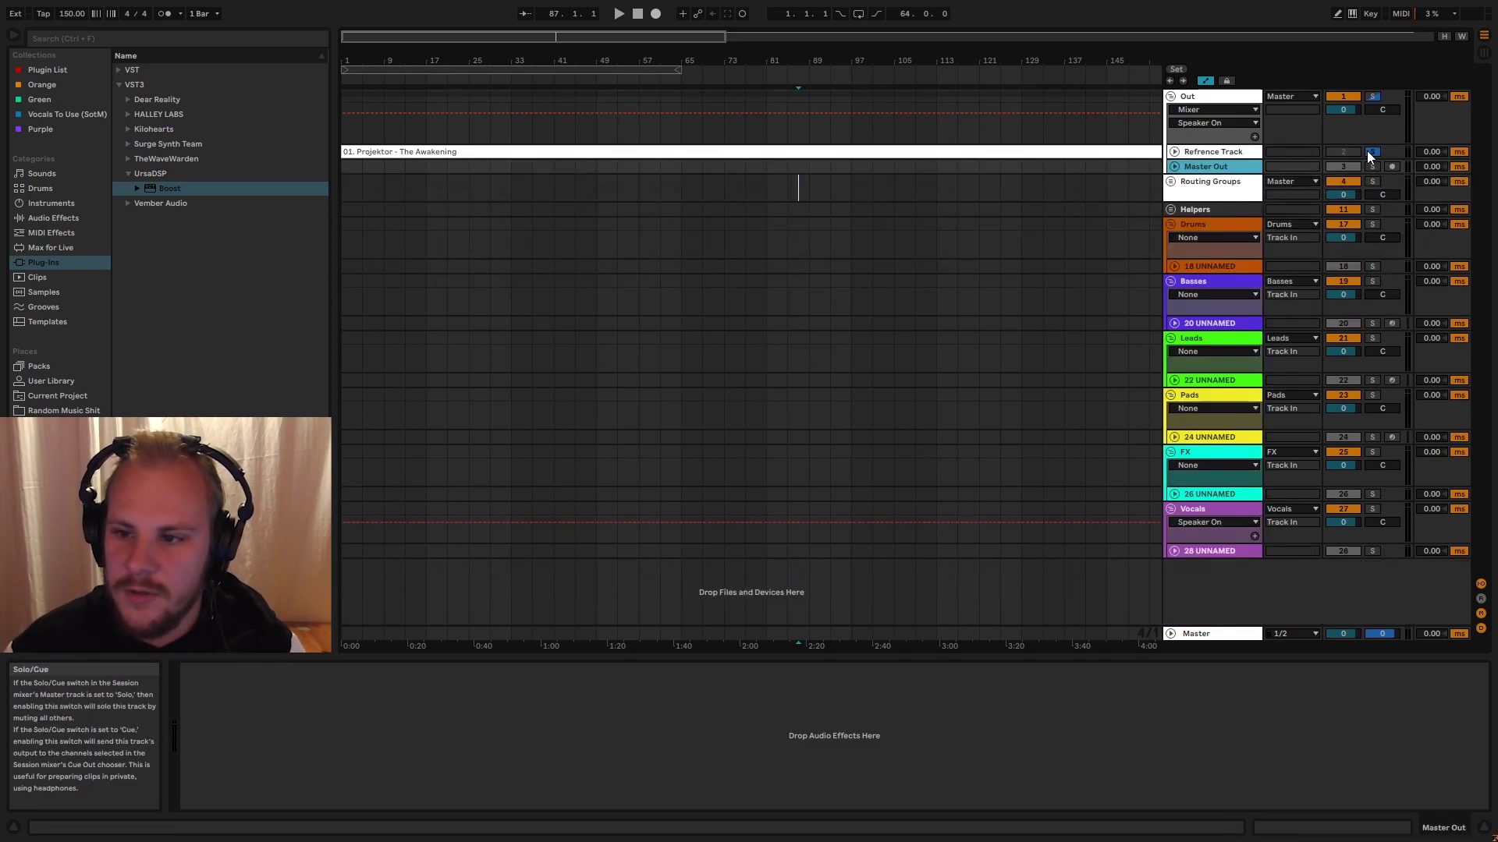
{"action": "left_click", "coordinate": [1370, 151]}
{"action": "left_click", "coordinate": [1194, 97]}
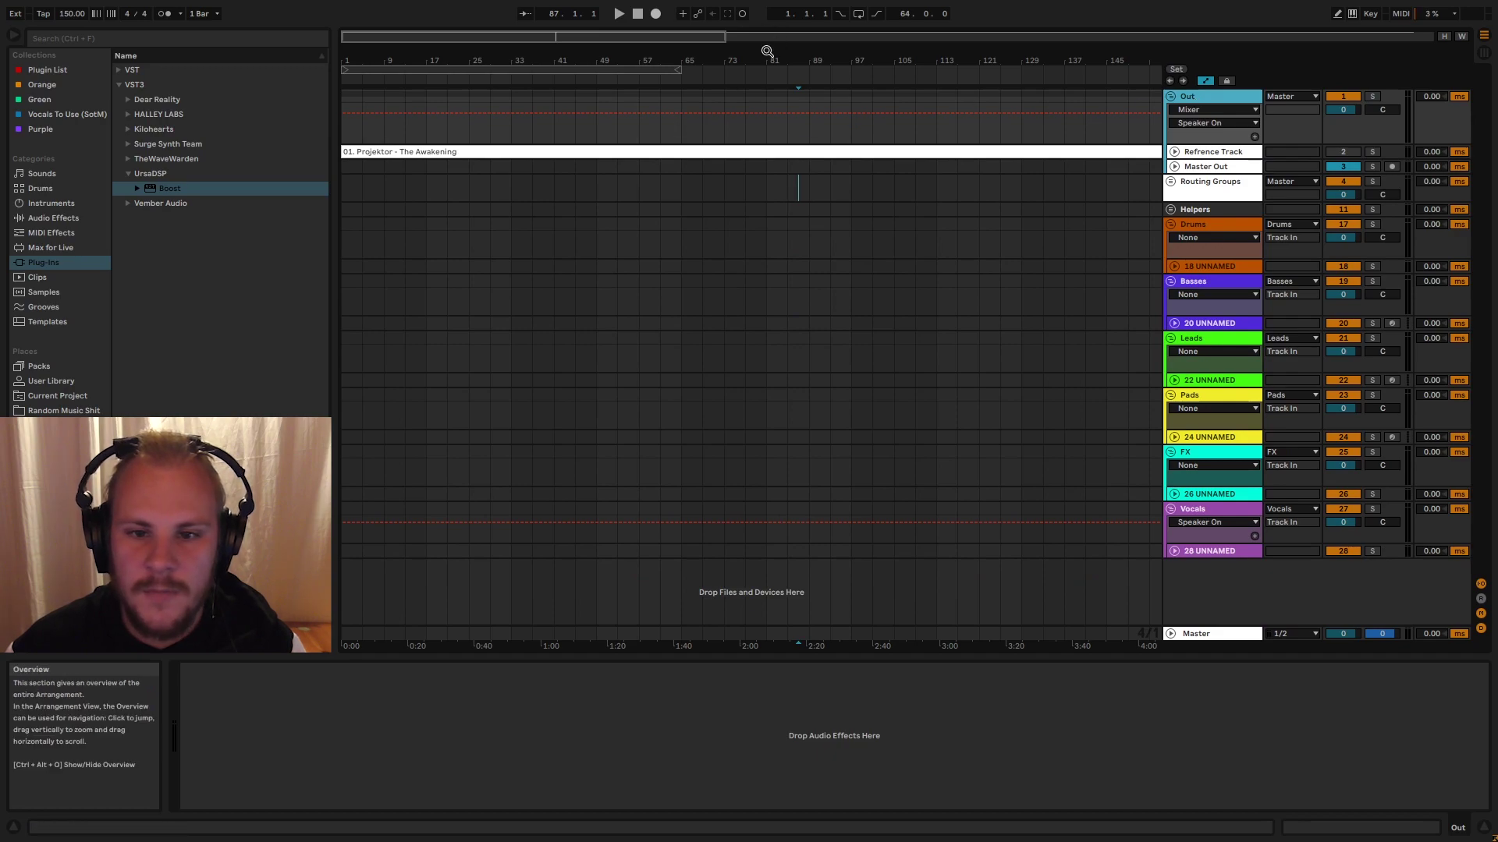
{"action": "left_click_drag", "start_coordinate": [768, 59], "coordinate": [821, 71]}
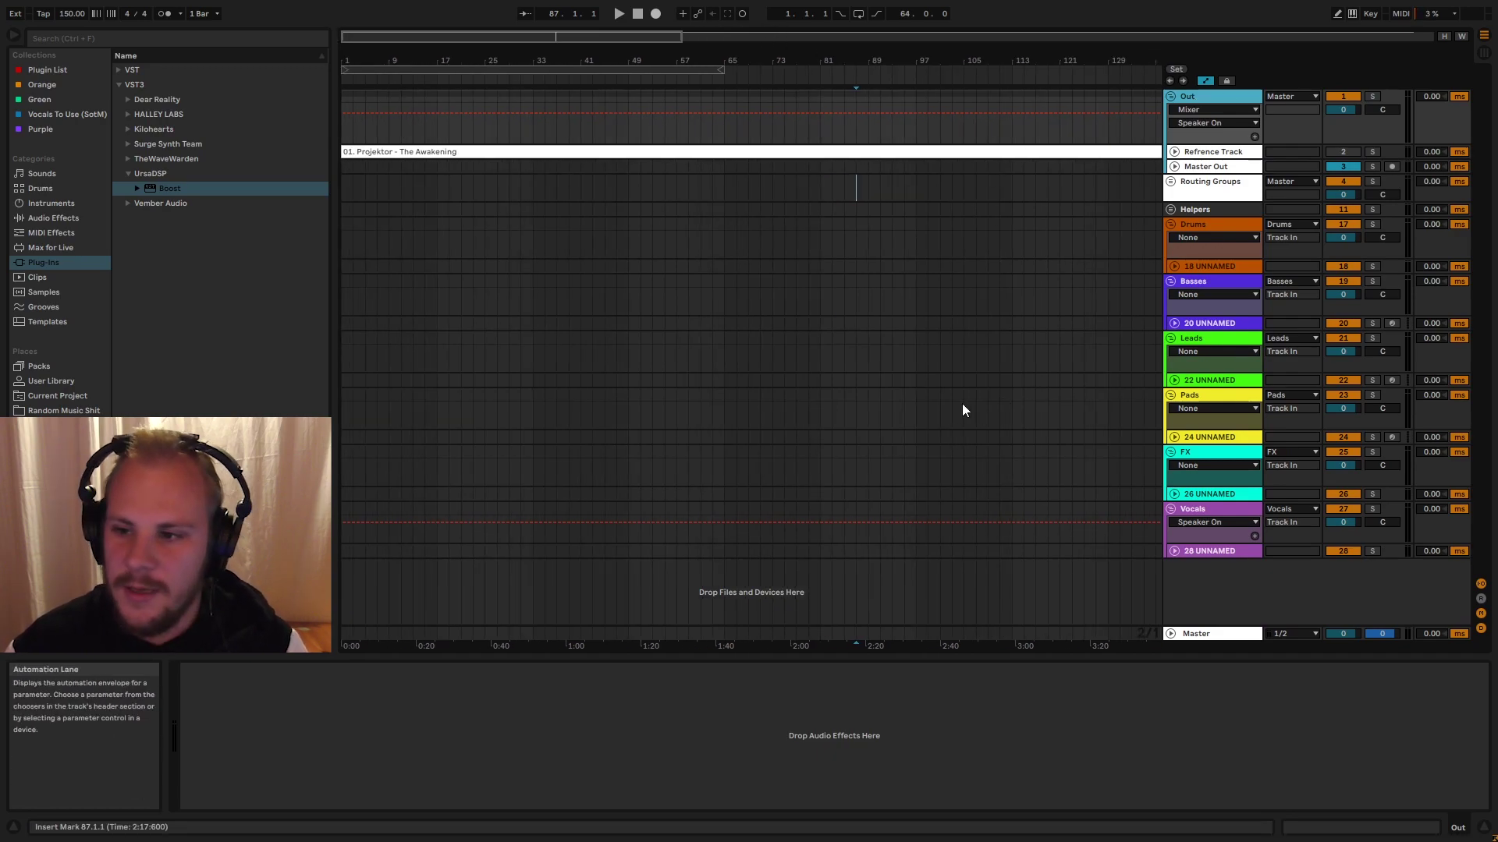
- Toggle the Refrence Track's solo repeatedly with its mapped key, finishing with it soloed
{"action": "key", "text": "s"}
{"action": "key", "text": "s"}
{"action": "key", "text": "s"}
{"action": "key", "text": "s"}
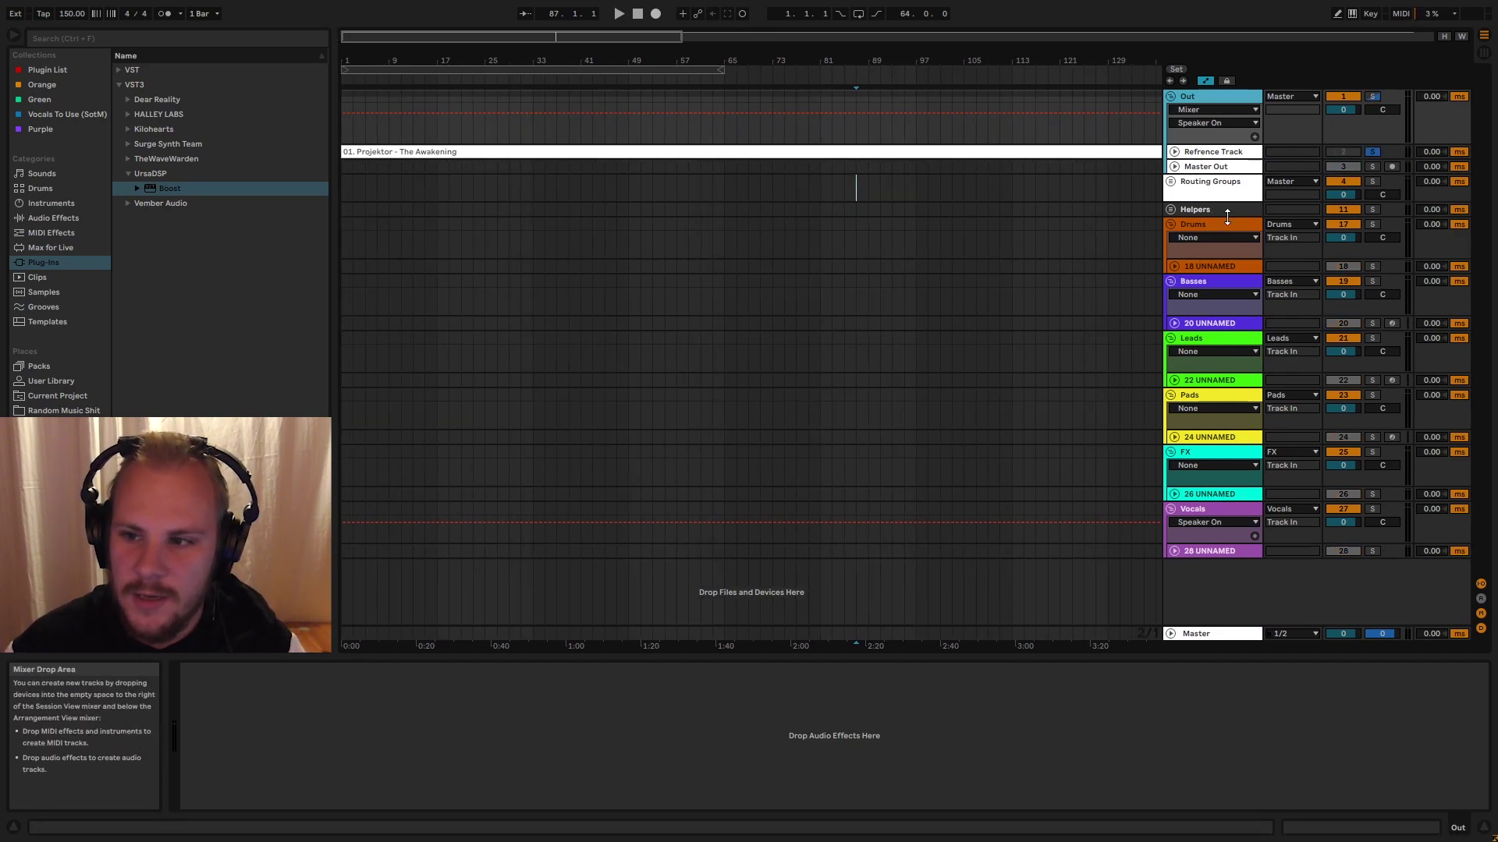
- Look up the Refrence Track's Solo/Cue assignment in the key mappings, then leave key mapping mode
{"action": "left_click", "coordinate": [1373, 16]}
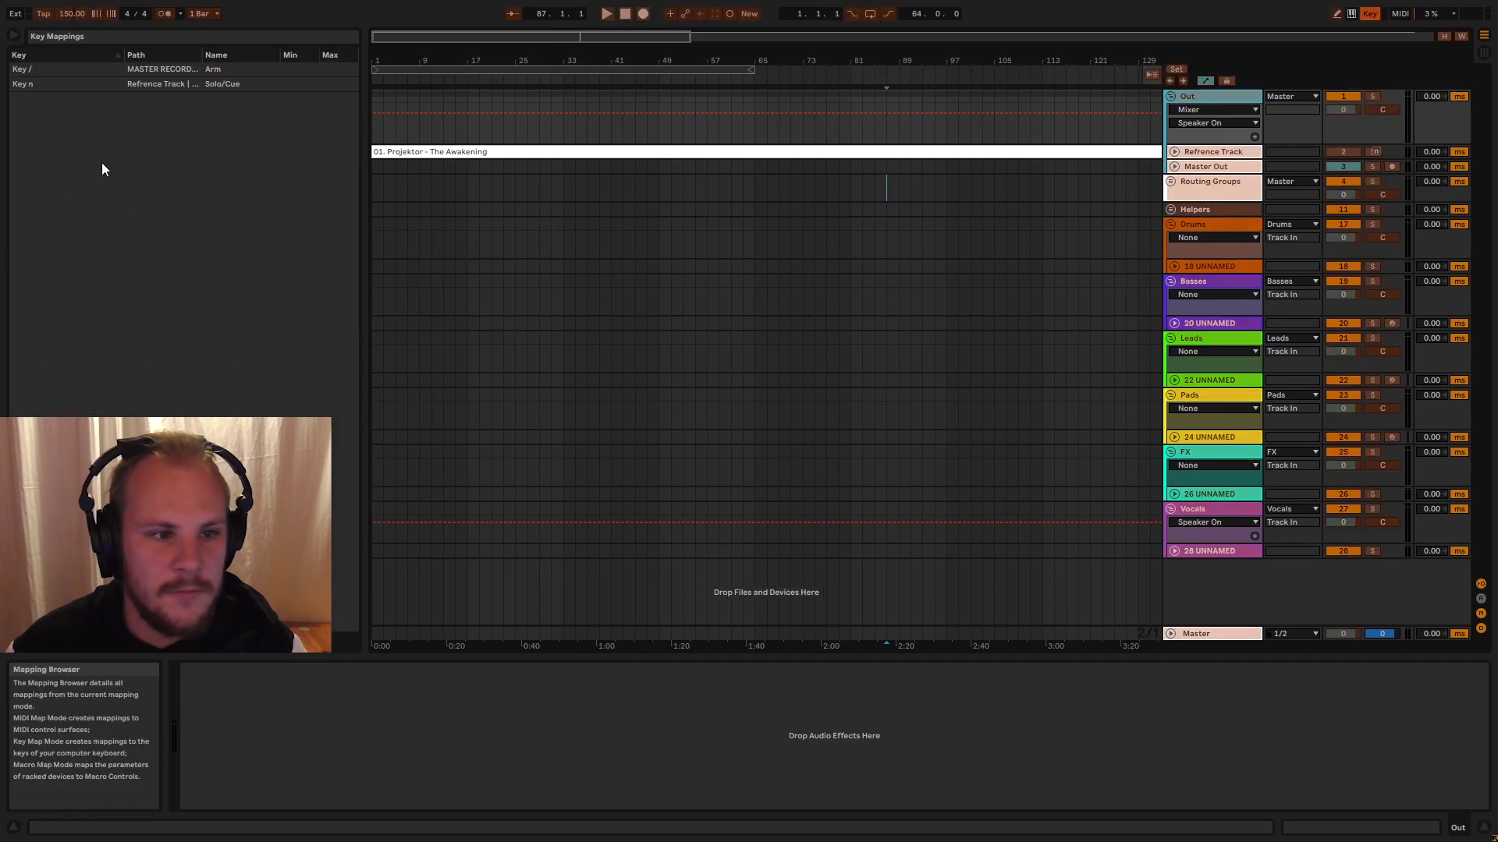
{"action": "left_click", "coordinate": [28, 86]}
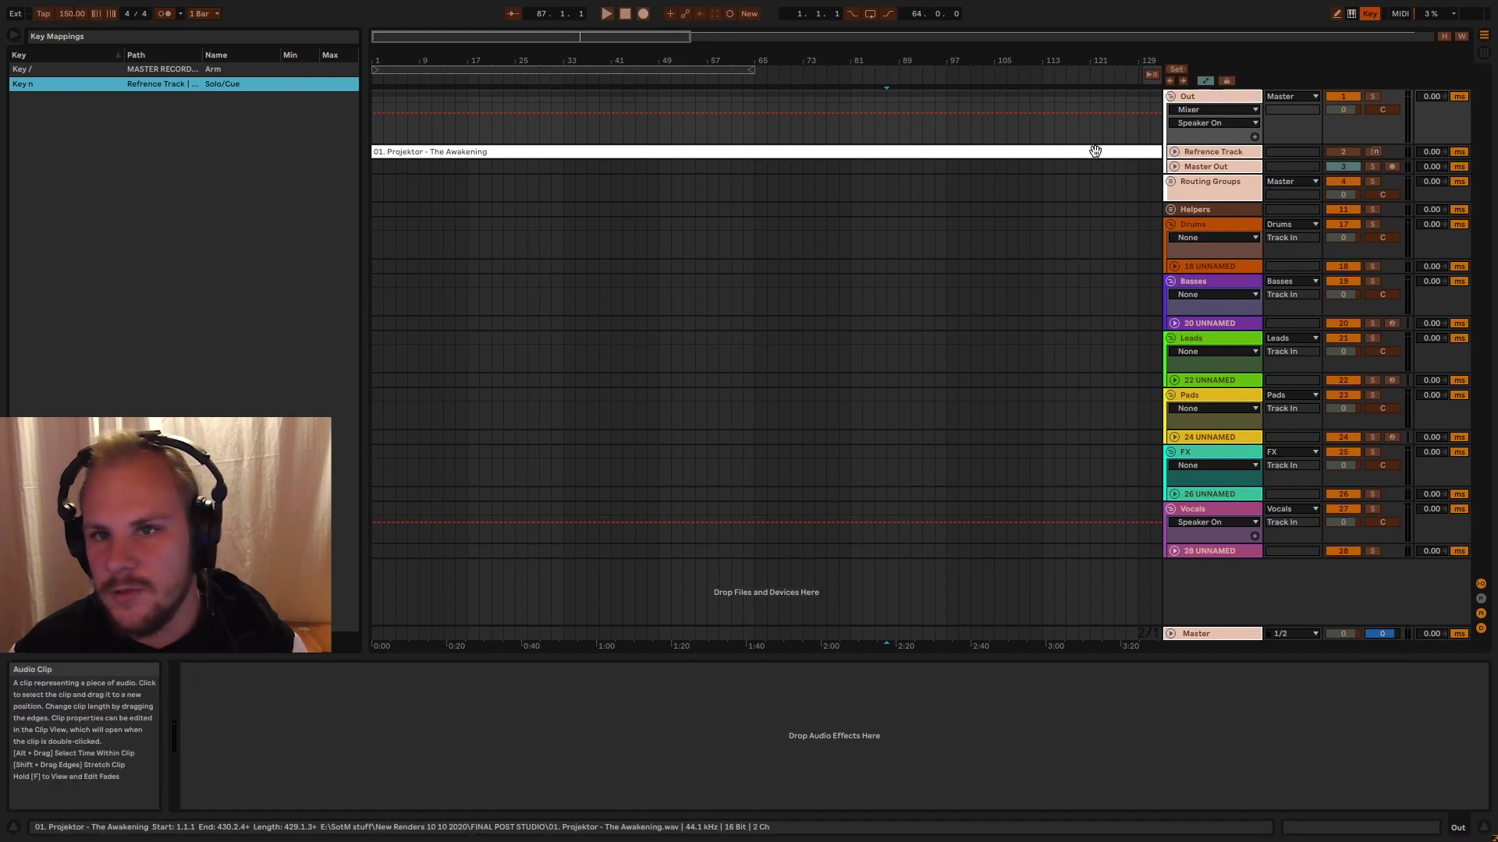
{"action": "left_click", "coordinate": [1370, 13]}
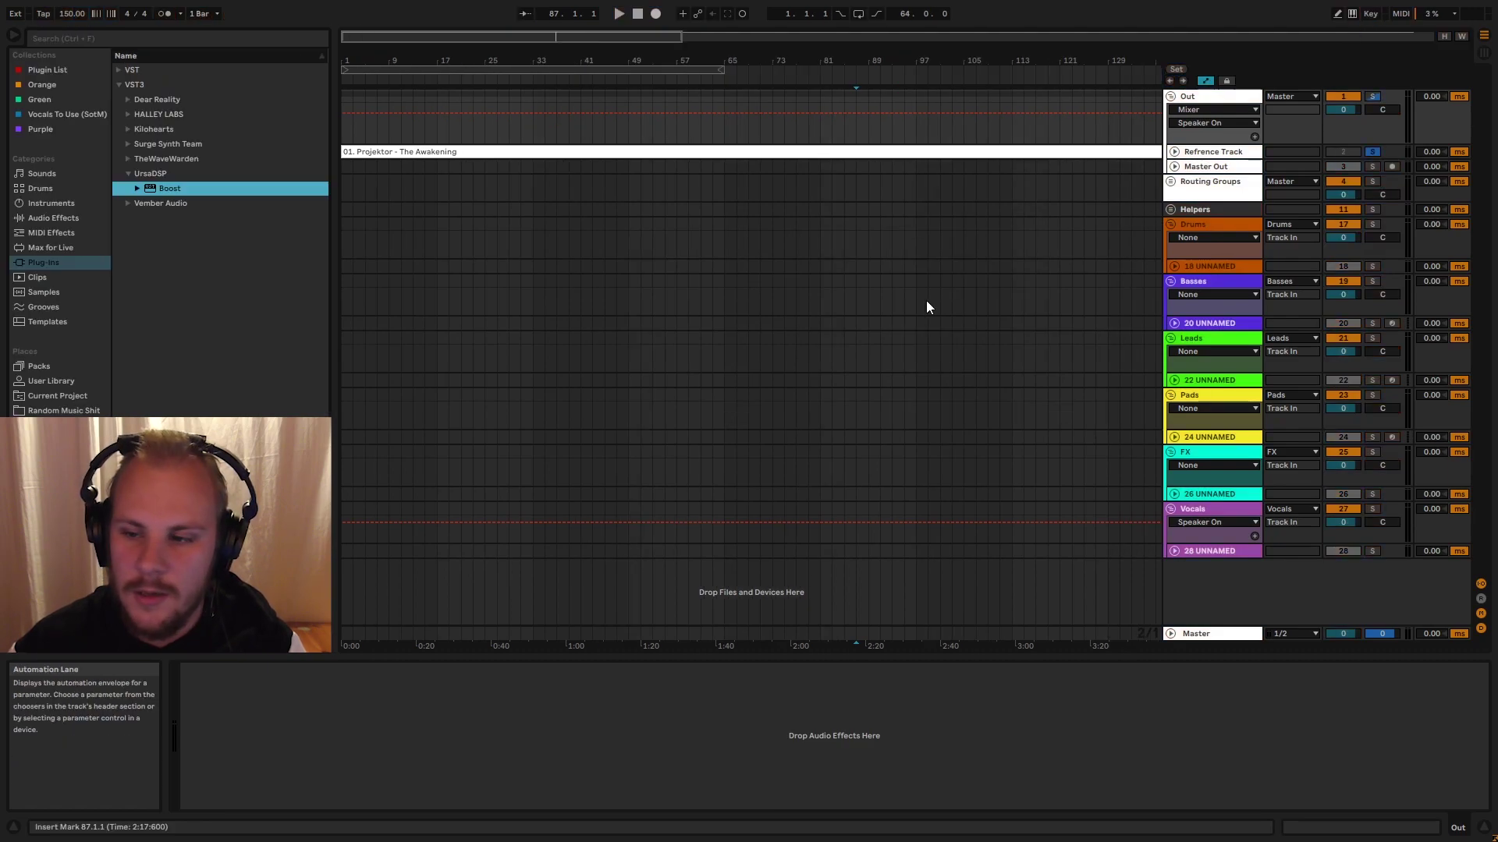
- Collapse the Out group, expand the Helpers group and select its MARKER TRACK
{"action": "left_click", "coordinate": [1171, 97]}
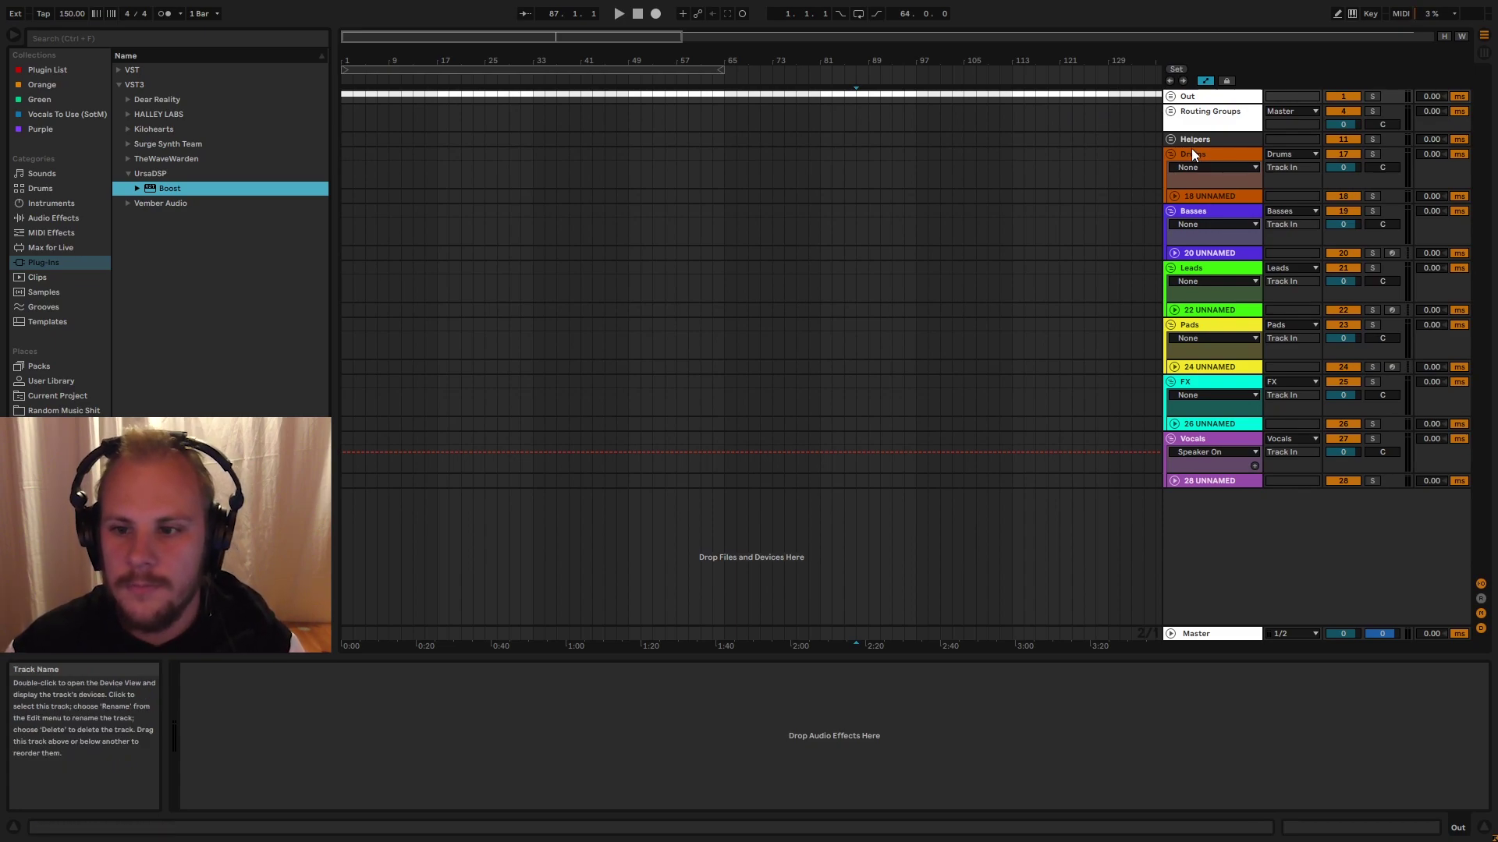
{"action": "left_click", "coordinate": [1170, 139]}
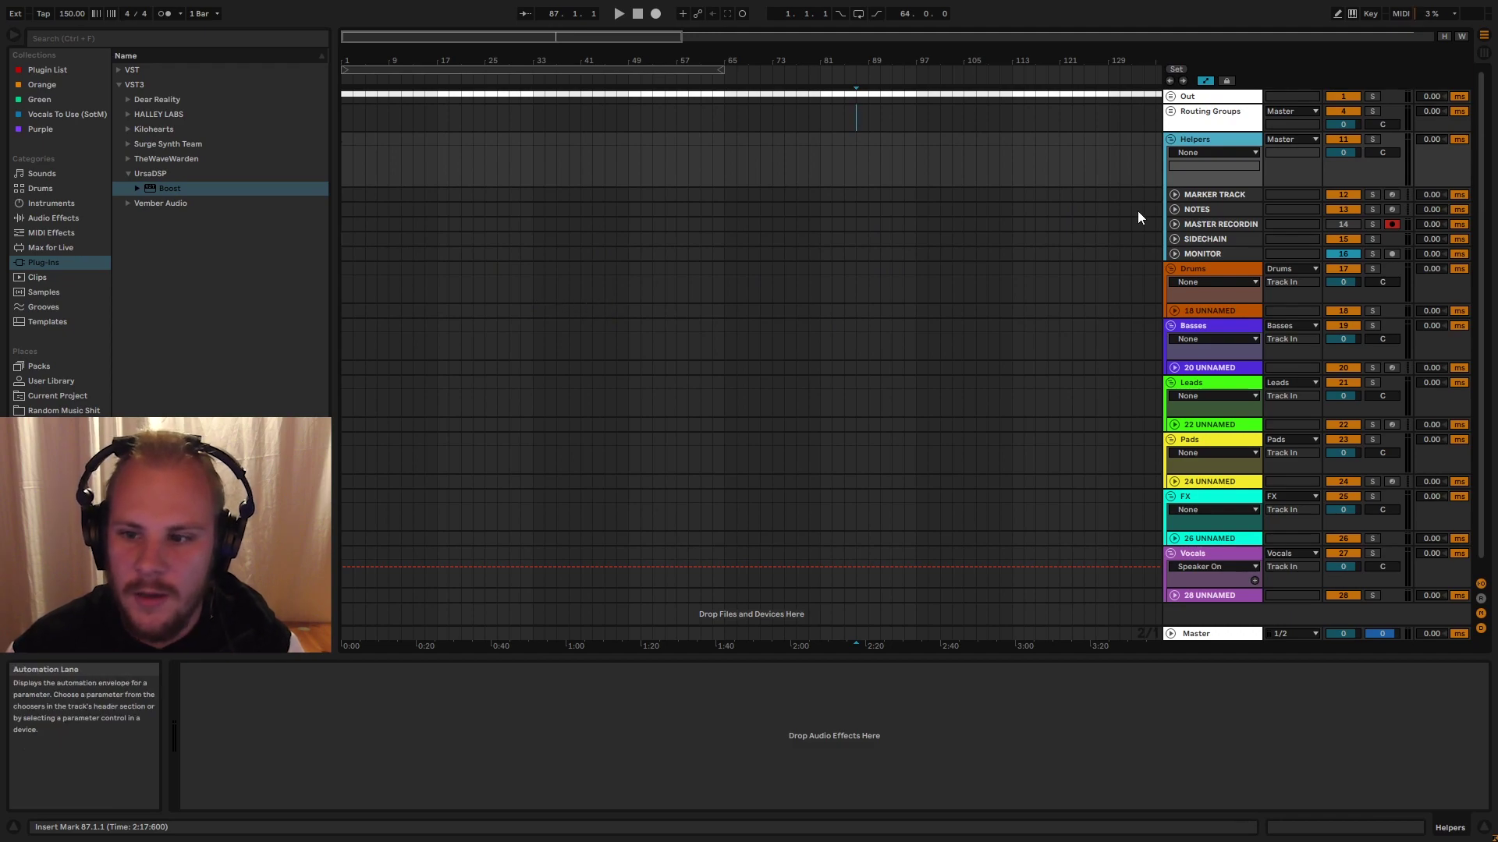
{"action": "left_click", "coordinate": [1199, 194]}
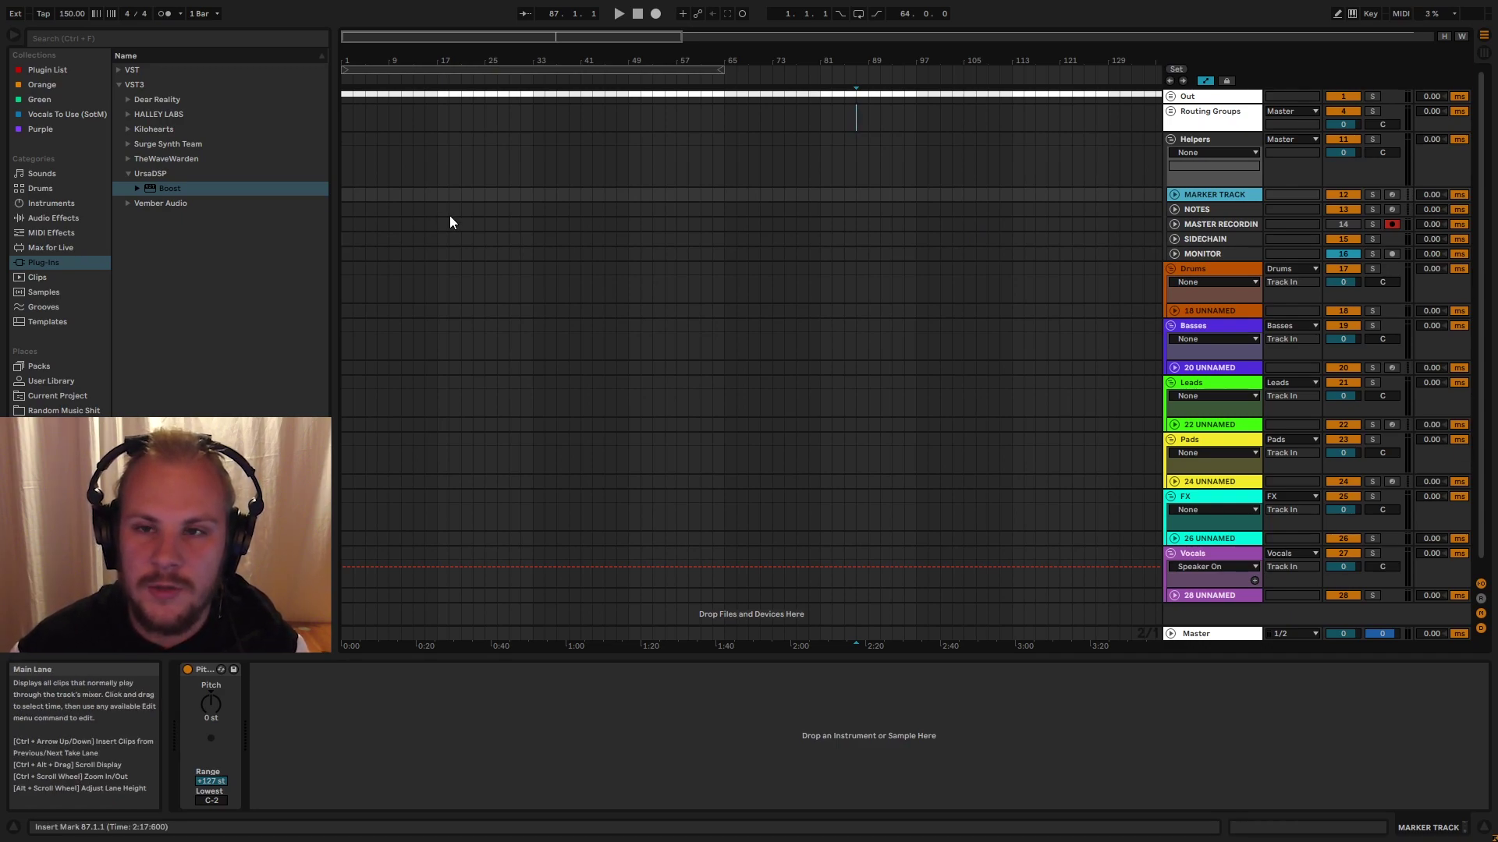
- Insert a MIDI clip from bar 1 to bar 25 on the MARKER TRACK and color it yellow
{"action": "left_click", "coordinate": [354, 204]}
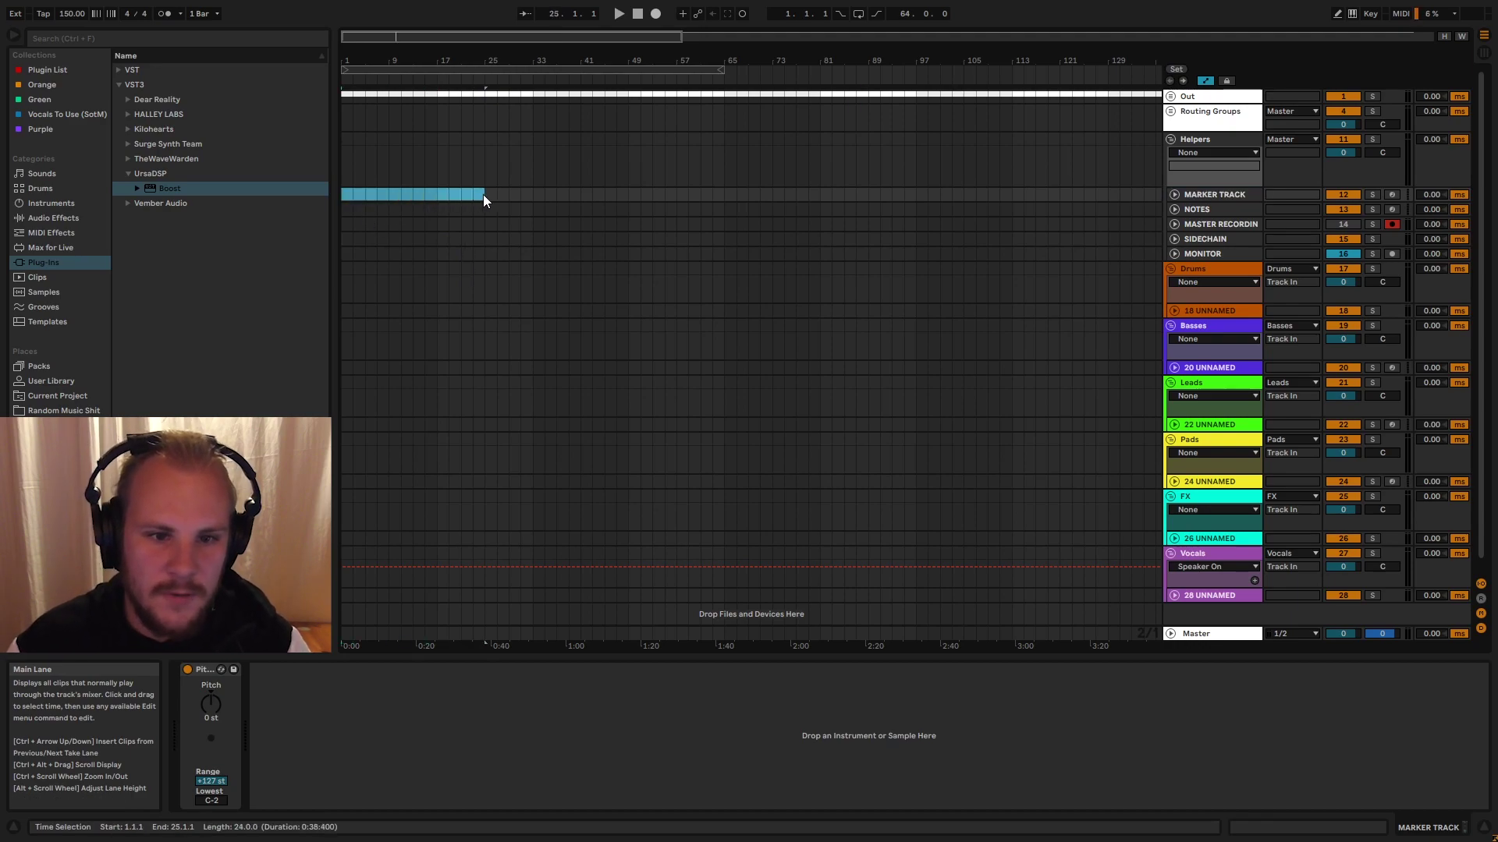
{"action": "key", "text": "ctrl+shift+m"}
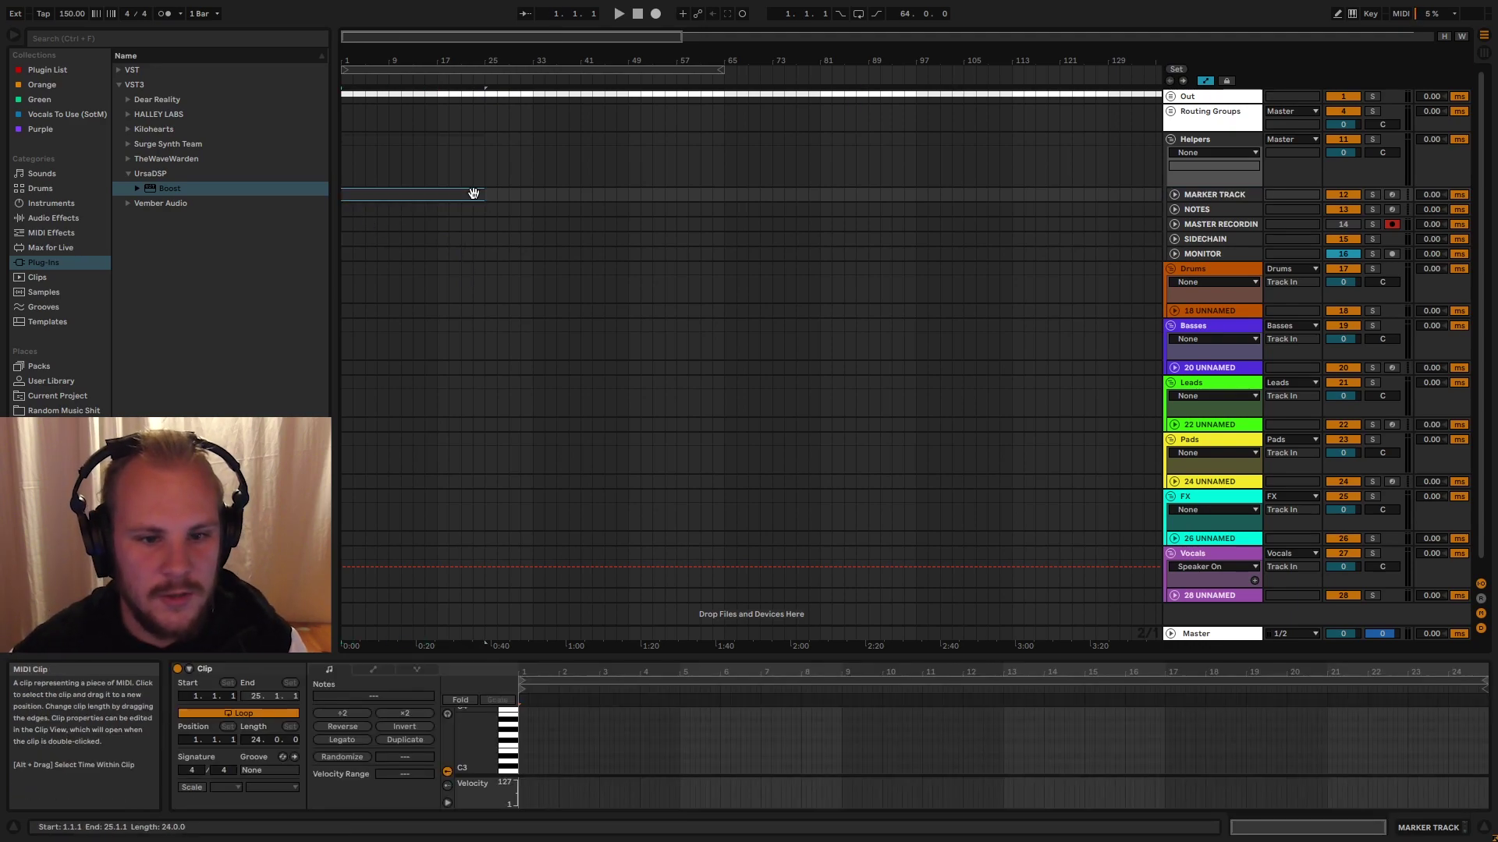
{"action": "right_click", "coordinate": [473, 193]}
{"action": "left_click", "coordinate": [485, 193]}
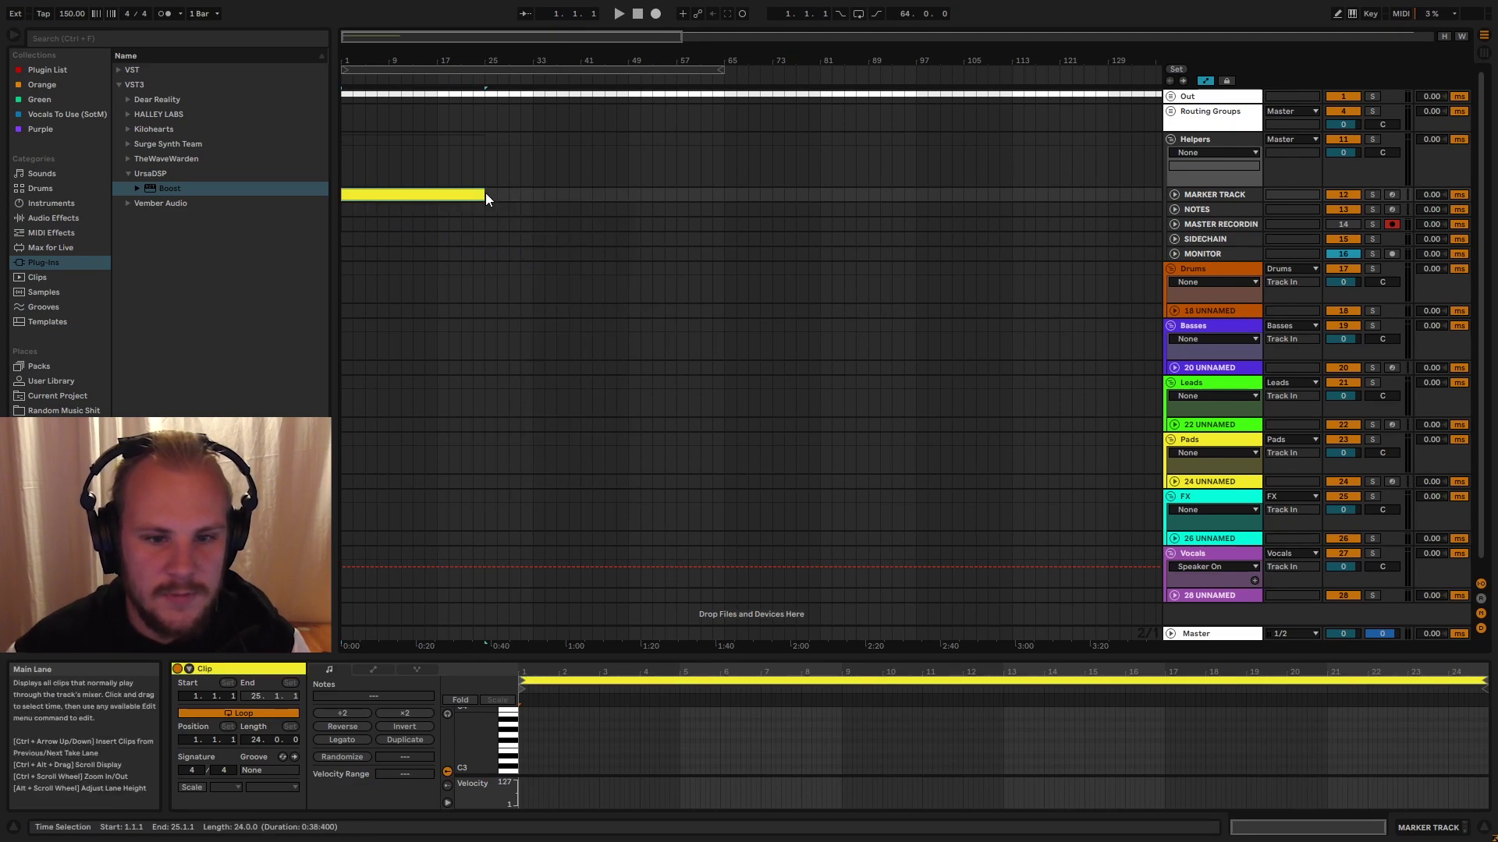
- Add an eight-bar MIDI clip from bar 25 to bar 33 on the MARKER TRACK and color it turquoise
{"action": "left_click_drag", "start_coordinate": [485, 194], "coordinate": [530, 194]}
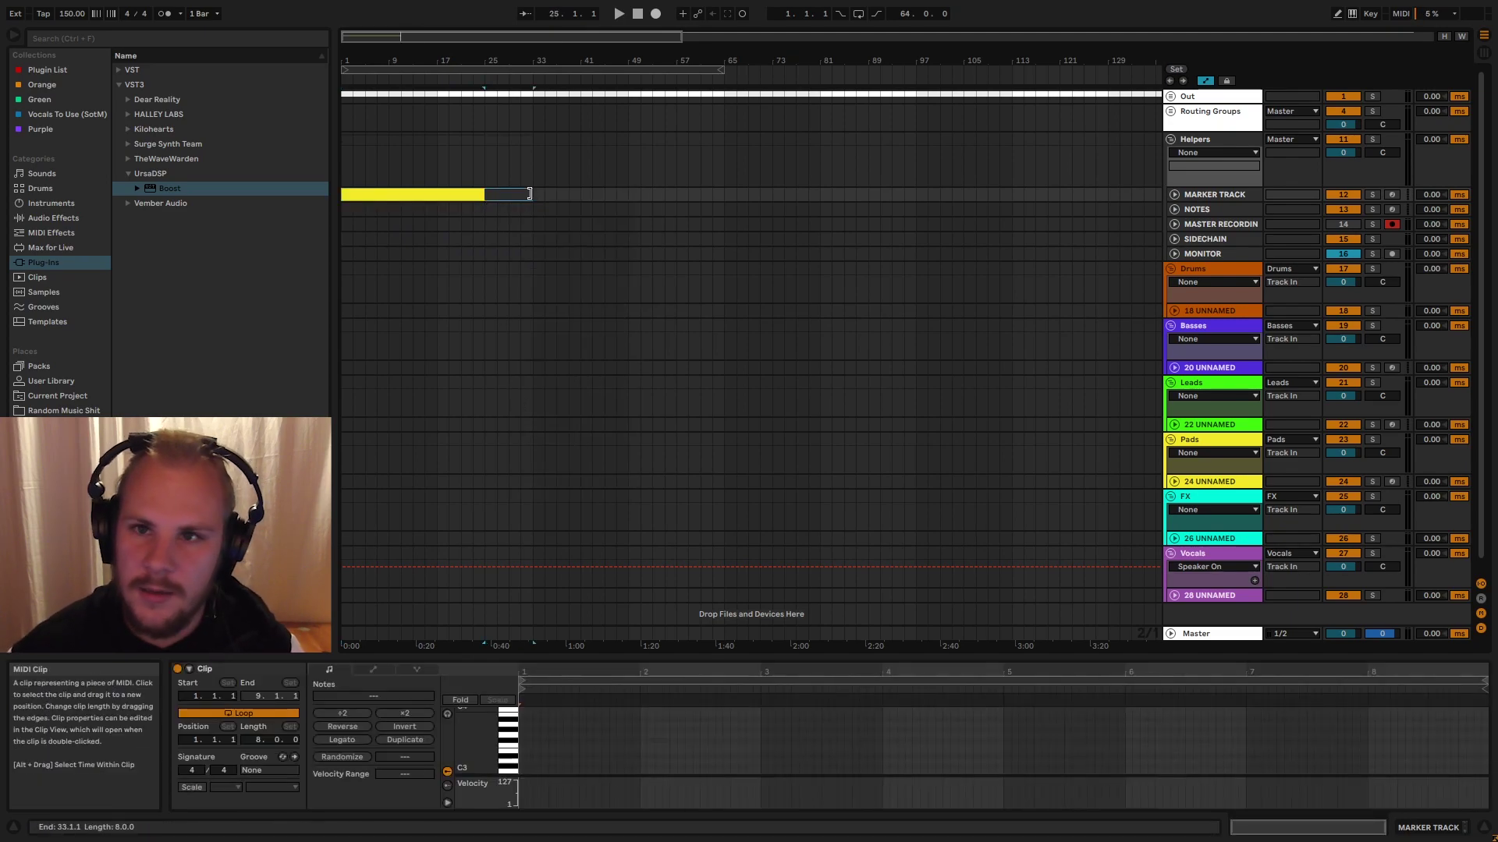
{"action": "right_click", "coordinate": [523, 195]}
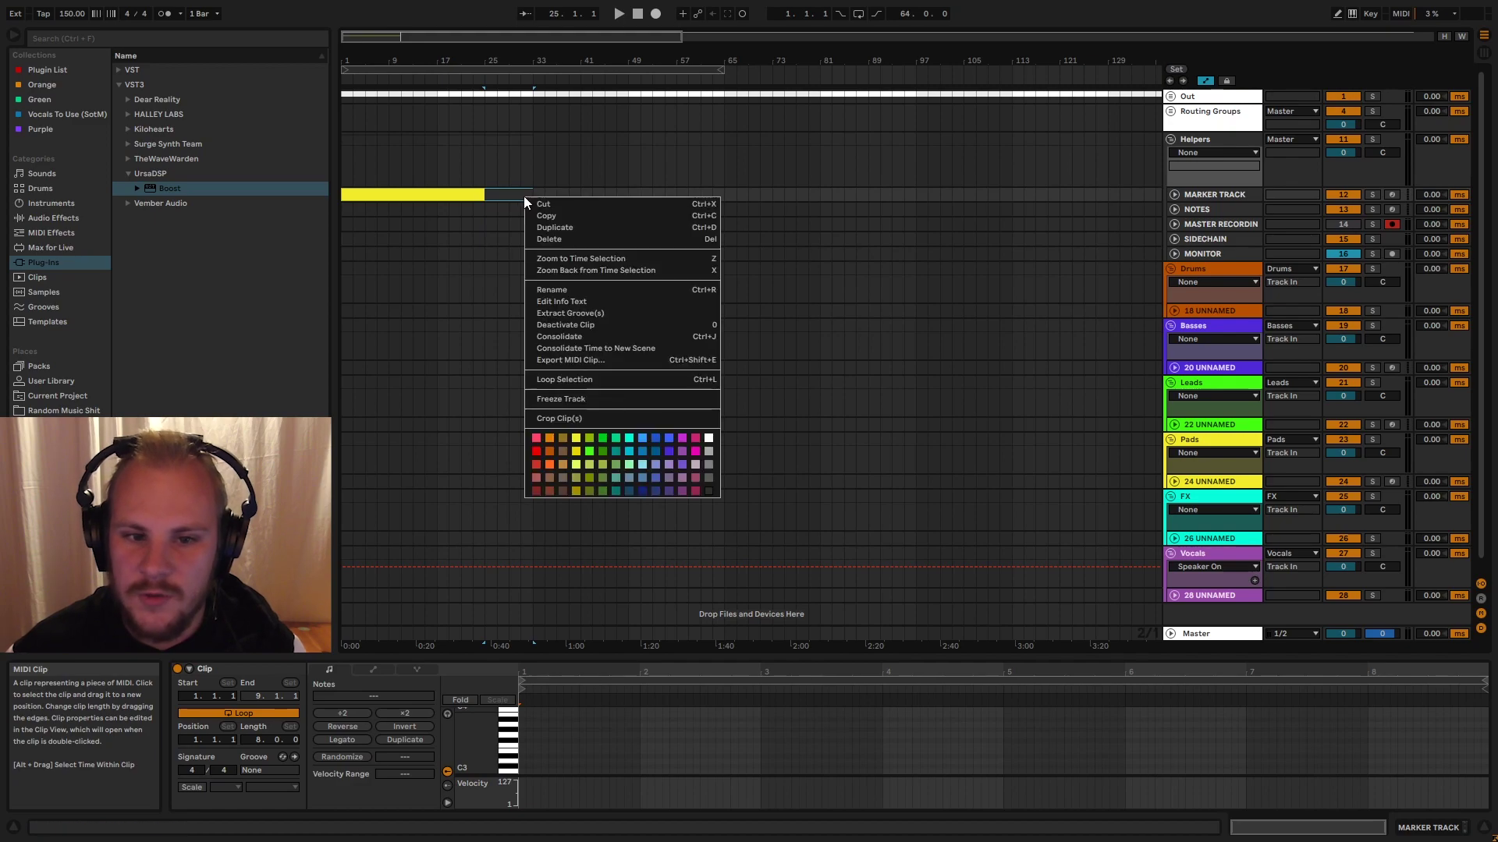
{"action": "left_click", "coordinate": [611, 418]}
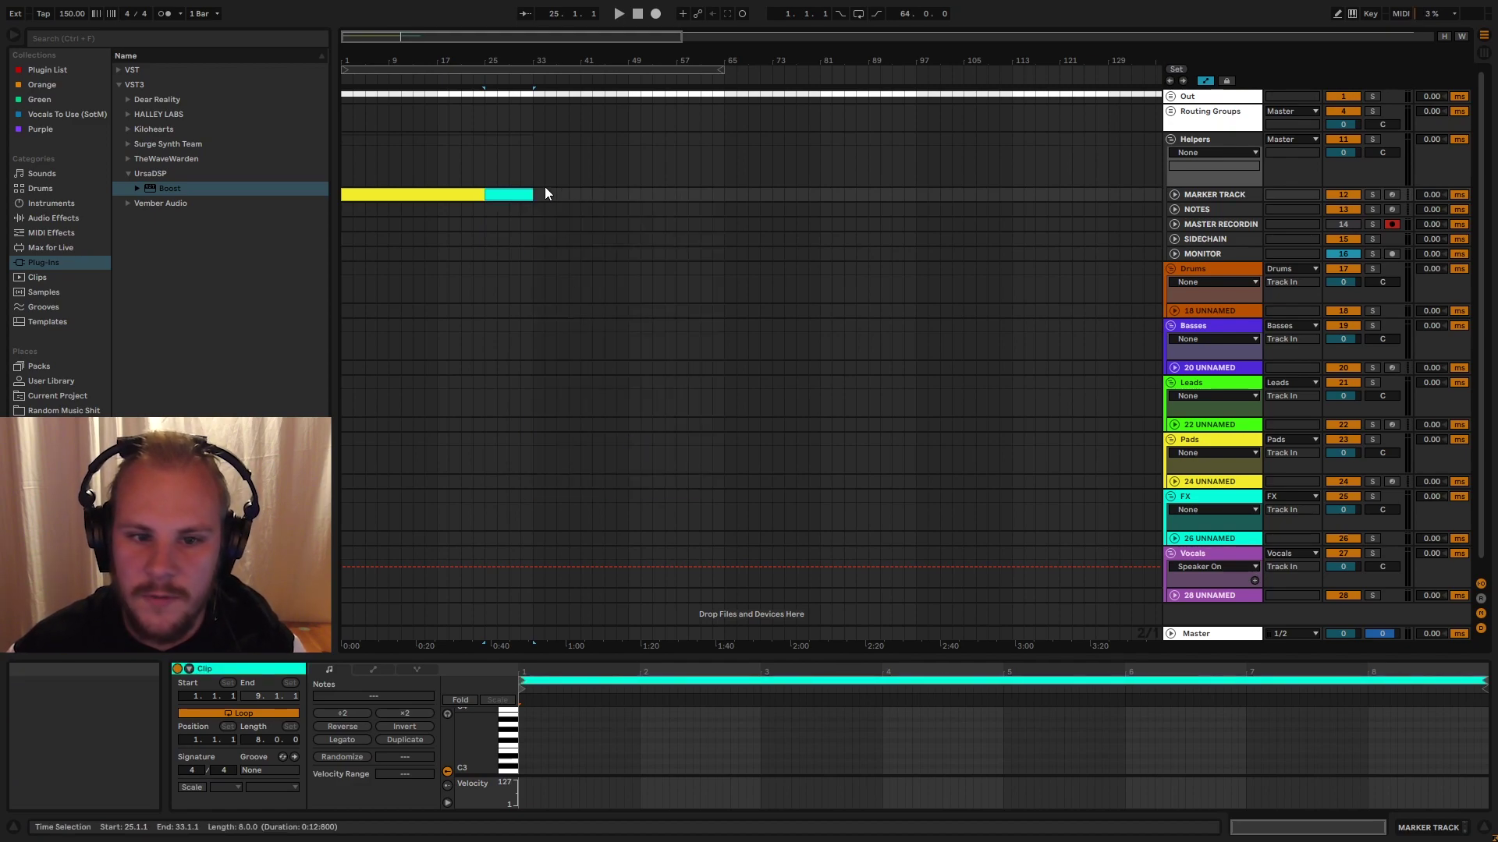
- Insert a MIDI clip from bar 33 to bar 48 on the MARKER TRACK and color it red
{"action": "left_click_drag", "start_coordinate": [537, 193], "coordinate": [617, 192]}
{"action": "left_click_drag", "start_coordinate": [620, 61], "coordinate": [760, 128]}
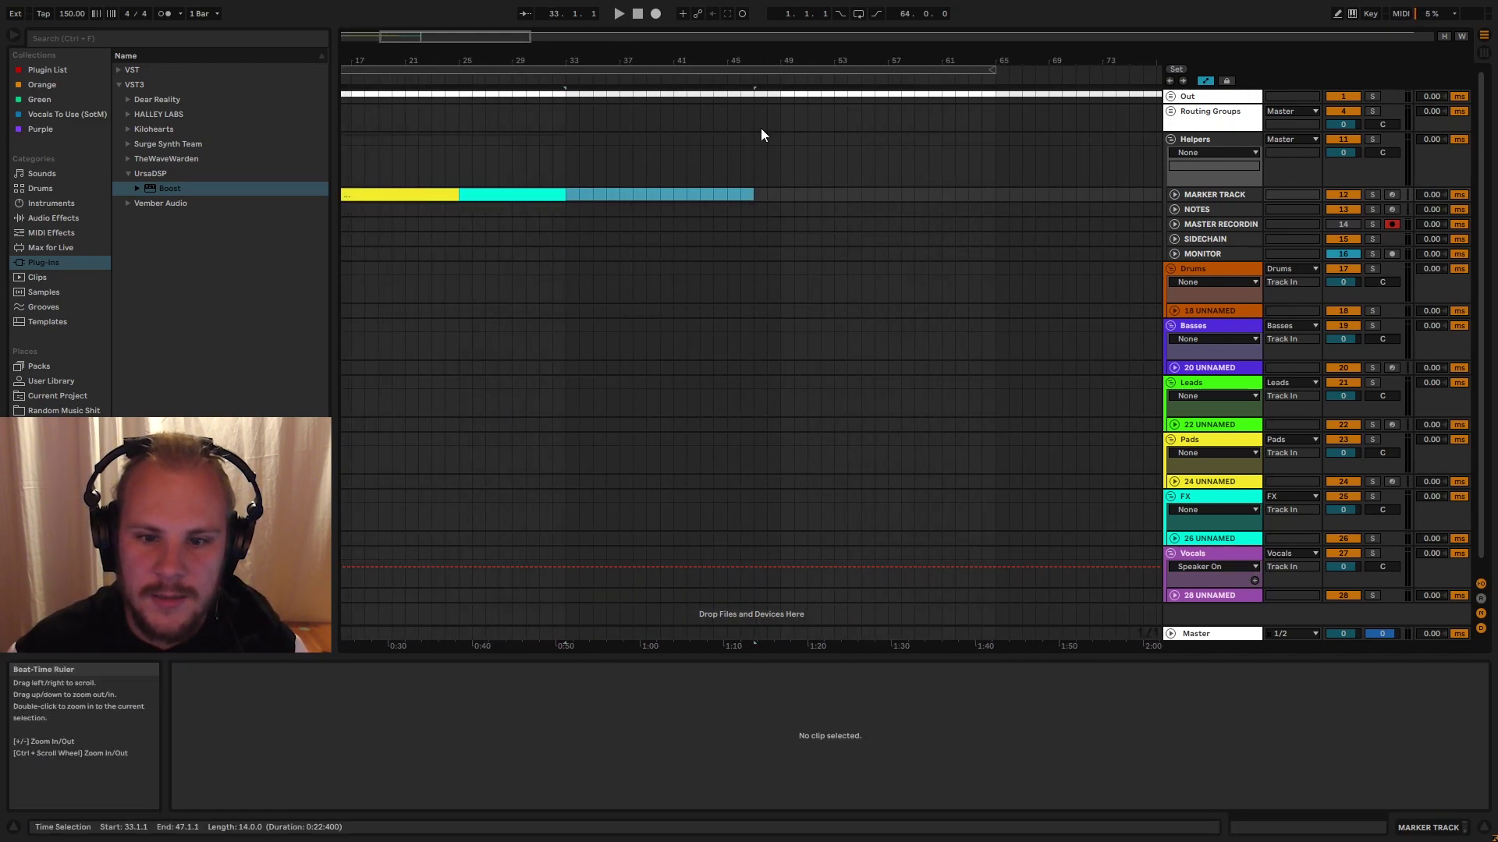
{"action": "left_click", "coordinate": [766, 191], "text": "shift"}
{"action": "key", "text": "ctrl+shift+m"}
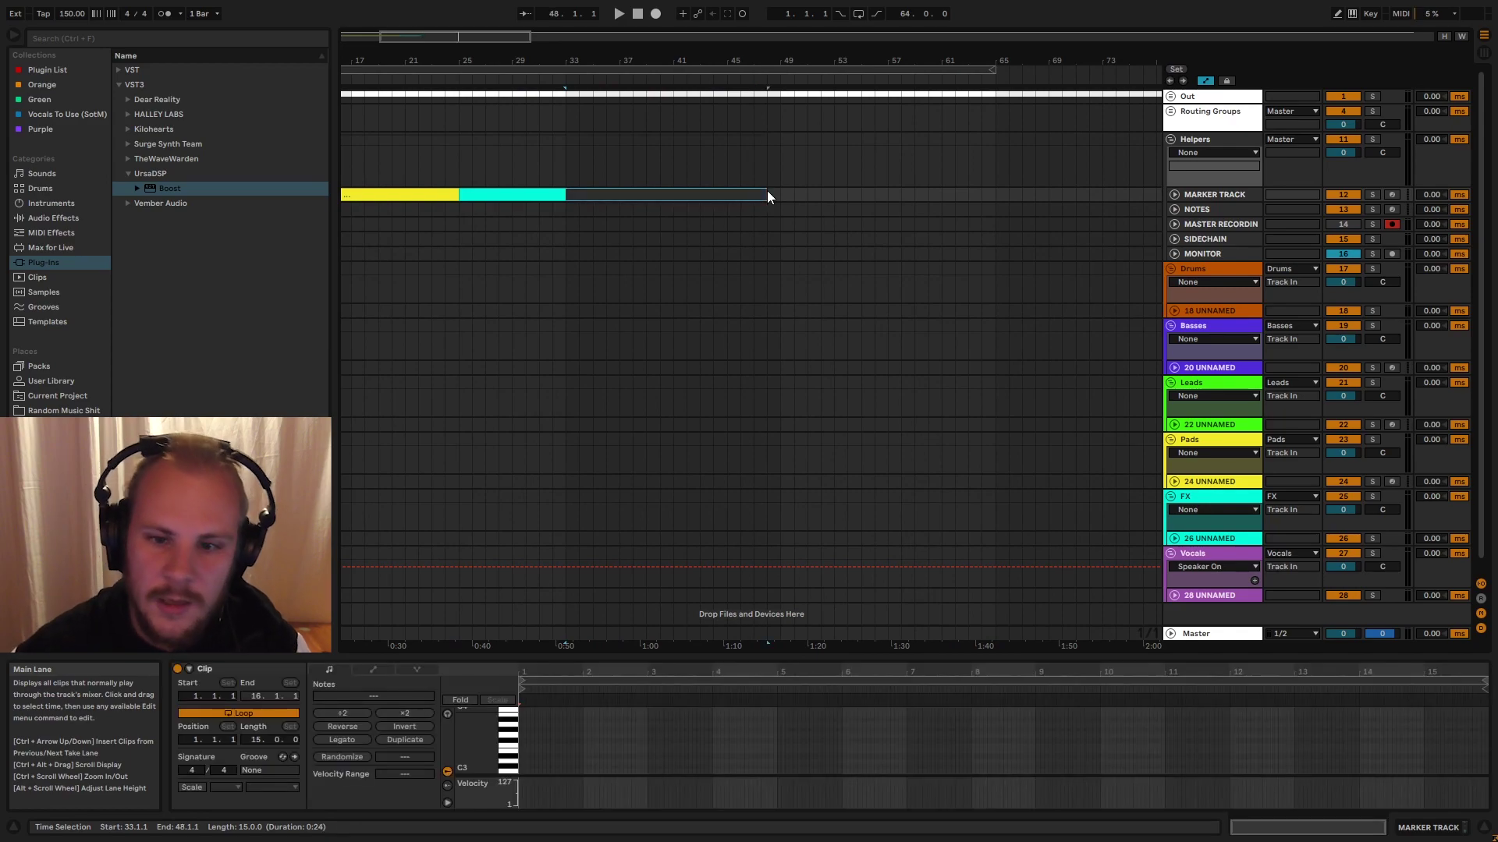
{"action": "right_click", "coordinate": [768, 196]}
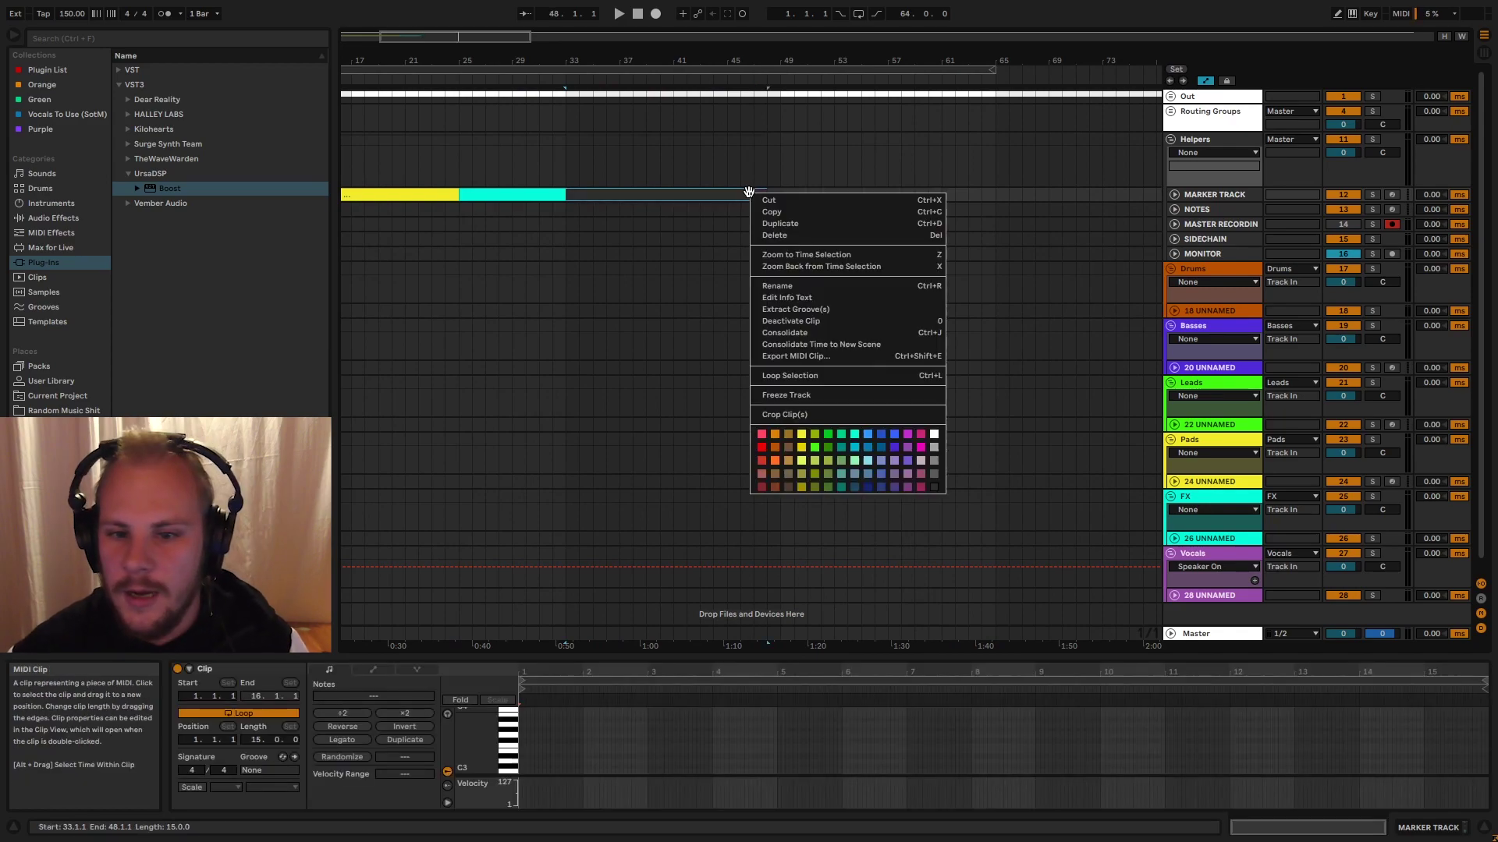
{"action": "left_click", "coordinate": [762, 450]}
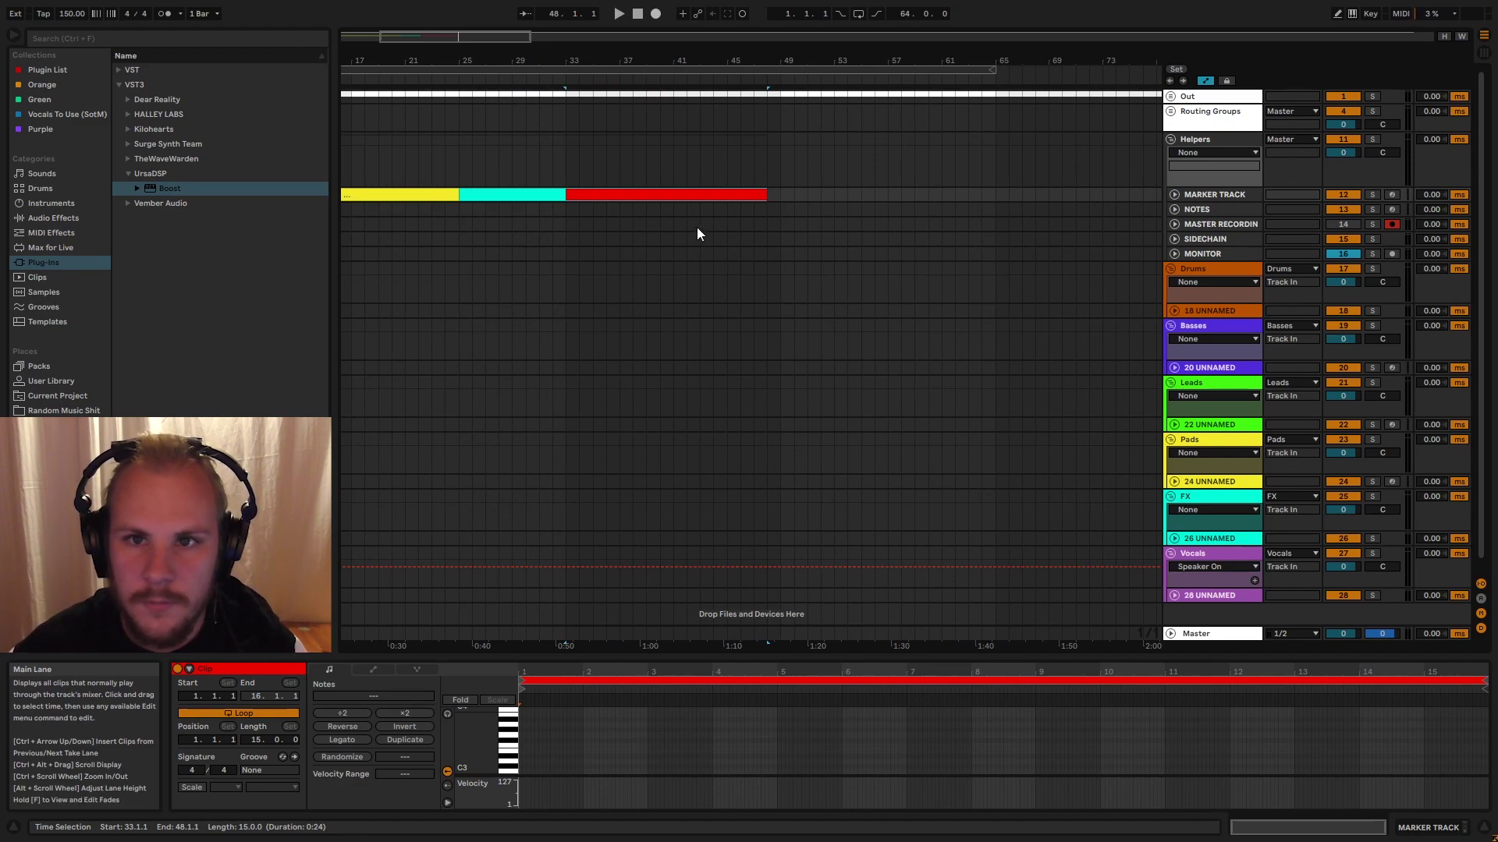
- Insert a one-bar MIDI clip at bar 48, then delete all the clips on the MARKER TRACK
{"action": "left_click", "coordinate": [783, 194]}
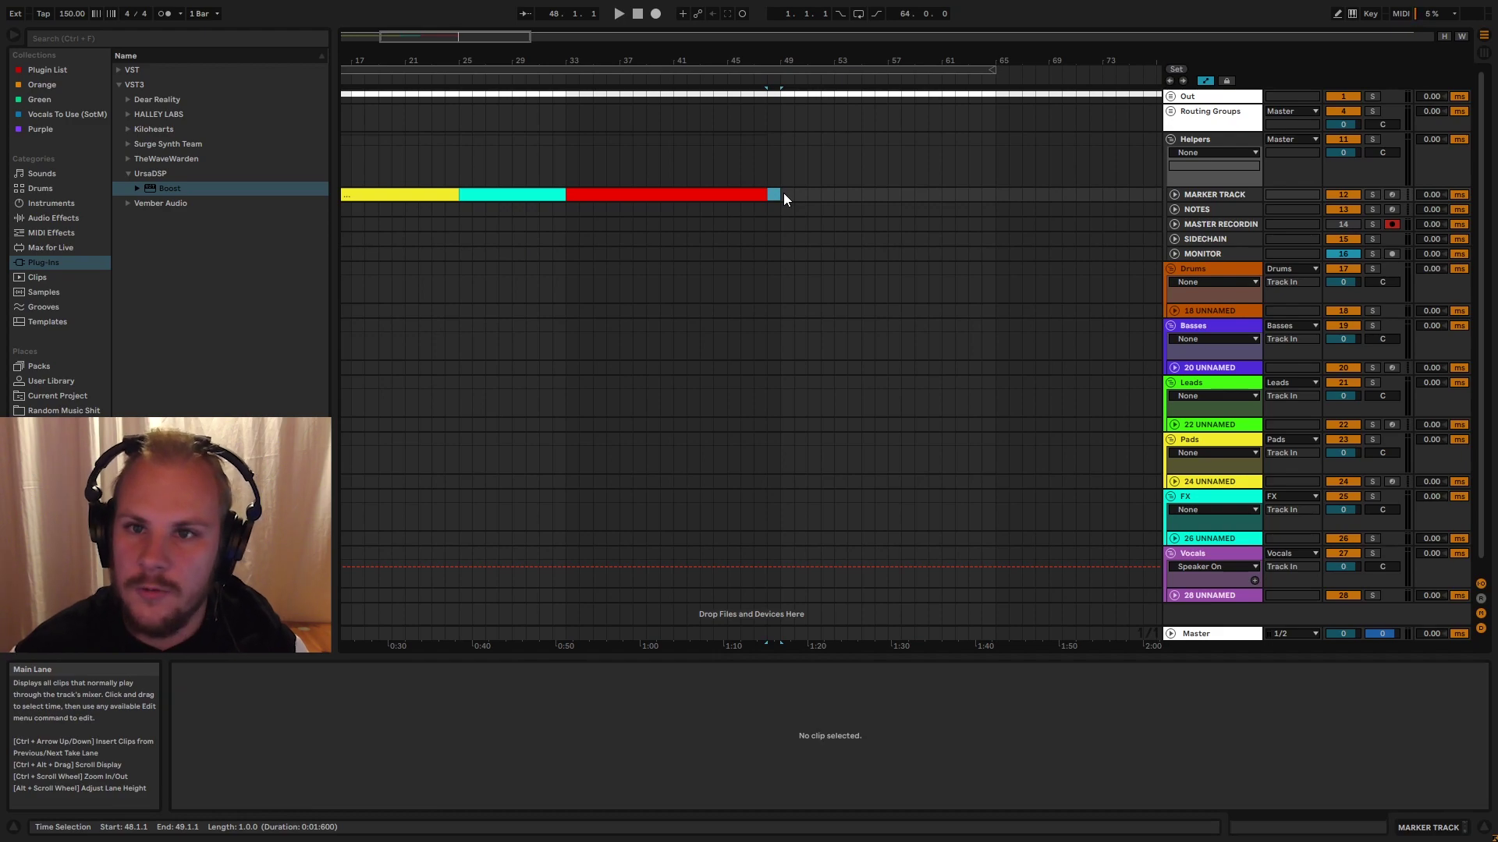
{"action": "key", "text": "ctrl+shift+m"}
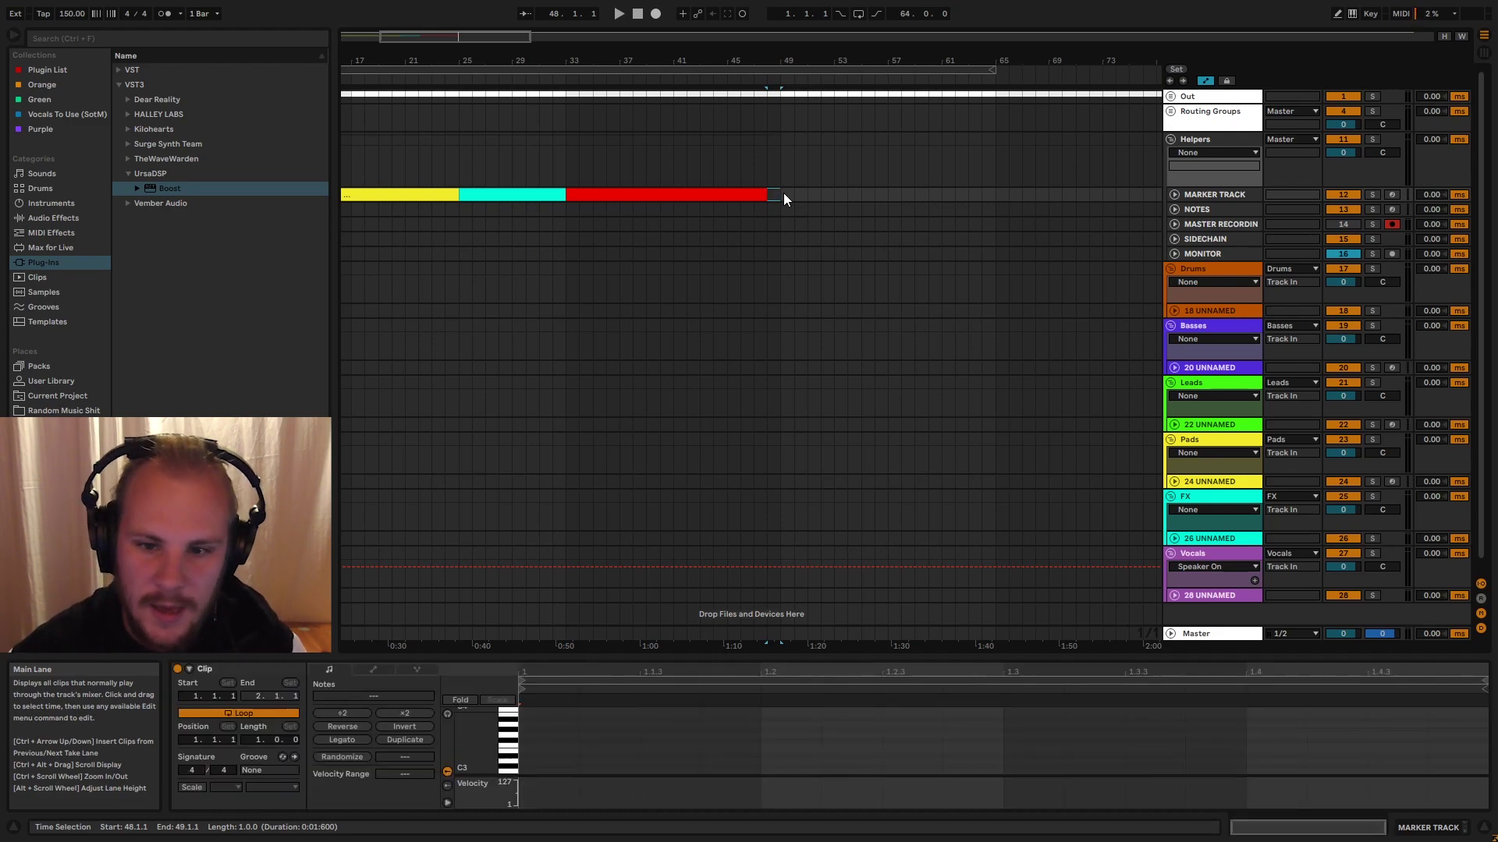
{"action": "left_click_drag", "start_coordinate": [576, 61], "coordinate": [577, 38]}
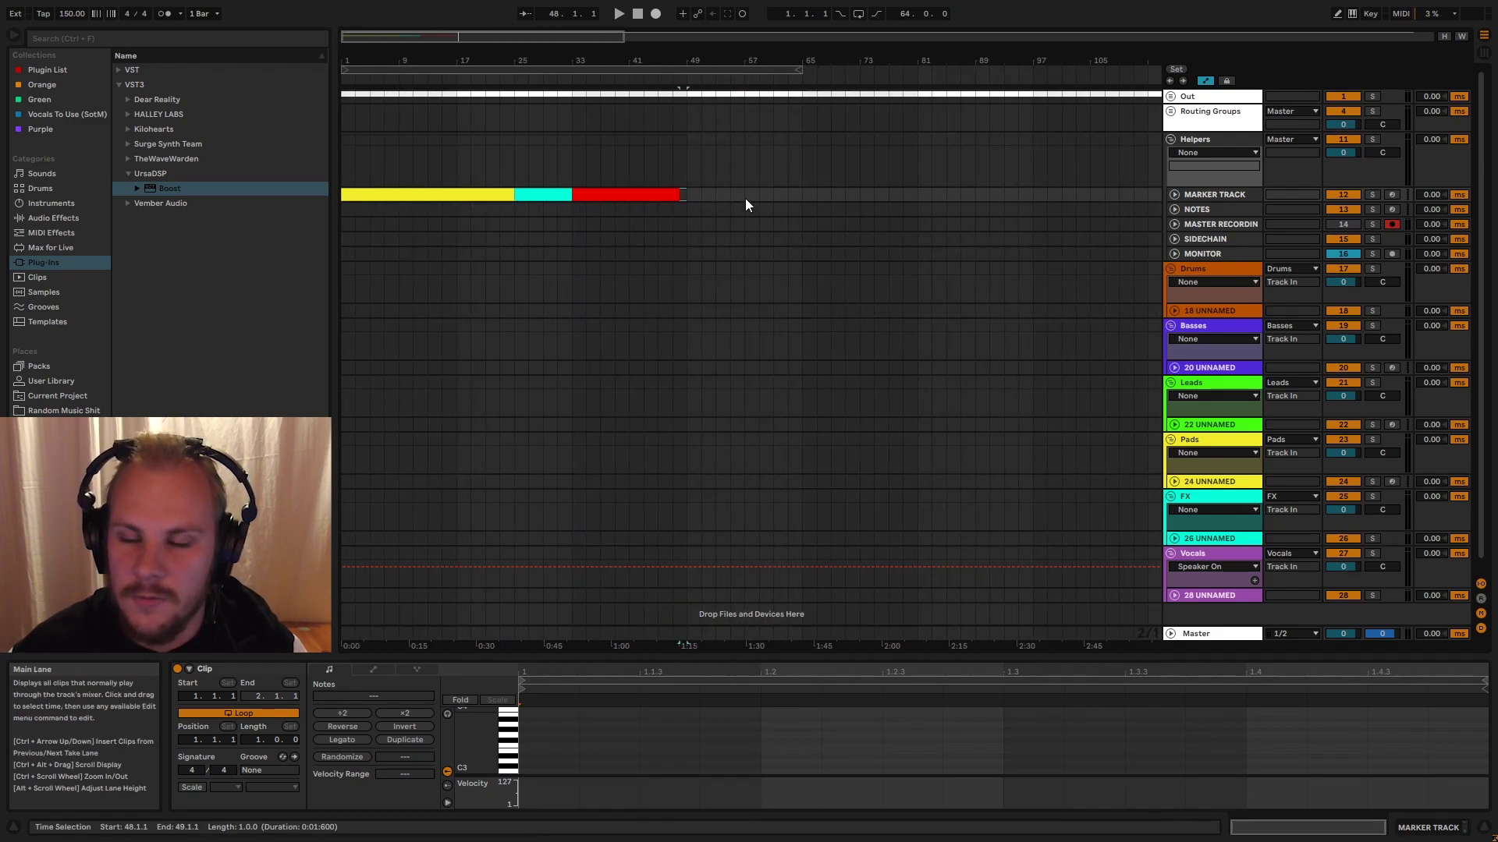
{"action": "left_click_drag", "start_coordinate": [705, 200], "coordinate": [341, 203]}
{"action": "key", "text": "Delete"}
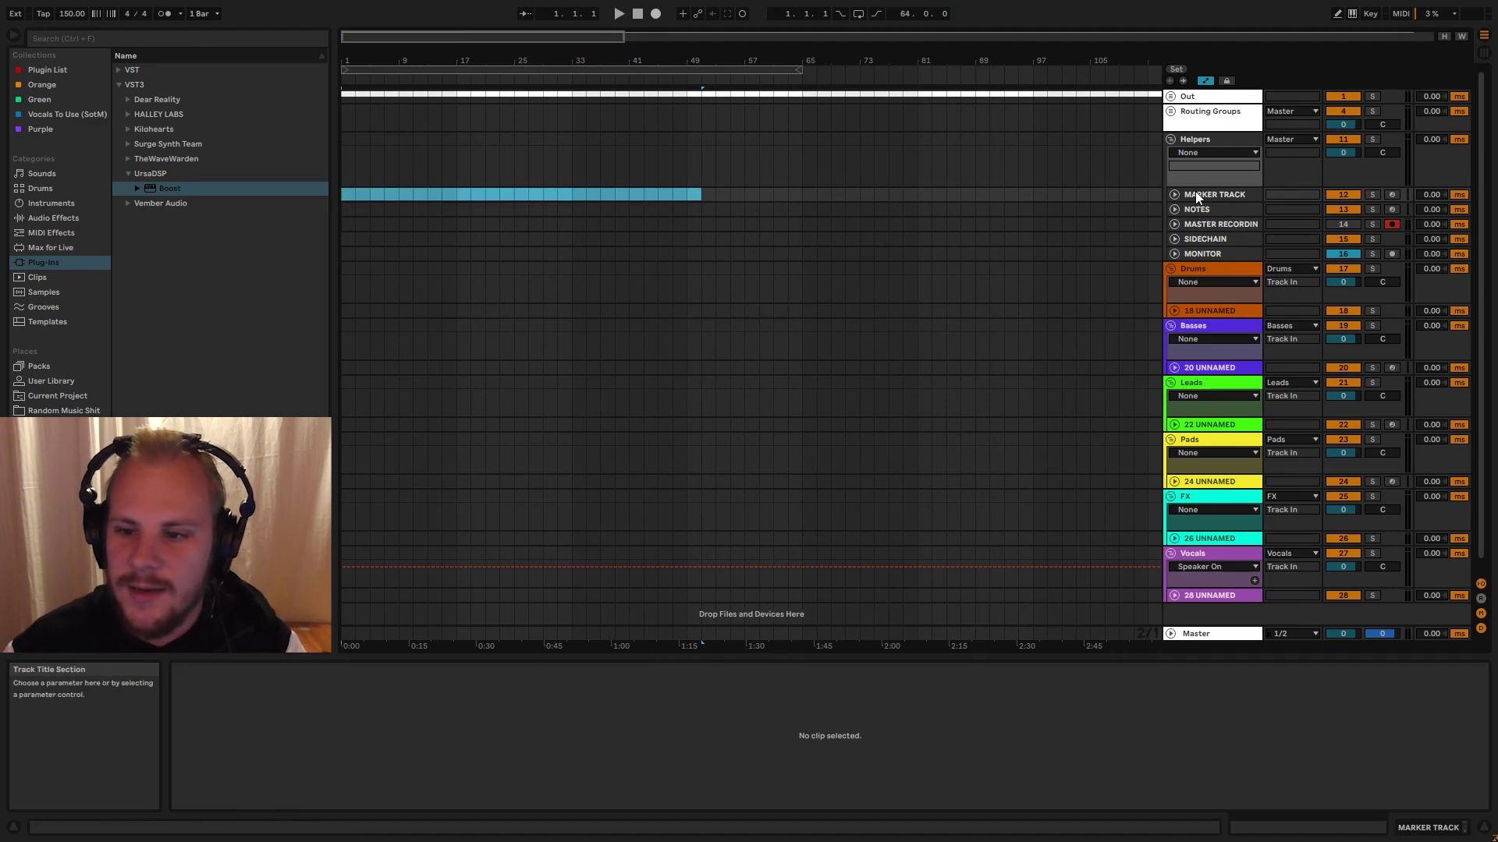
- Unfold the NOTES track and insert a four-bar MIDI clip from bar 1 to bar 5
{"action": "left_click", "coordinate": [1173, 208]}
{"action": "left_click_drag", "start_coordinate": [387, 61], "coordinate": [482, 67]}
{"action": "left_click", "coordinate": [345, 210]}
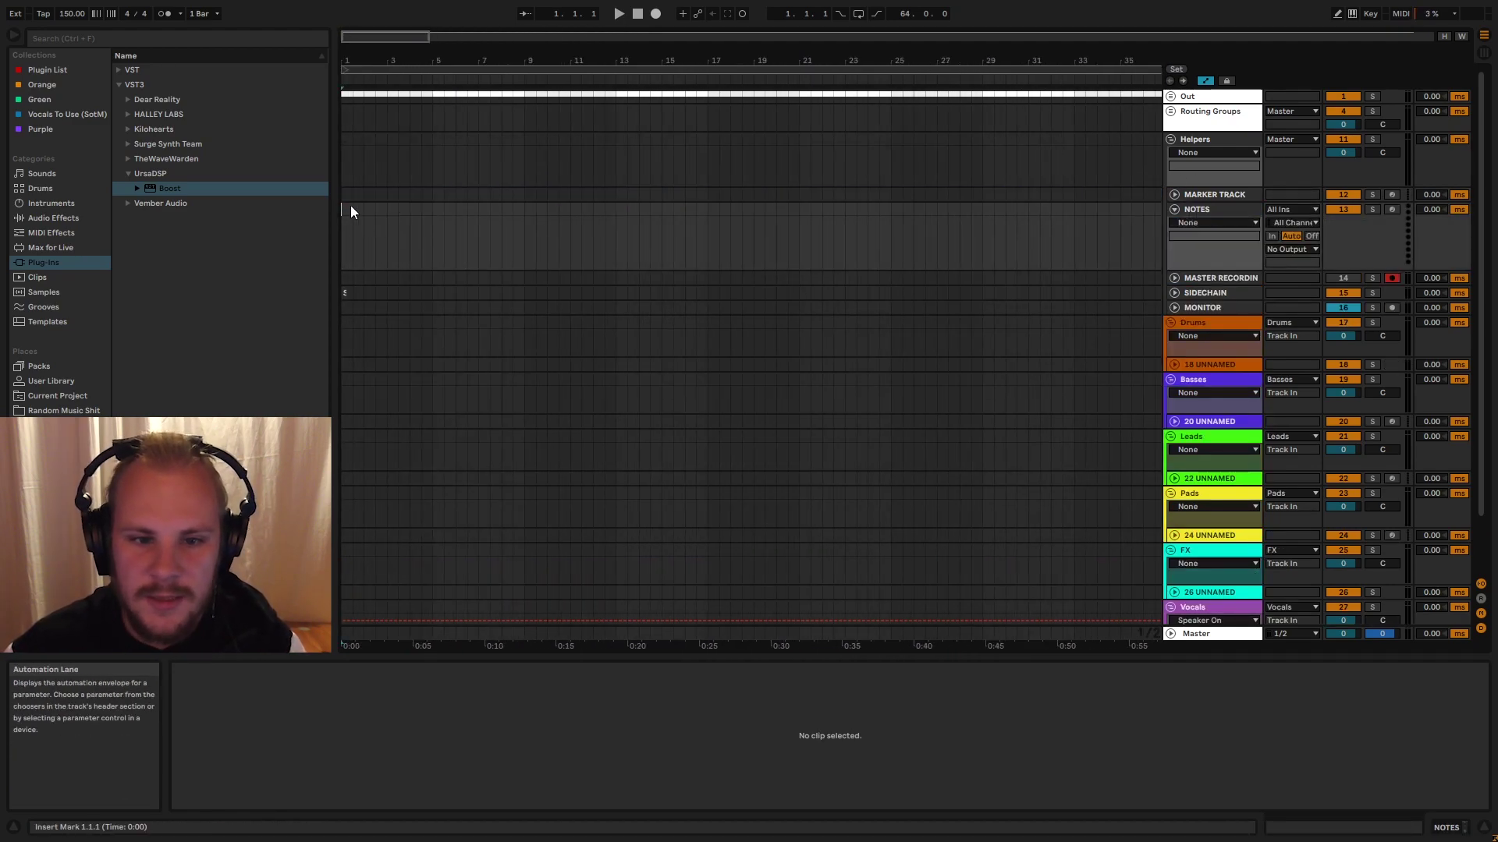
{"action": "left_click_drag", "start_coordinate": [342, 209], "coordinate": [435, 217]}
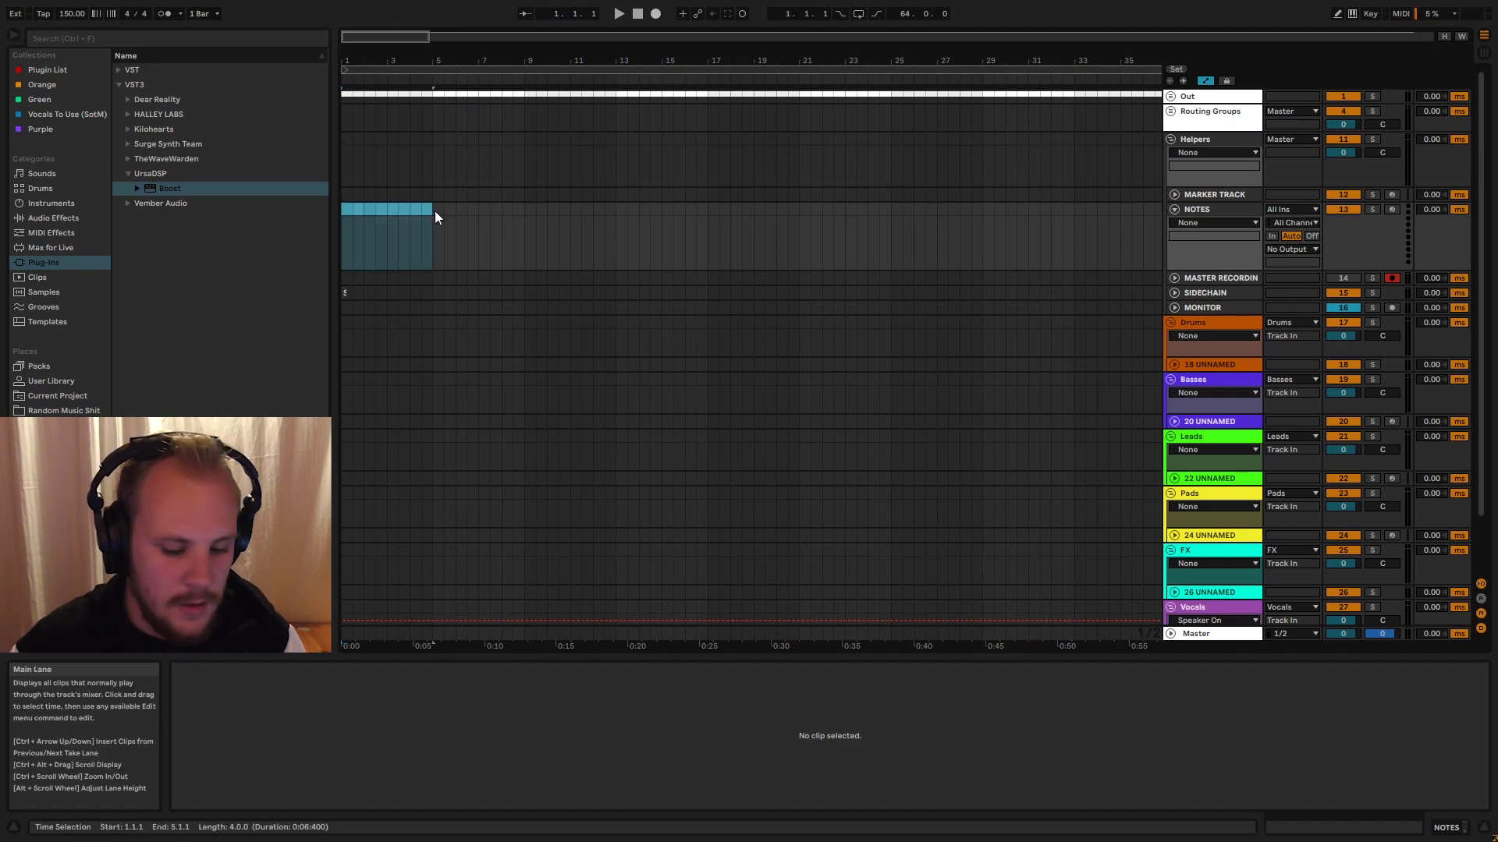
{"action": "double_click", "coordinate": [433, 211]}
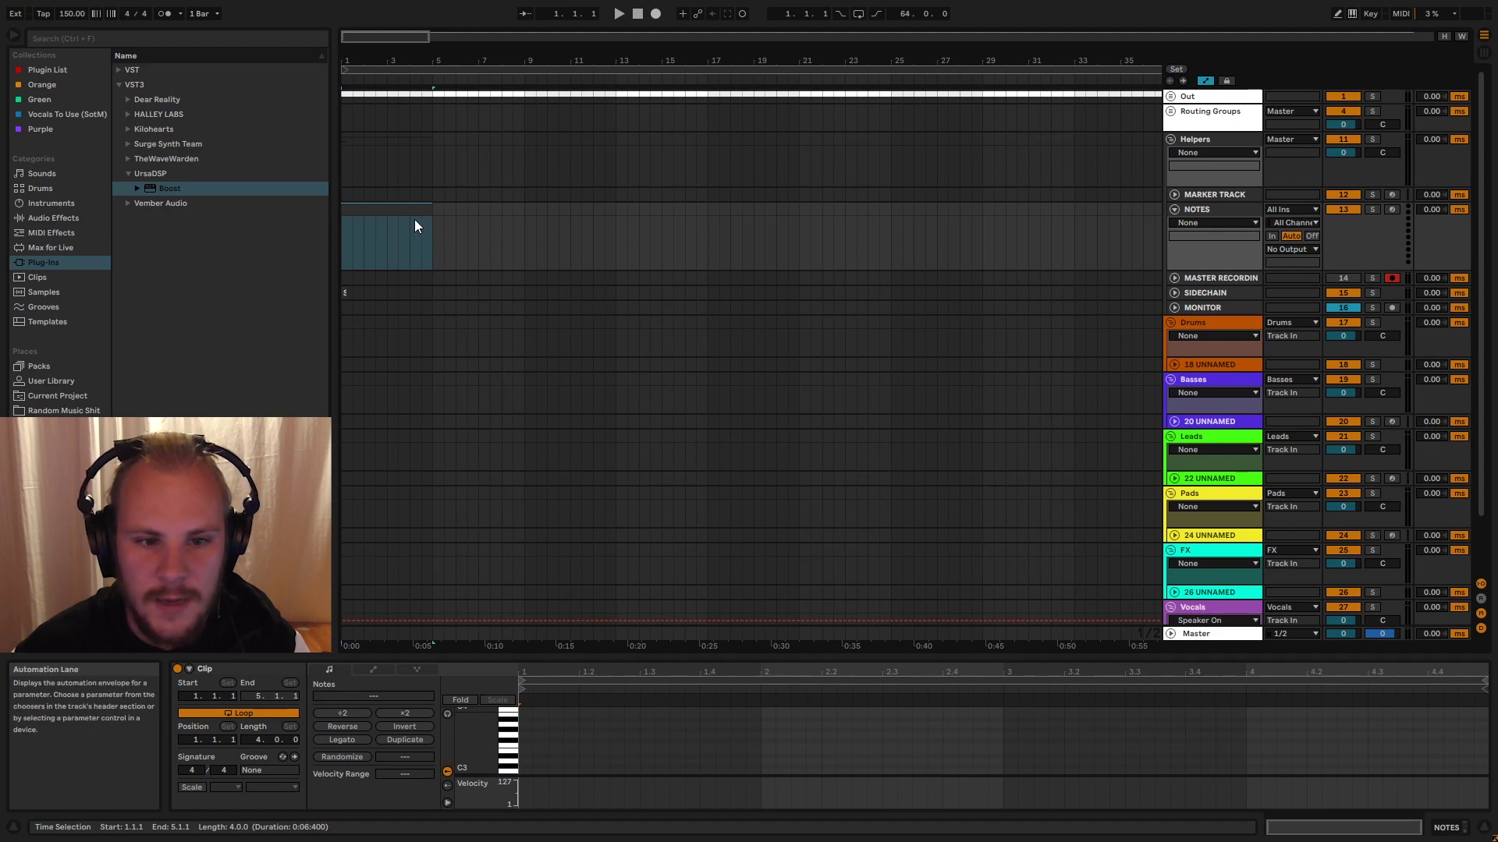
- Delete the clip on the NOTES track, then fold the track and the Helpers group
{"action": "key", "text": "Delete"}
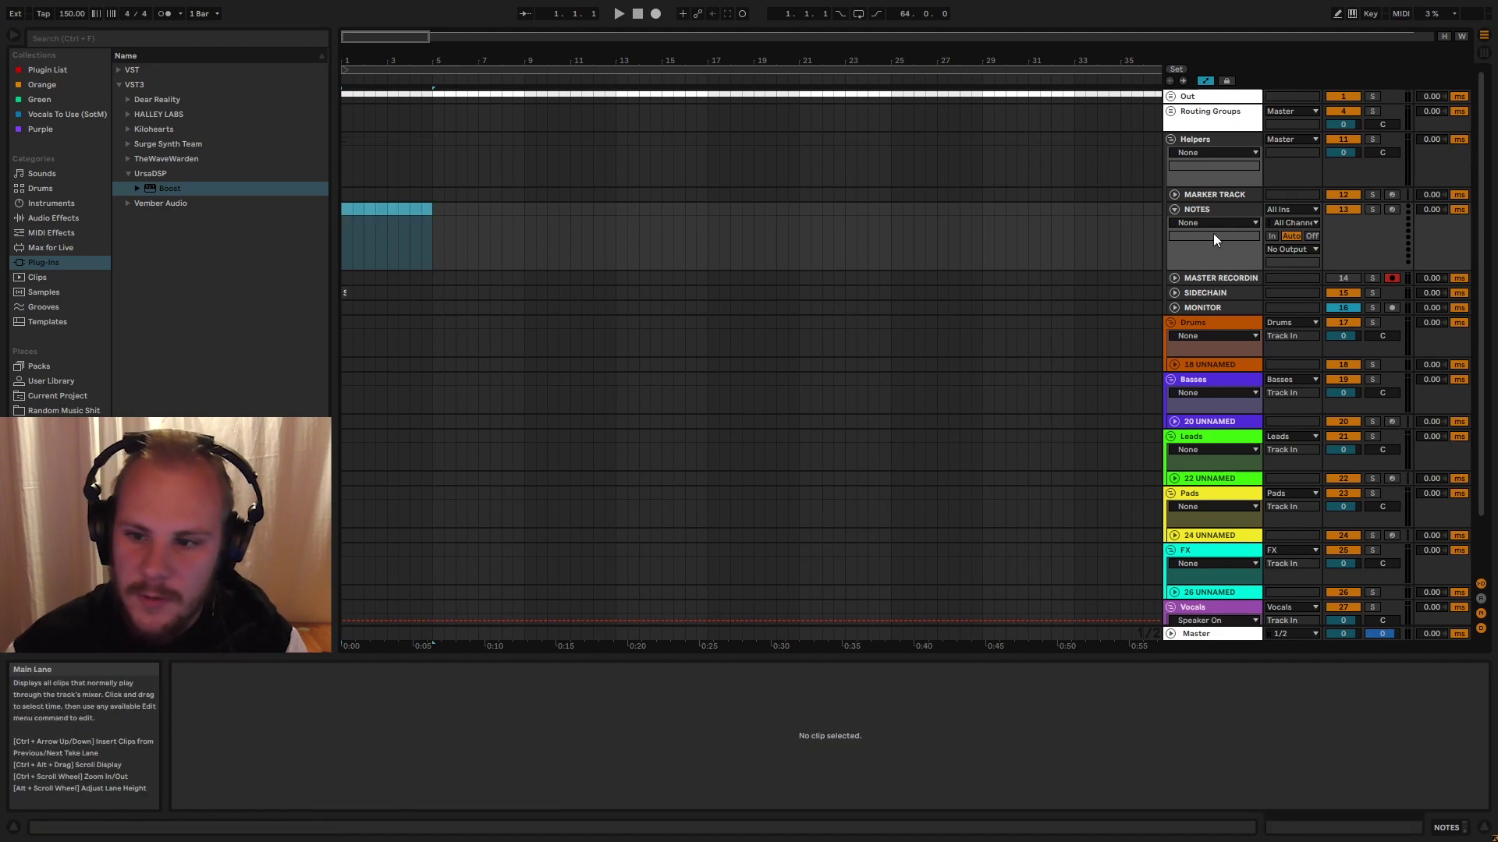
{"action": "left_click", "coordinate": [1174, 209]}
{"action": "left_click", "coordinate": [1170, 139]}
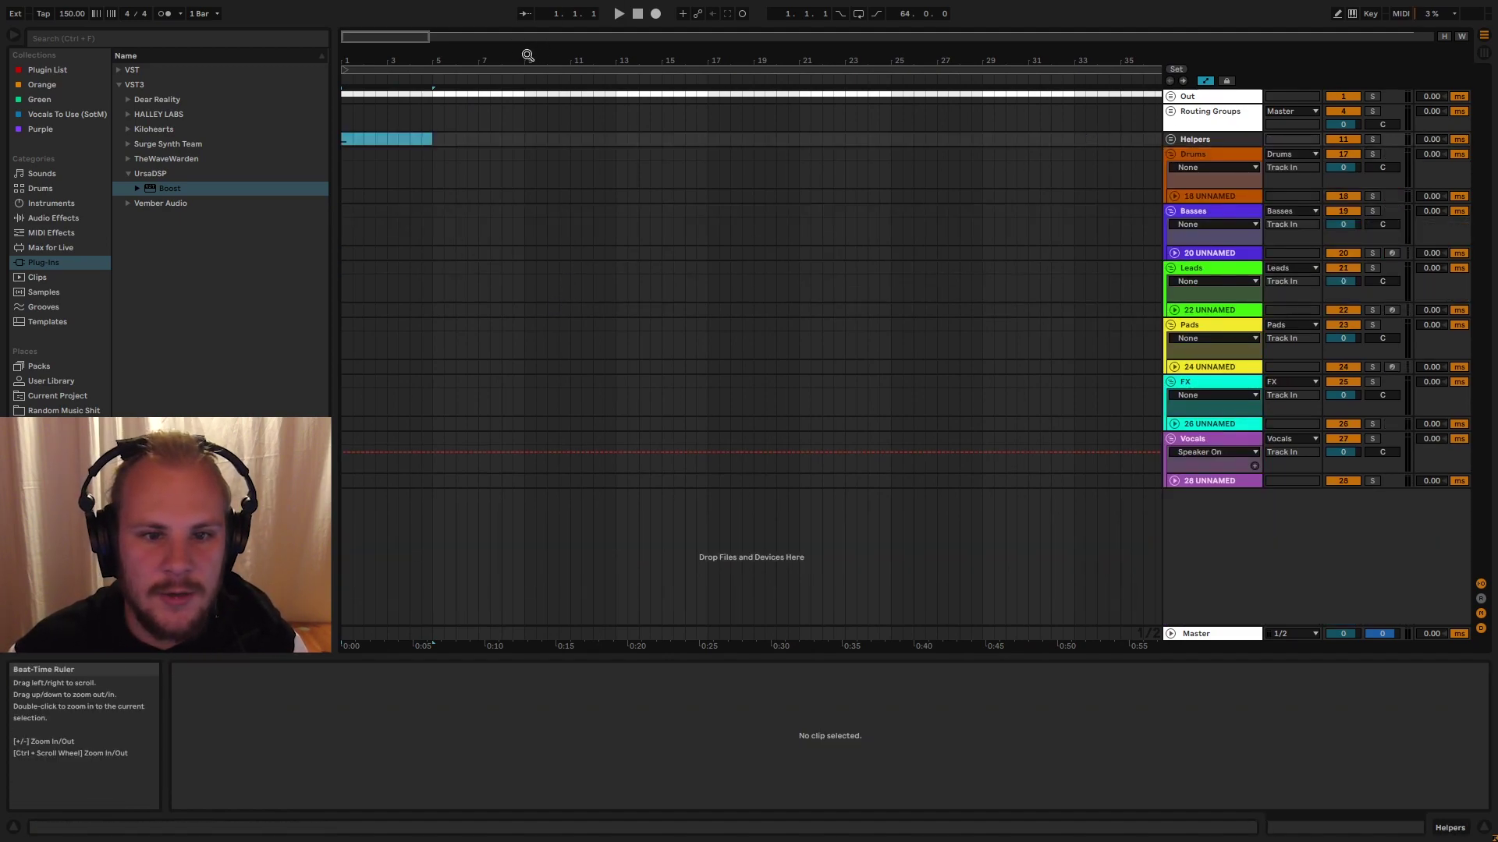
- Add a locator at bar 9 and name it "say anything here"
{"action": "right_click", "coordinate": [526, 55]}
{"action": "left_click", "coordinate": [508, 46]}
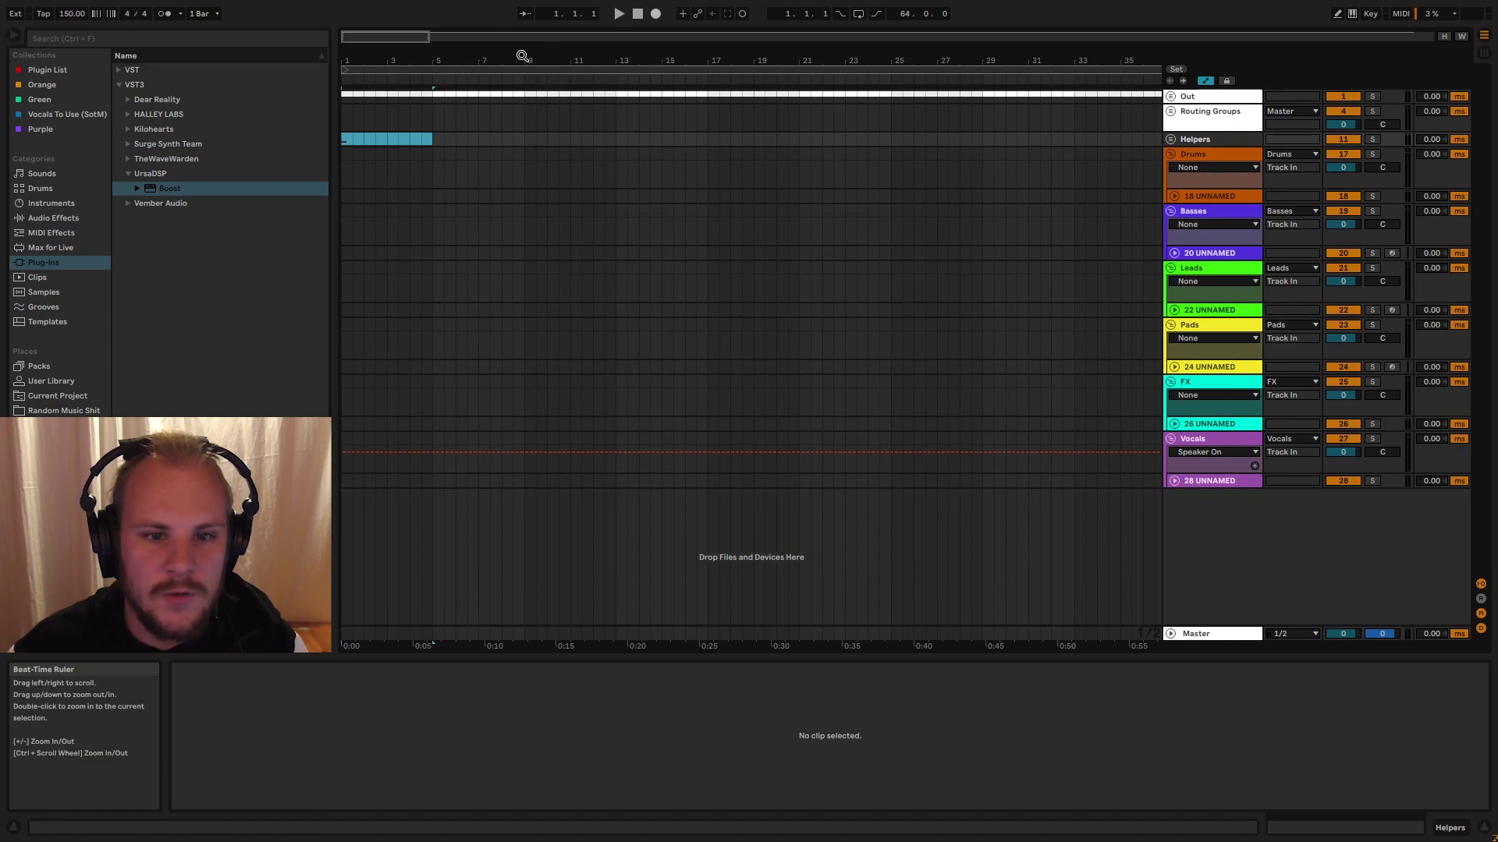
{"action": "right_click", "coordinate": [521, 61]}
{"action": "left_click", "coordinate": [523, 44]}
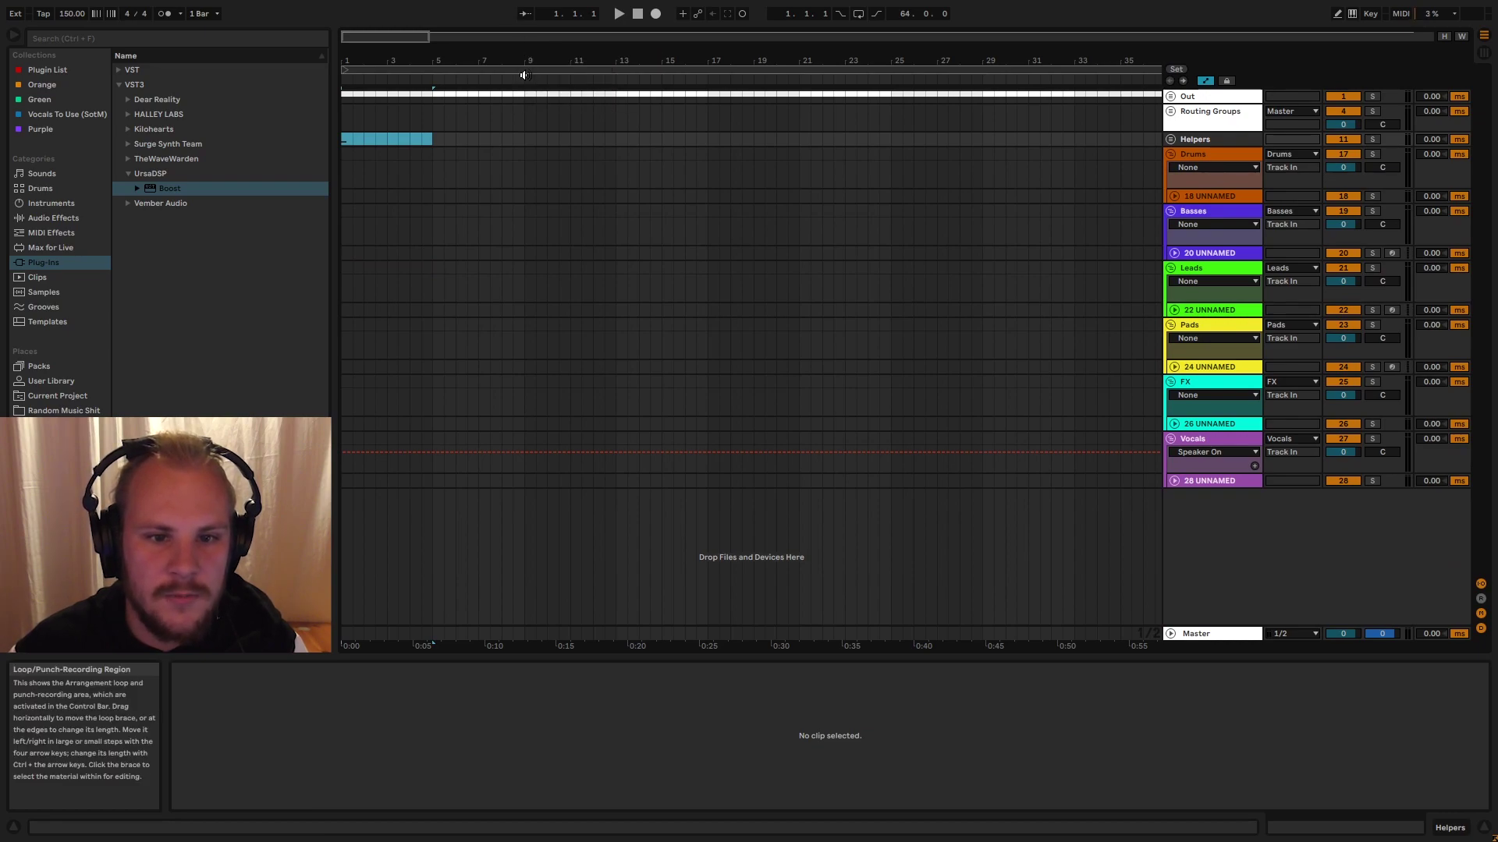
{"action": "right_click", "coordinate": [523, 77]}
{"action": "left_click", "coordinate": [560, 114]}
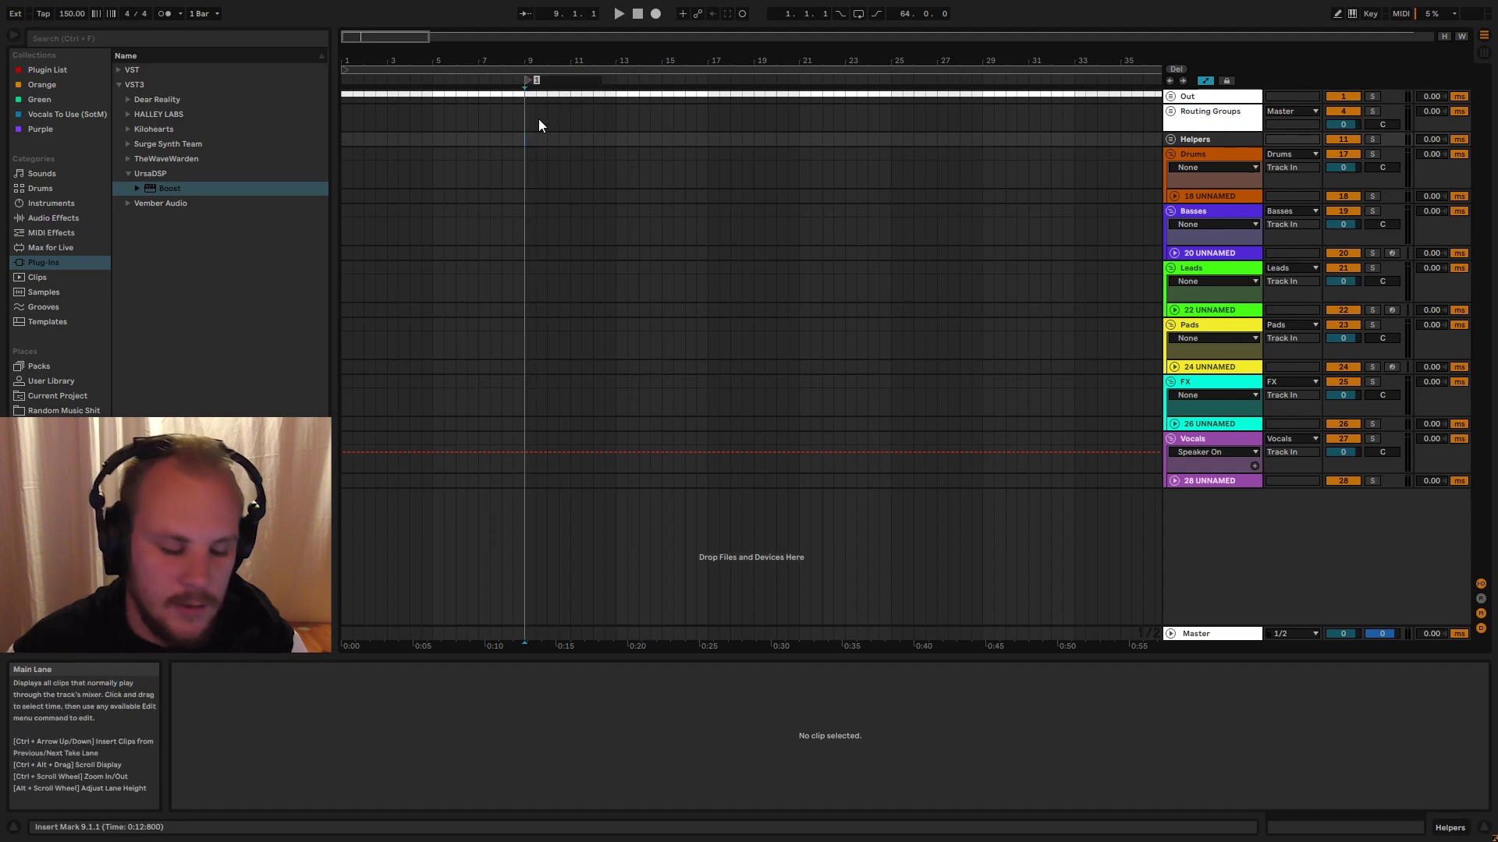
{"action": "type", "text": "s"}
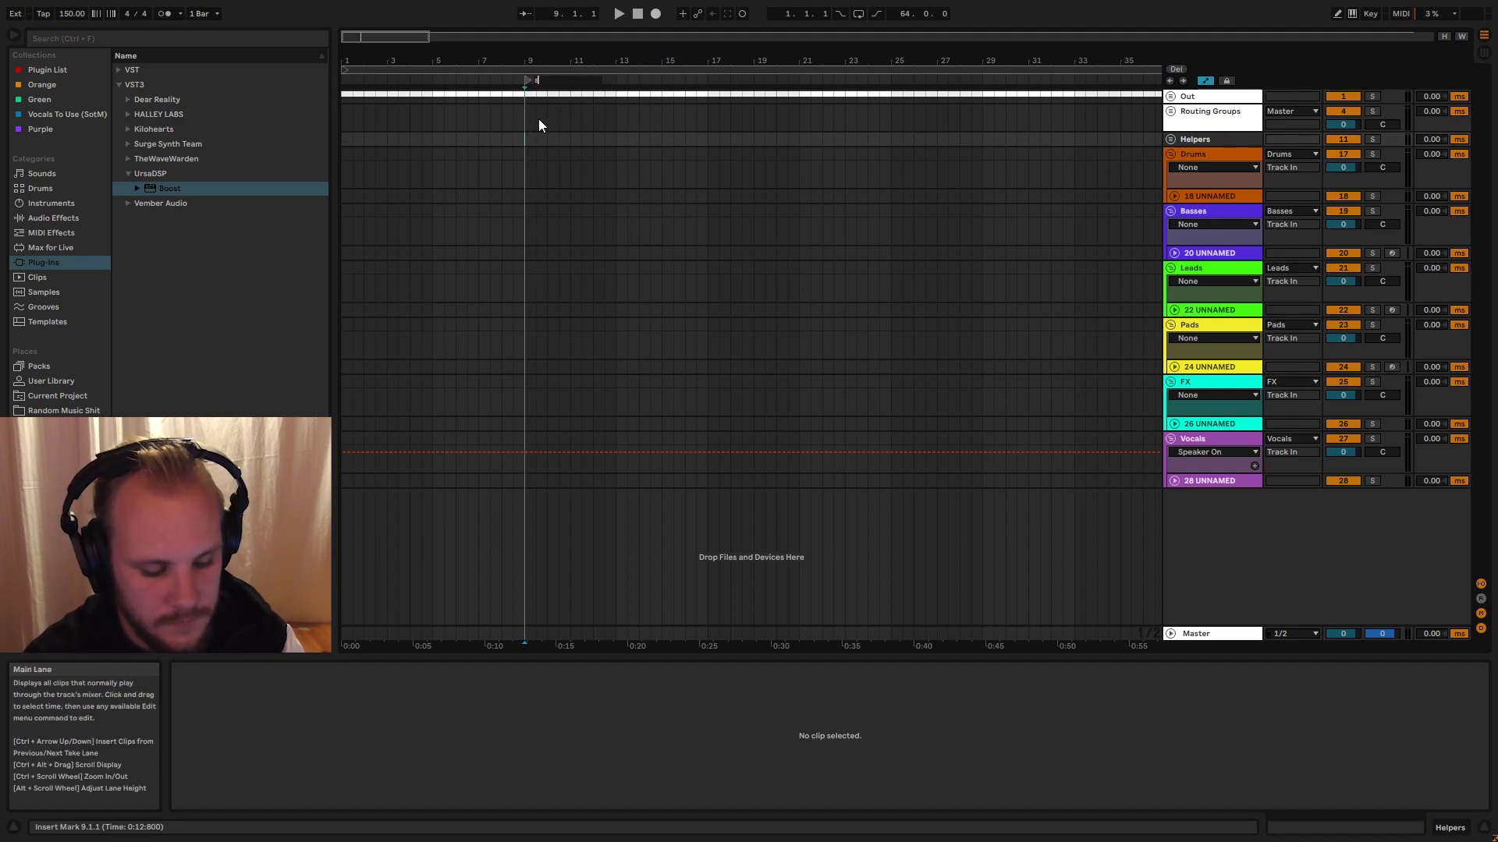
{"action": "type", "text": "ay anything here"}
{"action": "left_click", "coordinate": [539, 119]}
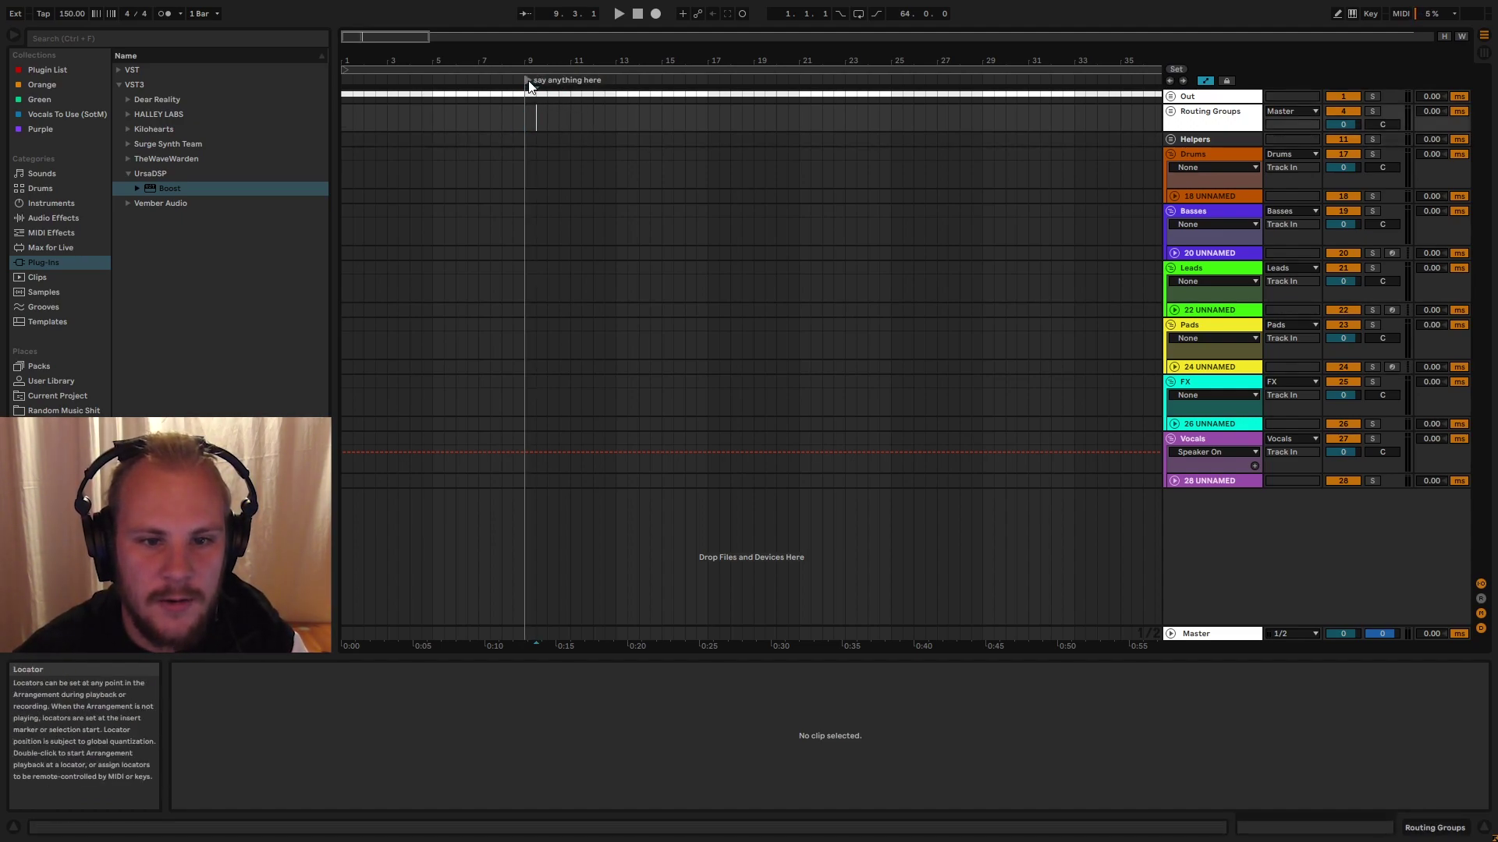
- Add further locators with their default names at bars 14, 19, 17 and 16
{"action": "left_click_drag", "start_coordinate": [528, 81], "coordinate": [571, 55]}
{"action": "right_click", "coordinate": [571, 81]}
{"action": "left_click", "coordinate": [610, 116]}
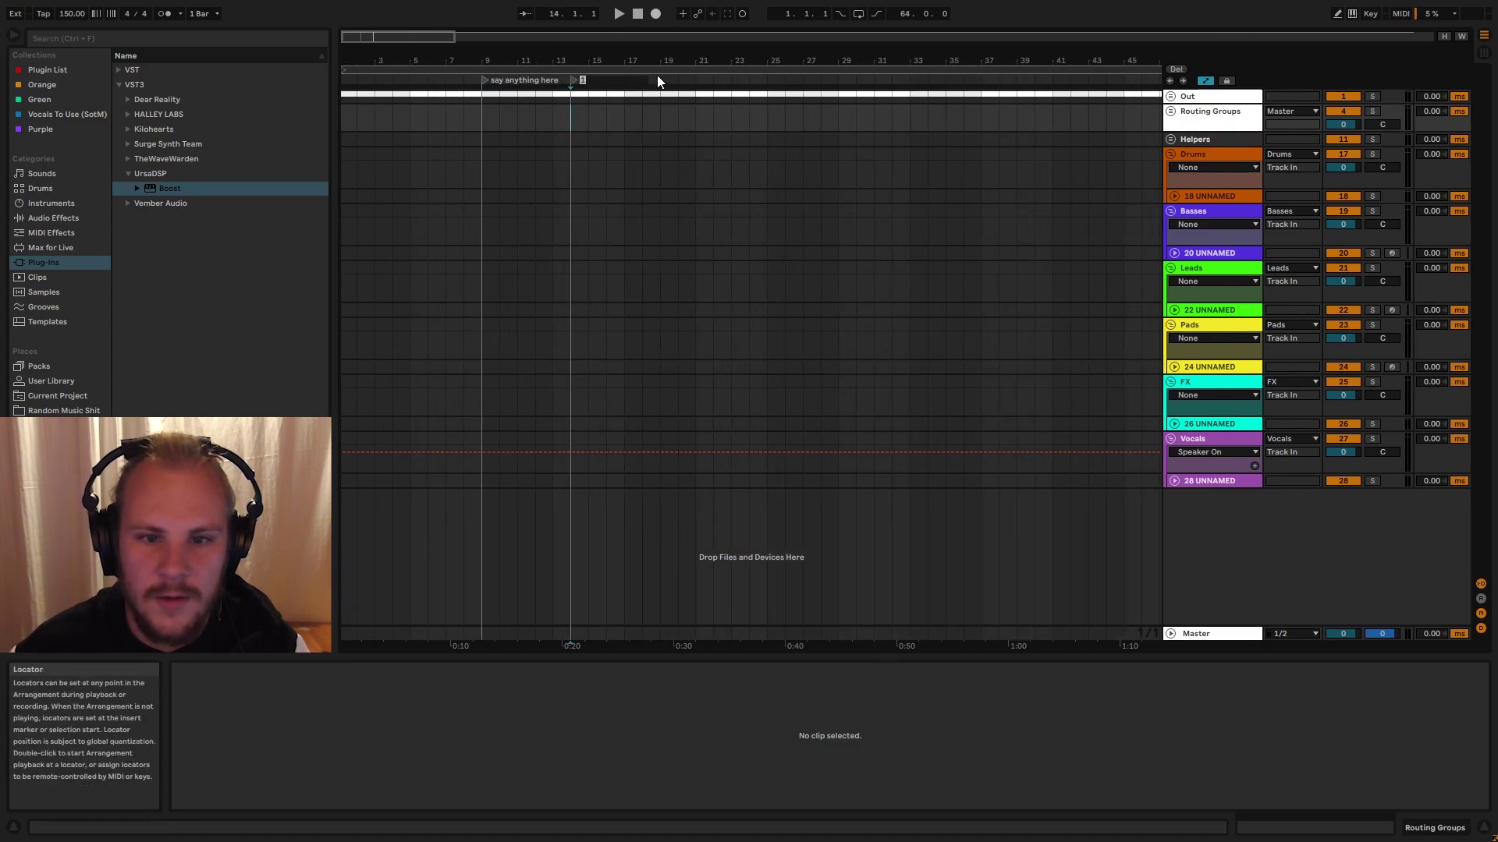
{"action": "right_click", "coordinate": [658, 77]}
{"action": "left_click", "coordinate": [685, 114]}
{"action": "right_click", "coordinate": [616, 85]}
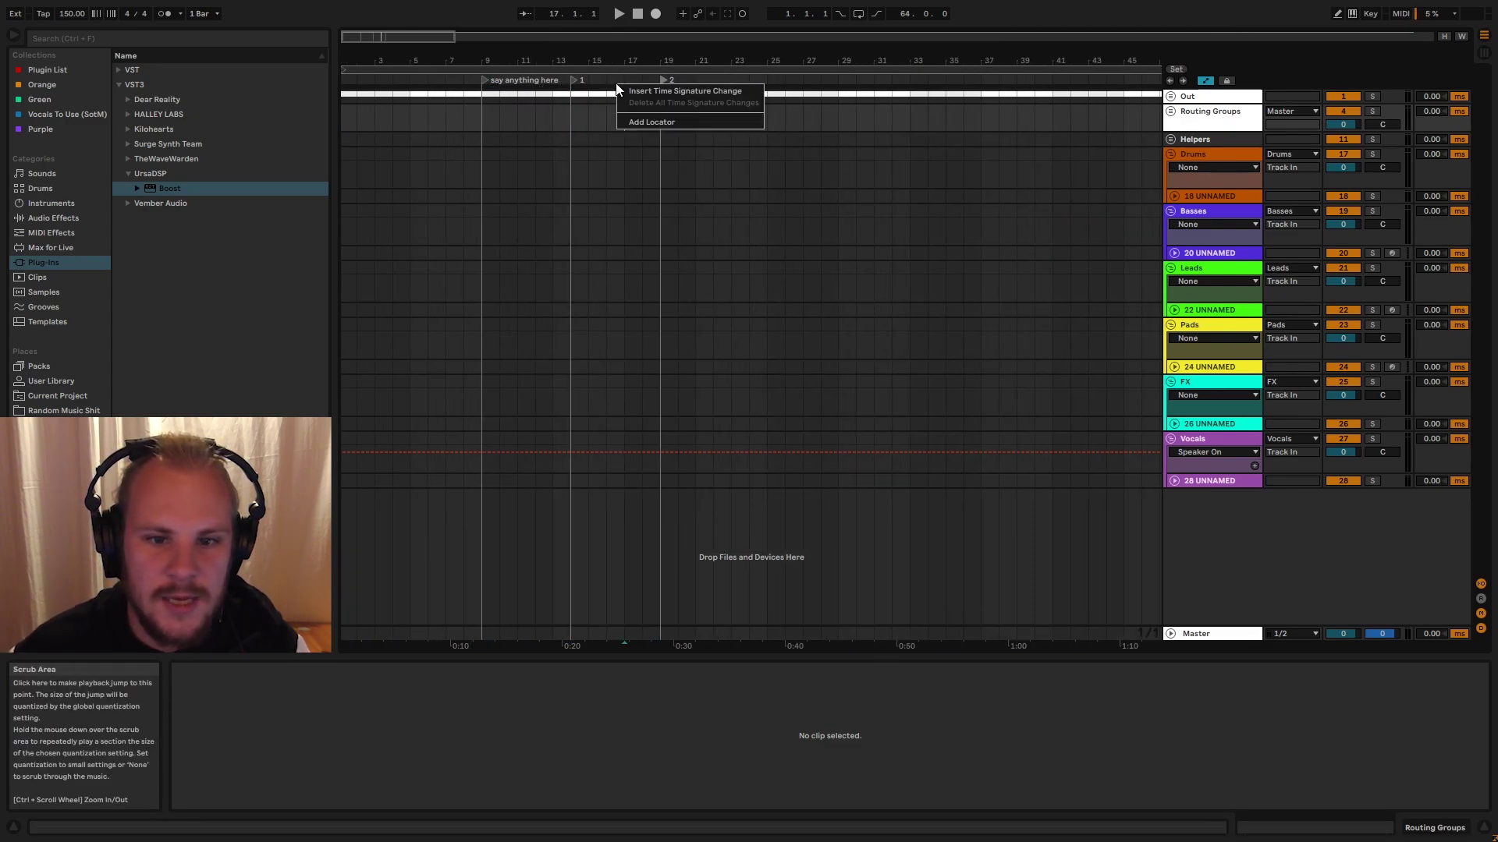
{"action": "left_click", "coordinate": [641, 122]}
{"action": "right_click", "coordinate": [608, 84]}
{"action": "left_click", "coordinate": [629, 120]}
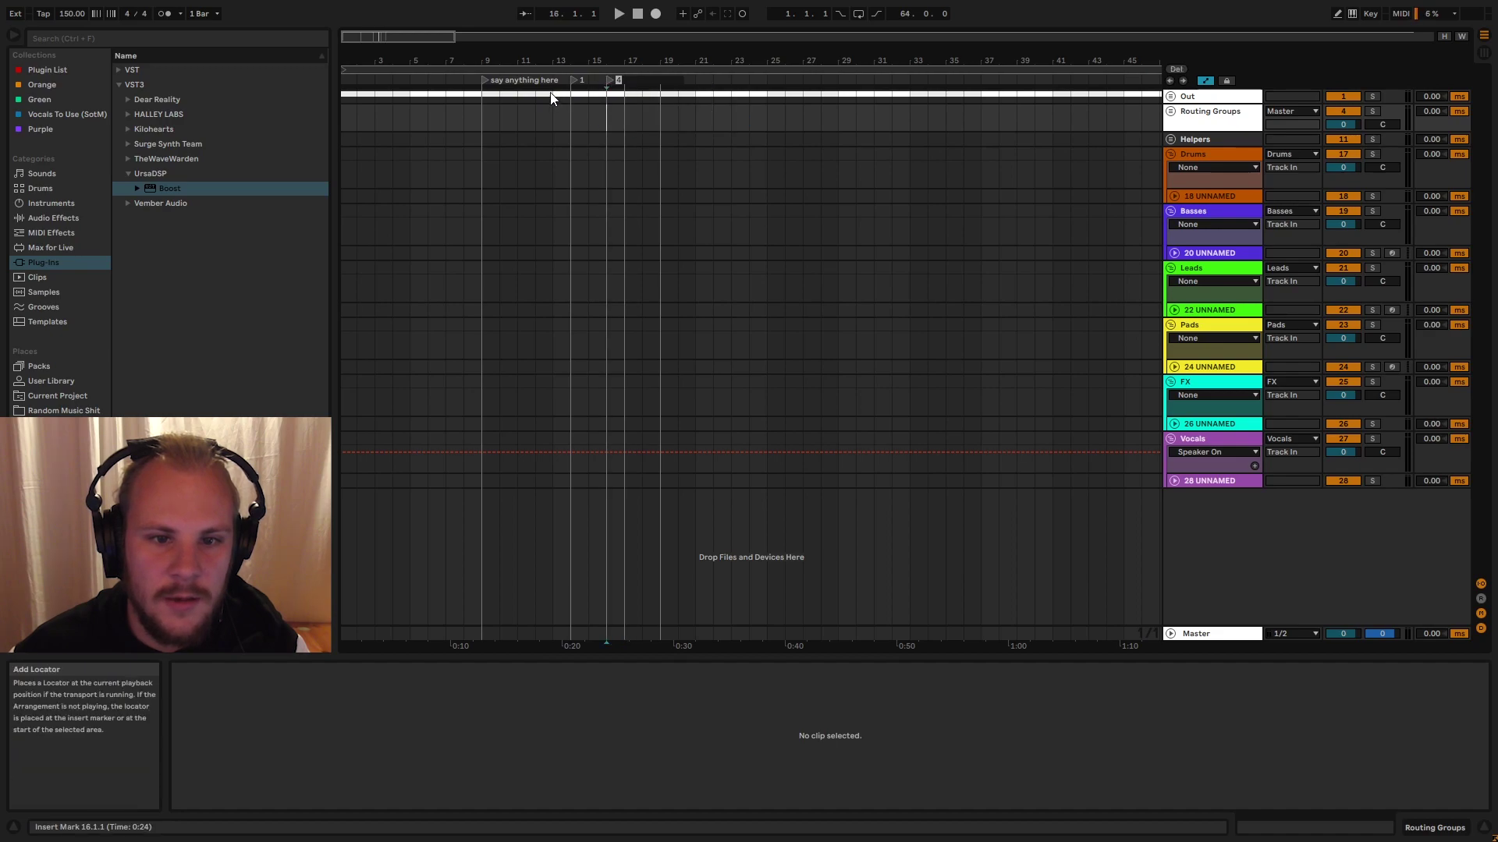
- Add two more locators at bars 6 and 8 and stop the playback
{"action": "right_click", "coordinate": [545, 82]}
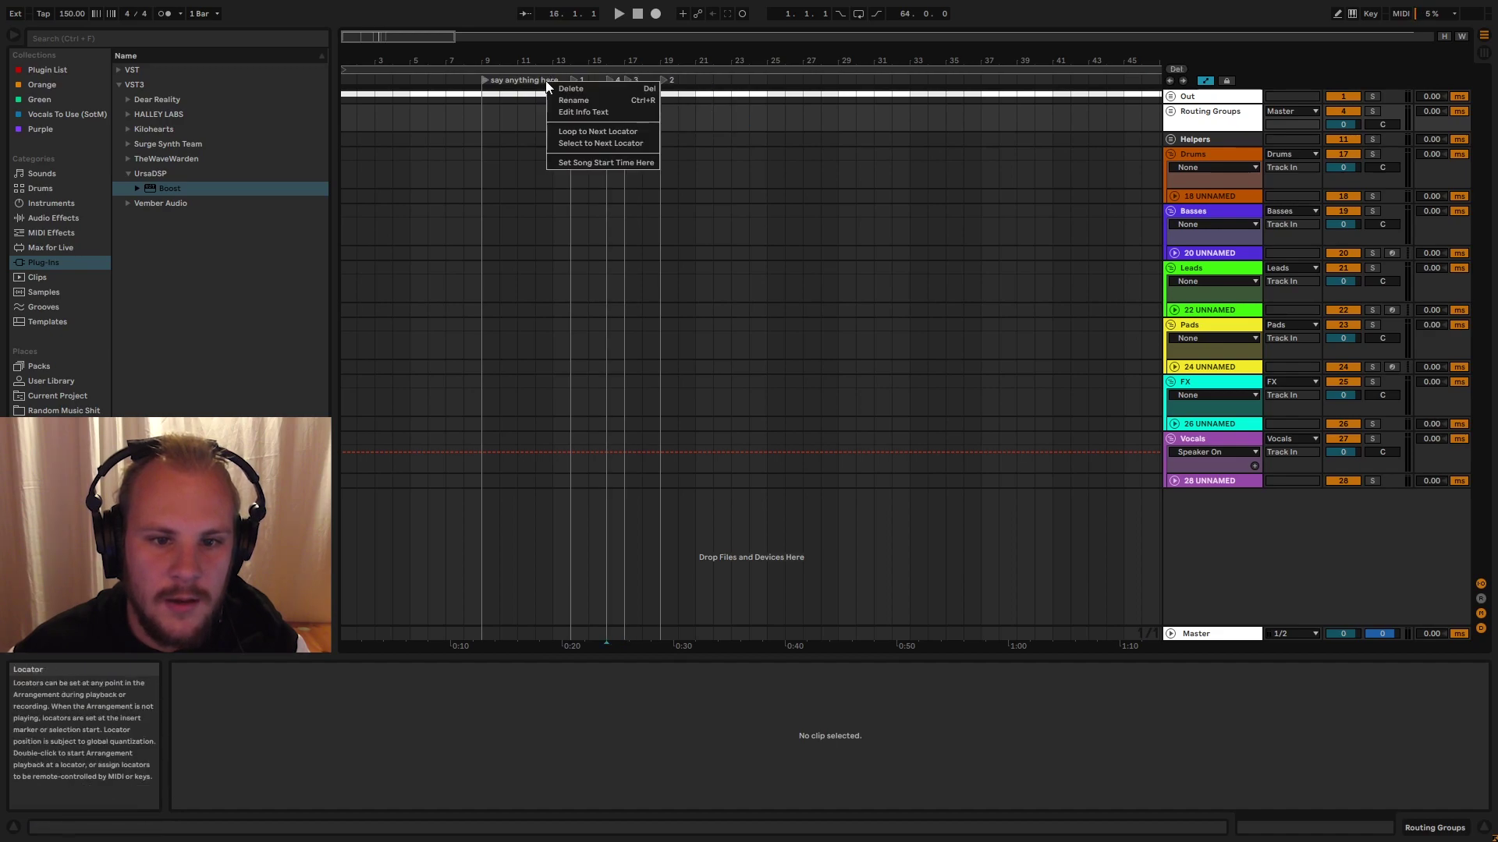
{"action": "right_click", "coordinate": [426, 80]}
{"action": "left_click", "coordinate": [454, 116]}
{"action": "left_click", "coordinate": [399, 87]}
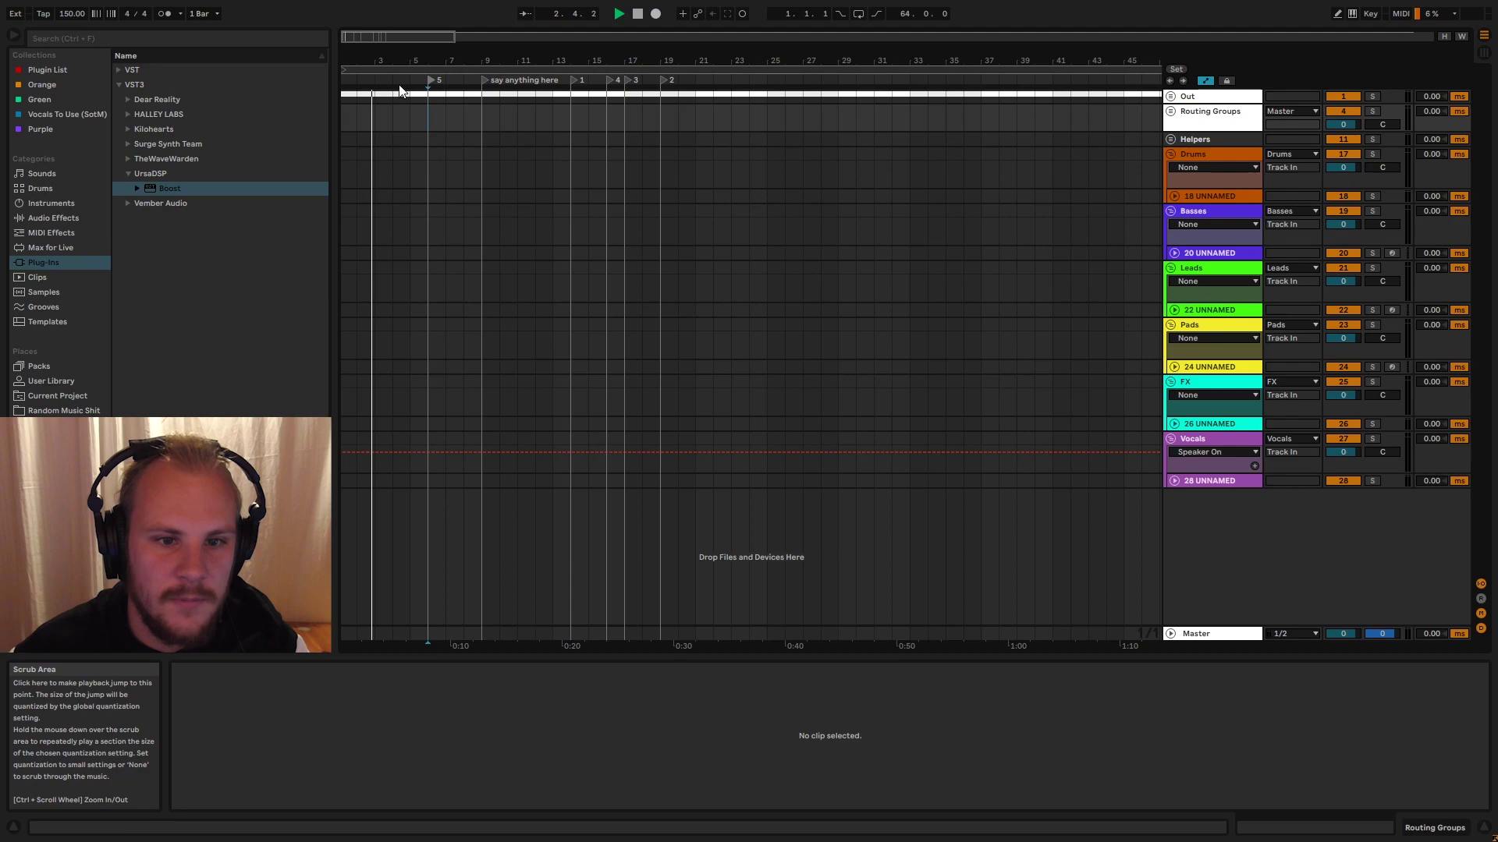
{"action": "right_click", "coordinate": [465, 81]}
{"action": "left_click", "coordinate": [493, 120]}
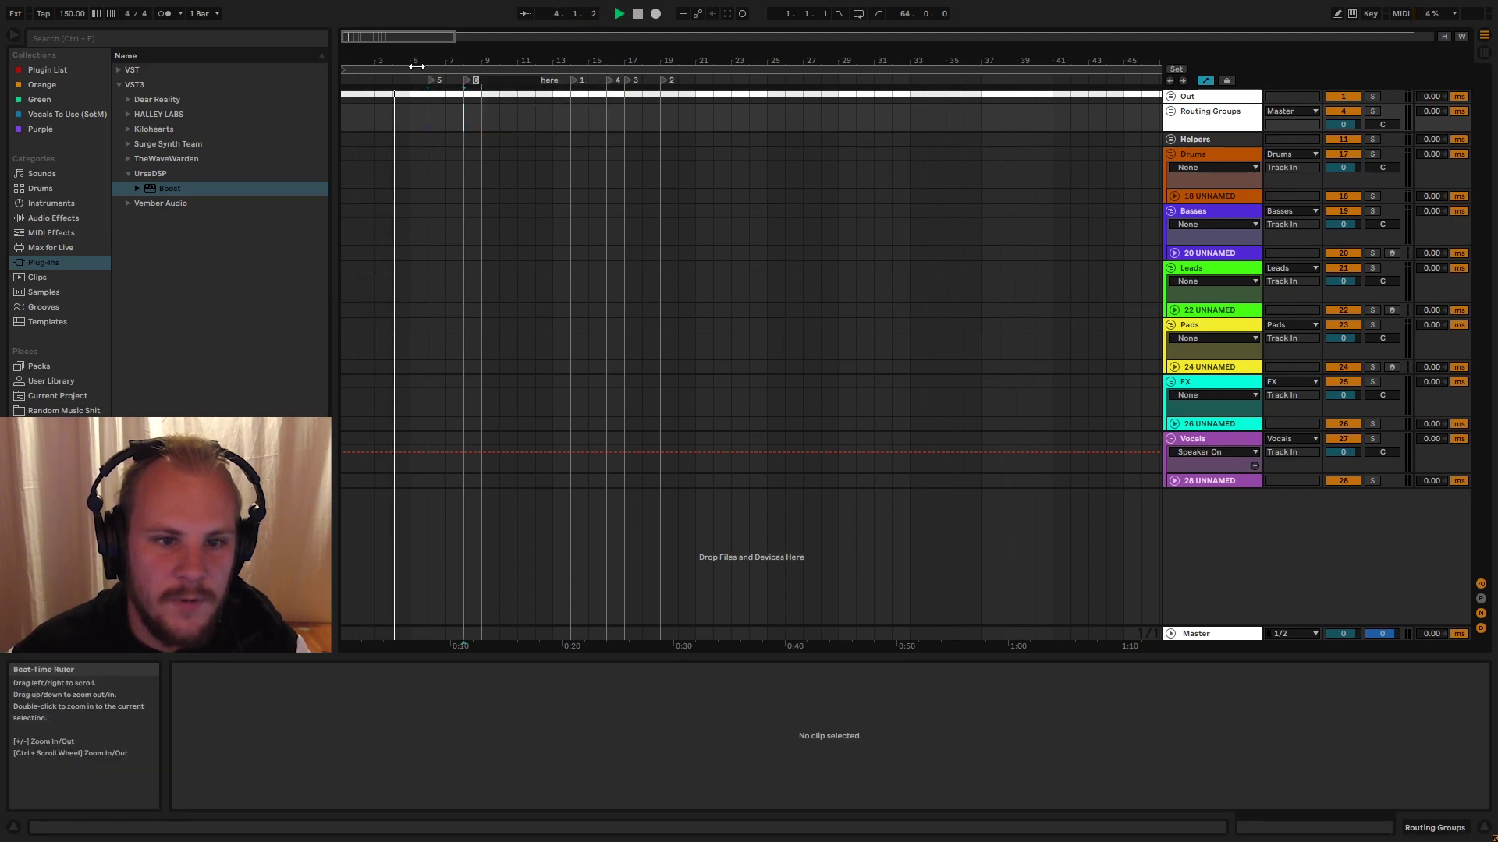
{"action": "left_click", "coordinate": [415, 70]}
{"action": "key", "text": "space"}
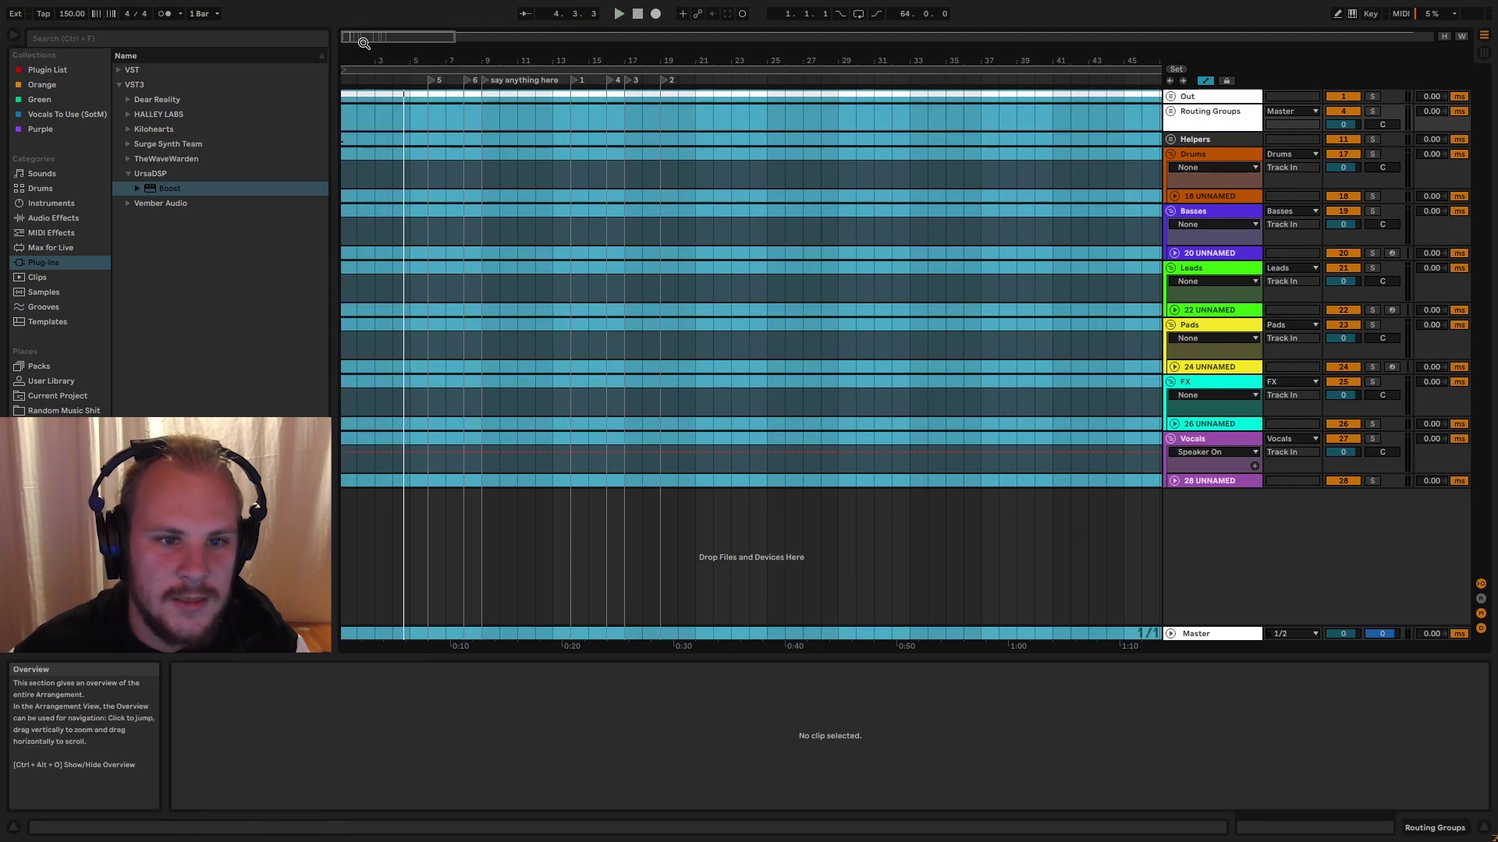
- Delete all the locators from the arrangement
{"action": "left_click_drag", "start_coordinate": [418, 64], "coordinate": [386, 107]}
{"action": "left_click", "coordinate": [447, 228]}
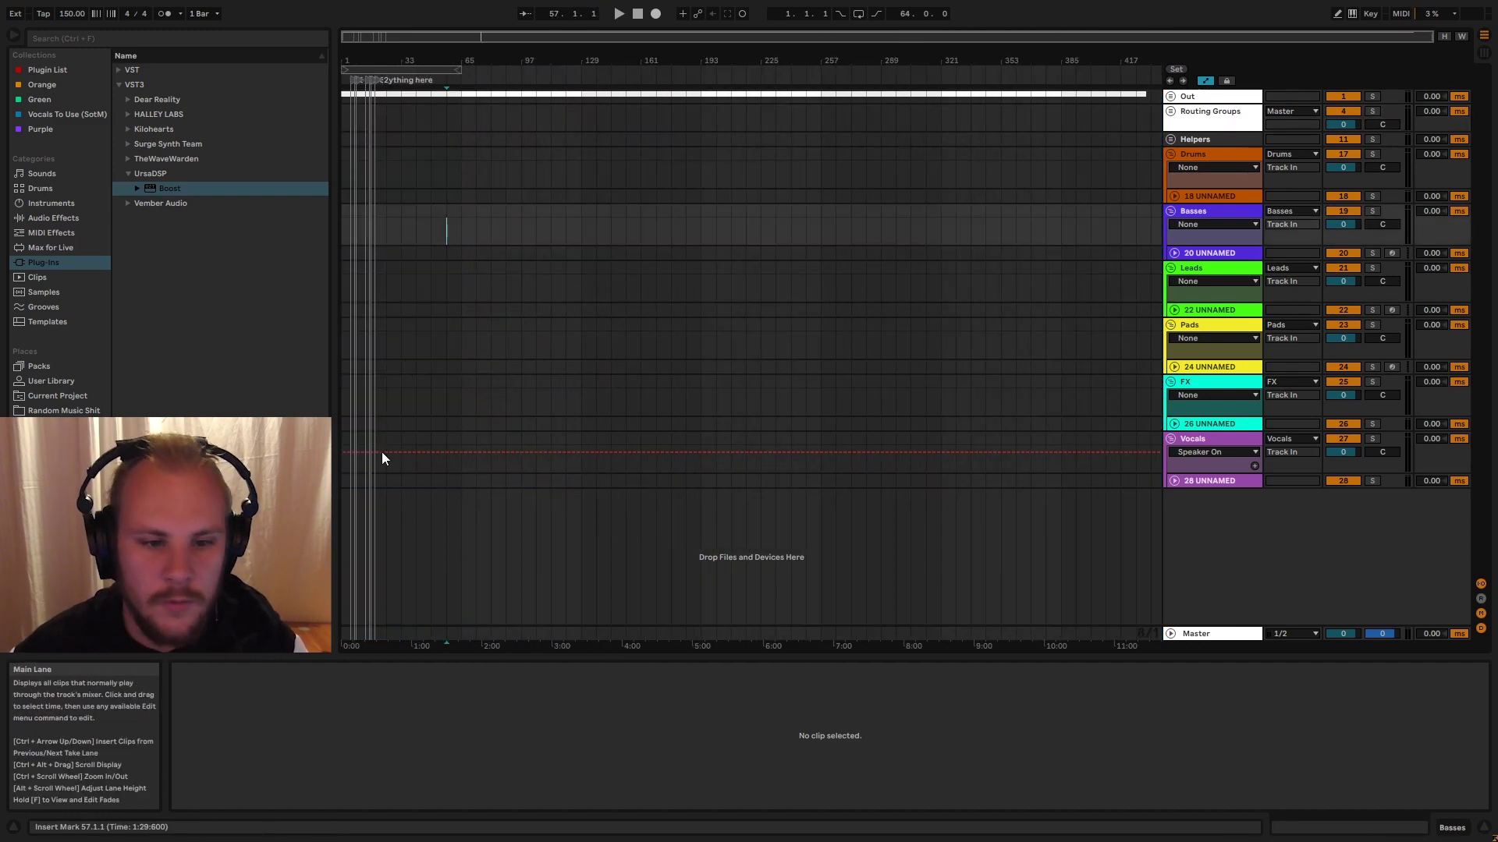
{"action": "left_click_drag", "start_coordinate": [405, 62], "coordinate": [464, 199]}
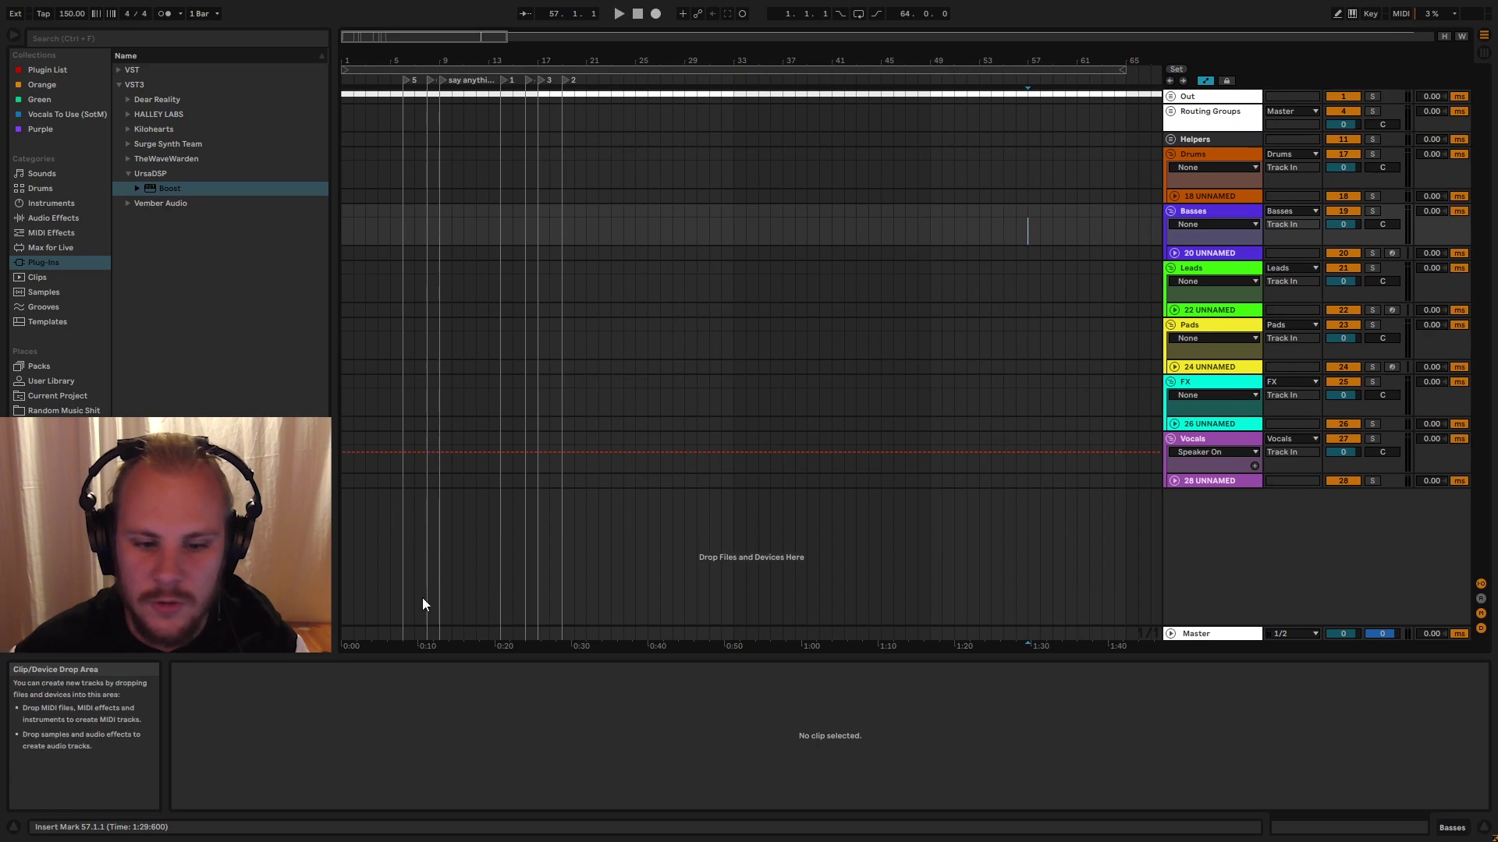
{"action": "right_click", "coordinate": [407, 81]}
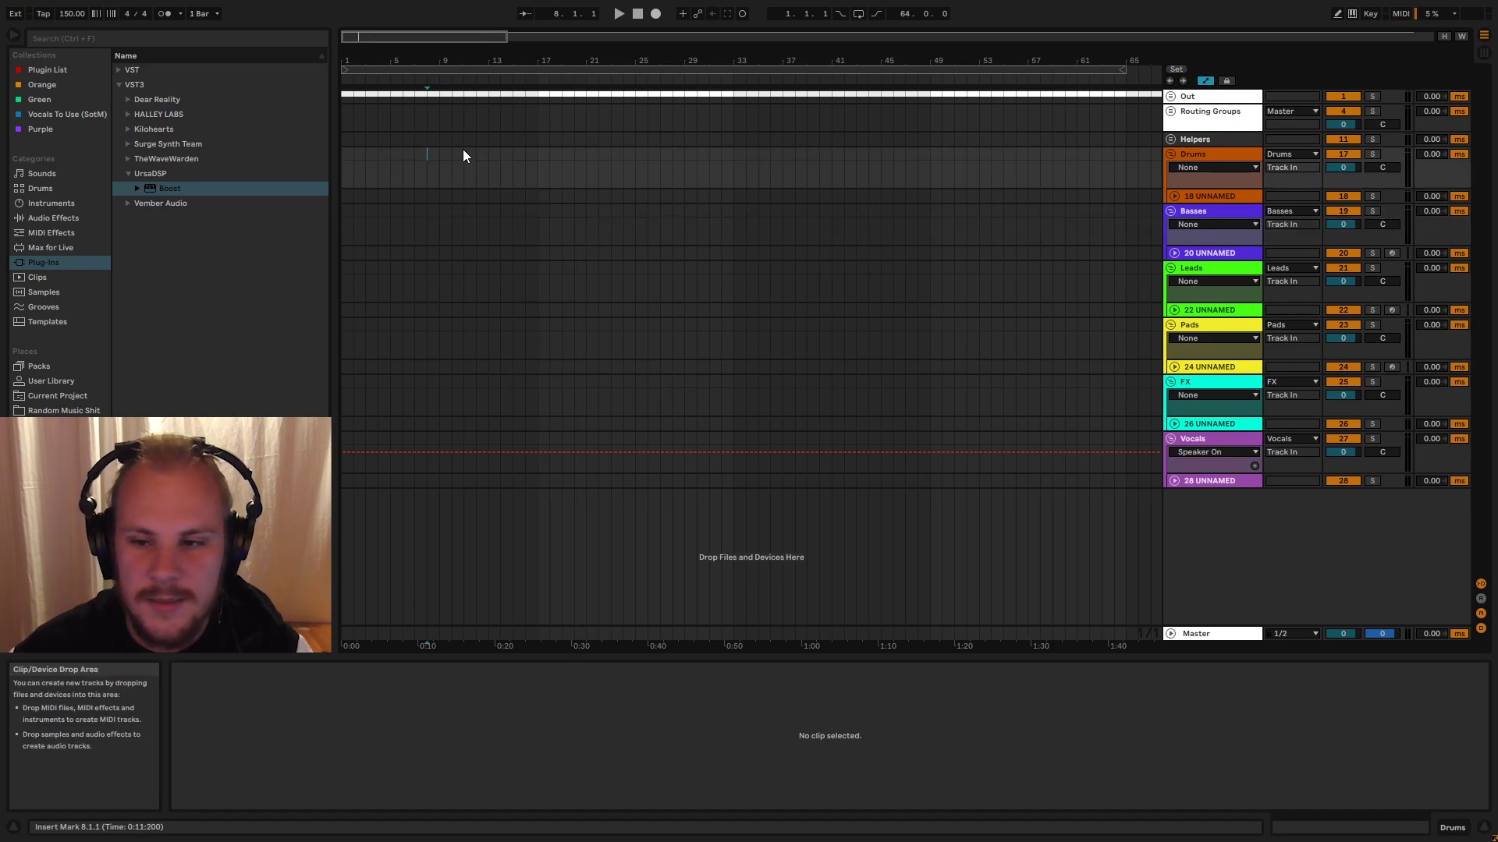
- Unfold the Helpers group and insert an orange MIDI clip from bar 1 to bar 9 on MARKER TRACK
{"action": "left_click", "coordinate": [1170, 140]}
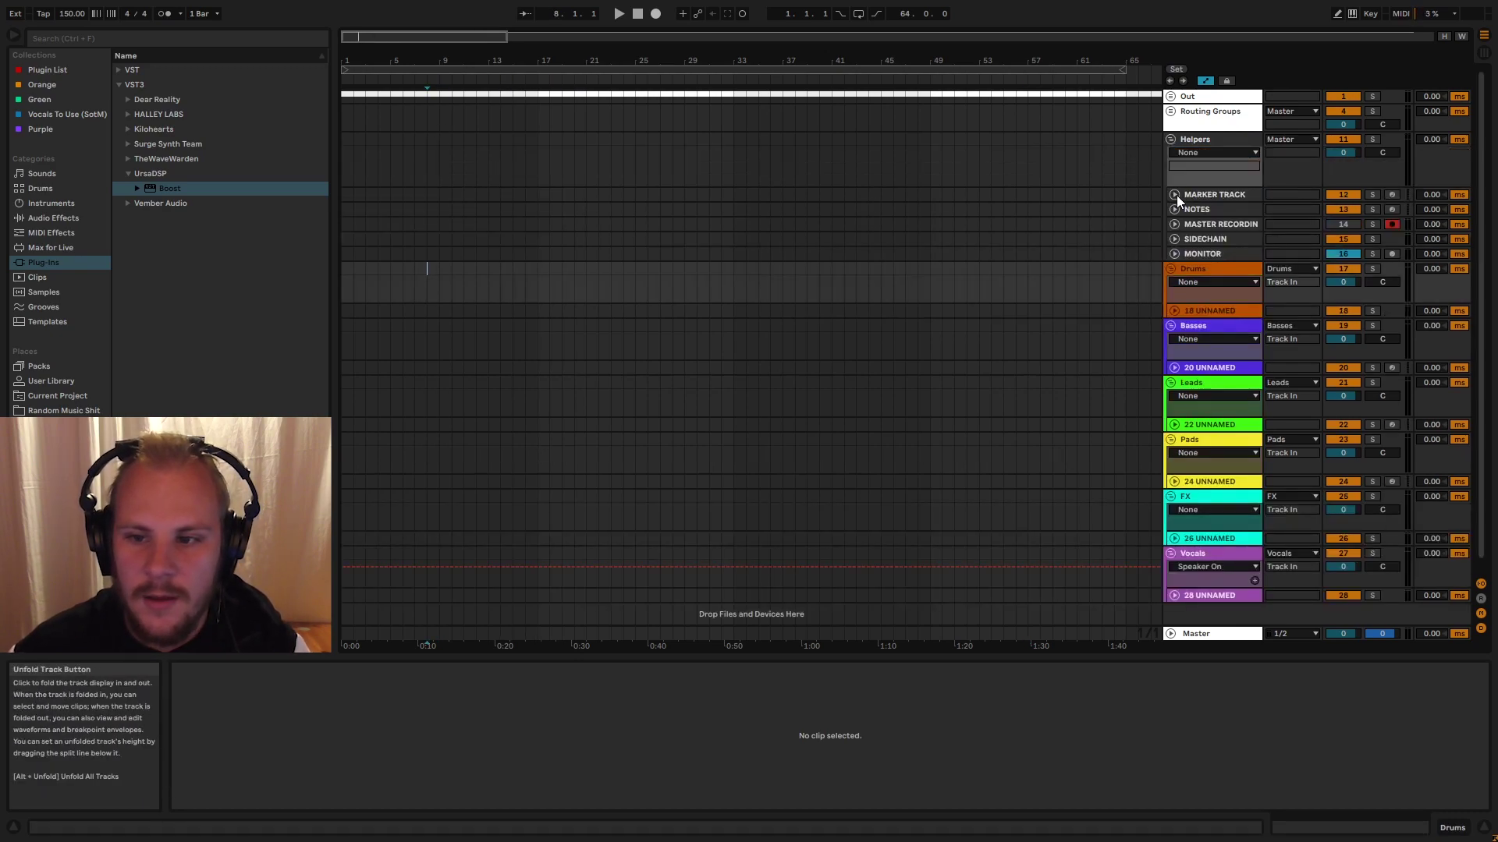
{"action": "left_click", "coordinate": [1170, 140]}
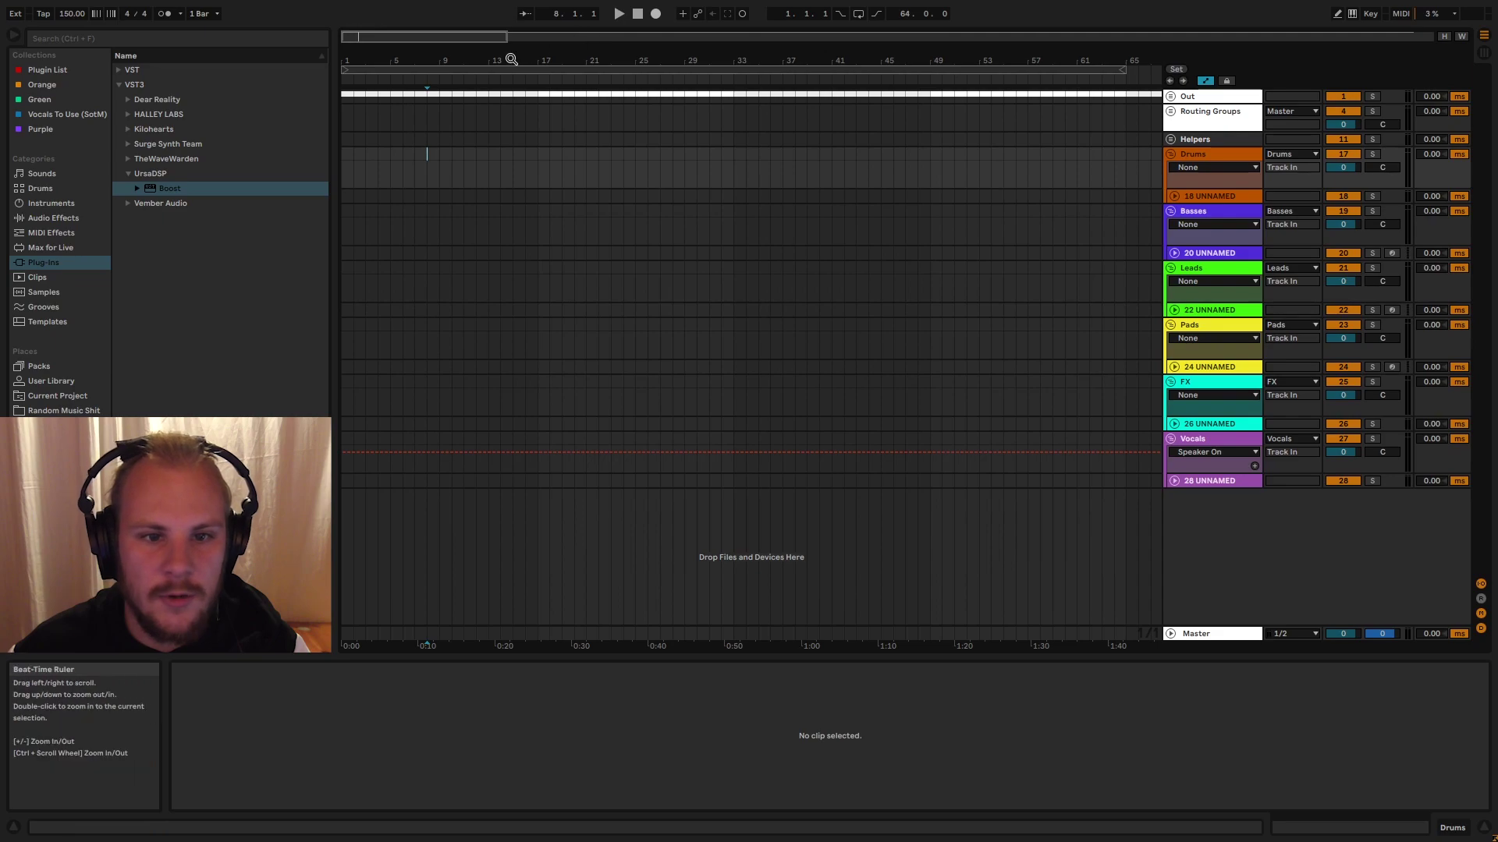
{"action": "left_click_drag", "start_coordinate": [511, 60], "coordinate": [511, 67]}
{"action": "left_click", "coordinate": [1171, 140]}
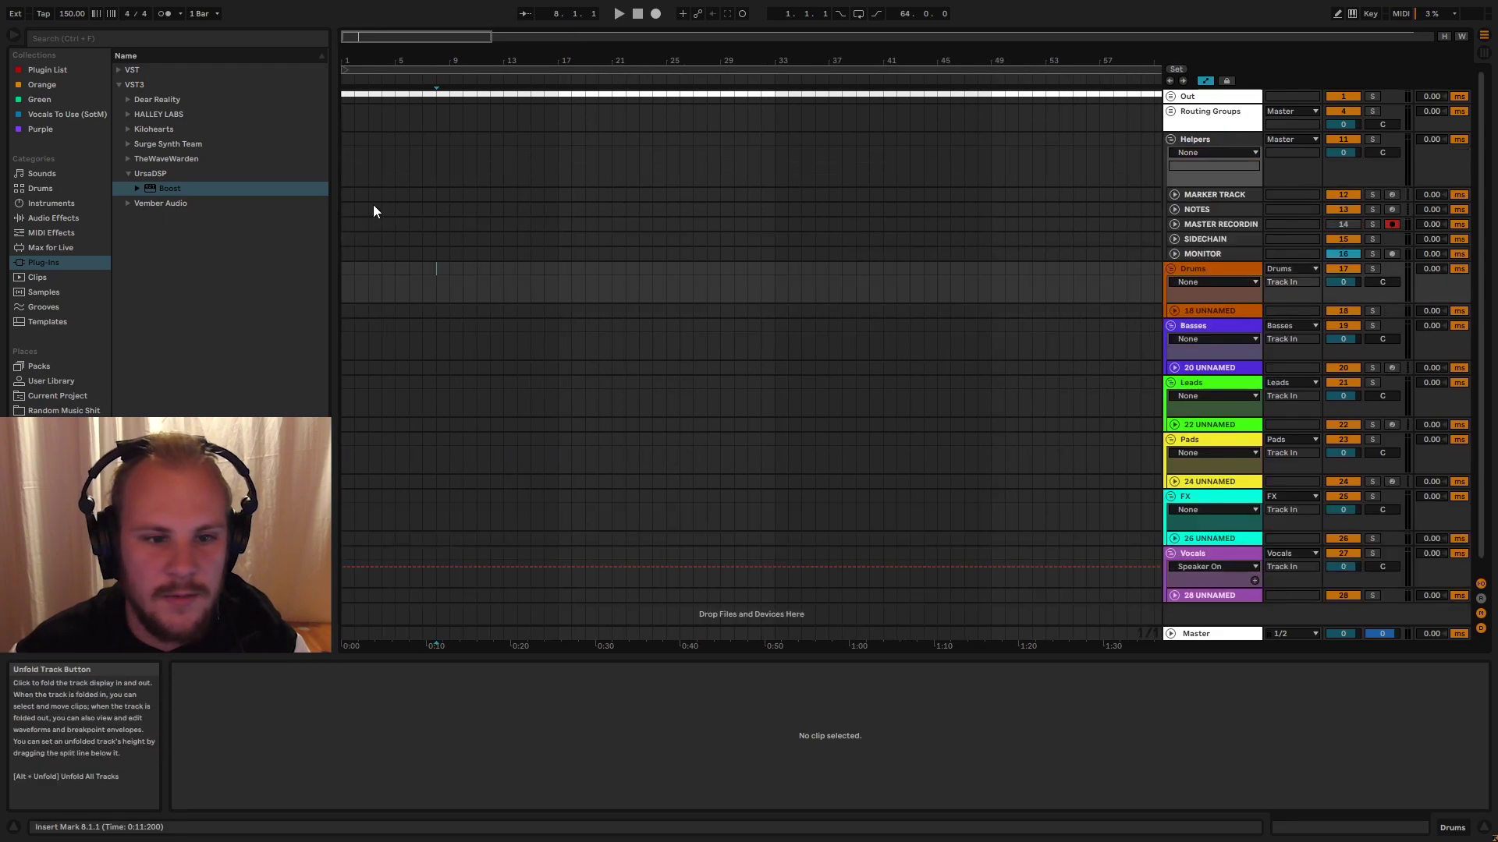
{"action": "mouse_move", "coordinate": [346, 195]}
{"action": "left_mouse_down"}
{"action": "mouse_move", "coordinate": [479, 195]}
{"action": "mouse_move", "coordinate": [444, 193]}
{"action": "left_mouse_up"}
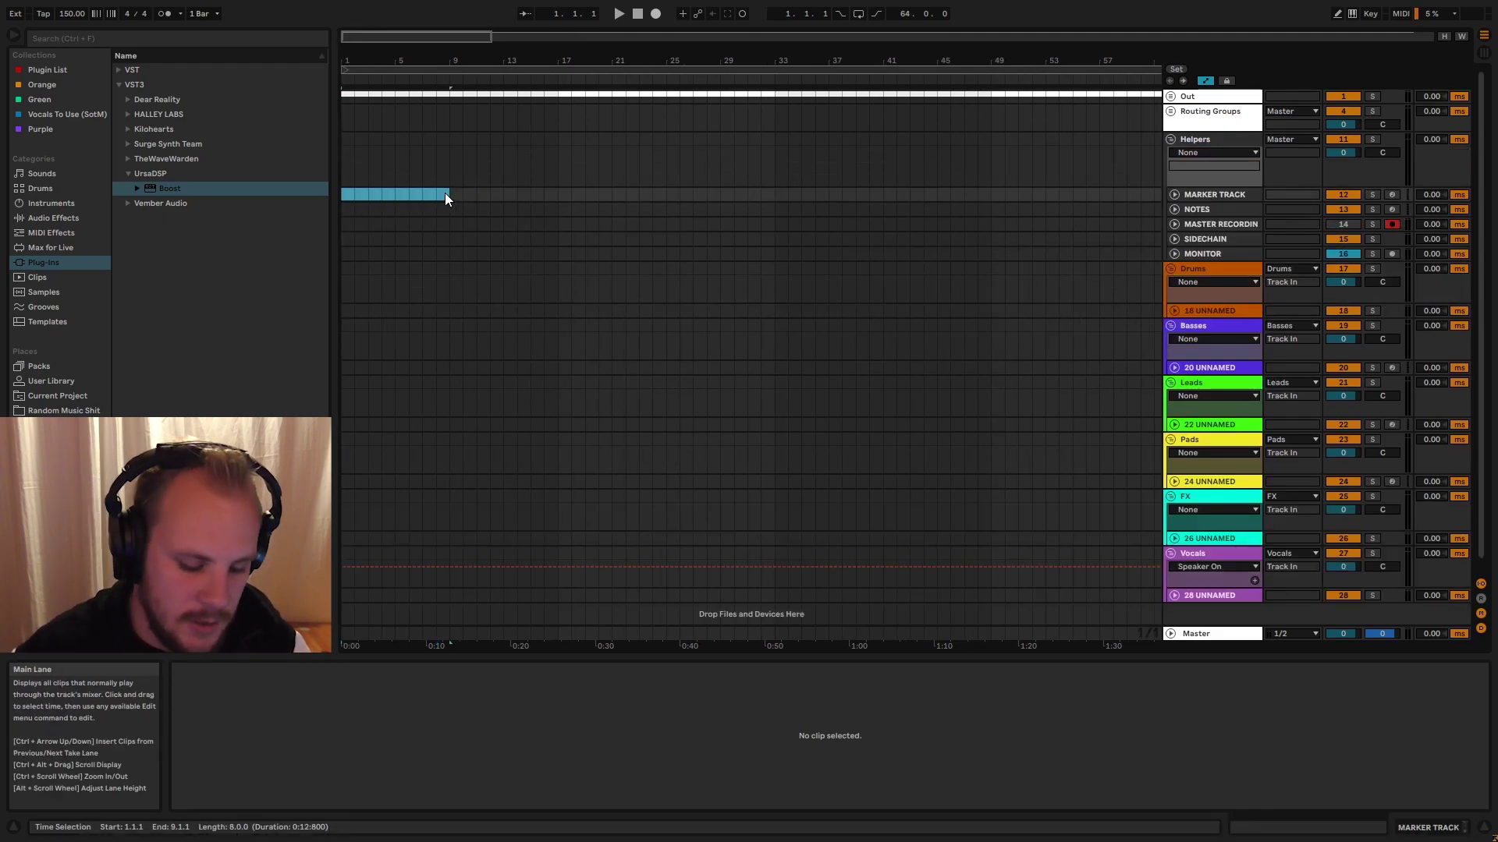
{"action": "key", "text": "ctrl+shift+m"}
{"action": "right_click", "coordinate": [415, 190]}
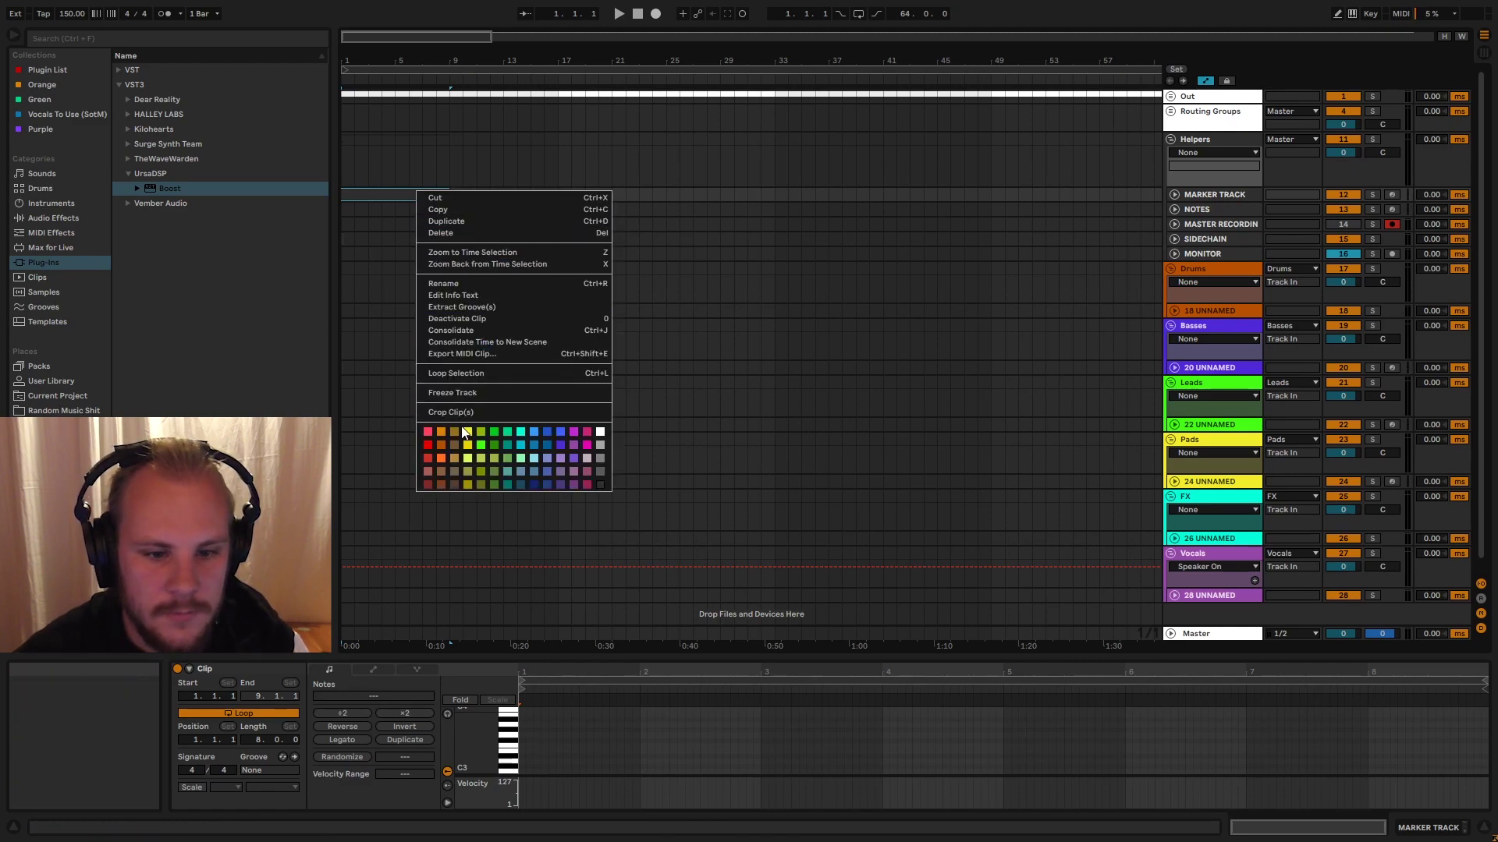
{"action": "left_click", "coordinate": [441, 431]}
- Add a green clip over bars 9 to 17 and a red clip over bars 17 to 33 on MARKER TRACK, and fold the Helpers group
{"action": "left_click_drag", "start_coordinate": [451, 195], "coordinate": [527, 201]}
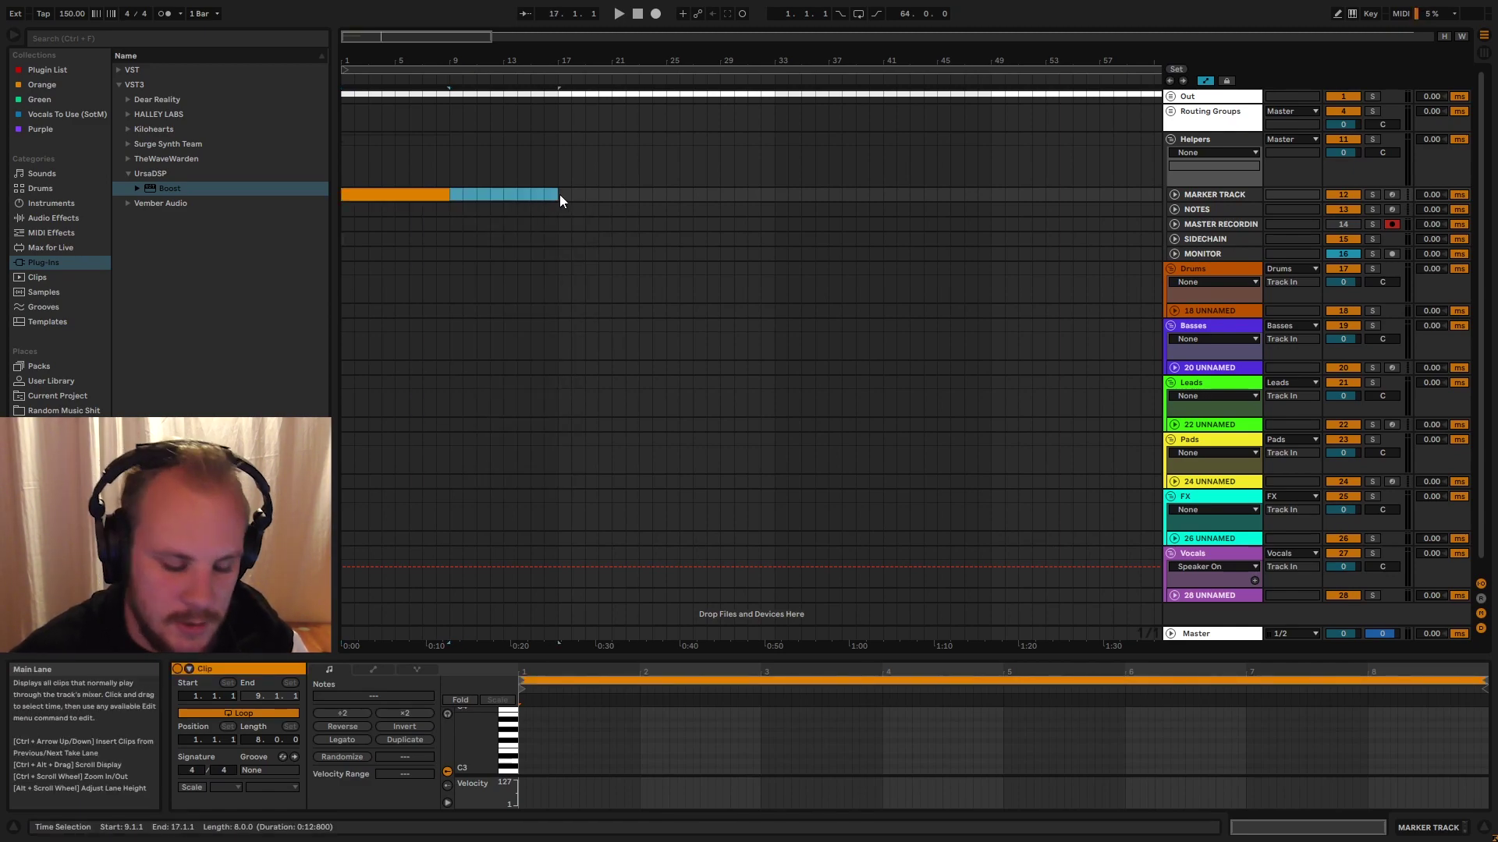
{"action": "key", "text": "ctrl+shift+m"}
{"action": "left_click", "coordinate": [1170, 139]}
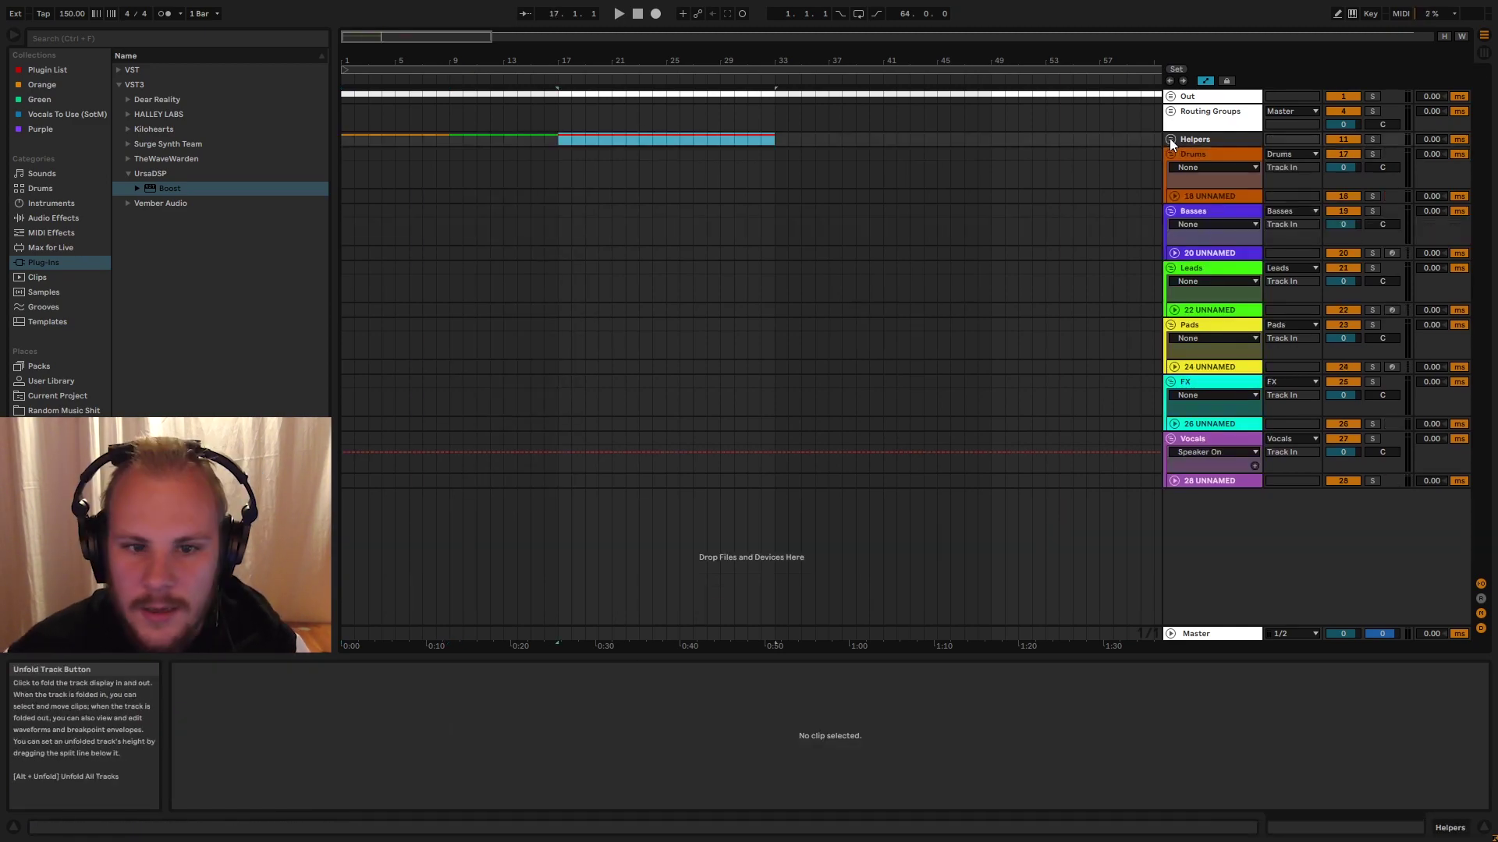
{"action": "left_click", "coordinate": [530, 167]}
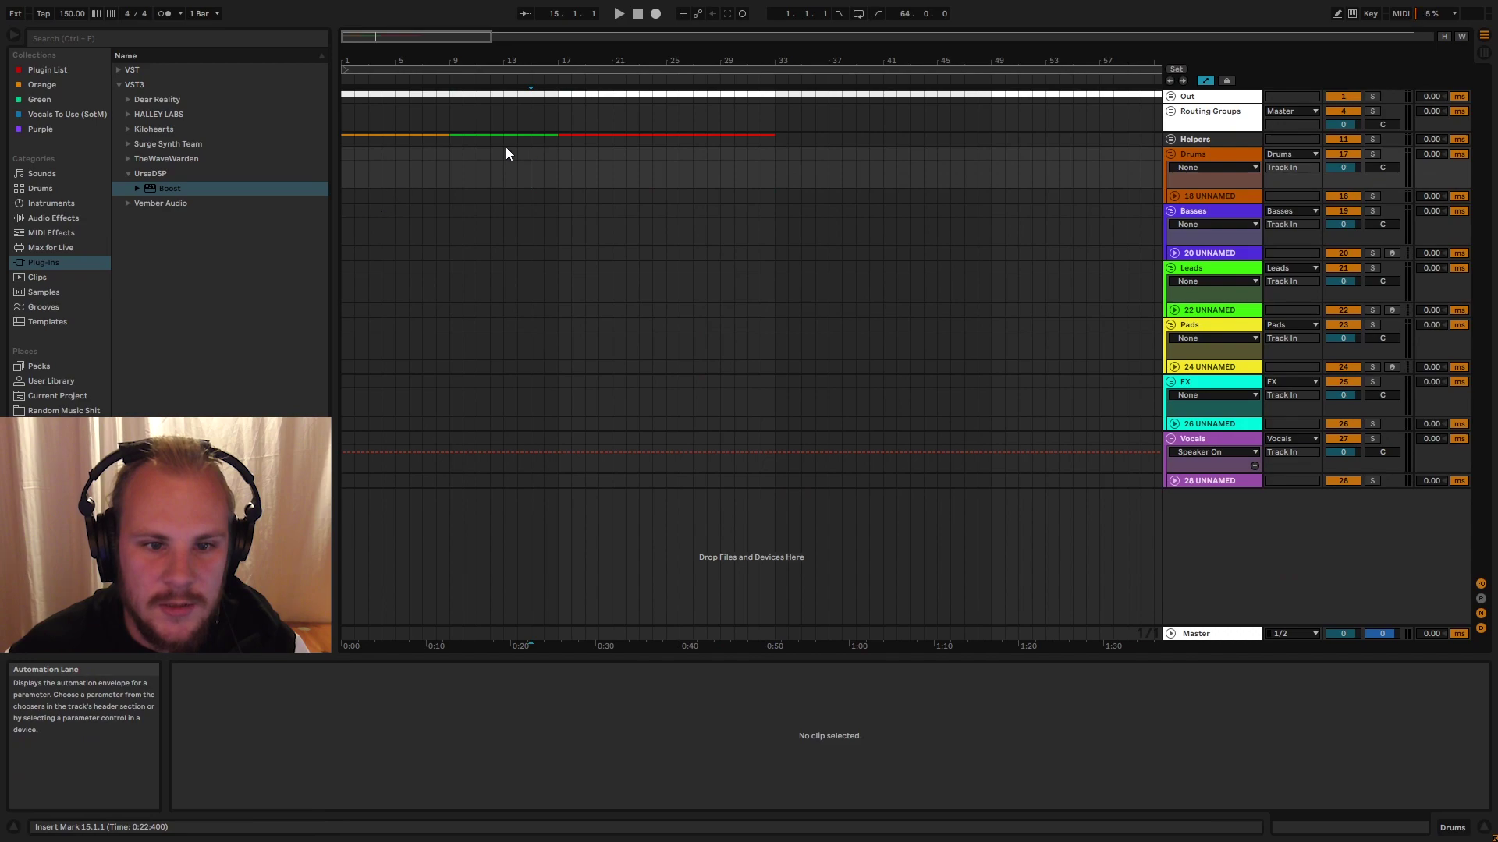
{"action": "left_click_drag", "start_coordinate": [719, 61], "coordinate": [661, 60]}
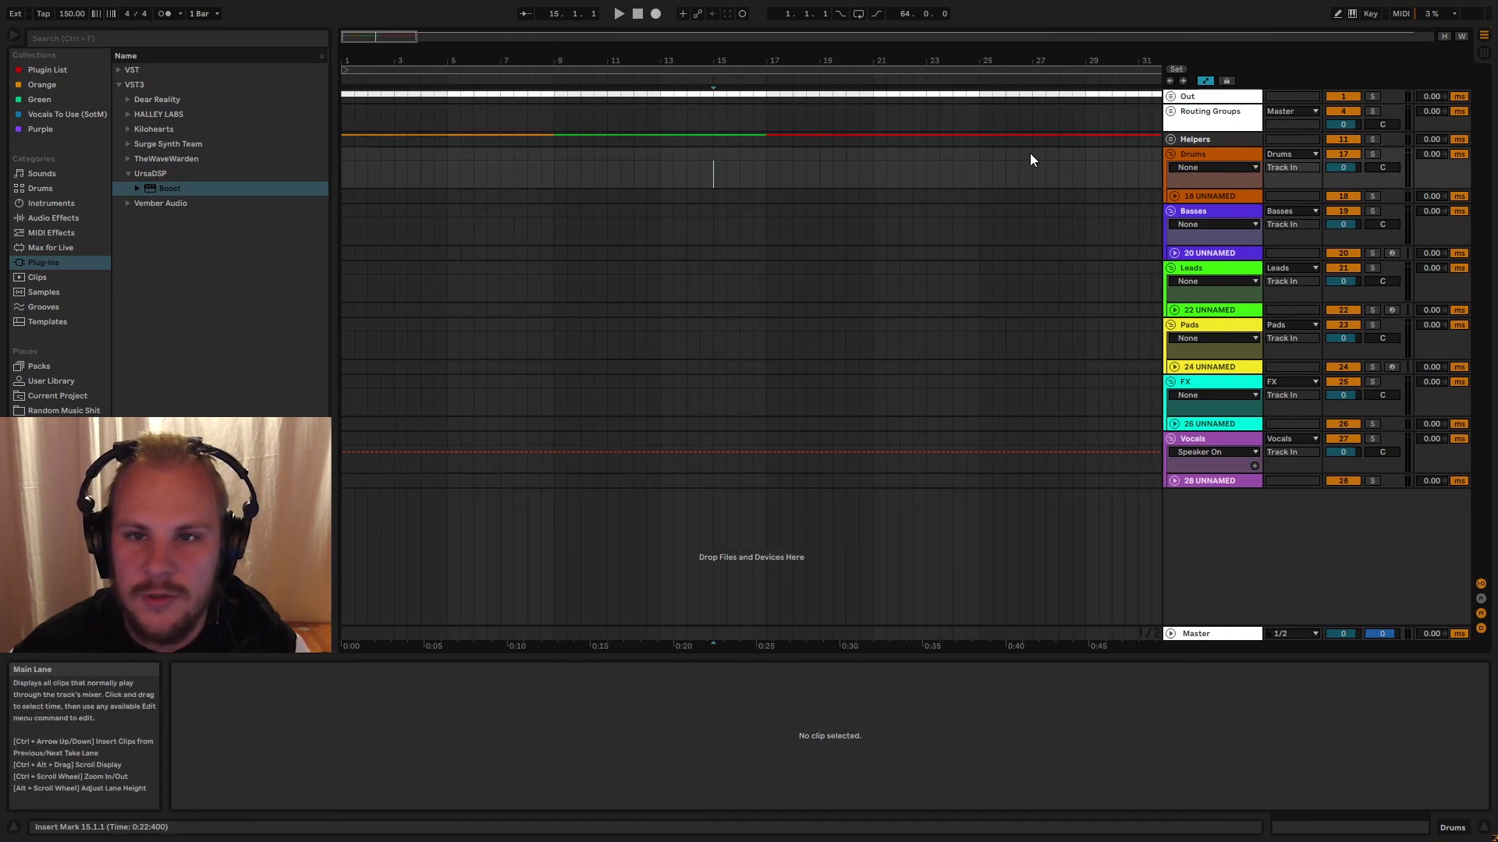
- Insert a MIDI clip from bar 5 to bar 9 on the NOTES track and fold the Helpers group
{"action": "left_click", "coordinate": [1170, 138]}
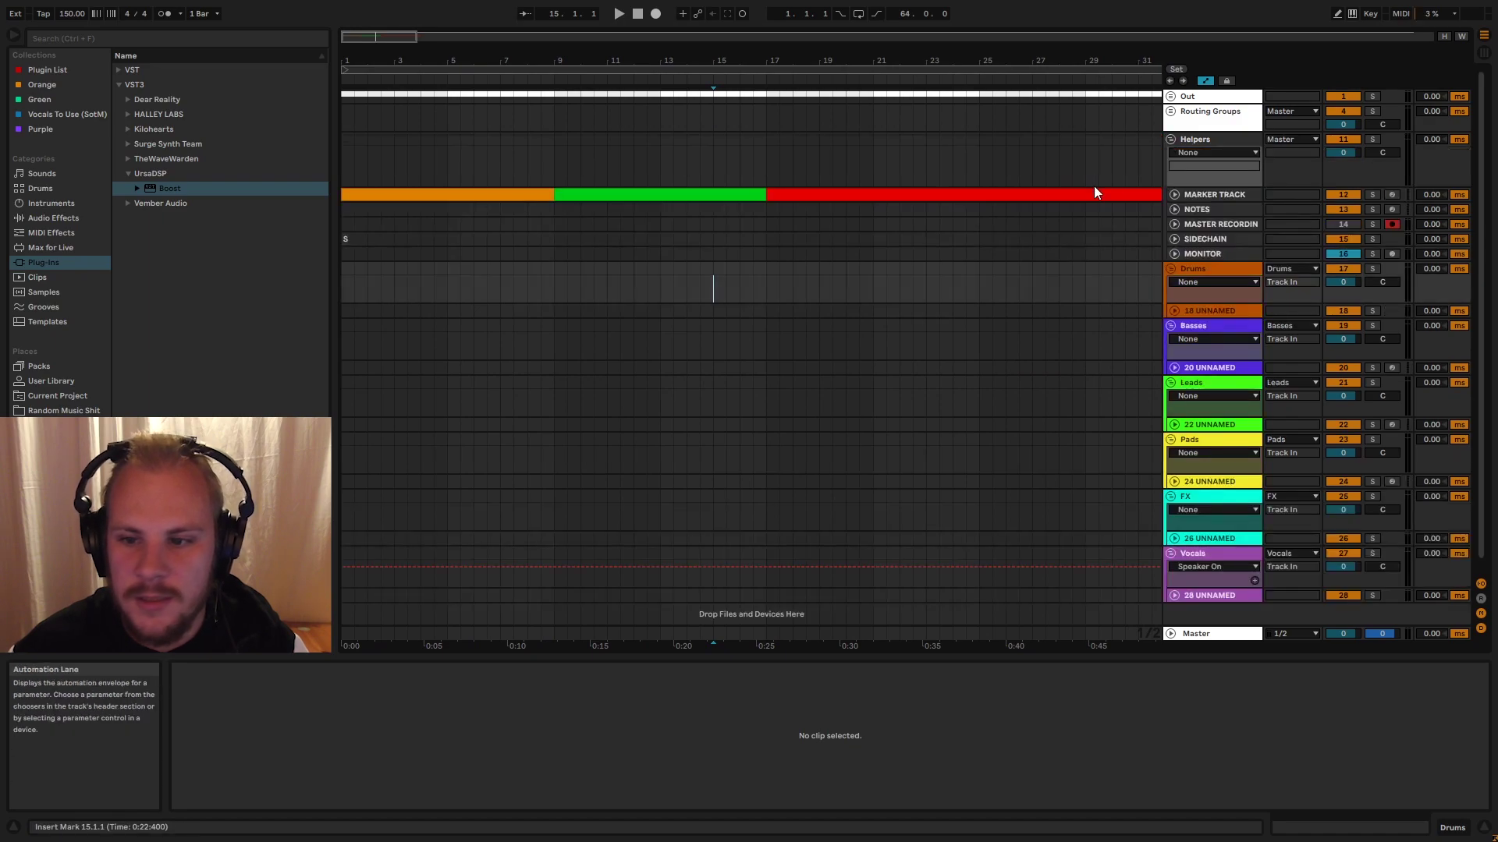
{"action": "left_click_drag", "start_coordinate": [447, 209], "coordinate": [550, 207]}
{"action": "key", "text": "ctrl+shift+m"}
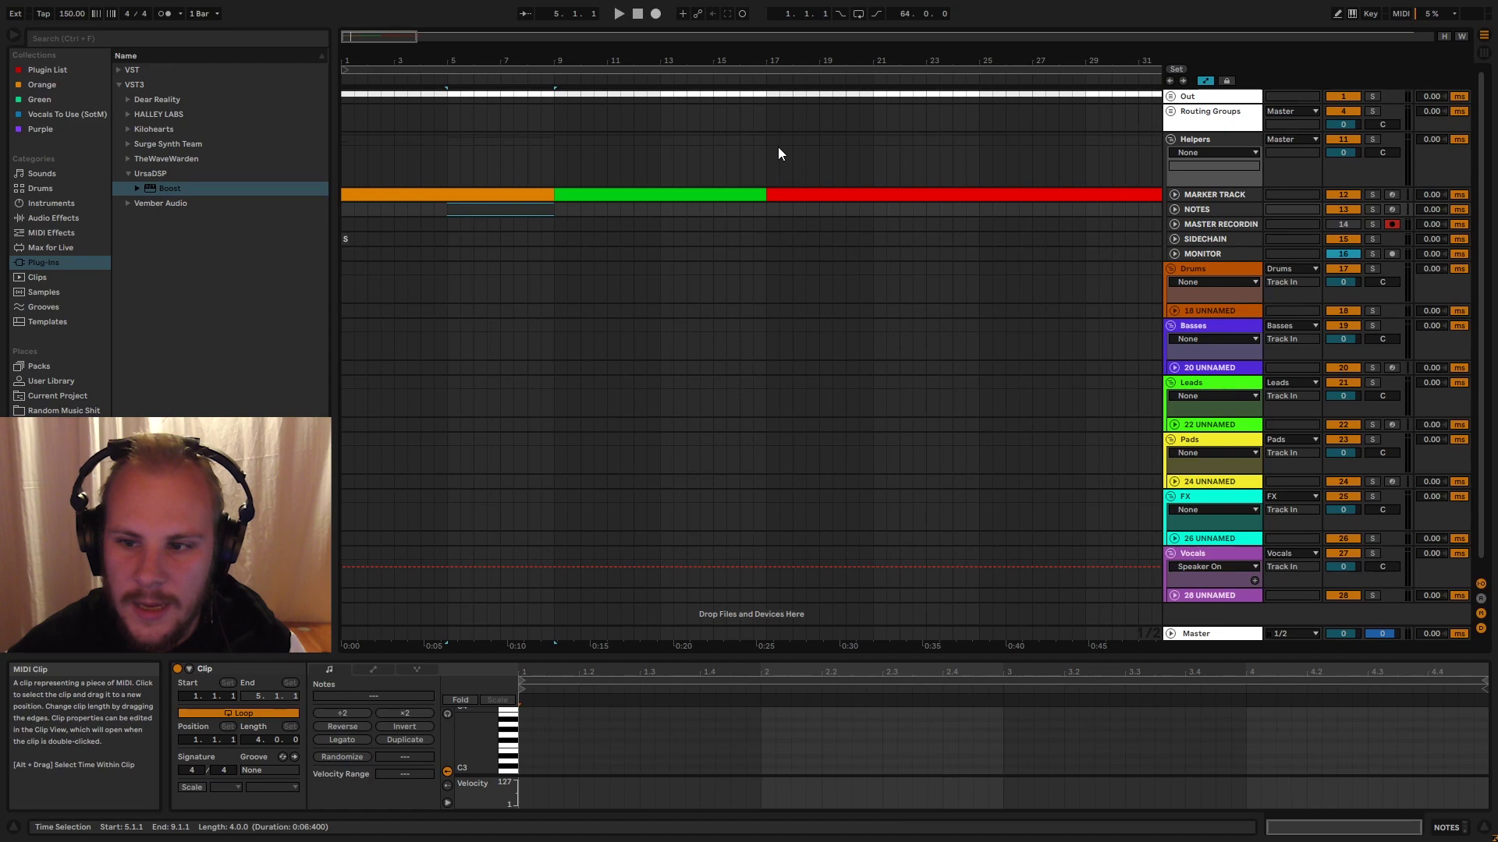
{"action": "left_click", "coordinate": [1170, 139]}
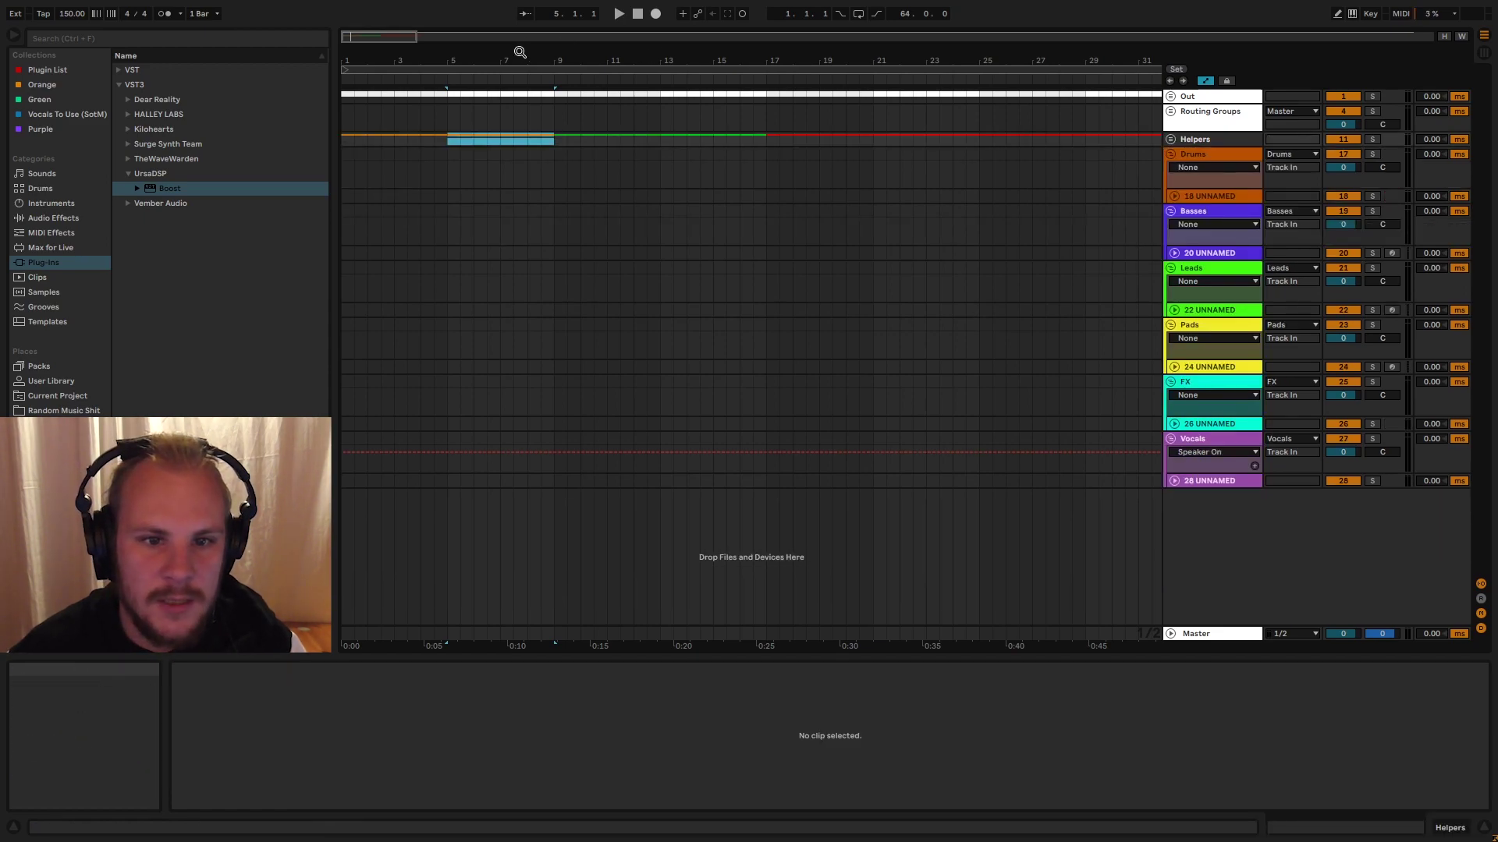
{"action": "left_click_drag", "start_coordinate": [520, 52], "coordinate": [511, 7]}
{"action": "left_click", "coordinate": [438, 254]}
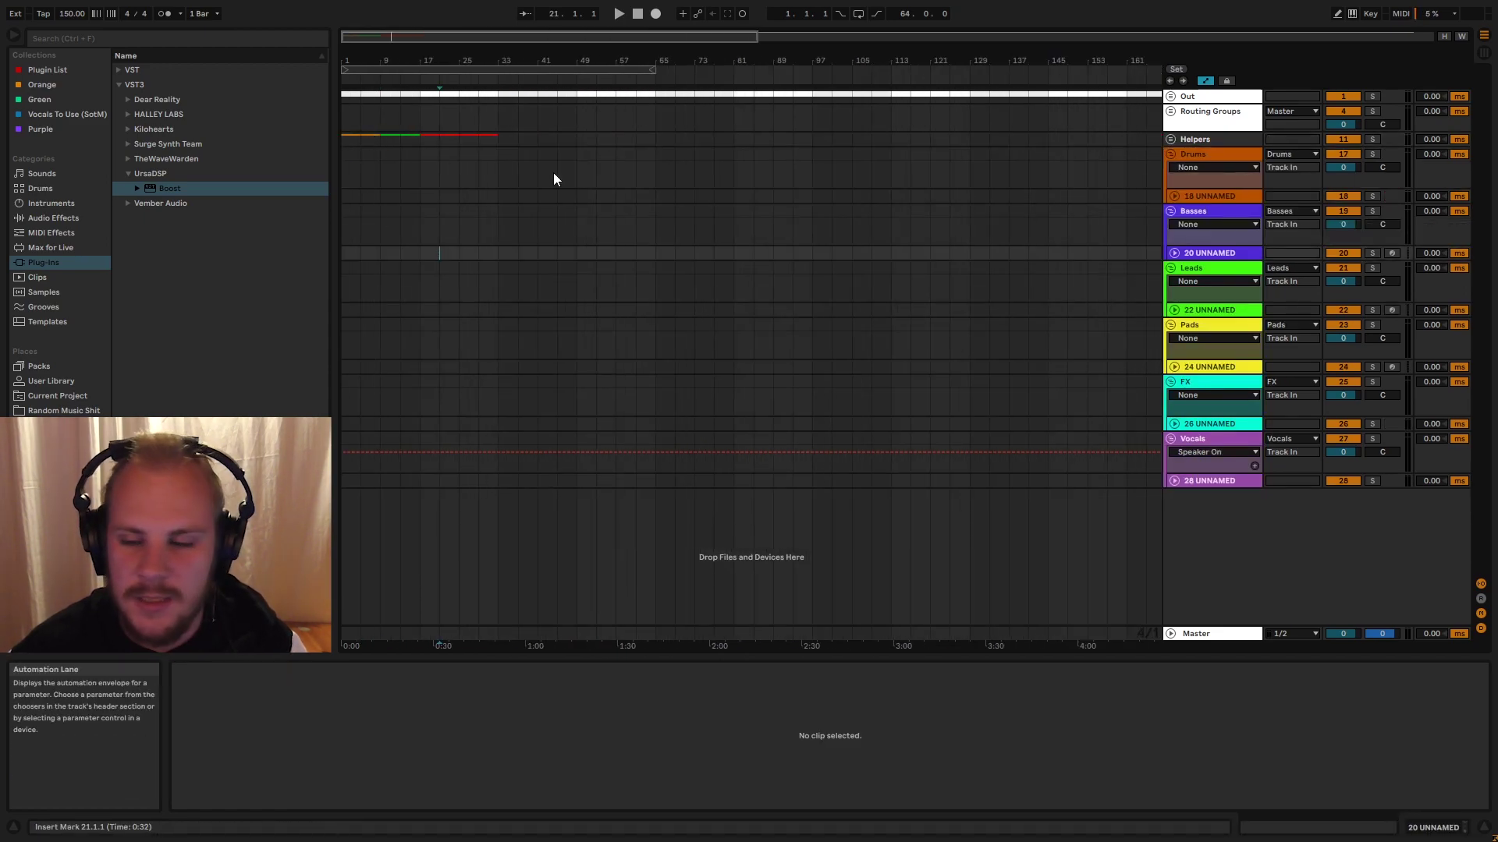
- Color the clip on the NOTES track white and fold the Helpers group
{"action": "left_click", "coordinate": [1170, 139]}
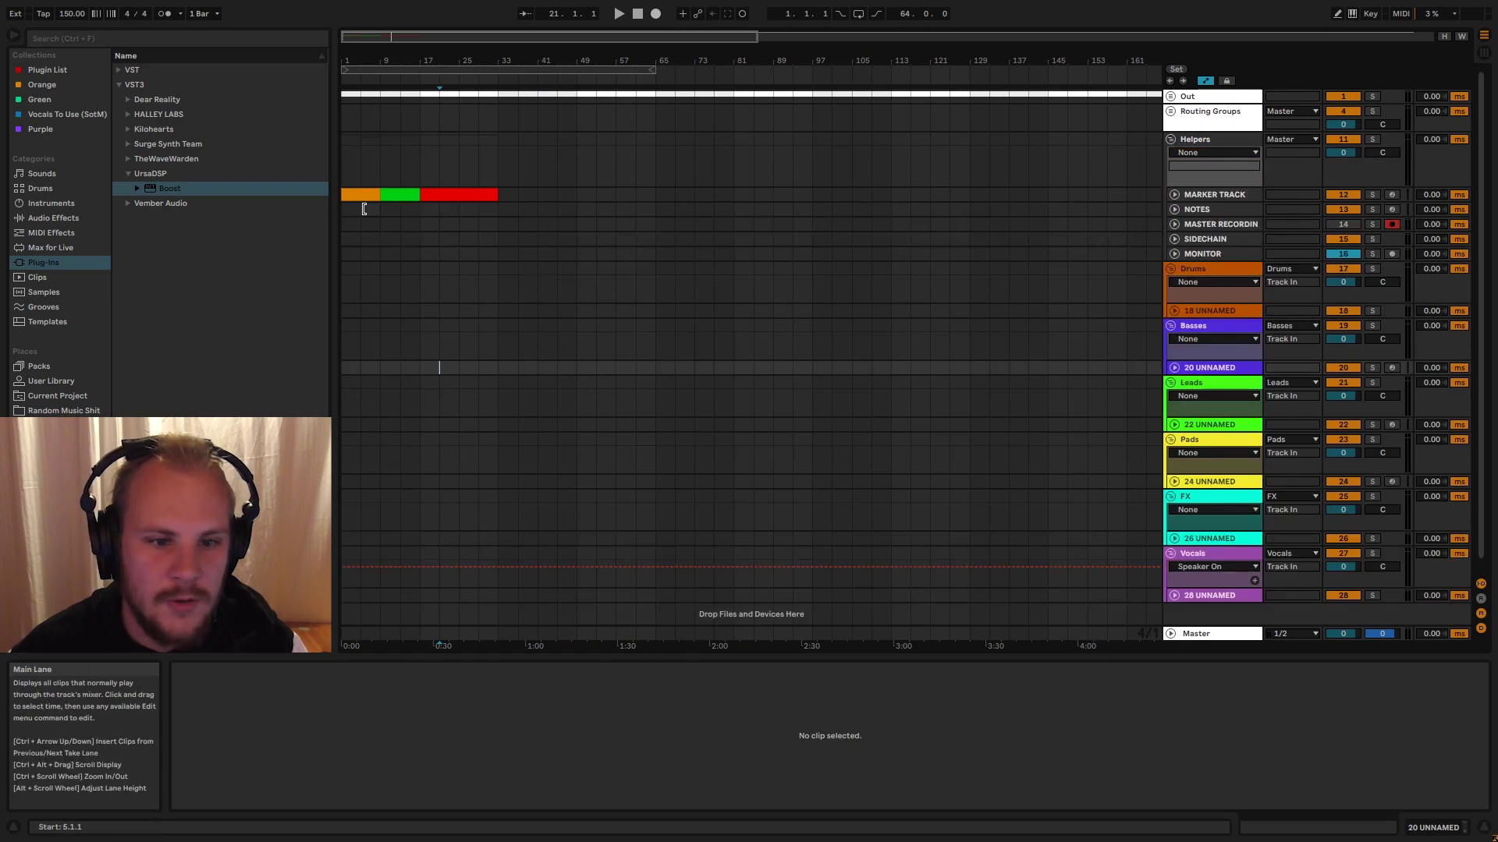
{"action": "right_click", "coordinate": [366, 197]}
{"action": "left_click", "coordinate": [549, 448]}
{"action": "left_click", "coordinate": [734, 224]}
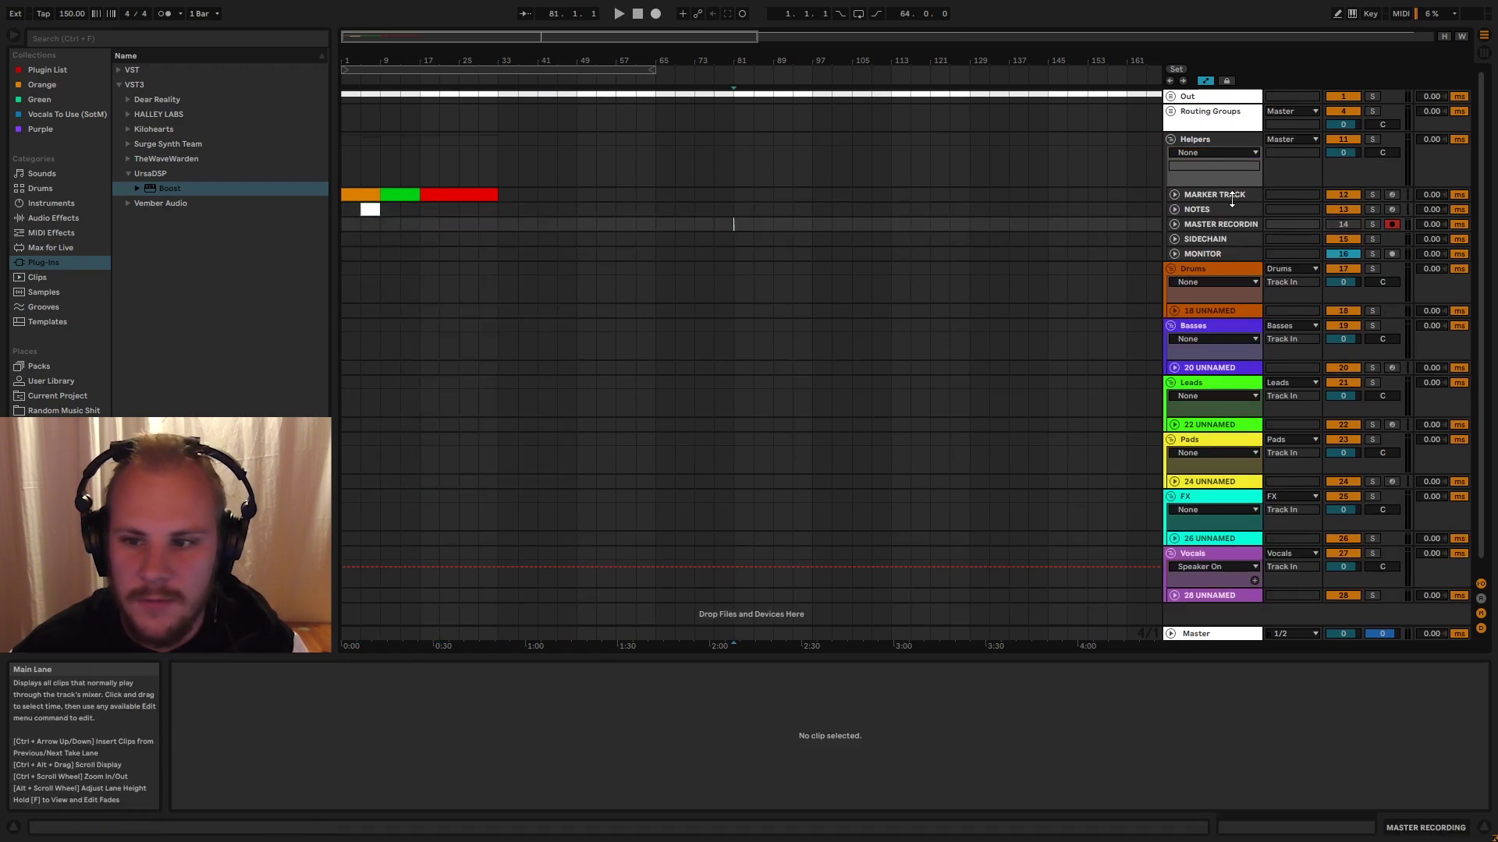
{"action": "left_click", "coordinate": [1172, 141]}
{"action": "left_click_drag", "start_coordinate": [390, 60], "coordinate": [391, 138]}
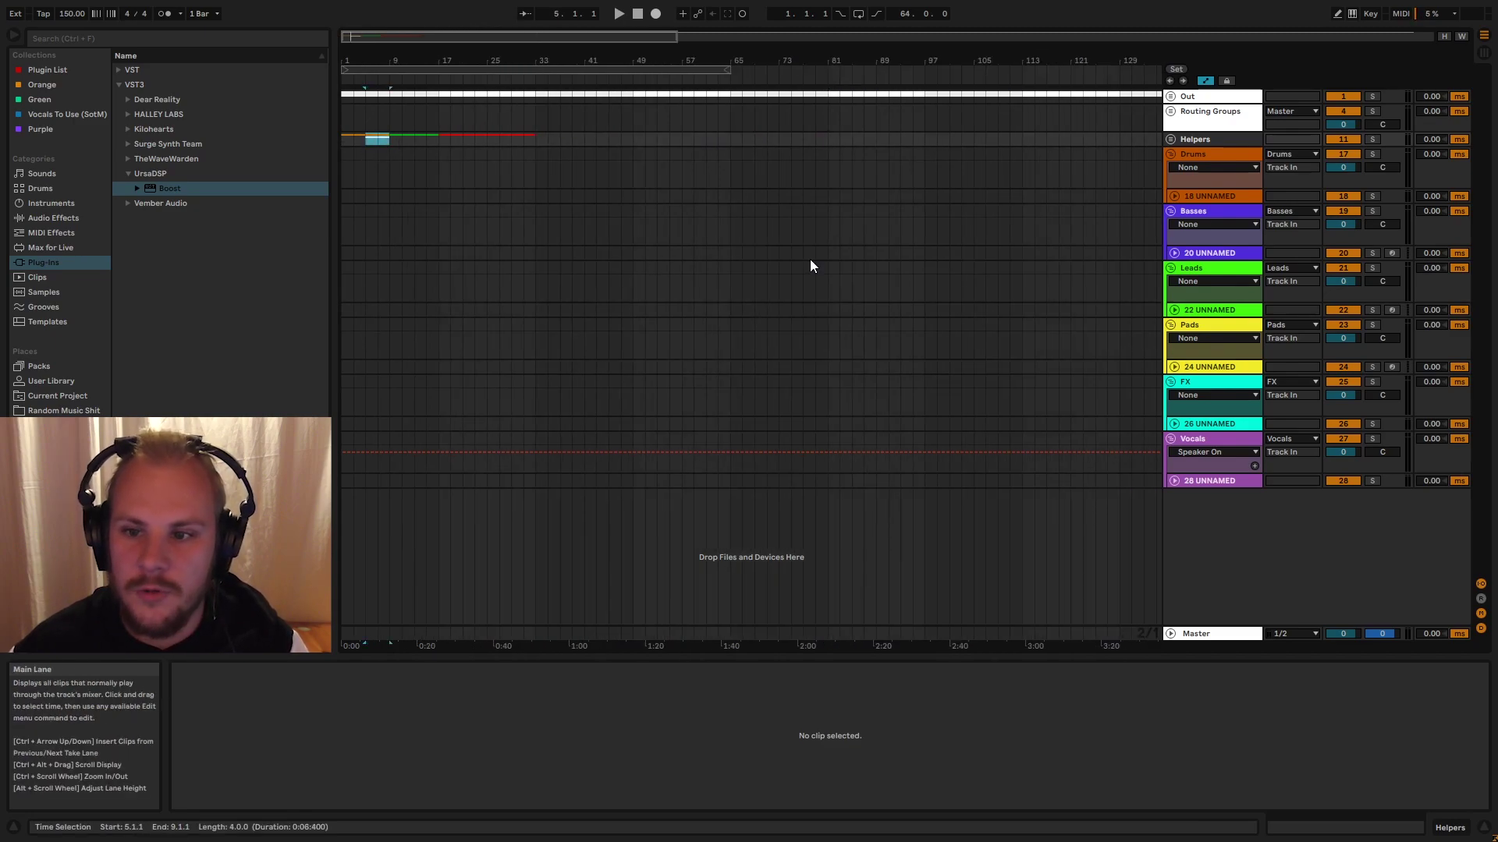
- Unfold the Helpers group and examine how the white note clip lines up with the marker clips
{"action": "left_click", "coordinate": [1170, 138]}
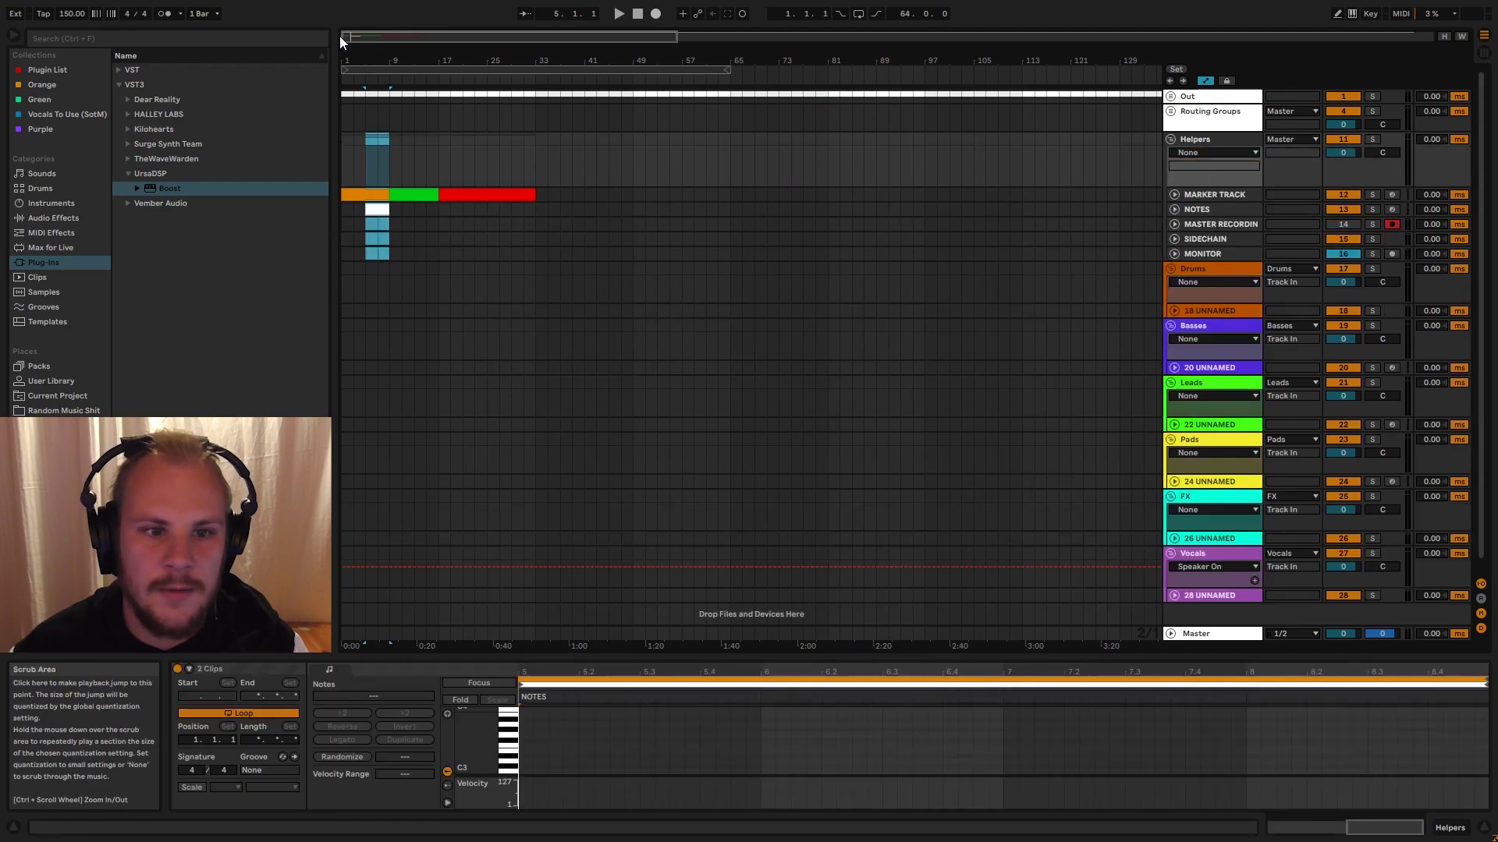
{"action": "left_click_drag", "start_coordinate": [361, 53], "coordinate": [675, 259]}
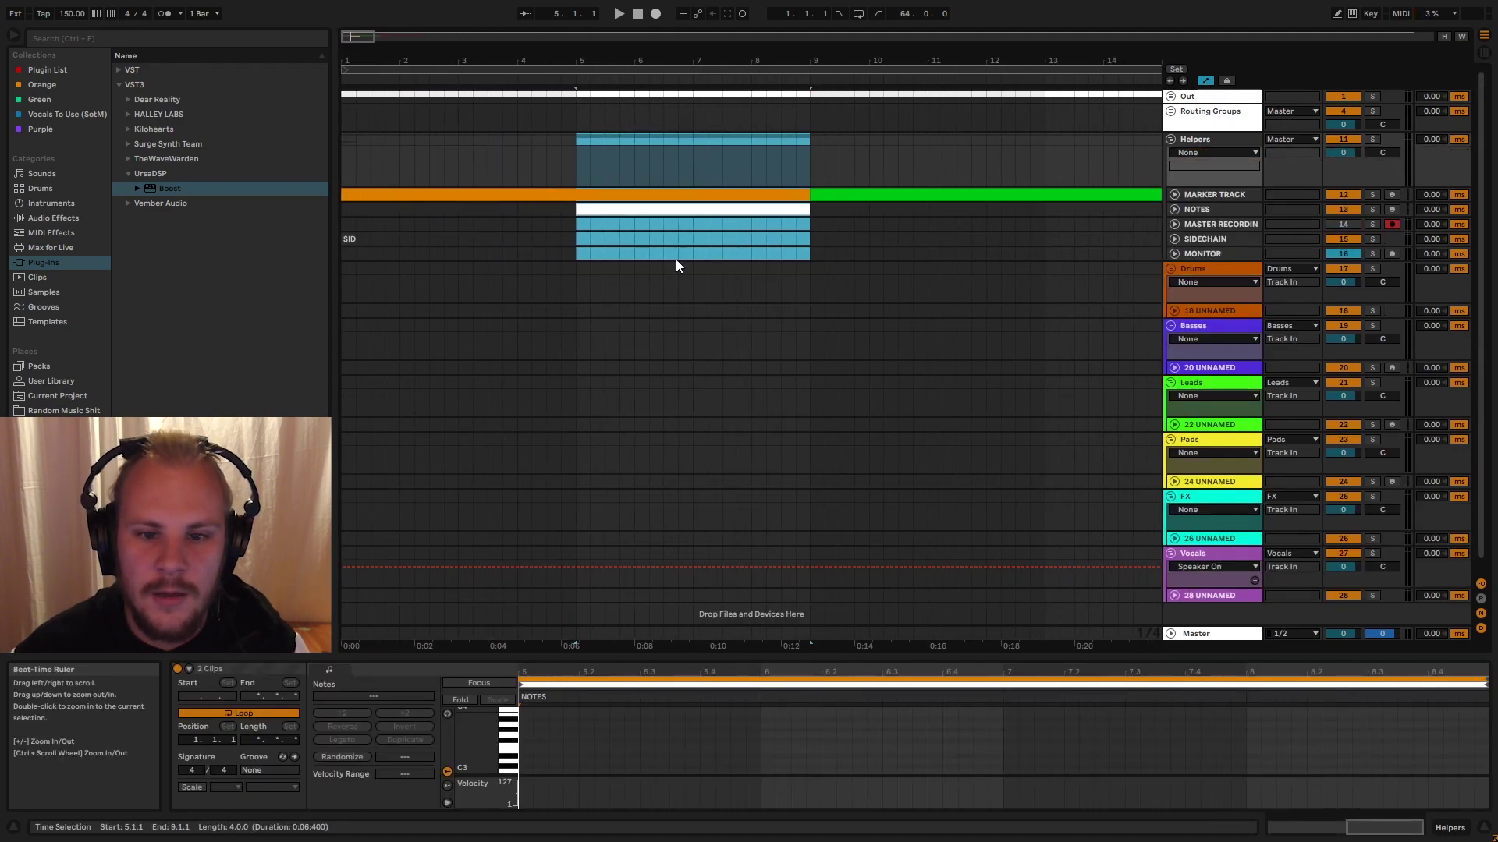
{"action": "left_click", "coordinate": [677, 266]}
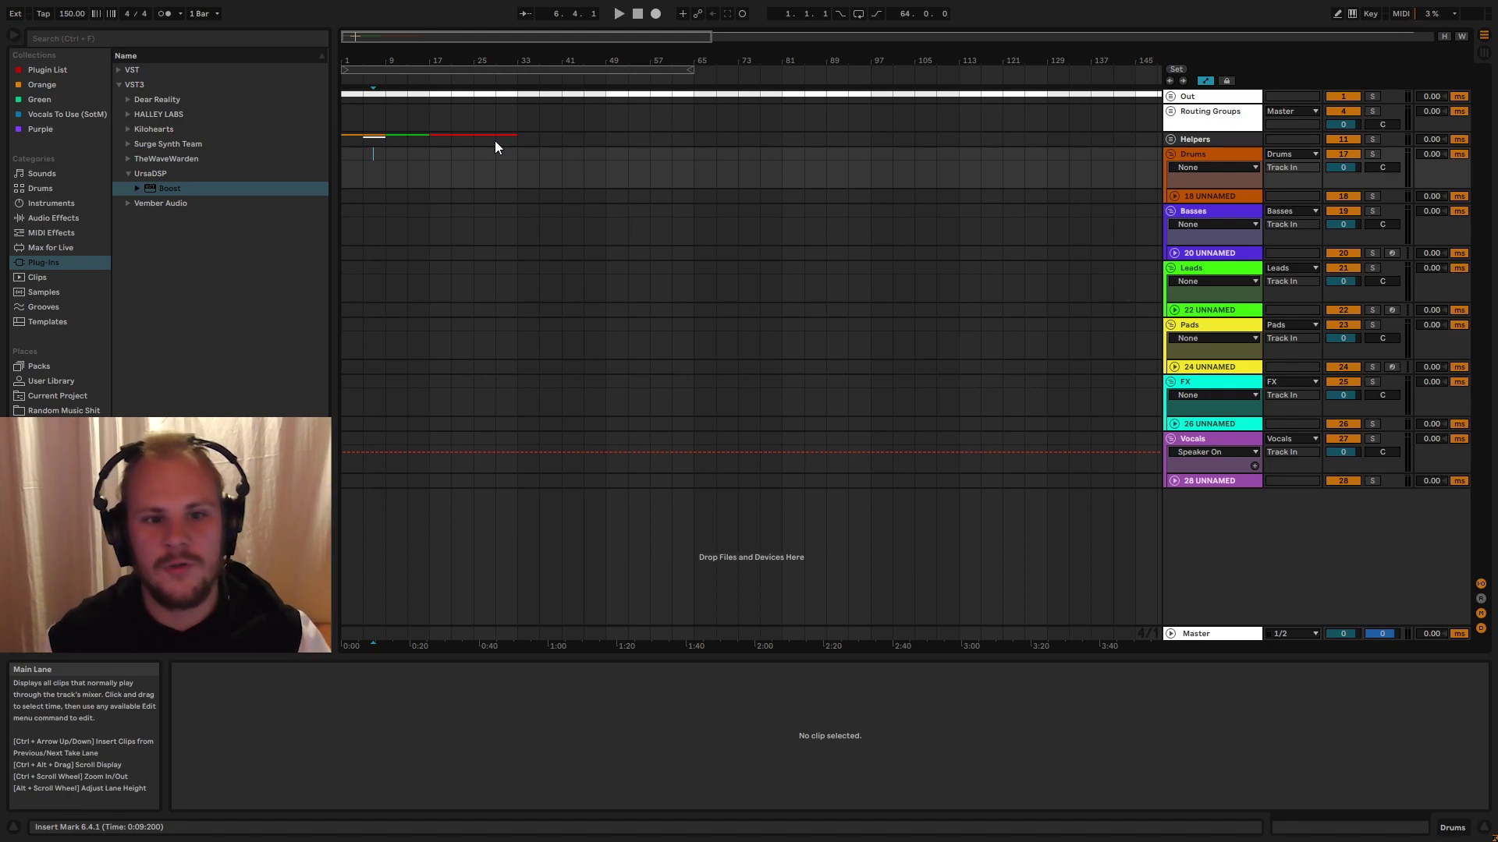
- Shorten the white clip on the NOTES track to one bar so it ends at bar 6
{"action": "left_click", "coordinate": [1170, 139]}
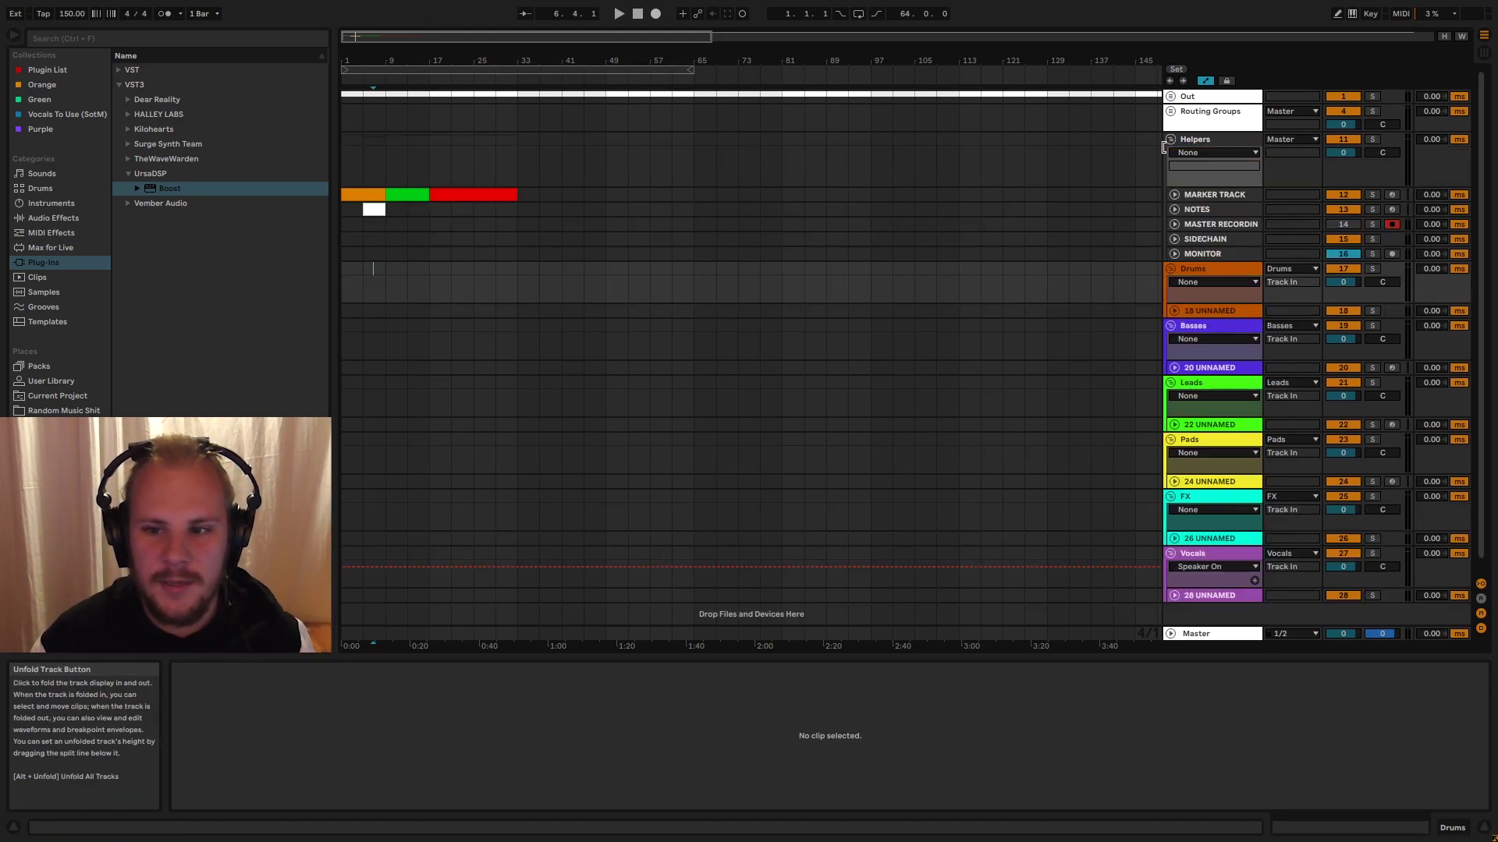
{"action": "left_click_drag", "start_coordinate": [380, 68], "coordinate": [522, 105]}
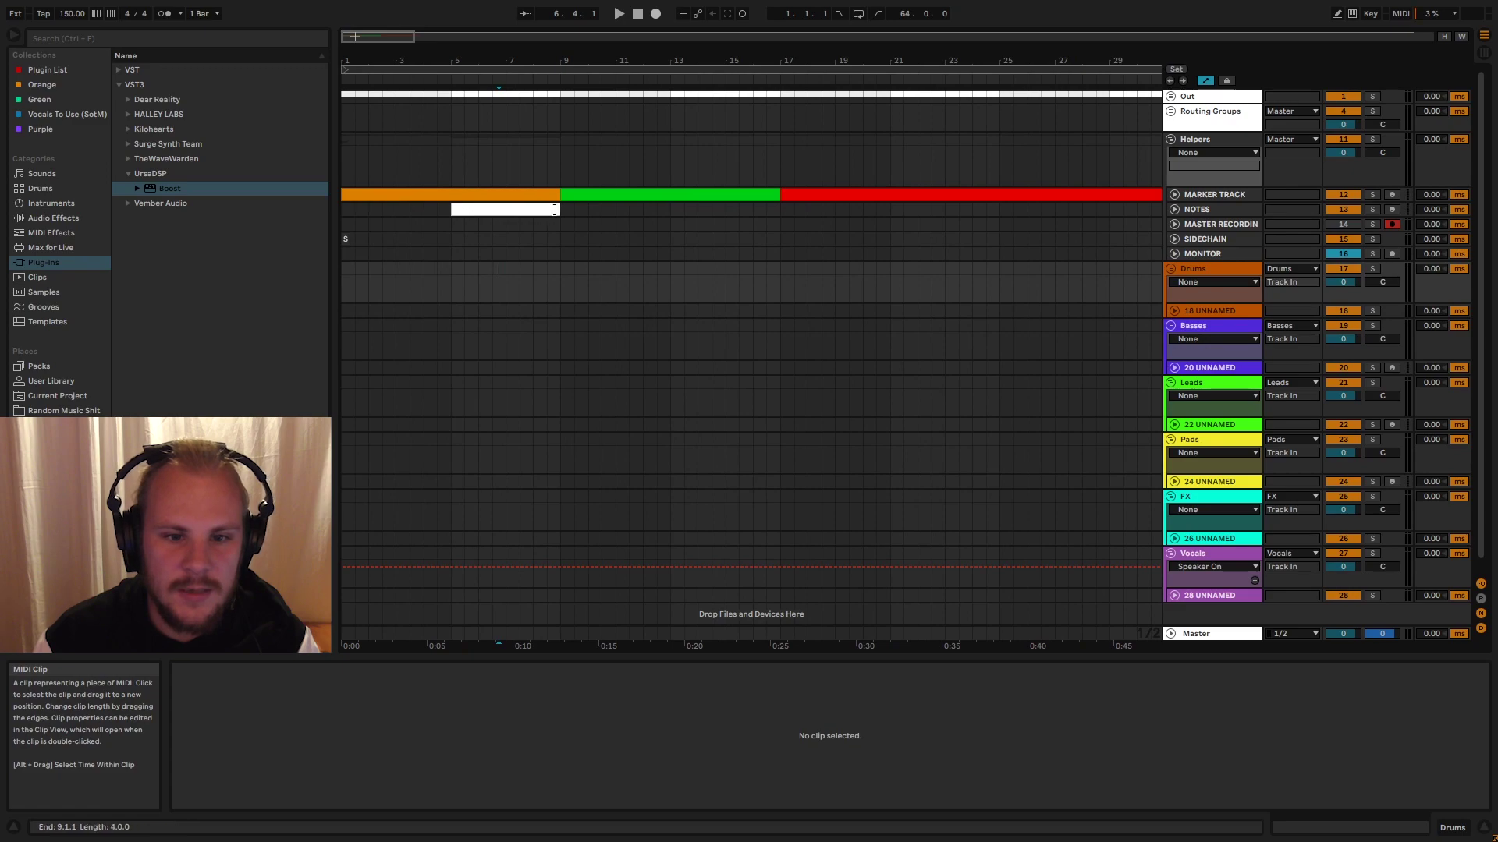
{"action": "left_click_drag", "start_coordinate": [559, 210], "coordinate": [480, 210]}
{"action": "mouse_move", "coordinate": [461, 62]}
{"action": "left_mouse_down"}
{"action": "mouse_move", "coordinate": [461, 83]}
{"action": "mouse_move", "coordinate": [597, 139]}
{"action": "mouse_move", "coordinate": [659, 136]}
{"action": "mouse_move", "coordinate": [659, 96]}
{"action": "mouse_move", "coordinate": [472, 65]}
{"action": "left_mouse_up"}
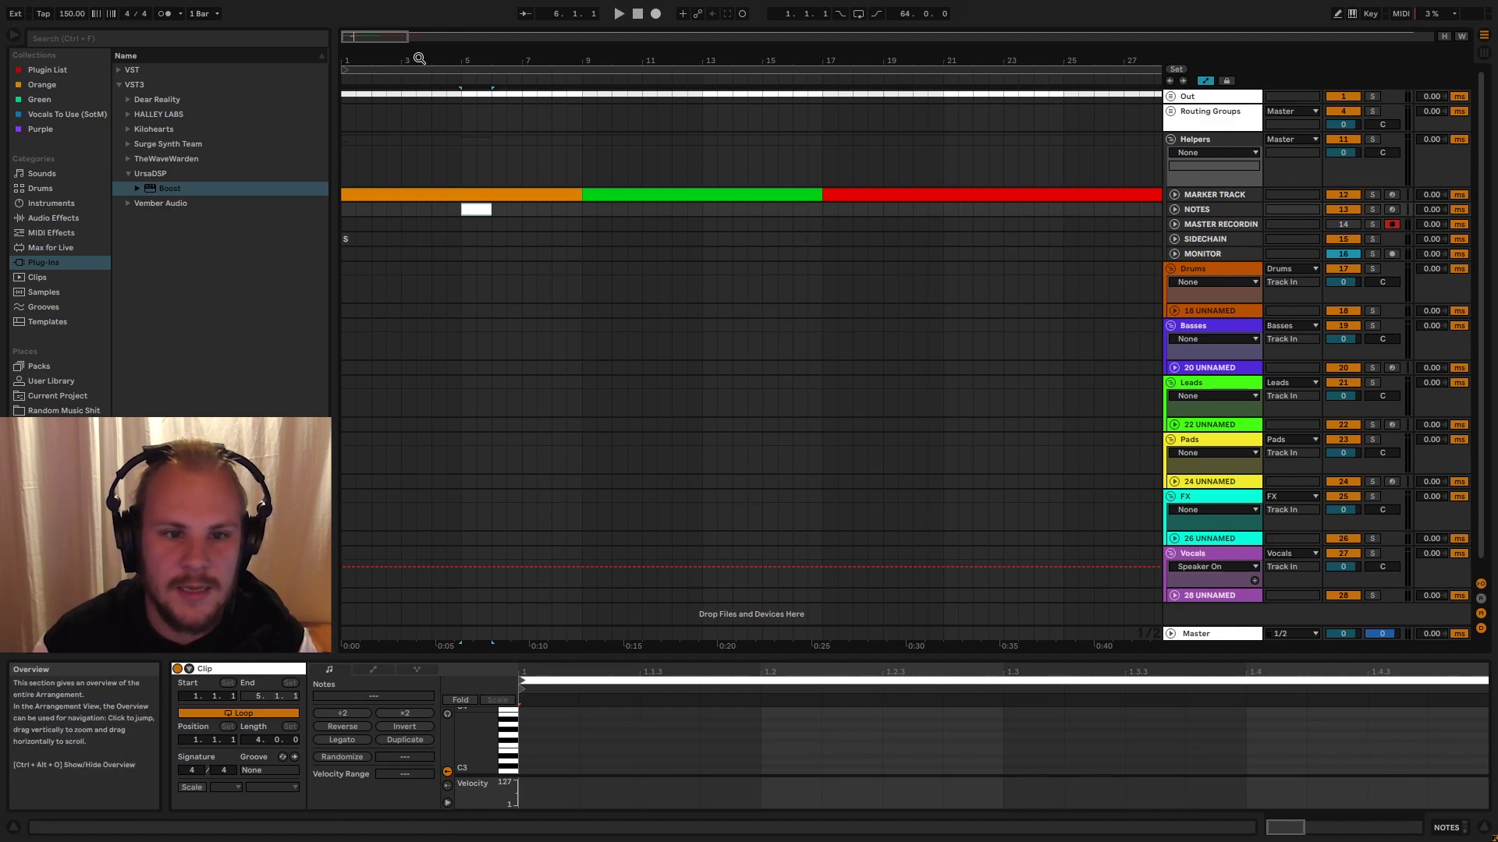
{"action": "left_click_drag", "start_coordinate": [419, 57], "coordinate": [415, 17]}
{"action": "left_click", "coordinate": [396, 238]}
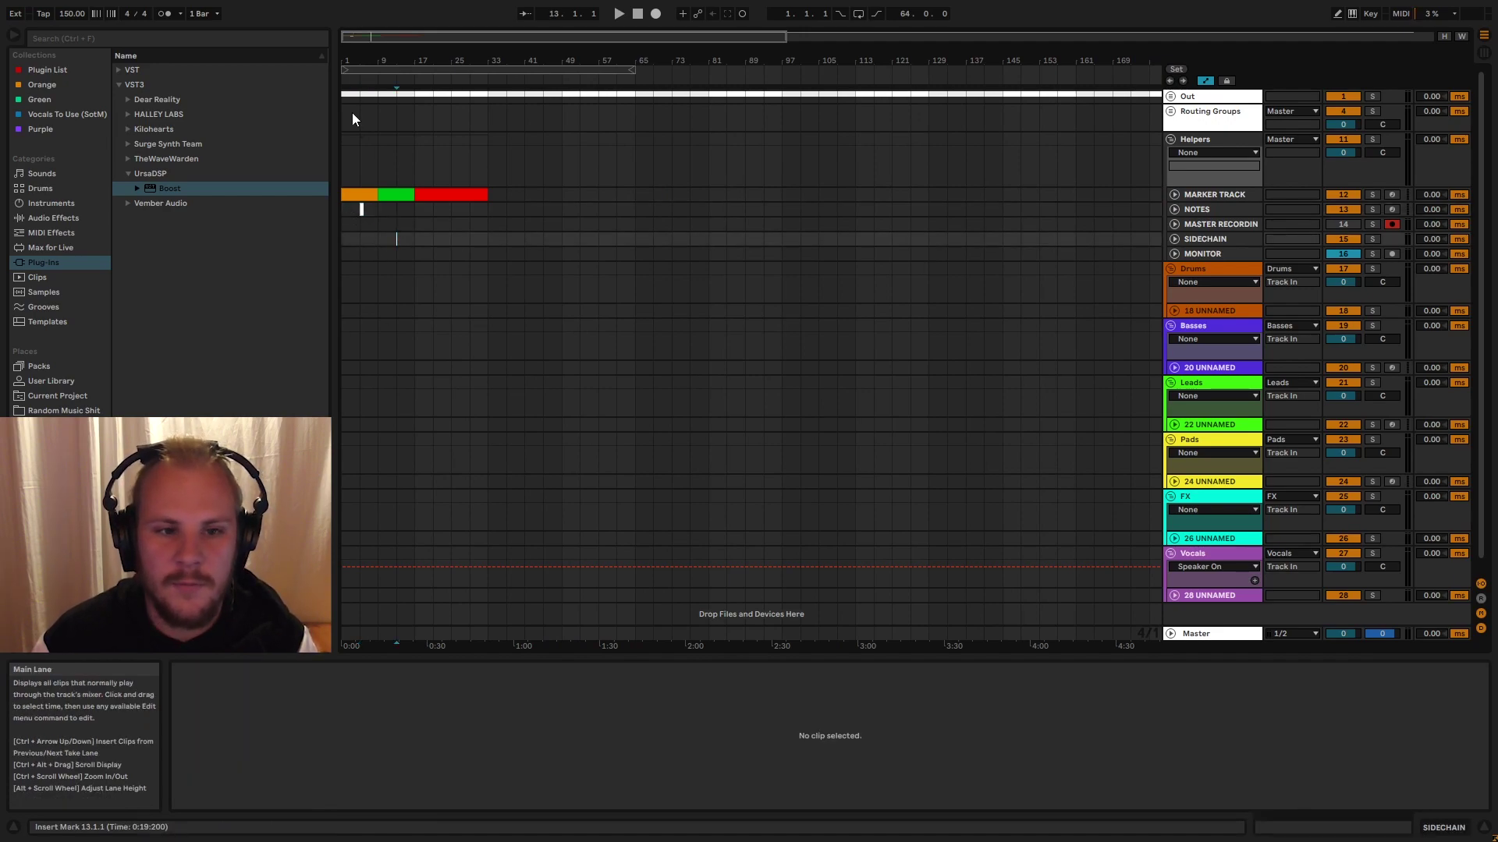
- Highlight bars 1 to 9 on the NOTES track, and reduce the highlighted range to bars 5 to 9
{"action": "left_click_drag", "start_coordinate": [359, 60], "coordinate": [359, 87]}
{"action": "left_click_drag", "start_coordinate": [350, 209], "coordinate": [475, 208]}
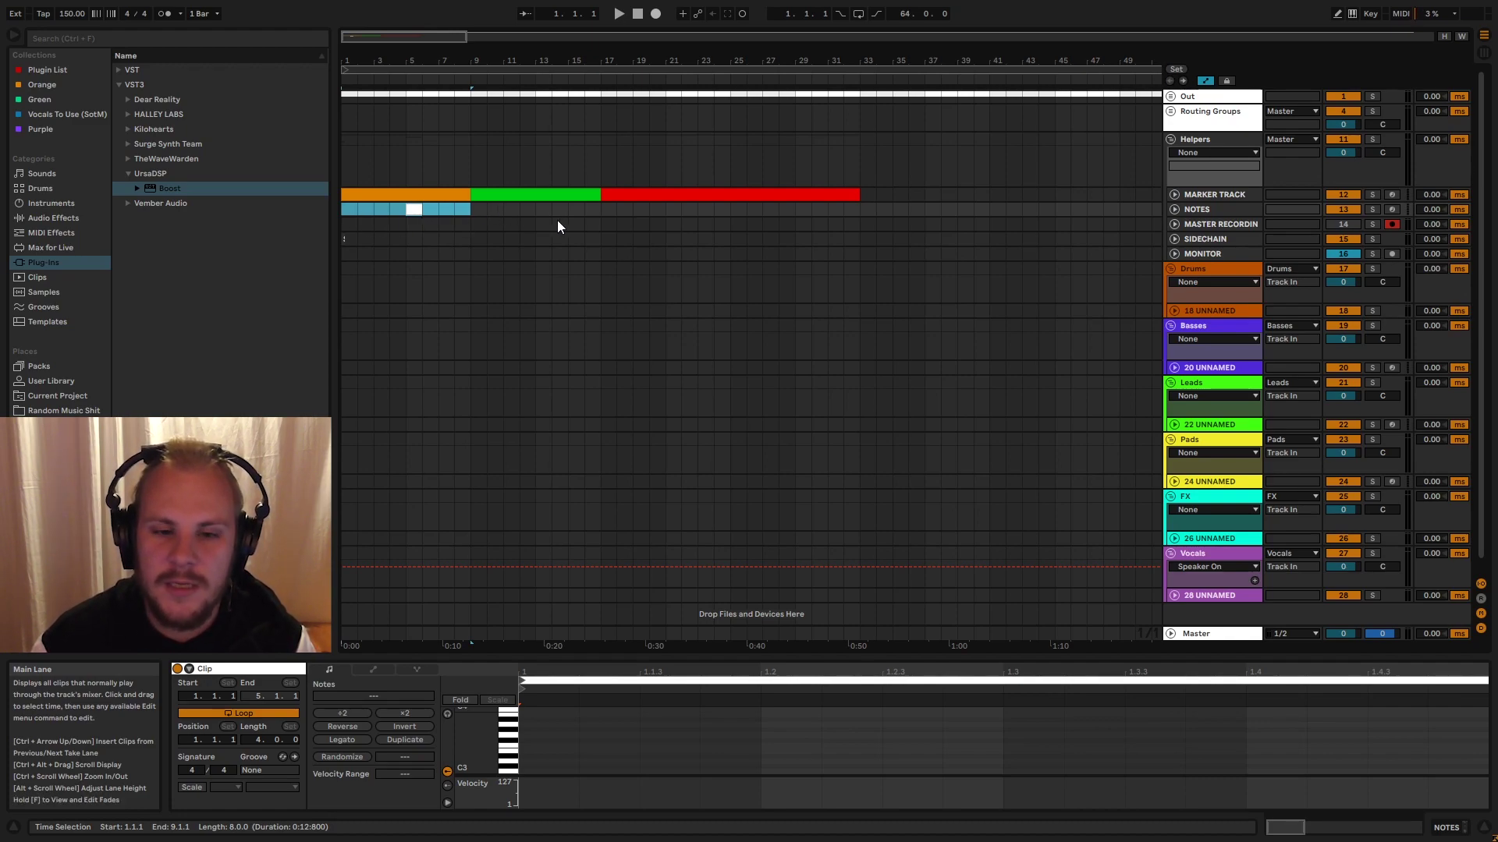
{"action": "left_click", "coordinate": [473, 215]}
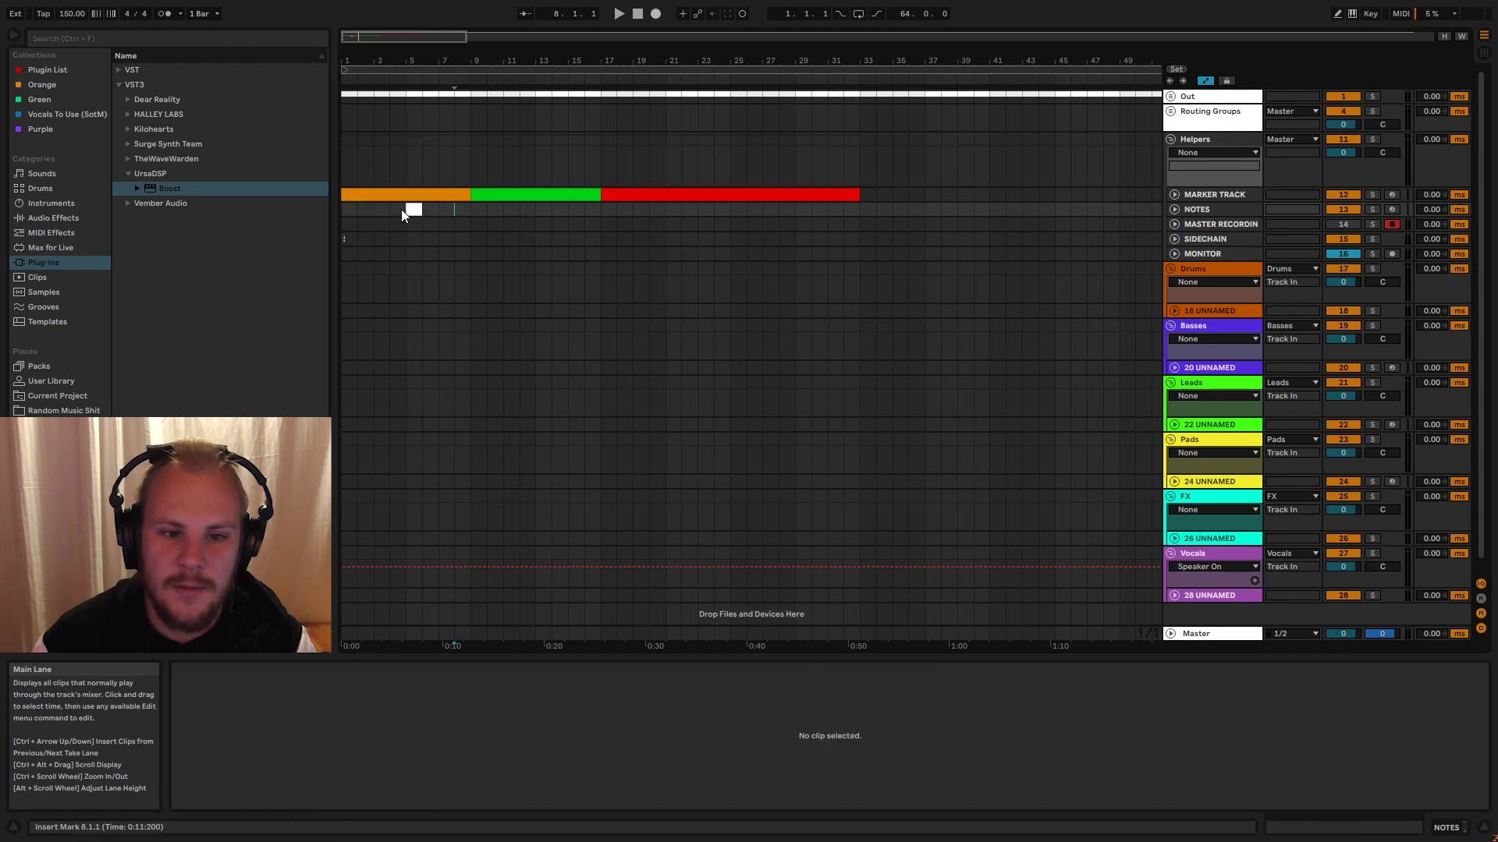
{"action": "left_click_drag", "start_coordinate": [402, 209], "coordinate": [464, 209]}
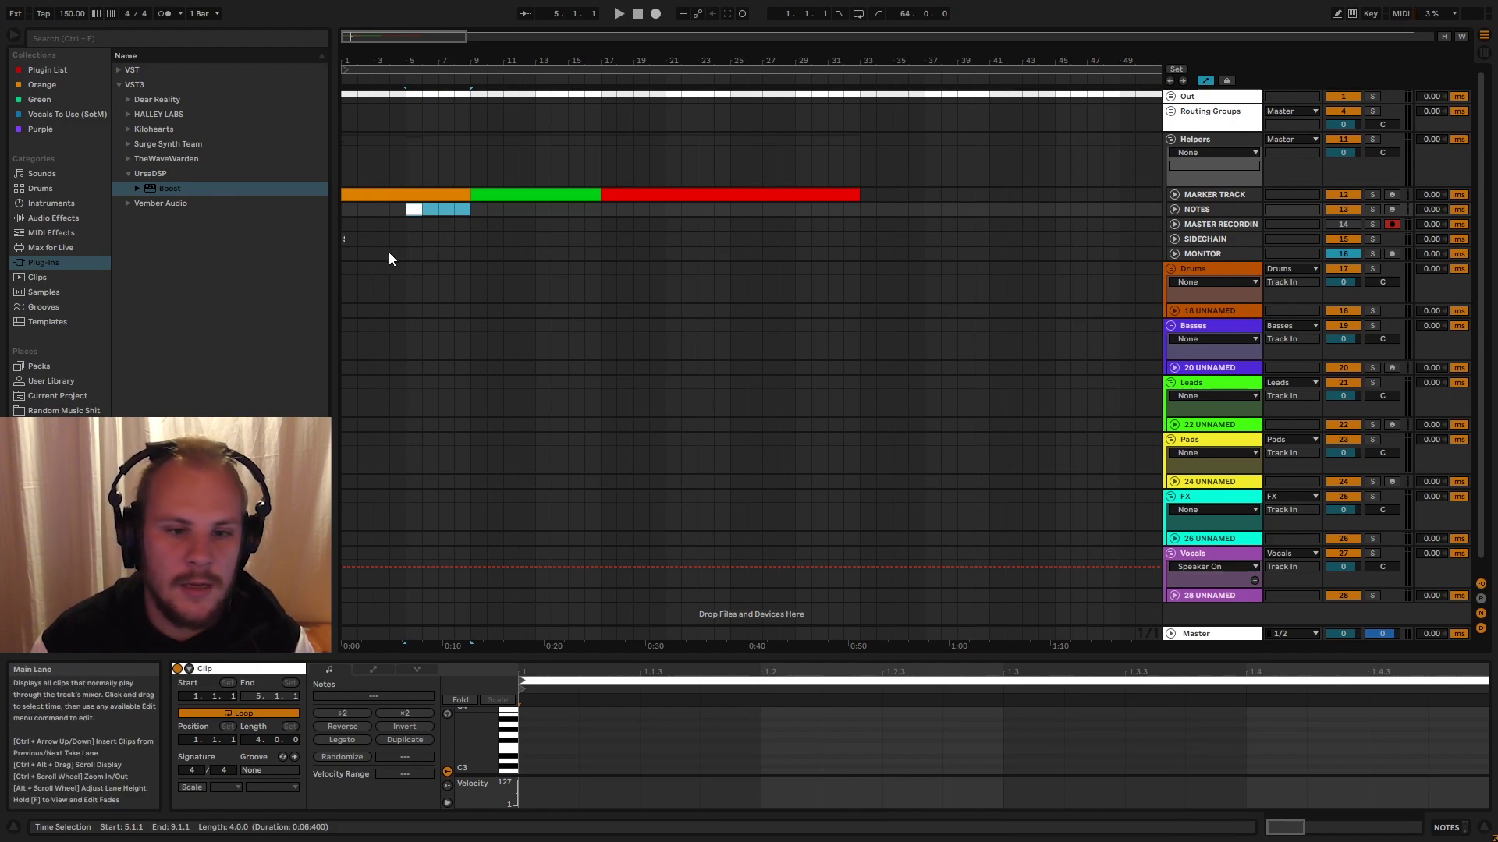
- Examine the NOTES clips, the MASTER RECORDING track's input routing and the Master Out track inside the Out group
{"action": "left_click_drag", "start_coordinate": [406, 211], "coordinate": [476, 209]}
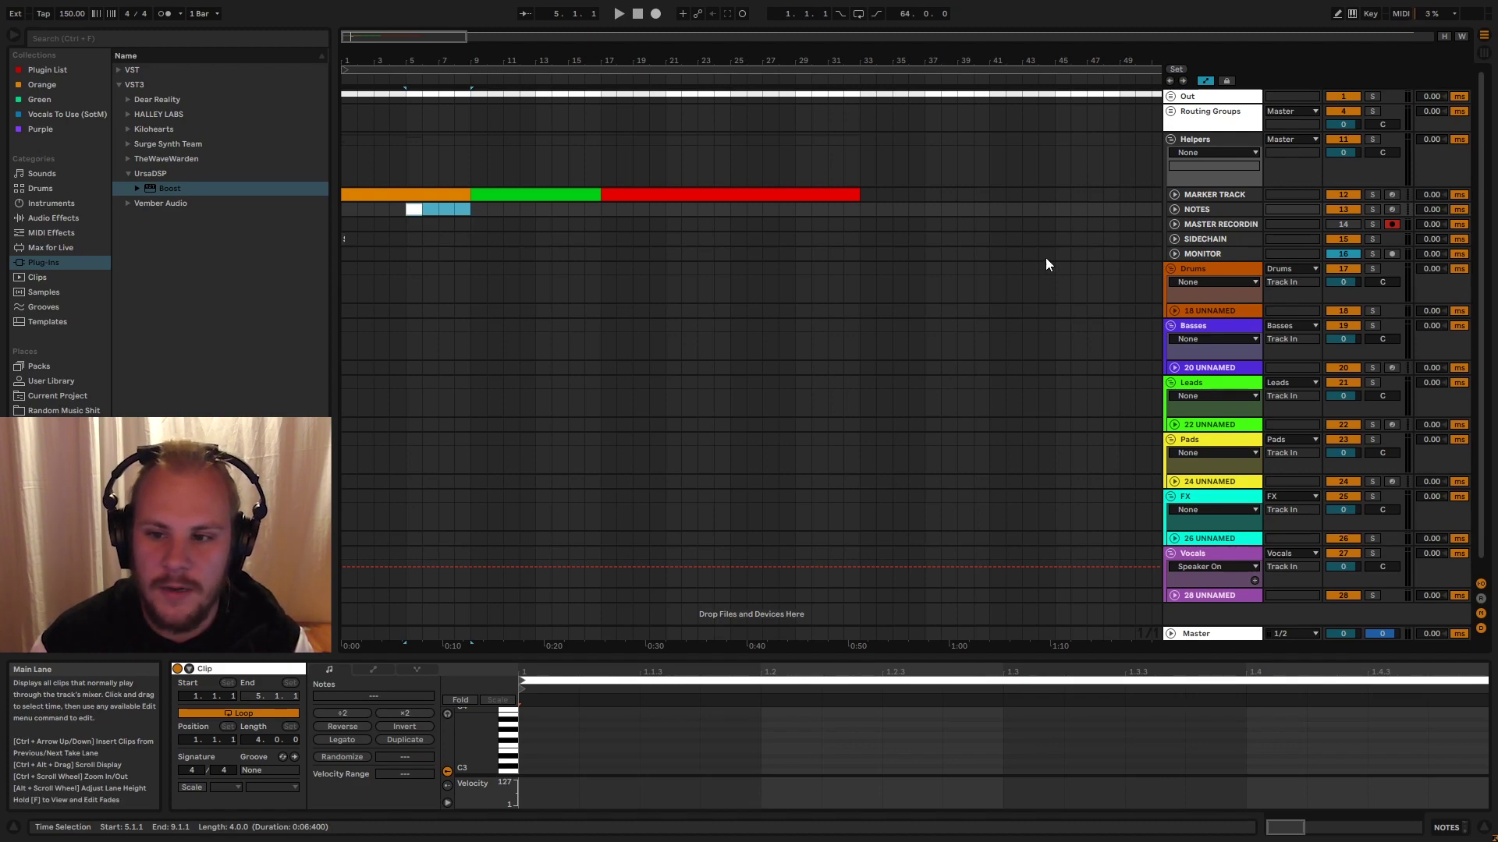
{"action": "left_click", "coordinate": [1186, 225]}
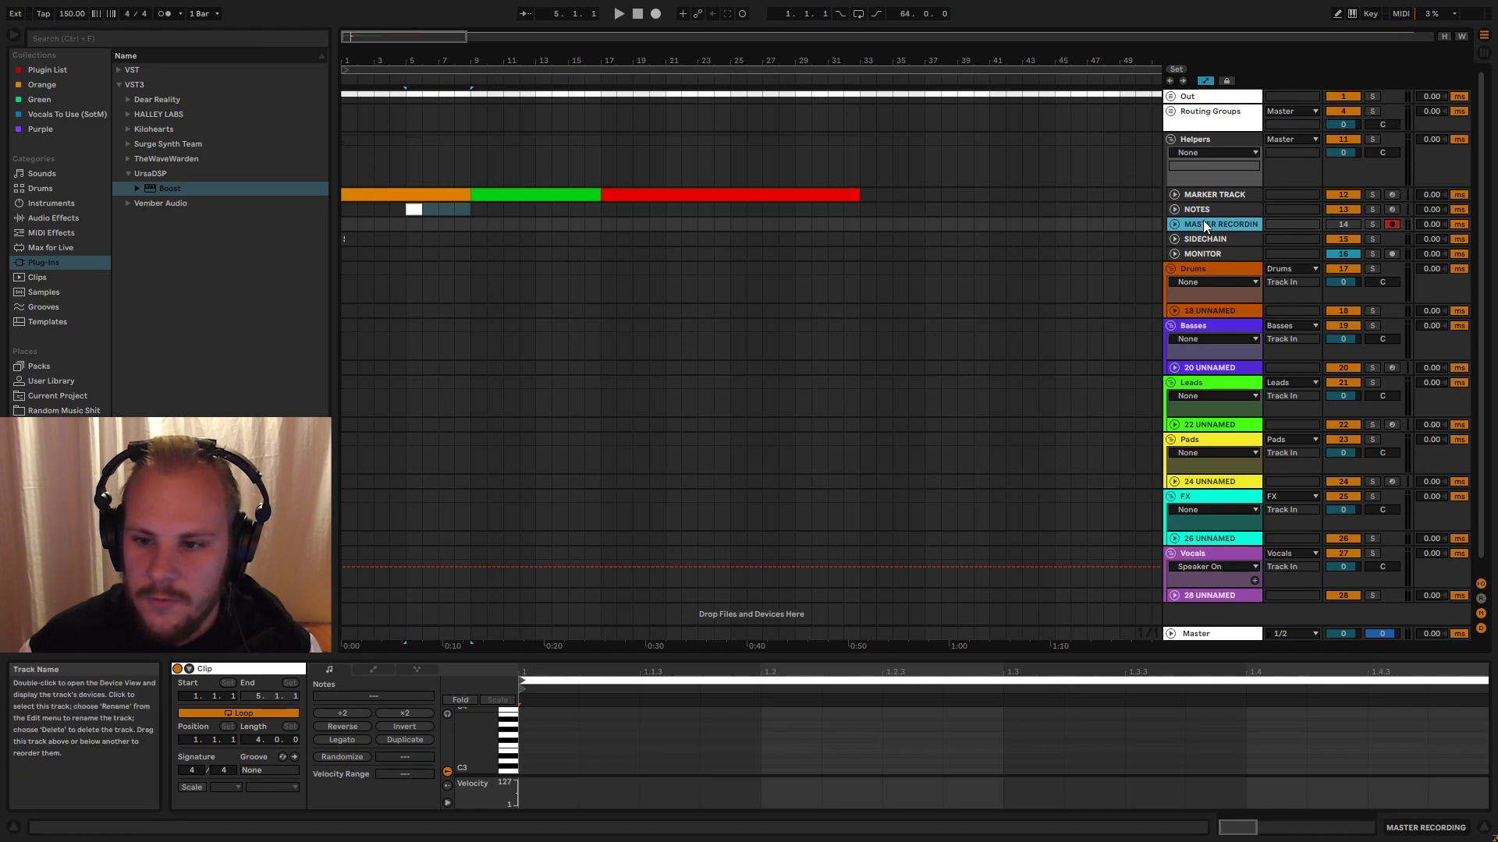
{"action": "left_click", "coordinate": [1175, 224]}
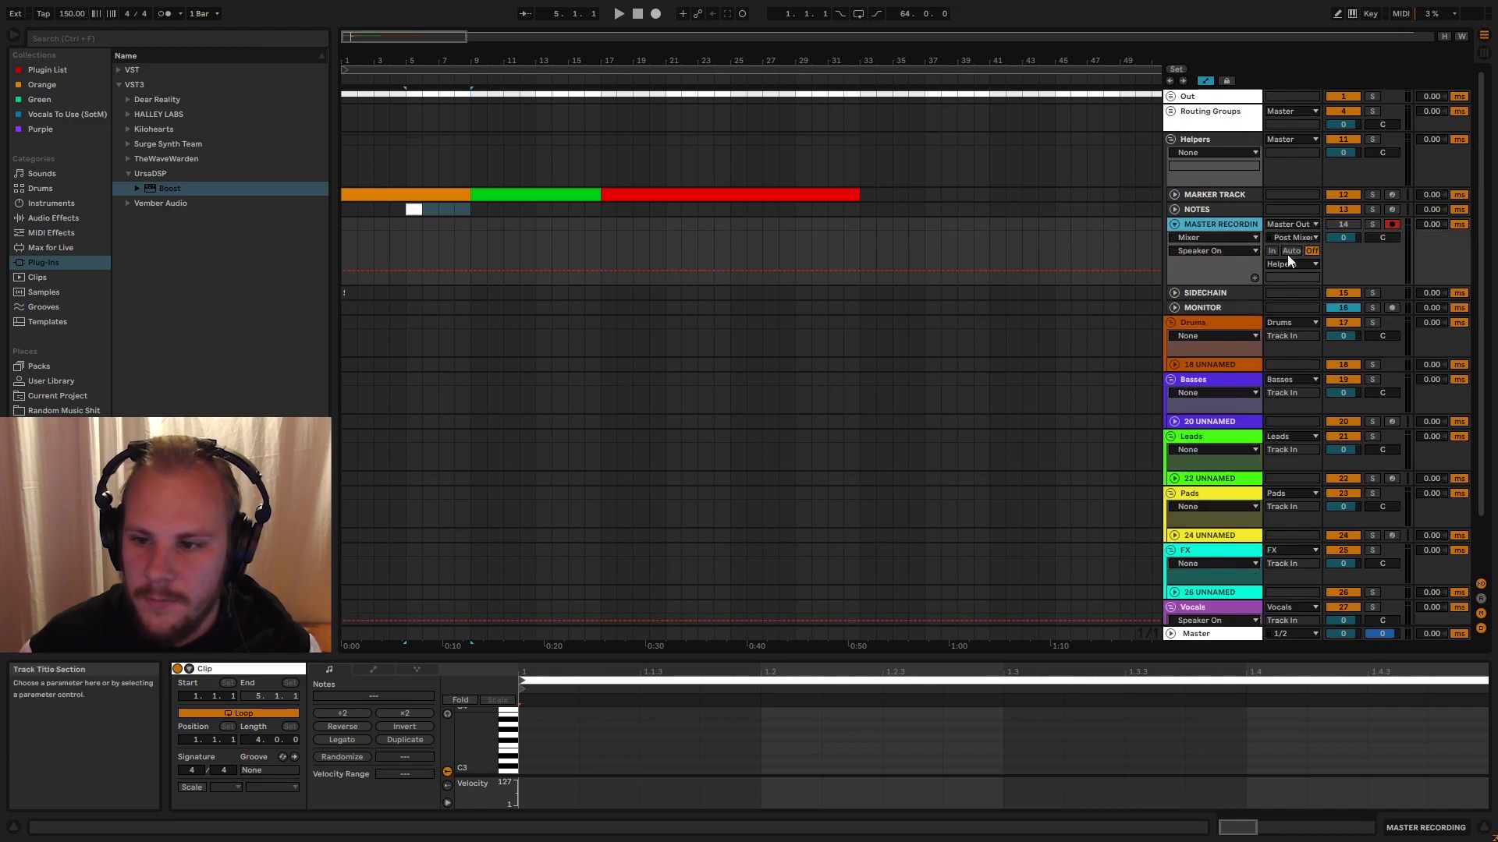
{"action": "left_click", "coordinate": [1175, 225]}
{"action": "left_click", "coordinate": [1171, 96]}
{"action": "left_click", "coordinate": [1185, 166]}
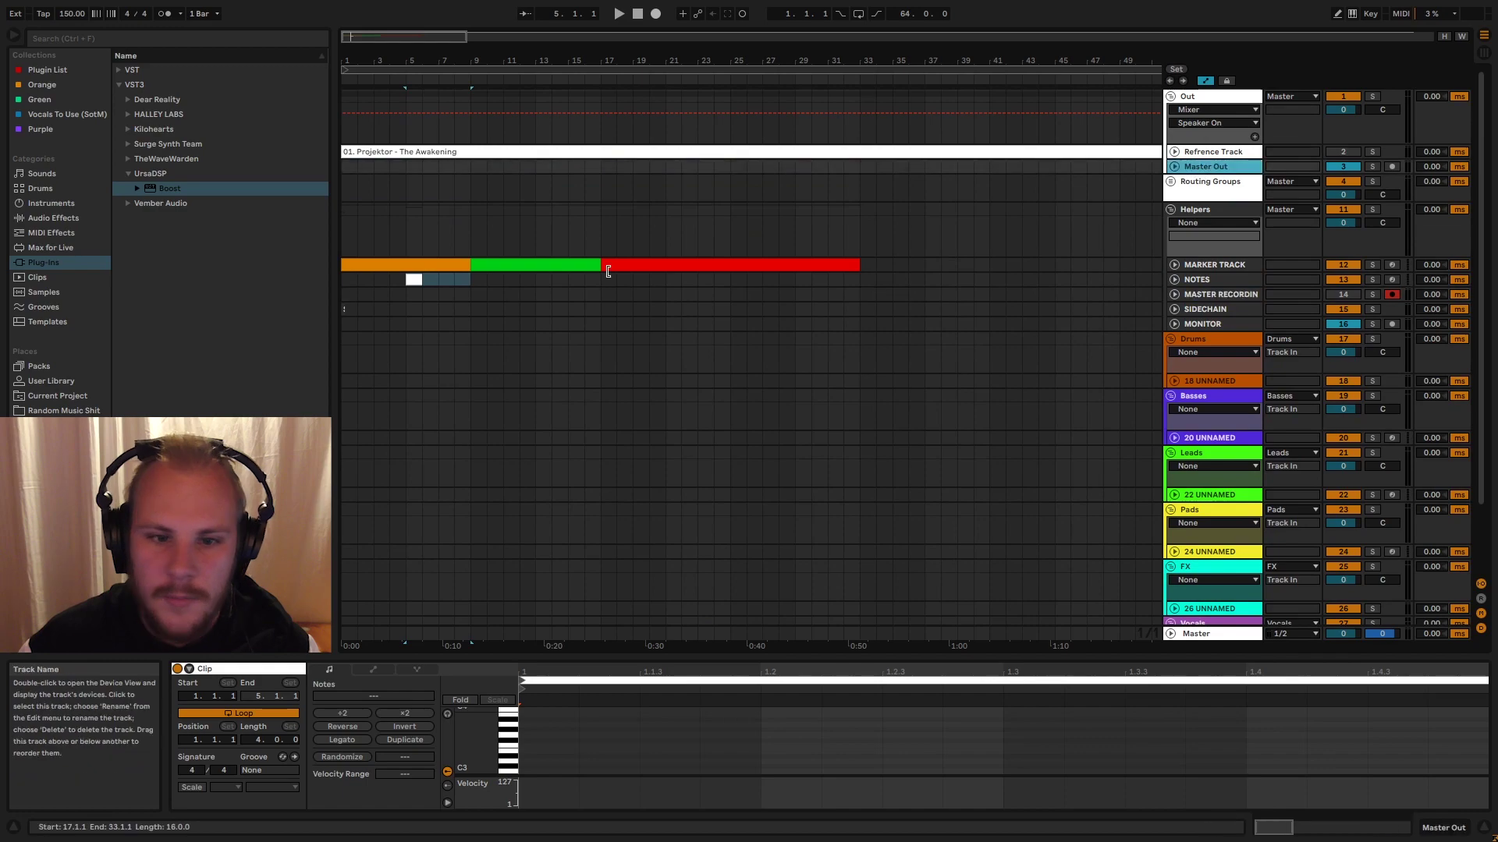
{"action": "left_click", "coordinate": [1171, 97]}
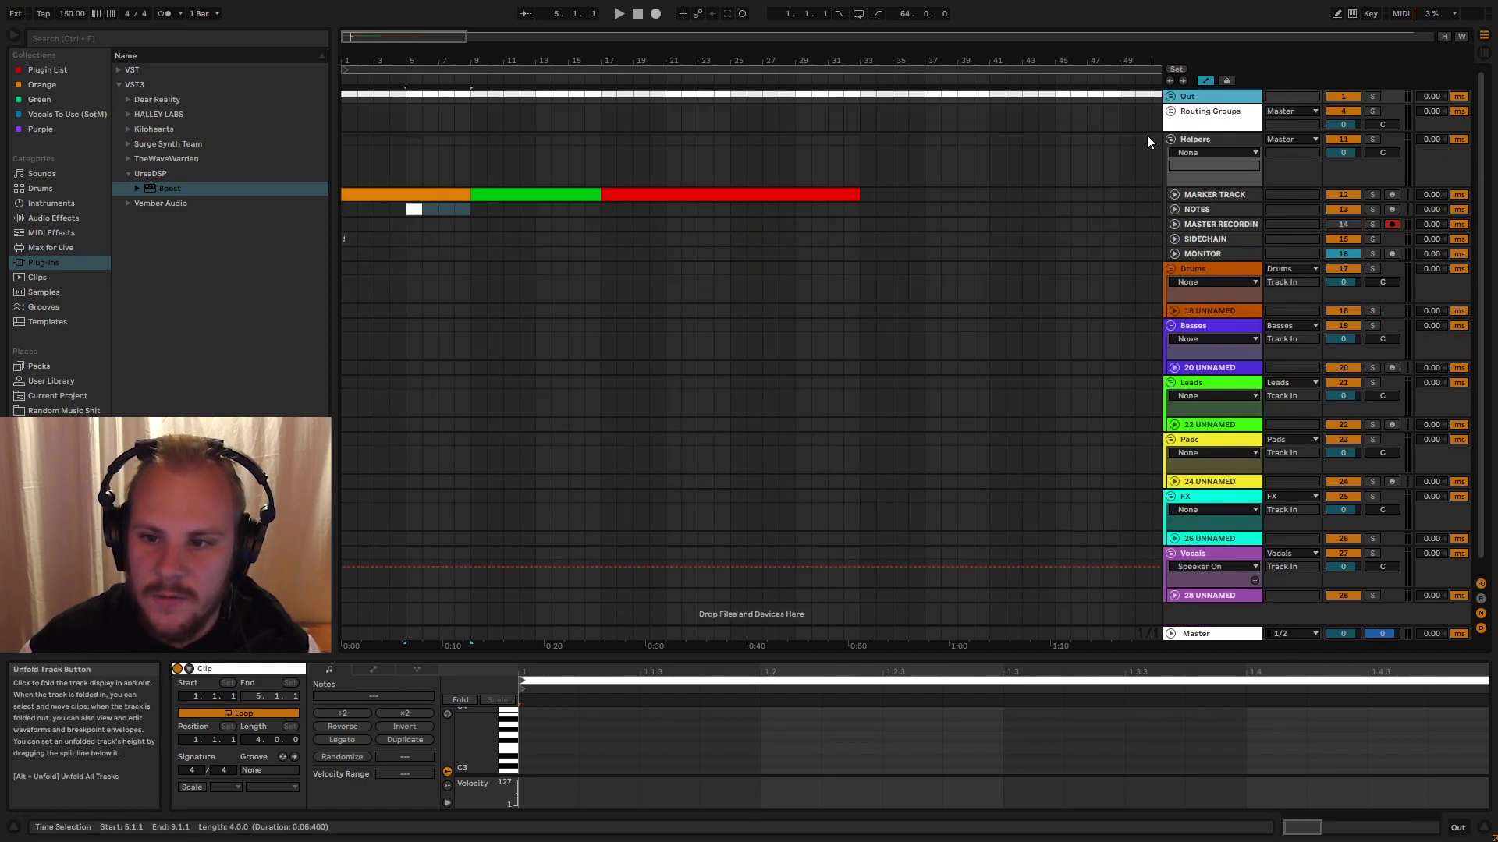
{"action": "left_click", "coordinate": [1175, 224]}
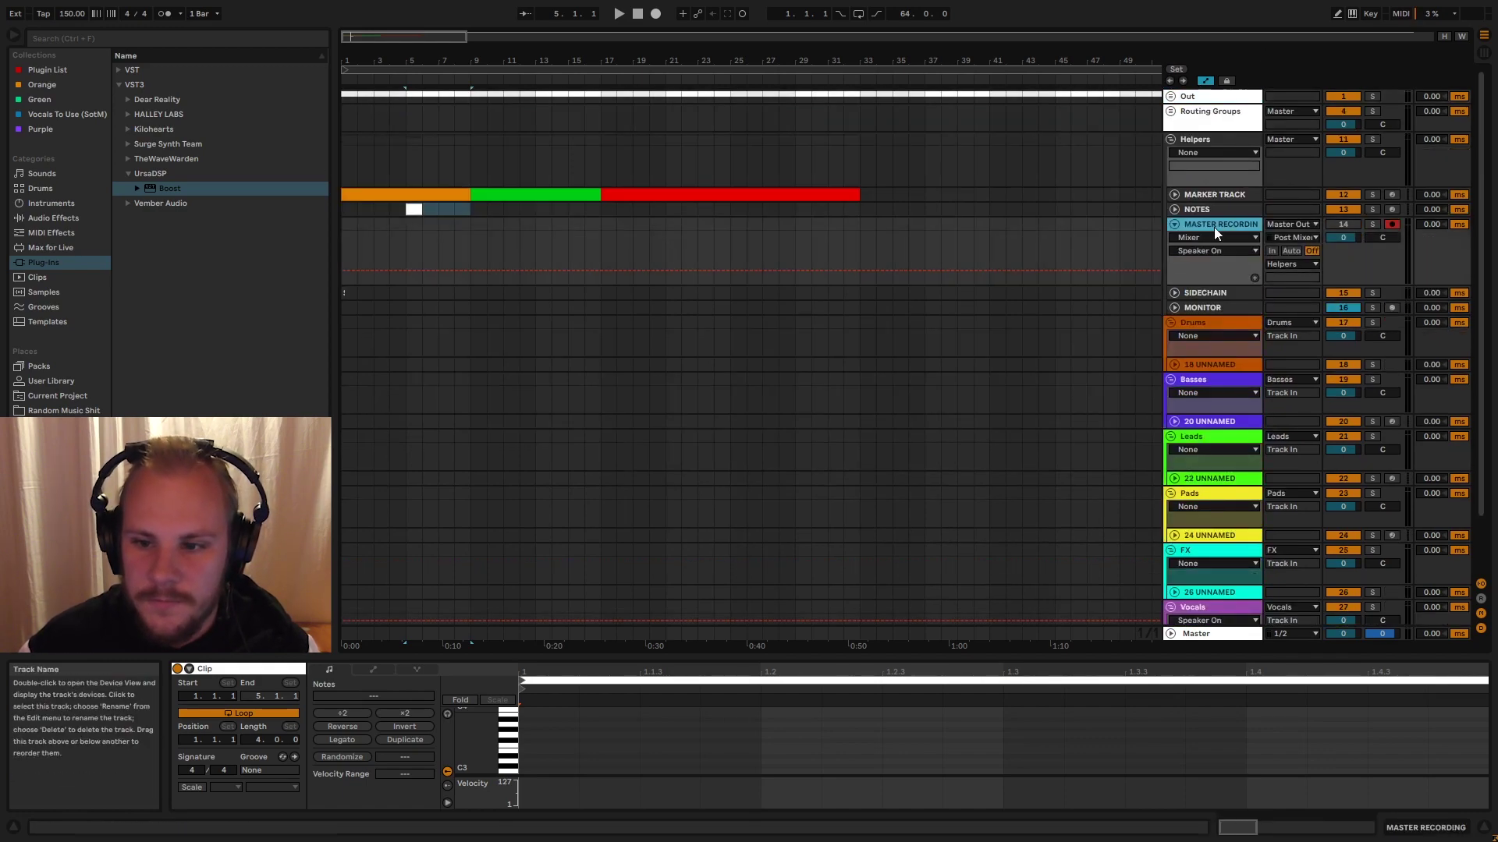
- Solo and unsolo the MASTER RECORDING track, placing the insert marker on it at bar 2
{"action": "left_click", "coordinate": [402, 226]}
{"action": "left_click", "coordinate": [344, 226]}
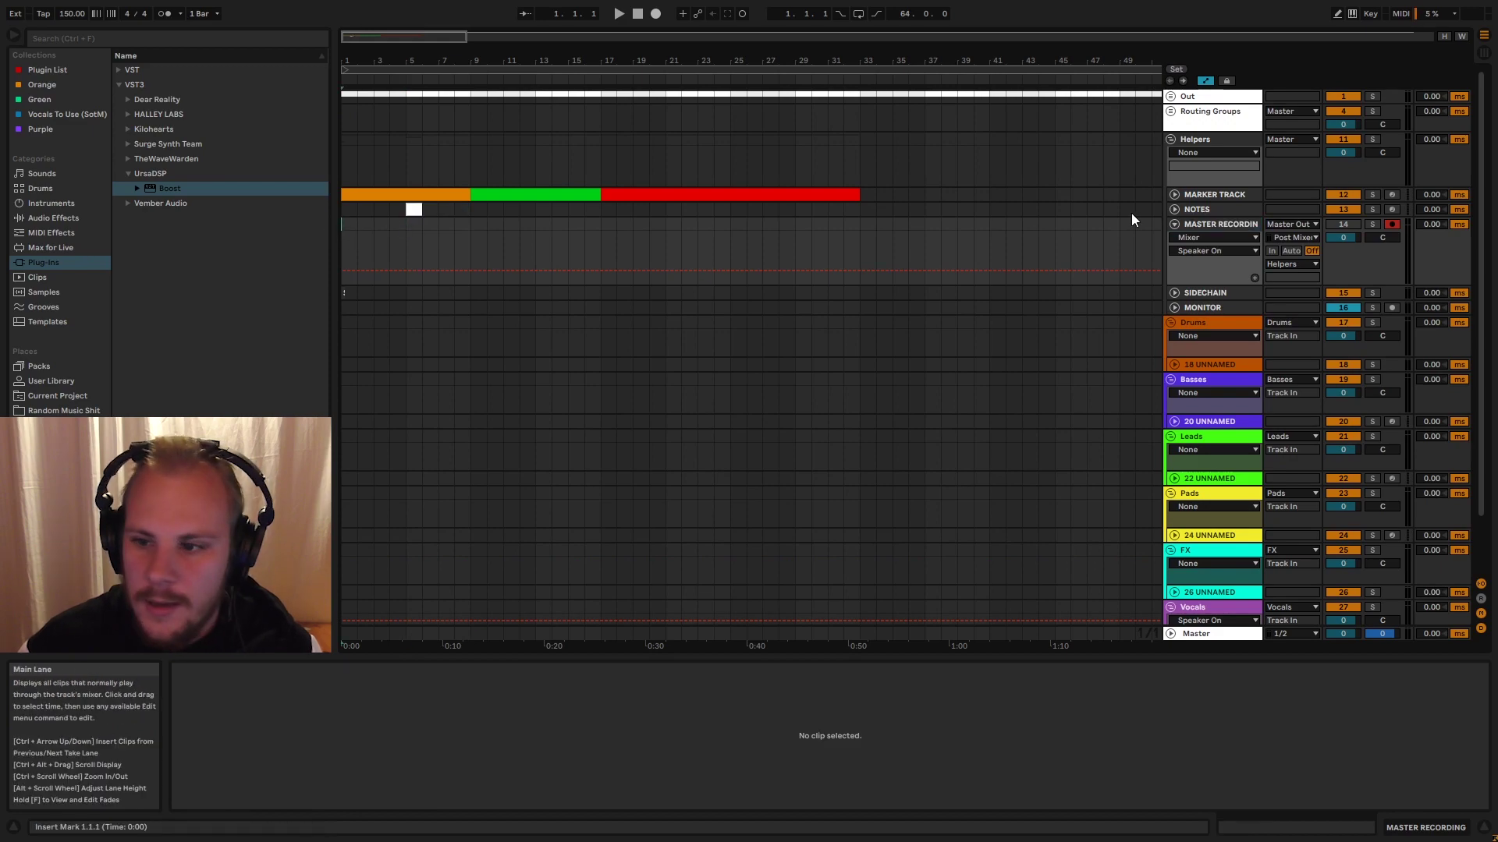
{"action": "left_click", "coordinate": [1372, 224]}
{"action": "left_click", "coordinate": [351, 227]}
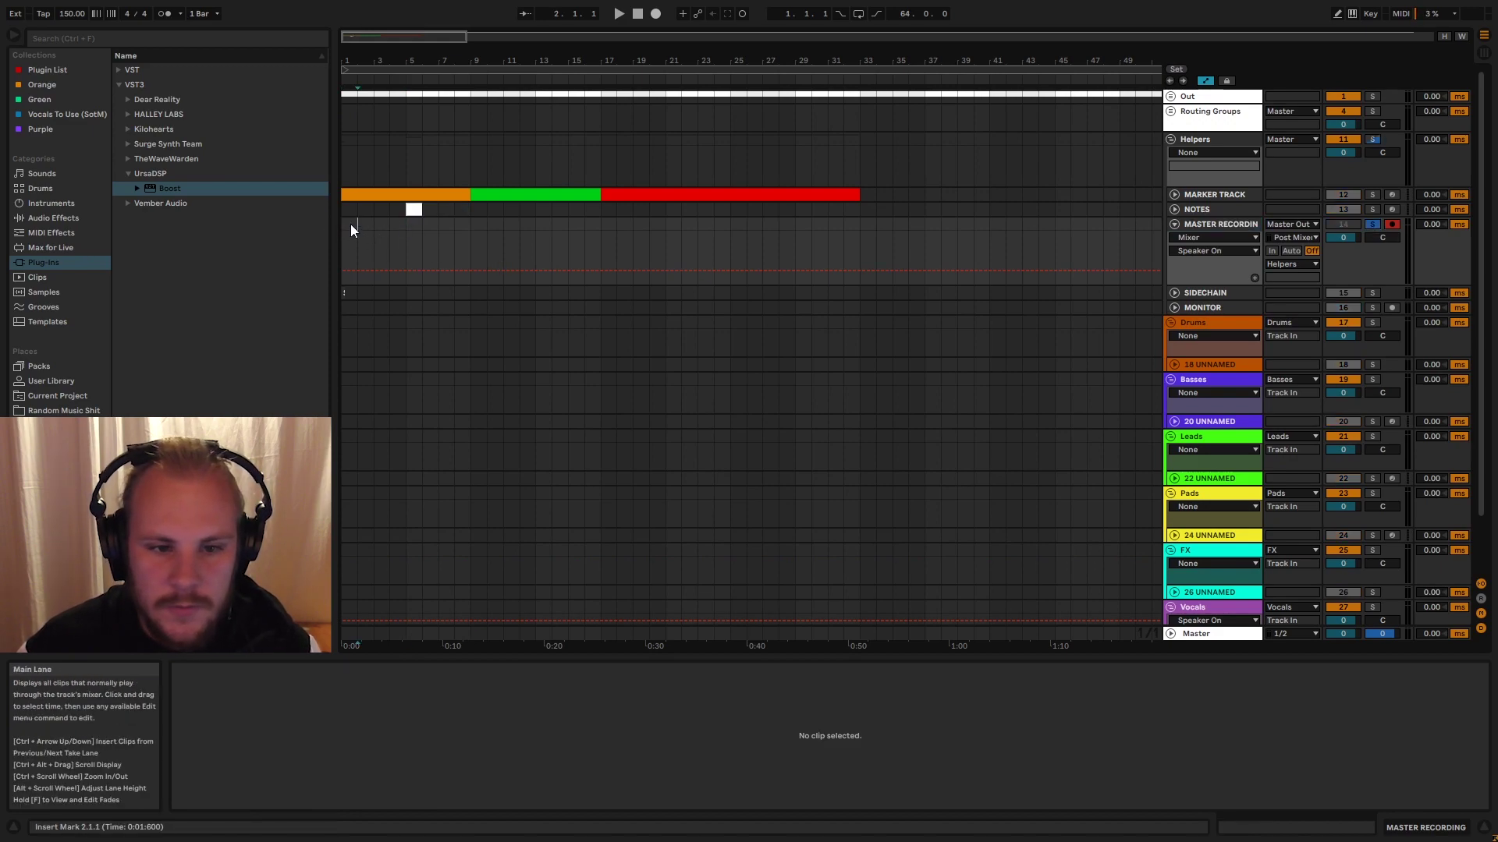
{"action": "left_click", "coordinate": [1372, 225]}
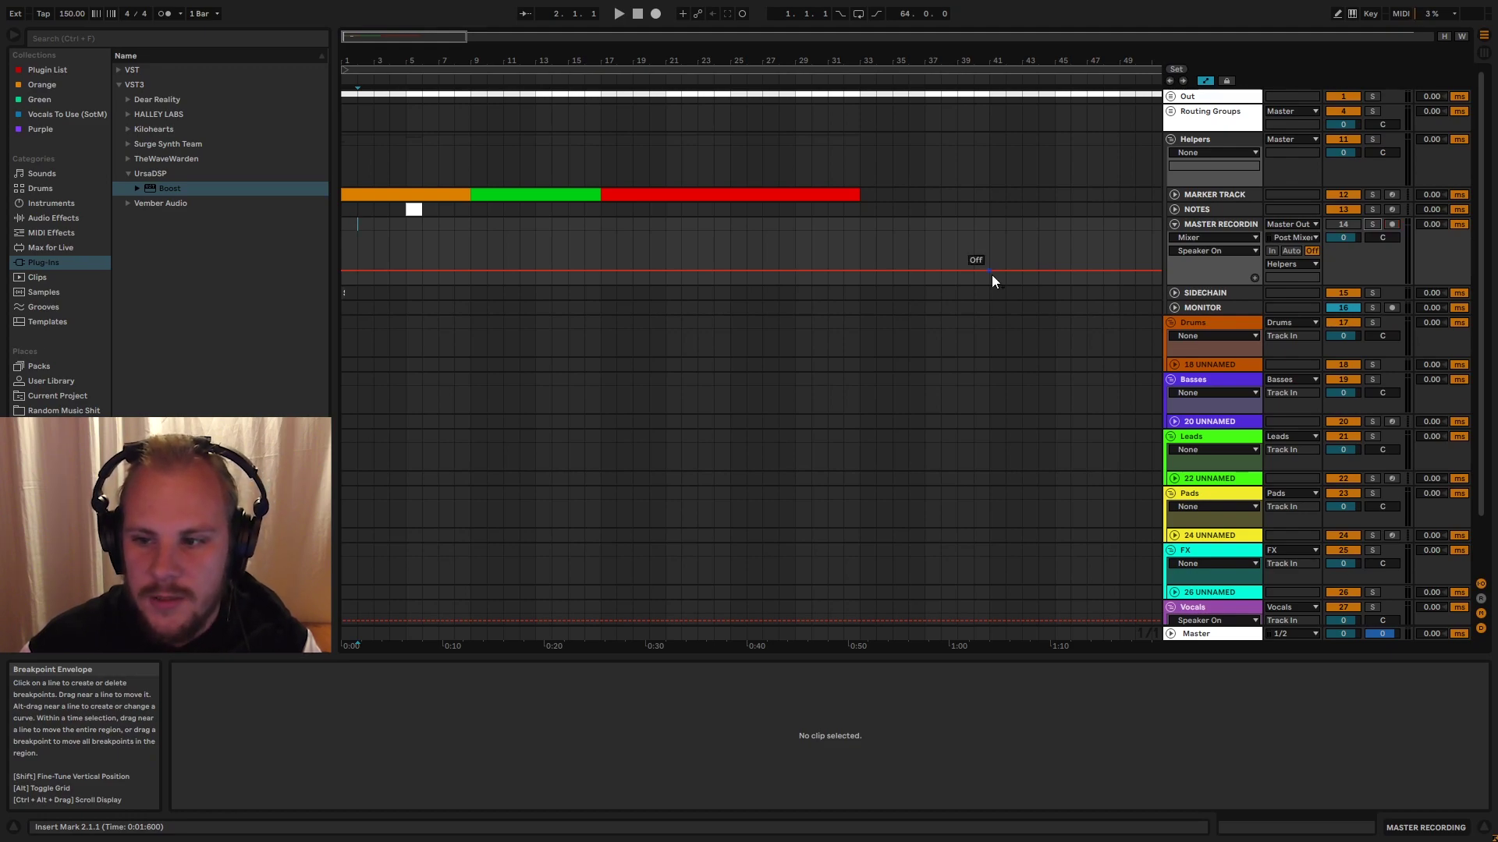
- Switch record arming between MONITOR, MASTER RECORDING and track 22 in Leads, and undo the last arm change
{"action": "left_click", "coordinate": [1392, 309]}
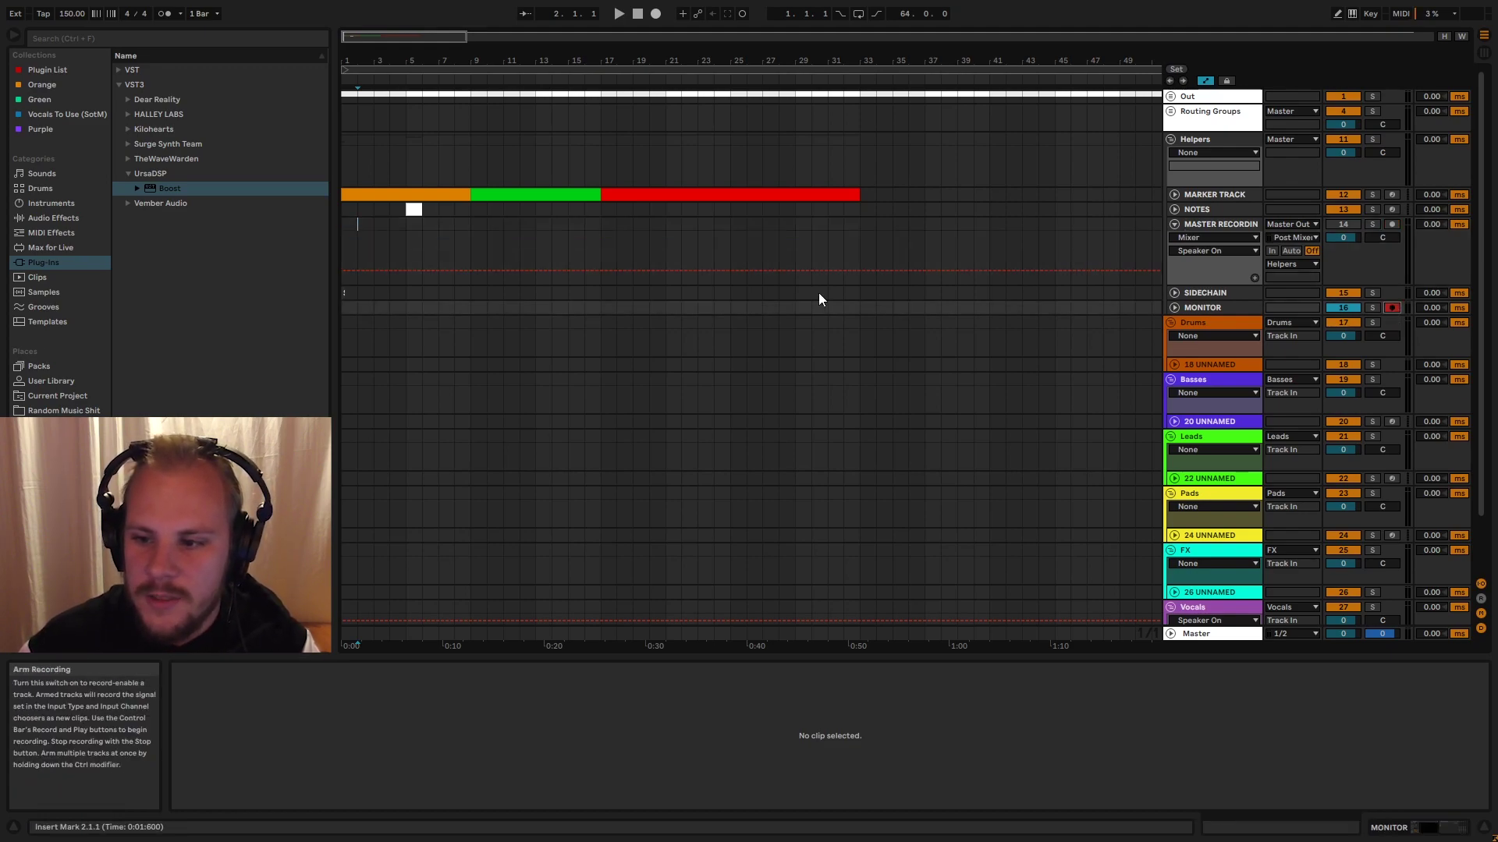
{"action": "left_click", "coordinate": [1392, 225]}
{"action": "left_click", "coordinate": [1392, 479]}
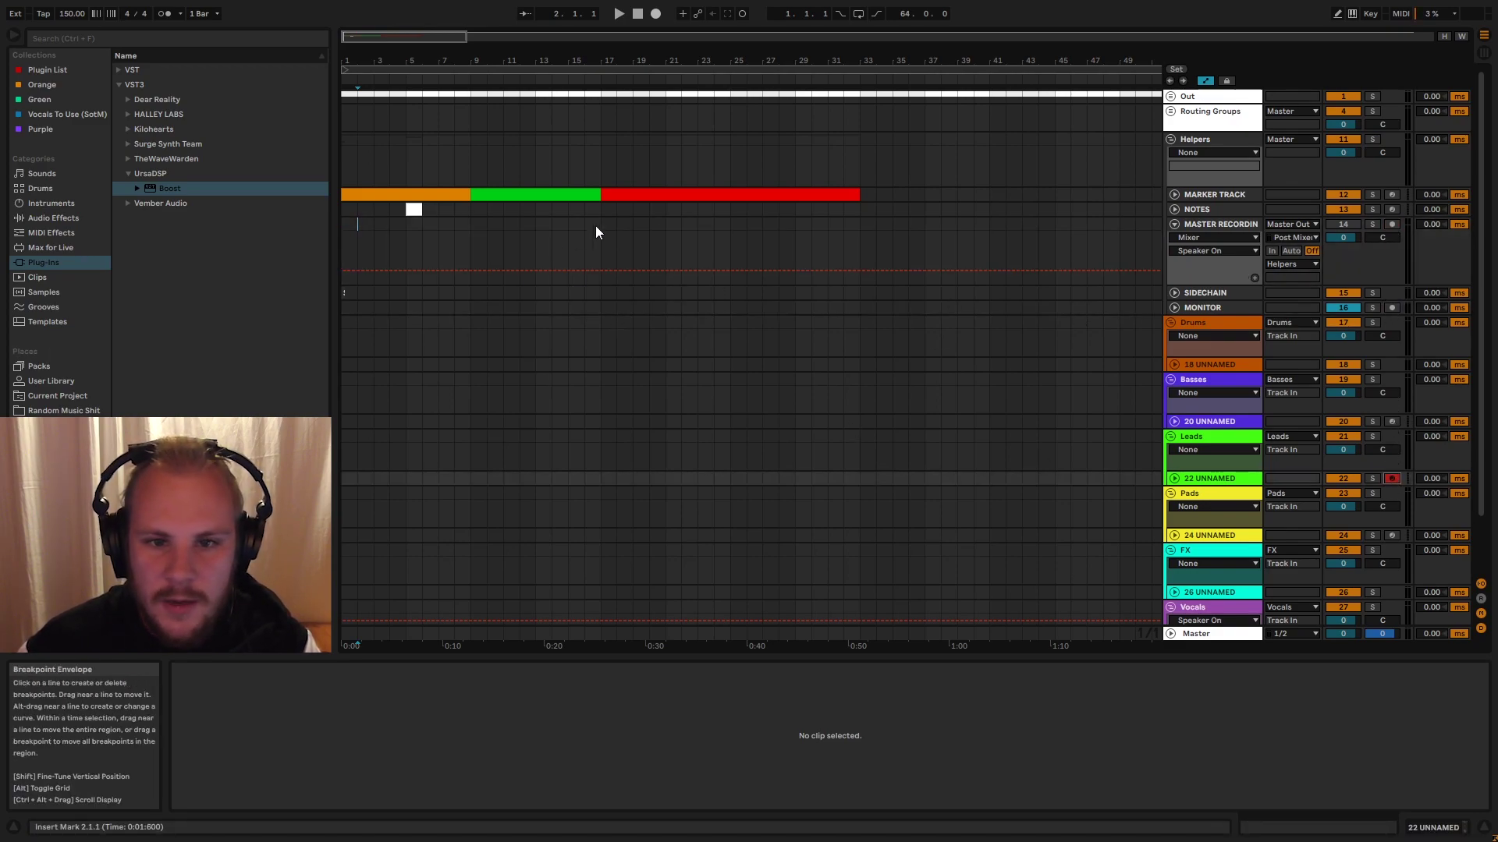
{"action": "key", "text": "ctrl+z"}
- Record a short take onto MASTER RECORDING from bar 2, delete the clip and fold the track
{"action": "left_click", "coordinate": [655, 14]}
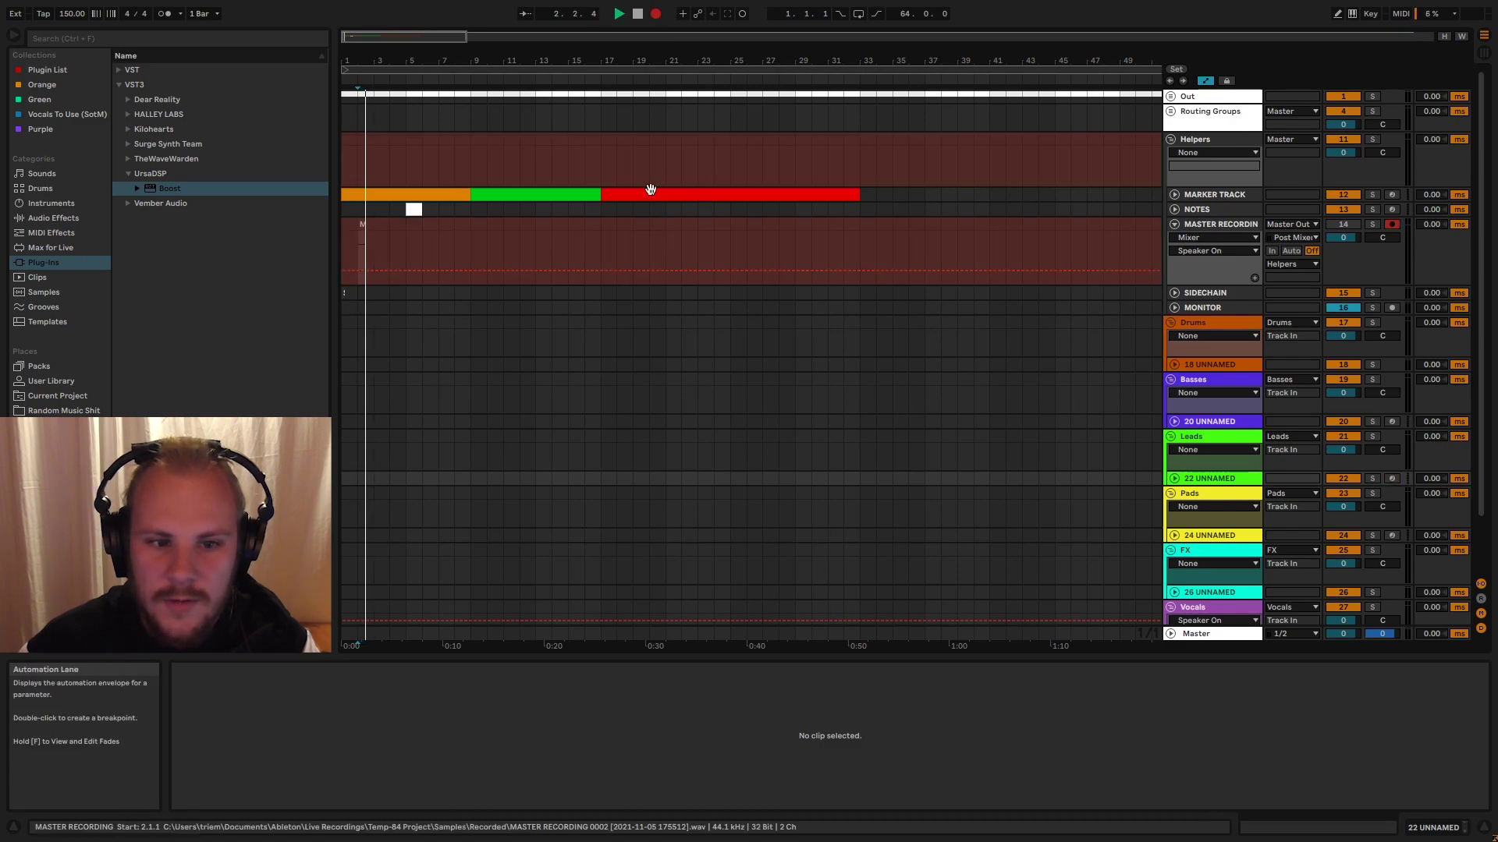
{"action": "left_click", "coordinate": [638, 14]}
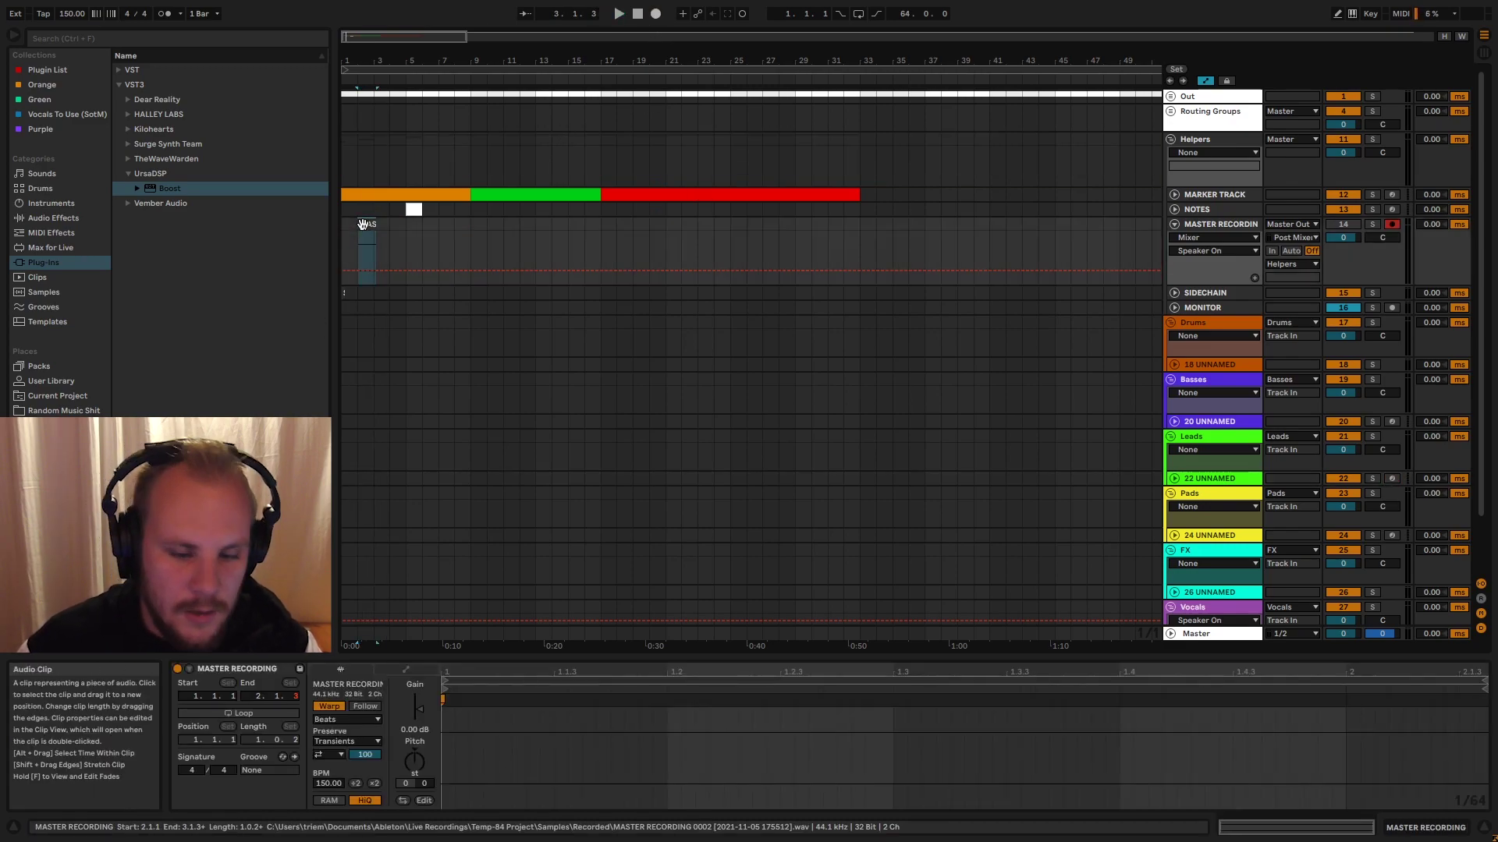
{"action": "key", "text": "Delete"}
{"action": "left_click", "coordinate": [358, 227]}
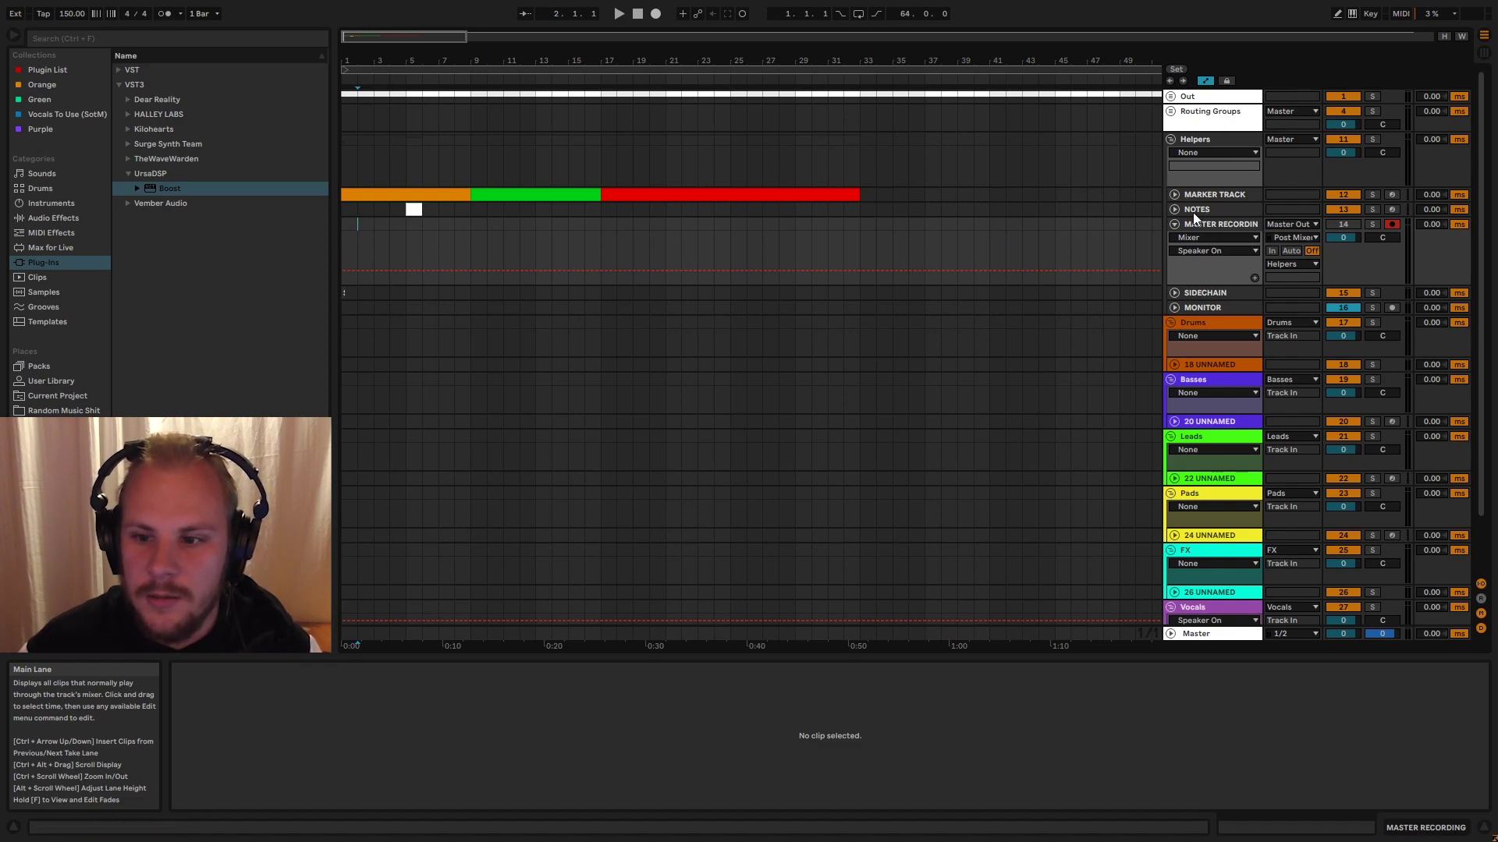
{"action": "left_click", "coordinate": [1176, 224]}
- Import the saved set Psyscope Best.als between the MONITOR and Drums tracks and delete its Bass 2 track
{"action": "left_click", "coordinate": [1215, 238]}
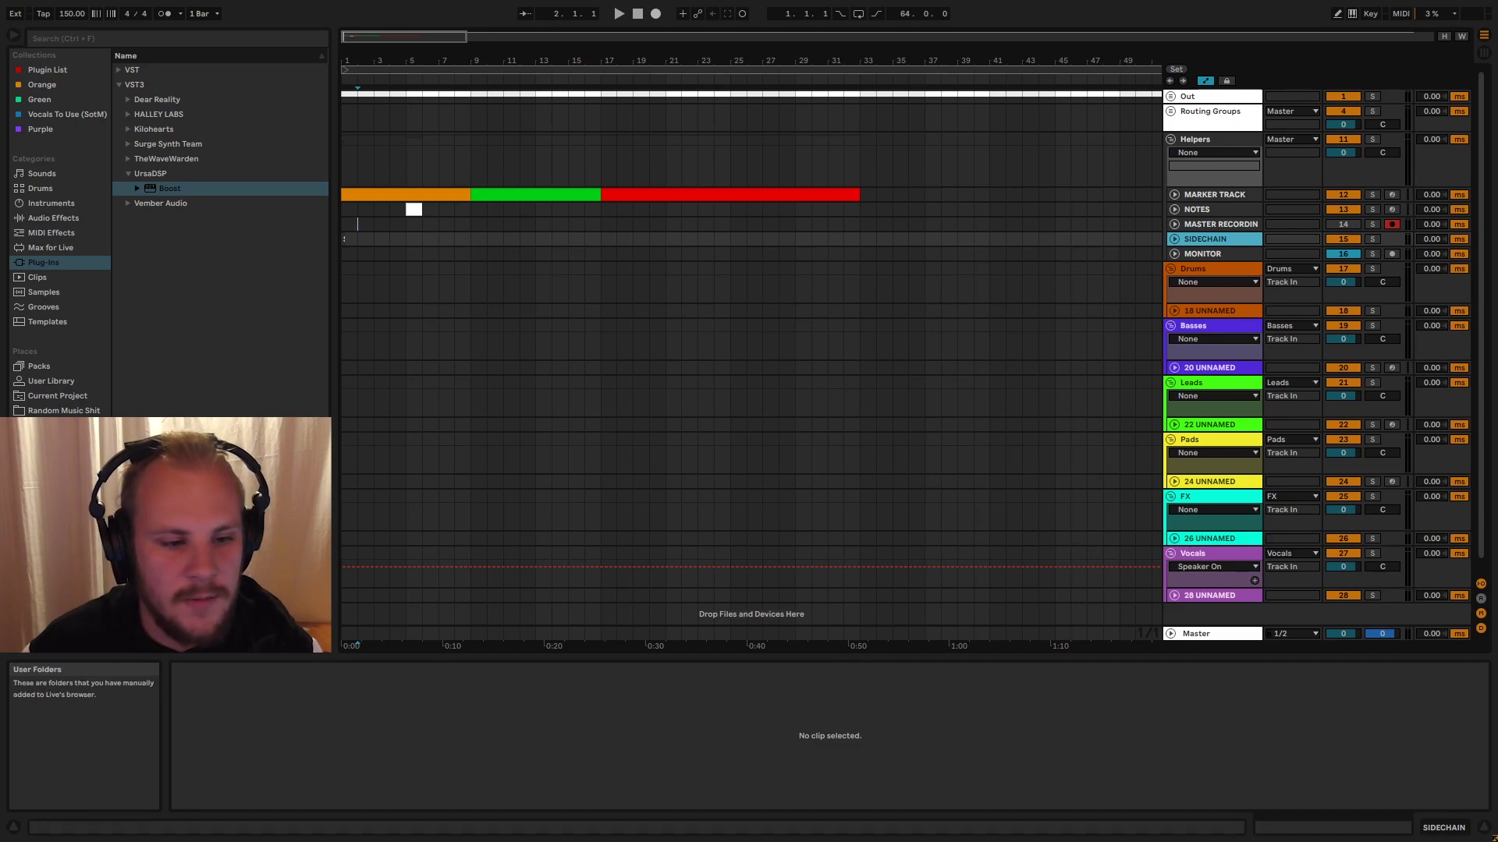
{"action": "left_click", "coordinate": [64, 410]}
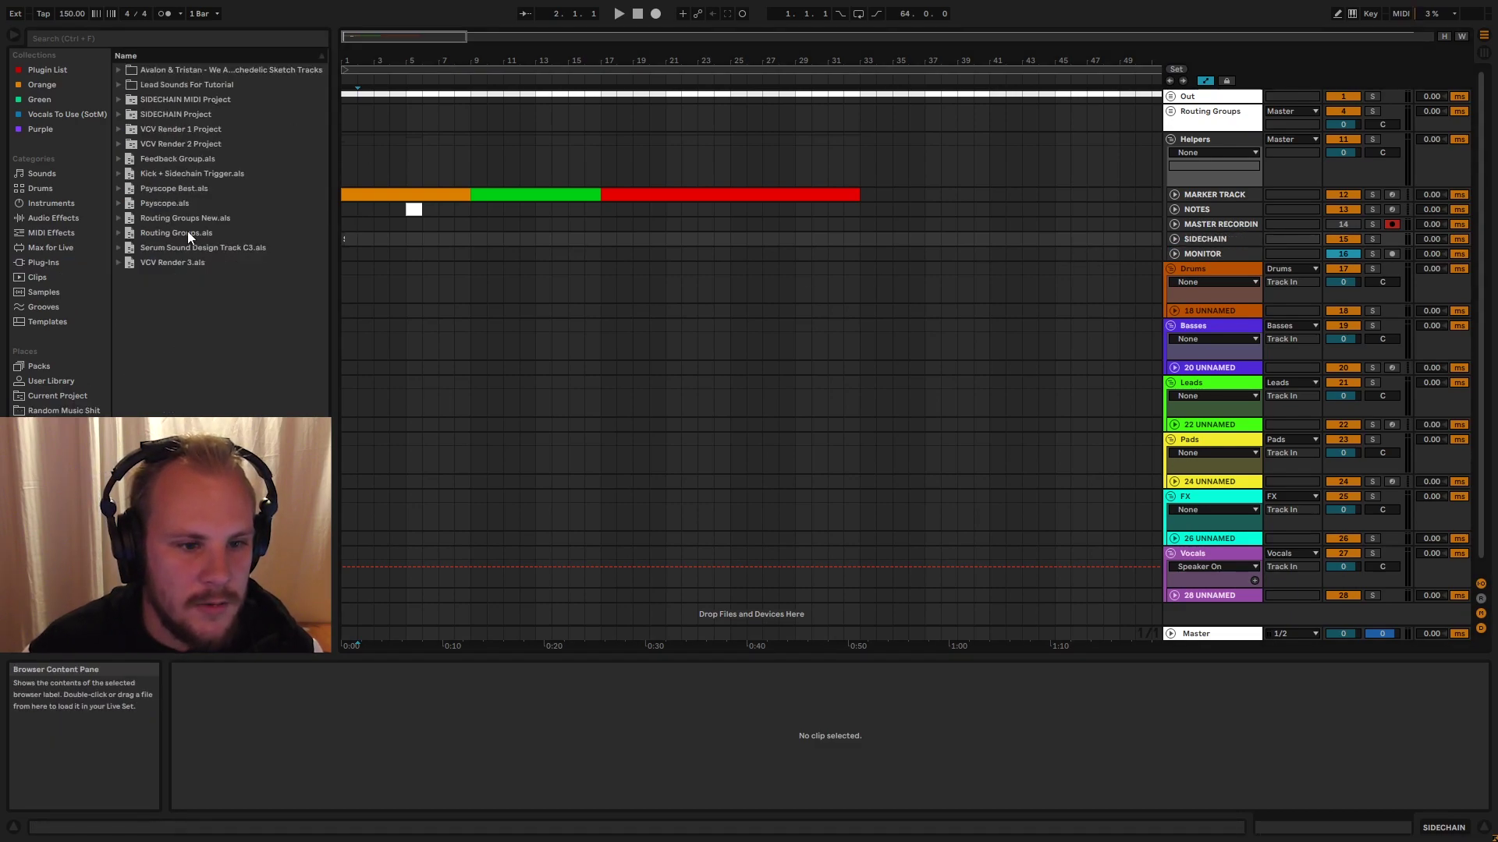
{"action": "left_click_drag", "start_coordinate": [164, 193], "coordinate": [1162, 261]}
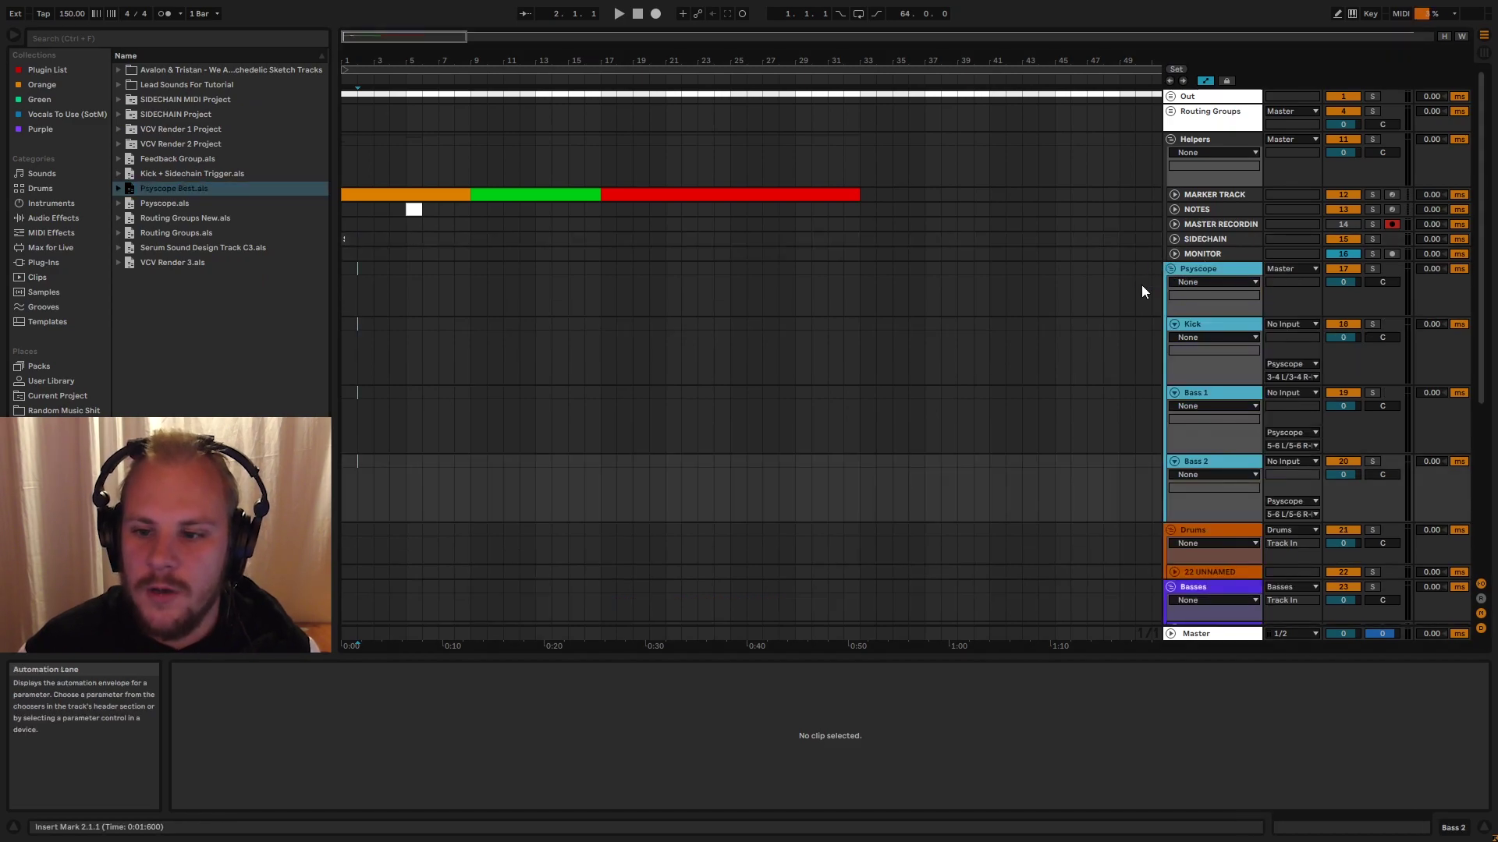
{"action": "left_click", "coordinate": [1220, 461]}
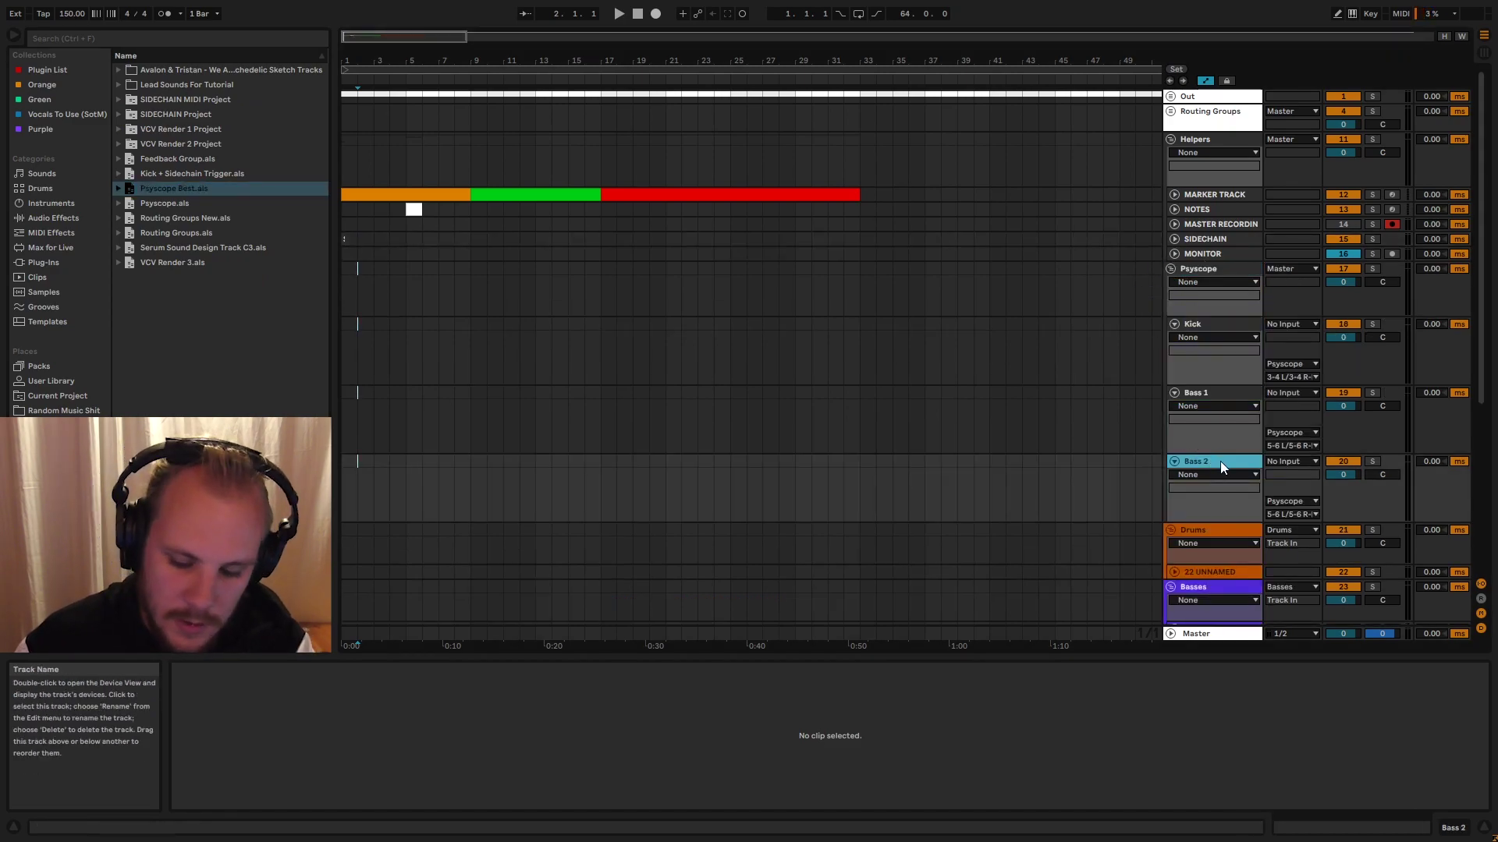
{"action": "key", "text": "Delete"}
- Route the Psyscope group's Kick input from the Drums group and its Bass 1 input from the Basses group
{"action": "left_click", "coordinate": [1292, 324]}
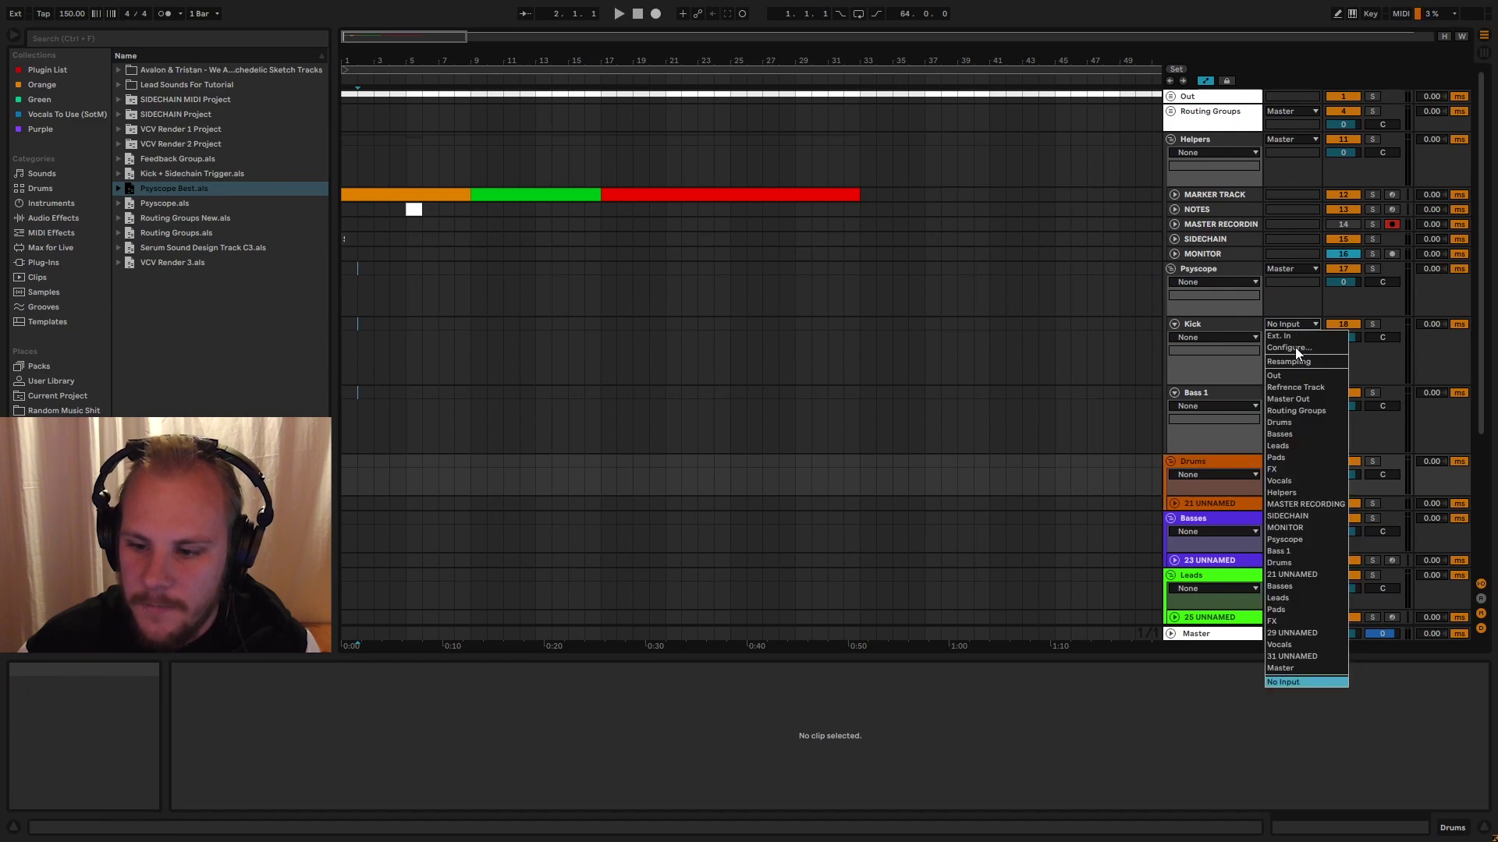
{"action": "left_click", "coordinate": [1280, 564]}
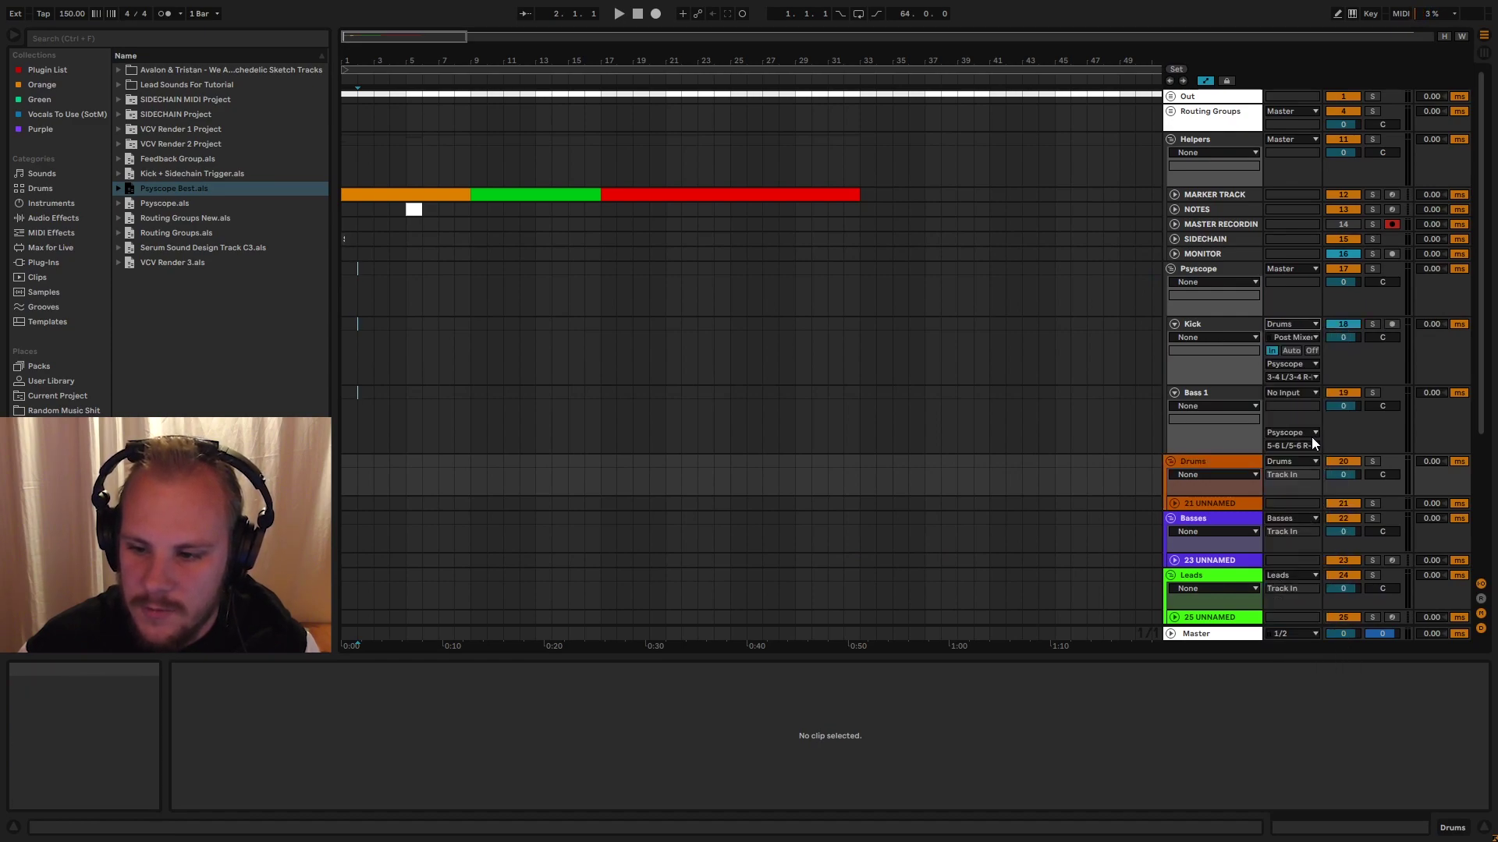
{"action": "left_click", "coordinate": [1295, 394]}
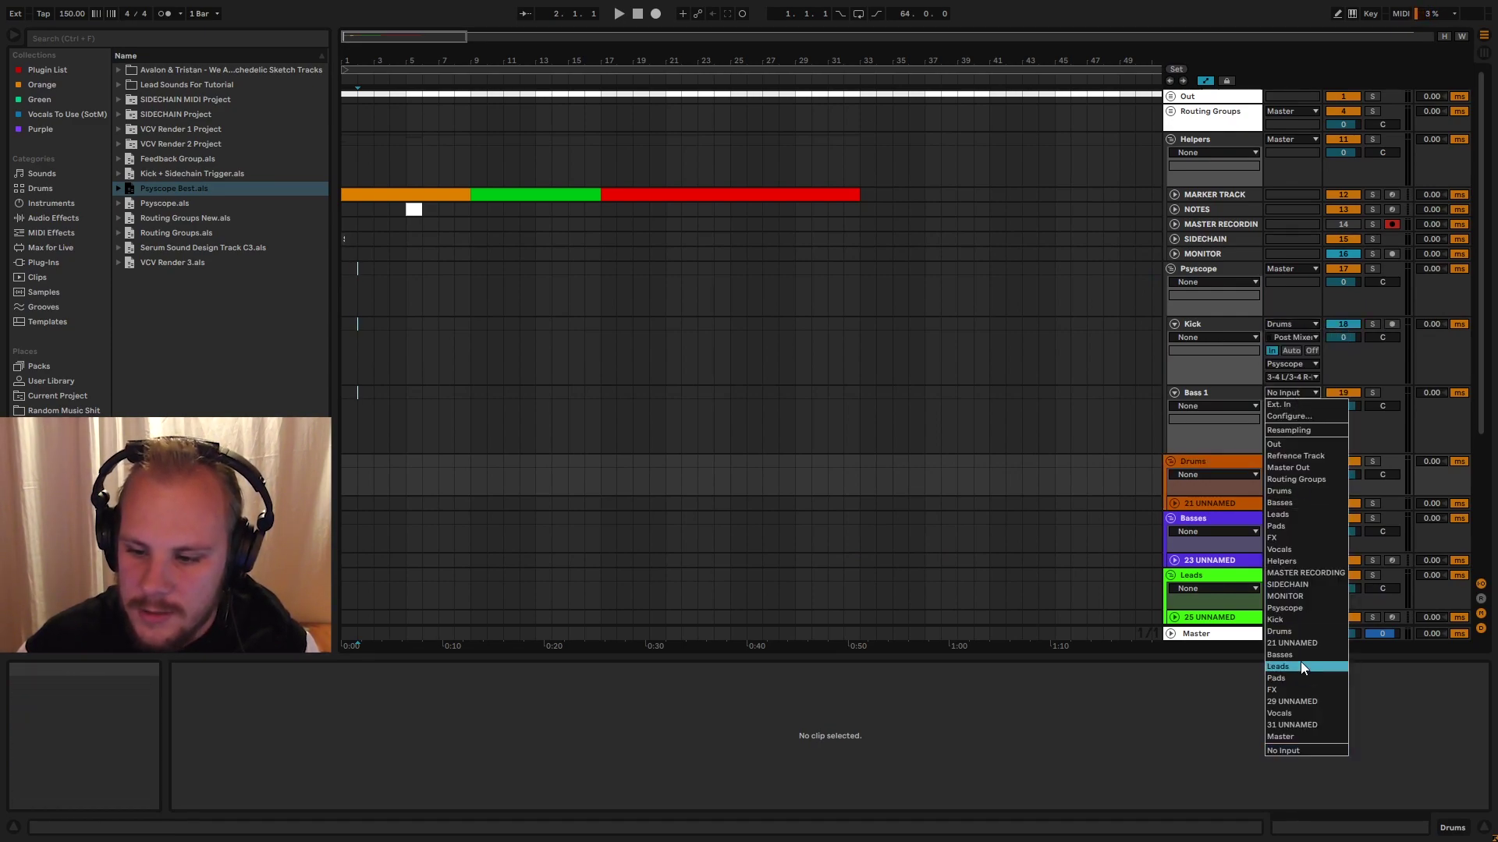
{"action": "left_click", "coordinate": [1279, 654]}
{"action": "left_click", "coordinate": [1216, 396]}
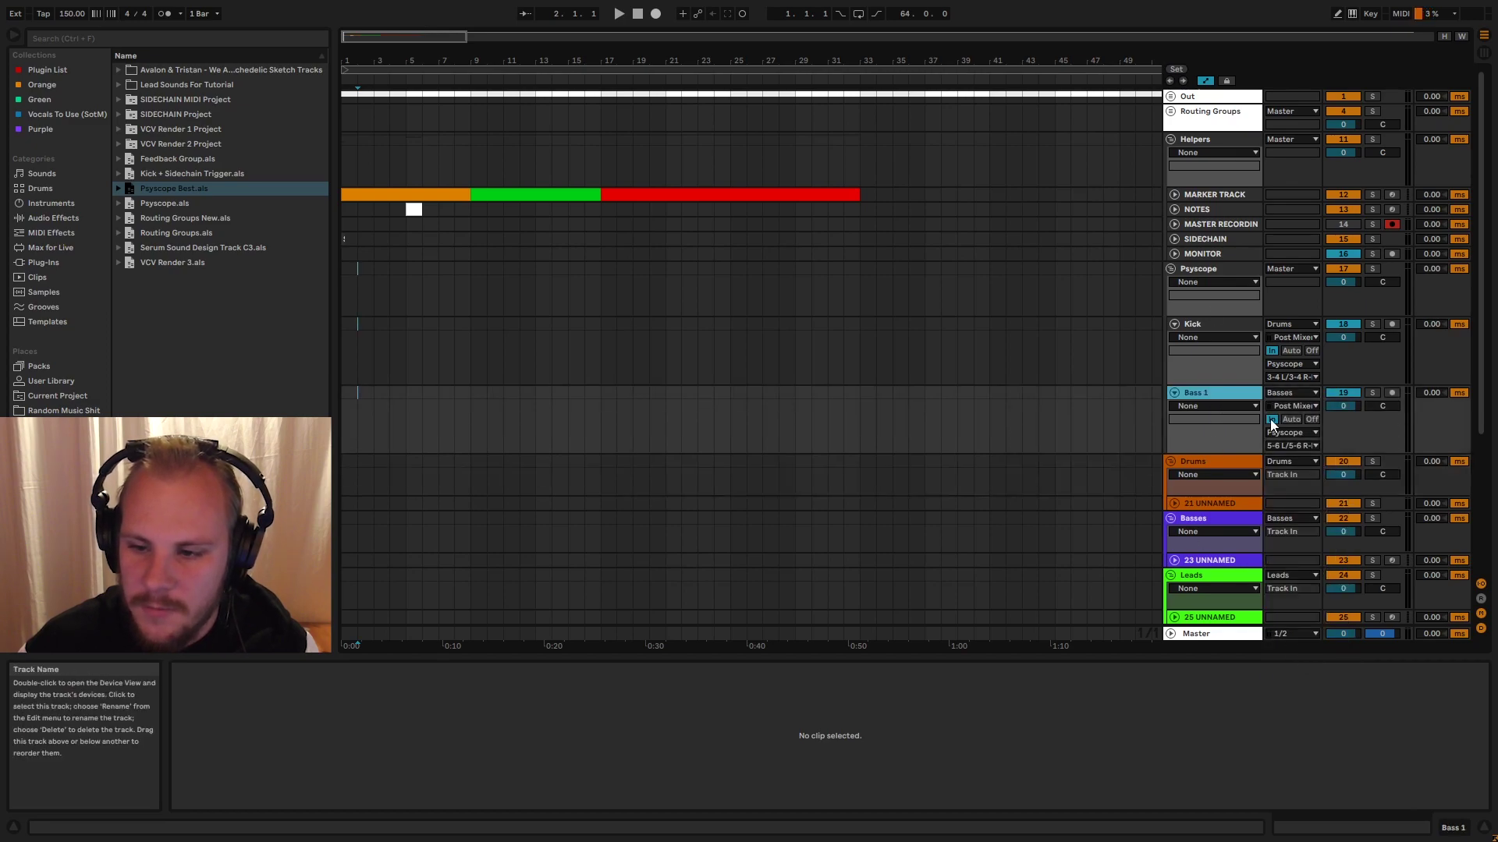
- Examine the Psyscope plugin's scope window on the Psyscope group, close it and fold the group
{"action": "double_click", "coordinate": [1198, 270]}
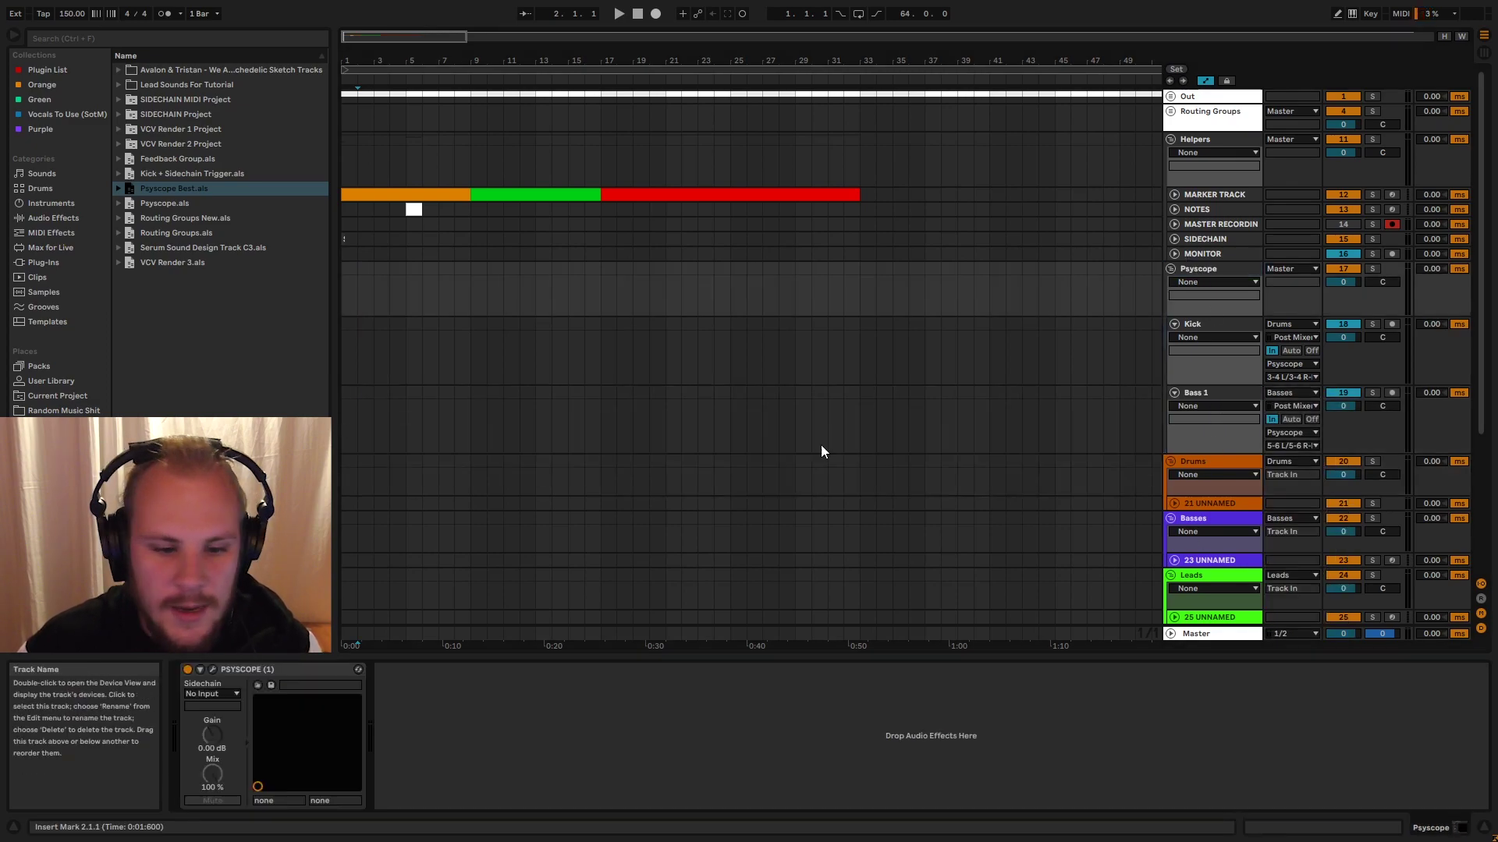
{"action": "left_click", "coordinate": [213, 669]}
{"action": "left_click_drag", "start_coordinate": [383, 81], "coordinate": [785, 90]}
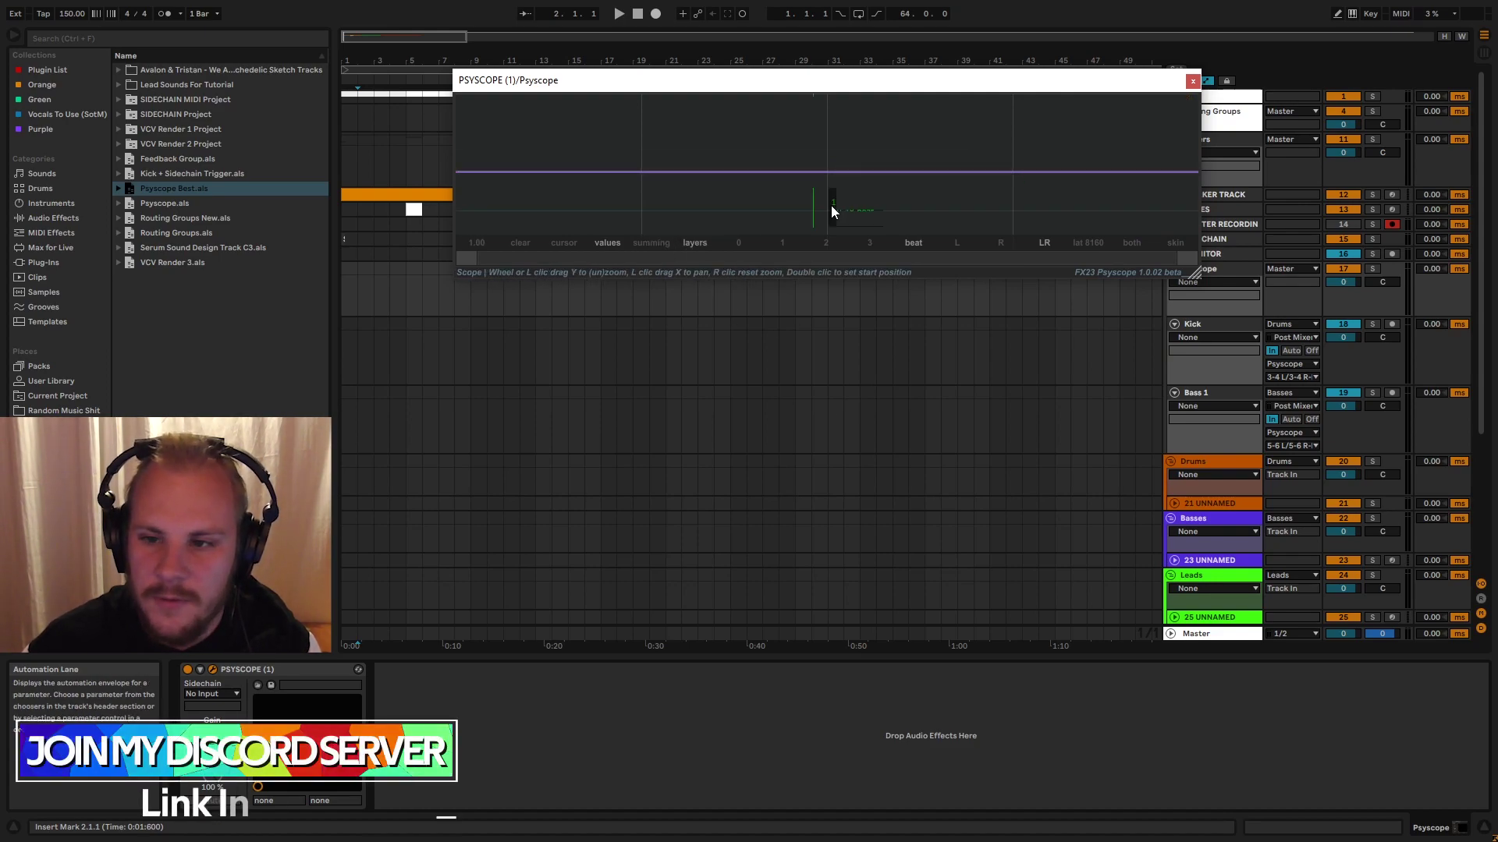
{"action": "left_click", "coordinate": [1194, 81]}
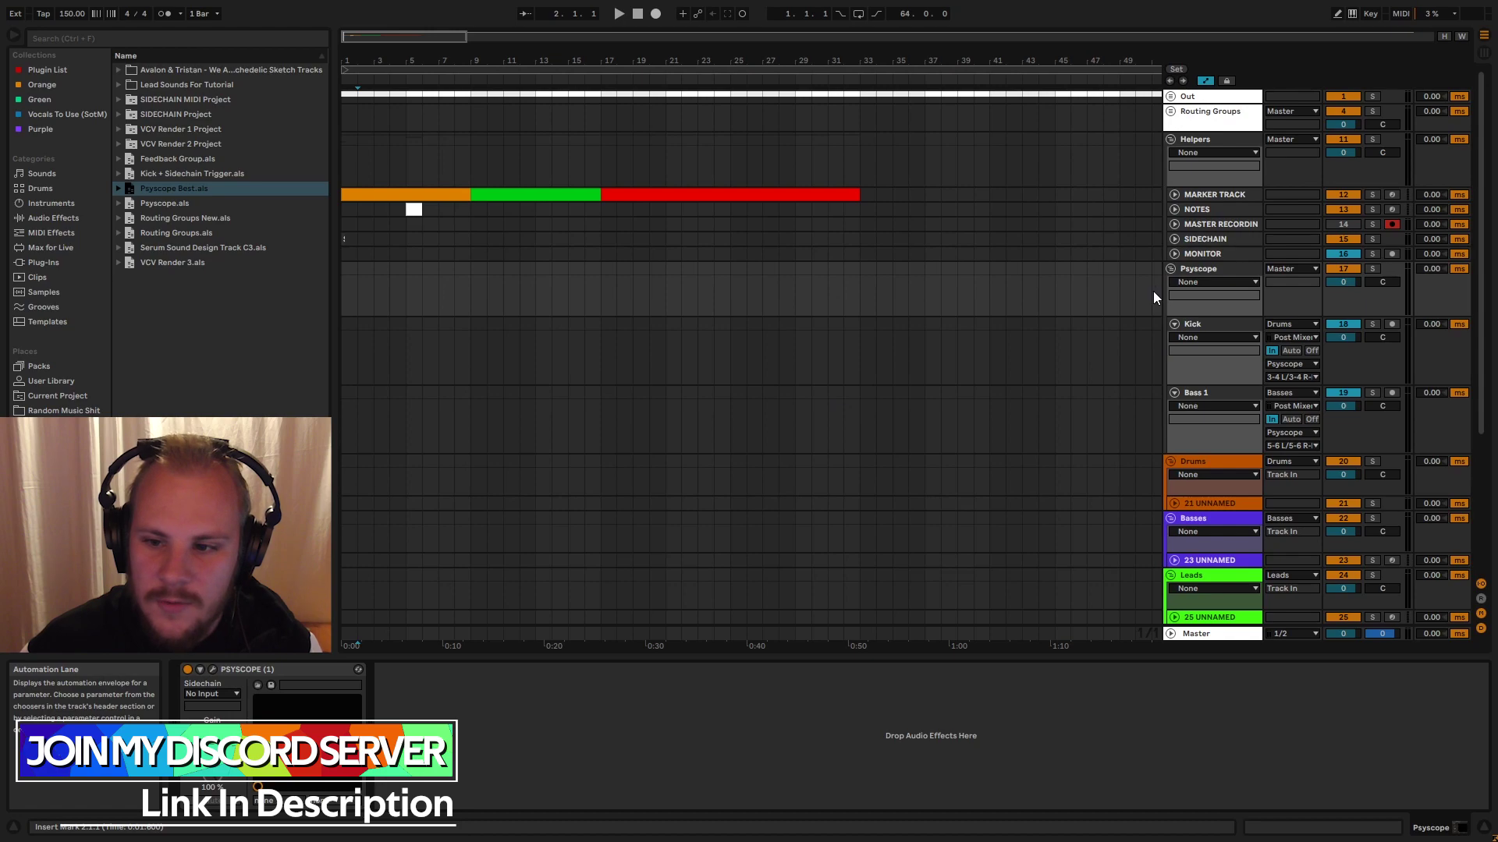
{"action": "left_click", "coordinate": [1170, 268]}
{"action": "left_click", "coordinate": [1217, 270]}
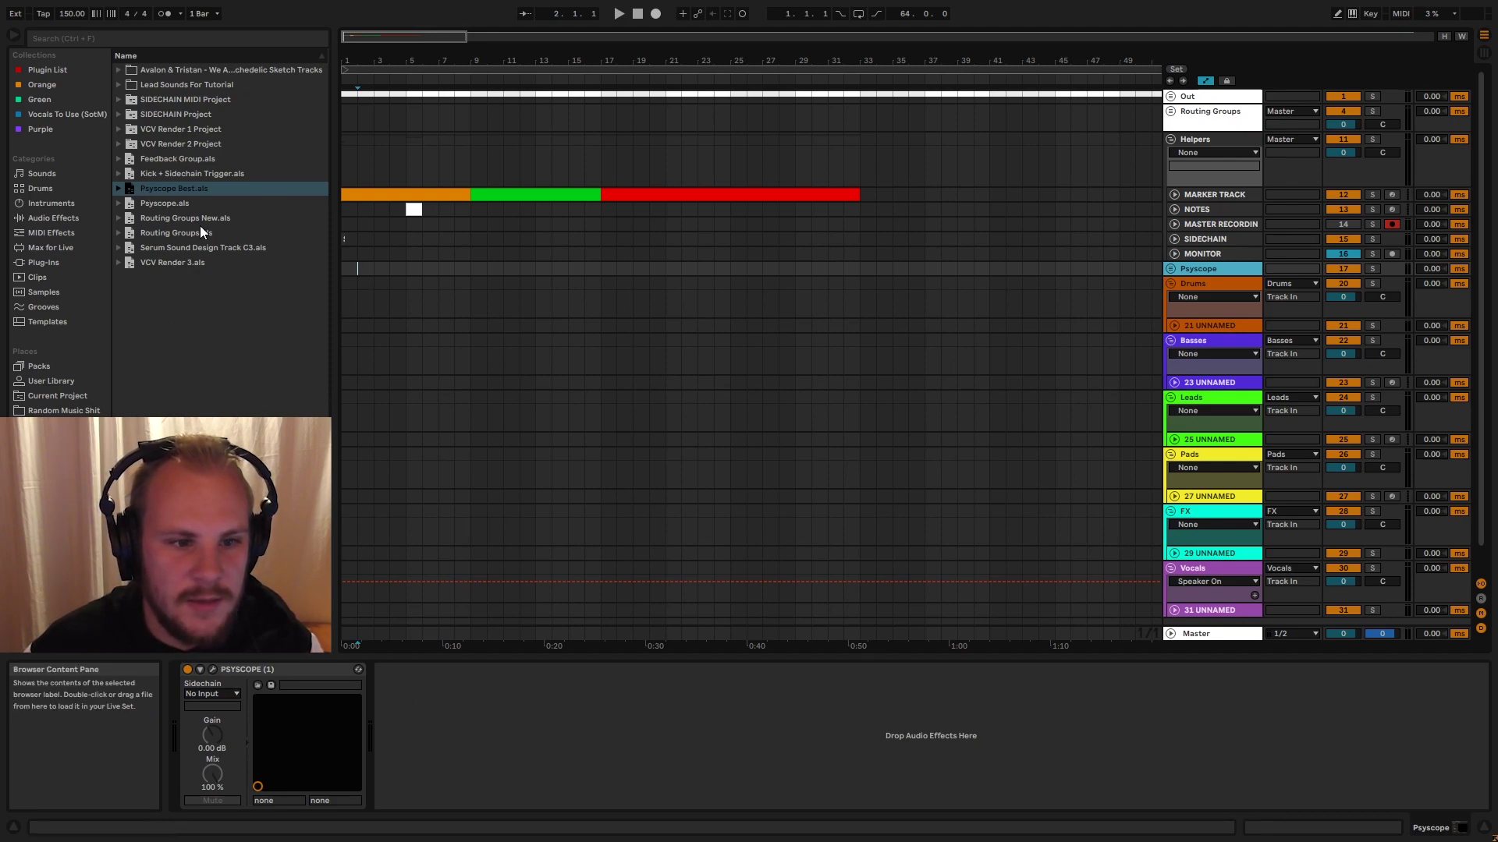
- Look over the reusable saved sets in the browser, including Kick + Sidechain Trigger.als and the SIDECHAIN Project
{"action": "left_click", "coordinate": [174, 174]}
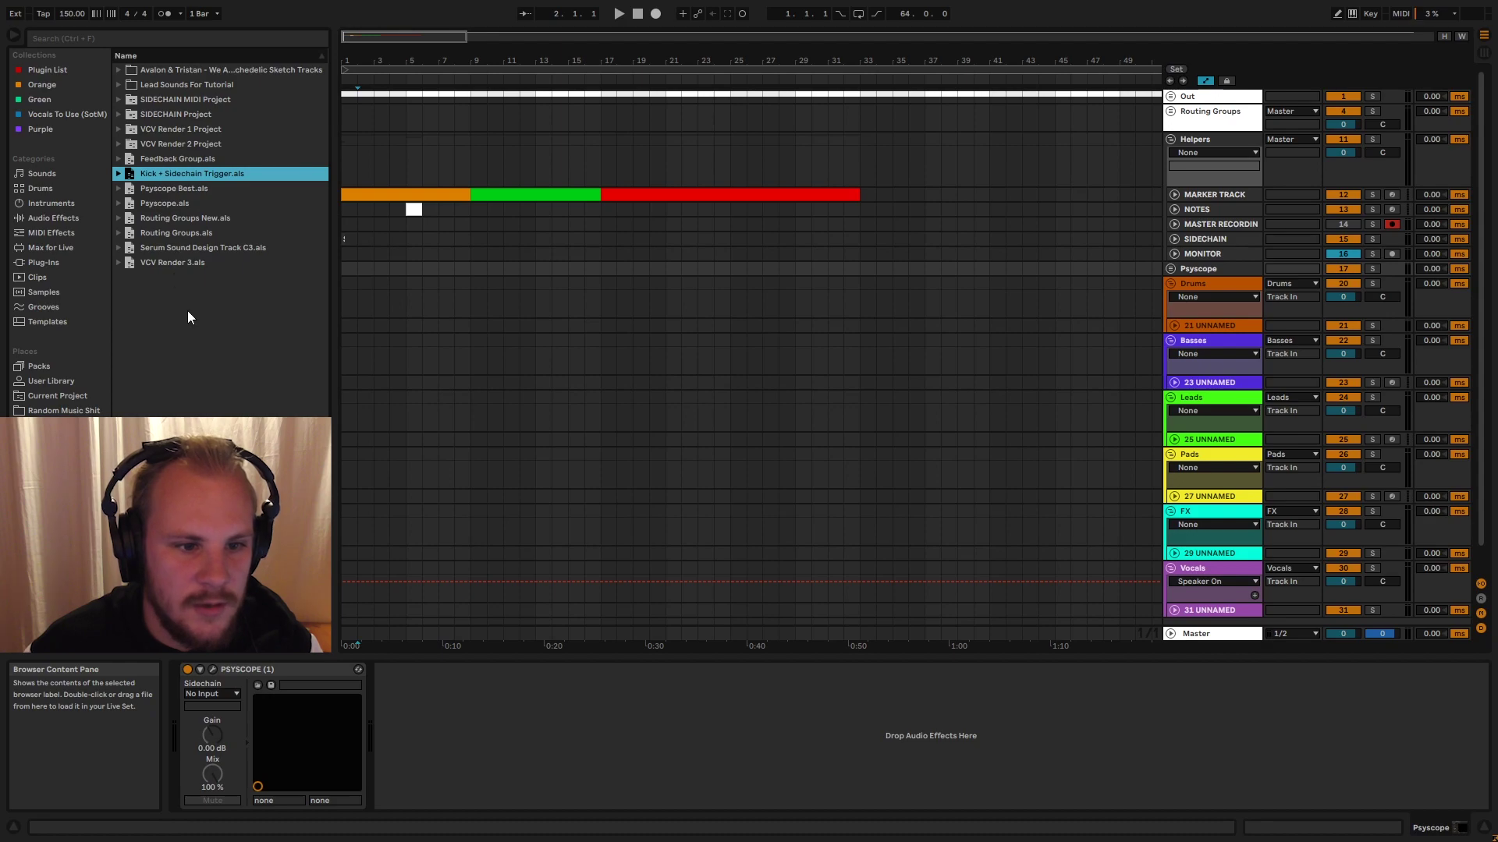
{"action": "left_click", "coordinate": [165, 114]}
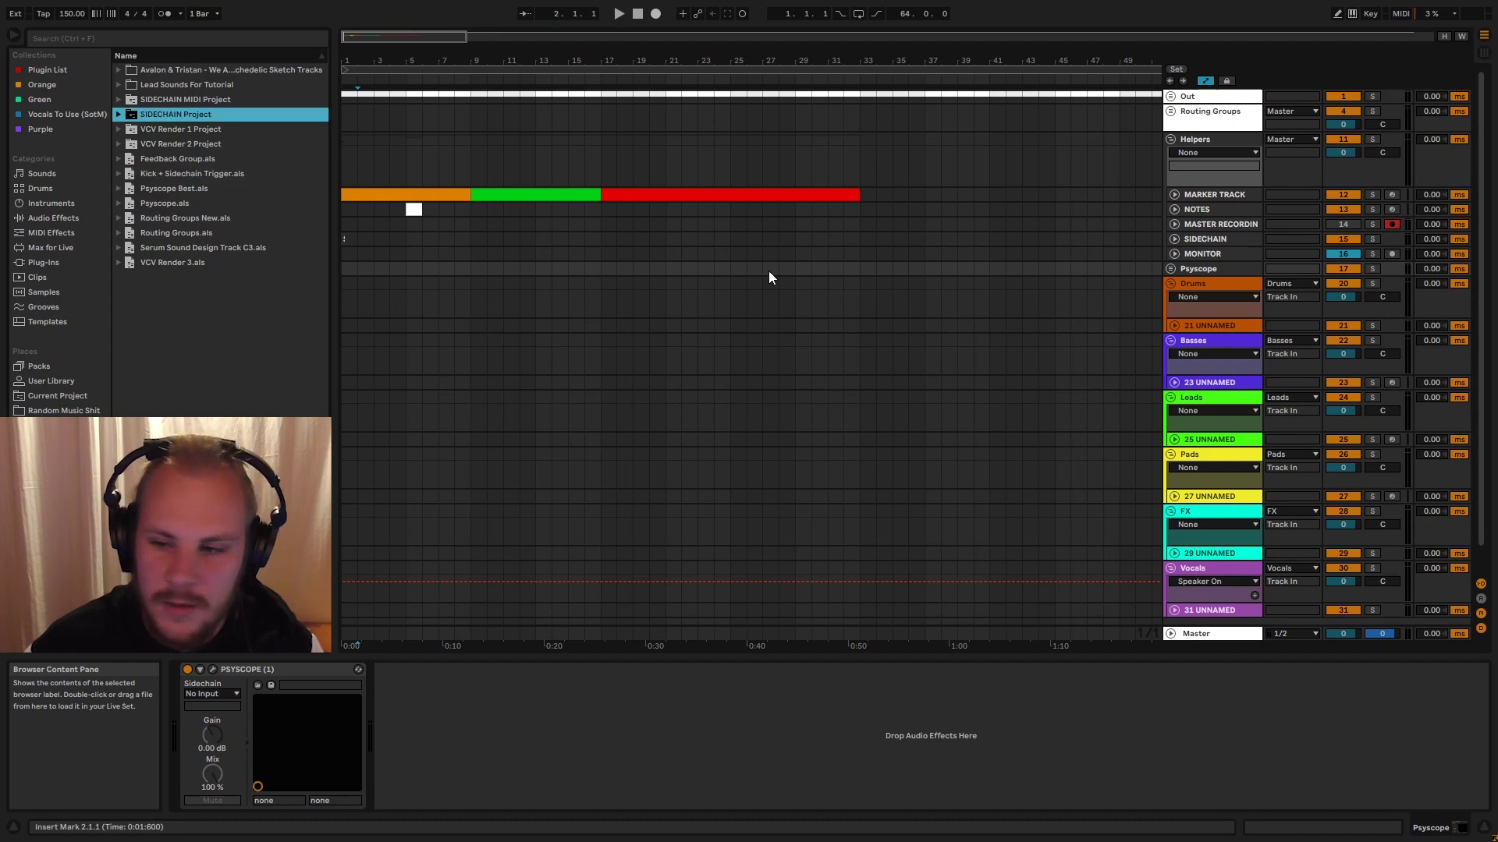
{"action": "left_click_drag", "start_coordinate": [234, 296], "coordinate": [205, 160]}
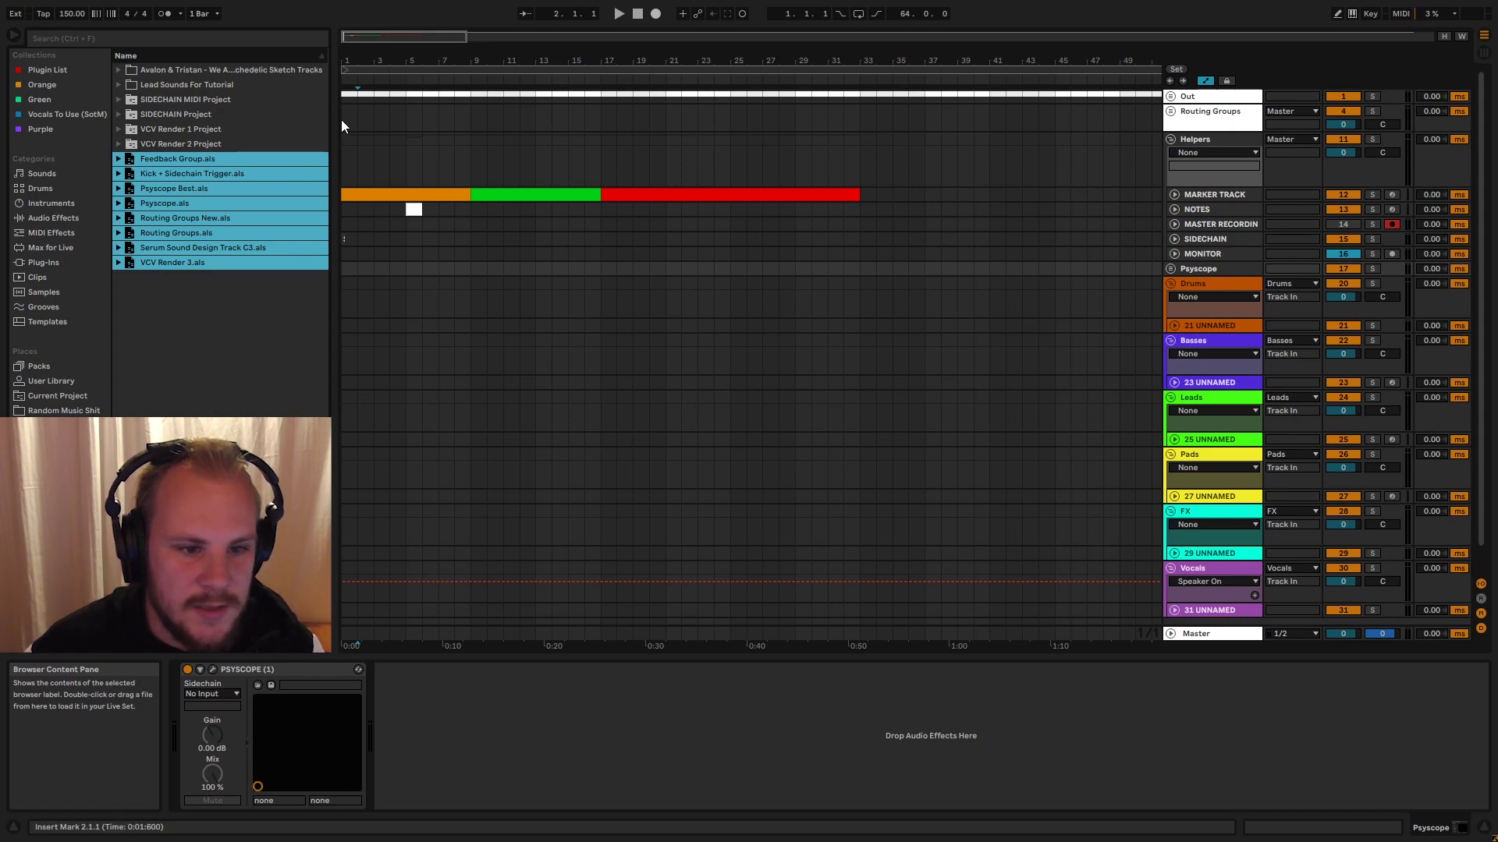
- Undo the import of the Psyscope group into the arrangement
{"action": "left_click", "coordinate": [469, 244]}
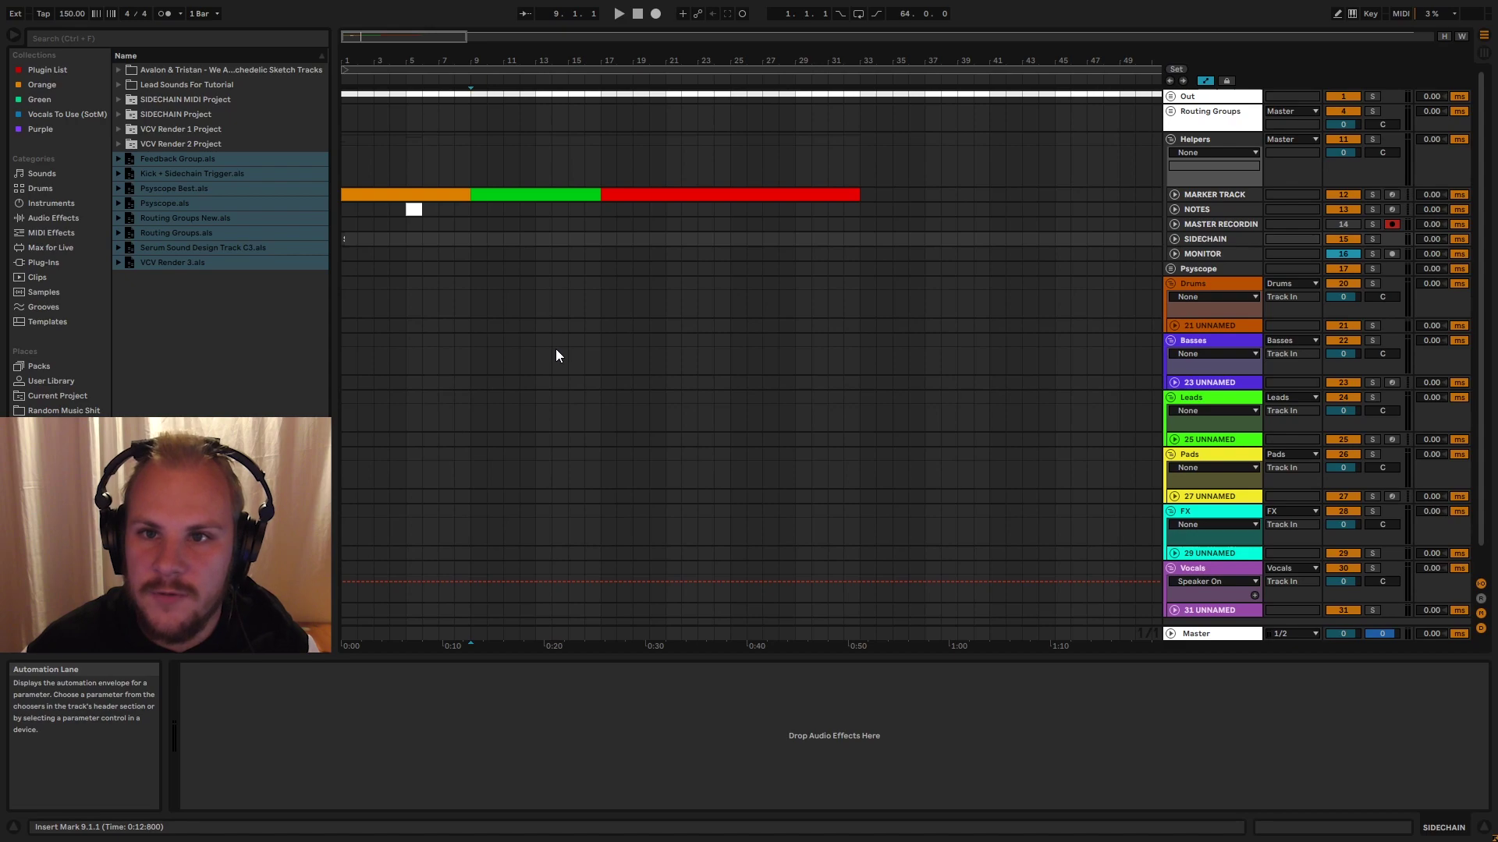
{"action": "key", "text": "ctrl+z"}
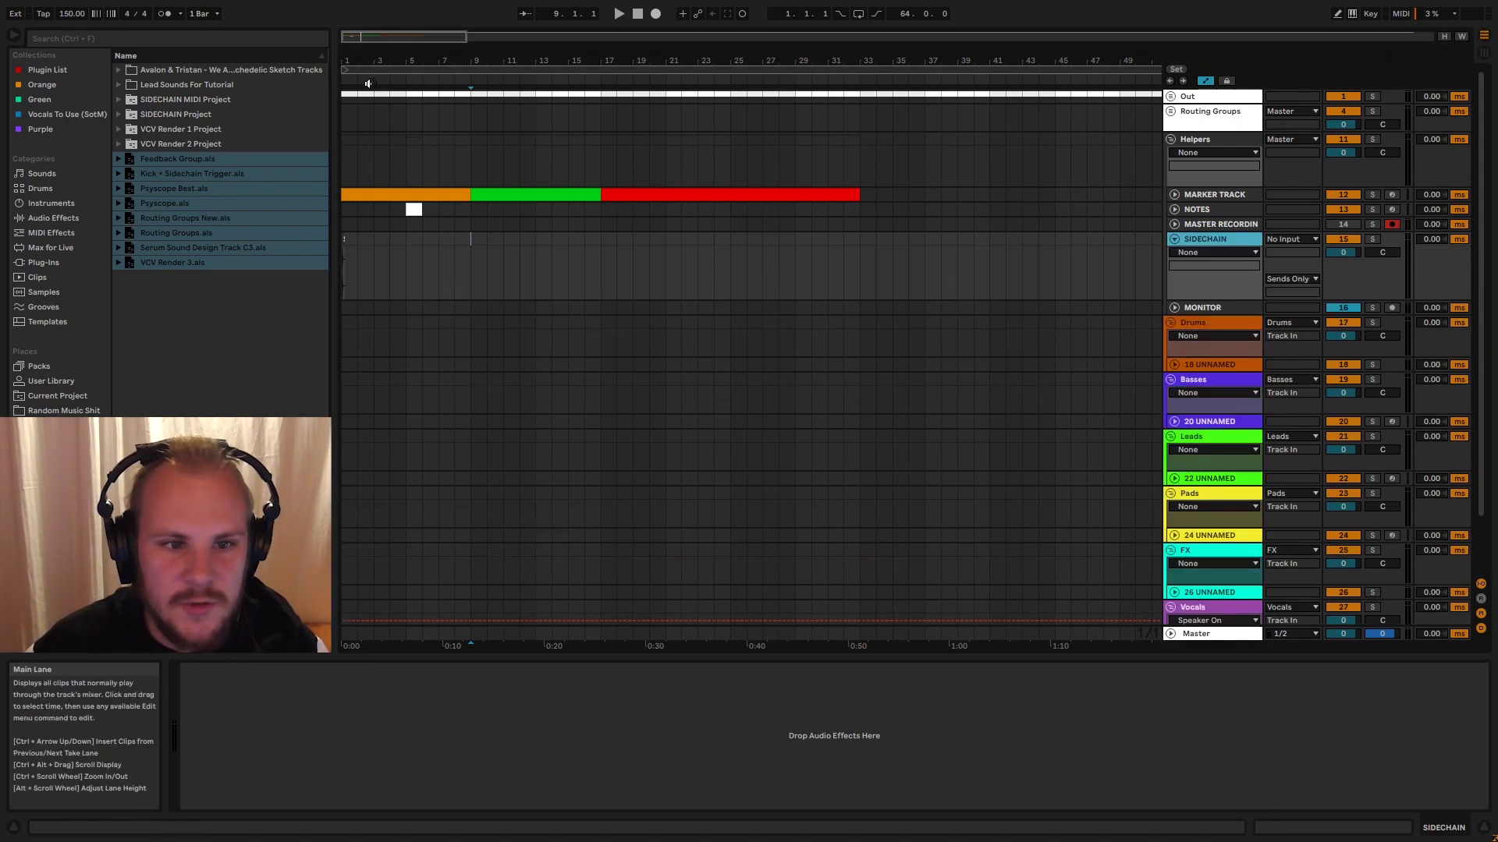
- Examine the short click in the SIDECHAIN TRIGGER clip's waveform and fold the SIDECHAIN track
{"action": "left_click_drag", "start_coordinate": [349, 61], "coordinate": [349, 203]}
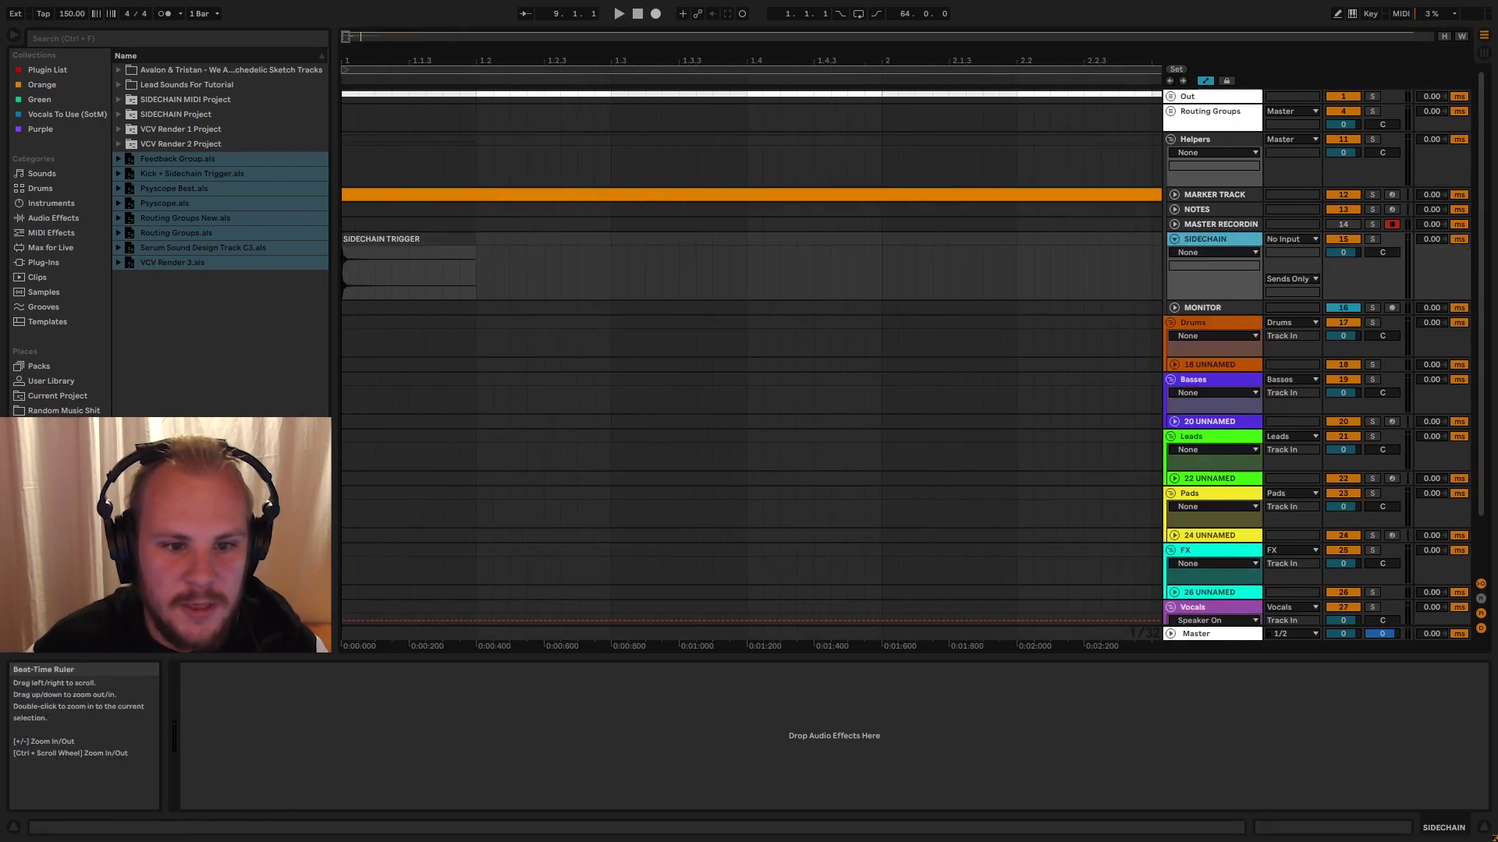
{"action": "left_click", "coordinate": [390, 240]}
{"action": "left_click_drag", "start_coordinate": [361, 61], "coordinate": [361, 144]}
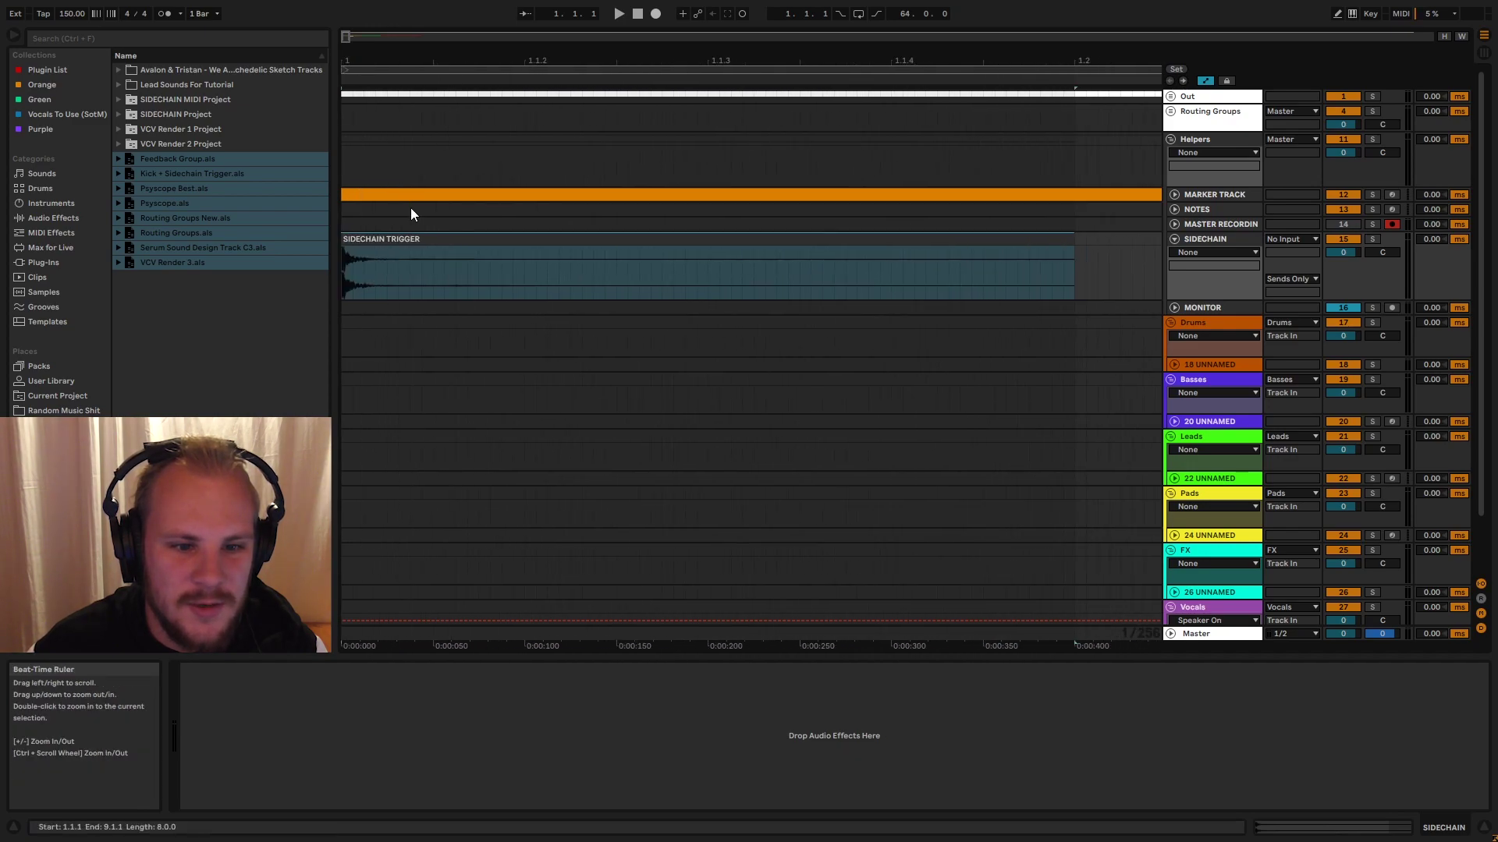
{"action": "left_click", "coordinate": [363, 285]}
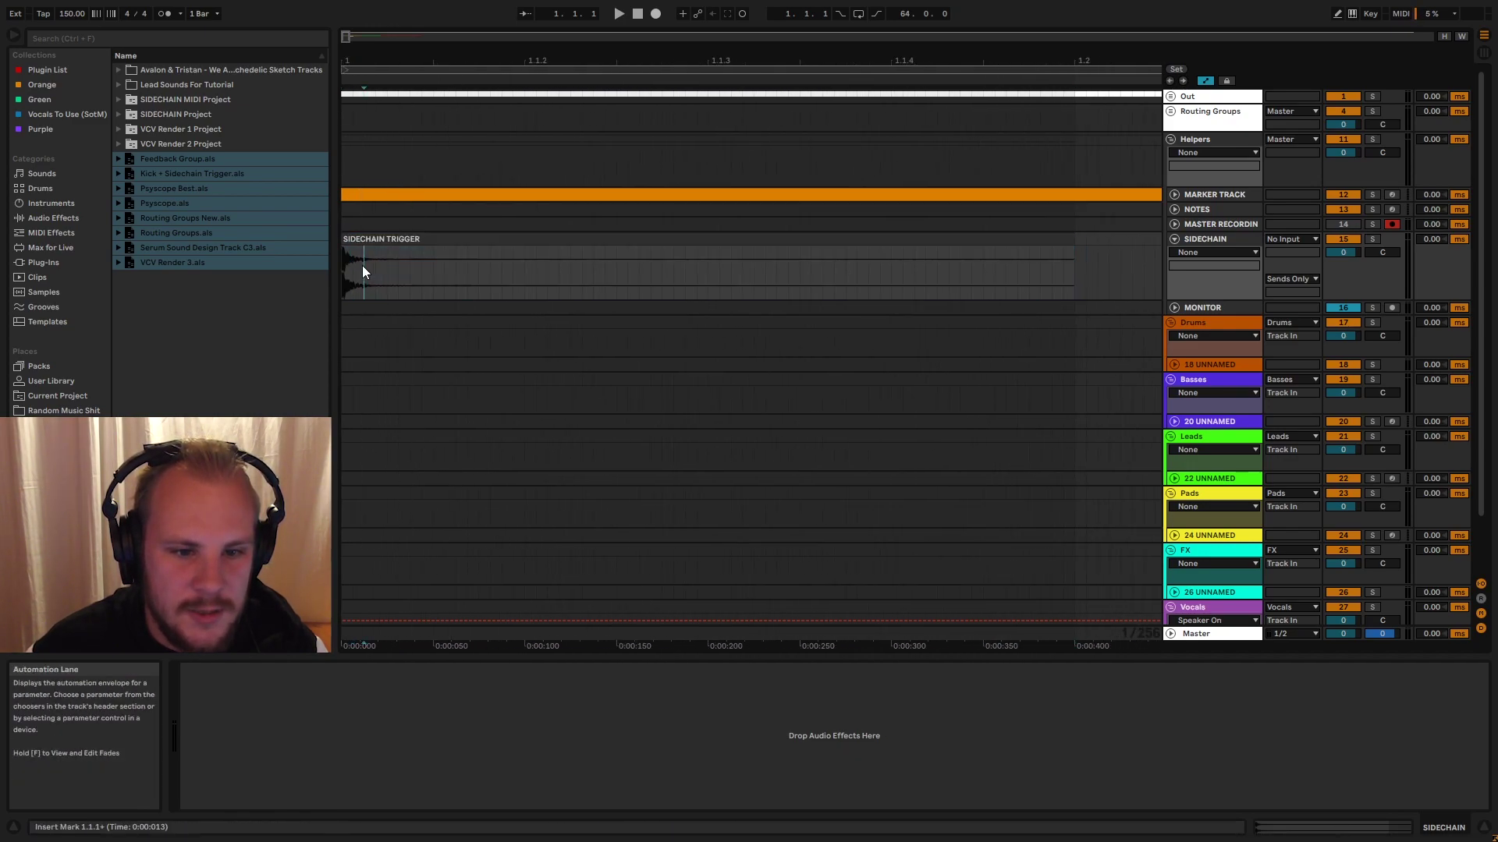
{"action": "left_click_drag", "start_coordinate": [343, 273], "coordinate": [399, 273]}
{"action": "left_click_drag", "start_coordinate": [388, 53], "coordinate": [388, 7]}
{"action": "left_click", "coordinate": [1174, 239]}
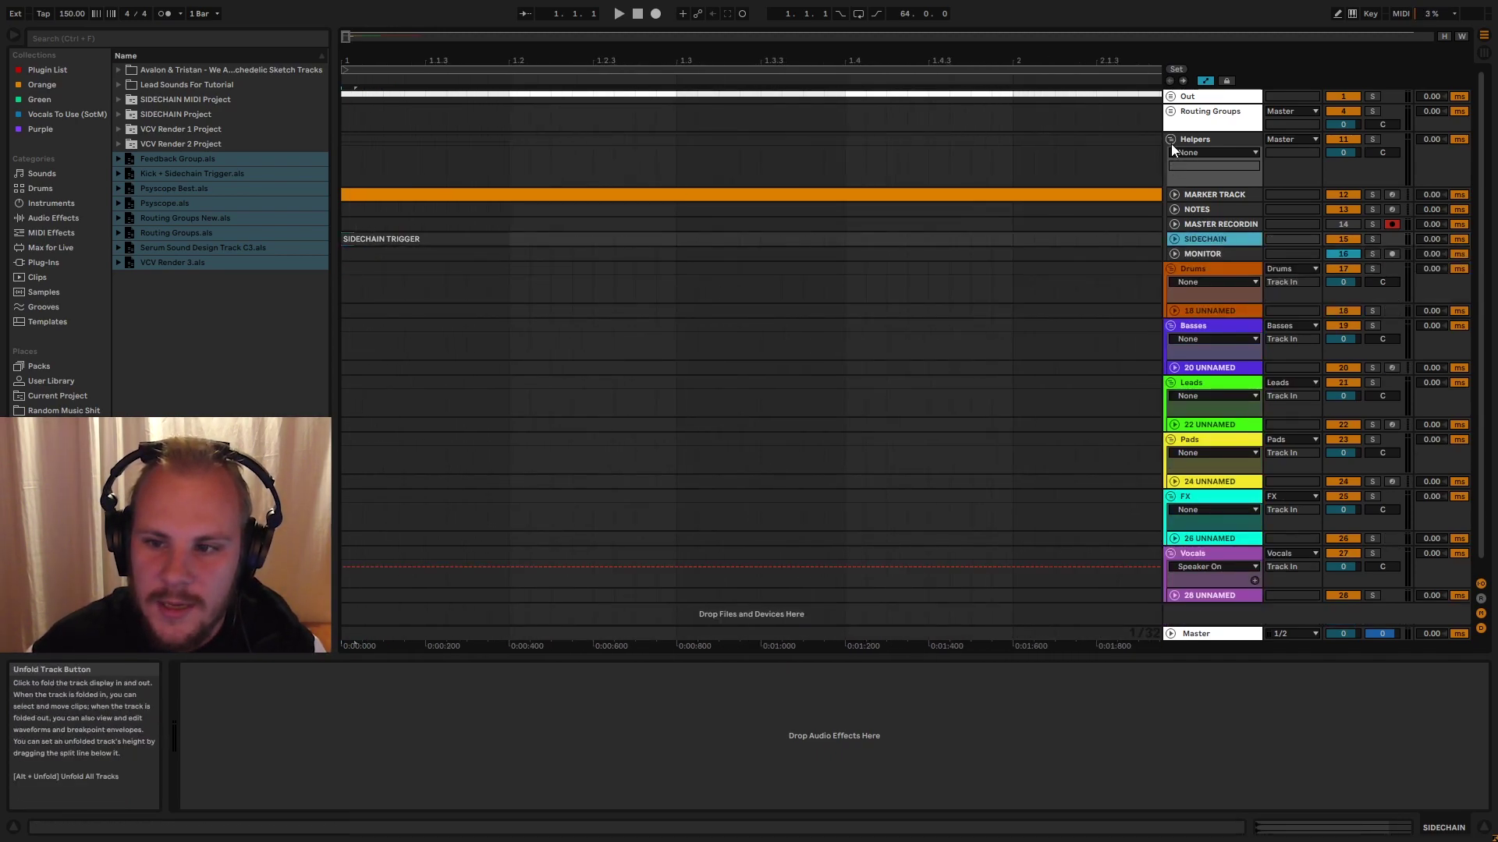
- Fold the Helpers group and set the SIDECHAIN track as the Compressor's sidechain source on the unnamed Vocals track
{"action": "left_click", "coordinate": [1170, 139]}
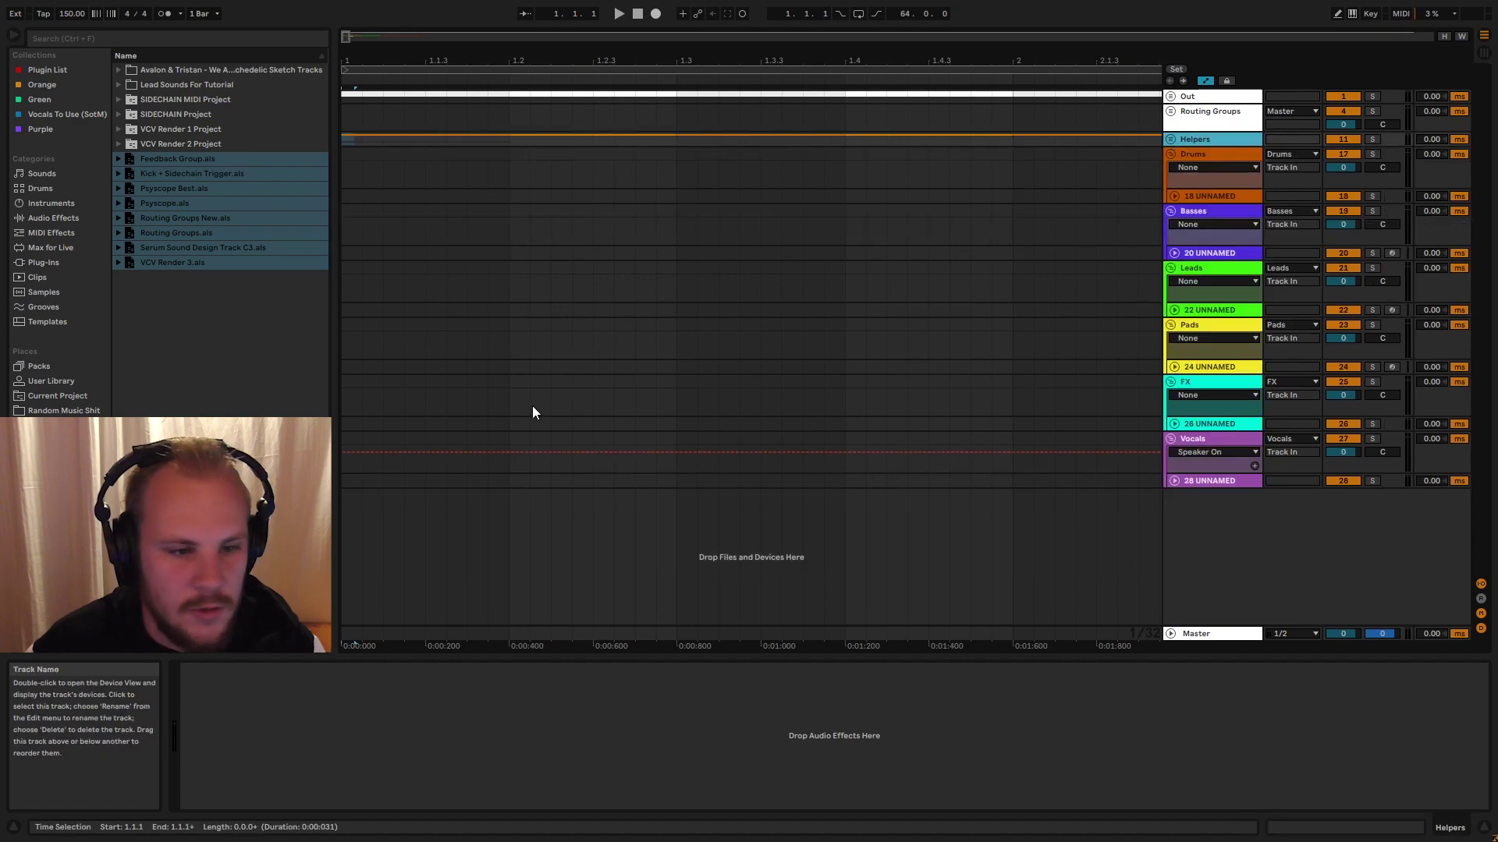
{"action": "left_click", "coordinate": [1222, 481]}
{"action": "left_click", "coordinate": [721, 708]}
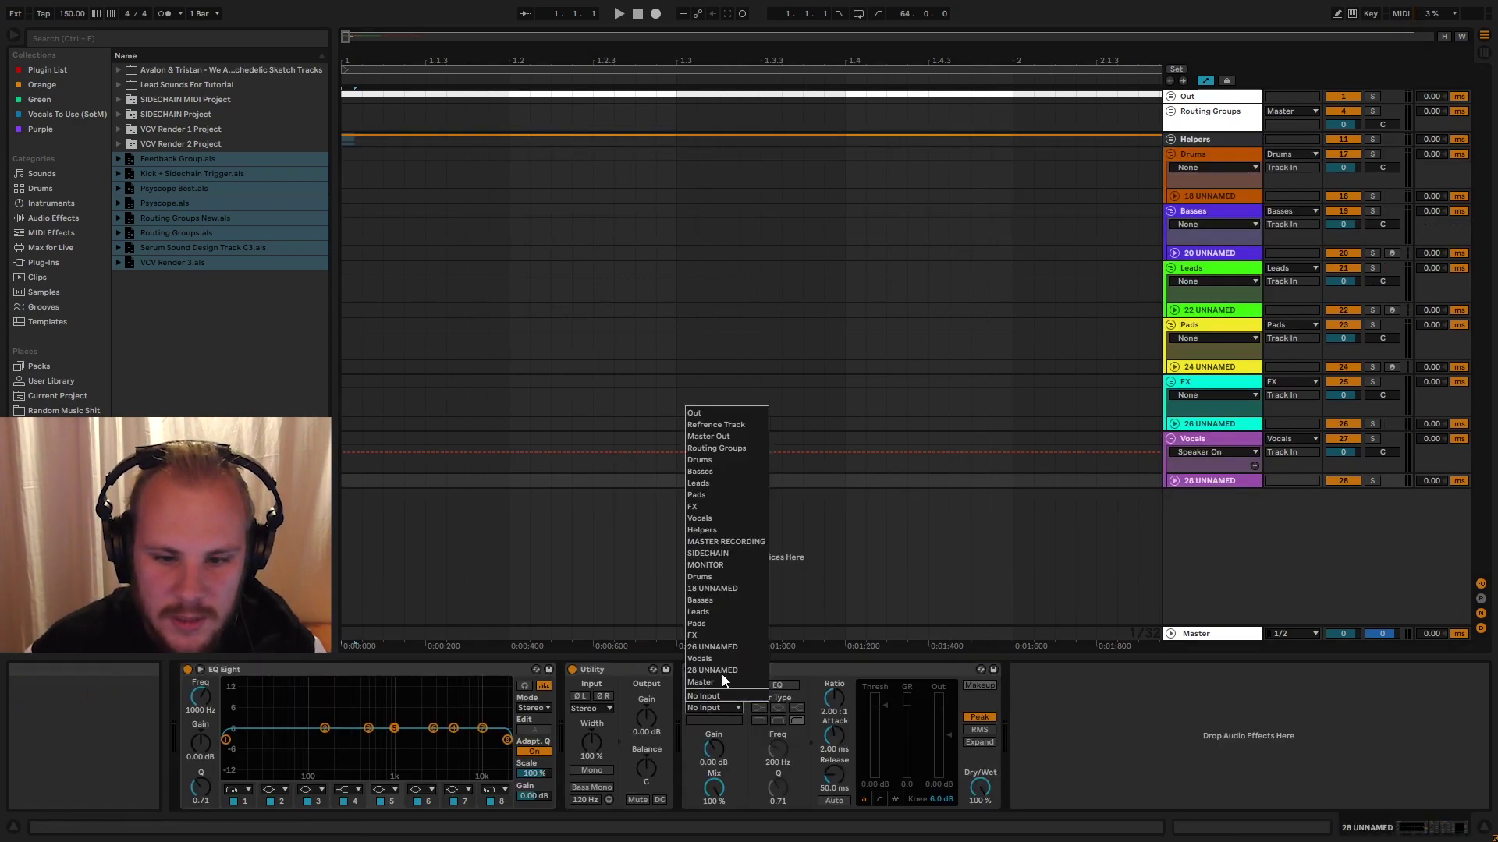
{"action": "left_click", "coordinate": [727, 556]}
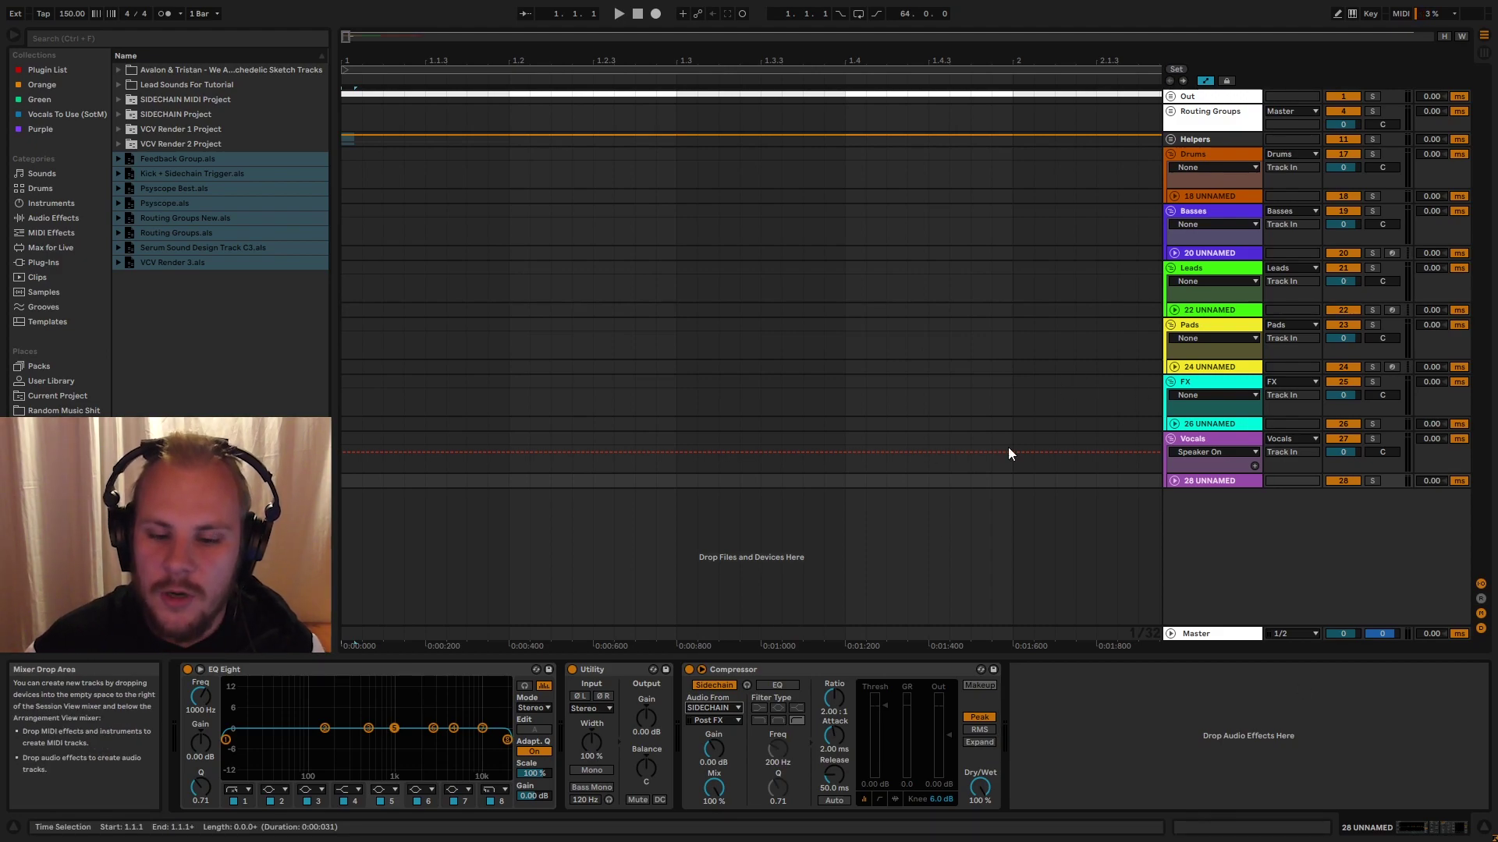
{"action": "left_click", "coordinate": [719, 709]}
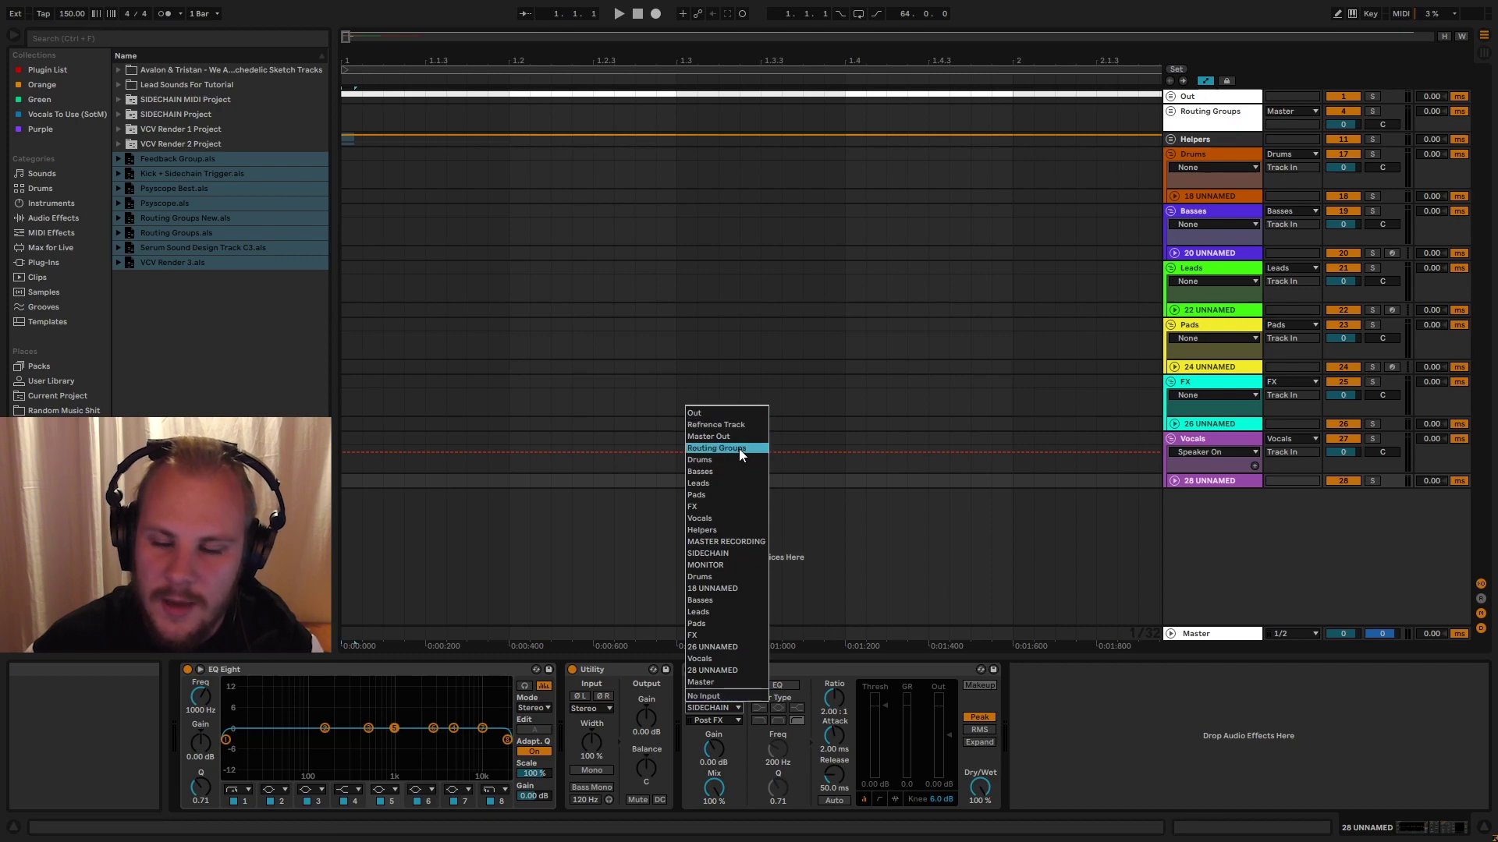
{"action": "left_click", "coordinate": [708, 555]}
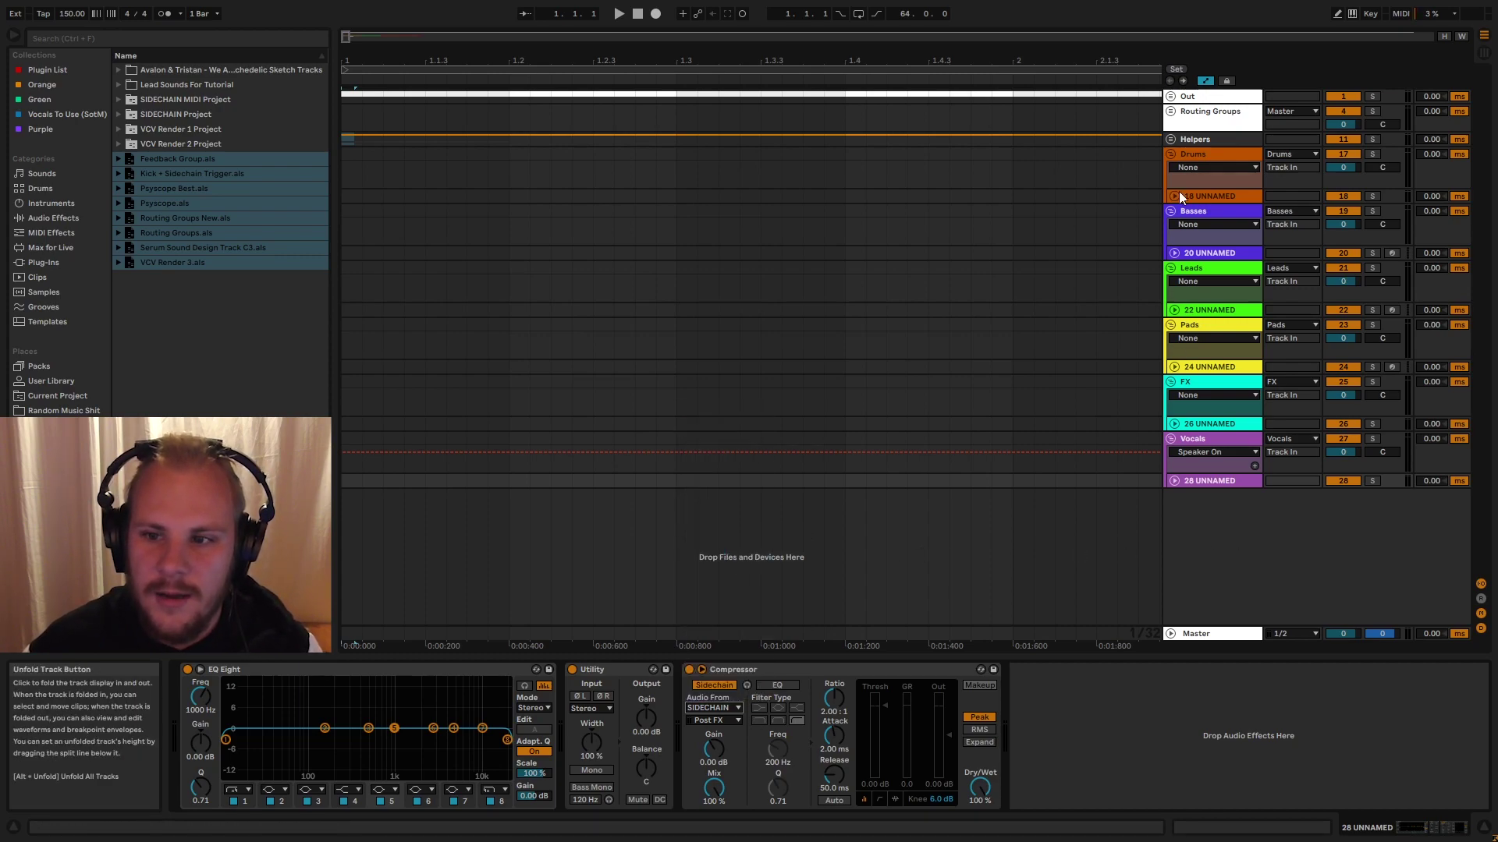
- Move the Helpers group below the Vocals group, return it above the Drums group and fold it
{"action": "left_click_drag", "start_coordinate": [1196, 138], "coordinate": [1002, 566]}
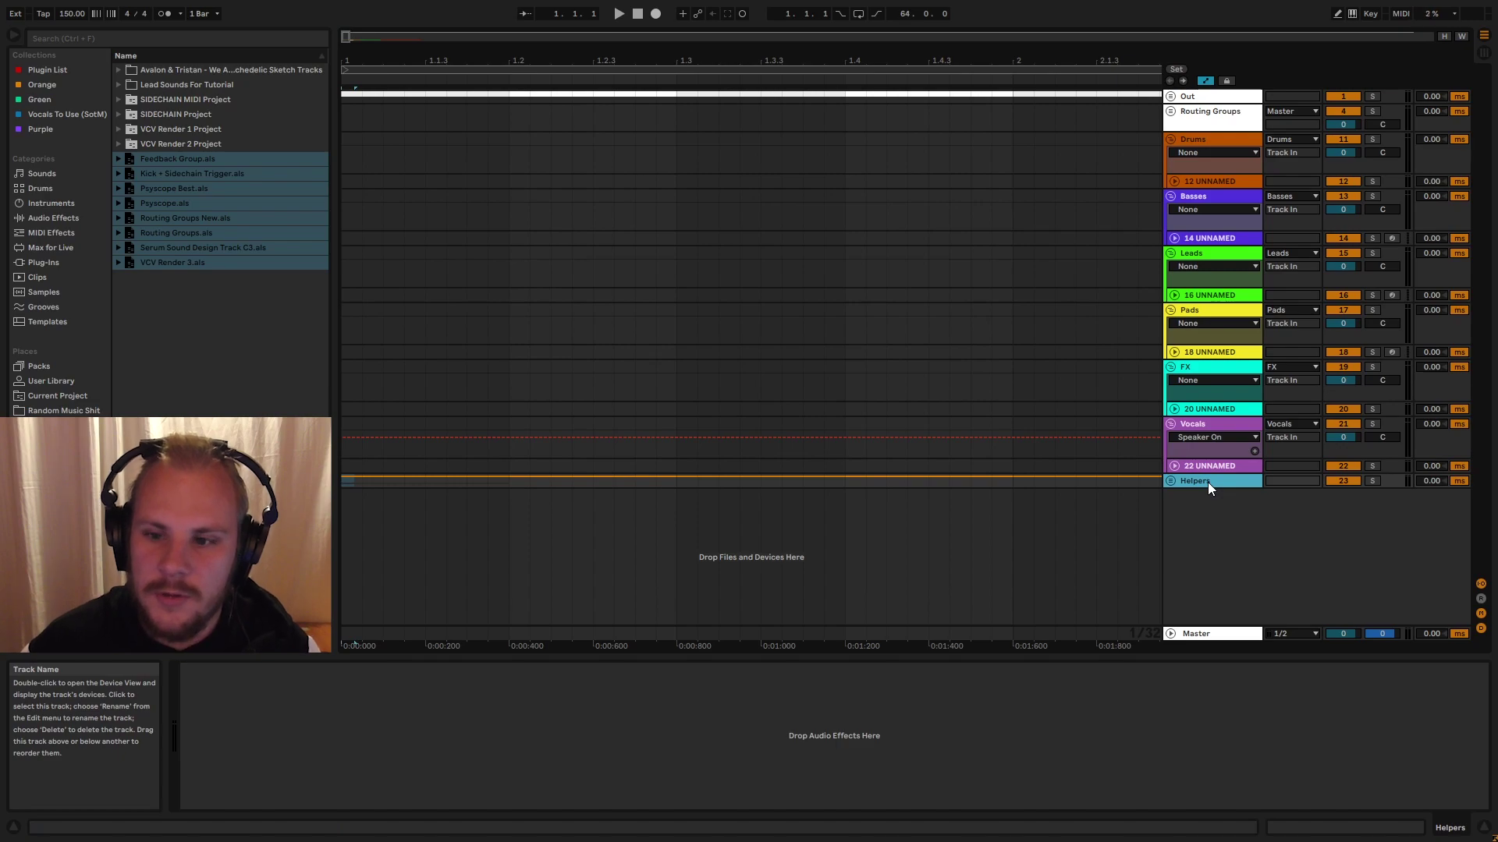
{"action": "left_click", "coordinate": [1170, 480]}
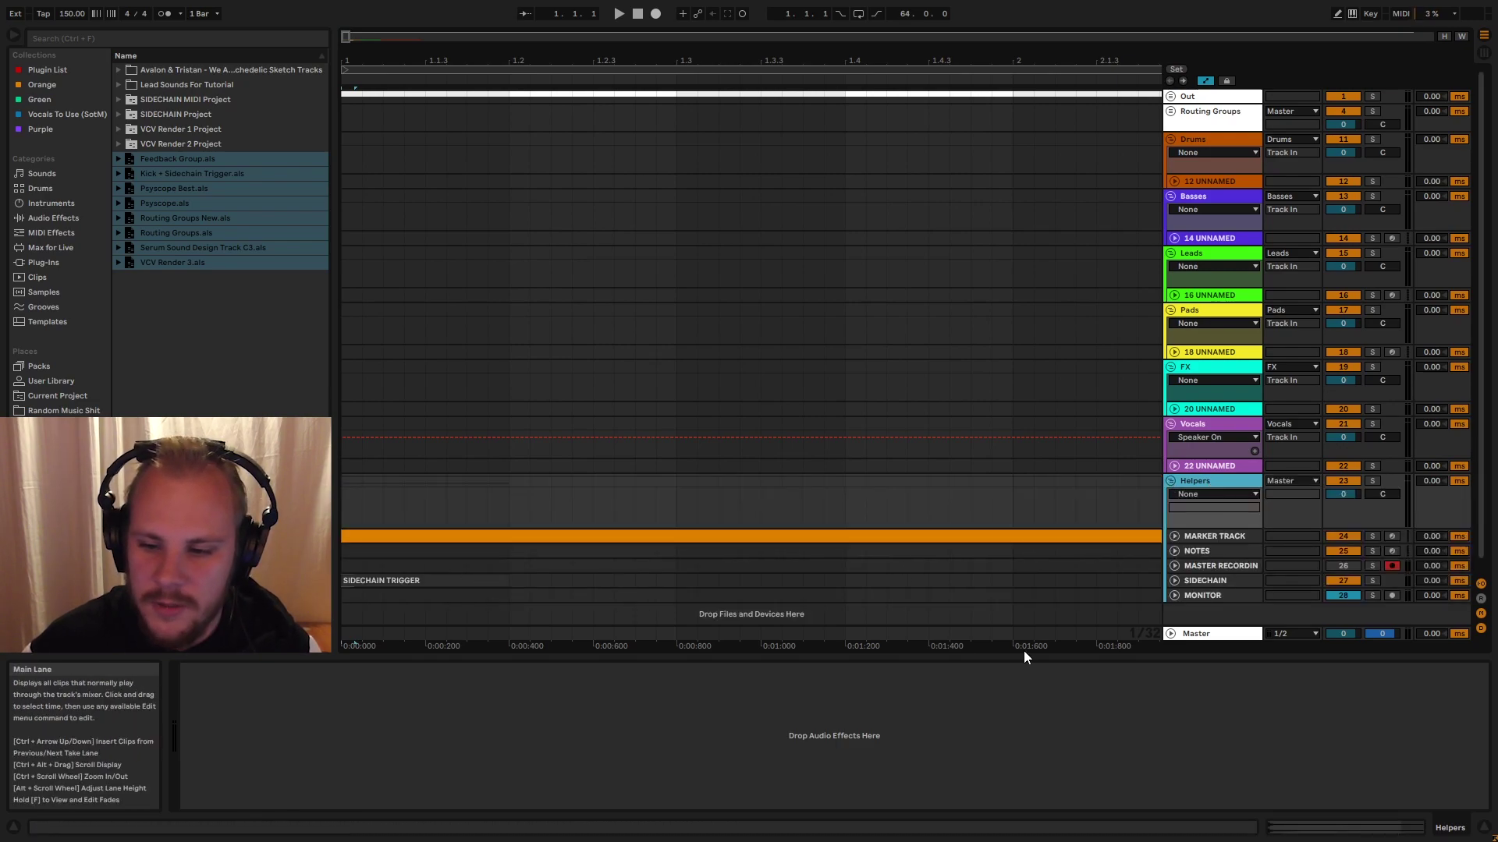
{"action": "left_click_drag", "start_coordinate": [1200, 483], "coordinate": [1211, 134]}
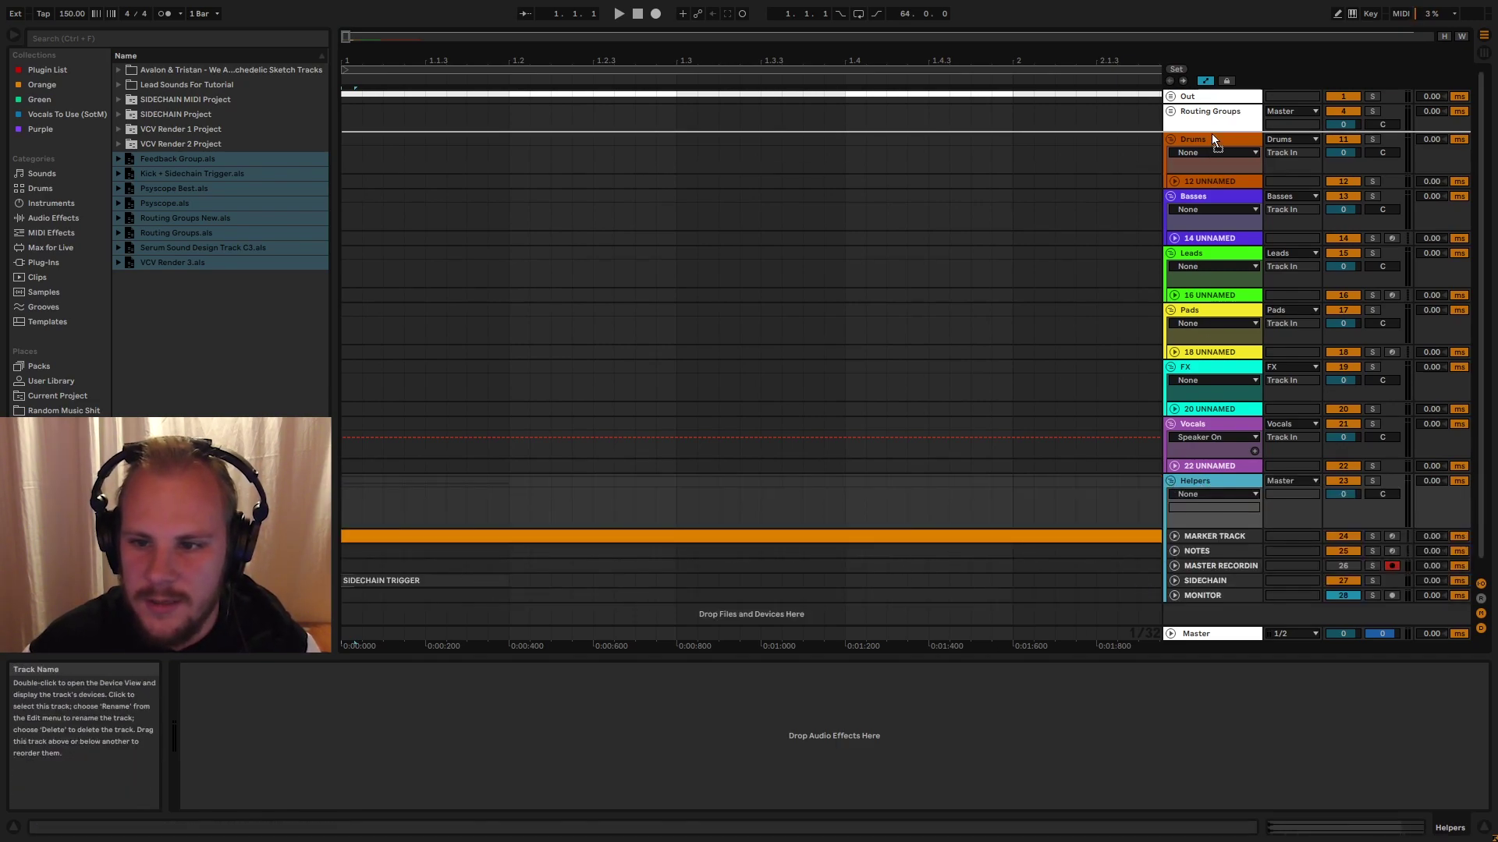
{"action": "left_click_drag", "start_coordinate": [1030, 209], "coordinate": [1145, 227]}
{"action": "left_click", "coordinate": [1171, 138]}
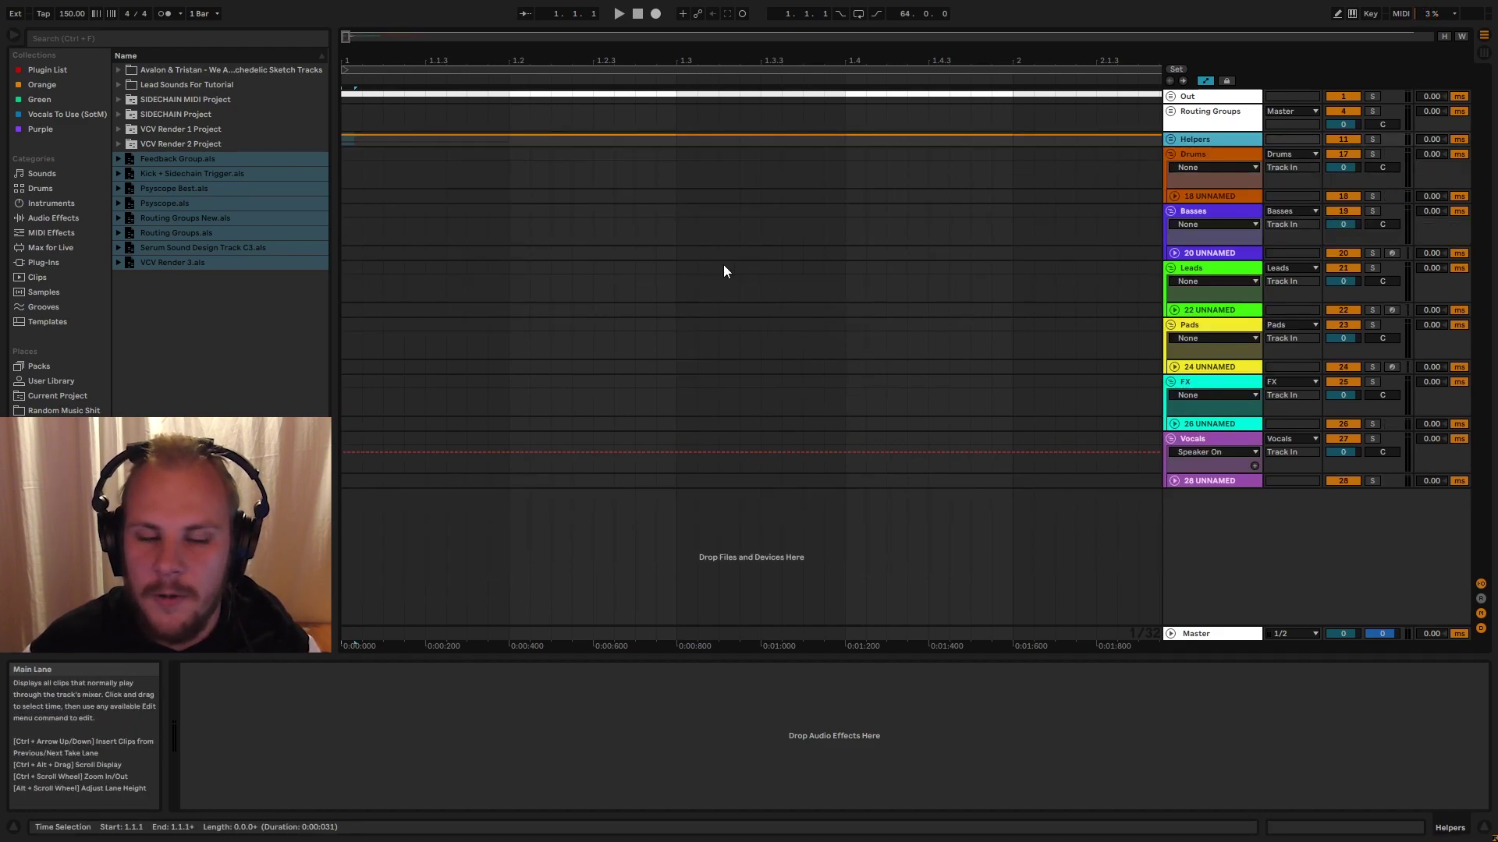
- Unfold the Helpers group and its MONITOR track to review the input routing and analyzer devices
{"action": "left_click", "coordinate": [1171, 139]}
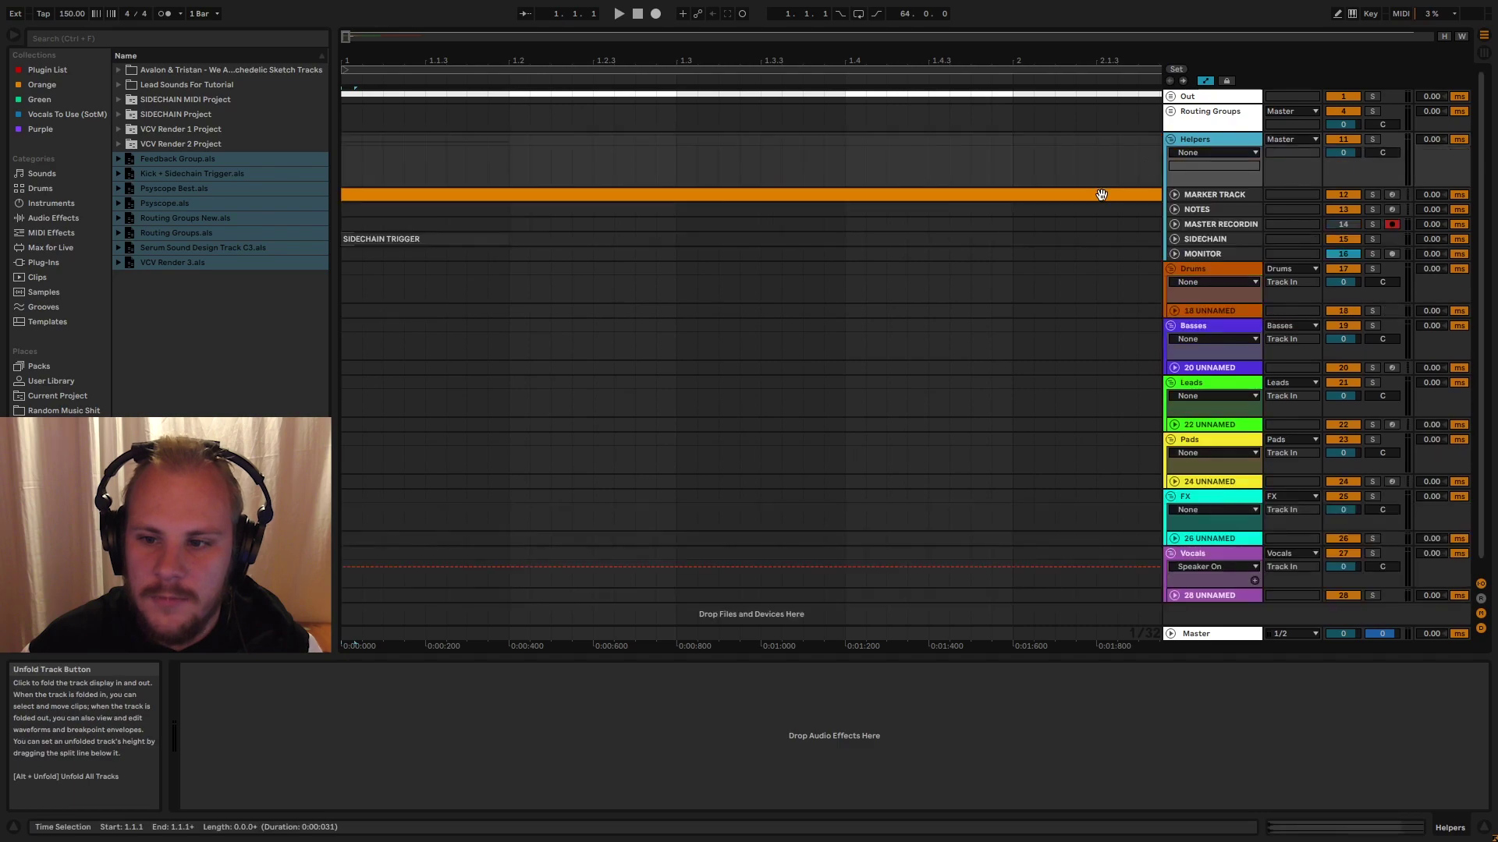
{"action": "left_click_drag", "start_coordinate": [667, 61], "coordinate": [668, 11]}
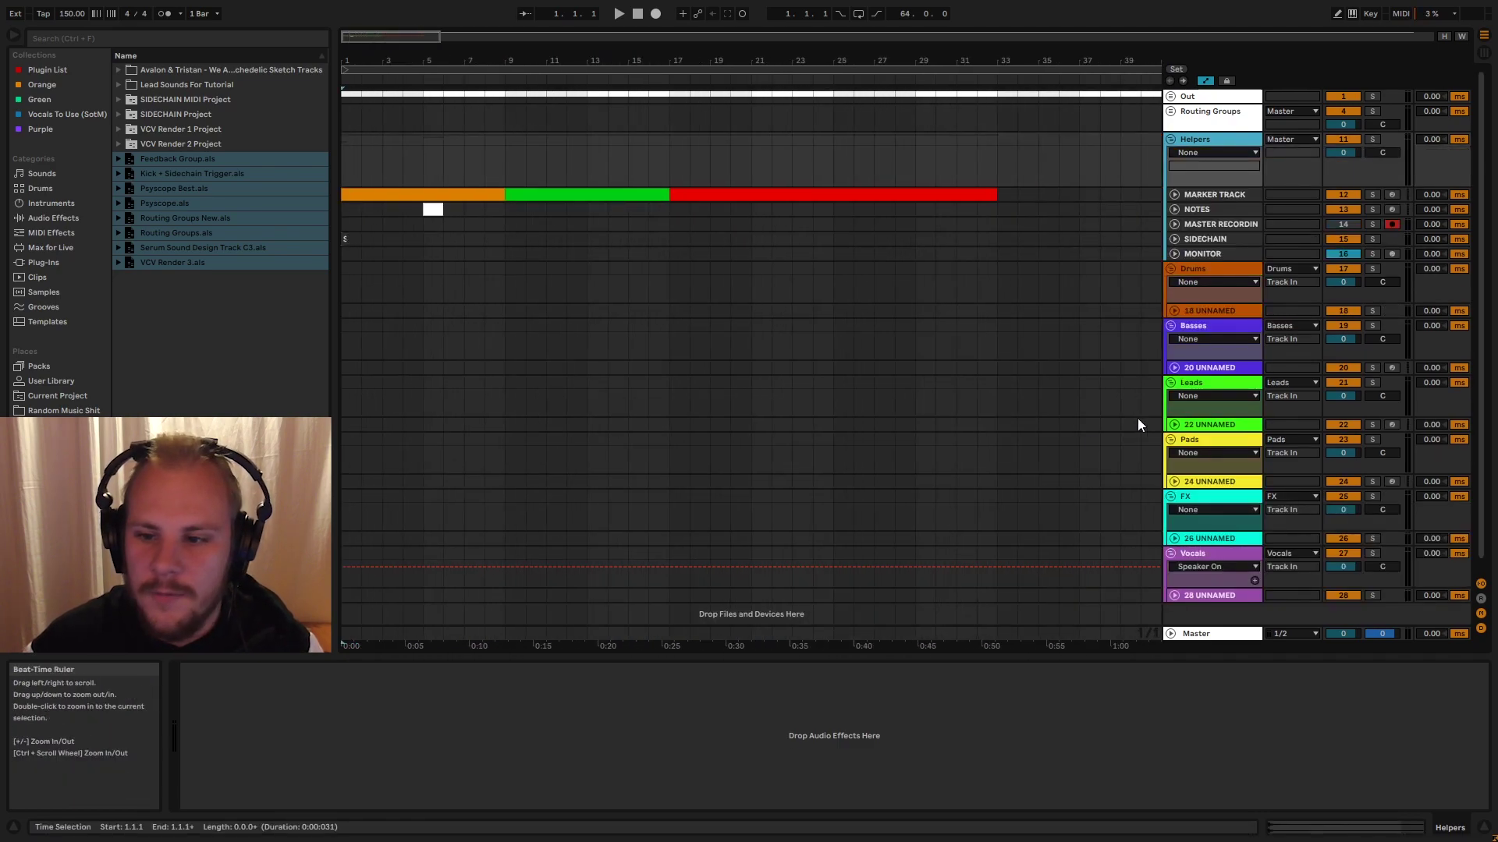
{"action": "left_click", "coordinate": [1241, 254]}
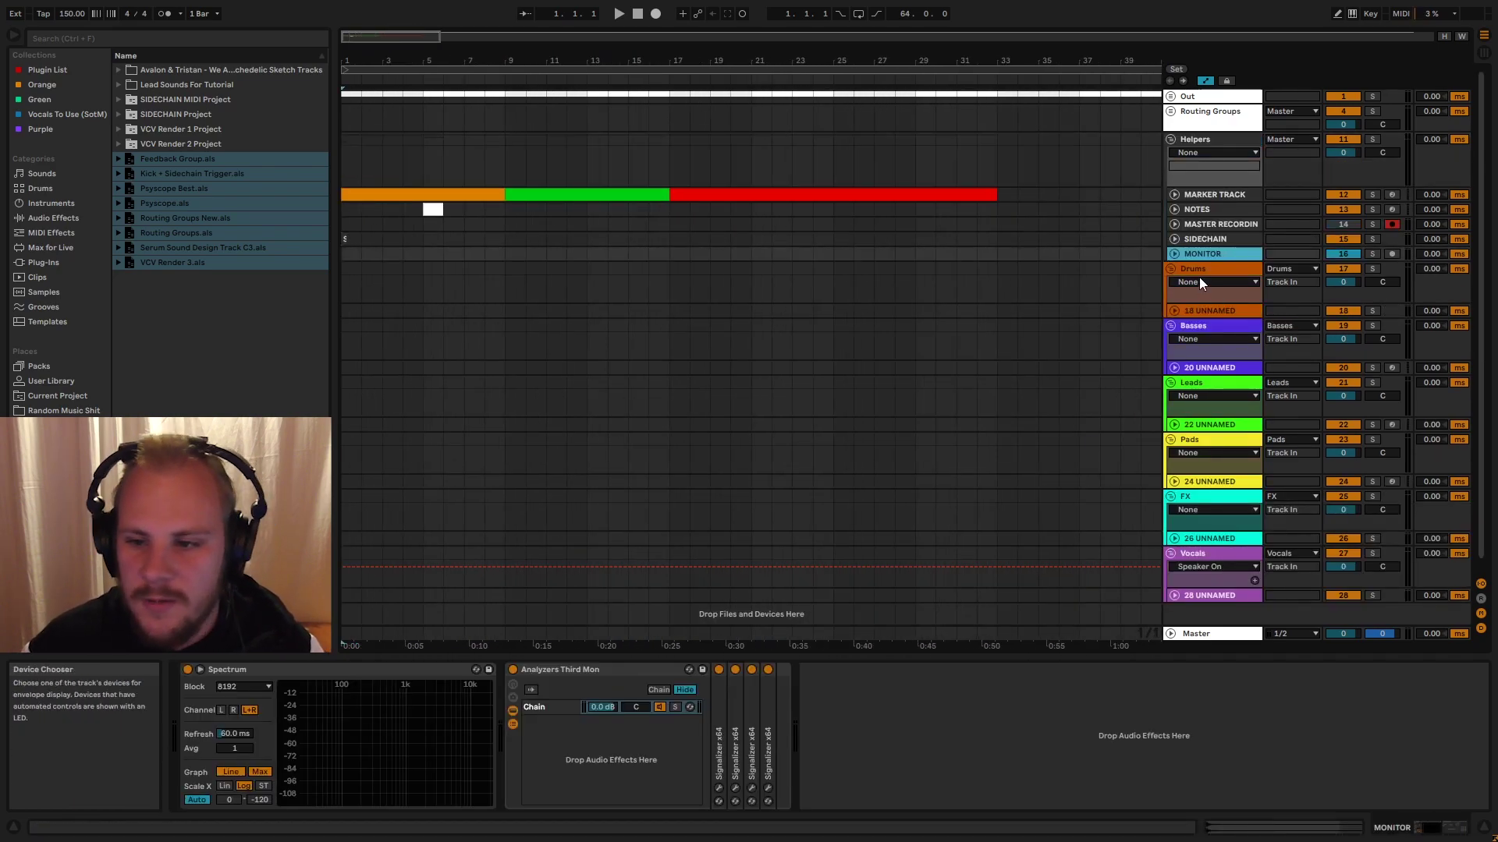
{"action": "left_click", "coordinate": [1173, 254]}
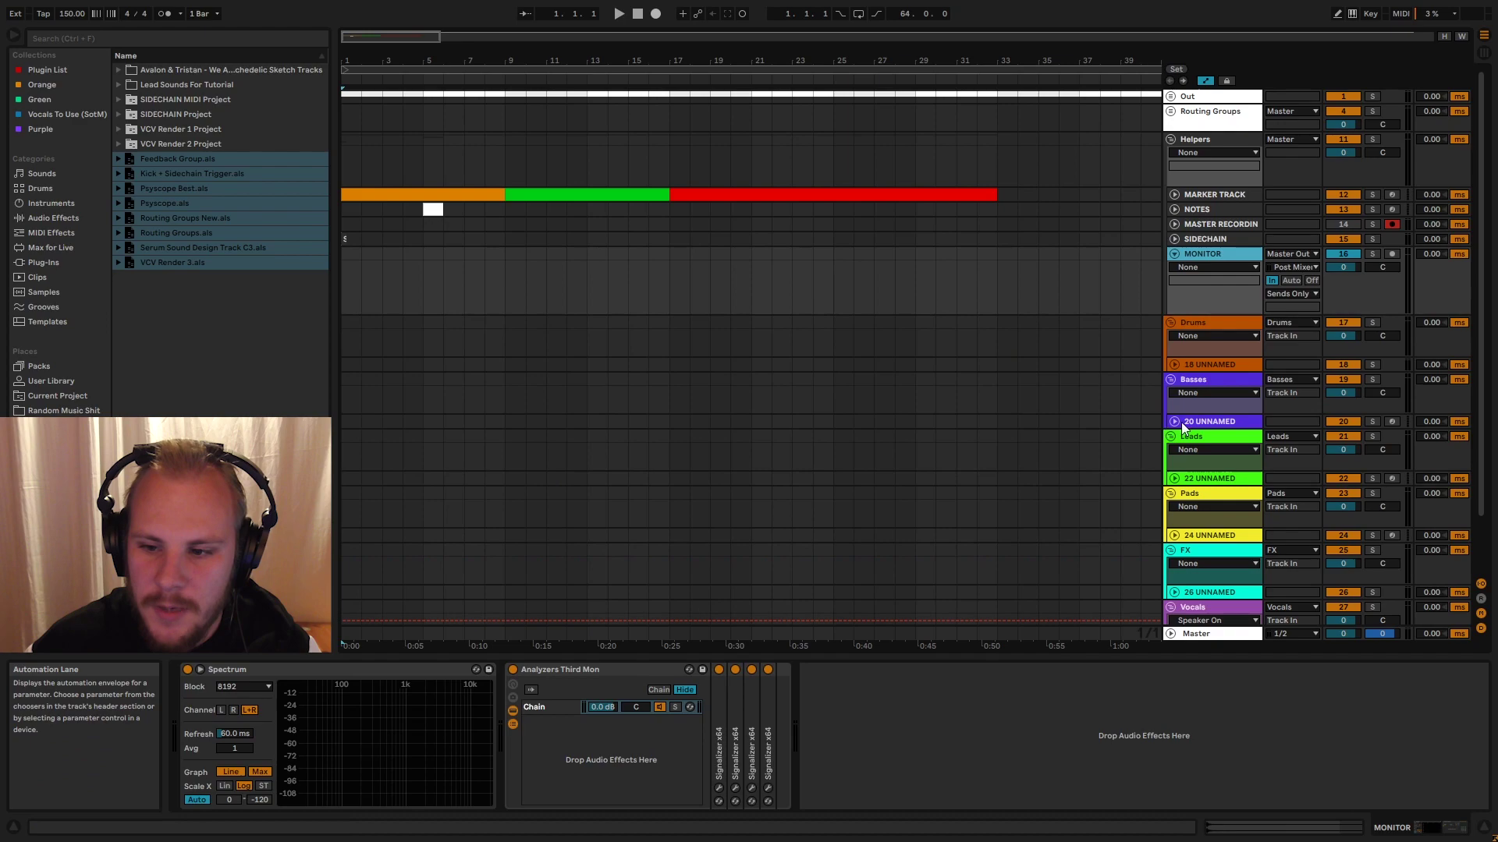
{"action": "left_click", "coordinate": [1209, 365]}
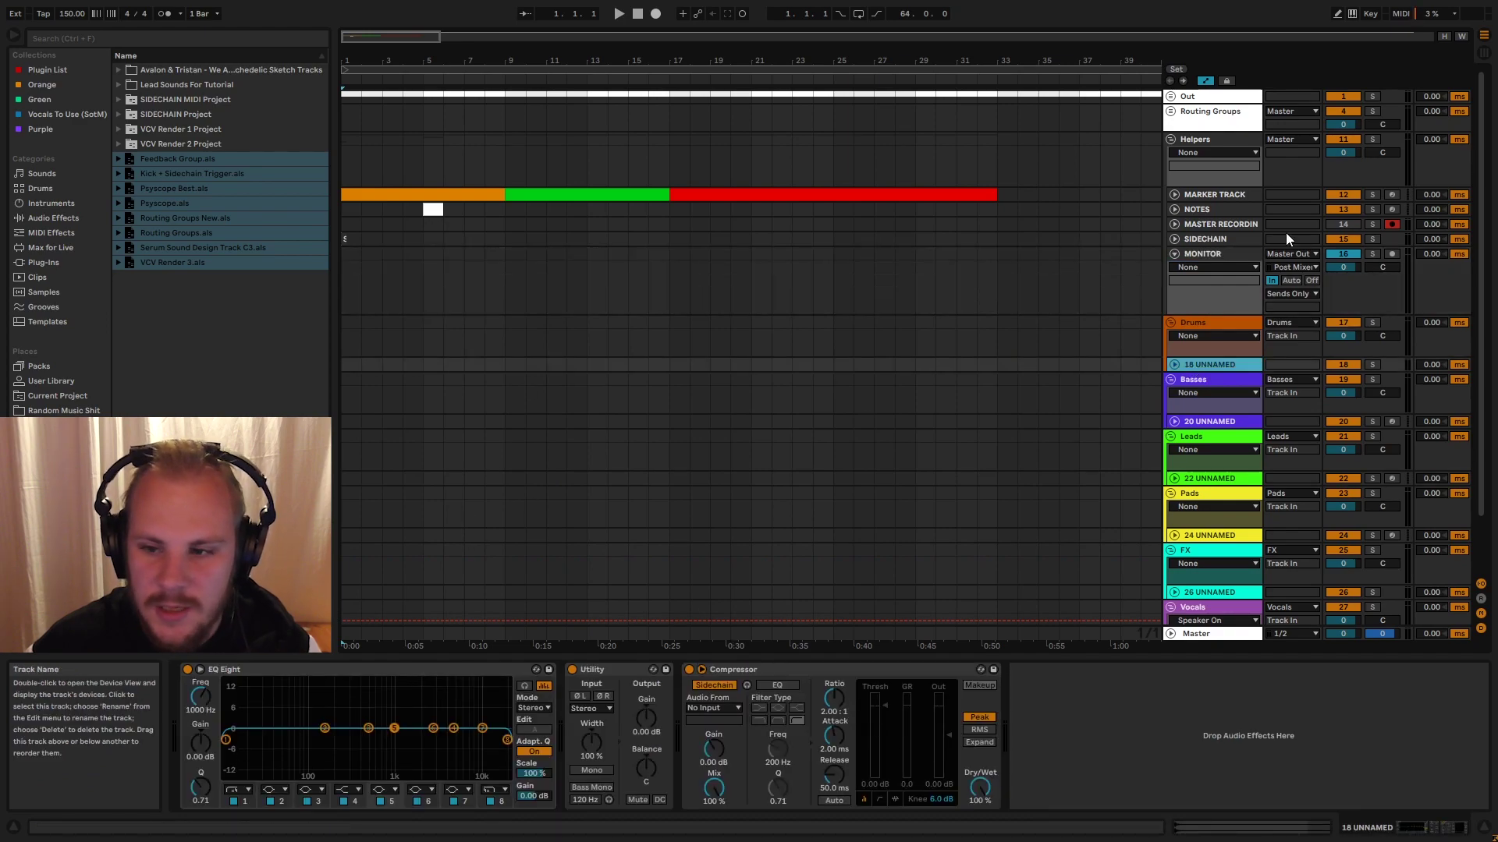
{"action": "left_click", "coordinate": [1202, 253]}
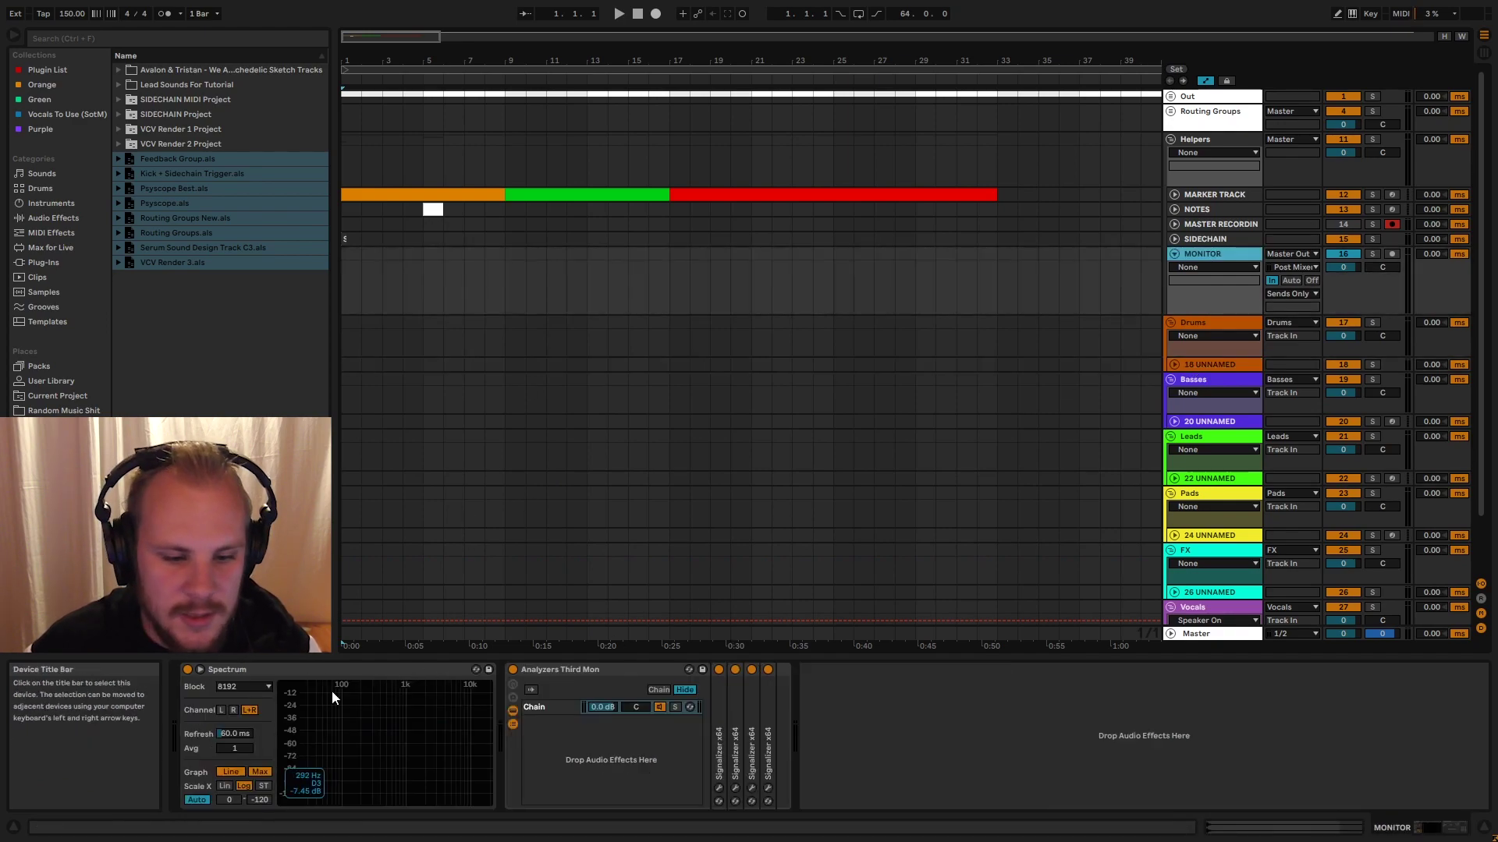
- Compare the Master's analyzer devices with those on MONITOR, including the expanded Spectrum display and the Analyzers Third Mon rack
{"action": "left_click", "coordinate": [1207, 635]}
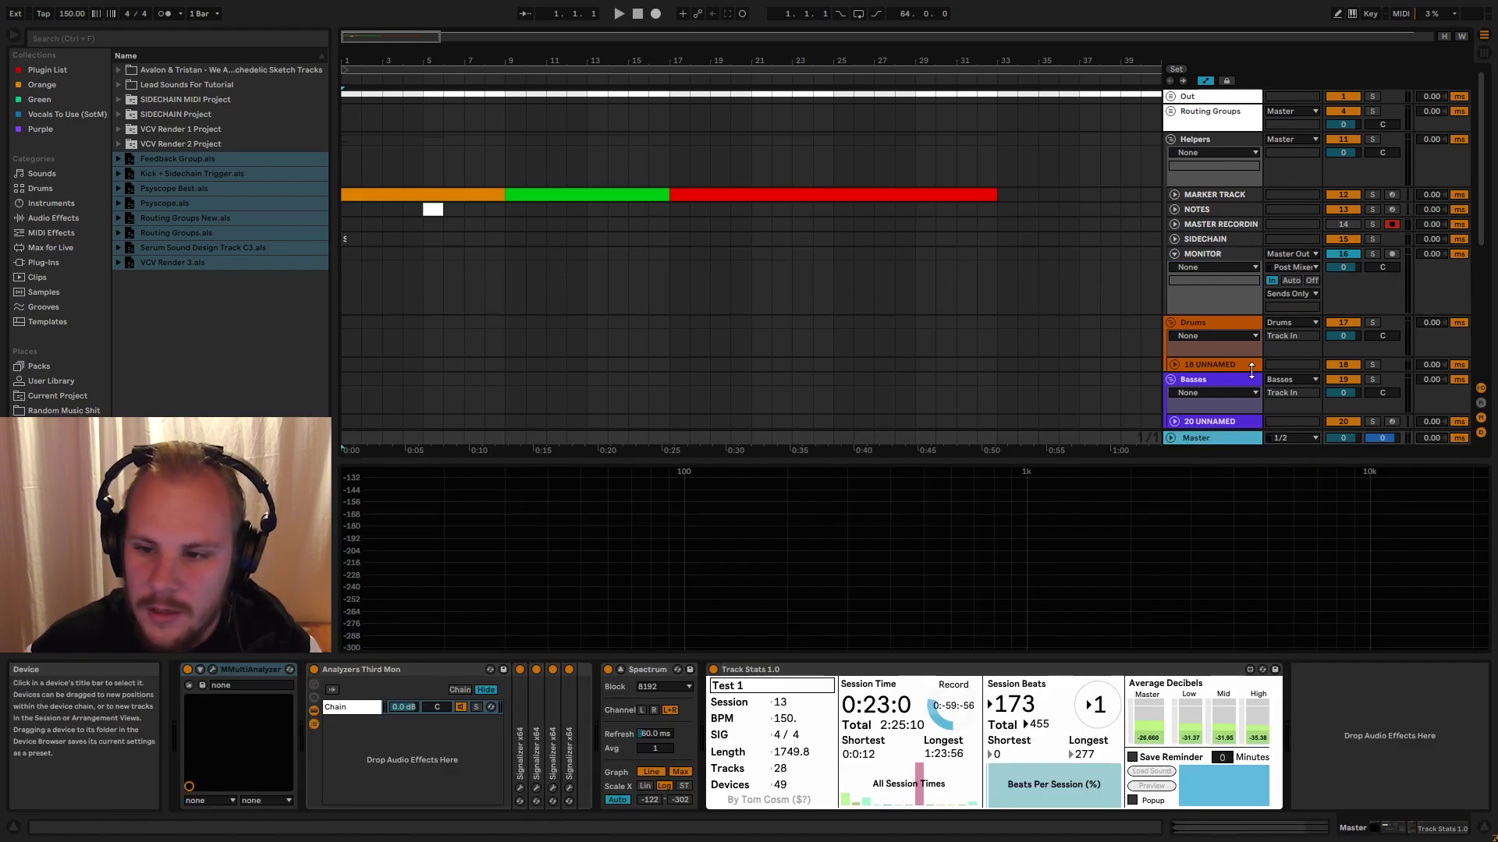
{"action": "left_click", "coordinate": [1219, 258]}
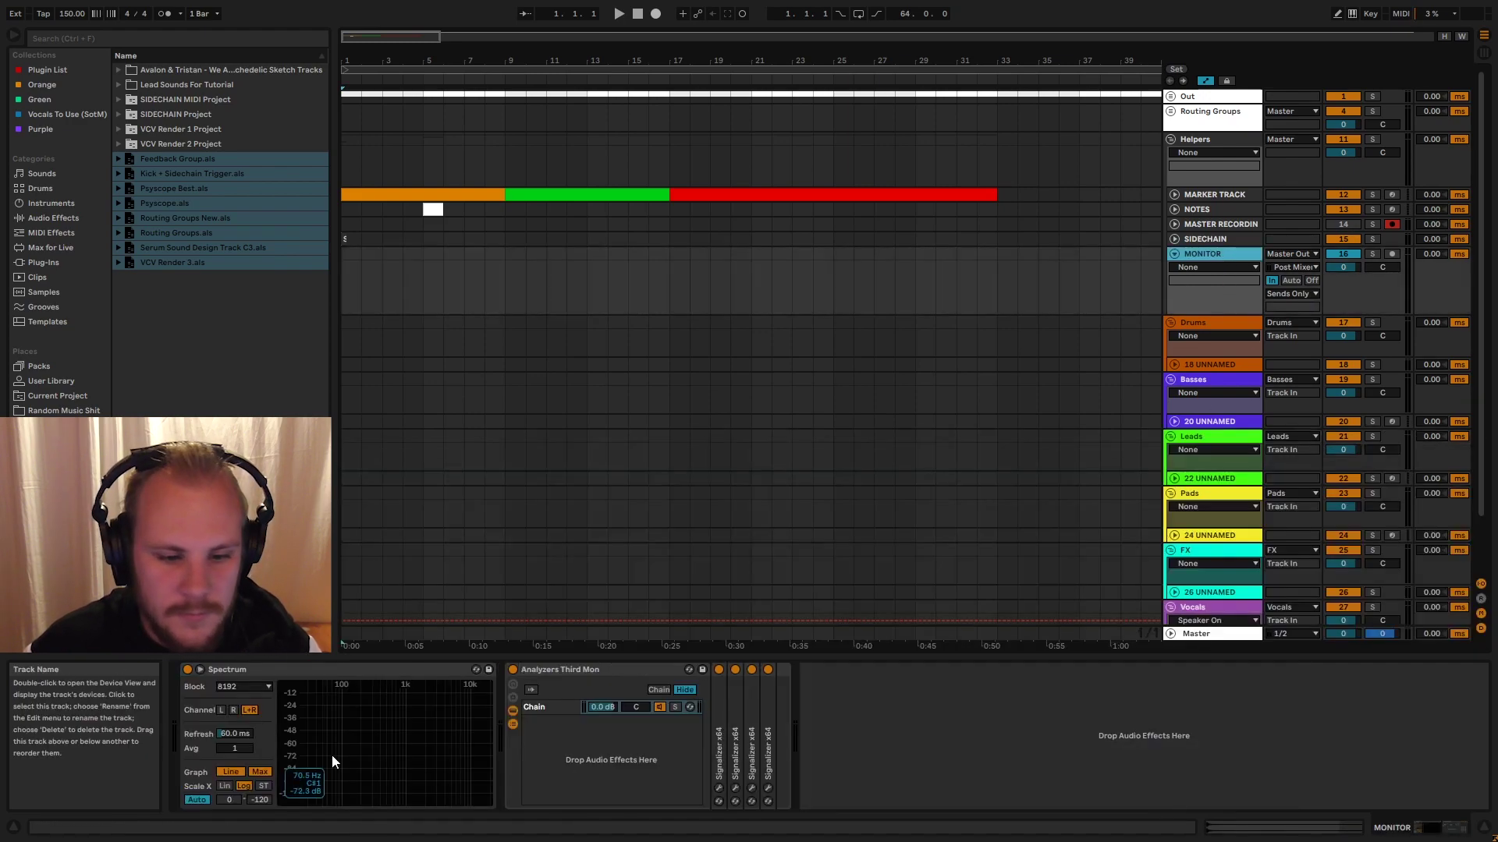
{"action": "left_click", "coordinate": [200, 669]}
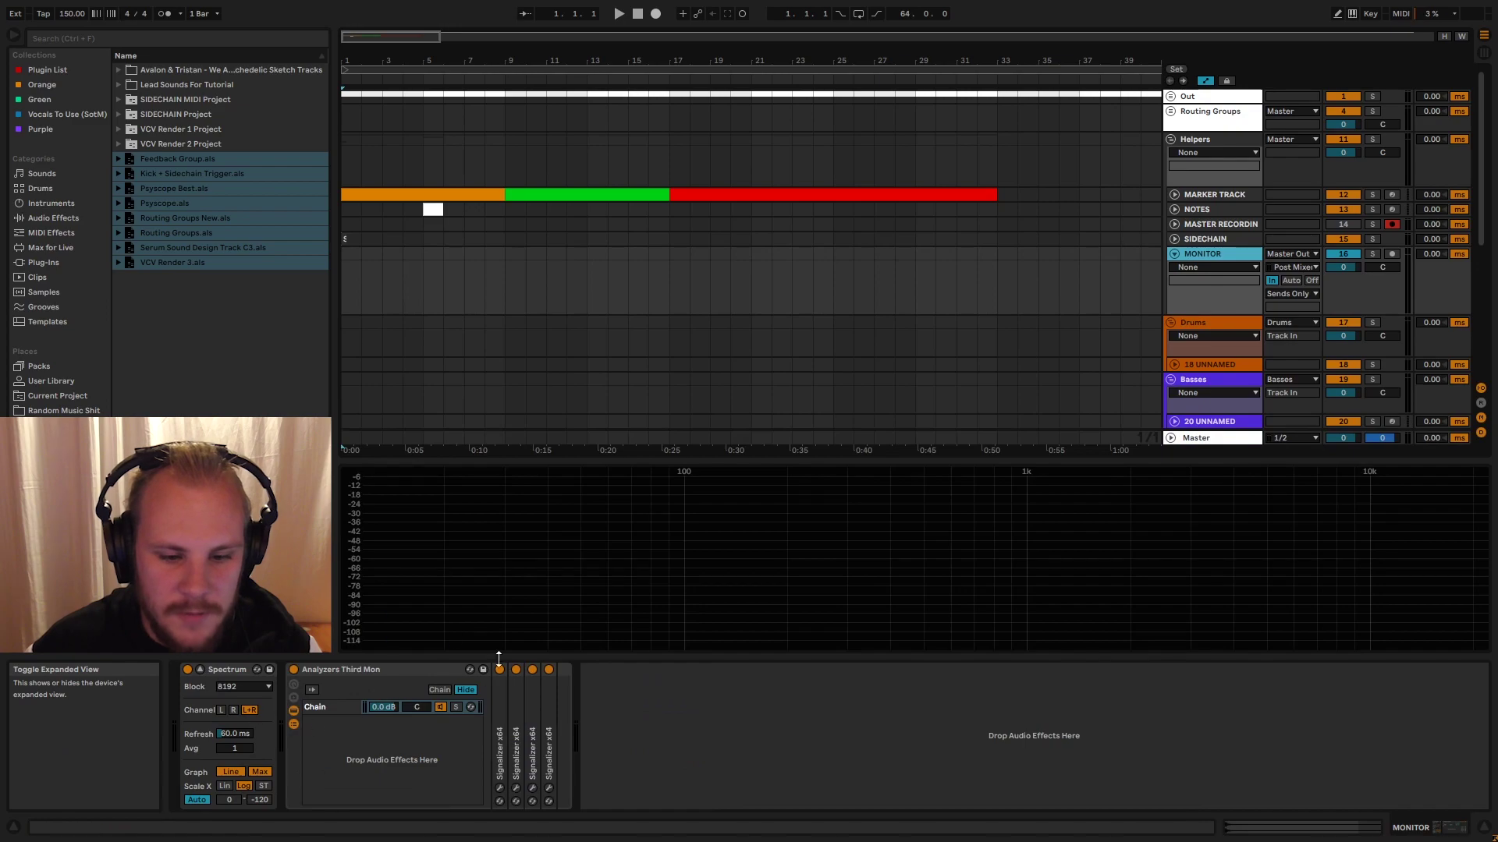
{"action": "left_click", "coordinate": [201, 670]}
{"action": "left_click", "coordinate": [556, 671]}
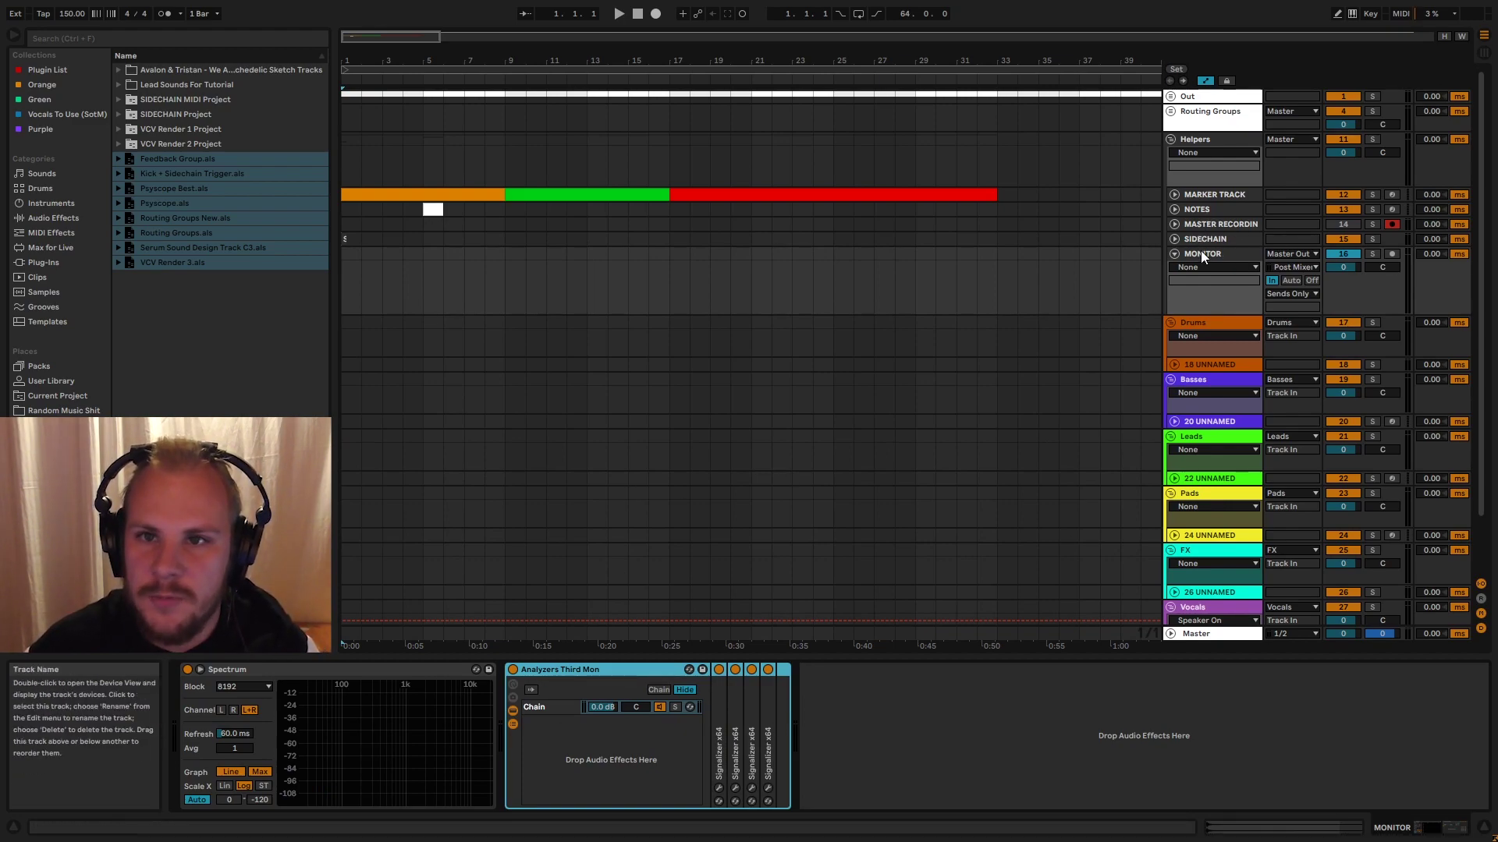
- Set the MONITOR track's audio input to Refrence Track
{"action": "left_click", "coordinate": [1292, 256]}
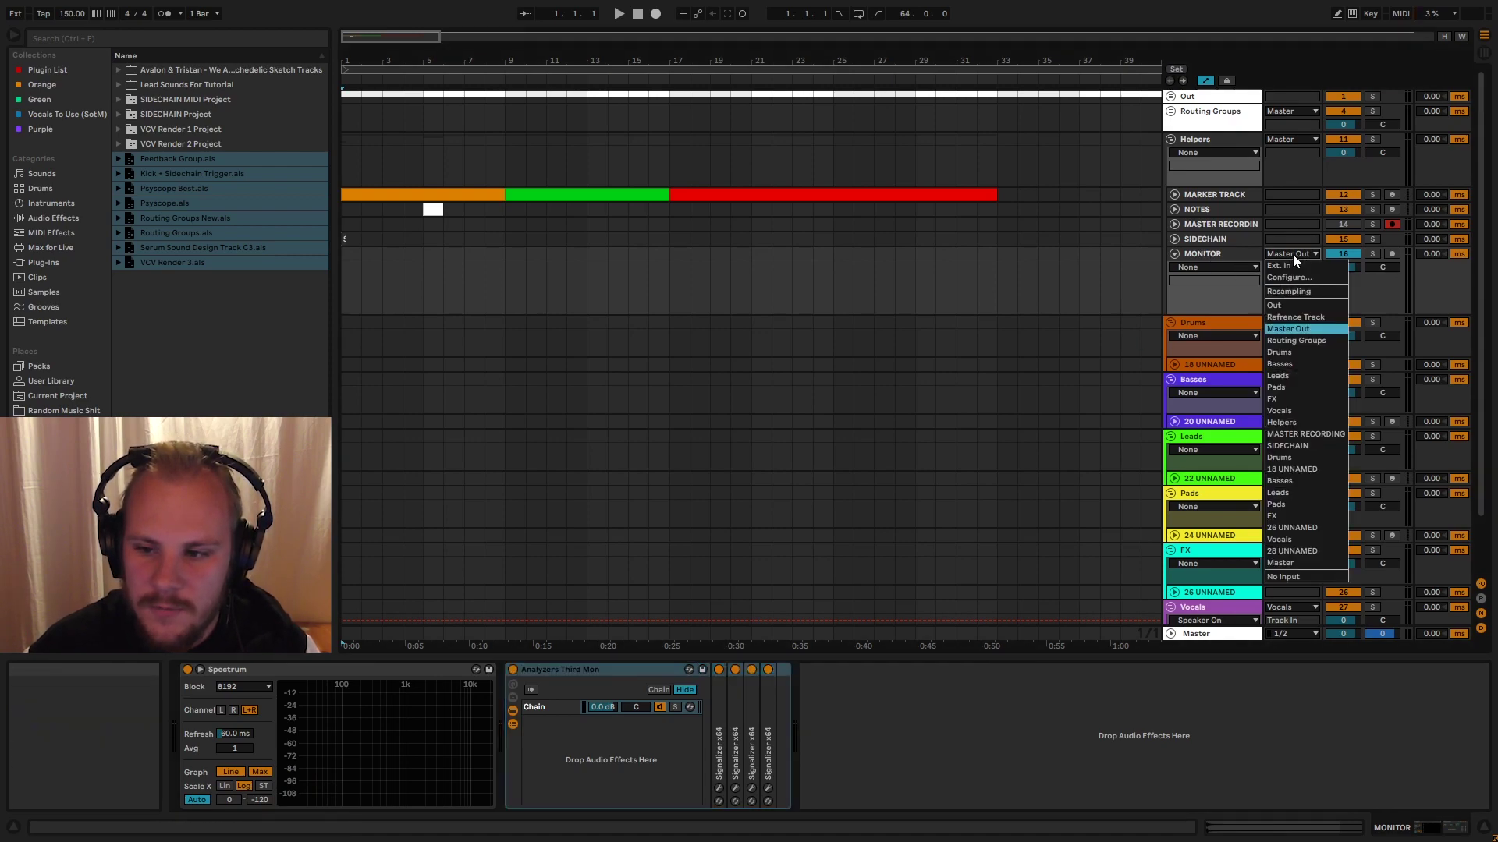
{"action": "left_click", "coordinate": [1308, 317]}
{"action": "left_click", "coordinate": [1201, 254]}
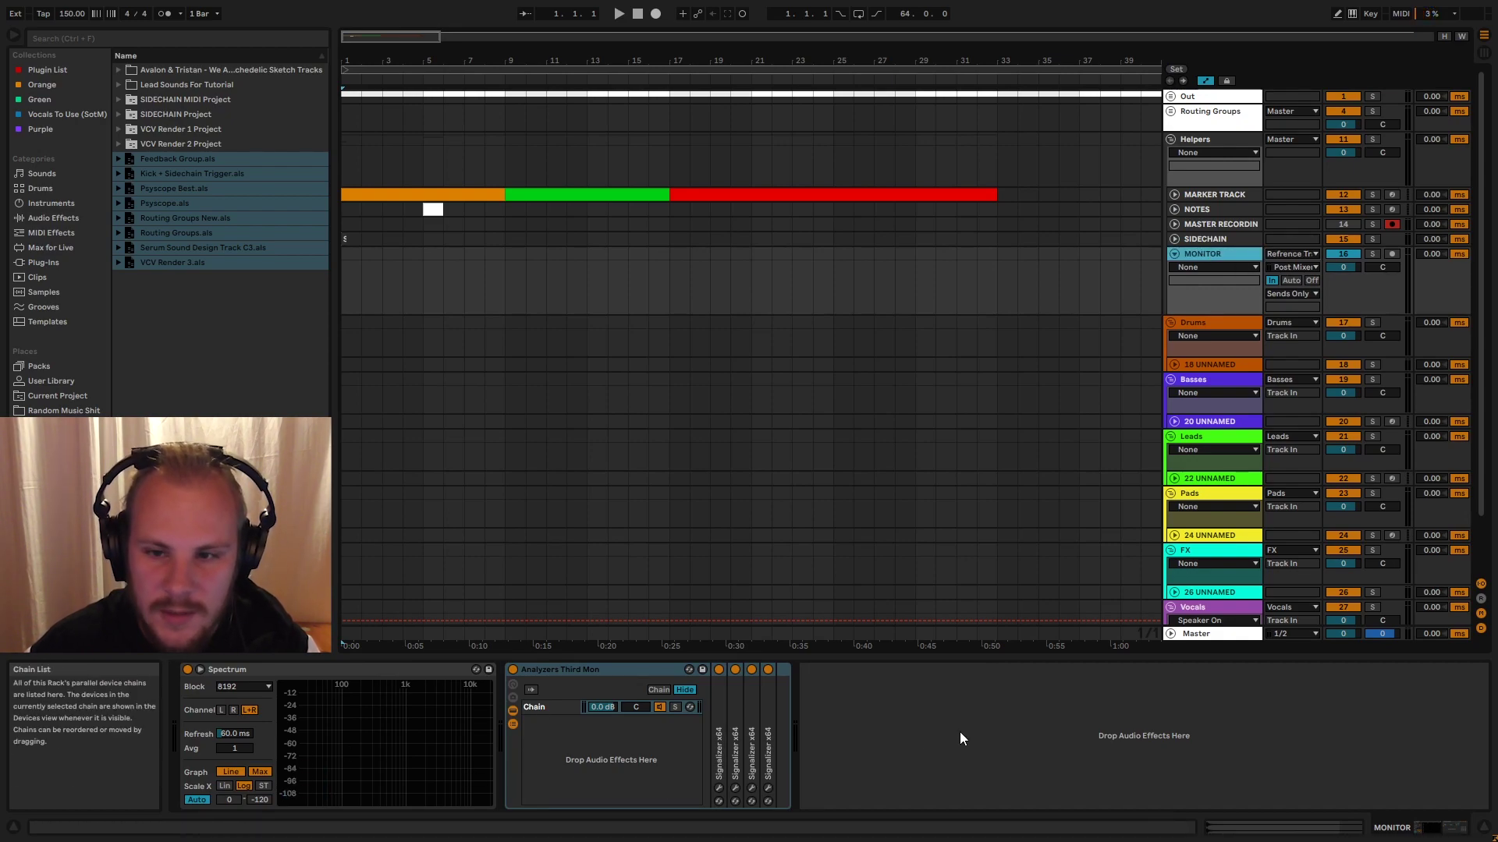
{"action": "left_click", "coordinate": [1170, 96]}
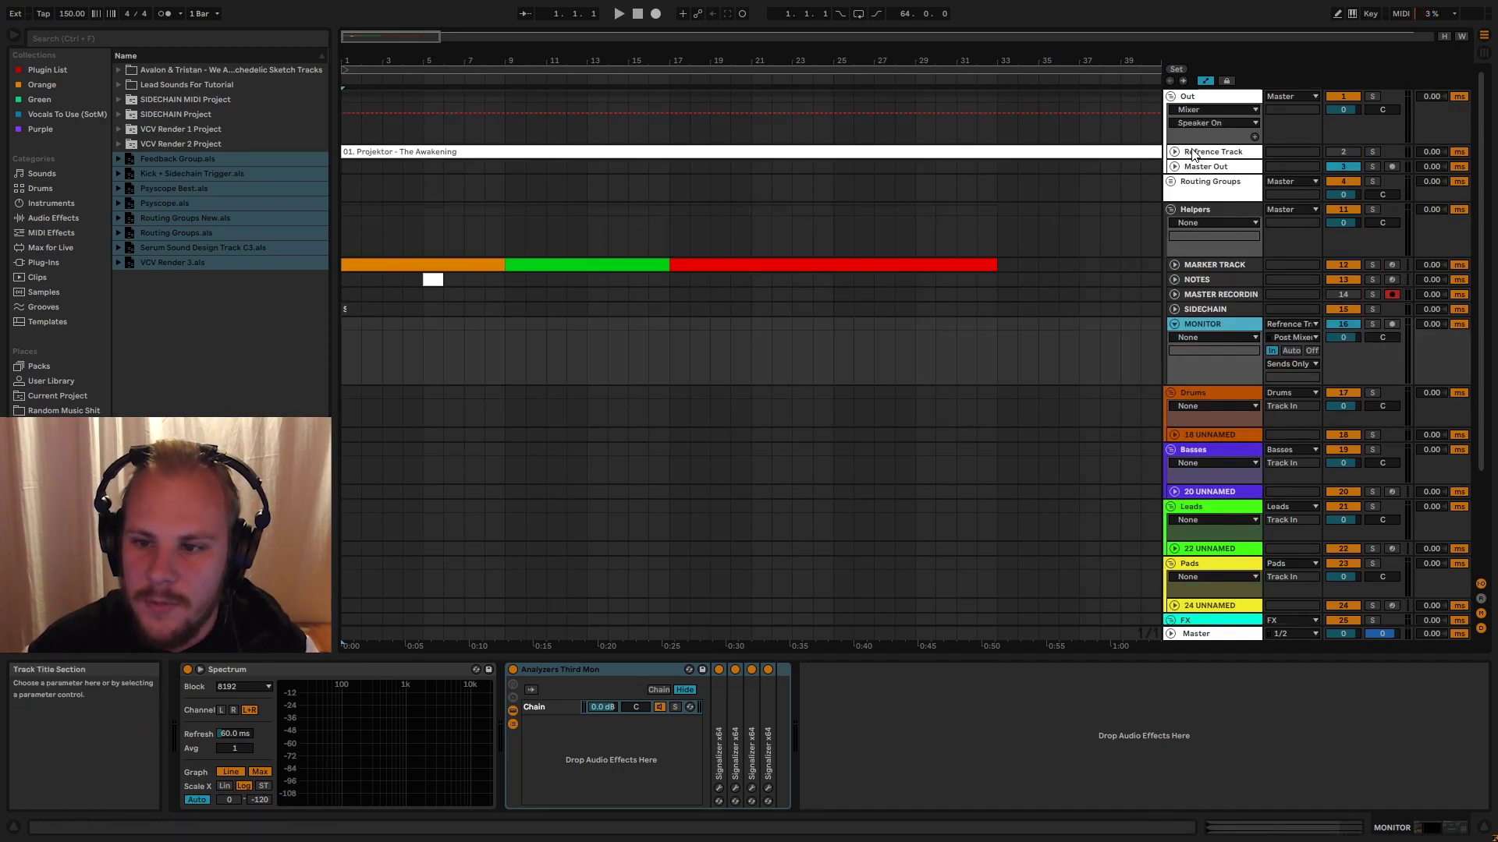
{"action": "left_click", "coordinate": [1192, 153]}
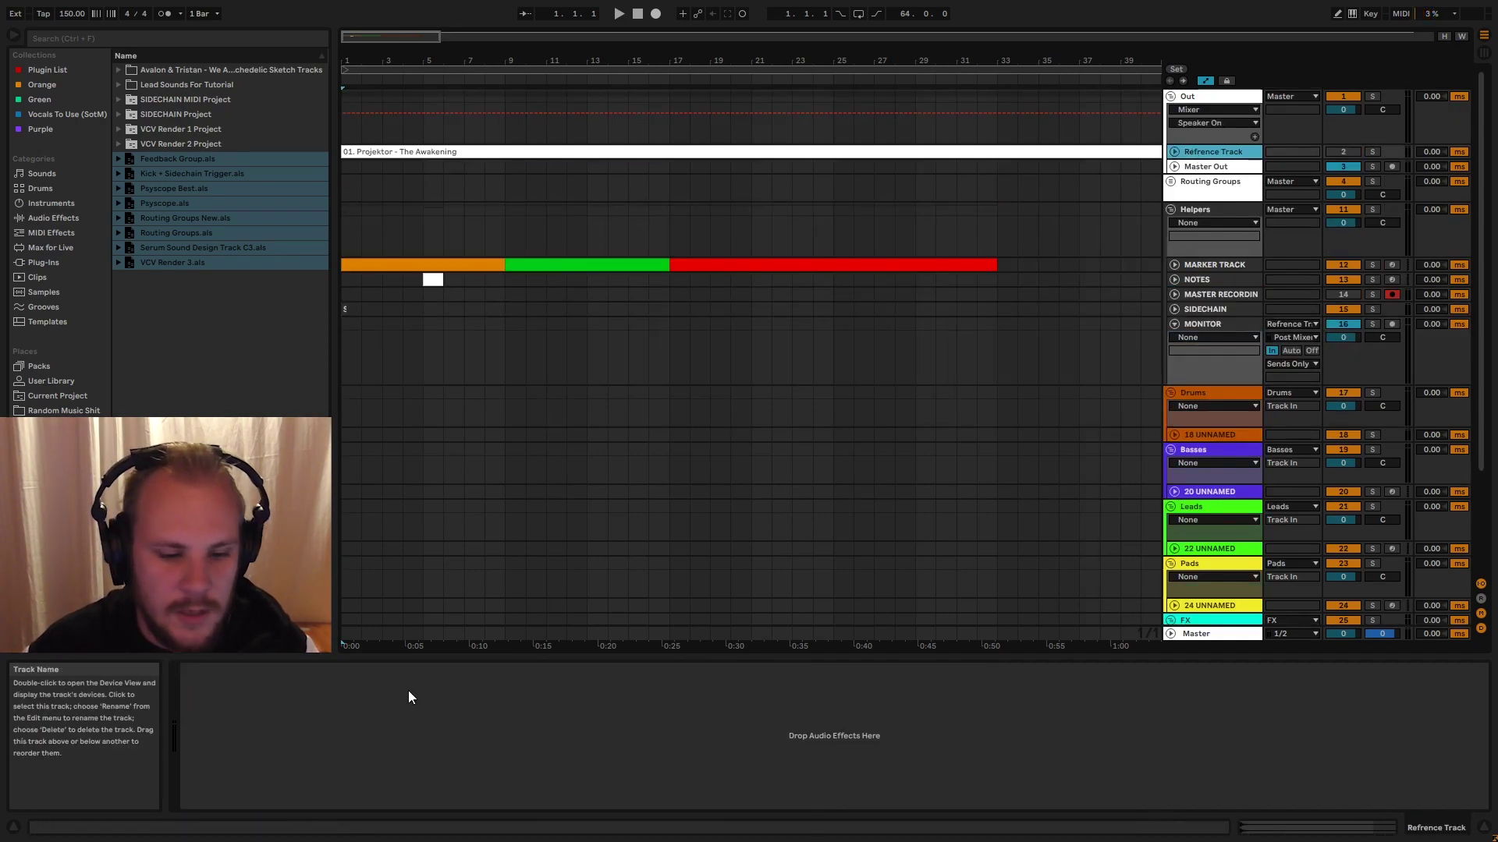
{"action": "left_click", "coordinate": [1170, 96]}
{"action": "left_click", "coordinate": [1191, 254]}
{"action": "left_click", "coordinate": [1174, 253]}
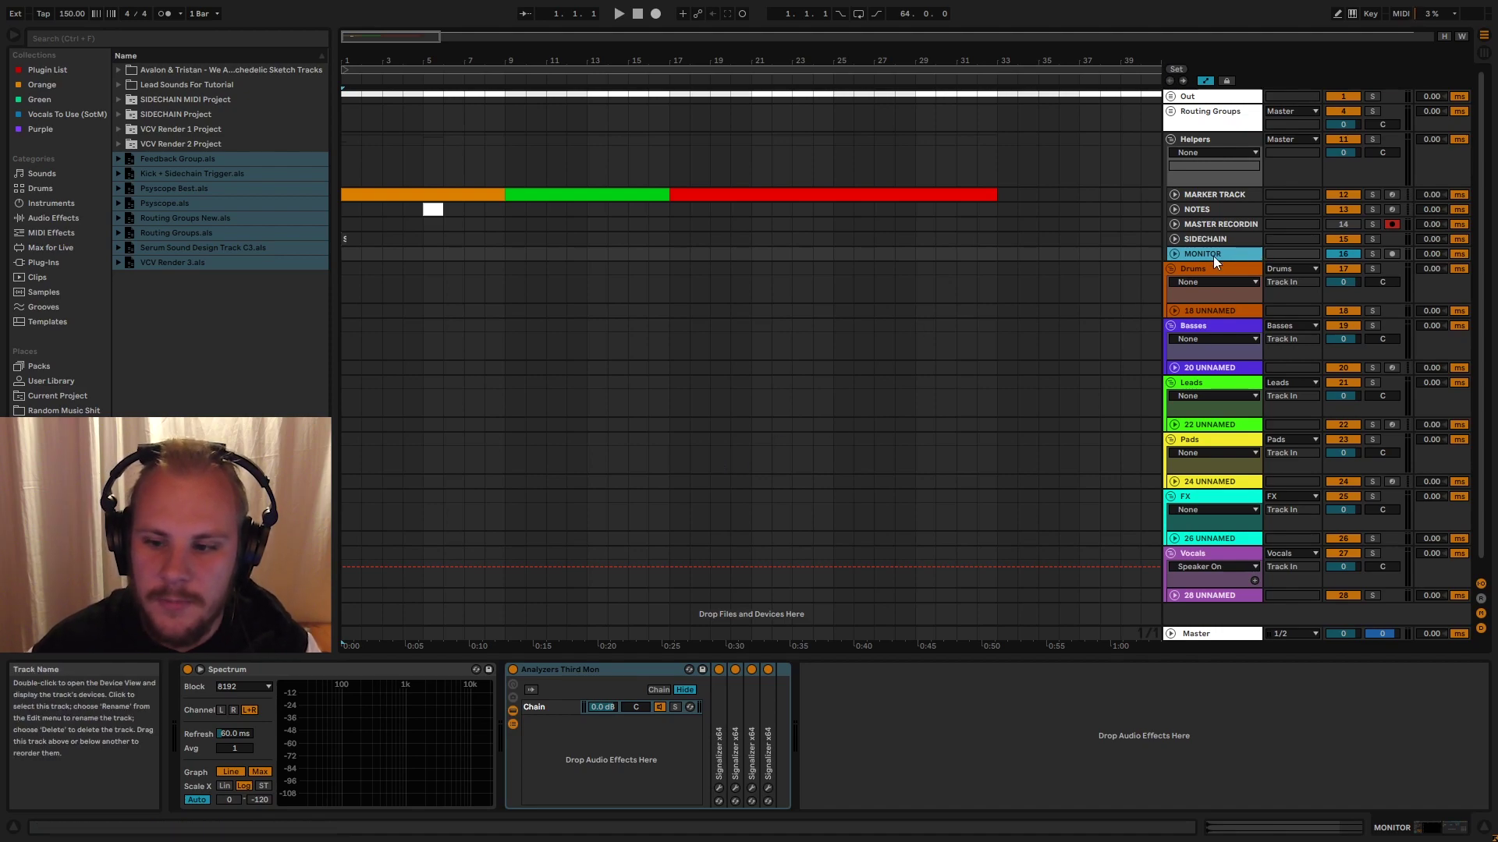
- Review the device chains on the Master and MONITOR tracks and fold the Helpers group
{"action": "left_click", "coordinate": [1195, 634]}
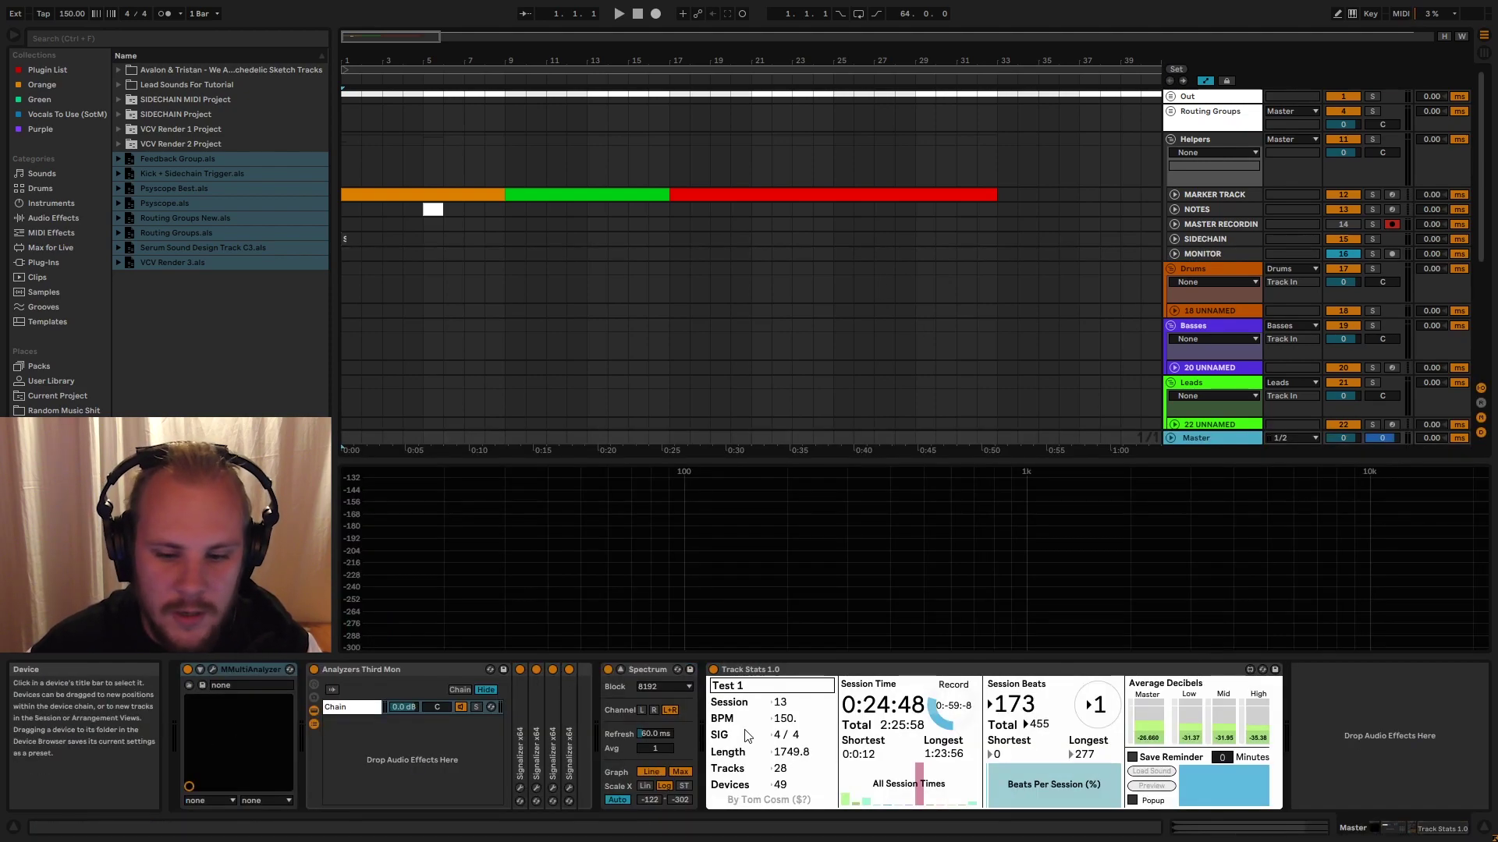
{"action": "left_click", "coordinate": [1190, 256]}
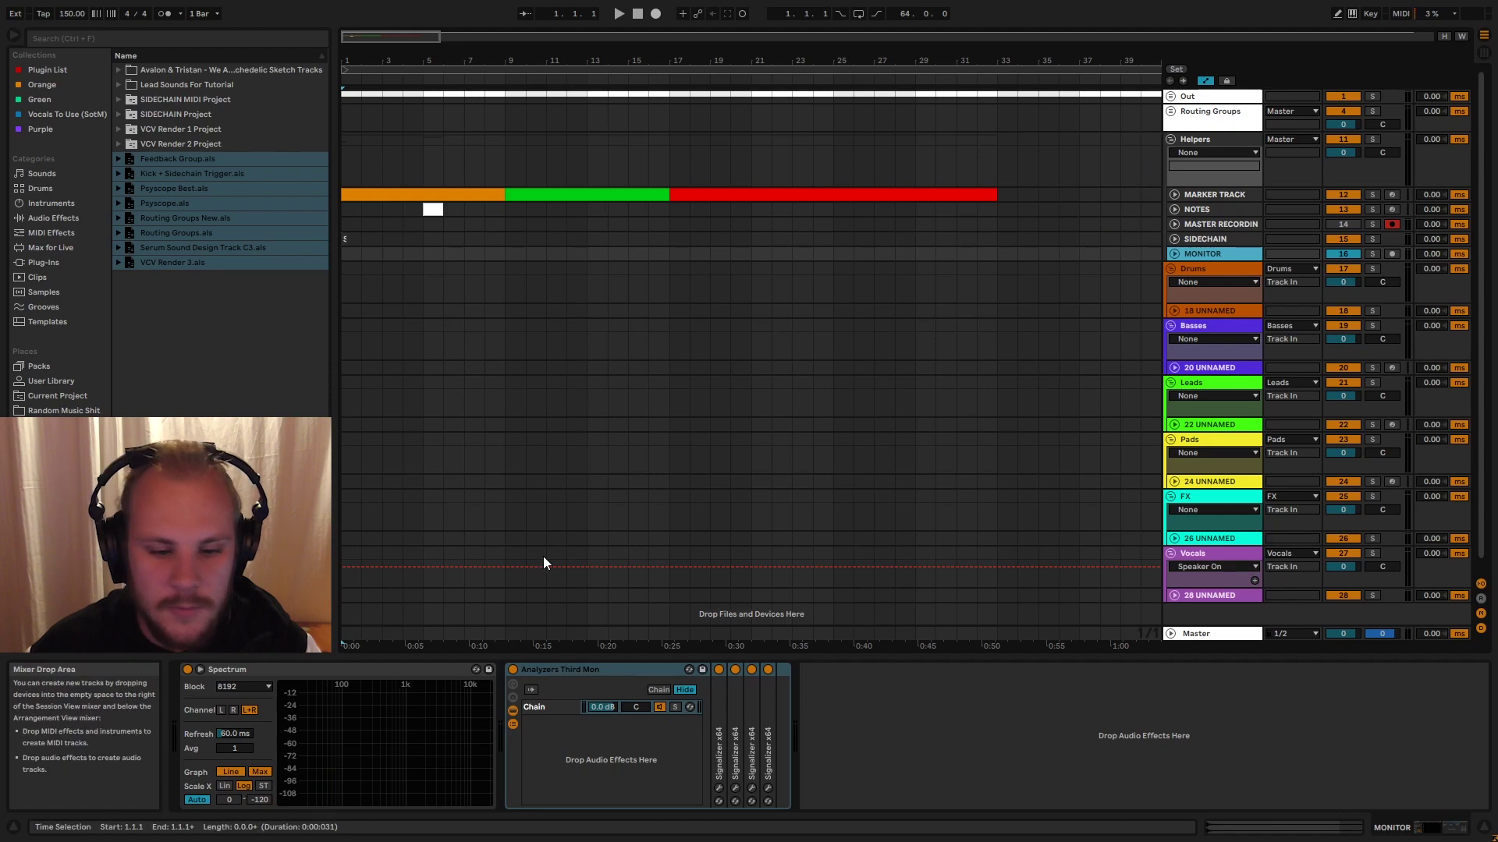
{"action": "left_click", "coordinate": [1171, 139]}
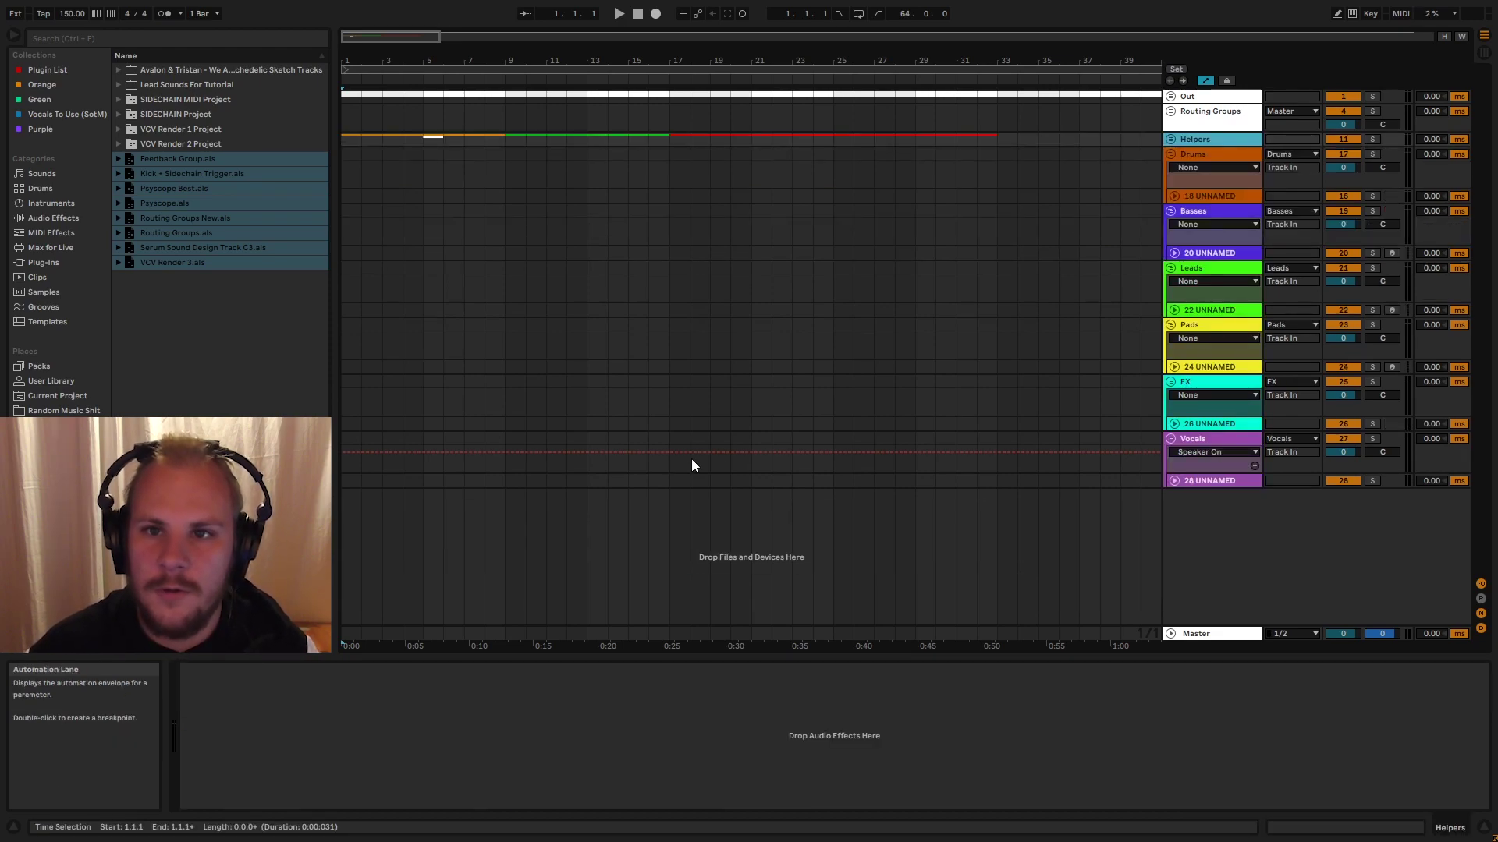
- Review the contents of the Routing Groups, Out and Helpers groups, folding each one again
{"action": "left_click", "coordinate": [566, 460]}
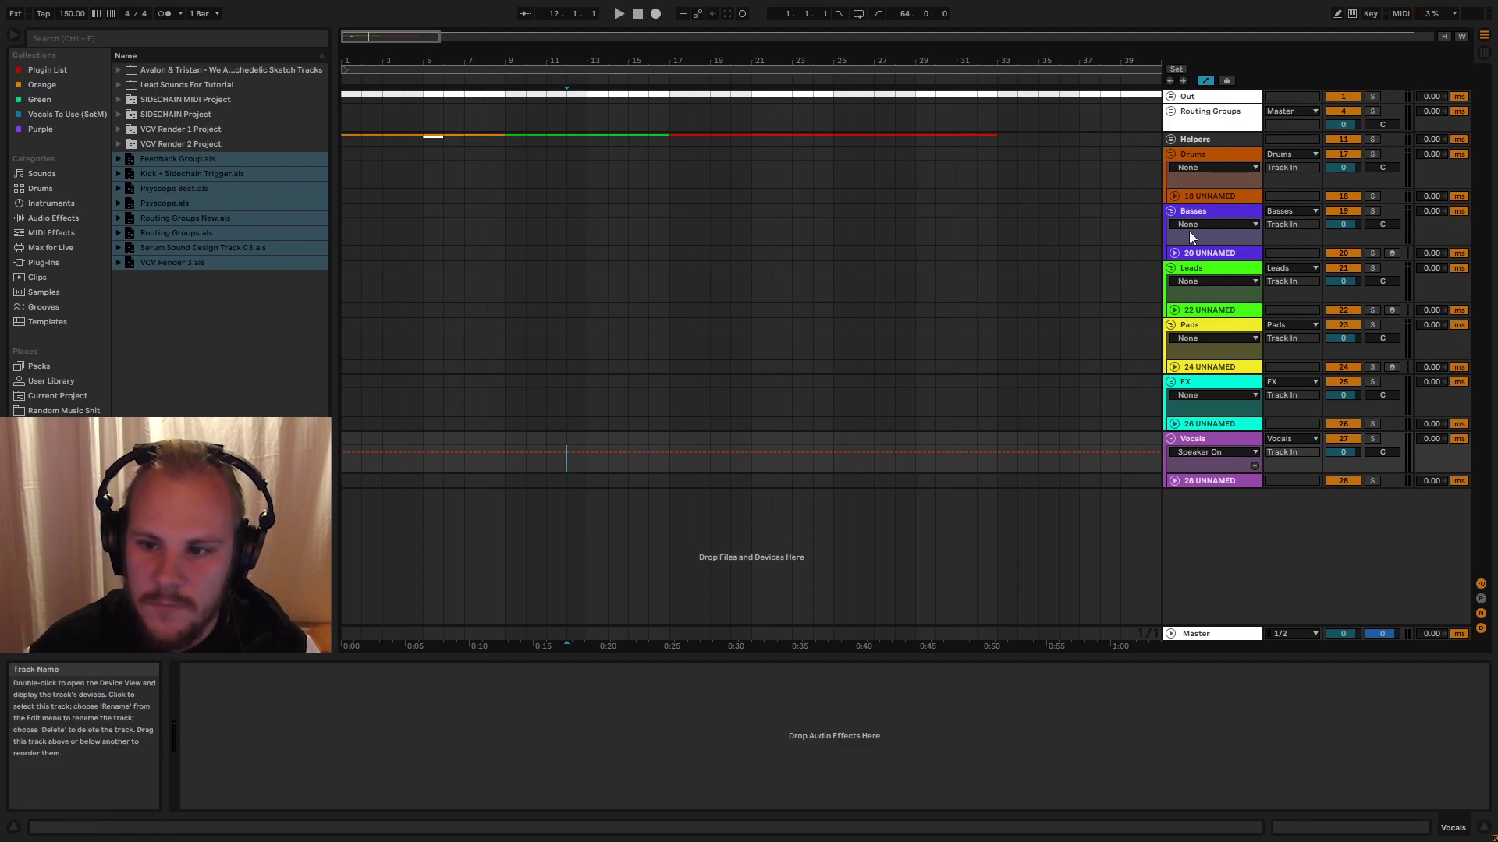
{"action": "left_click", "coordinate": [1171, 112]}
{"action": "left_click", "coordinate": [1171, 112]}
{"action": "left_click", "coordinate": [1171, 96]}
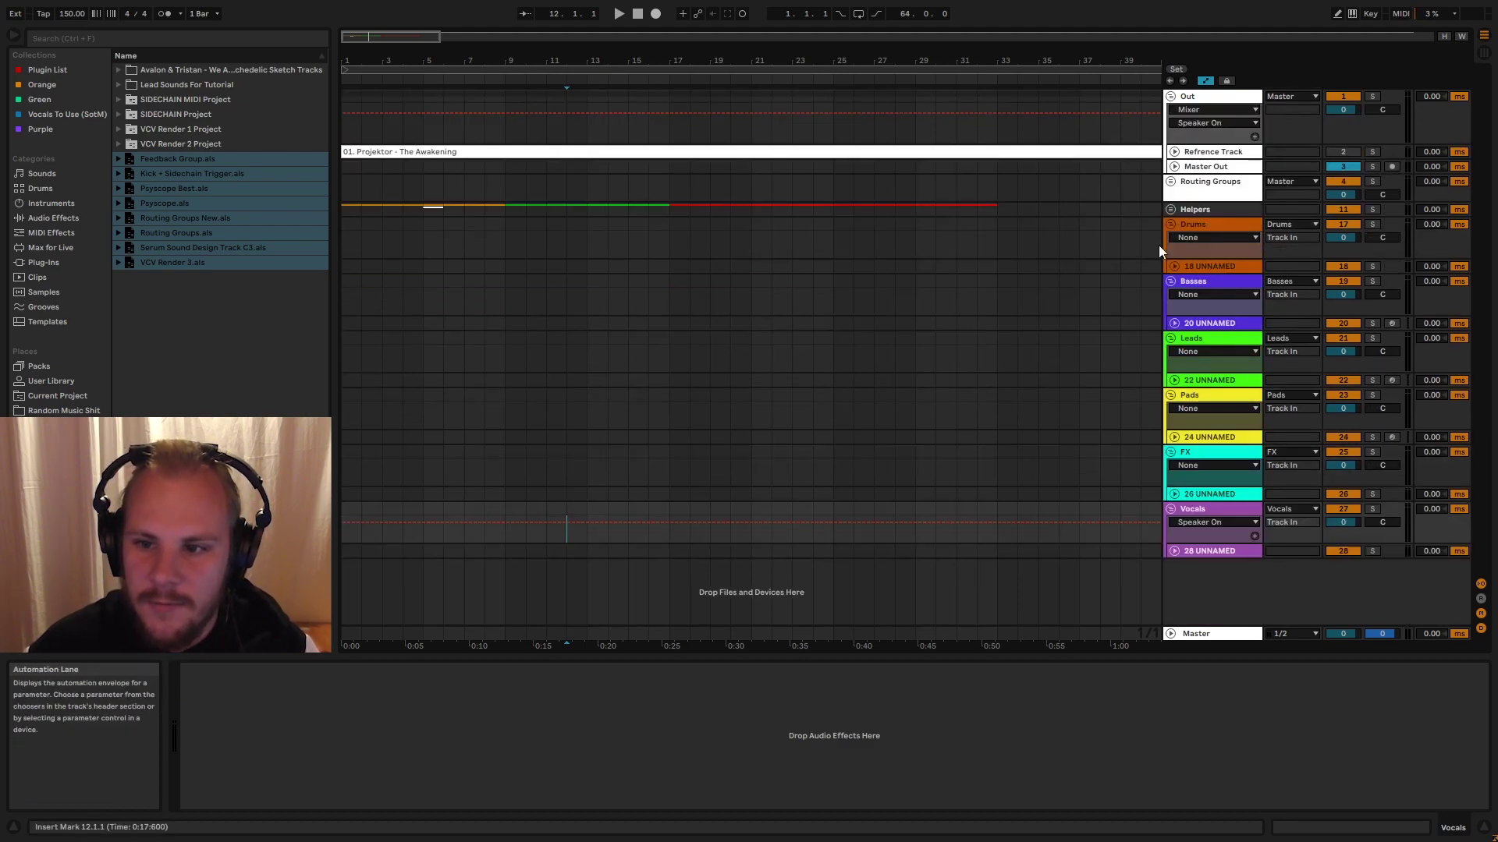
{"action": "left_click", "coordinate": [1171, 97]}
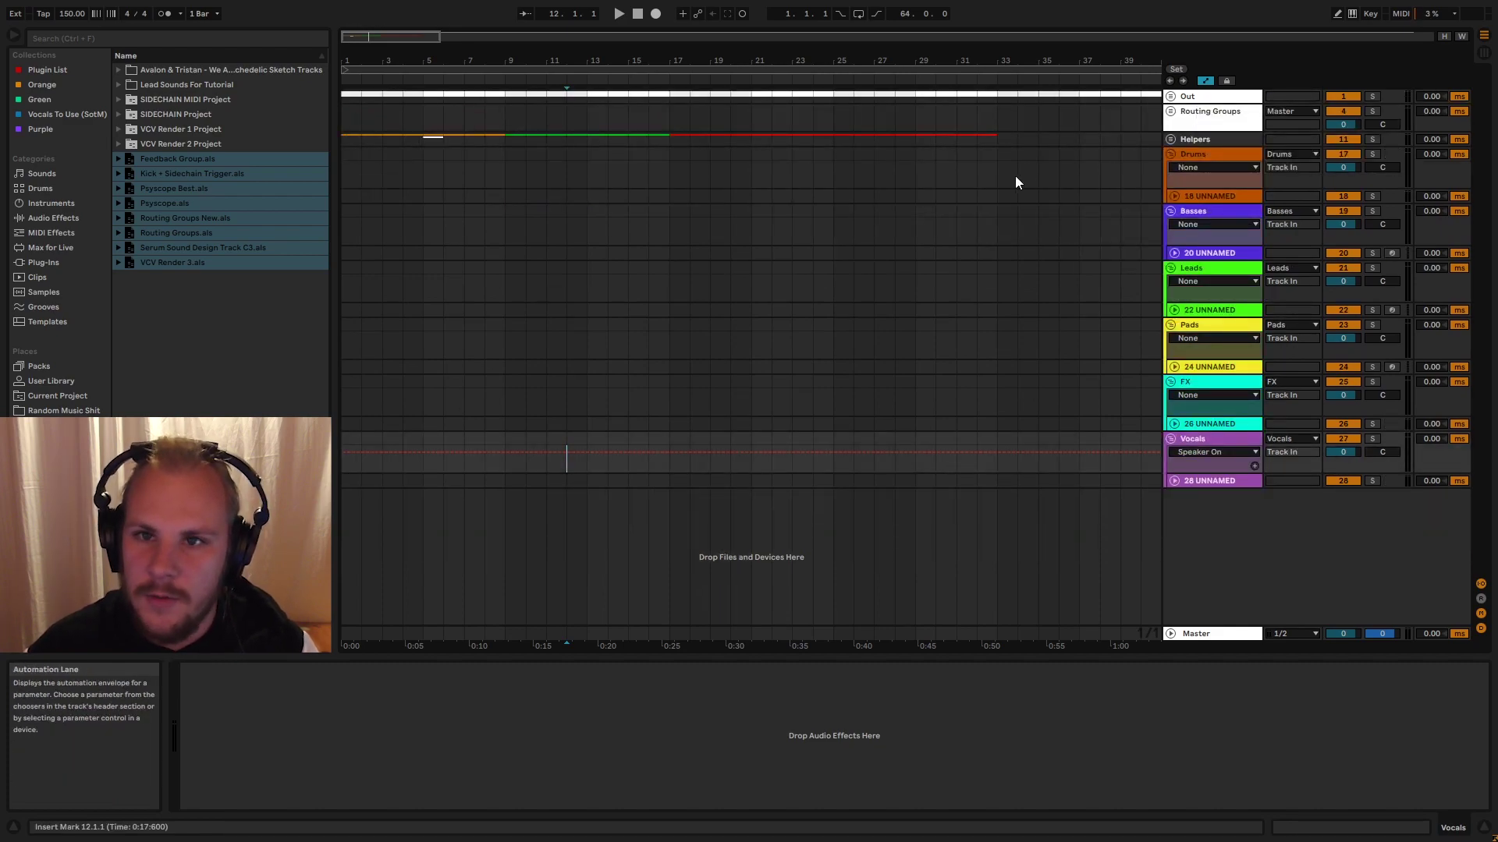
{"action": "left_click", "coordinate": [1171, 139]}
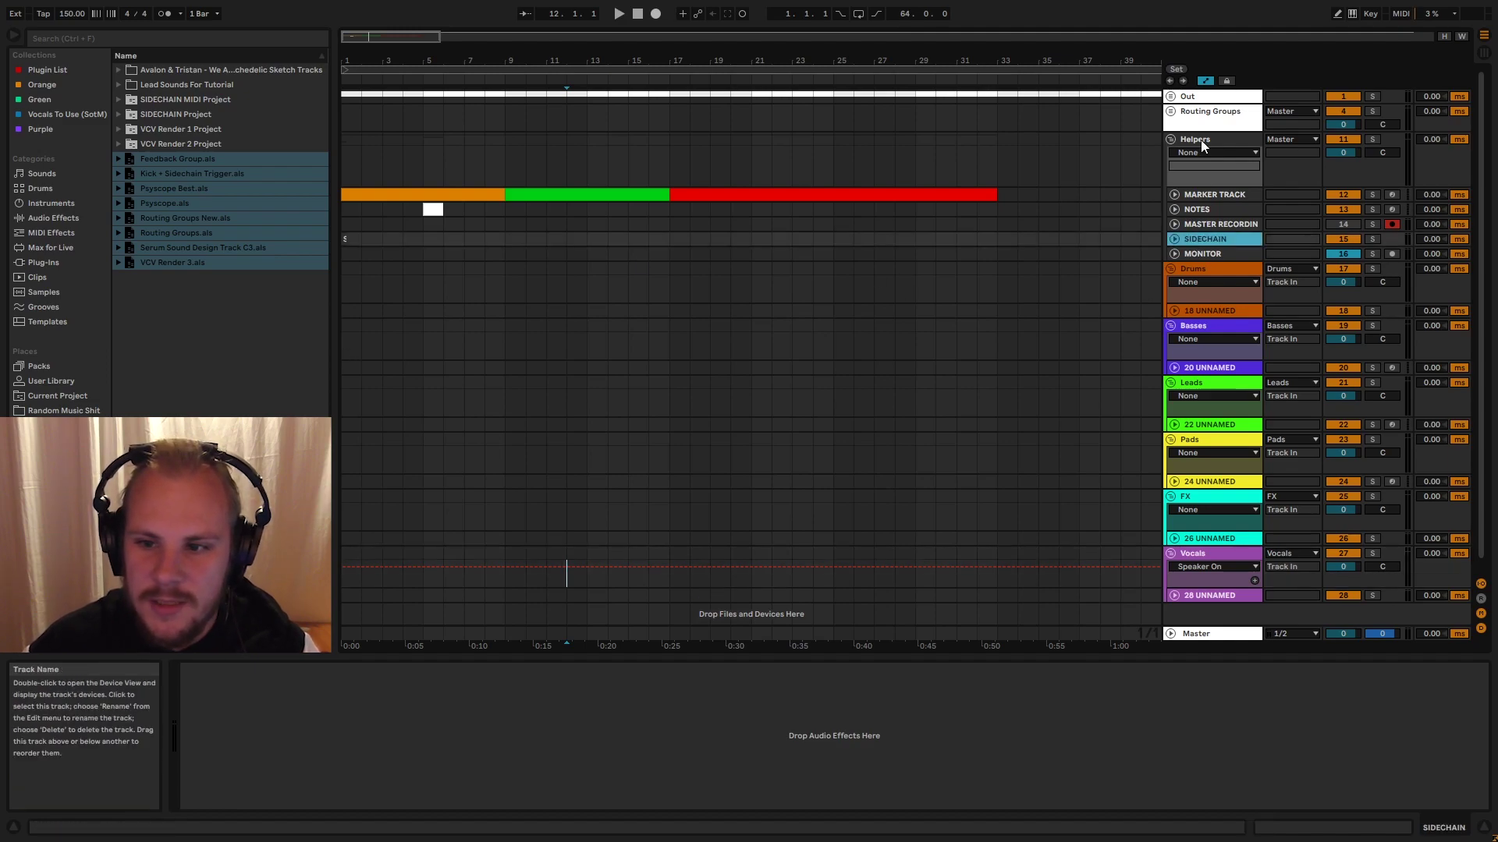
{"action": "left_click", "coordinate": [1170, 139]}
- Unfold Routing Groups and inspect the devices on its Drums and Basses tracks, including MMultiAnalyzer on Basses
{"action": "left_click", "coordinate": [1171, 111]}
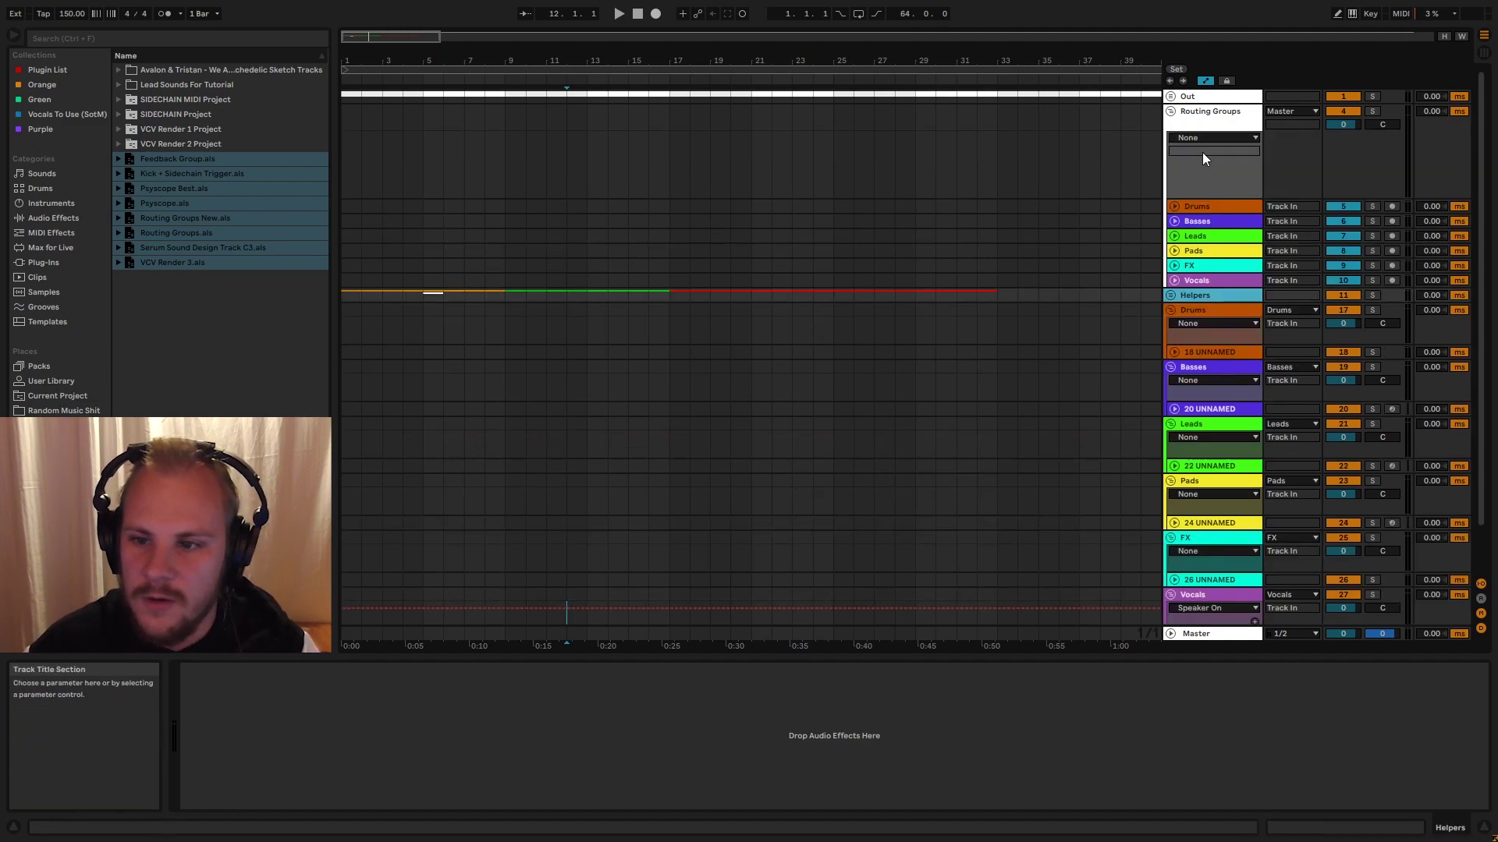
{"action": "left_click", "coordinate": [1171, 112]}
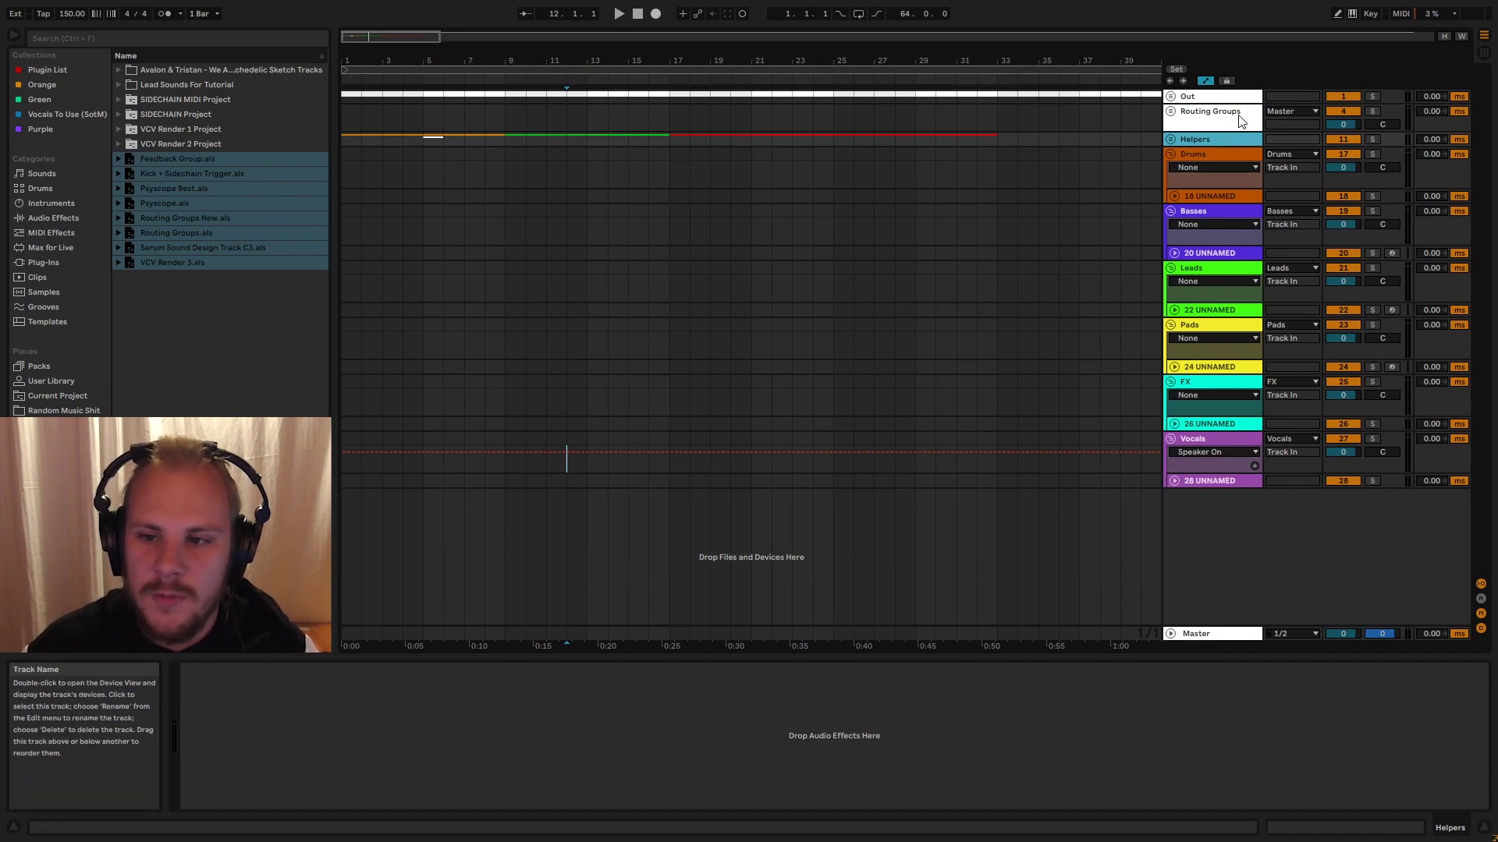
{"action": "left_click", "coordinate": [1171, 111]}
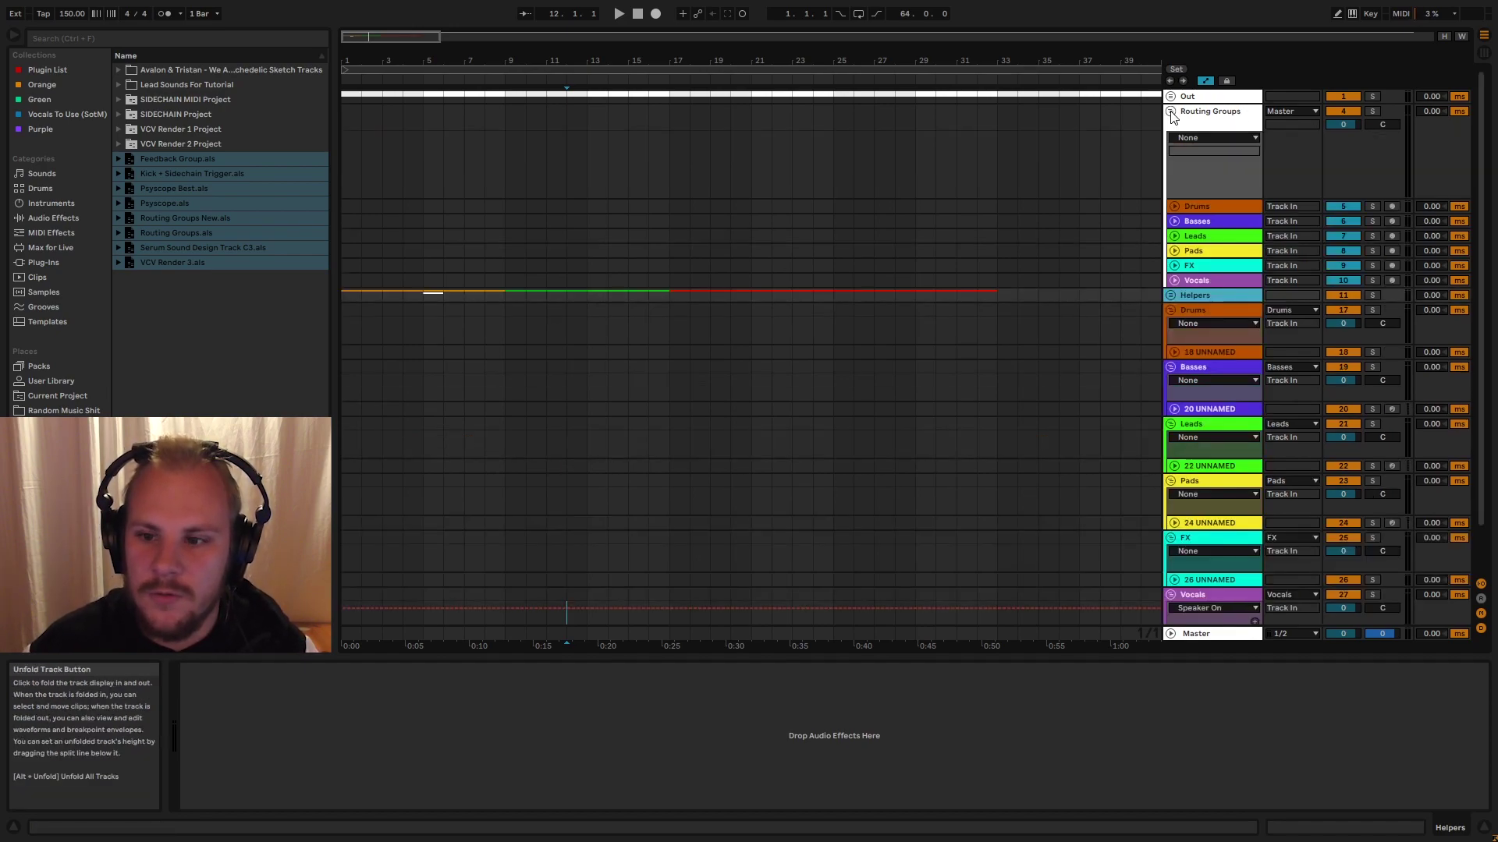
{"action": "left_click", "coordinate": [1223, 207]}
{"action": "left_click", "coordinate": [1220, 222]}
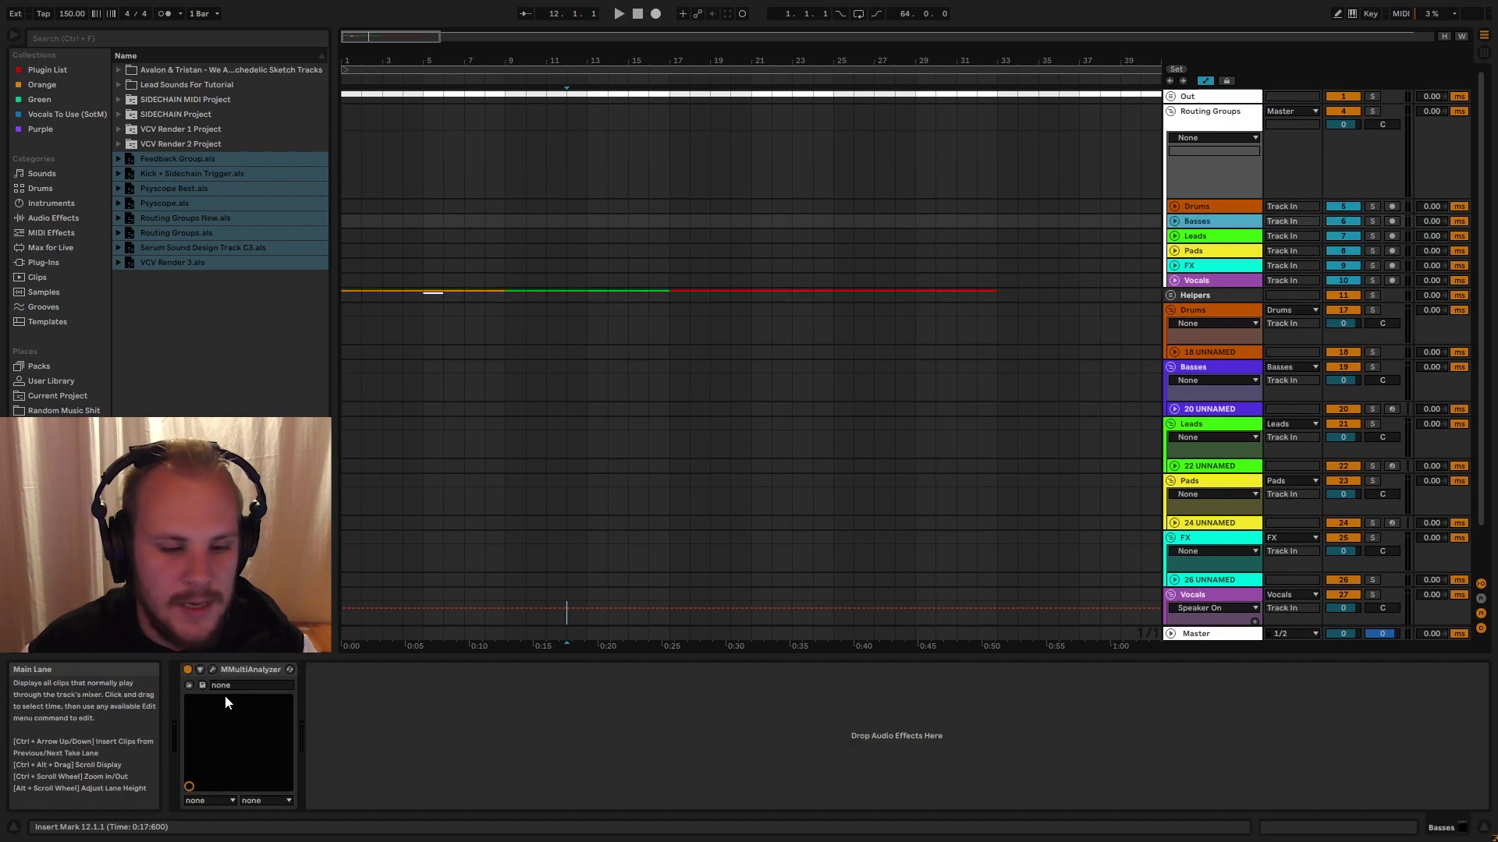
- Open MMultiAnalyzer on the Drums routing track and limit its displayed tracks to Drums and Bass
{"action": "left_click", "coordinate": [1196, 206]}
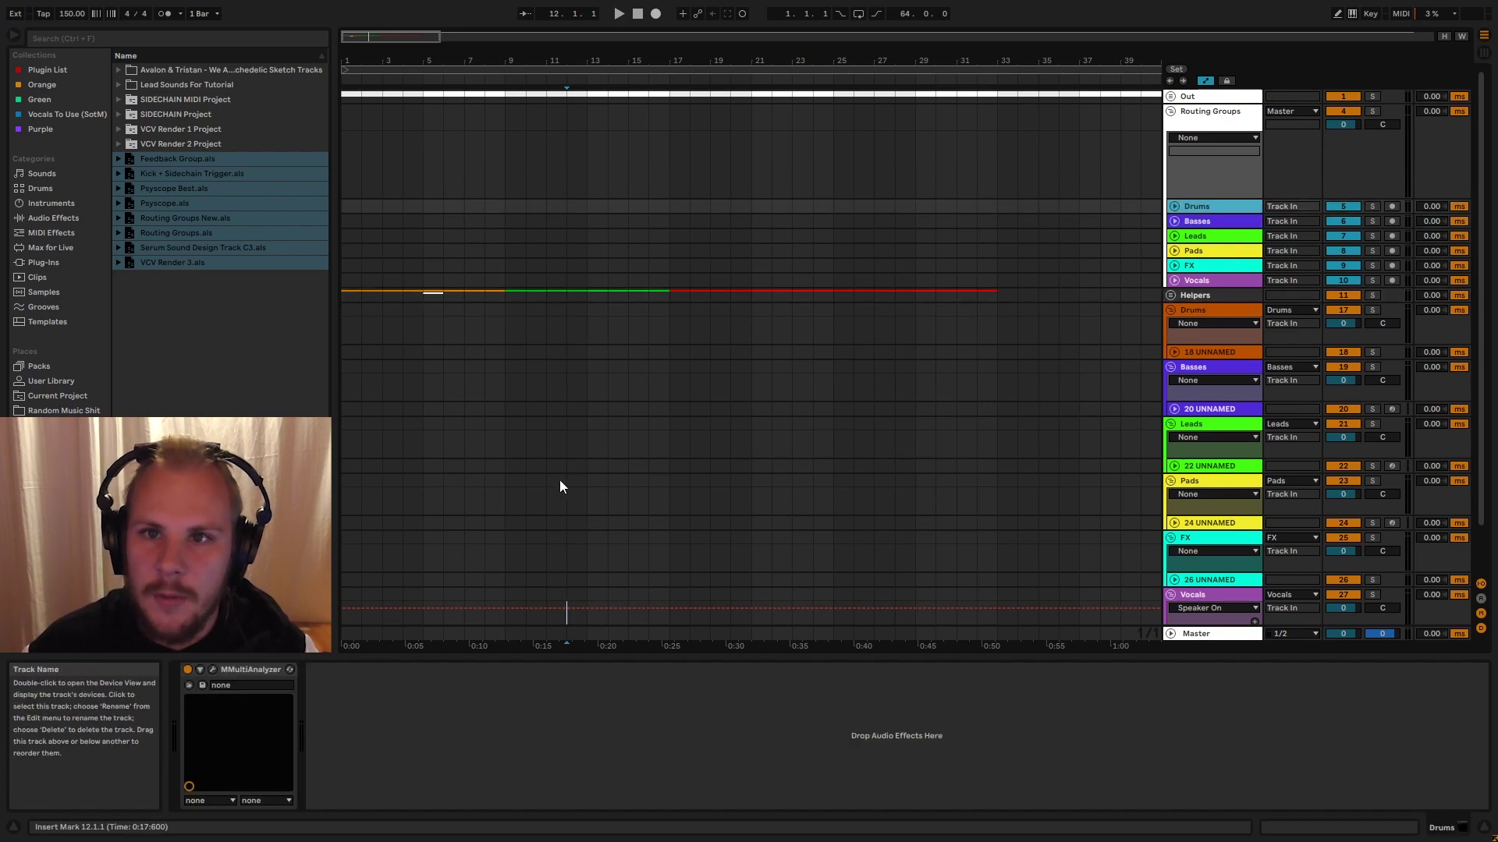
{"action": "left_click", "coordinate": [213, 669]}
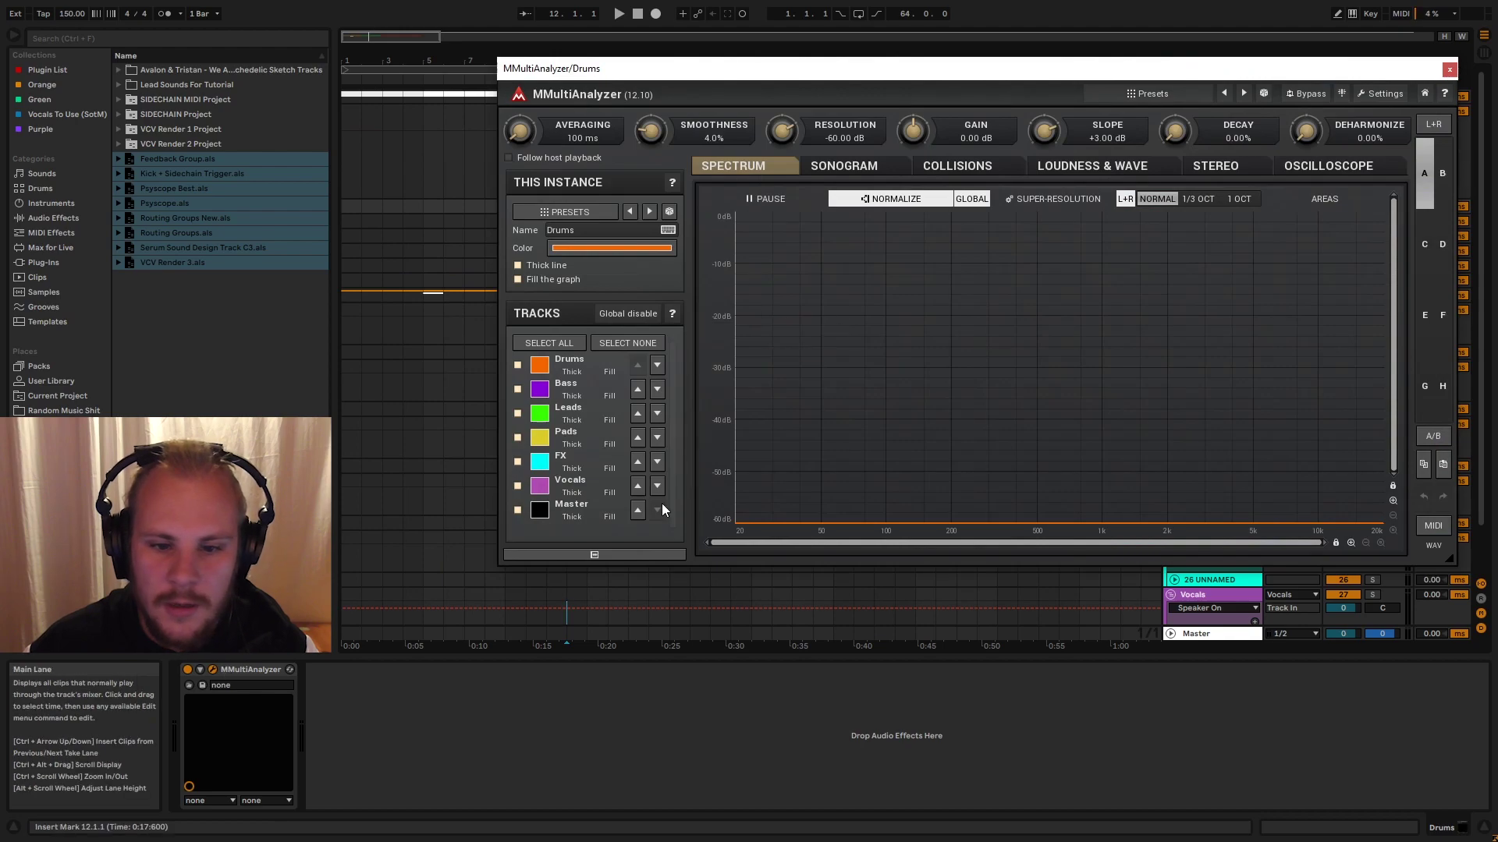
{"action": "left_click", "coordinate": [517, 413]}
{"action": "left_click", "coordinate": [517, 437]}
{"action": "left_click", "coordinate": [517, 461]}
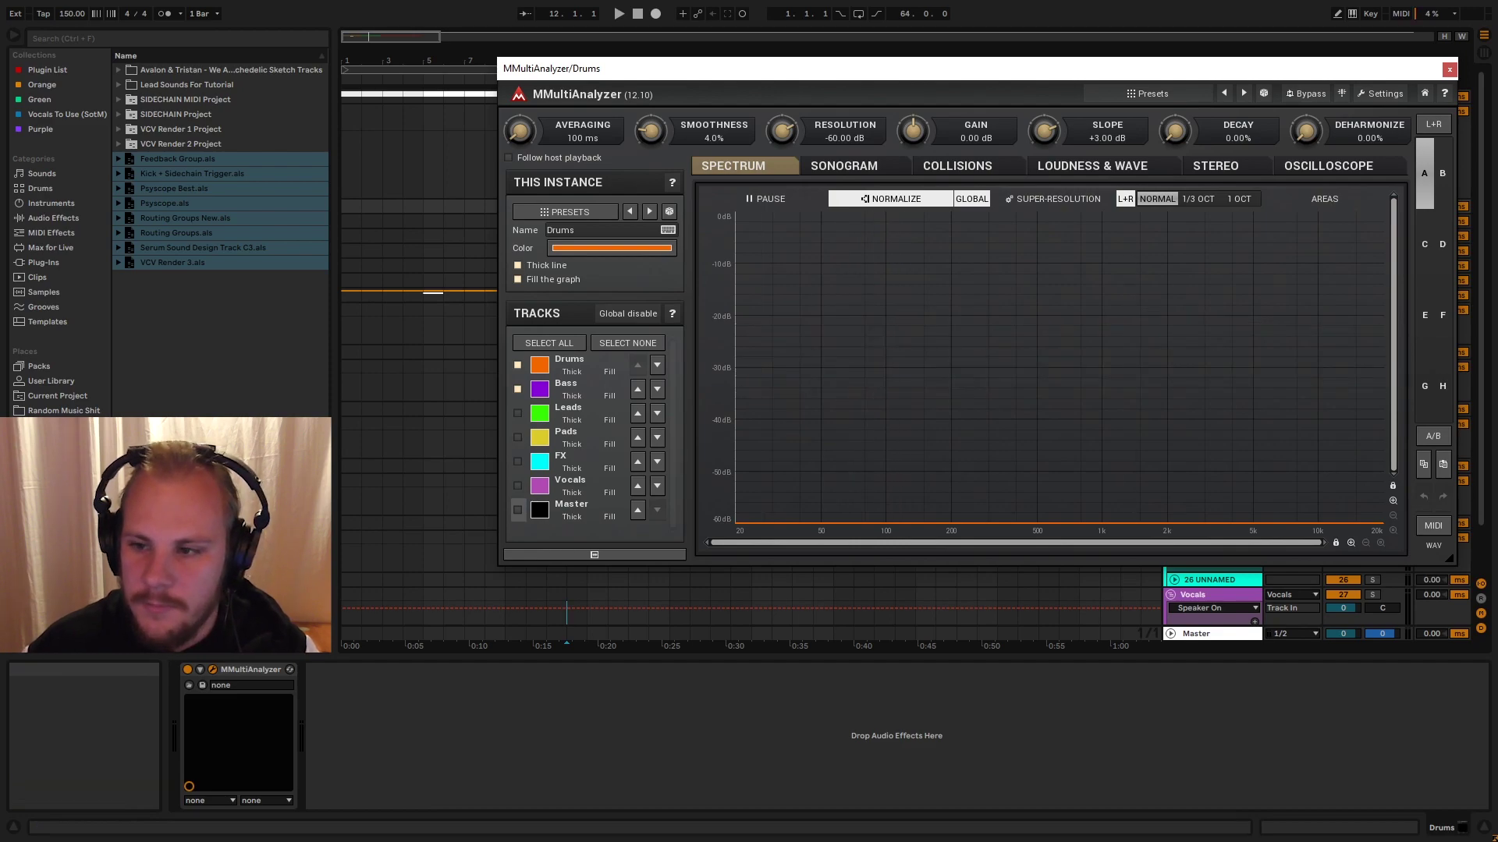
{"action": "left_click_drag", "start_coordinate": [1124, 71], "coordinate": [967, 65]}
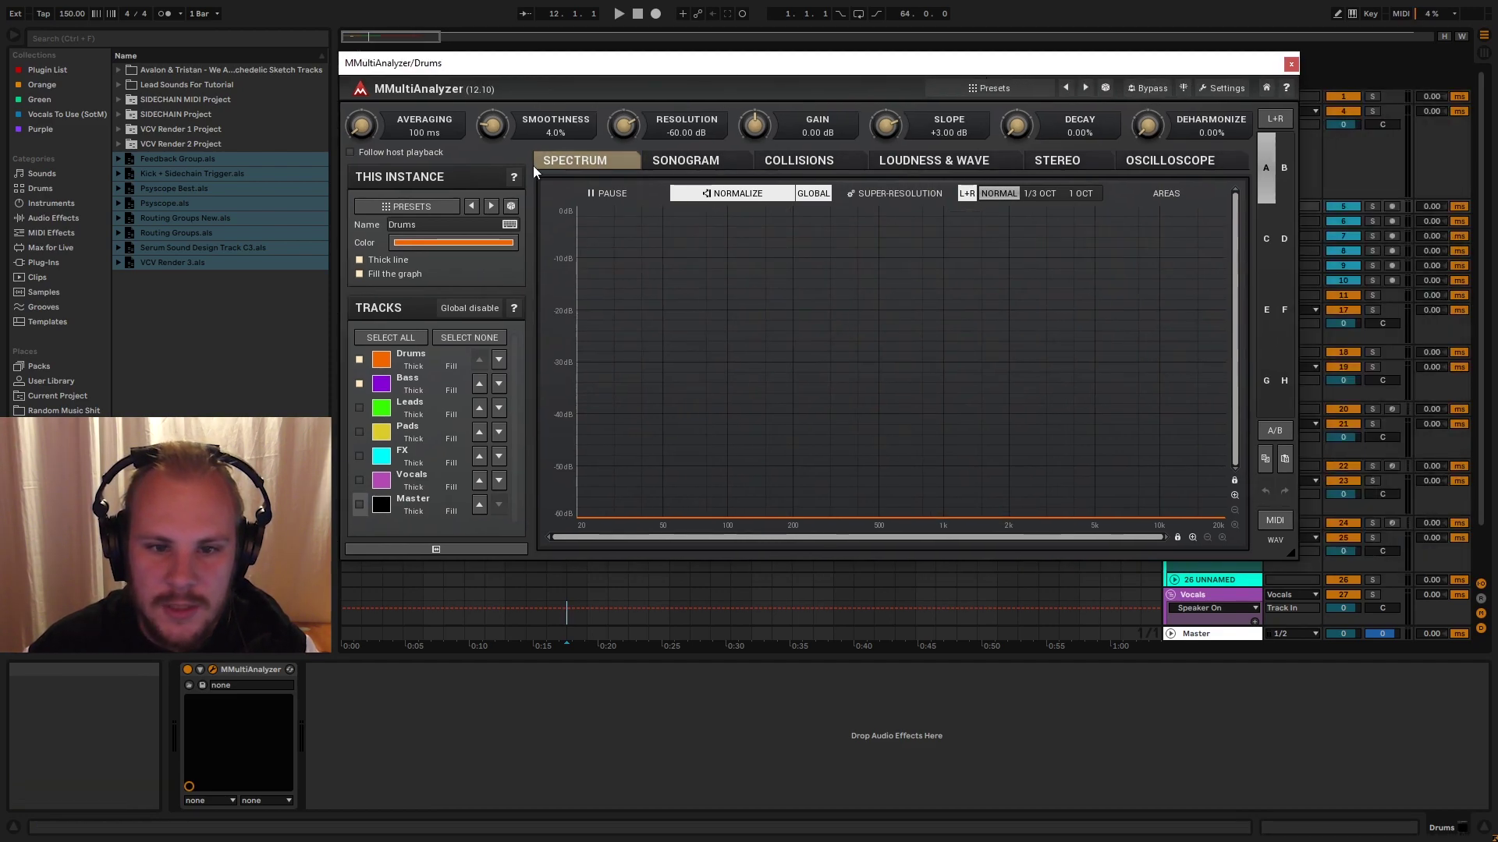
- Review MMultiAnalyzer's Loudness & Wave, Collisions and Stereo views, and close the plugin window
{"action": "left_click", "coordinate": [926, 163]}
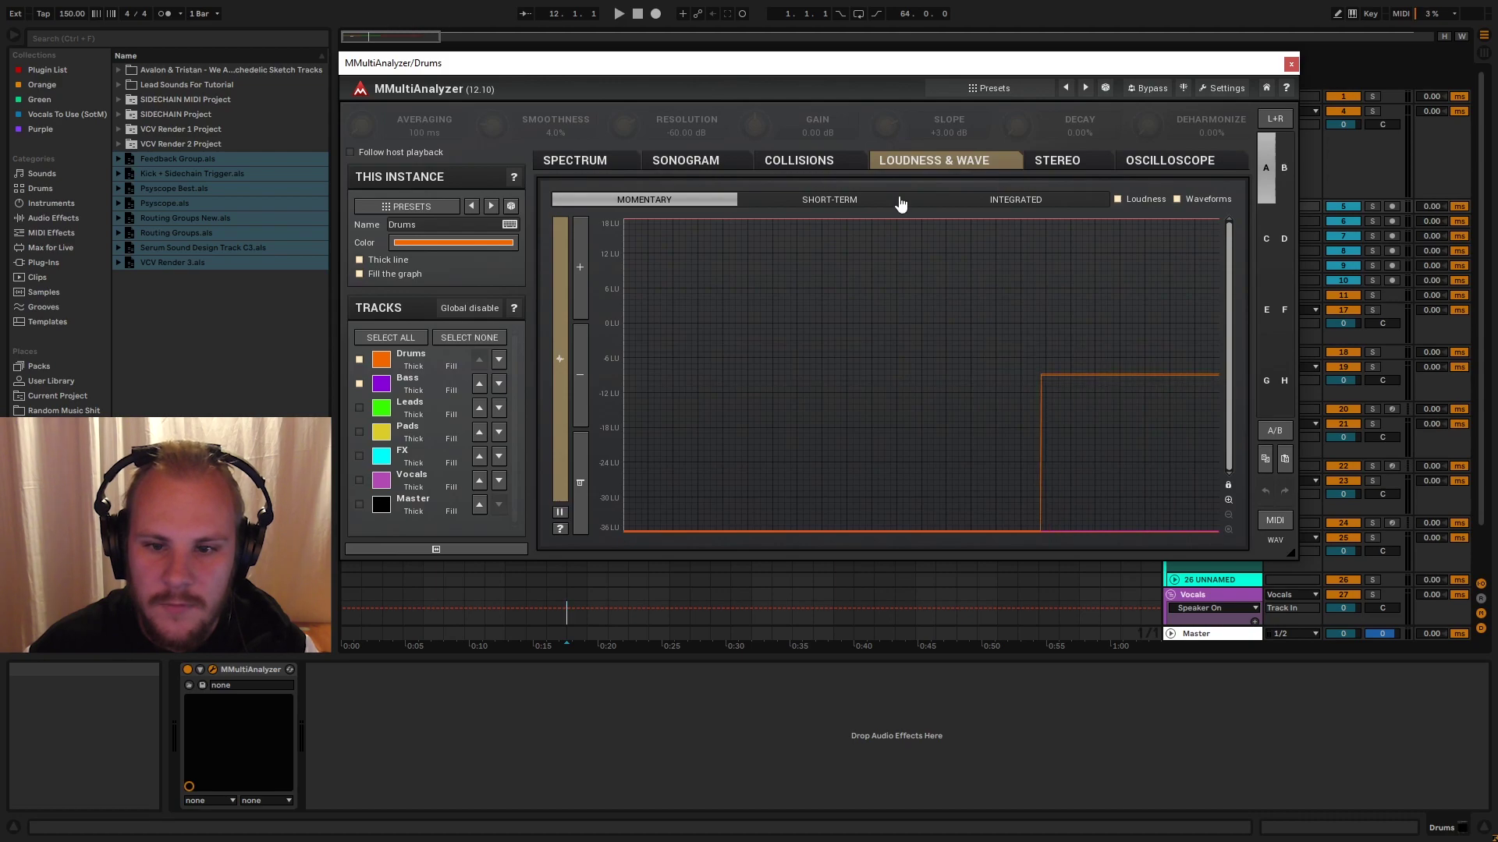
{"action": "left_click", "coordinate": [802, 161]}
{"action": "left_click", "coordinate": [1061, 161]}
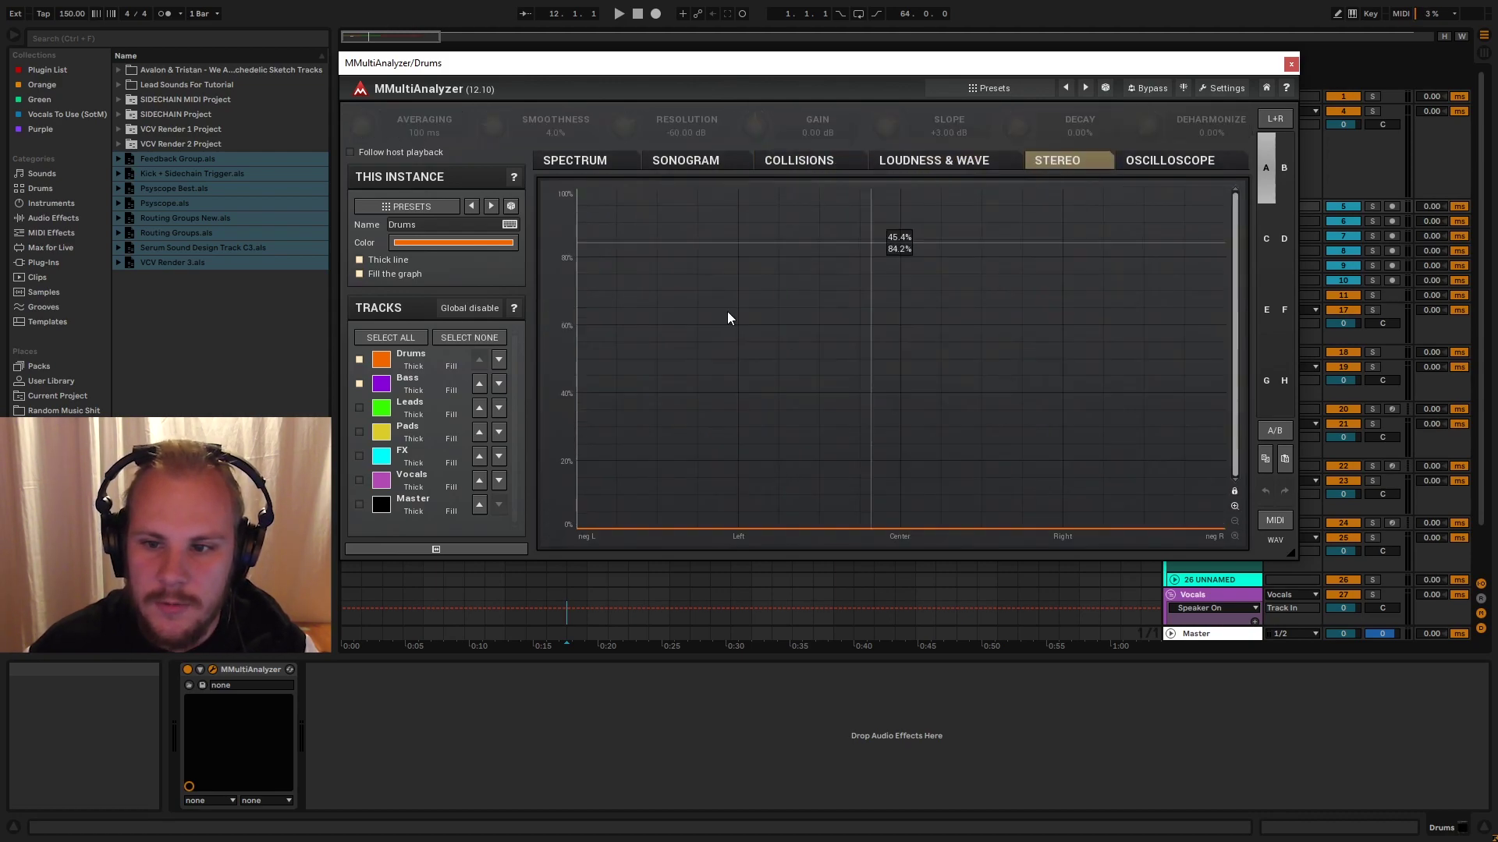
{"action": "left_click", "coordinate": [1291, 63]}
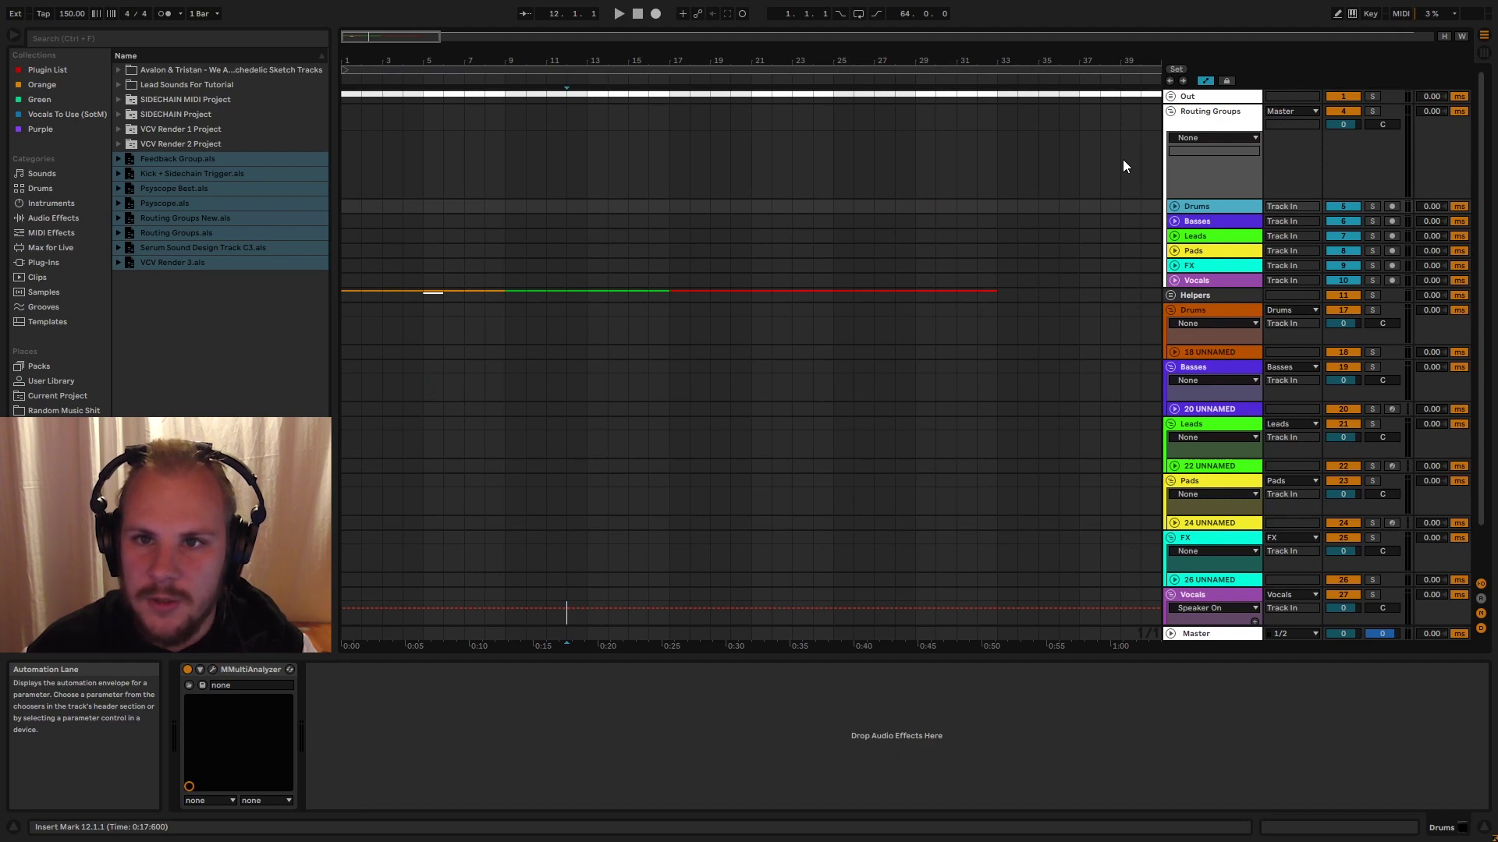
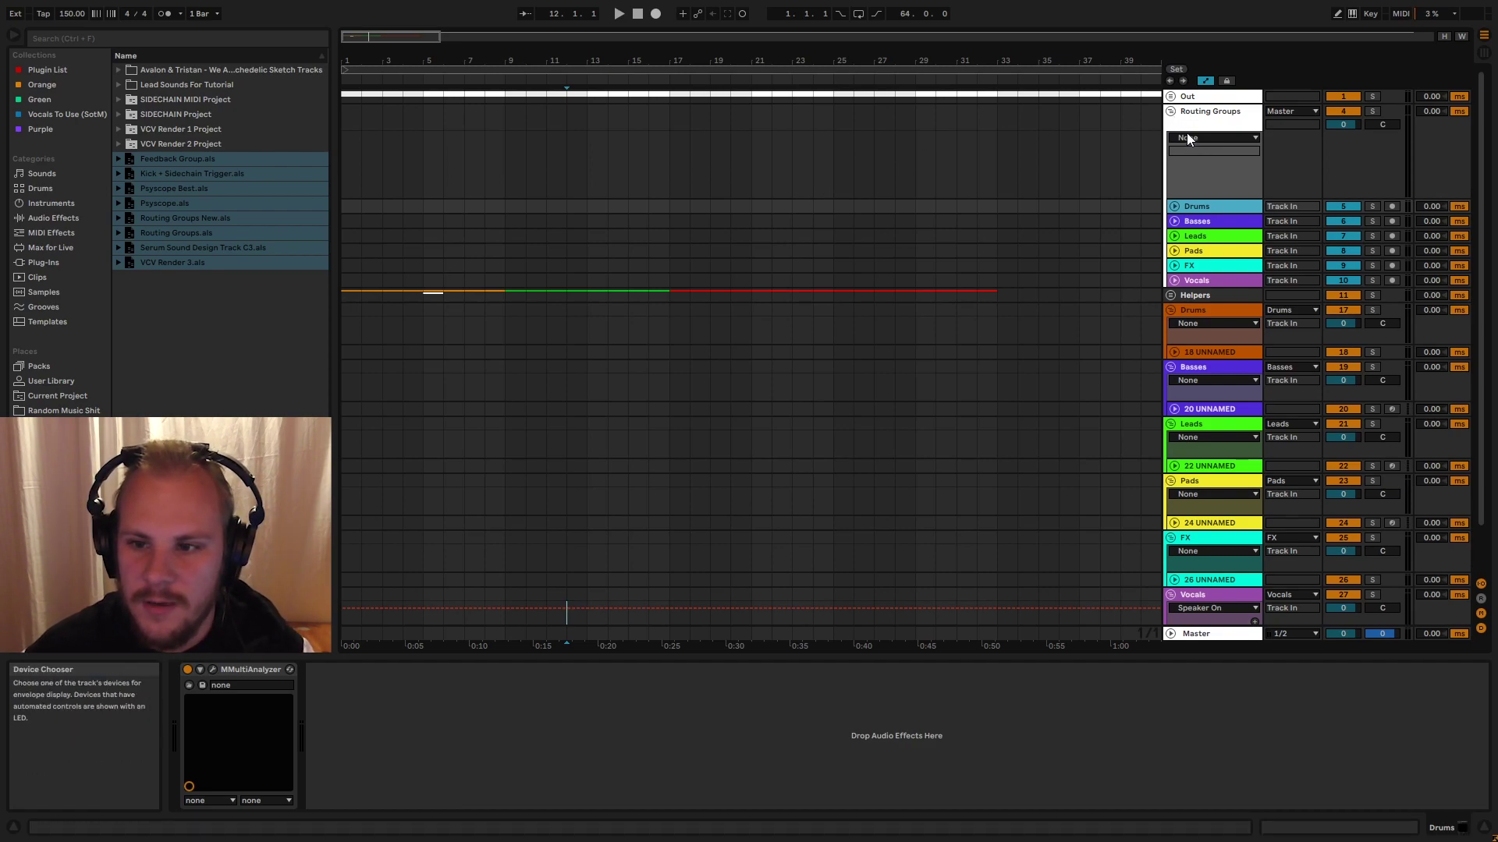
- Fold Routing Groups and check the MONITOR track's device chain inside Helpers, leaving Helpers folded
{"action": "left_click", "coordinate": [1170, 111]}
{"action": "left_click", "coordinate": [1172, 140]}
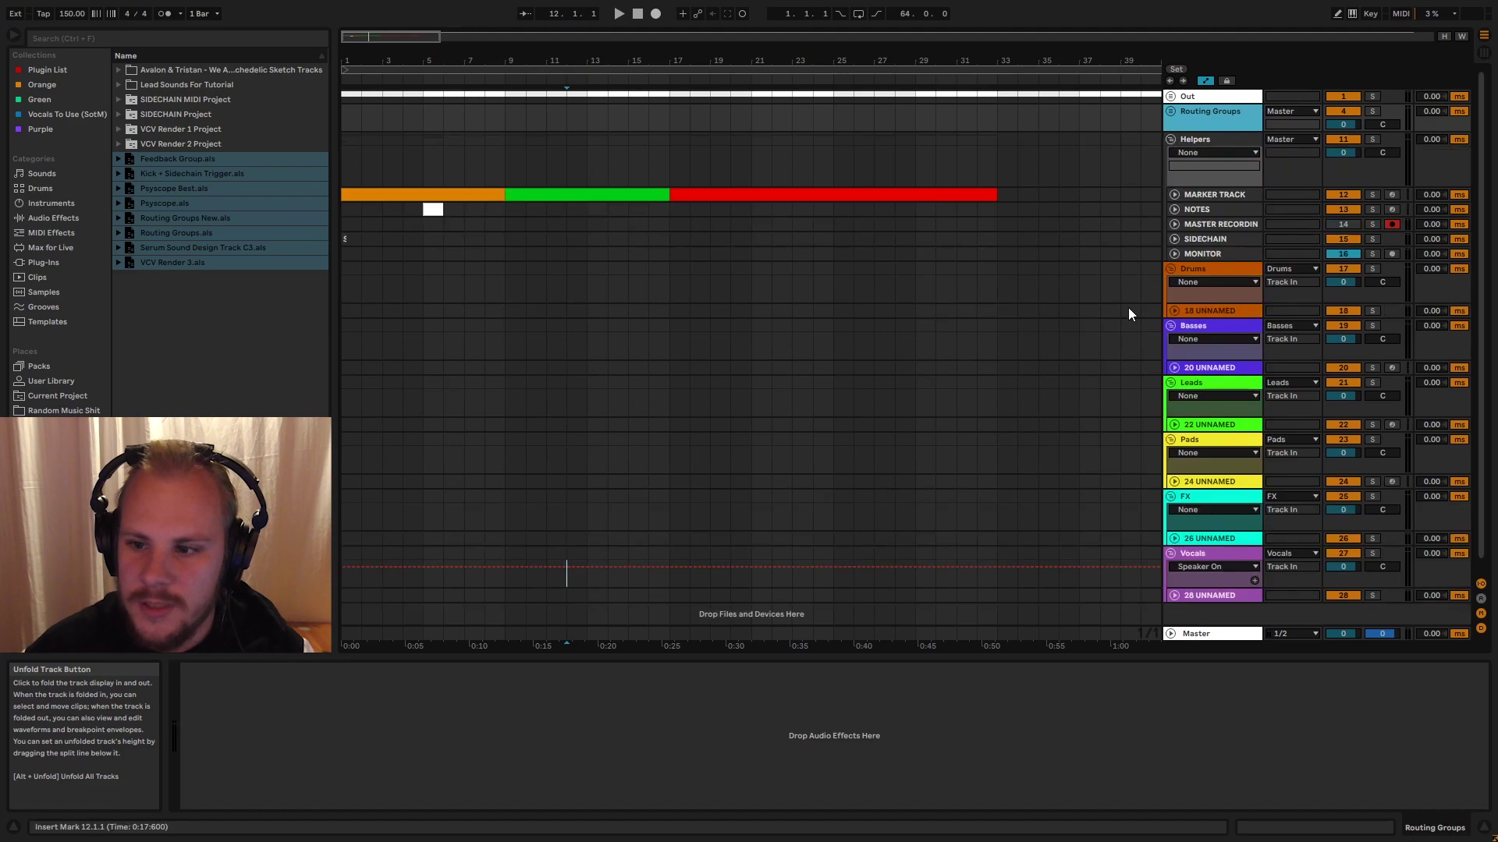
{"action": "left_click", "coordinate": [1187, 254]}
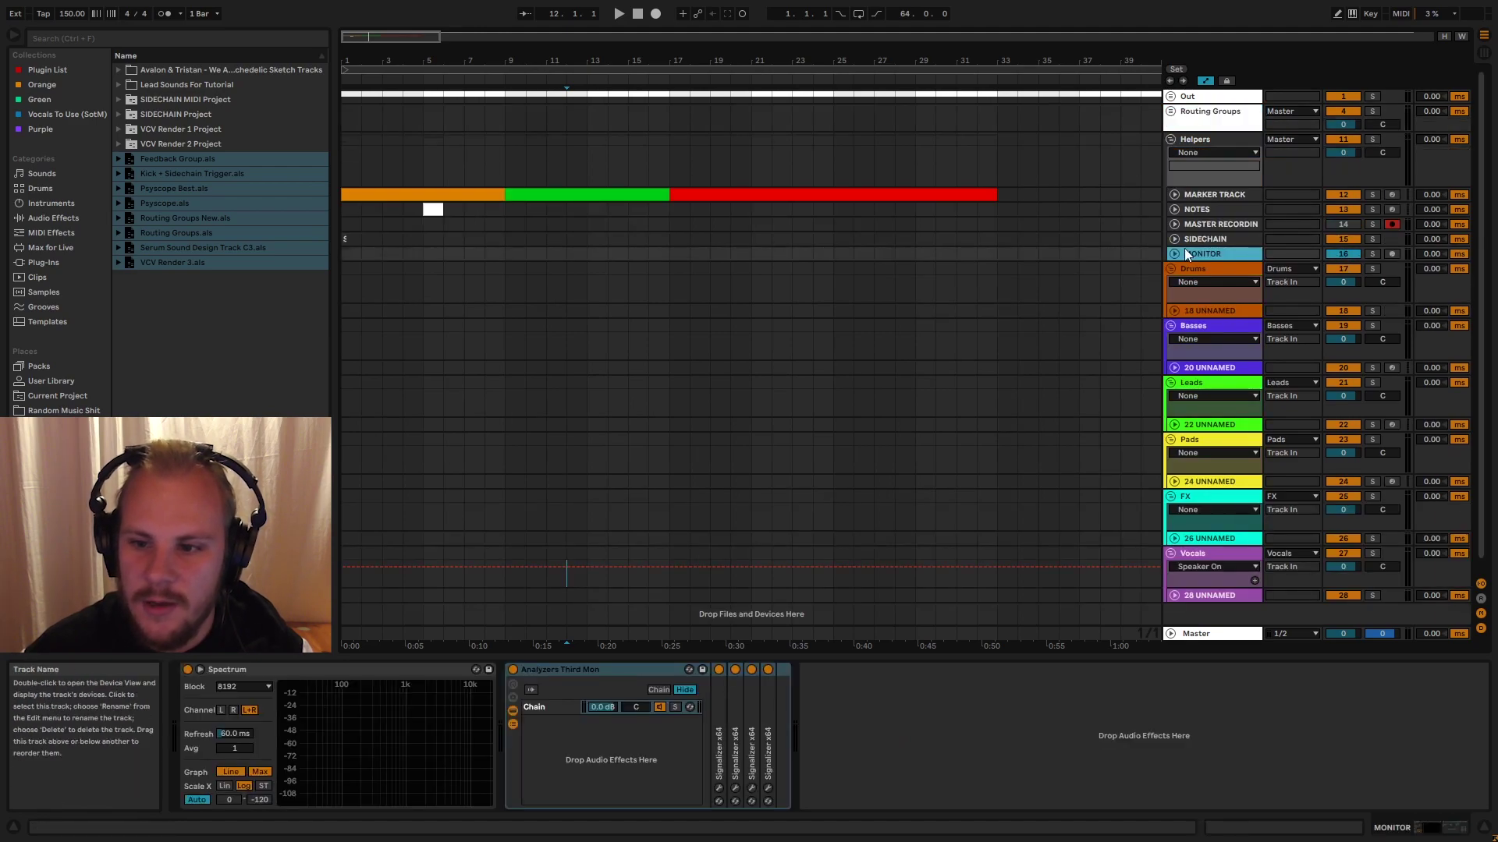
{"action": "left_click", "coordinate": [1170, 139]}
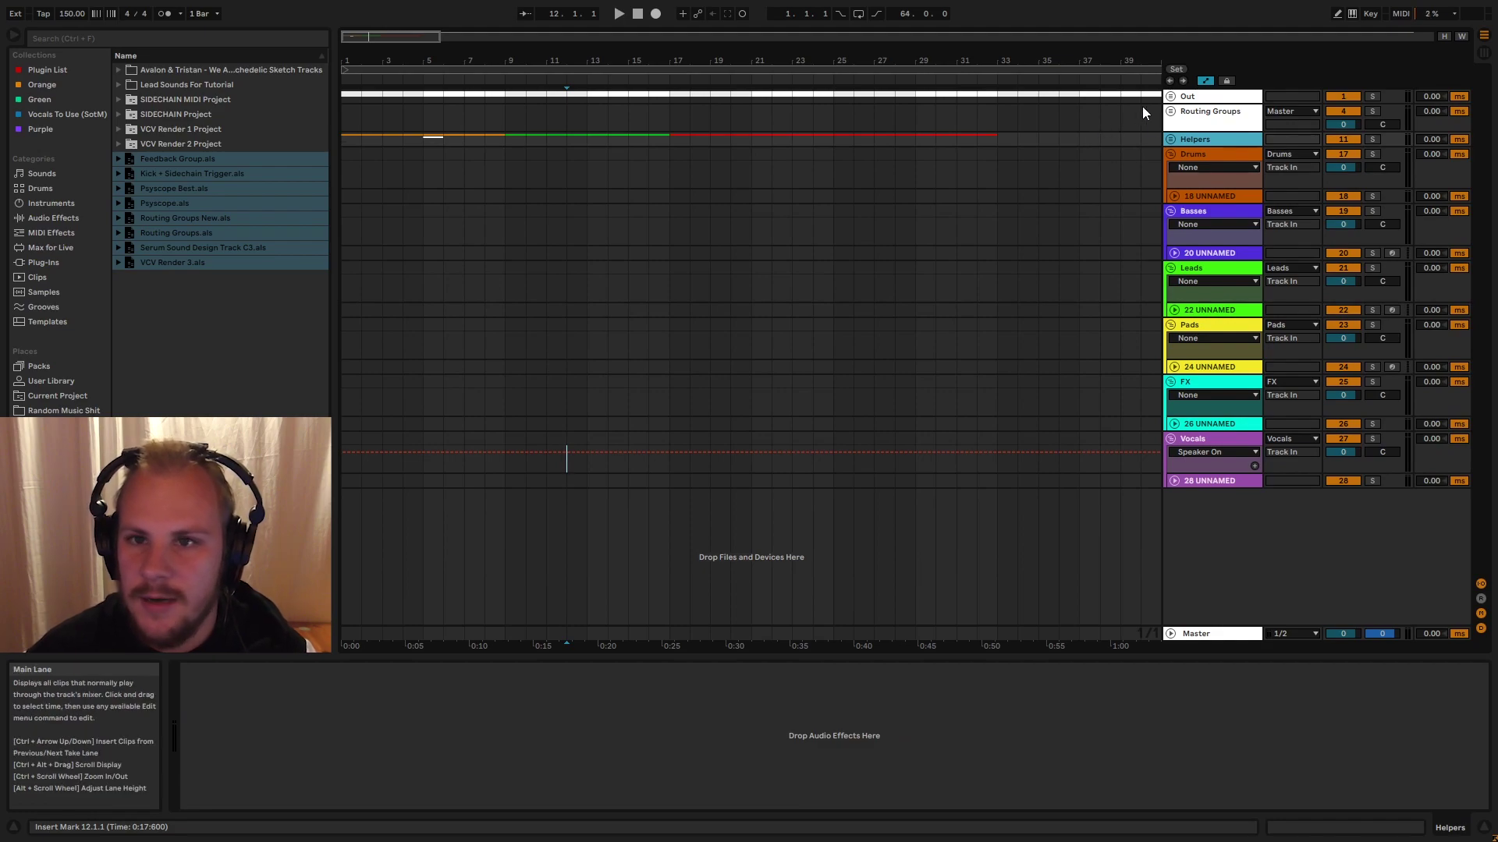
- Inspect the Drums group and the input and output routing of track 28 UNNAMED in the Vocals group
{"action": "left_click", "coordinate": [1197, 153]}
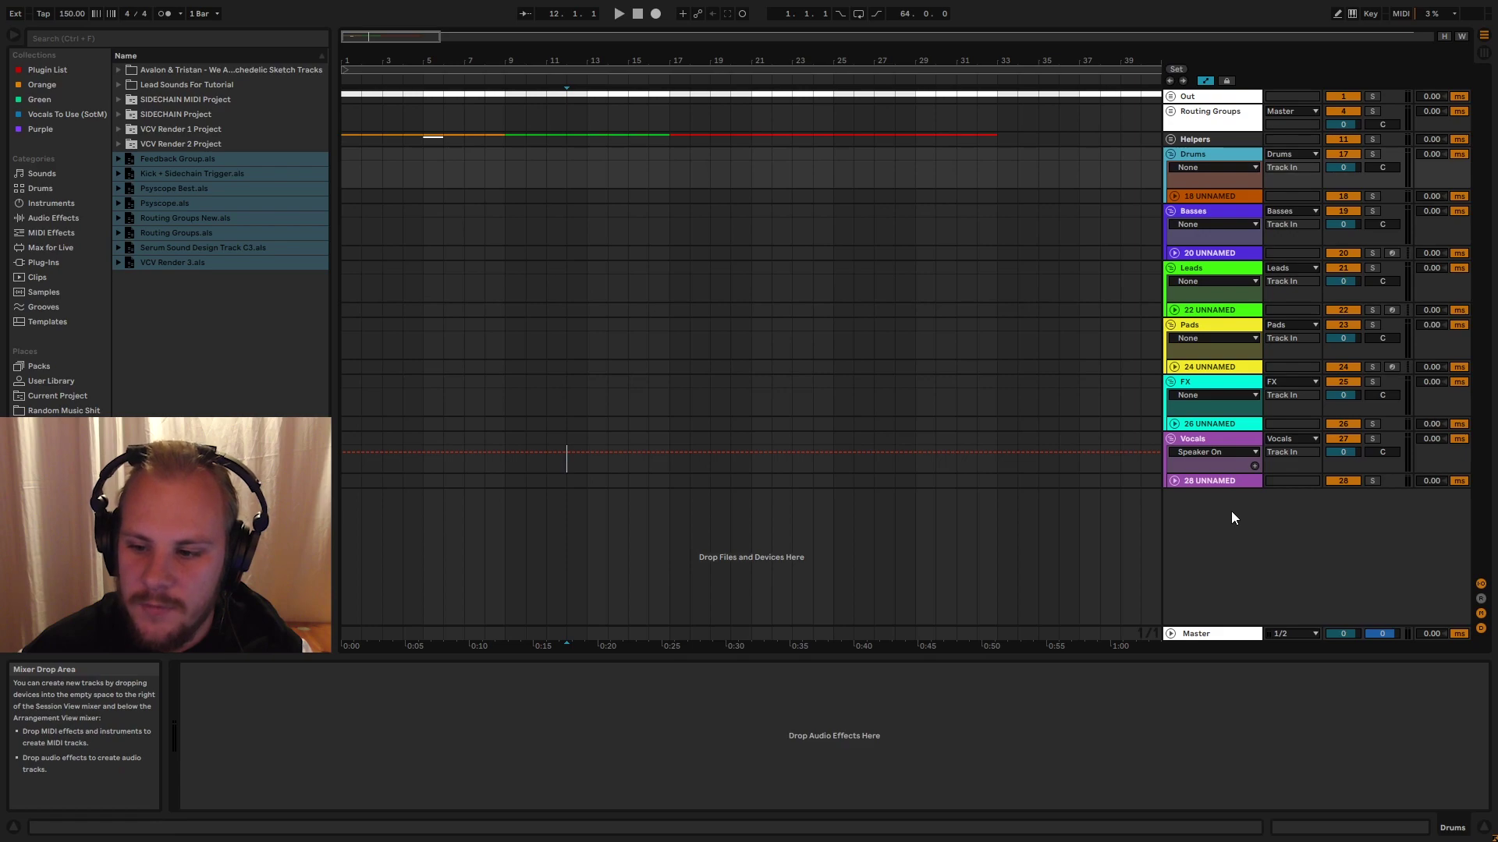
{"action": "left_click", "coordinate": [1210, 481]}
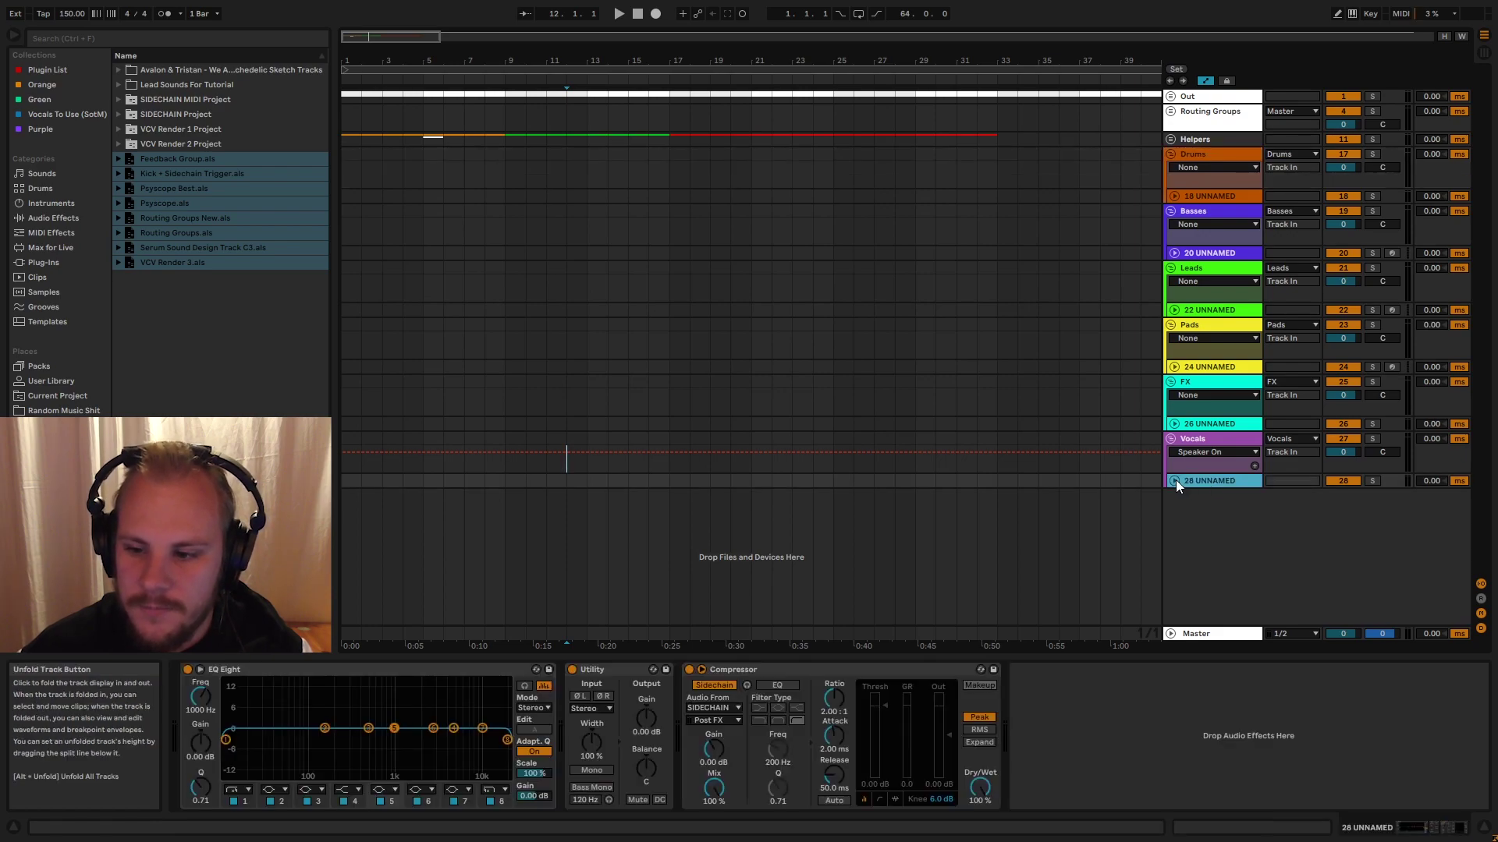
{"action": "left_click", "coordinate": [1174, 480]}
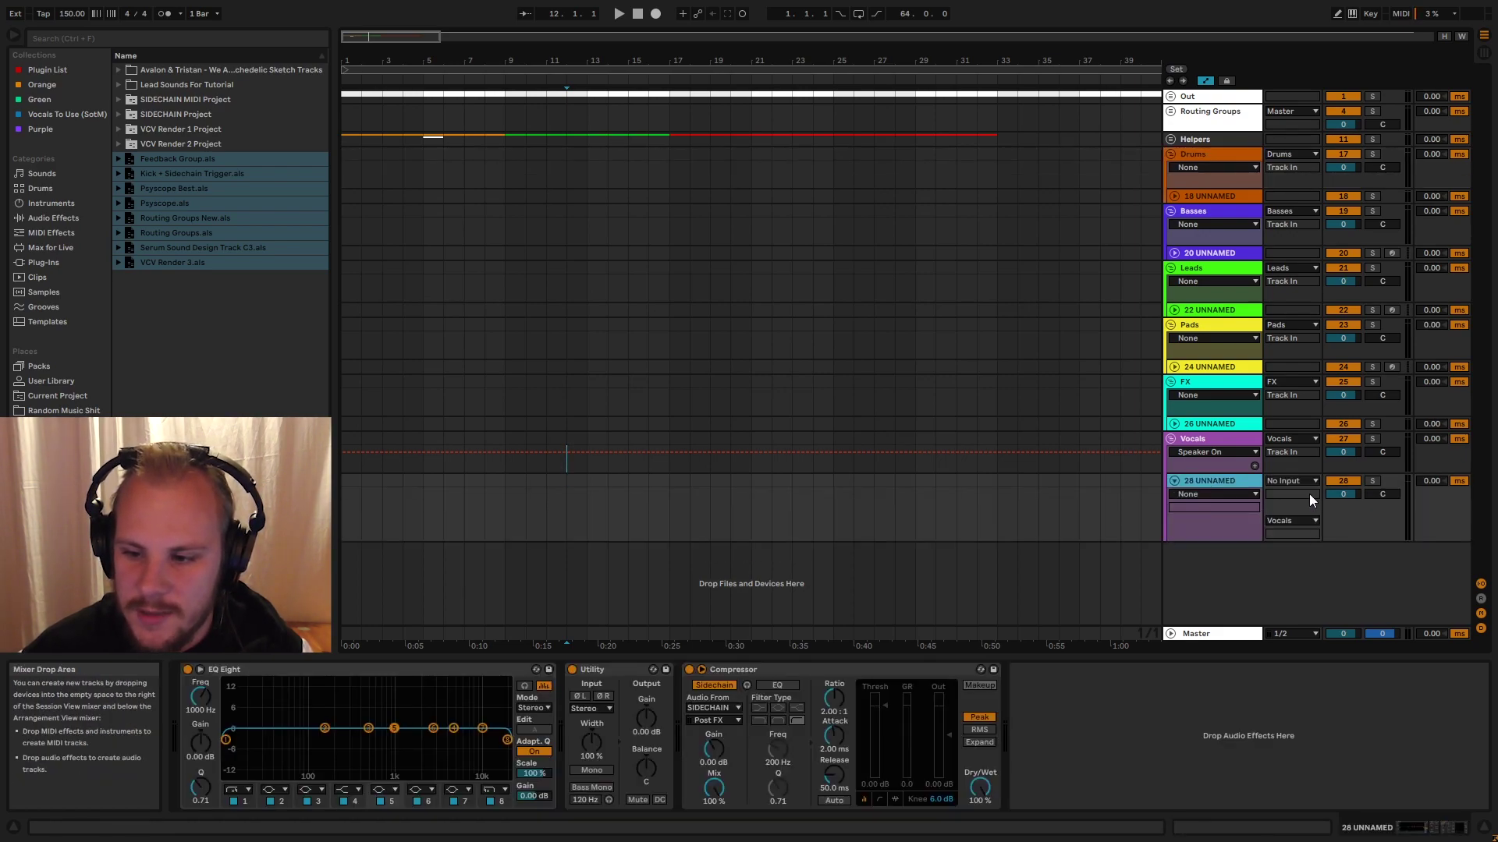
{"action": "left_click", "coordinate": [1175, 480]}
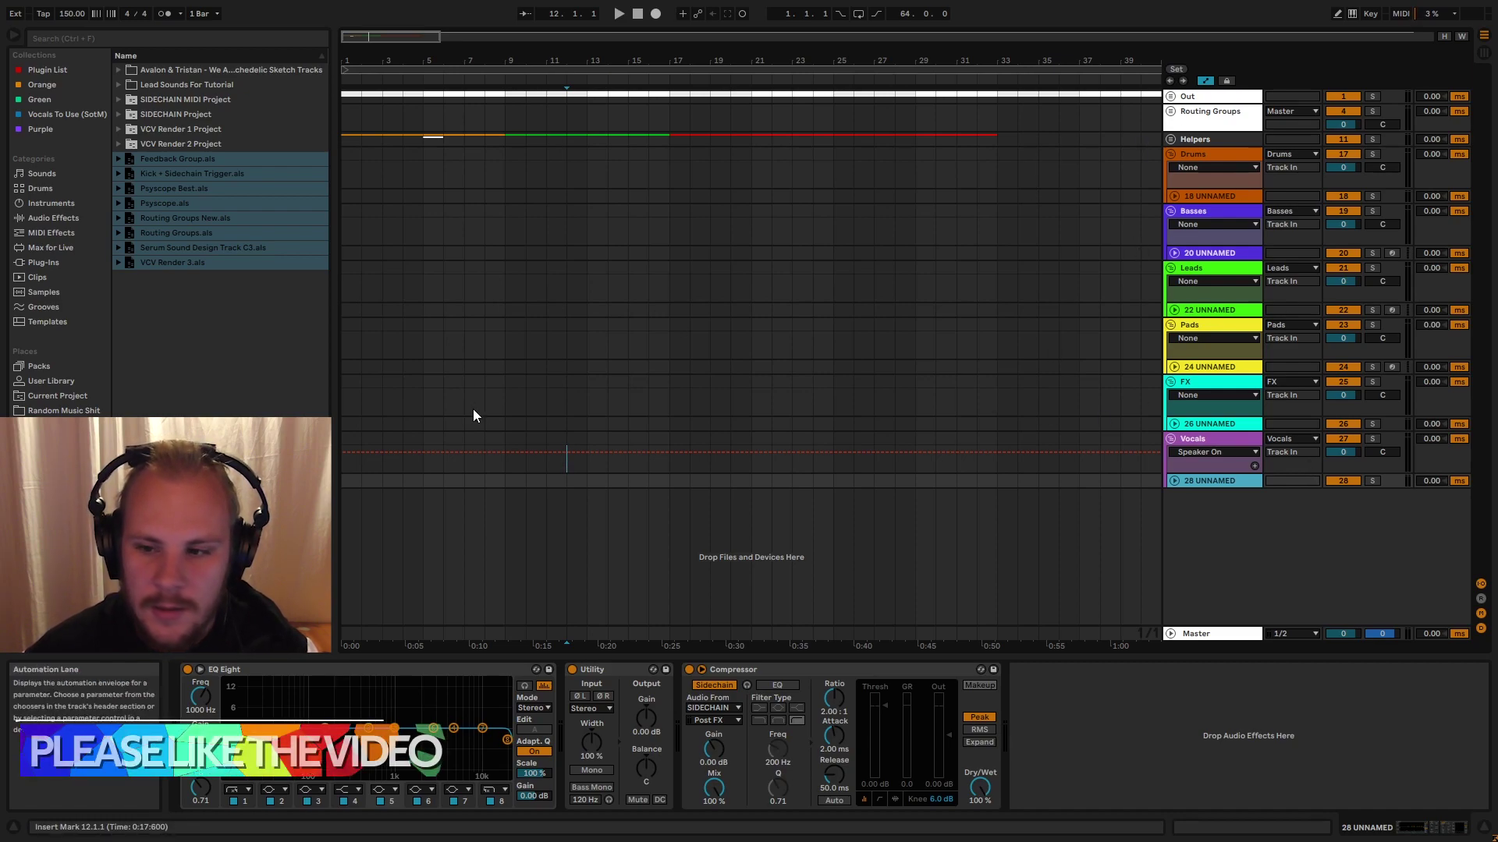
- Go through the EQ Eight, Utility and Compressor devices on the 28 UNNAMED track
{"action": "left_click", "coordinate": [429, 668]}
{"action": "left_click", "coordinate": [608, 672]}
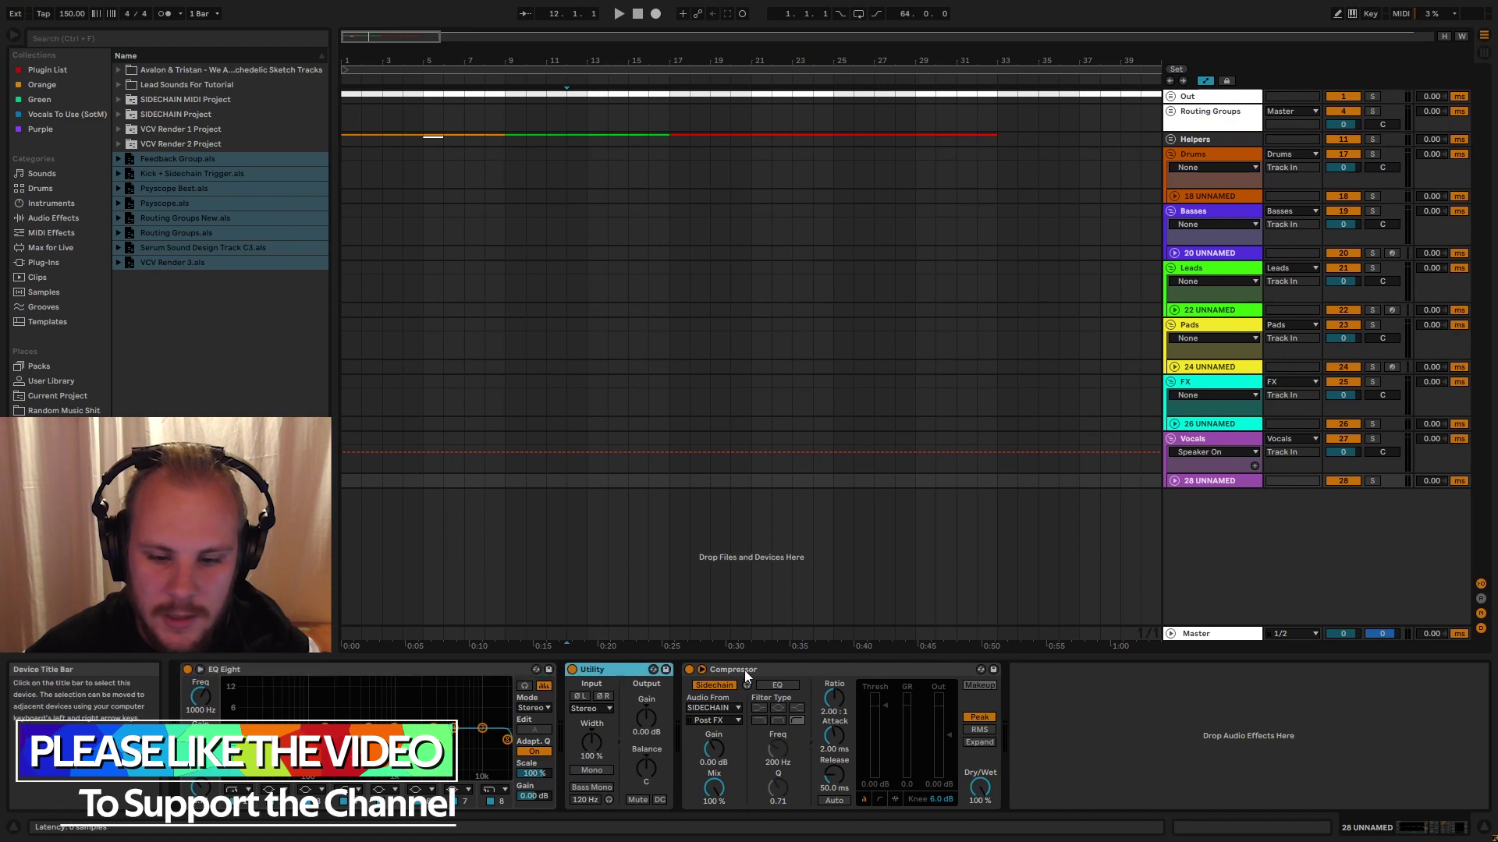
{"action": "left_click", "coordinate": [744, 669]}
{"action": "left_click", "coordinate": [410, 671]}
{"action": "left_click", "coordinate": [606, 669]}
{"action": "left_click", "coordinate": [807, 669]}
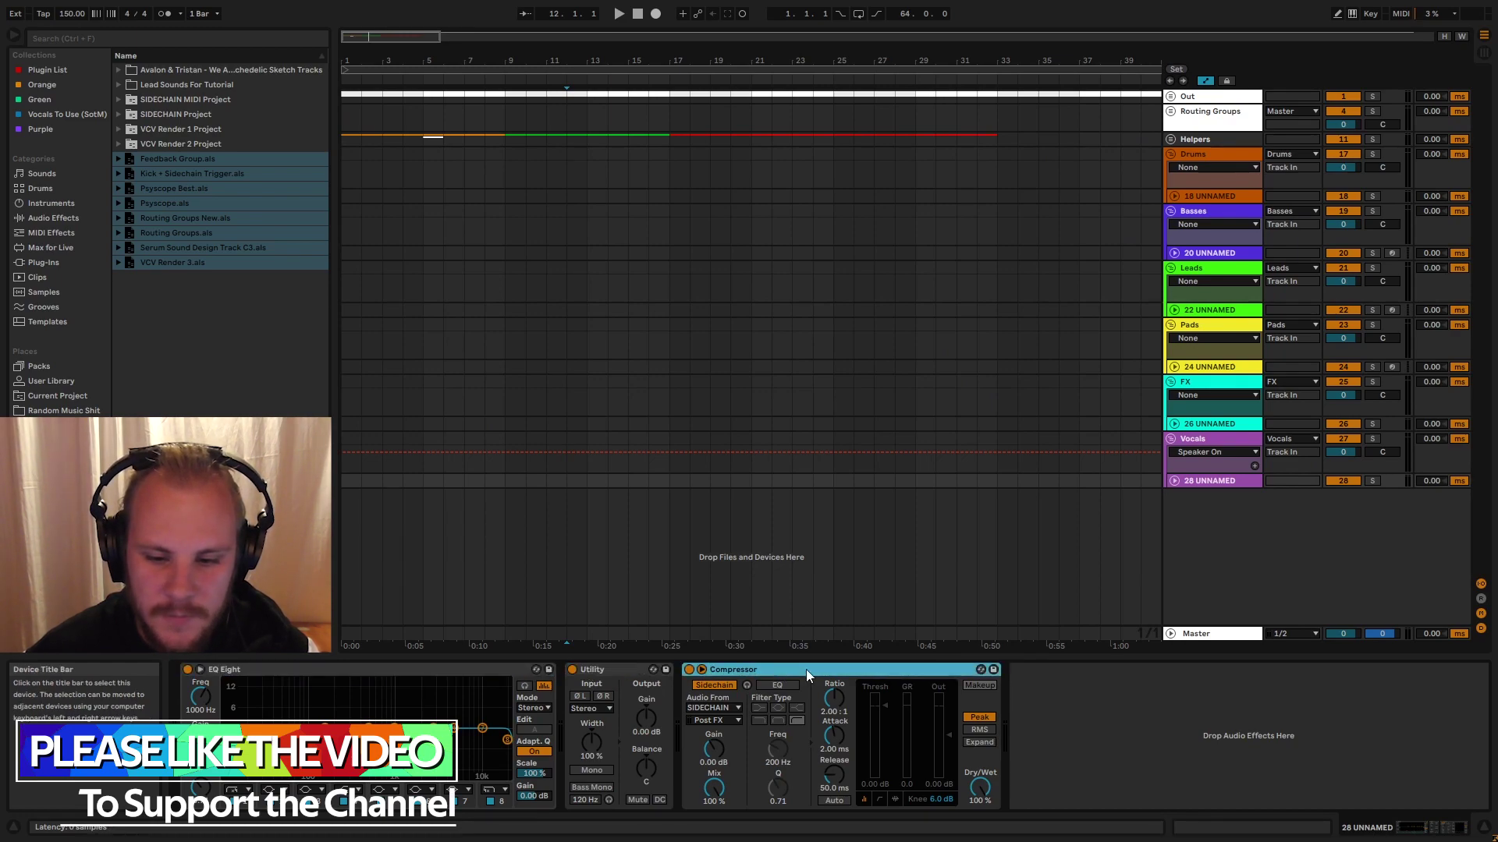
- Insert a temporary audio track below the Vocals group to check its default devices, and delete it
{"action": "right_click", "coordinate": [1227, 524]}
{"action": "left_click", "coordinate": [1261, 531]}
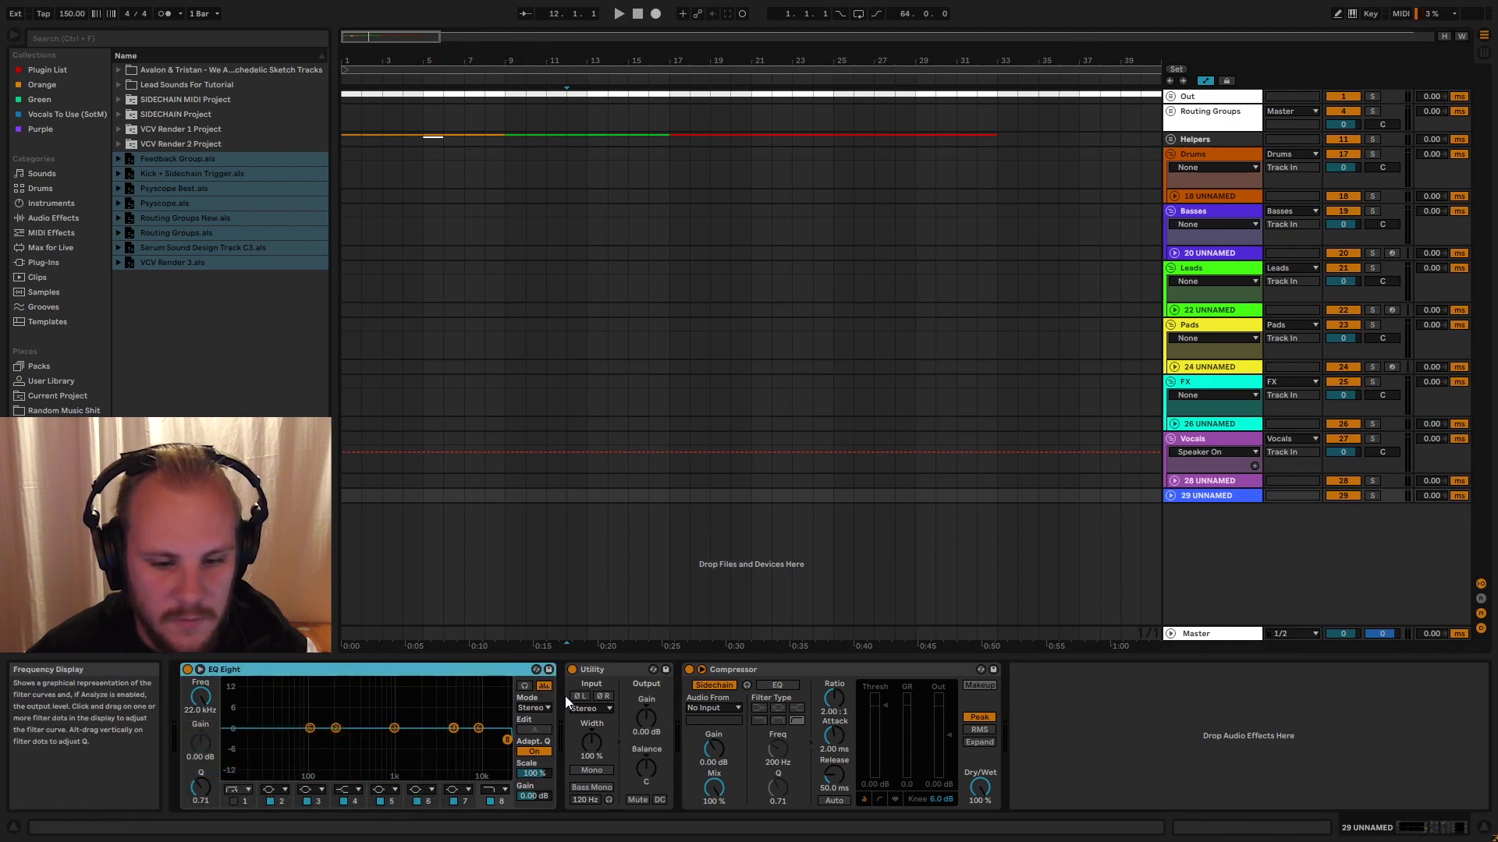
{"action": "left_click", "coordinate": [610, 669]}
{"action": "left_click", "coordinate": [774, 673]}
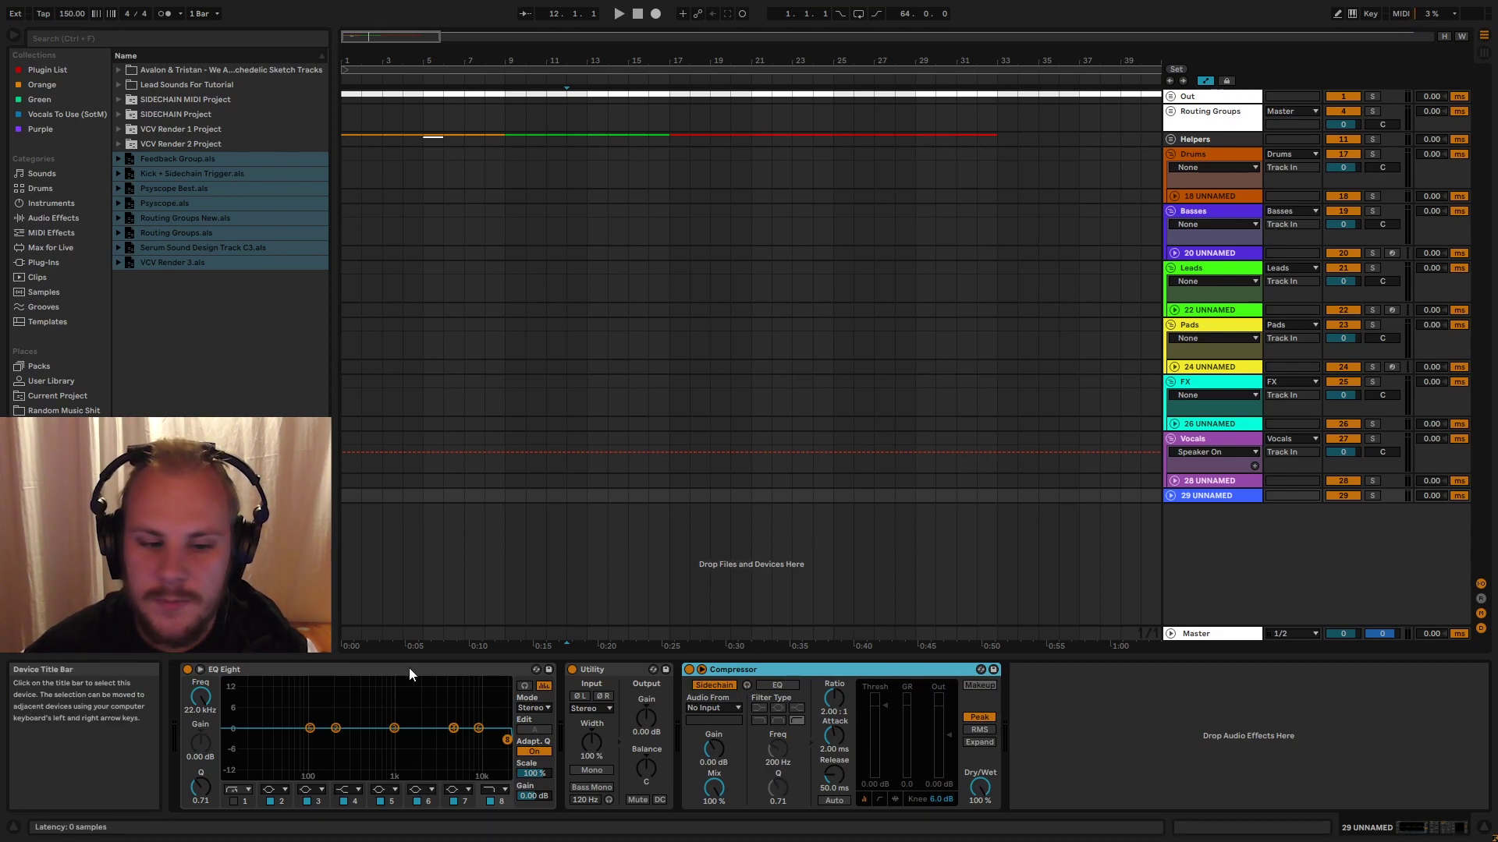
{"action": "left_click", "coordinate": [1191, 498]}
{"action": "key", "text": "Delete"}
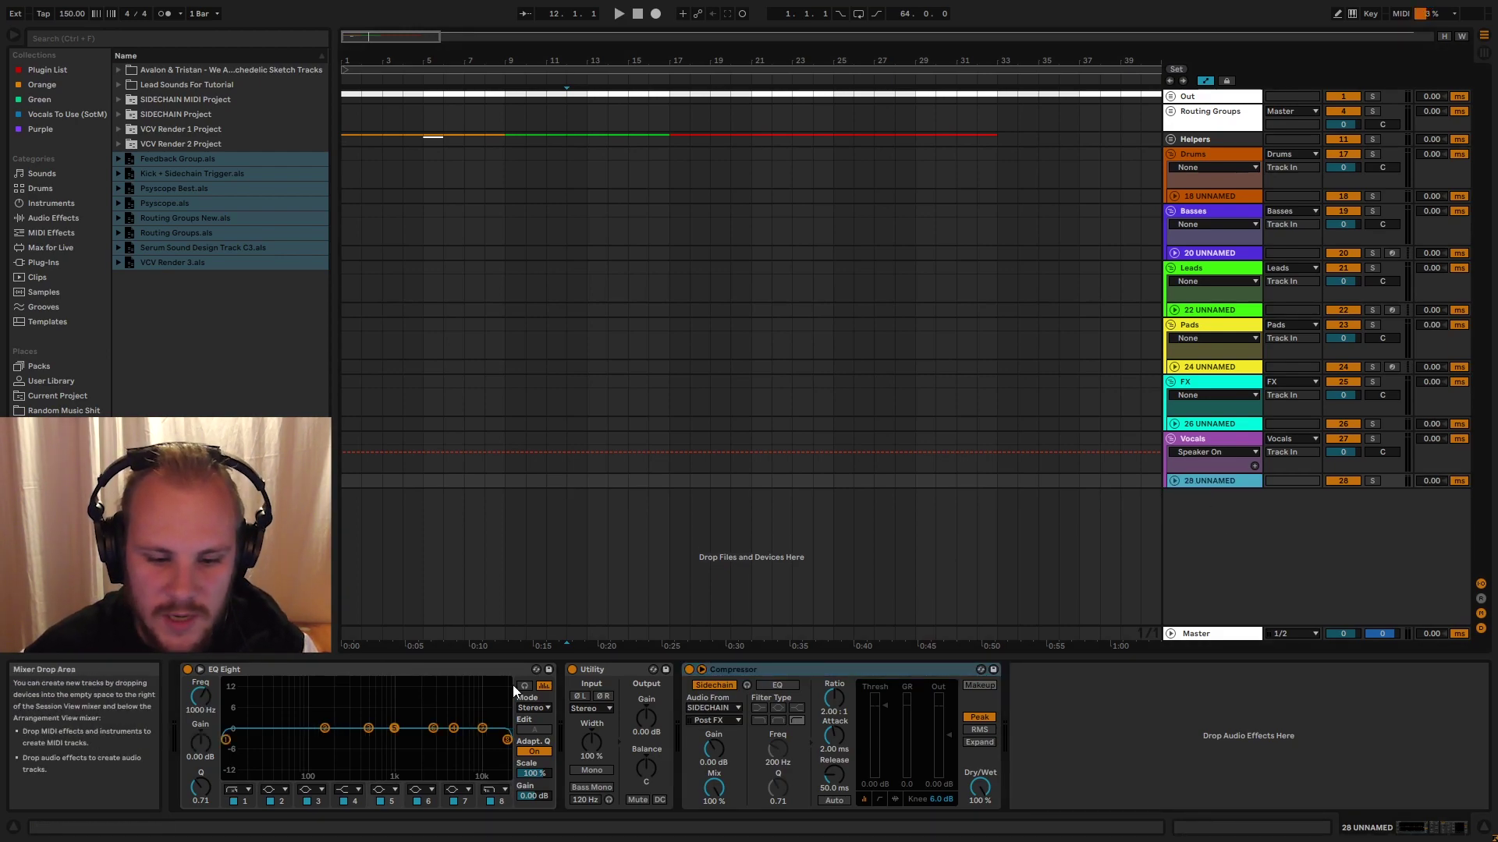
- Point out each default device on track 28 UNNAMED again, from EQ Eight through Utility to Compressor
{"action": "left_click", "coordinate": [345, 672]}
{"action": "left_click", "coordinate": [605, 671]}
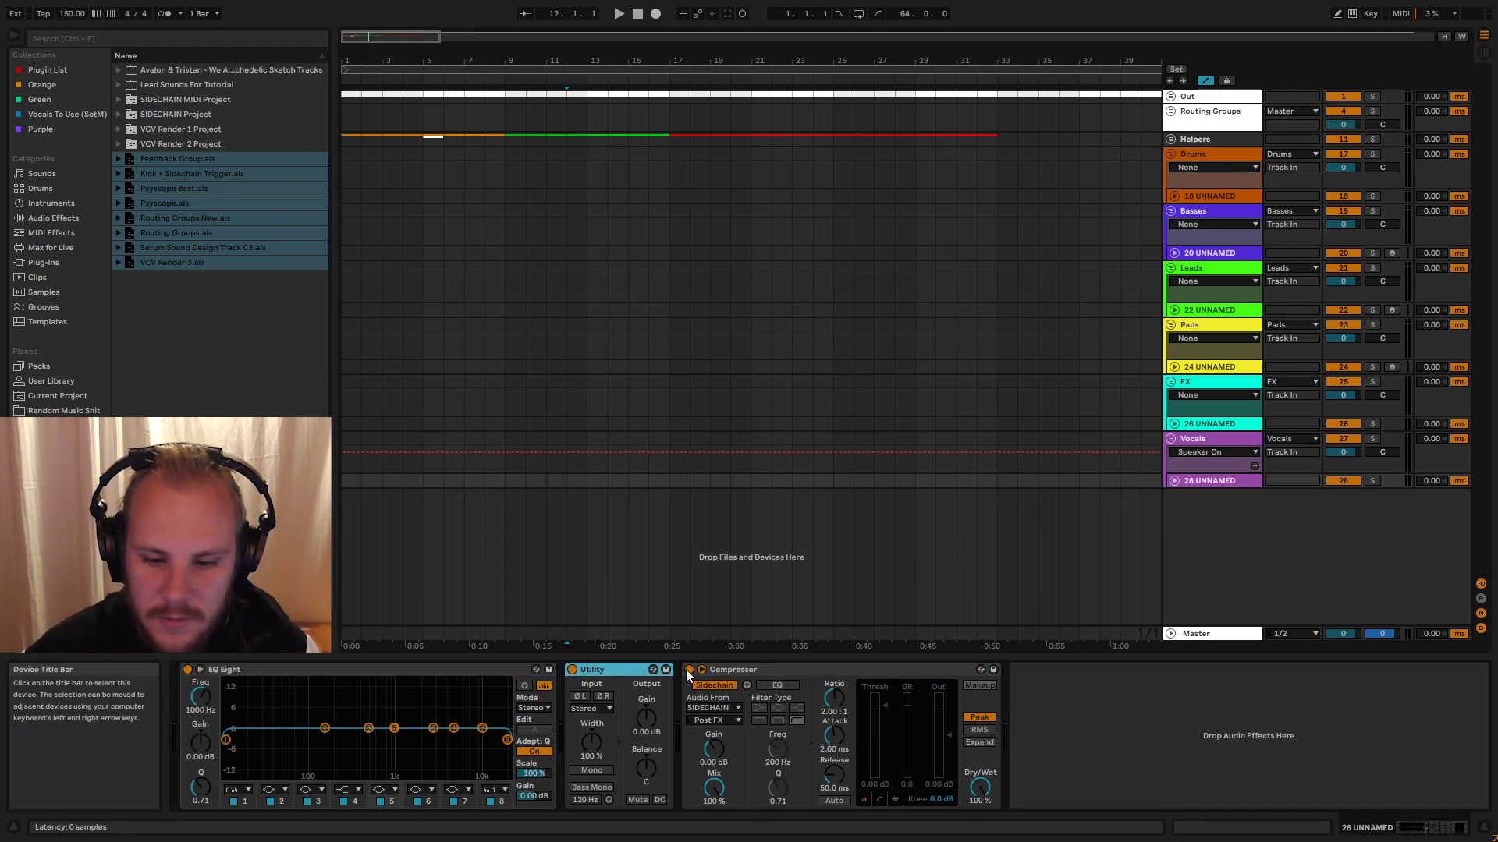
{"action": "left_click", "coordinate": [831, 669]}
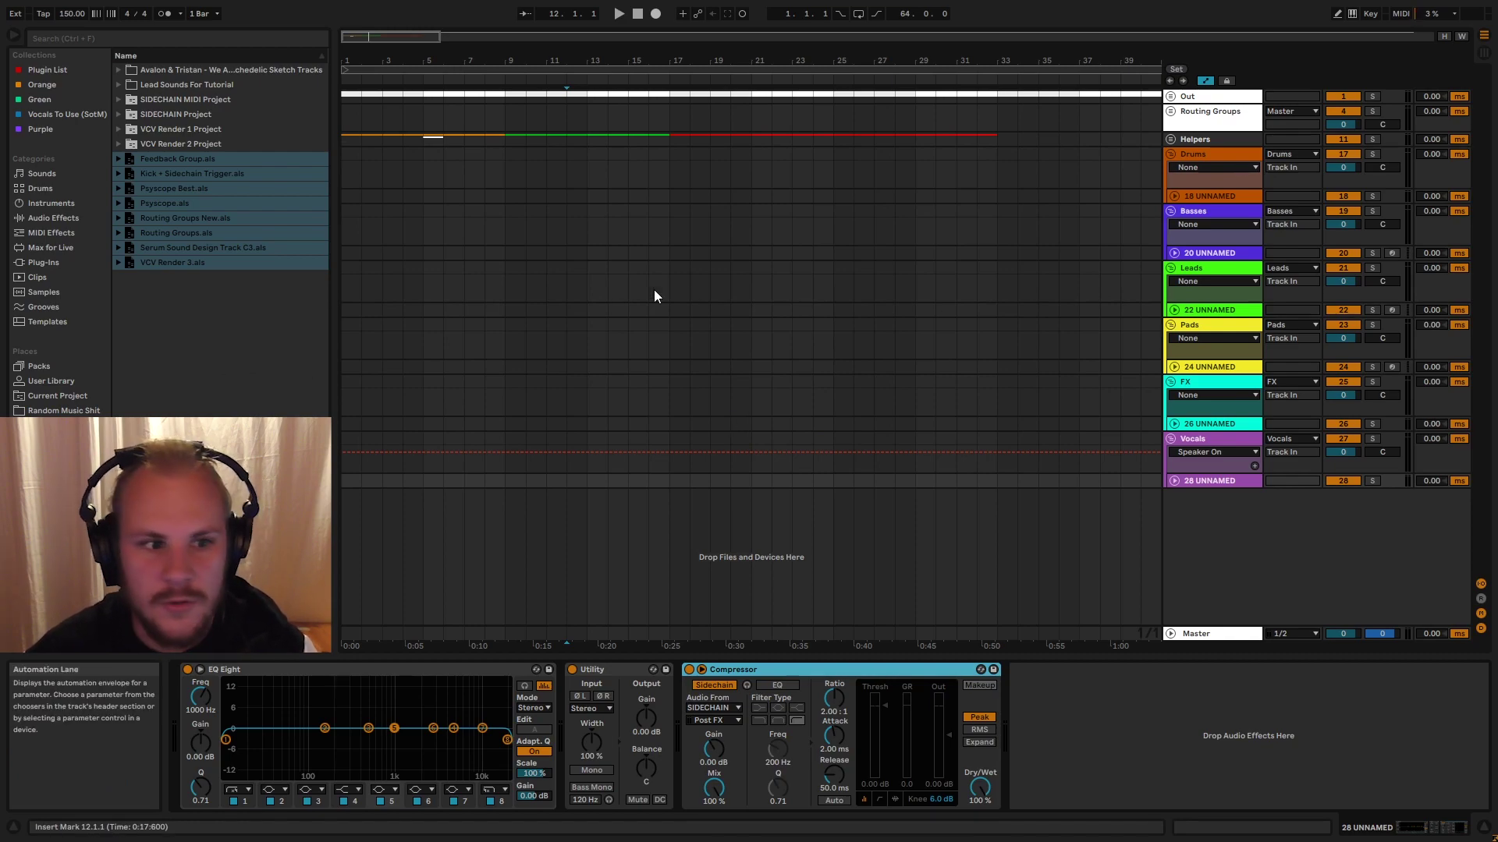
- Browse the Audio Effects list and locate Compressor in it
{"action": "left_click", "coordinate": [43, 218]}
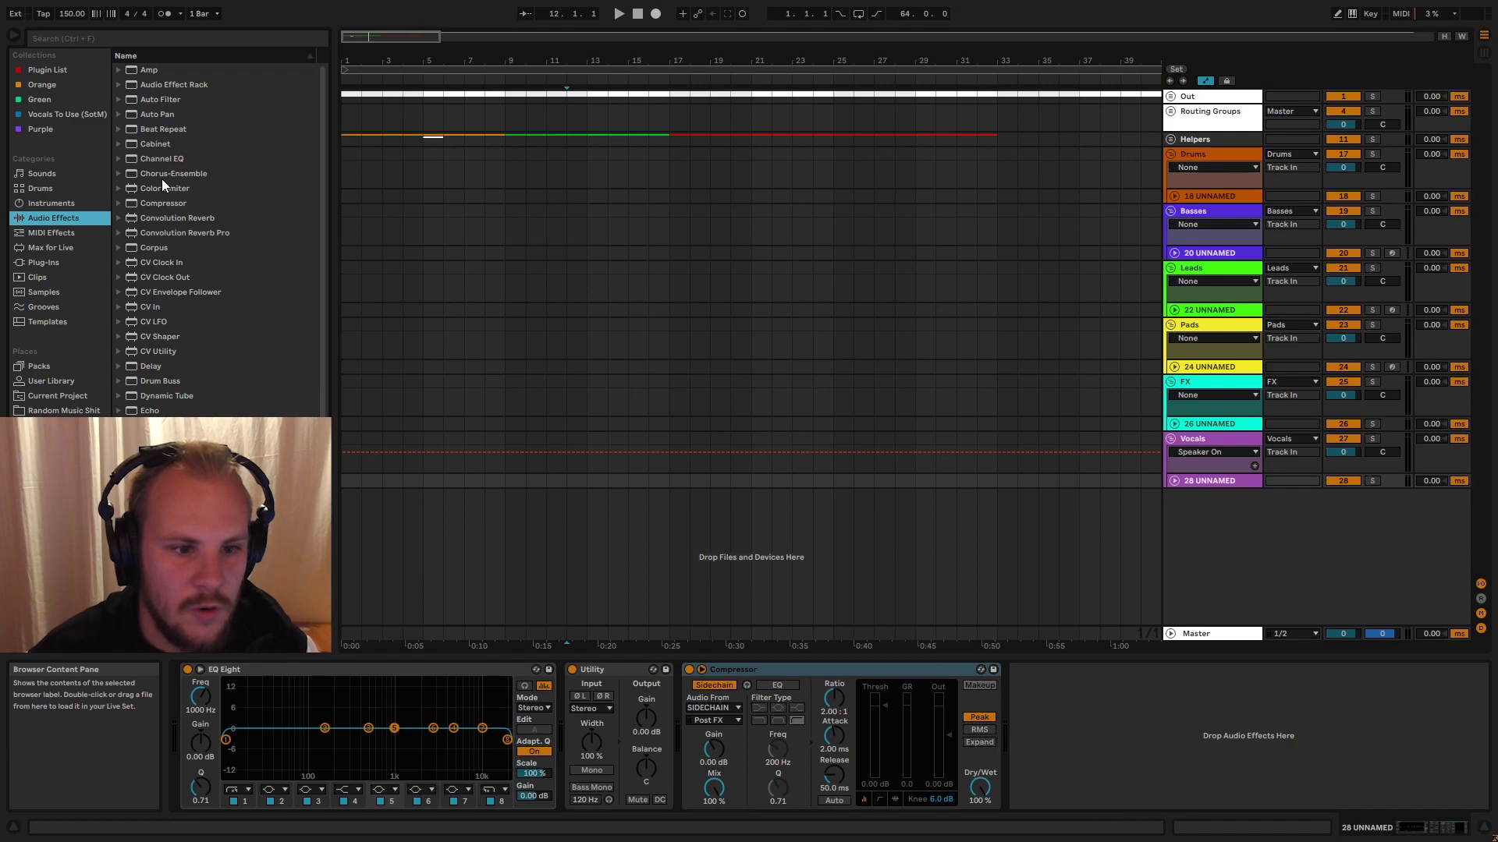
{"action": "scroll", "coordinate": [161, 179], "scroll_direction": "down", "scroll_amount": 10}
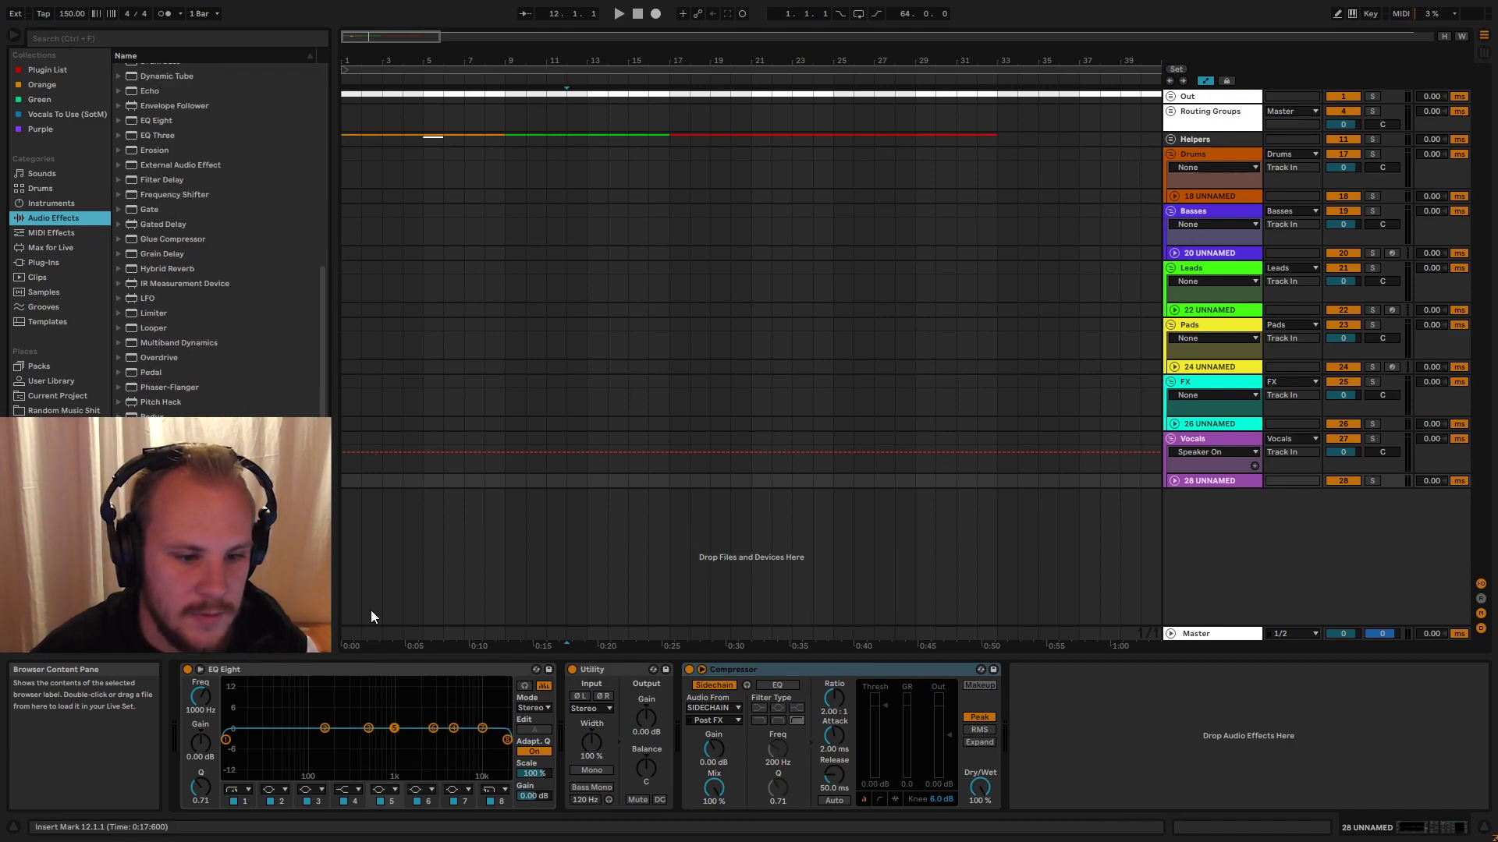
{"action": "scroll", "coordinate": [225, 408], "scroll_direction": "up", "scroll_amount": 10}
{"action": "scroll", "coordinate": [230, 359], "scroll_direction": "up", "scroll_amount": 4}
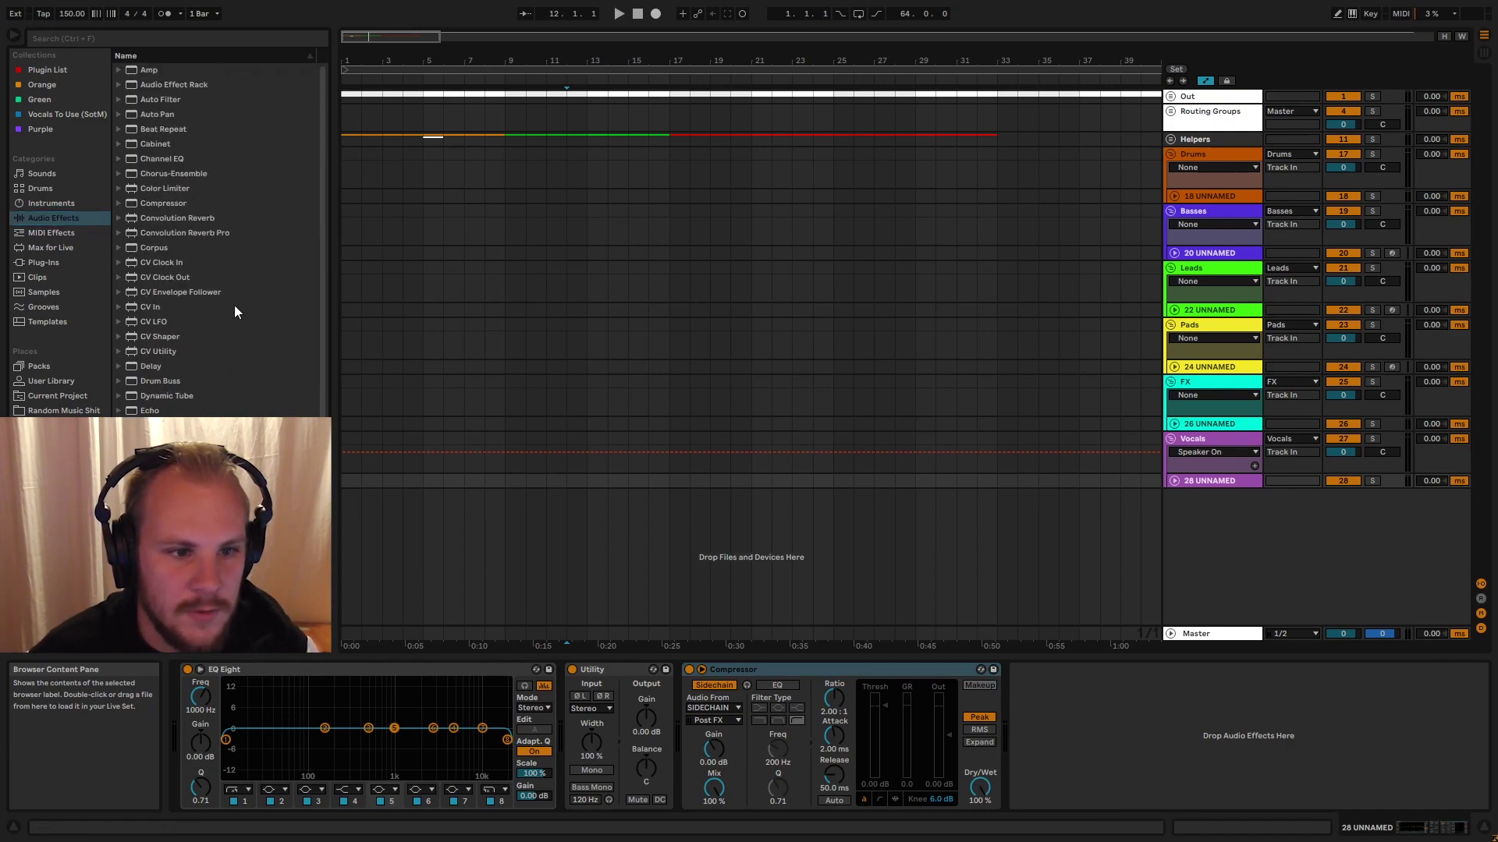
{"action": "left_click", "coordinate": [166, 204]}
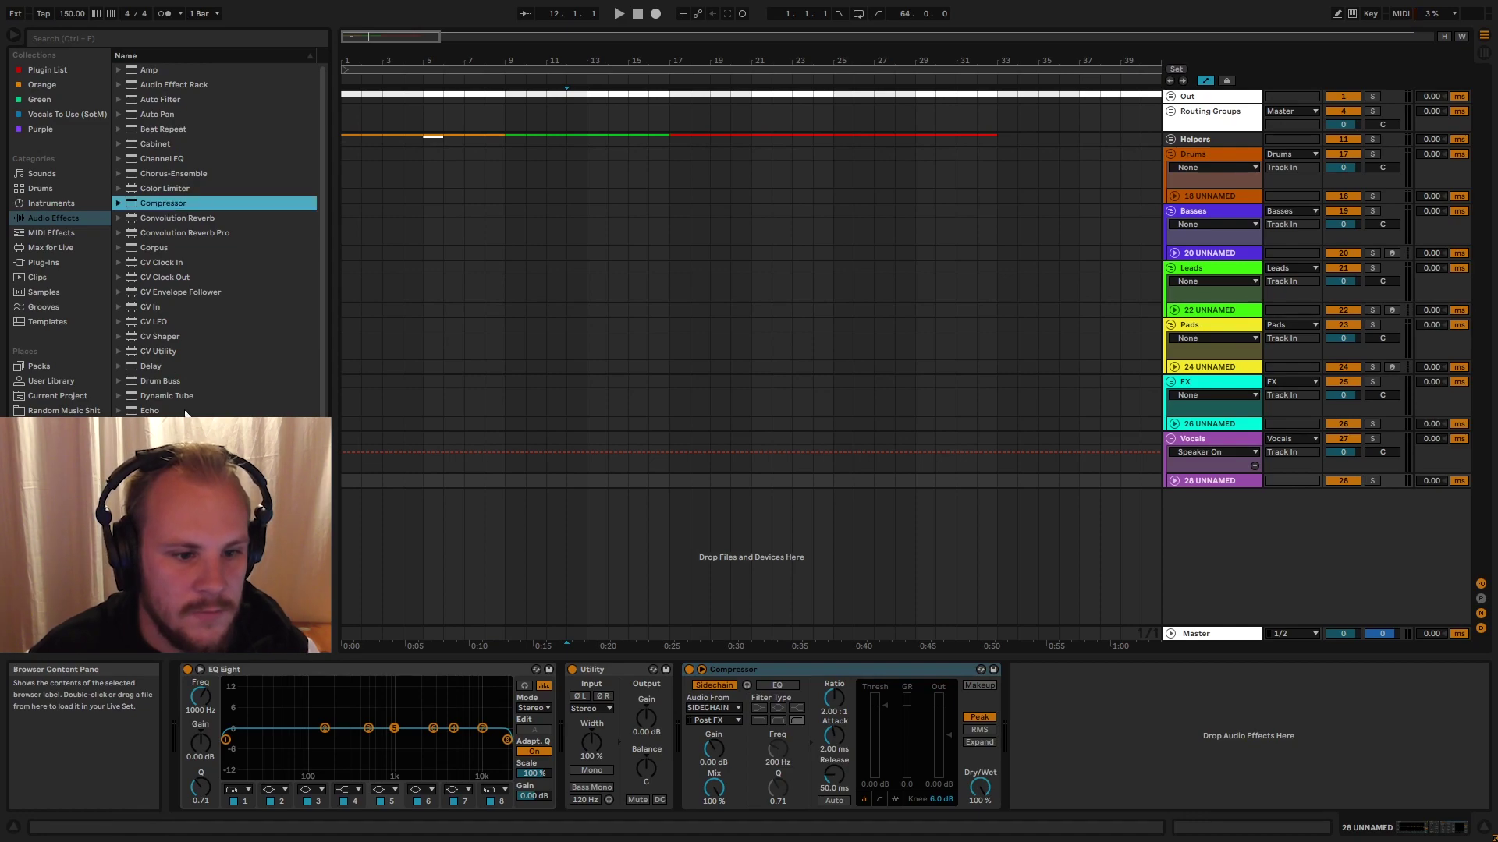
{"action": "left_click", "coordinate": [219, 484]}
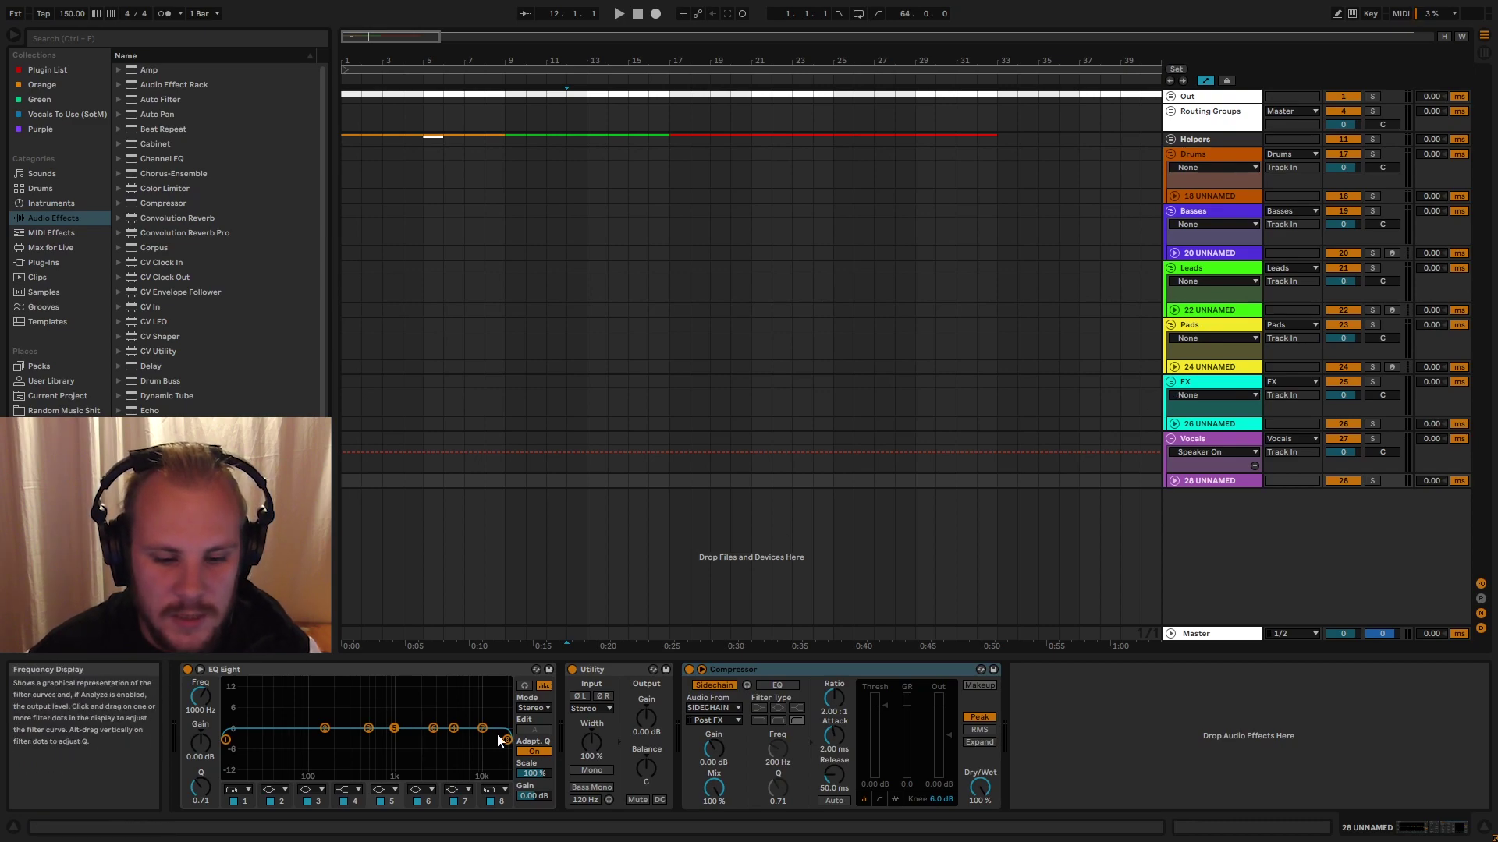
- On 28 UNNAMED, set EQ Eight's low cut to 190 Hz, Utility gain to 5.56 dB, and Compressor threshold -21.9 dB, attack 0.01 ms, ratio 2.57:1
{"action": "left_click_drag", "start_coordinate": [225, 739], "coordinate": [333, 742]}
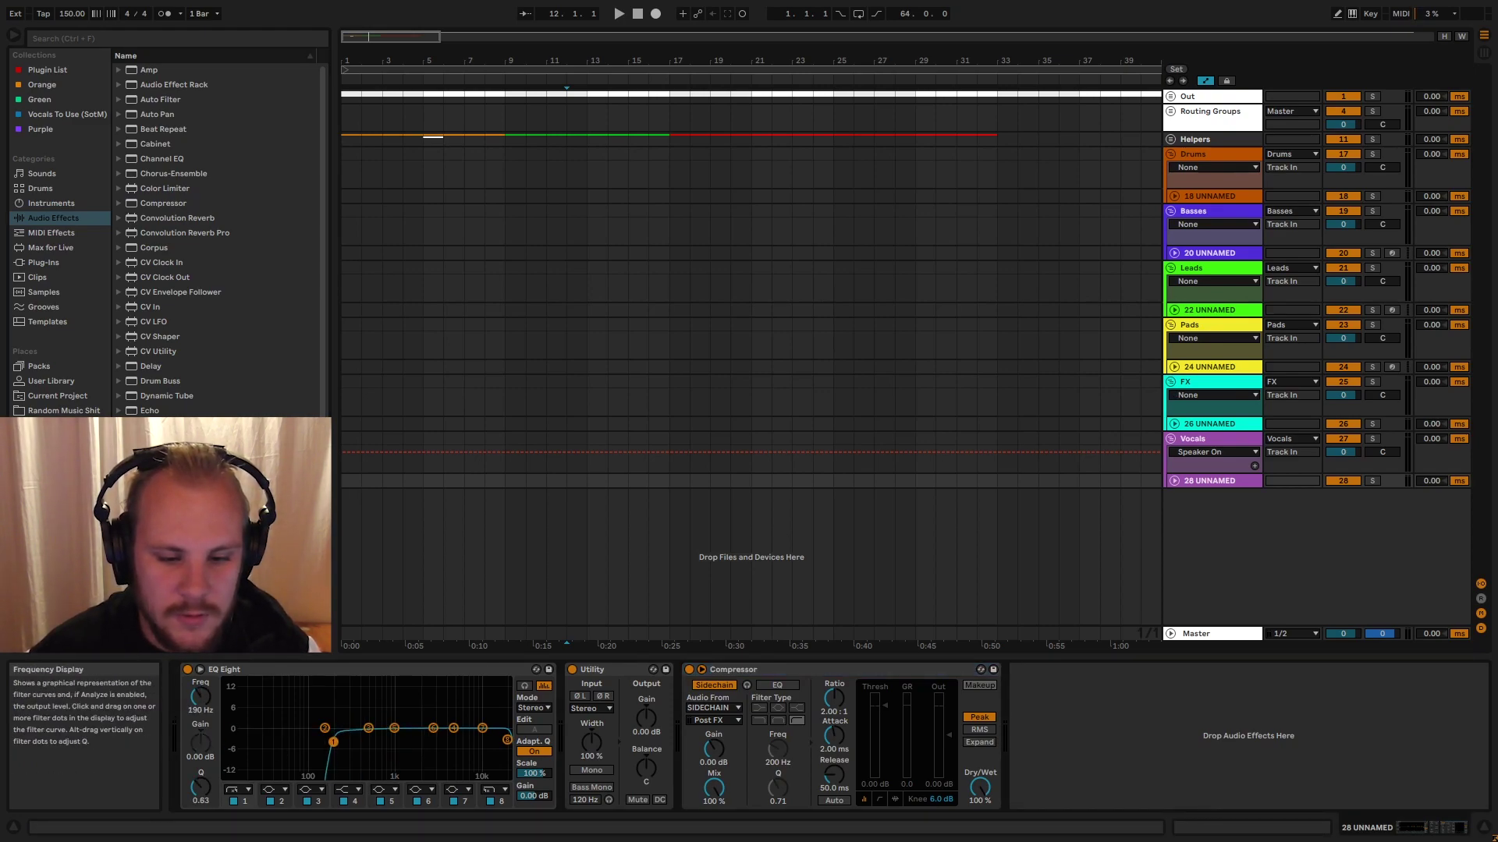
{"action": "left_click_drag", "start_coordinate": [647, 727], "coordinate": [647, 705]}
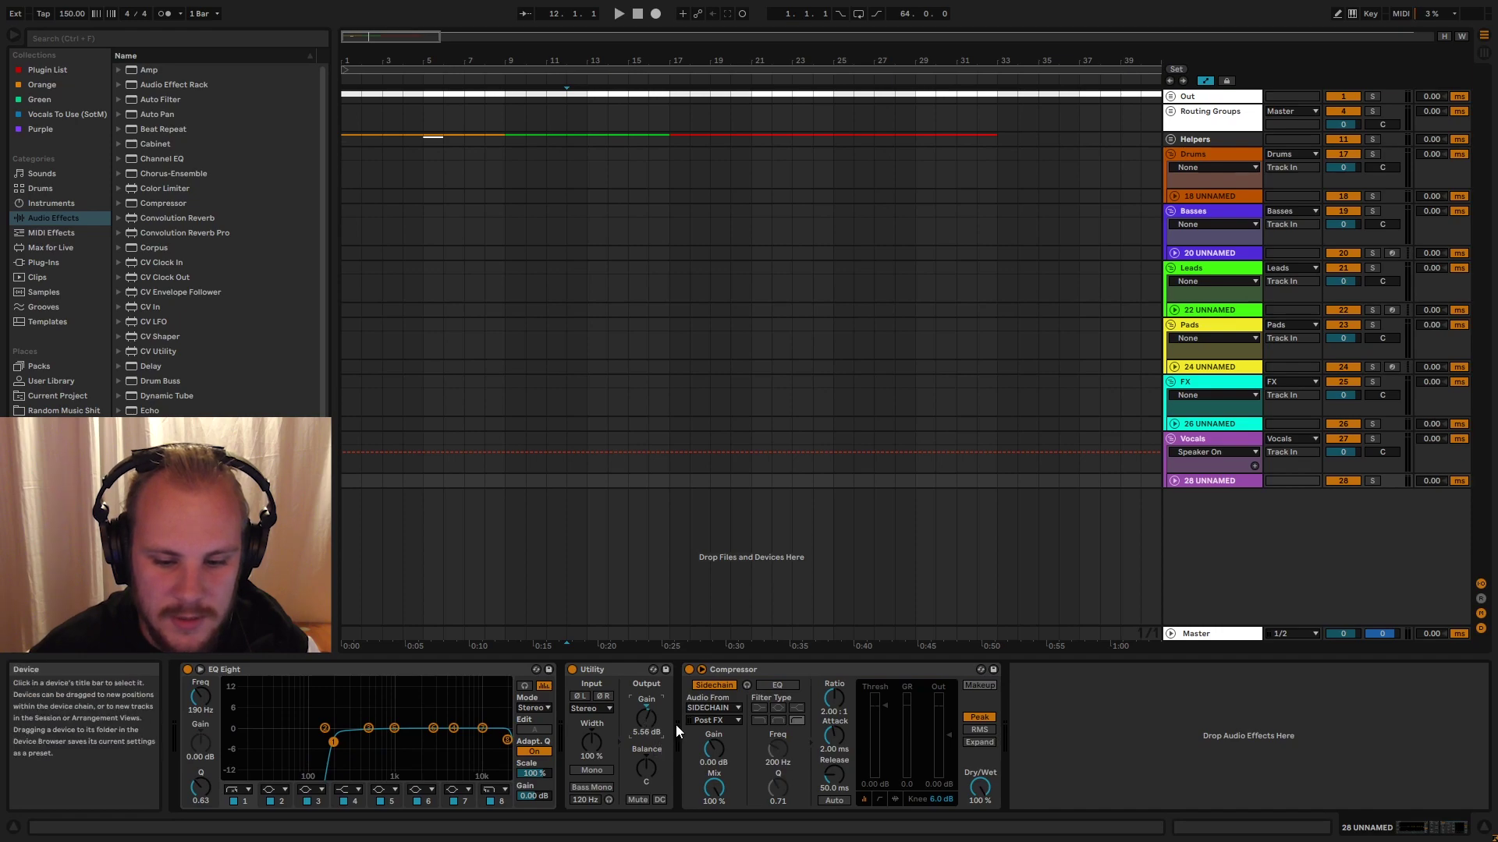
{"action": "left_click_drag", "start_coordinate": [885, 705], "coordinate": [834, 804]}
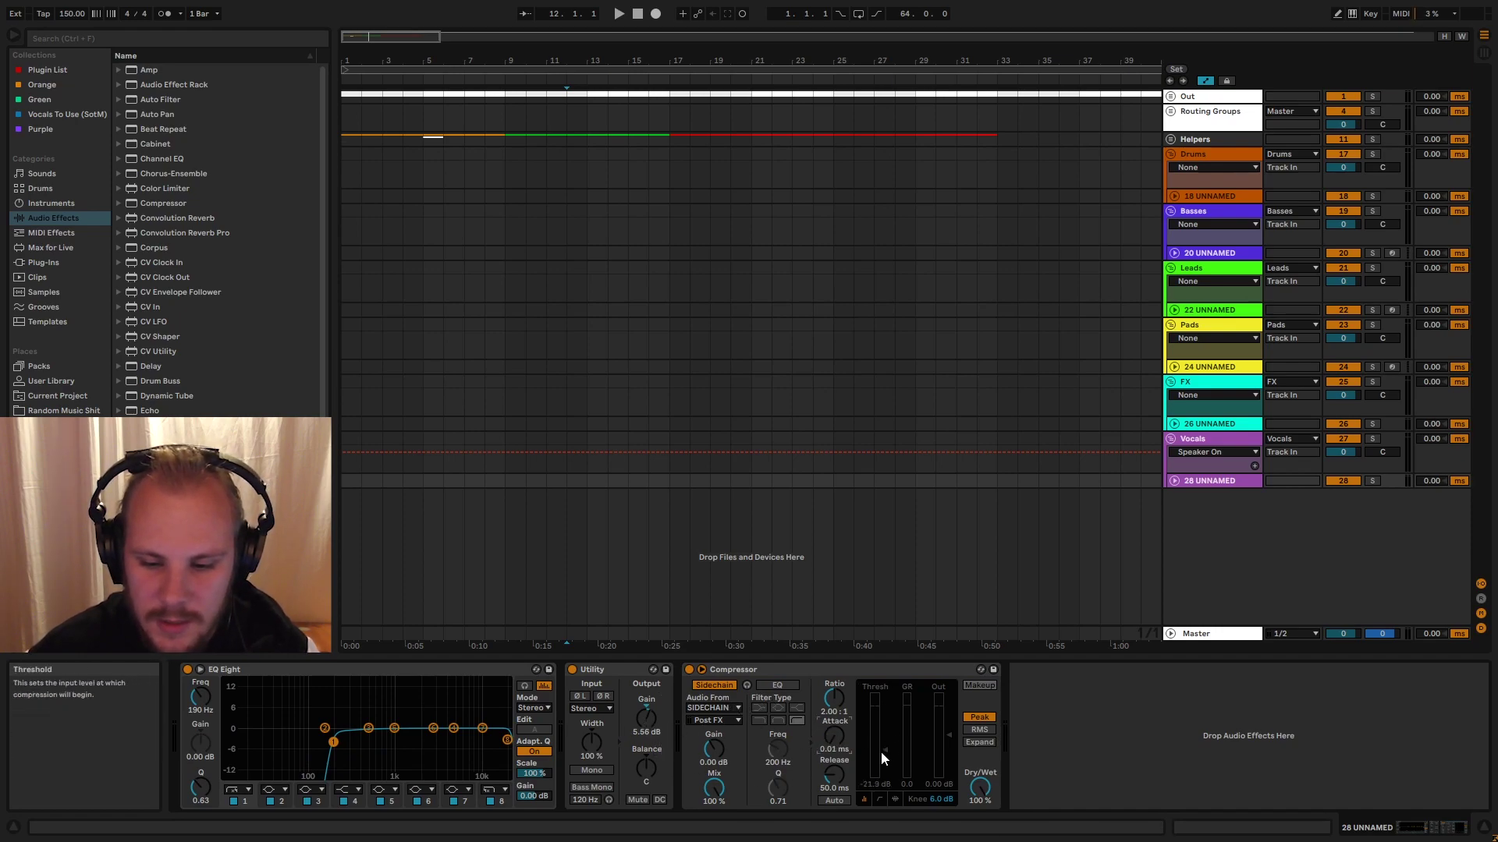
{"action": "left_click_drag", "start_coordinate": [834, 698], "coordinate": [834, 690]}
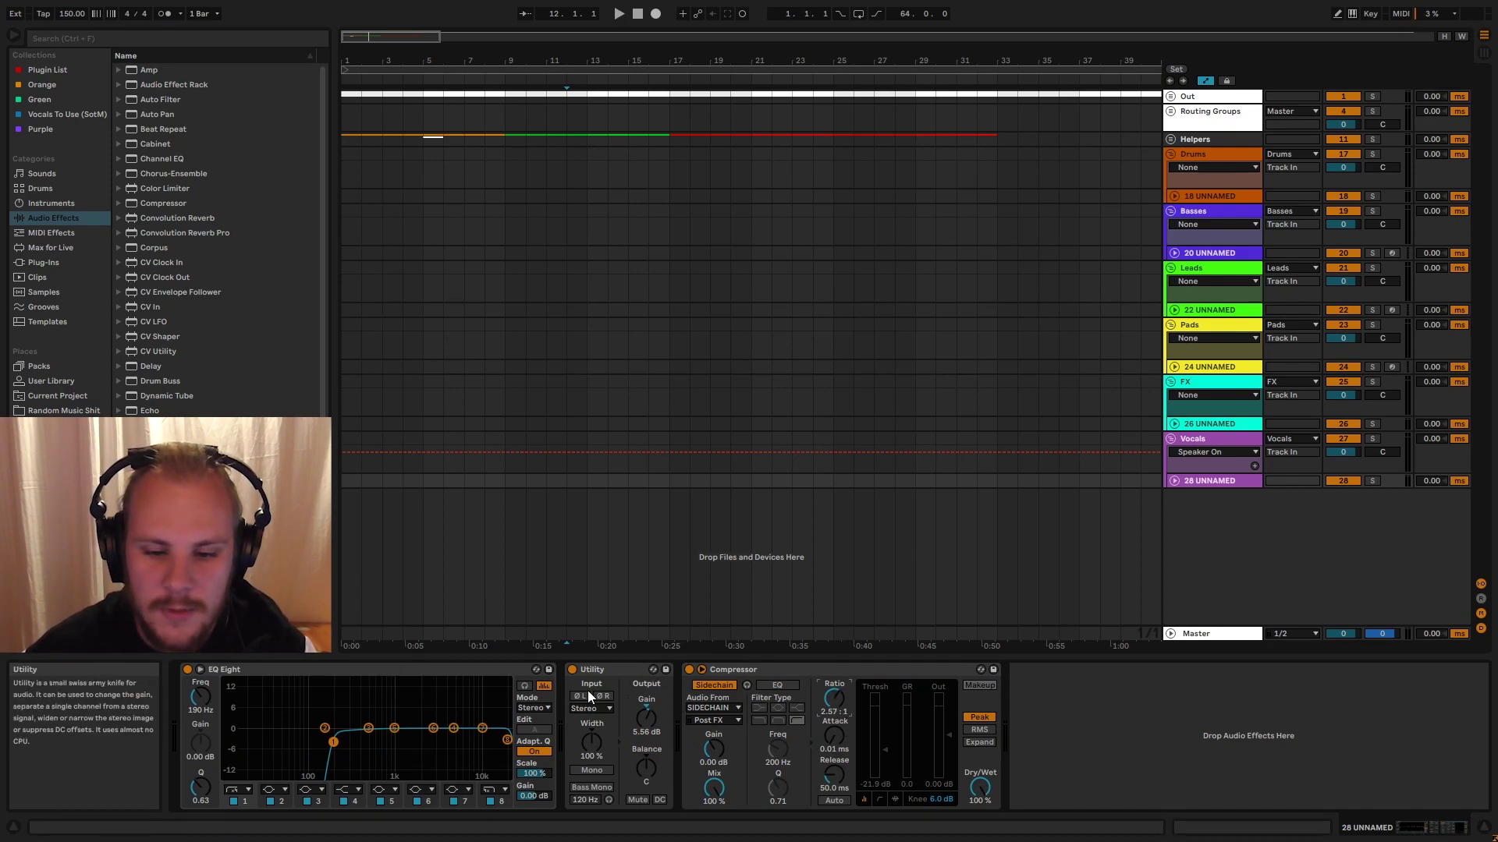
- Review the adjusted Utility, EQ Eight and Compressor devices, including the Utility's stereo width control
{"action": "left_click", "coordinate": [624, 681]}
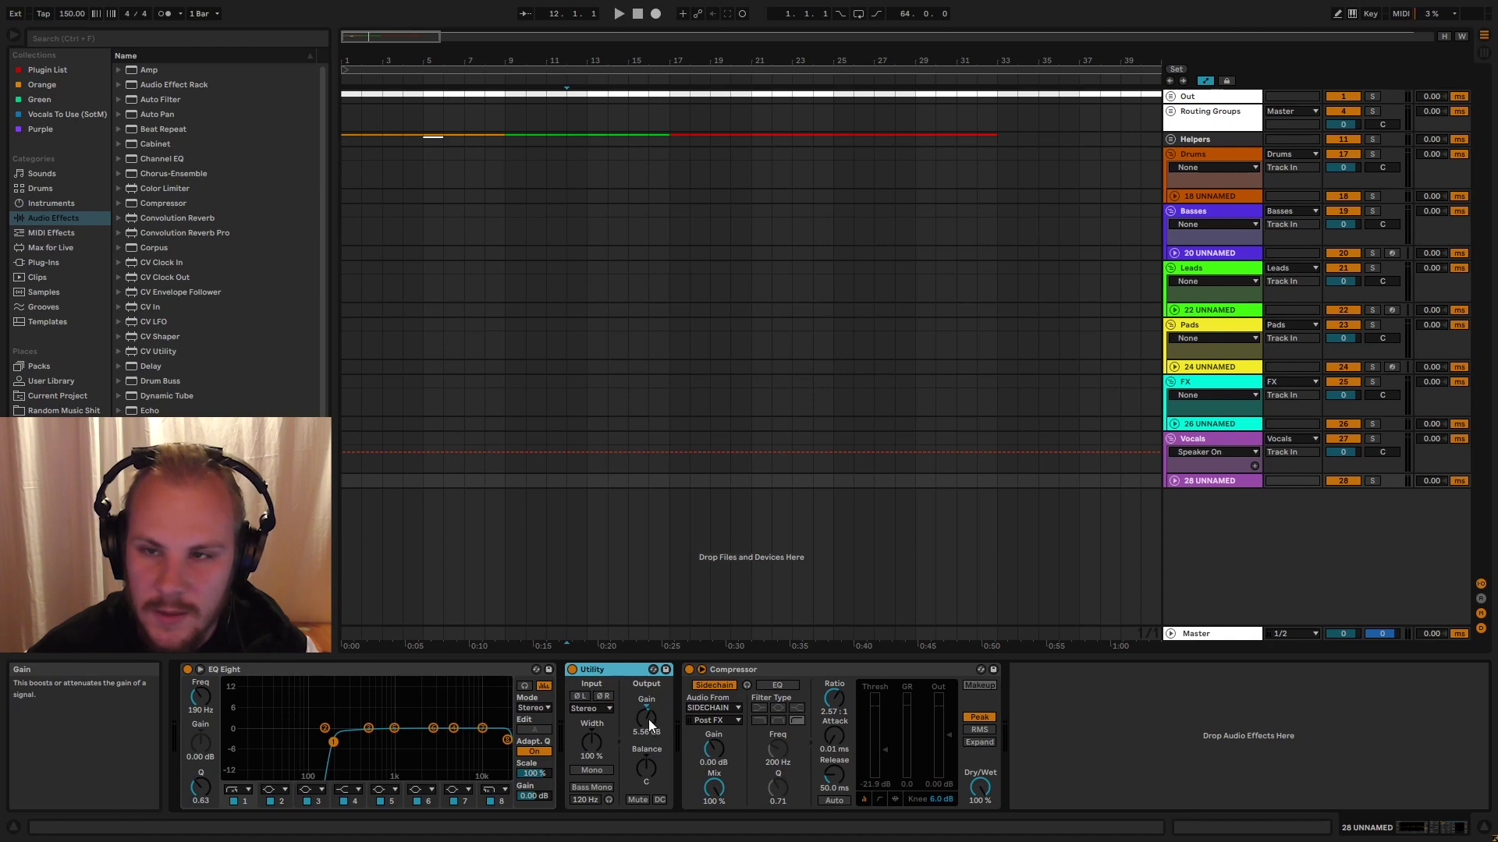
{"action": "left_click", "coordinate": [289, 668]}
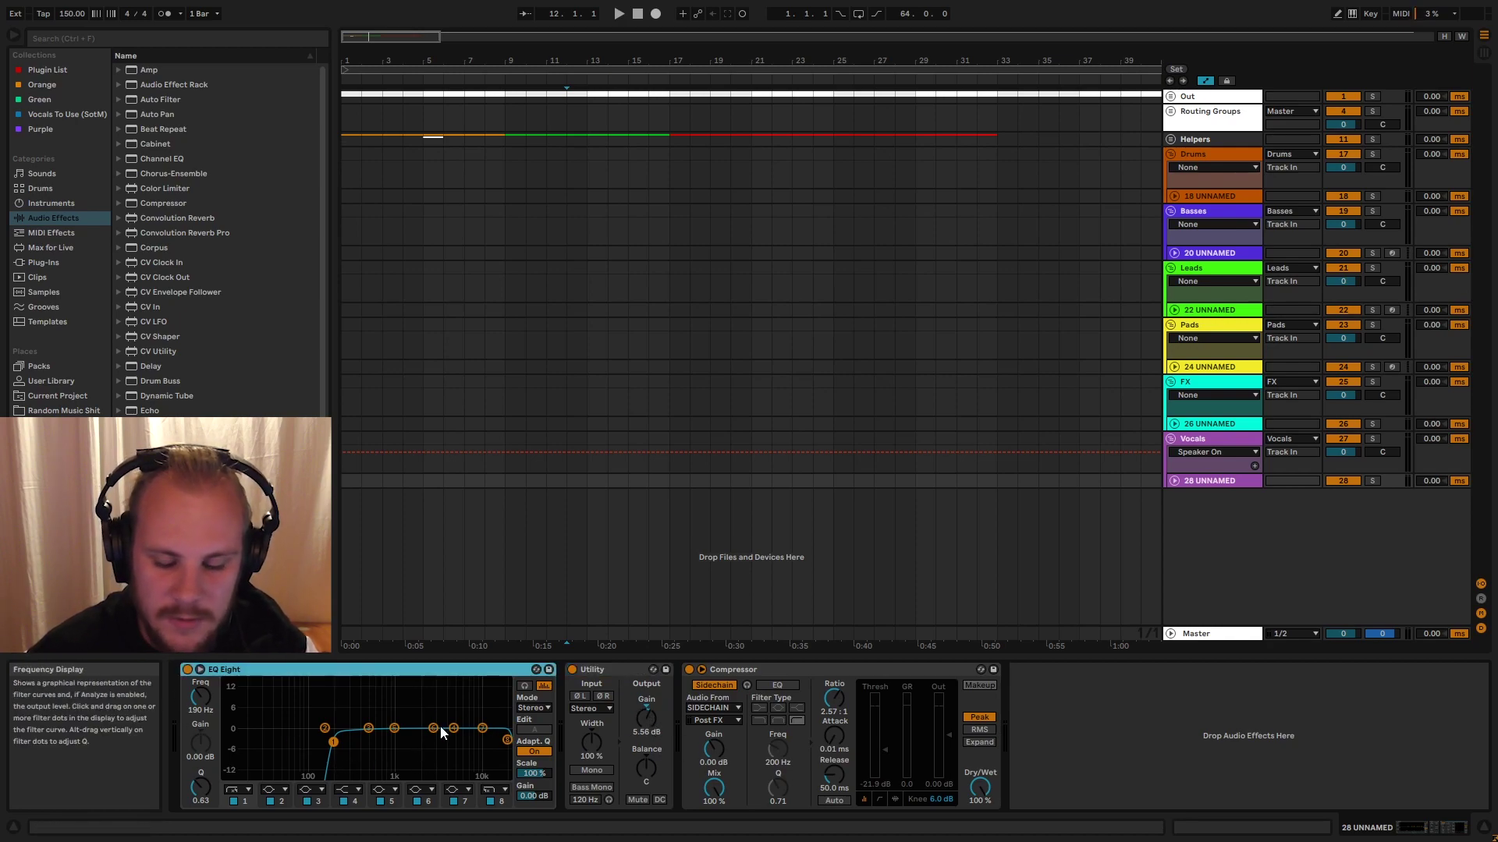
{"action": "left_click", "coordinate": [754, 670]}
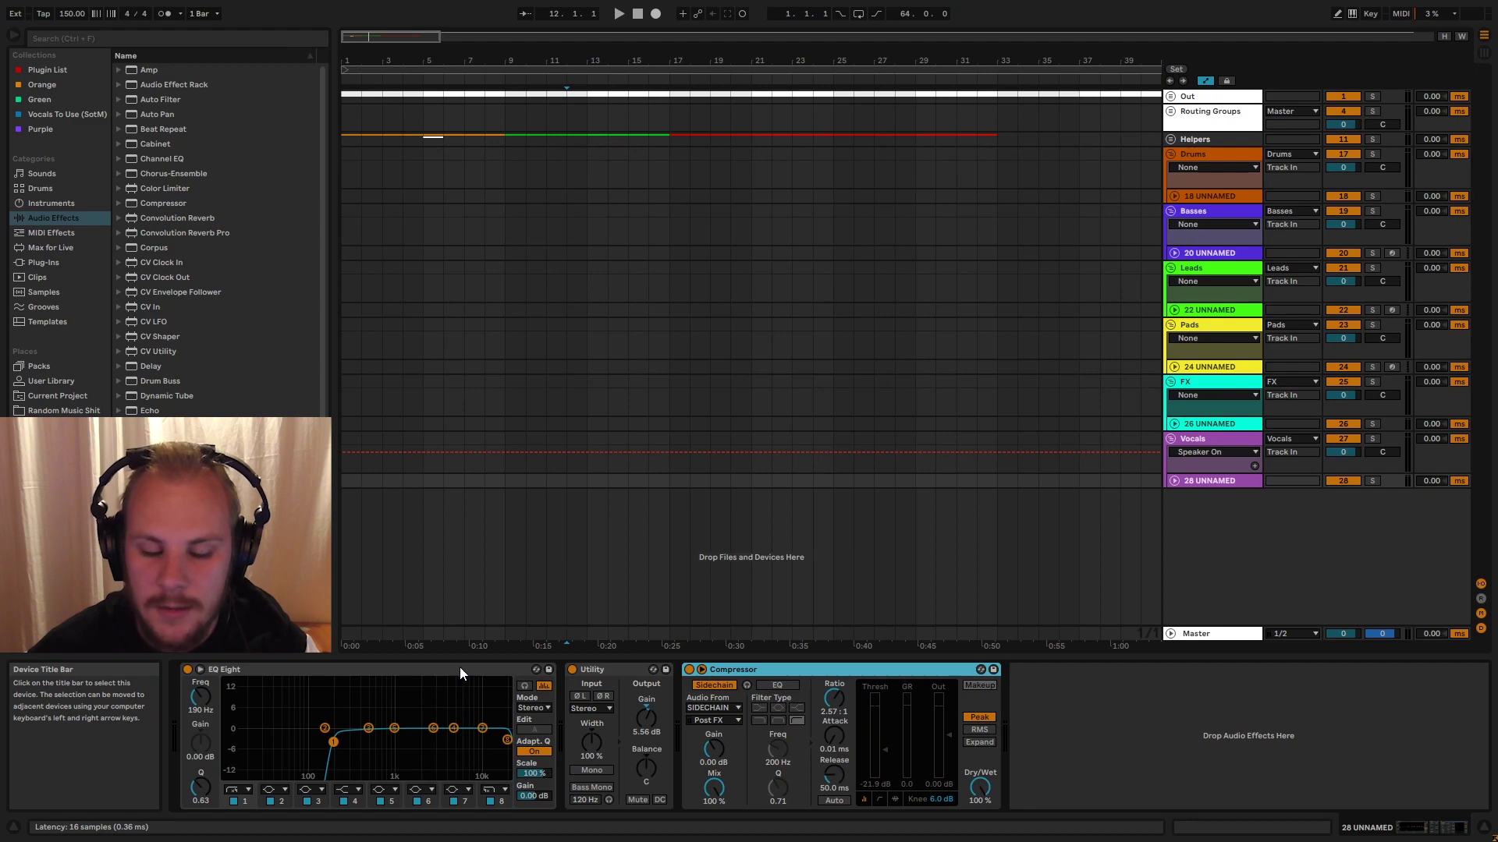
{"action": "mouse_move", "coordinate": [592, 743]}
{"action": "left_mouse_down"}
{"action": "mouse_move", "coordinate": [591, 764]}
{"action": "mouse_move", "coordinate": [592, 735]}
{"action": "left_mouse_up"}
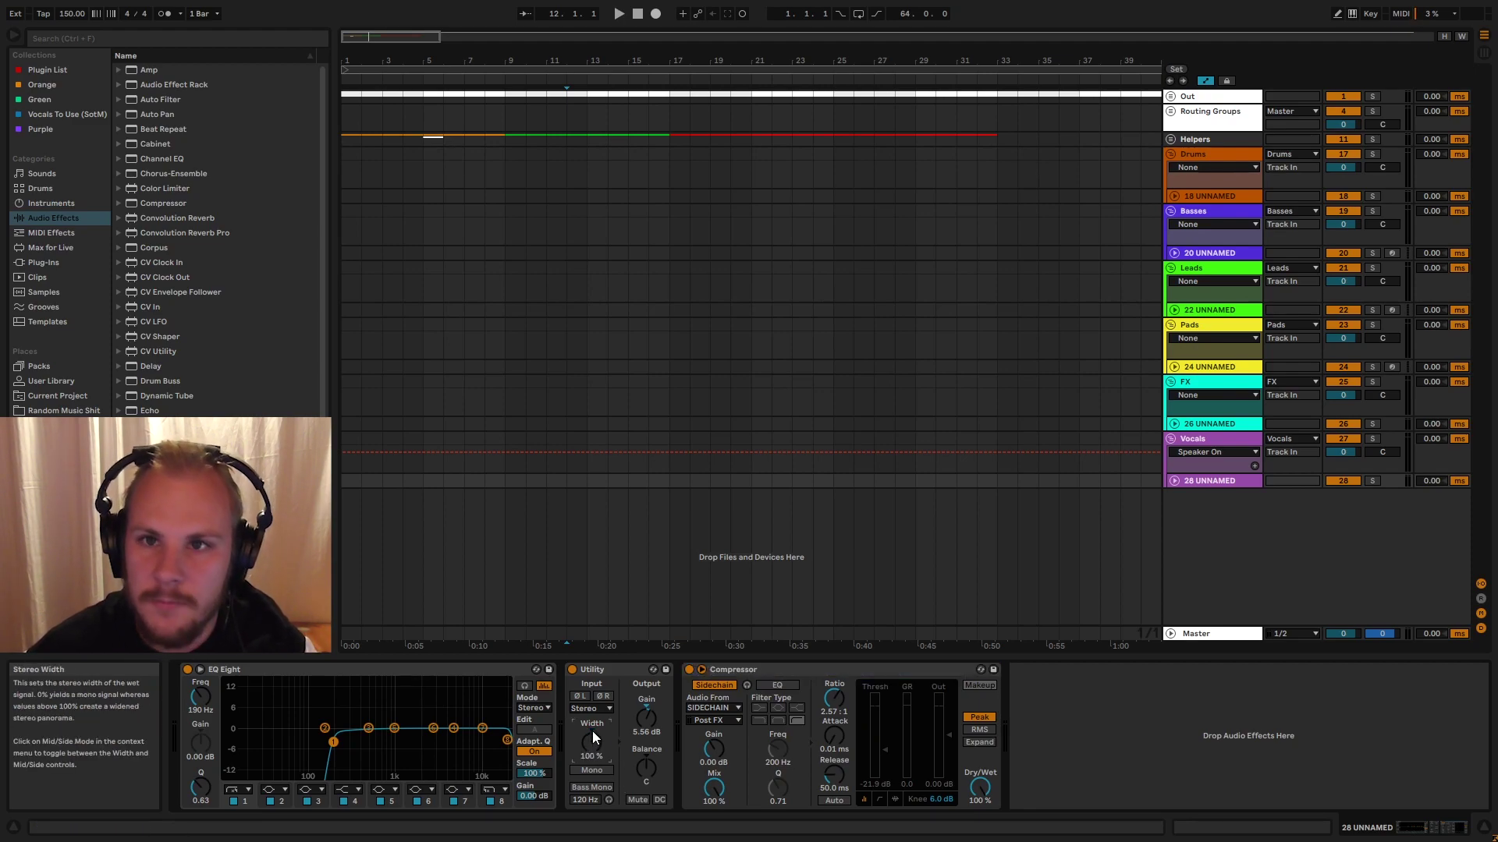
- On 28 UNNAMED, reset the Utility's width to 100% and set EQ Eight's low cut to 211 Hz
{"action": "double_click", "coordinate": [592, 733]}
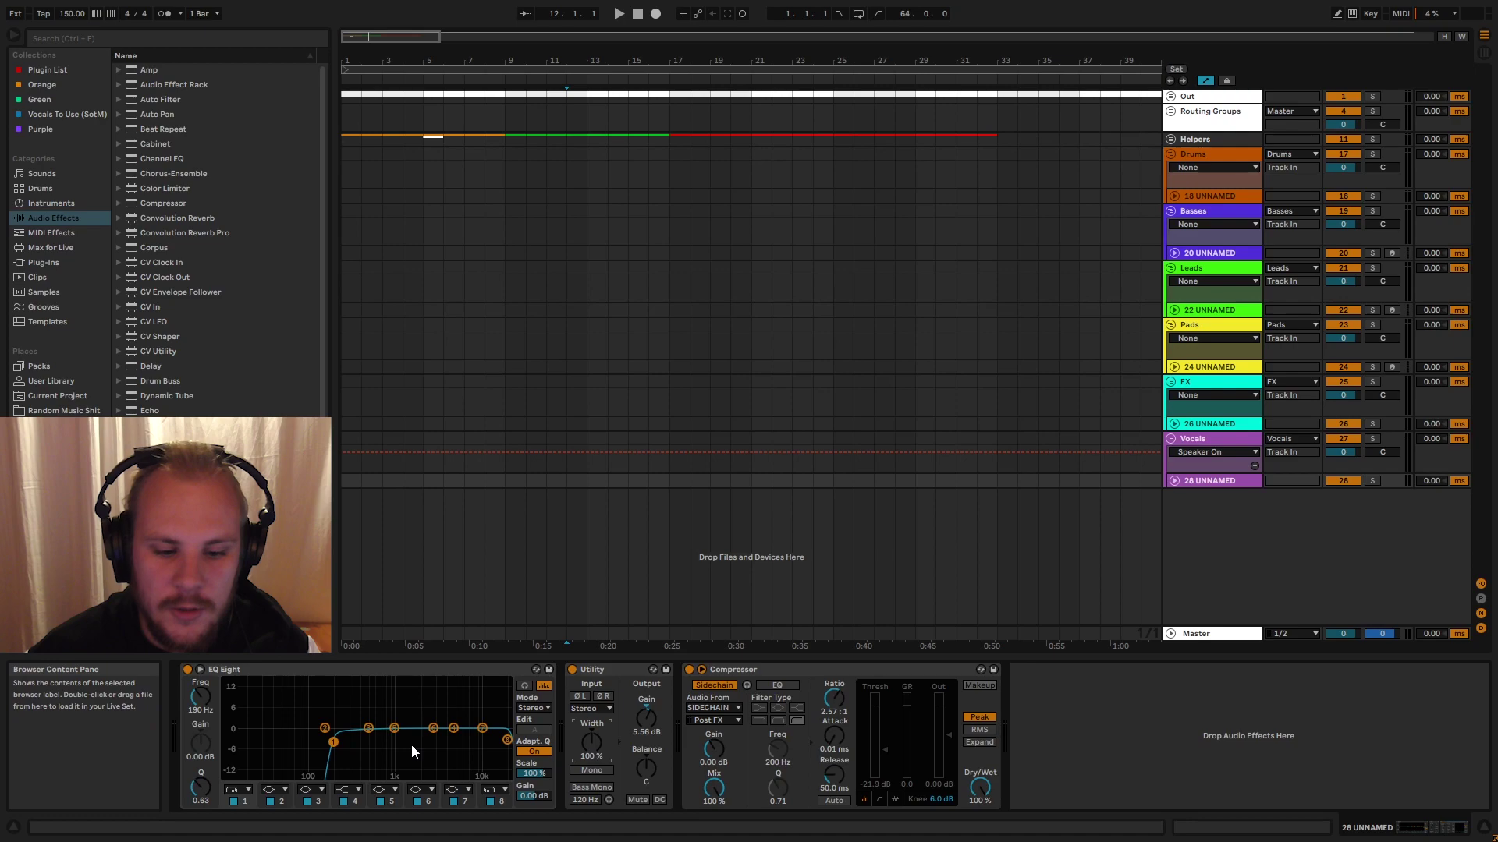
{"action": "left_click_drag", "start_coordinate": [333, 747], "coordinate": [337, 747]}
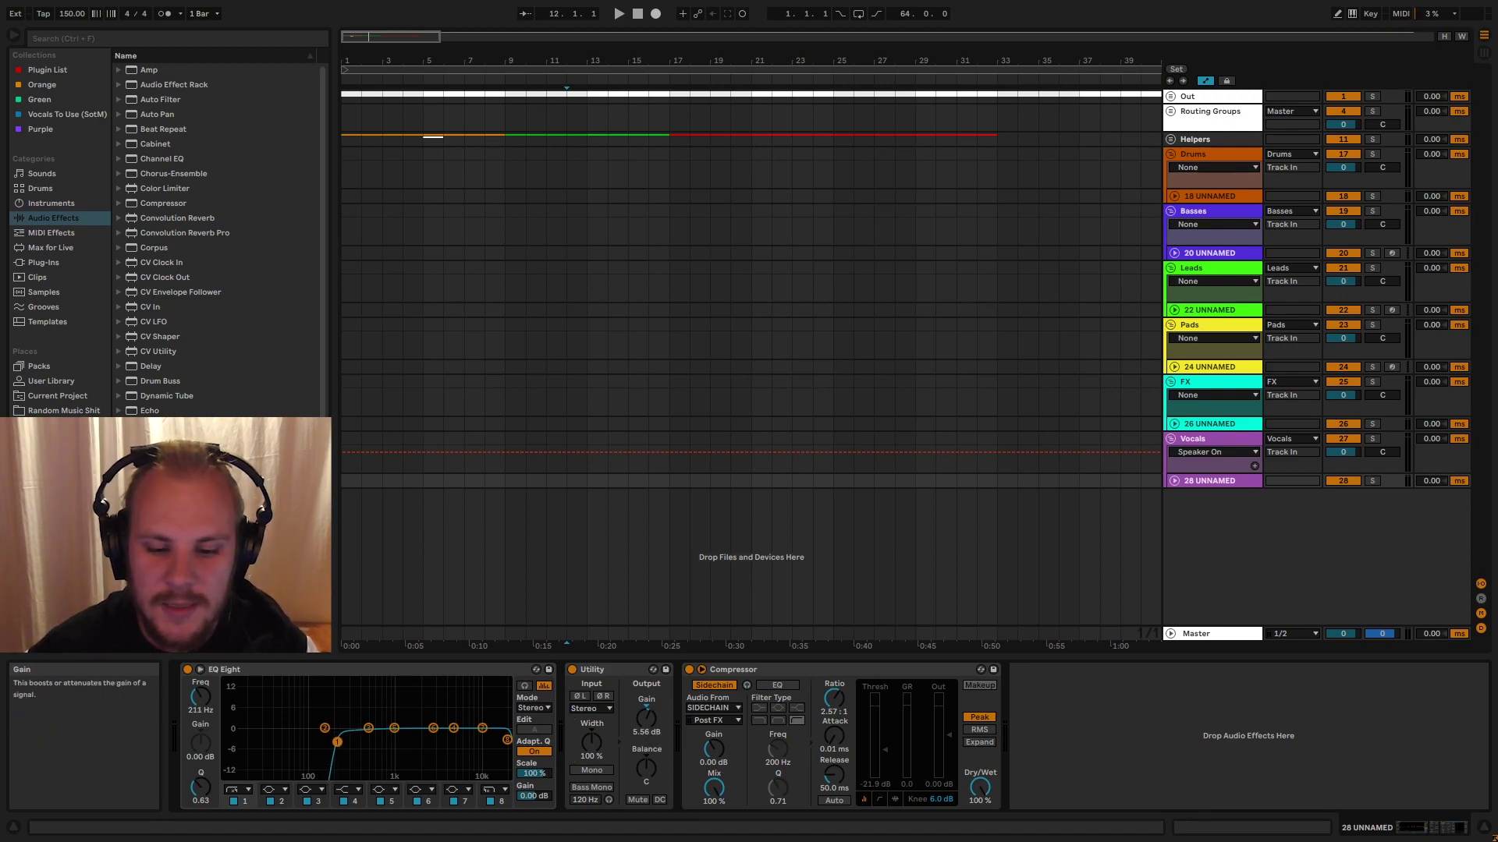
- Browse further down the Audio Effects list
{"action": "left_click", "coordinate": [156, 441]}
{"action": "scroll", "coordinate": [156, 441], "scroll_direction": "down", "scroll_amount": 3}
{"action": "scroll", "coordinate": [215, 234], "scroll_direction": "down", "scroll_amount": 4}
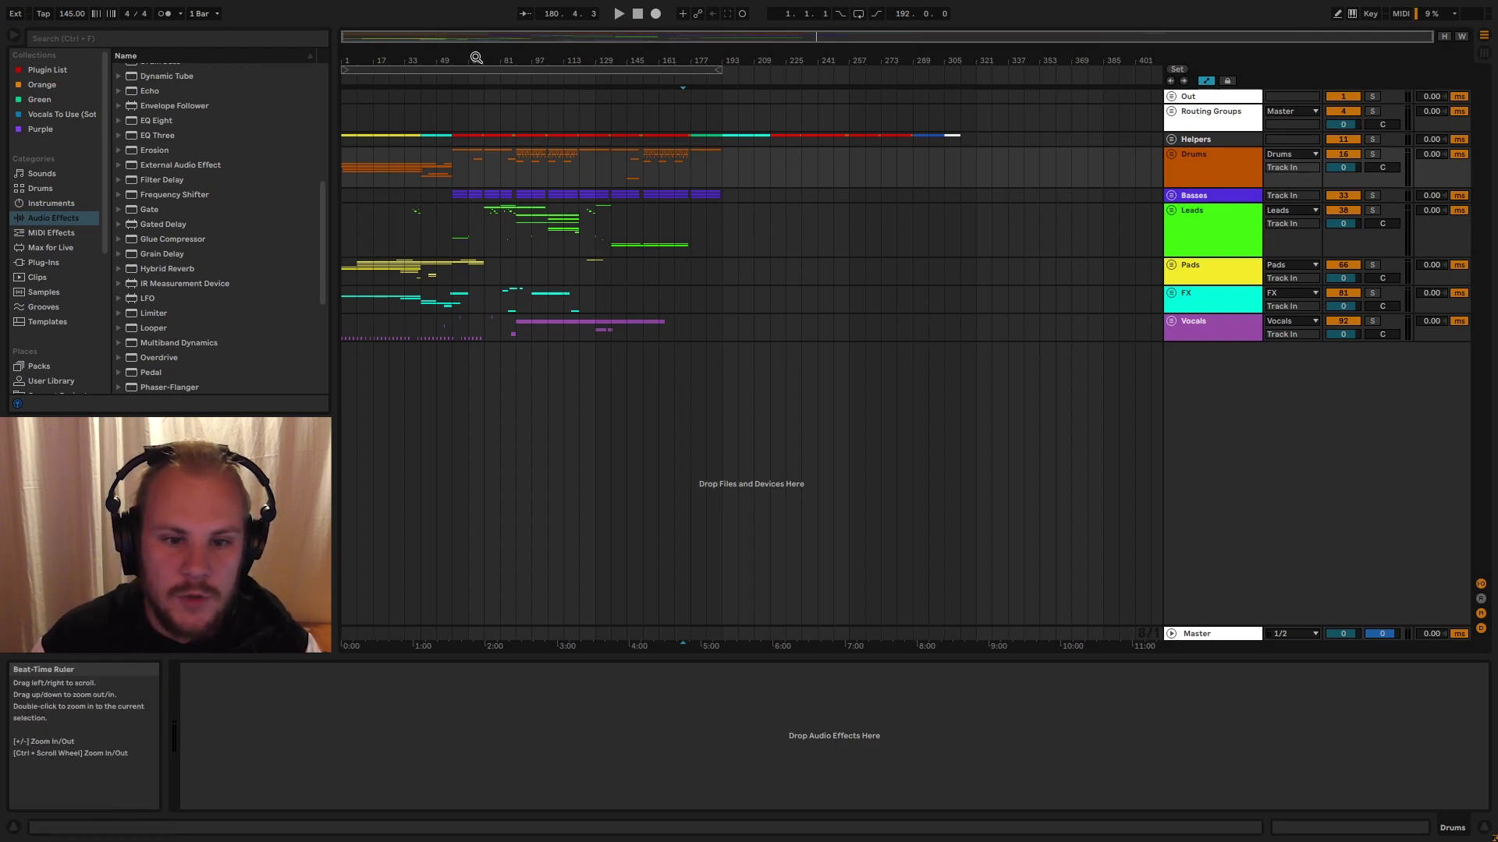
- In the song project, show the Master track's devices, and expand the Helpers group with its MASTER RECORDING track unfolded
{"action": "left_click_drag", "start_coordinate": [476, 58], "coordinate": [476, 128]}
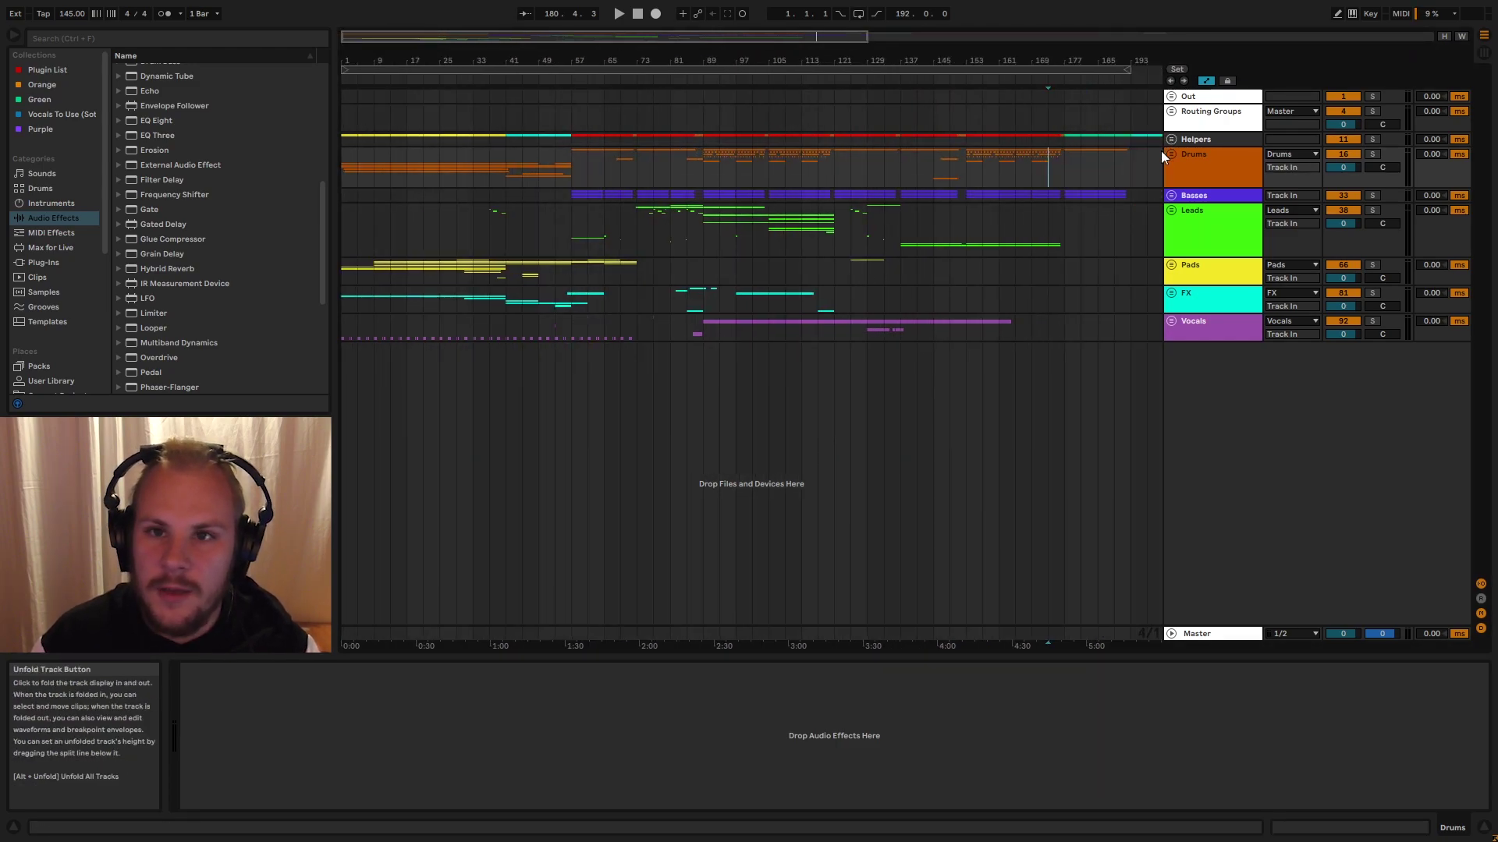
{"action": "left_click", "coordinate": [1224, 634]}
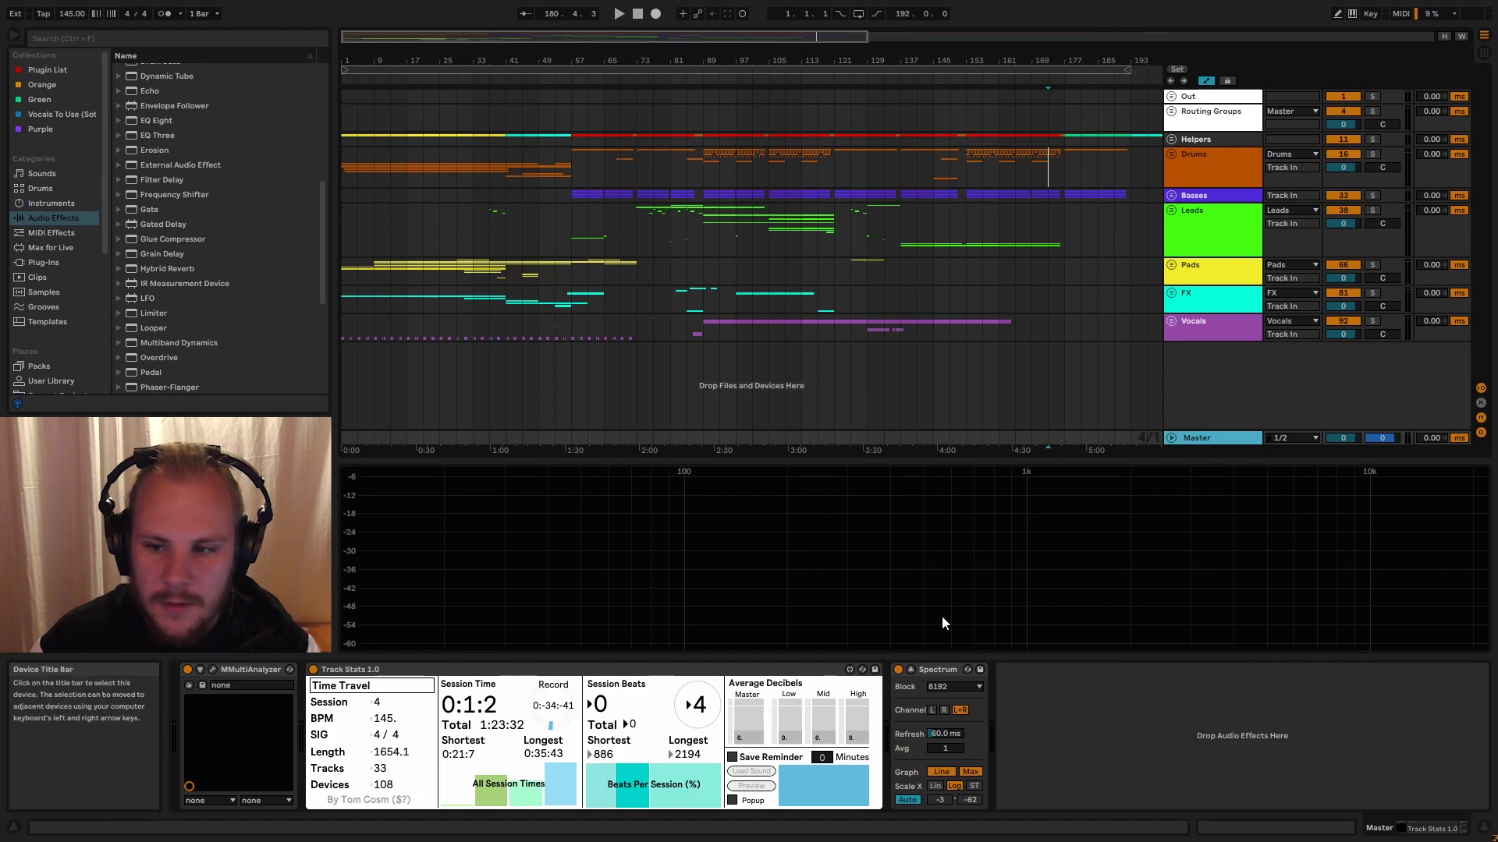
{"action": "left_click", "coordinate": [1171, 139]}
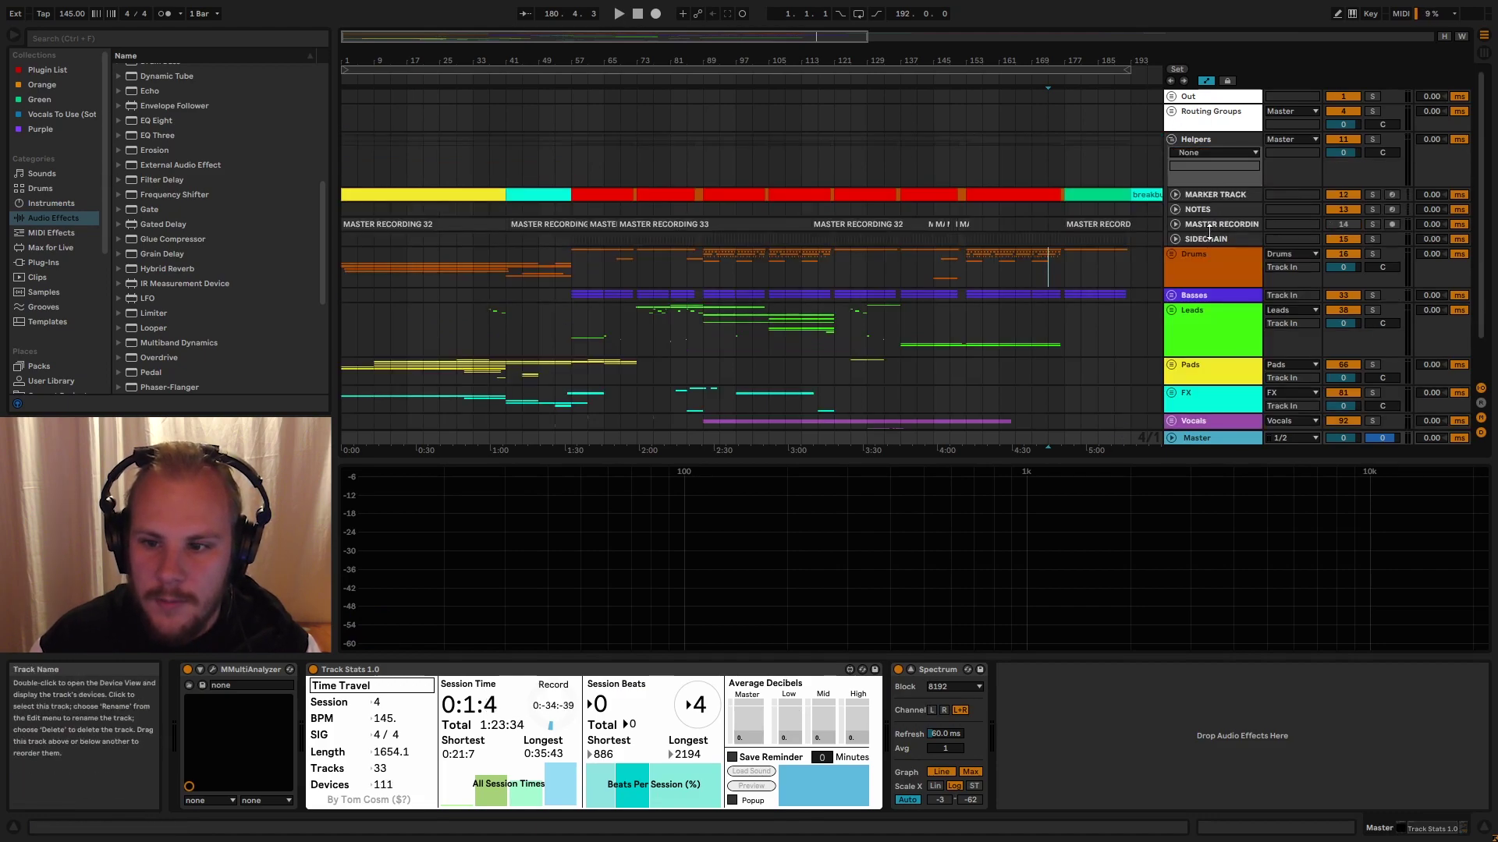
{"action": "left_click", "coordinate": [1174, 239]}
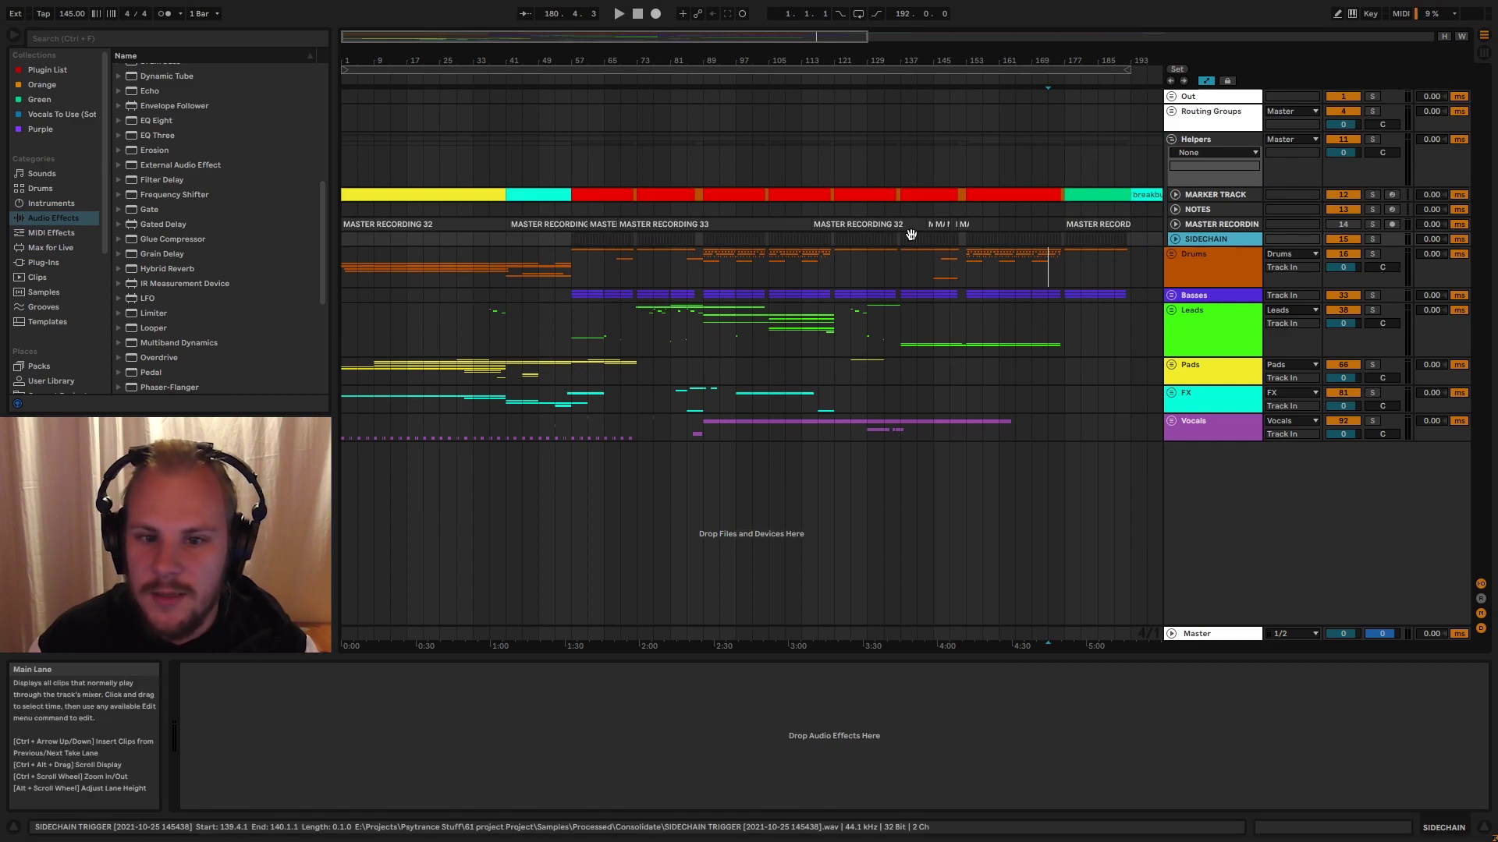
{"action": "left_click", "coordinate": [1178, 224]}
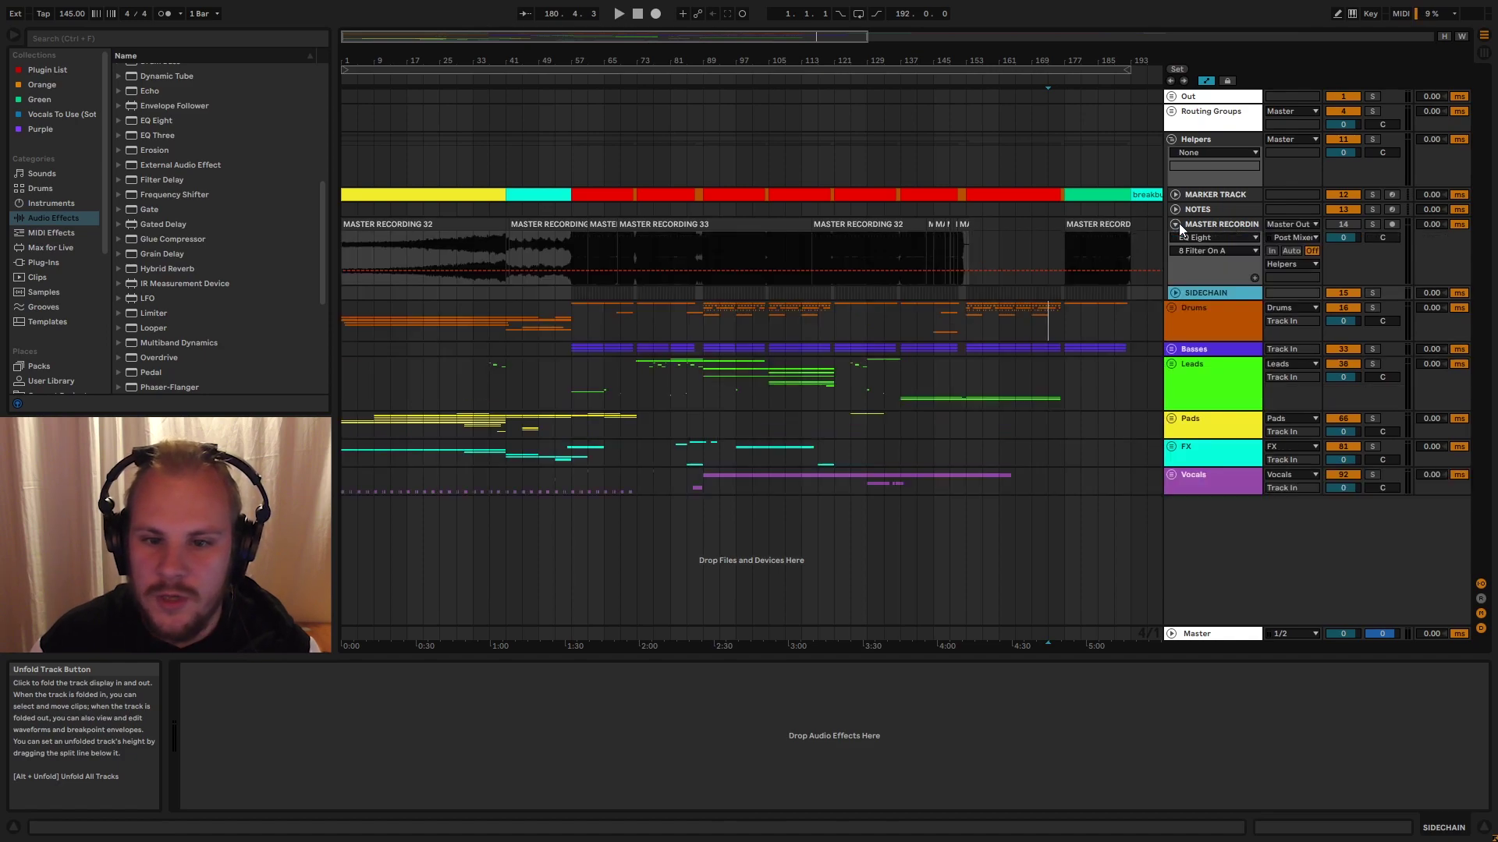
{"action": "left_click", "coordinate": [1244, 230]}
- Examine the individual takes on the MASTER RECORDING track, especially the short clips between bars 143 and 153 and their waveforms
{"action": "left_click_drag", "start_coordinate": [508, 58], "coordinate": [421, 117]}
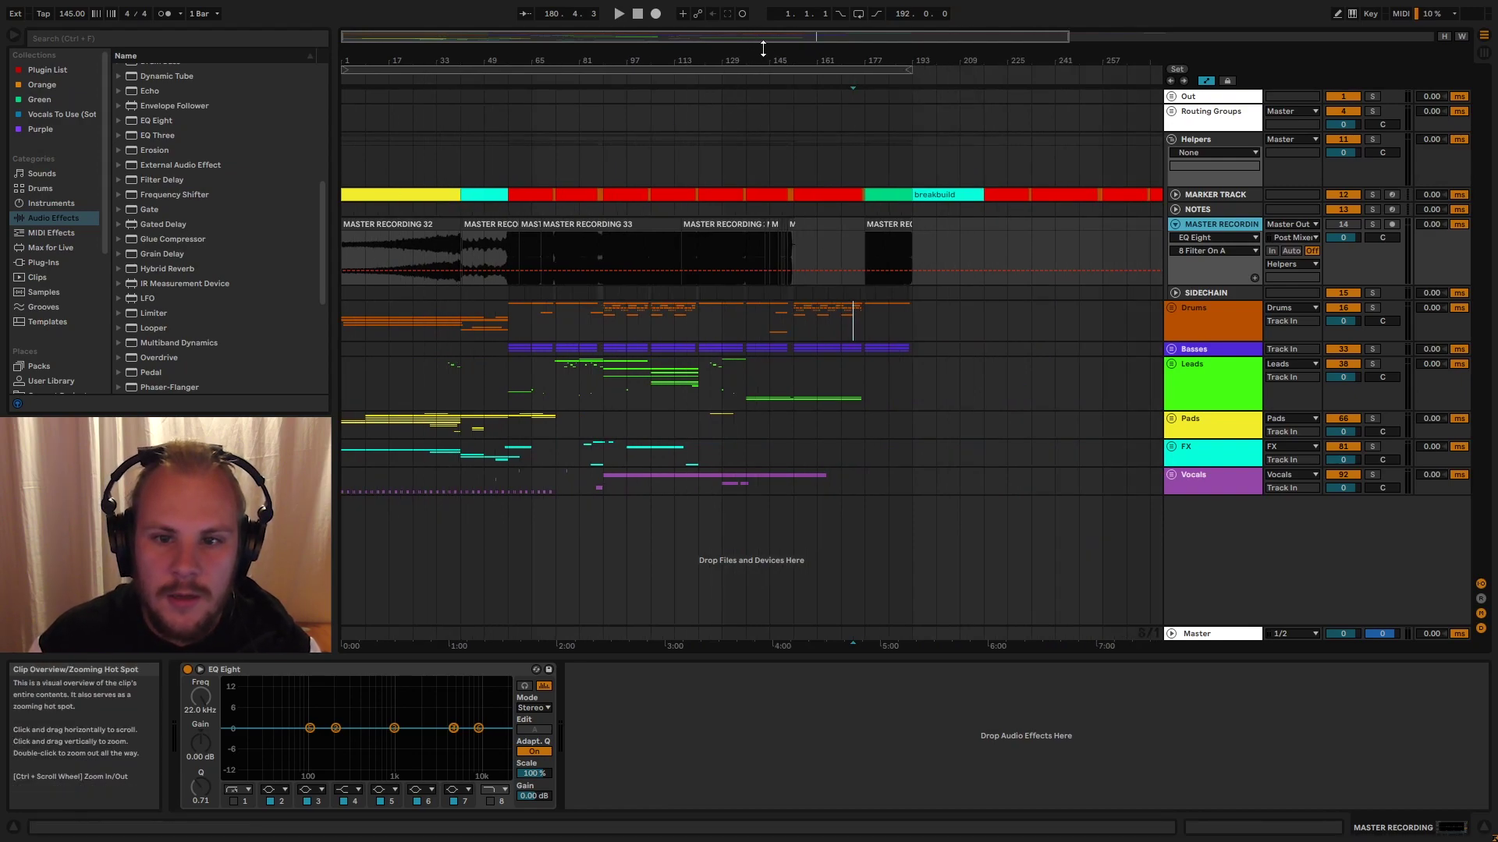
{"action": "left_click_drag", "start_coordinate": [762, 60], "coordinate": [563, 63]}
{"action": "left_click", "coordinate": [605, 224]}
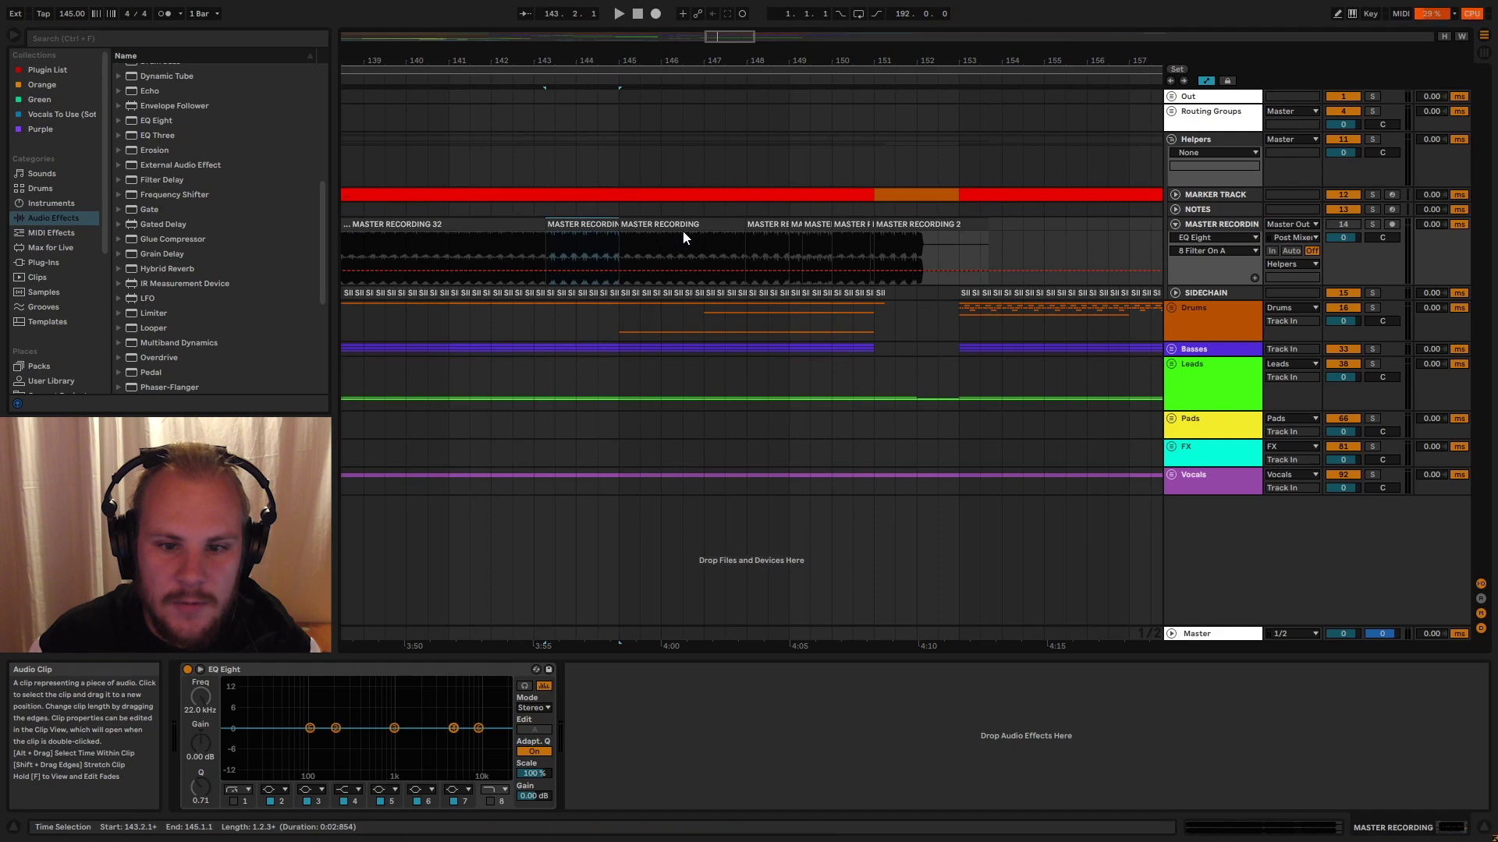
{"action": "left_click", "coordinate": [701, 225]}
{"action": "left_click", "coordinate": [764, 226]}
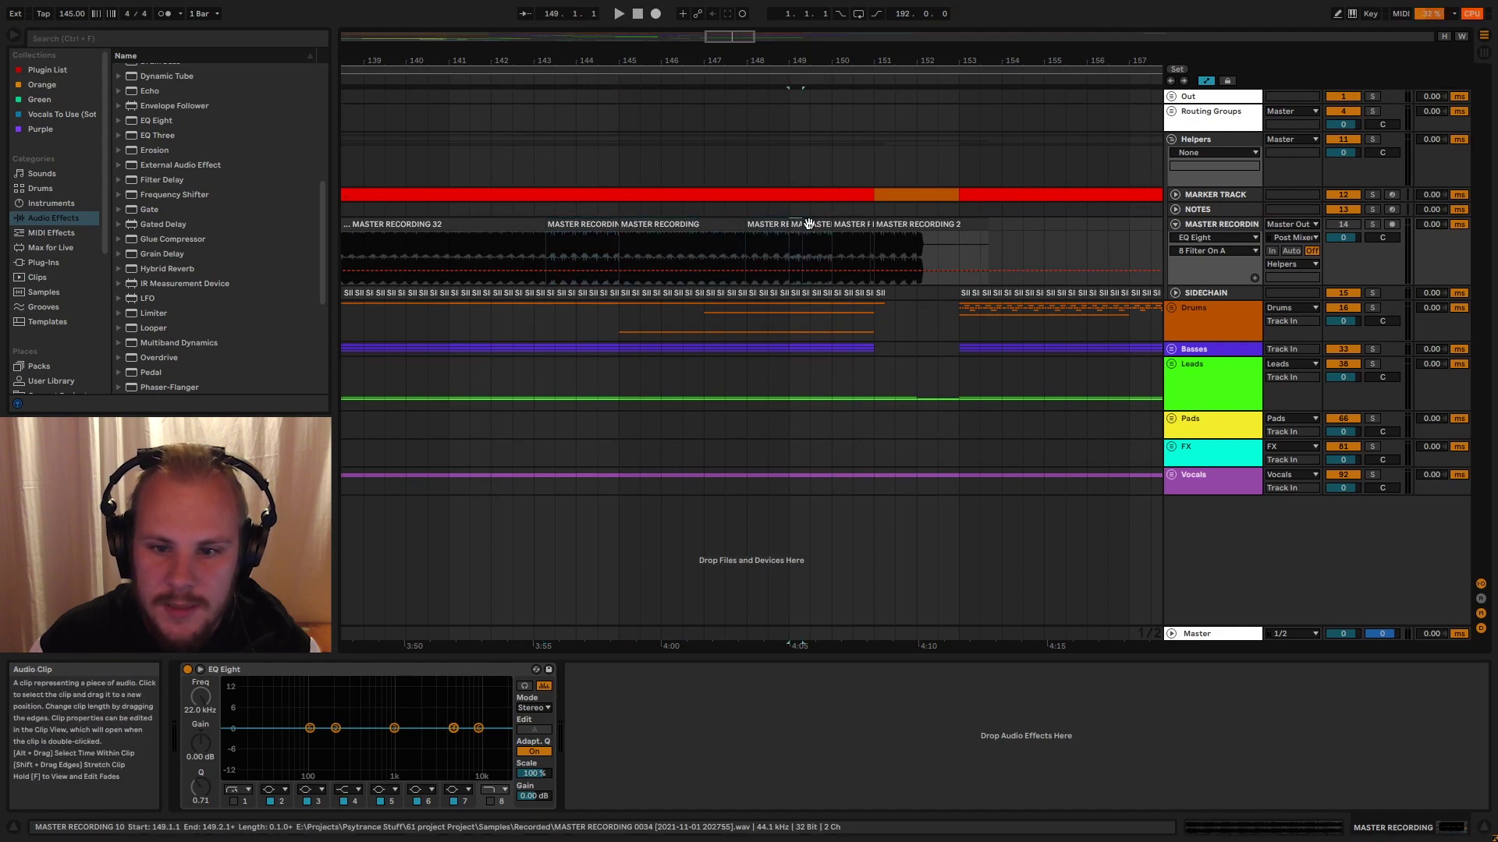
{"action": "left_click", "coordinate": [851, 225]}
{"action": "left_click", "coordinate": [877, 225]}
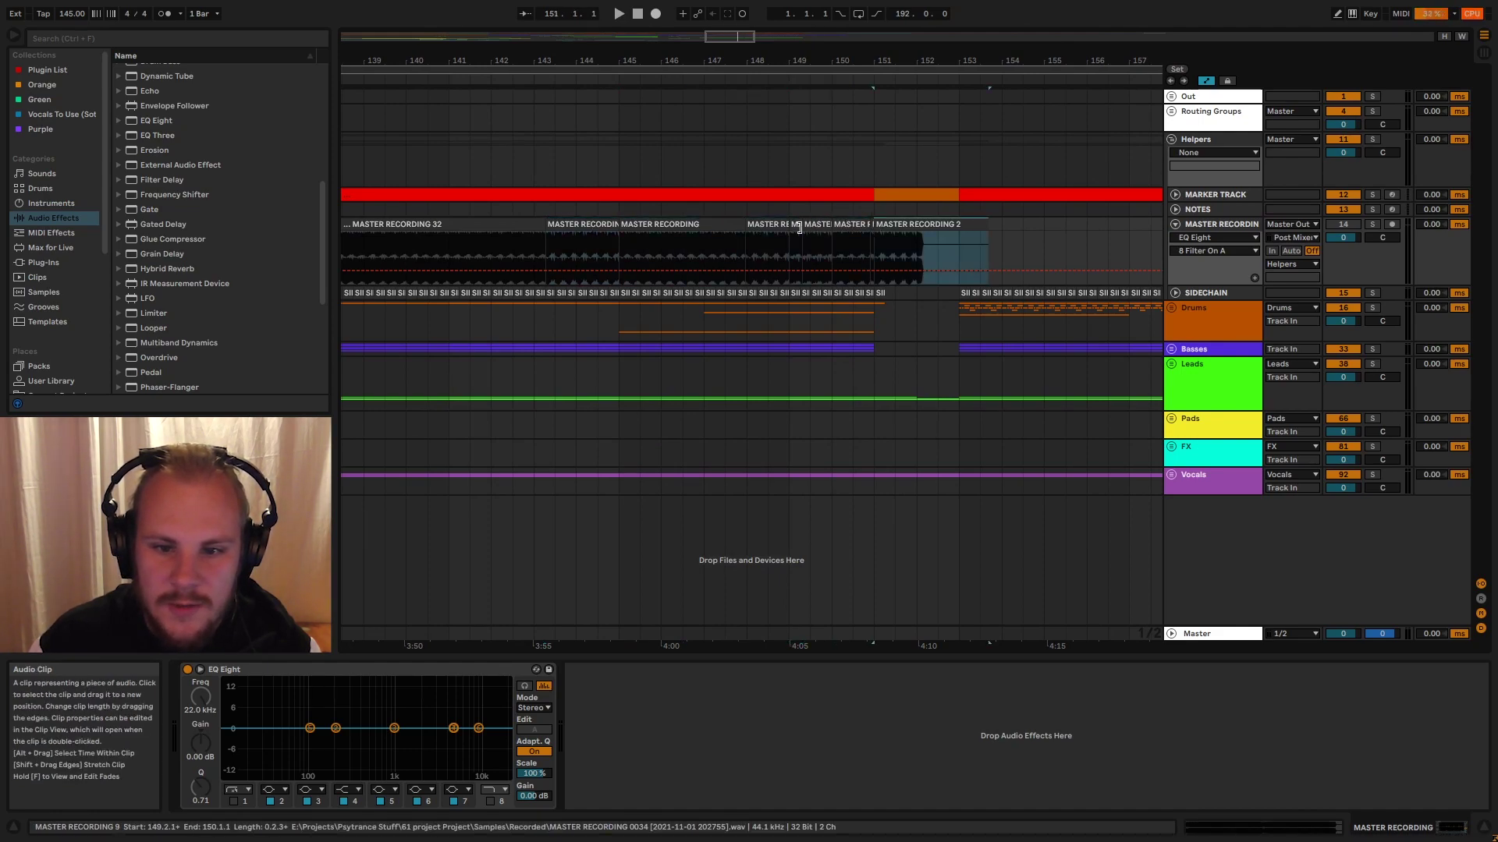
{"action": "left_click", "coordinate": [734, 226]}
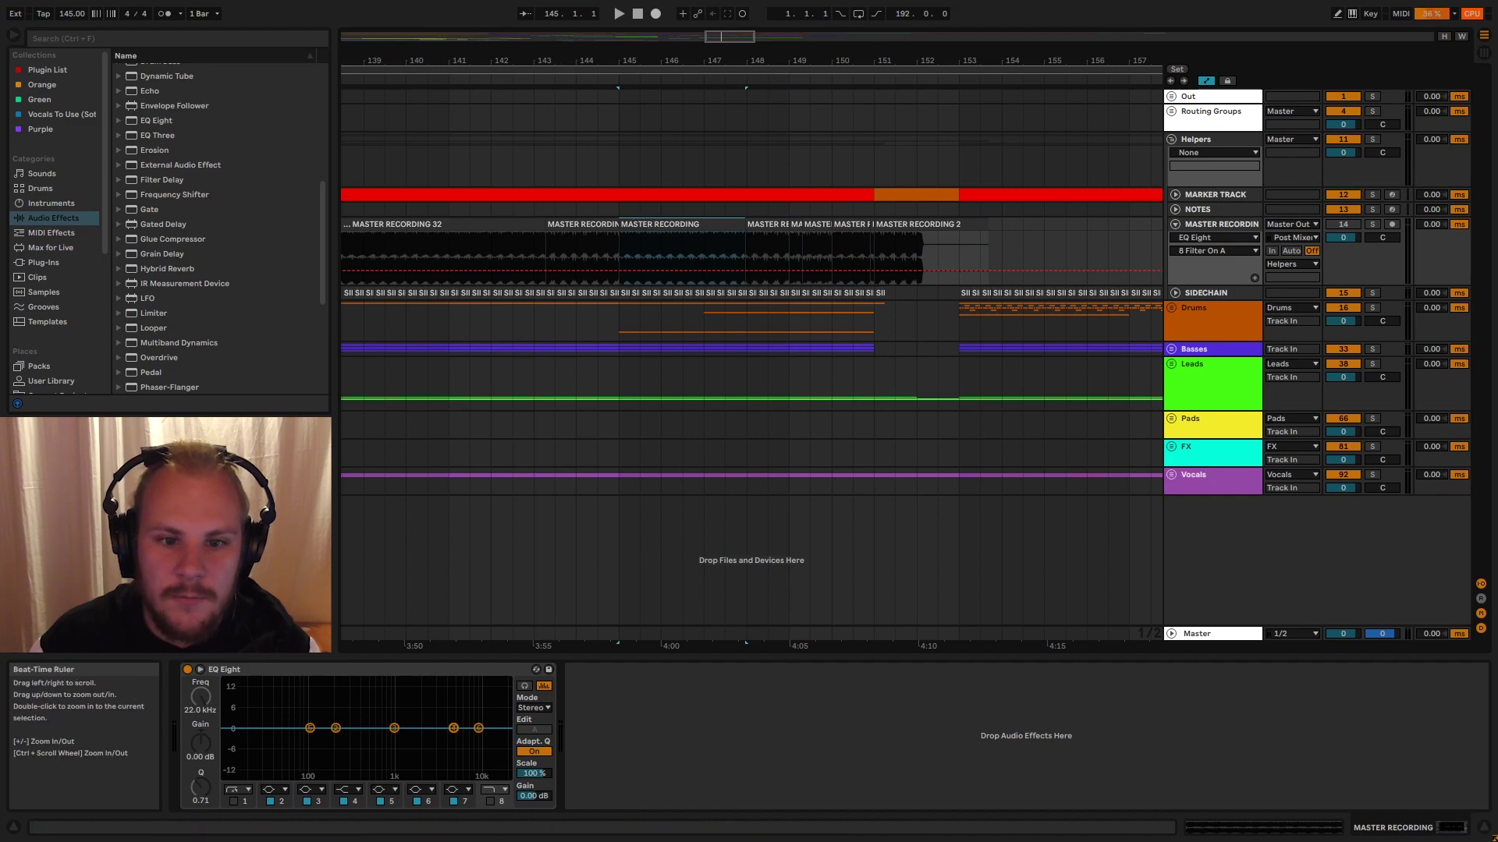
{"action": "mouse_move", "coordinate": [561, 61]}
{"action": "left_mouse_down"}
{"action": "mouse_move", "coordinate": [561, 199]}
{"action": "mouse_move", "coordinate": [550, 156]}
{"action": "mouse_move", "coordinate": [515, 152]}
{"action": "mouse_move", "coordinate": [593, 216]}
{"action": "left_mouse_up"}
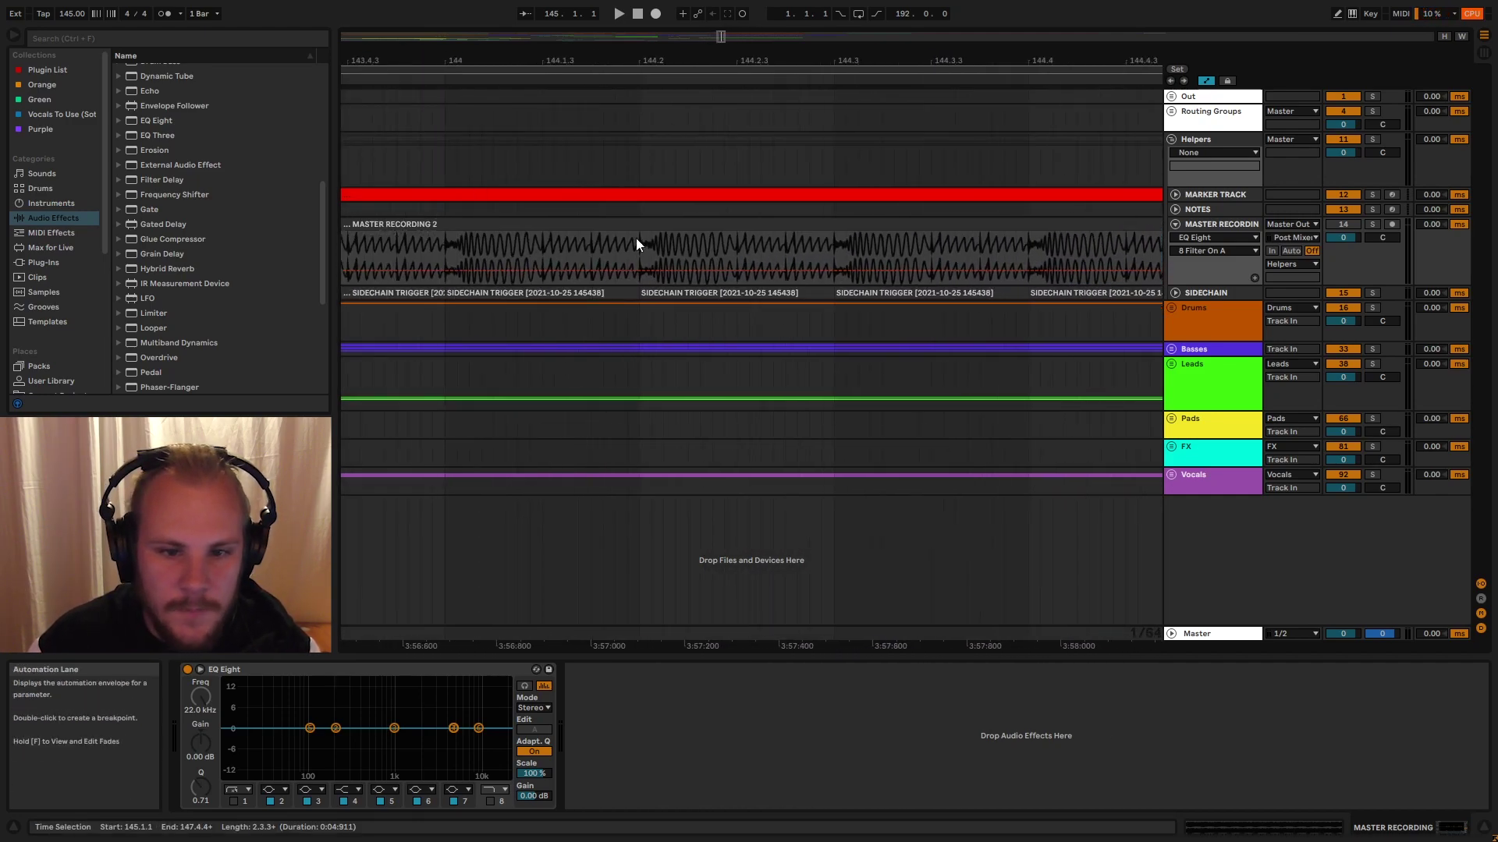
{"action": "mouse_move", "coordinate": [750, 61]}
{"action": "left_mouse_down"}
{"action": "mouse_move", "coordinate": [750, 19]}
{"action": "mouse_move", "coordinate": [961, 2]}
{"action": "mouse_move", "coordinate": [980, 207]}
{"action": "left_mouse_up"}
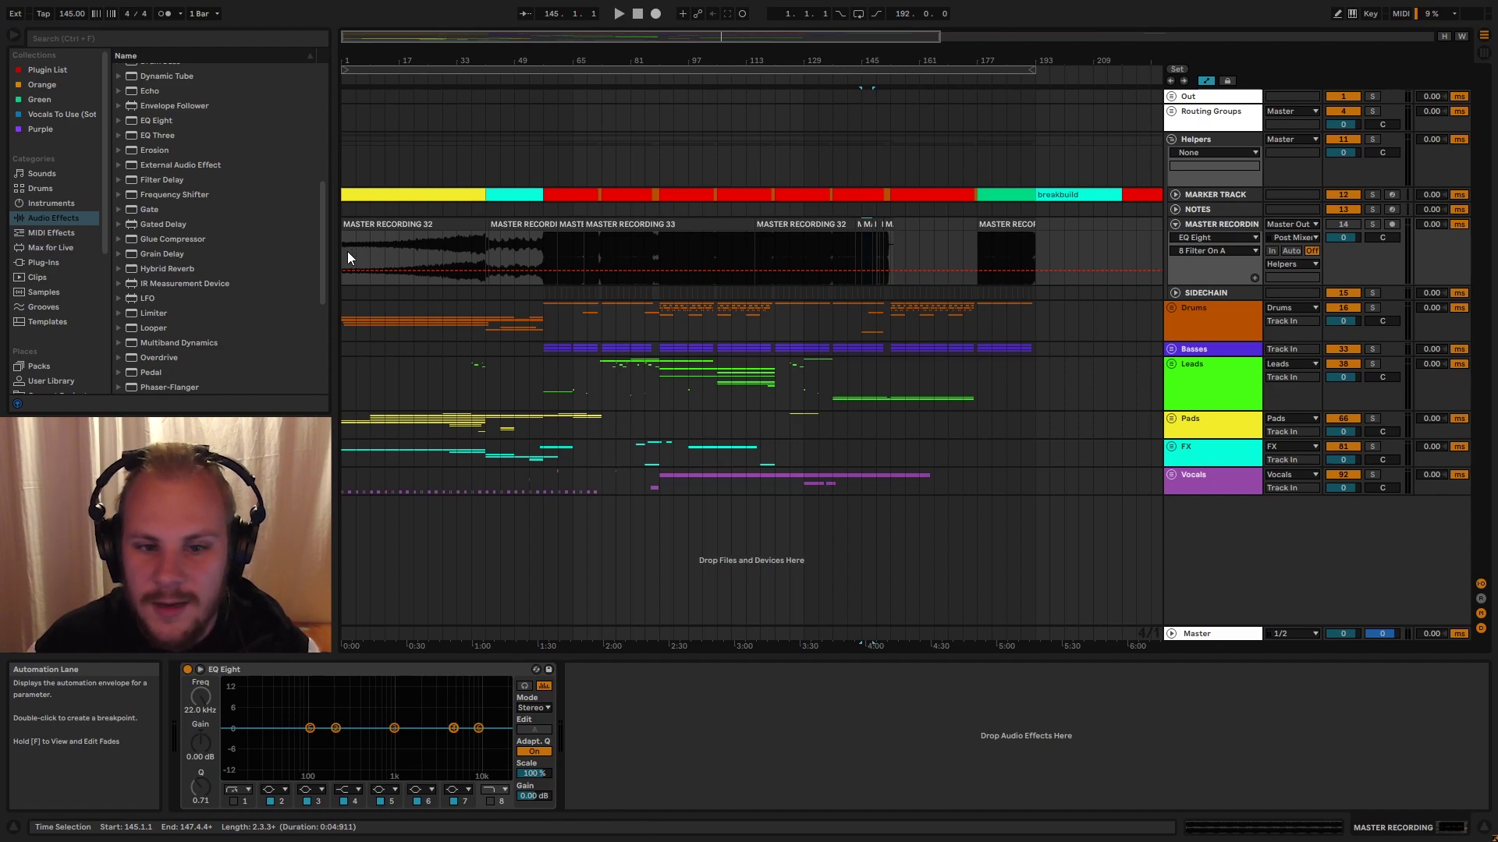
{"action": "mouse_move", "coordinate": [384, 65]}
{"action": "left_mouse_down"}
{"action": "mouse_move", "coordinate": [384, 90]}
{"action": "mouse_move", "coordinate": [411, 63]}
{"action": "left_mouse_up"}
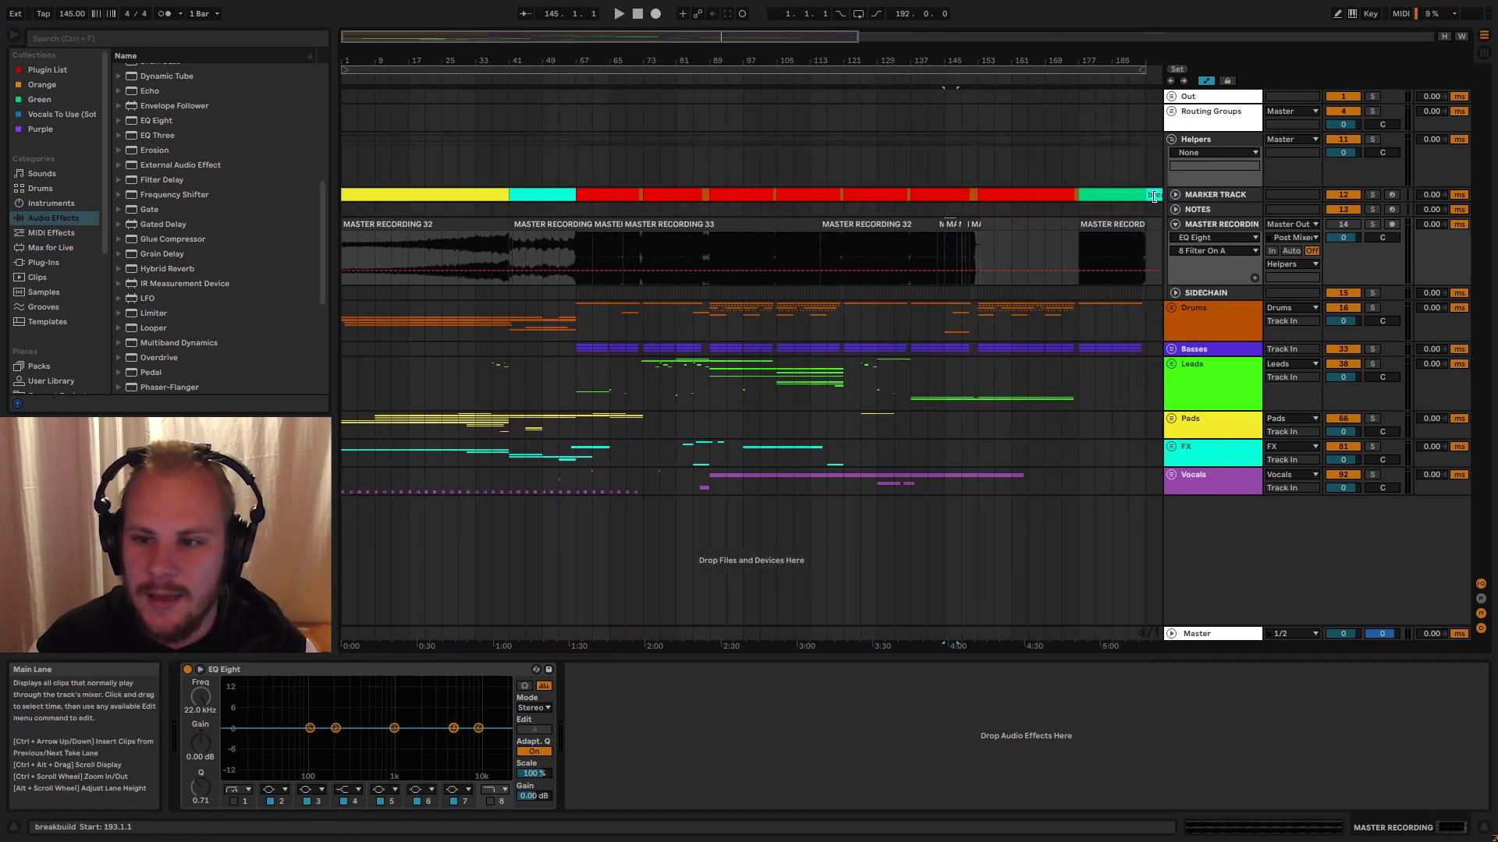
- Expand the Out group and inspect the Master Out track's Dynamic Boost automation from bar 1 to bar 57
{"action": "left_click", "coordinate": [1171, 96]}
{"action": "left_click", "coordinate": [1206, 167]}
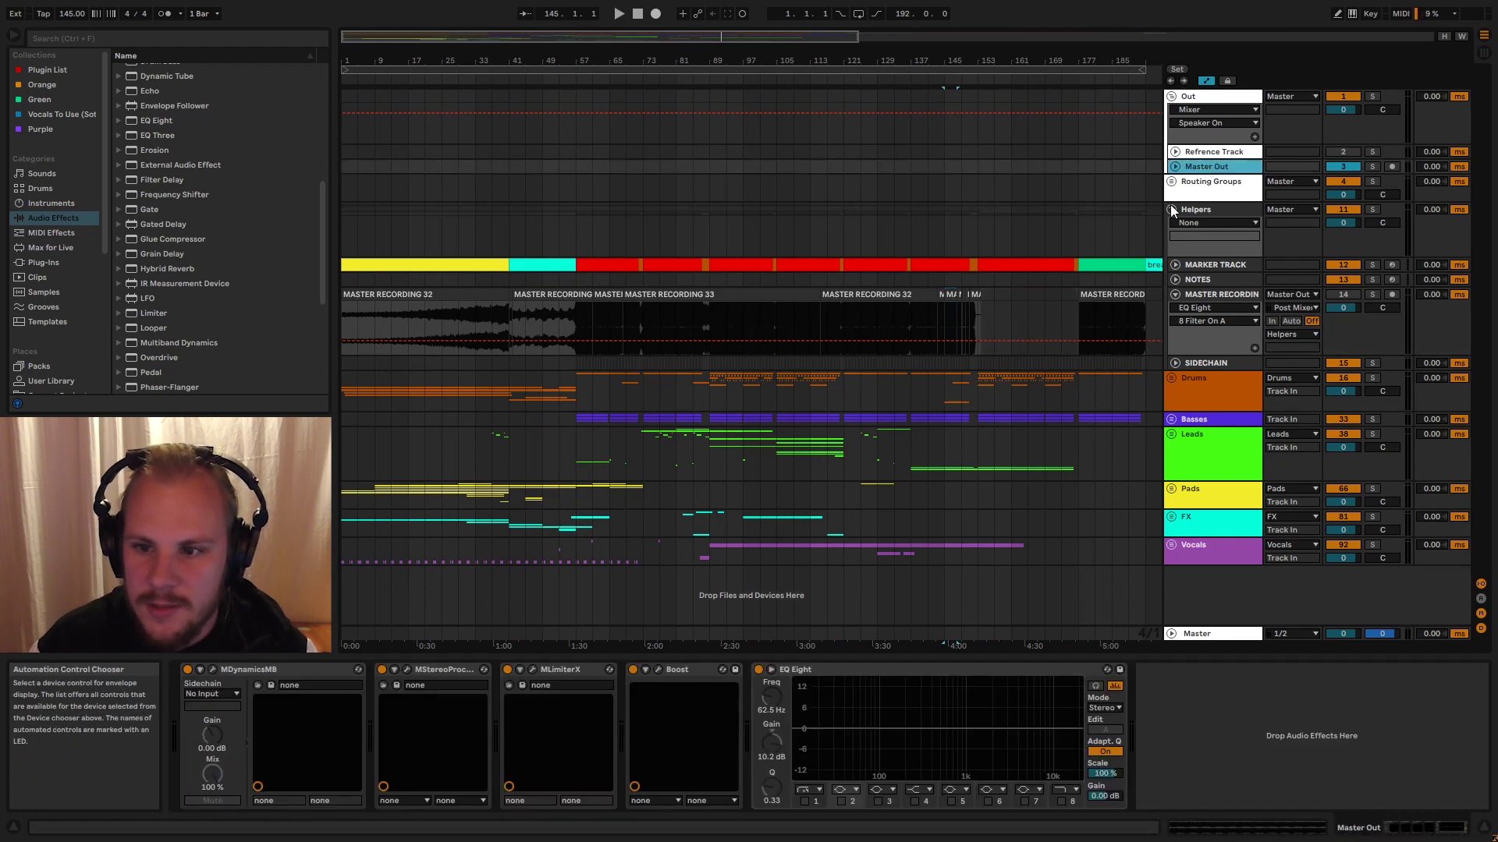
{"action": "left_click", "coordinate": [1175, 167]}
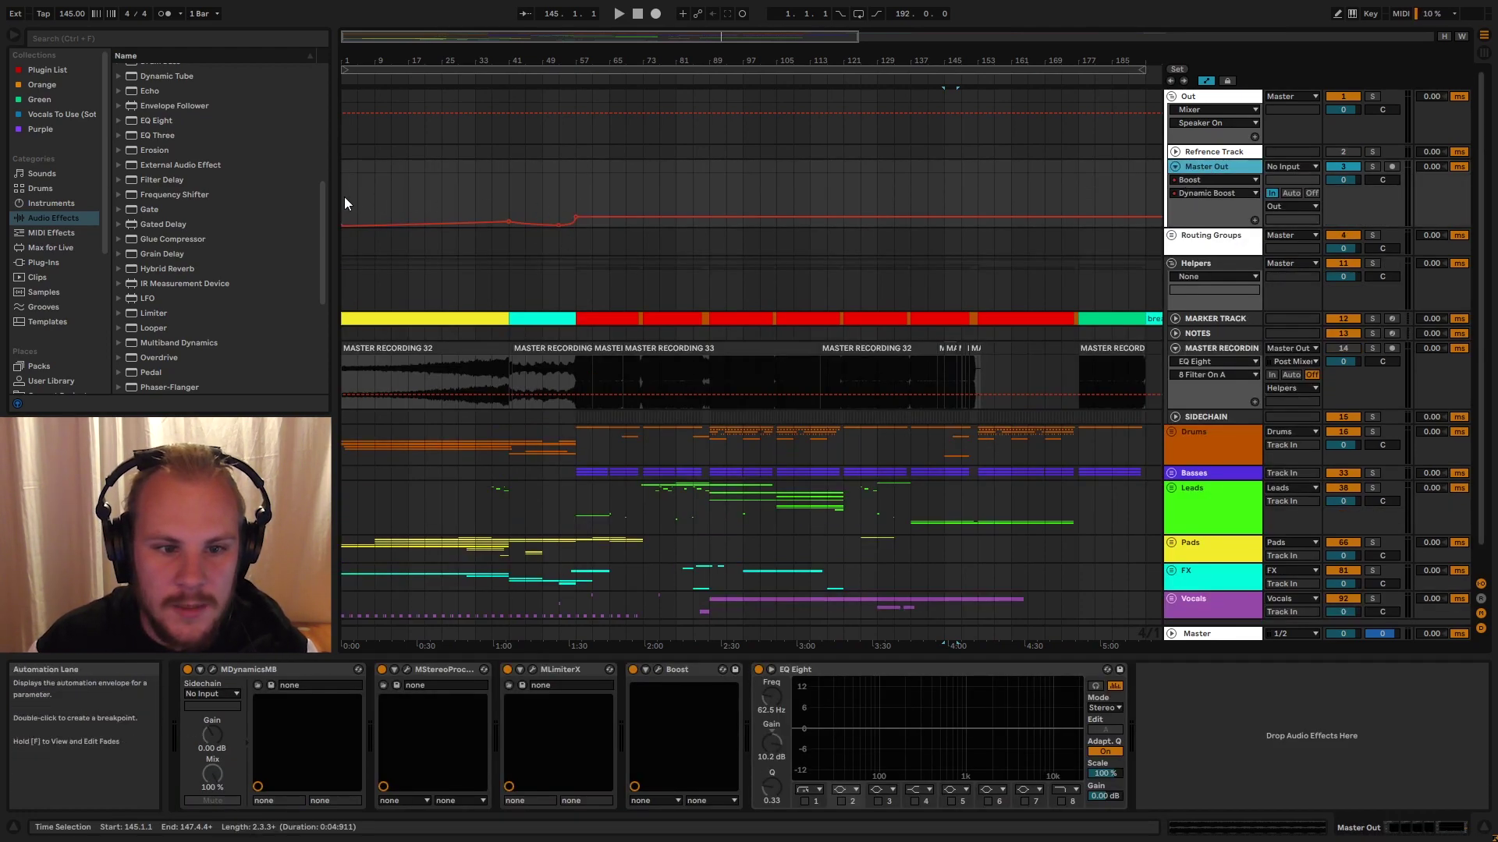
{"action": "left_click_drag", "start_coordinate": [346, 201], "coordinate": [582, 189]}
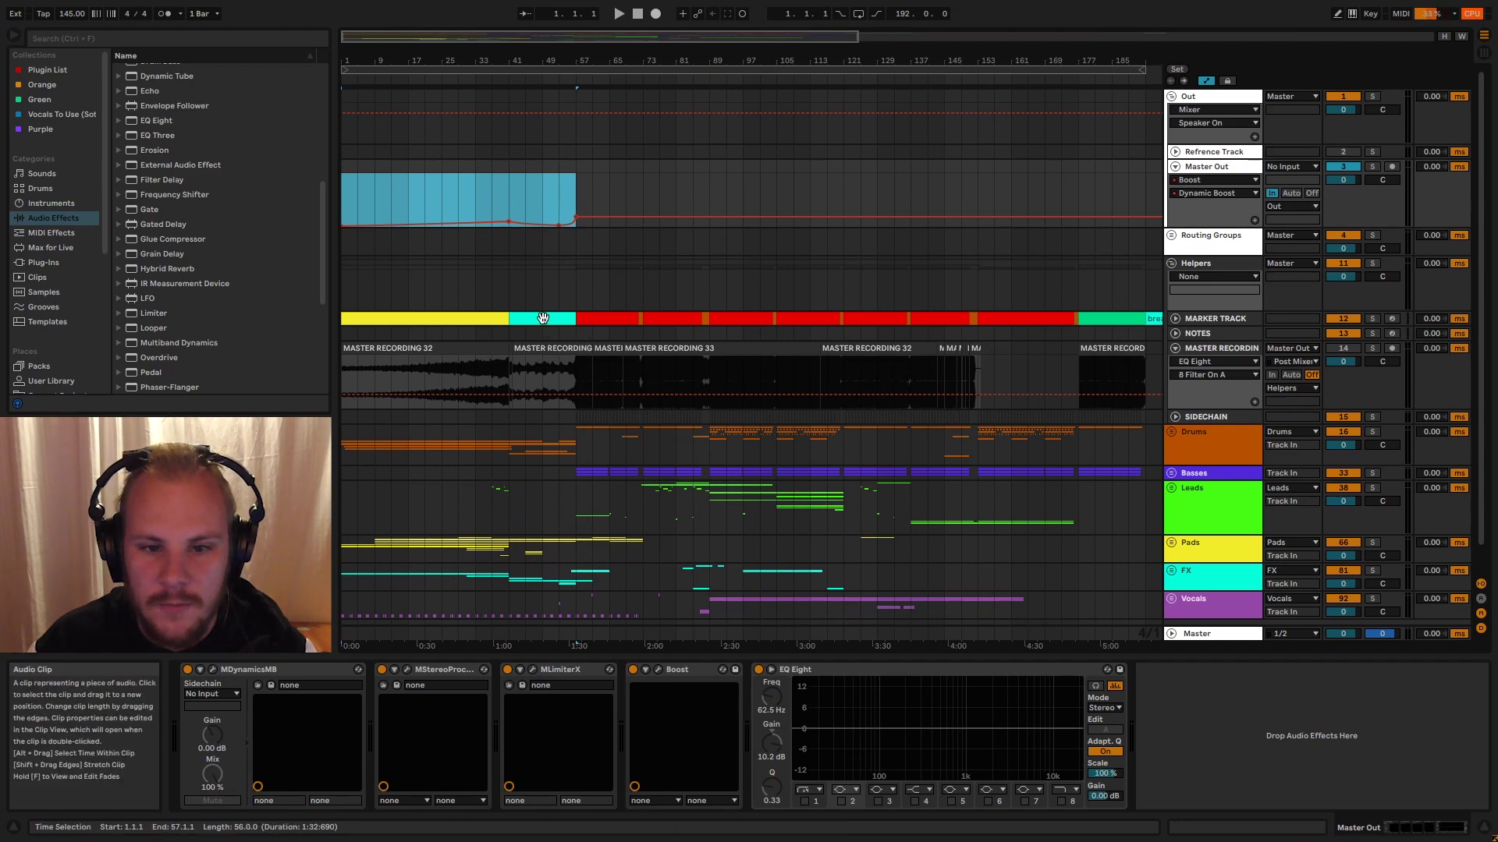
{"action": "left_click", "coordinate": [509, 221]}
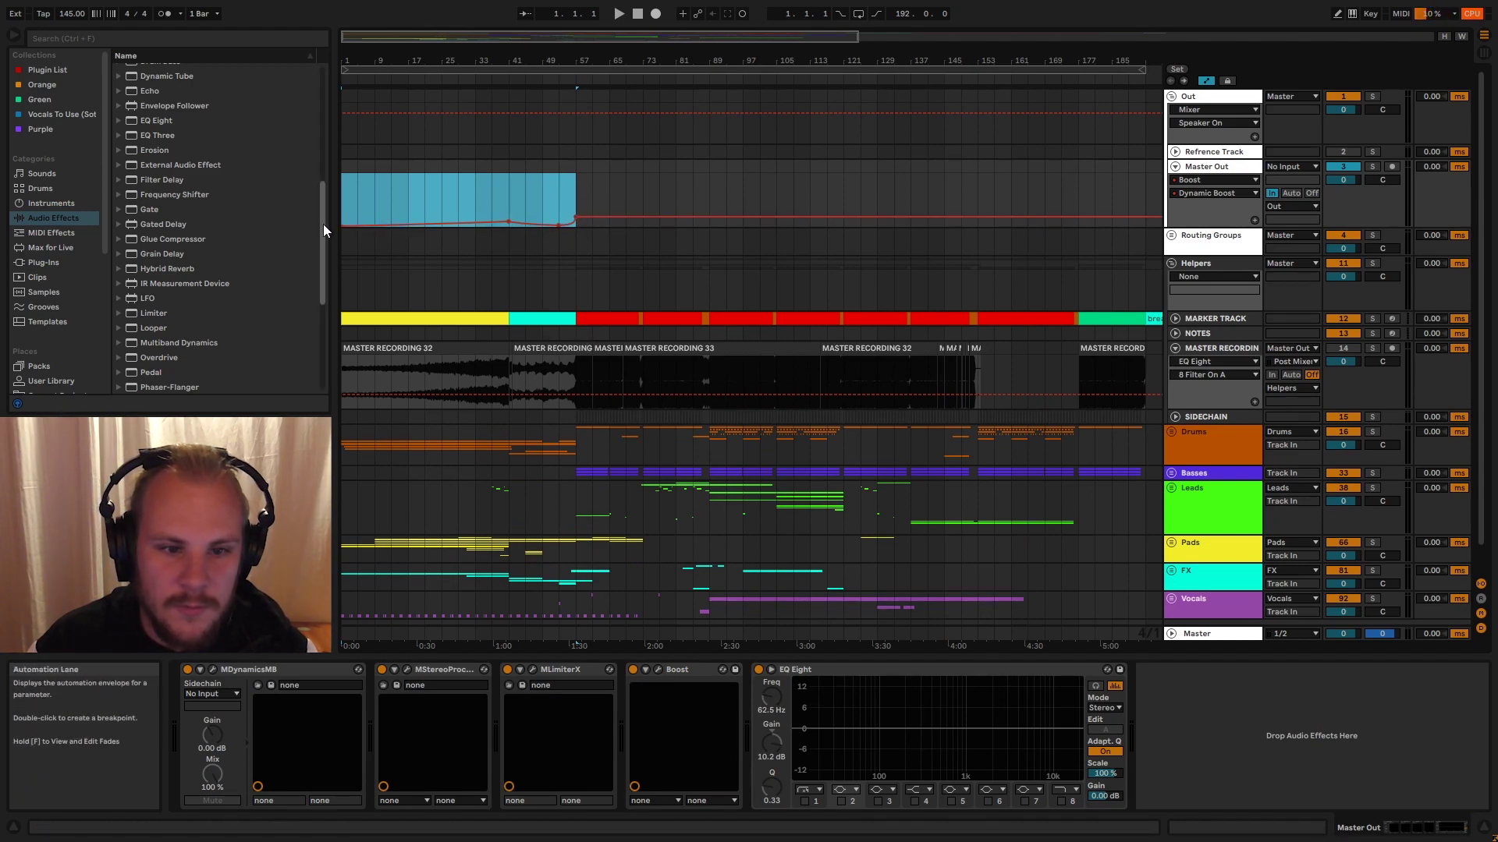
{"action": "left_click", "coordinate": [1174, 167]}
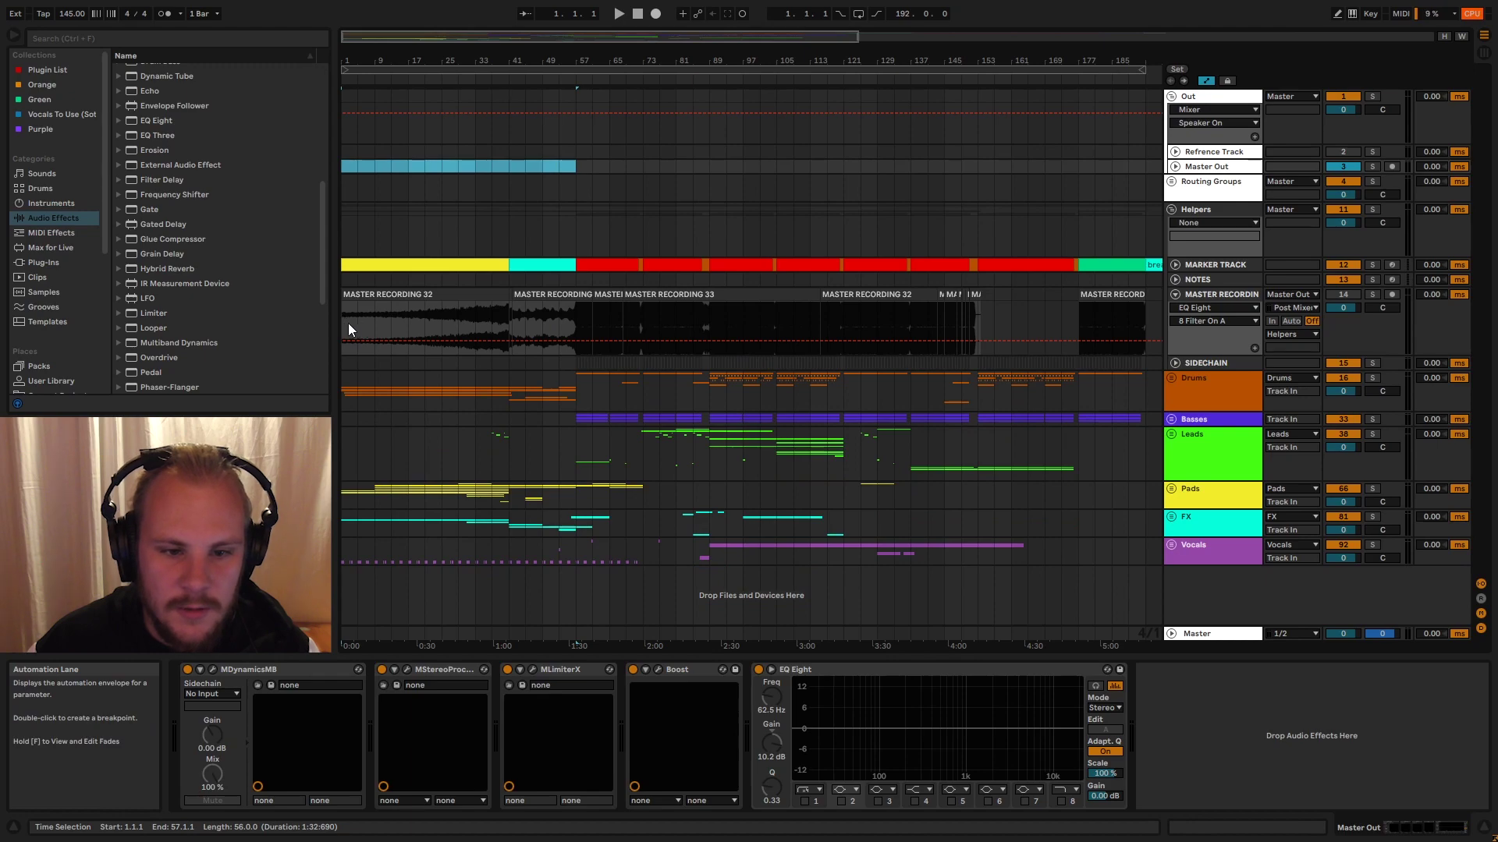
- Compare MASTER RECORDING waveform levels by selecting the intro up to bar 41 and the section from bar 57 to 72
{"action": "left_click_drag", "start_coordinate": [343, 321], "coordinate": [376, 321]}
{"action": "left_click_drag", "start_coordinate": [482, 317], "coordinate": [504, 316]}
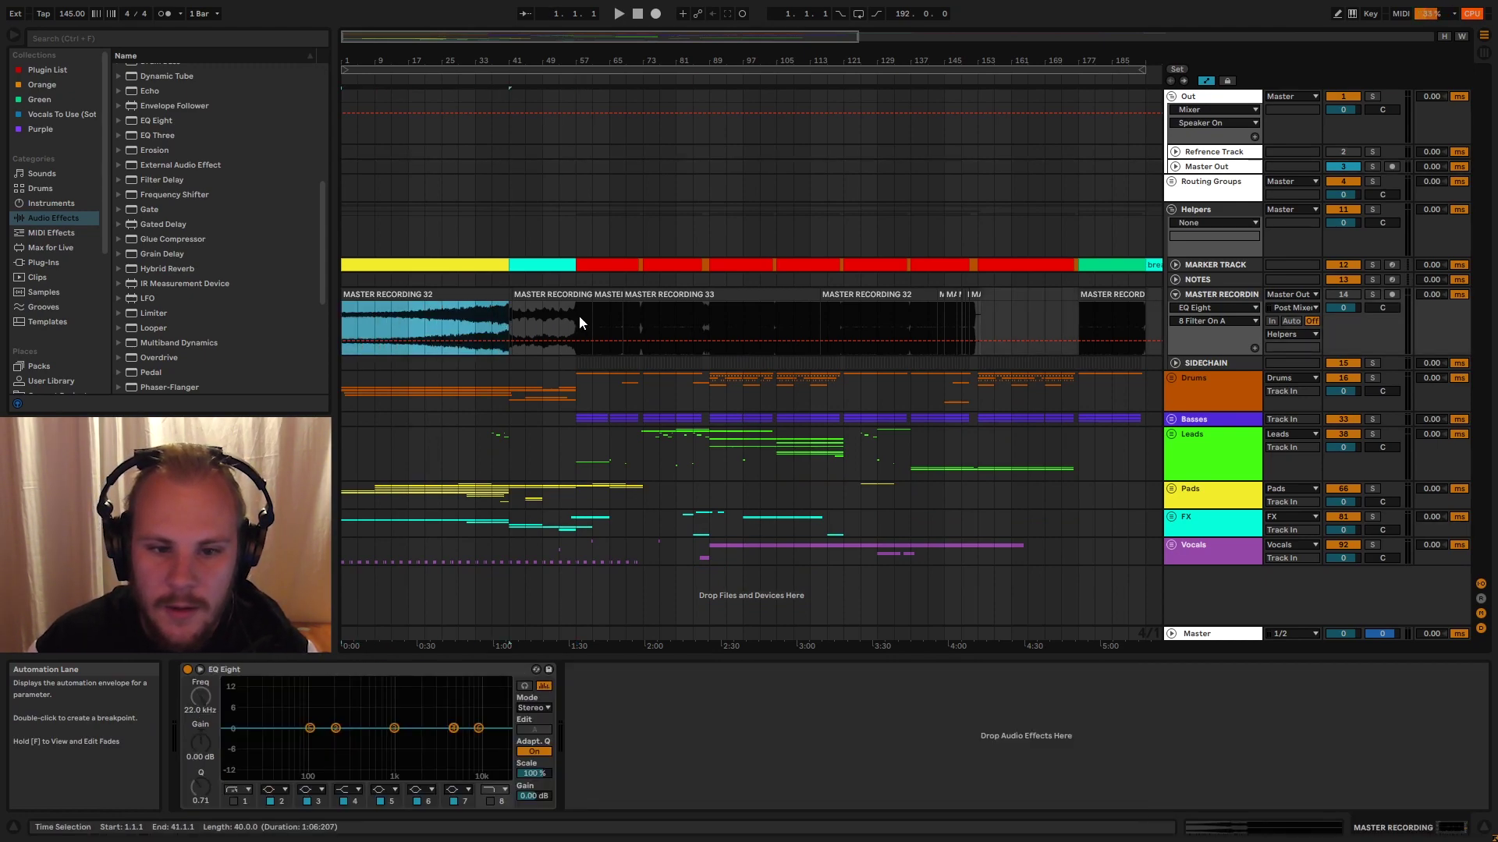
{"action": "left_click_drag", "start_coordinate": [342, 333], "coordinate": [605, 311]}
{"action": "left_click_drag", "start_coordinate": [576, 62], "coordinate": [589, 329]}
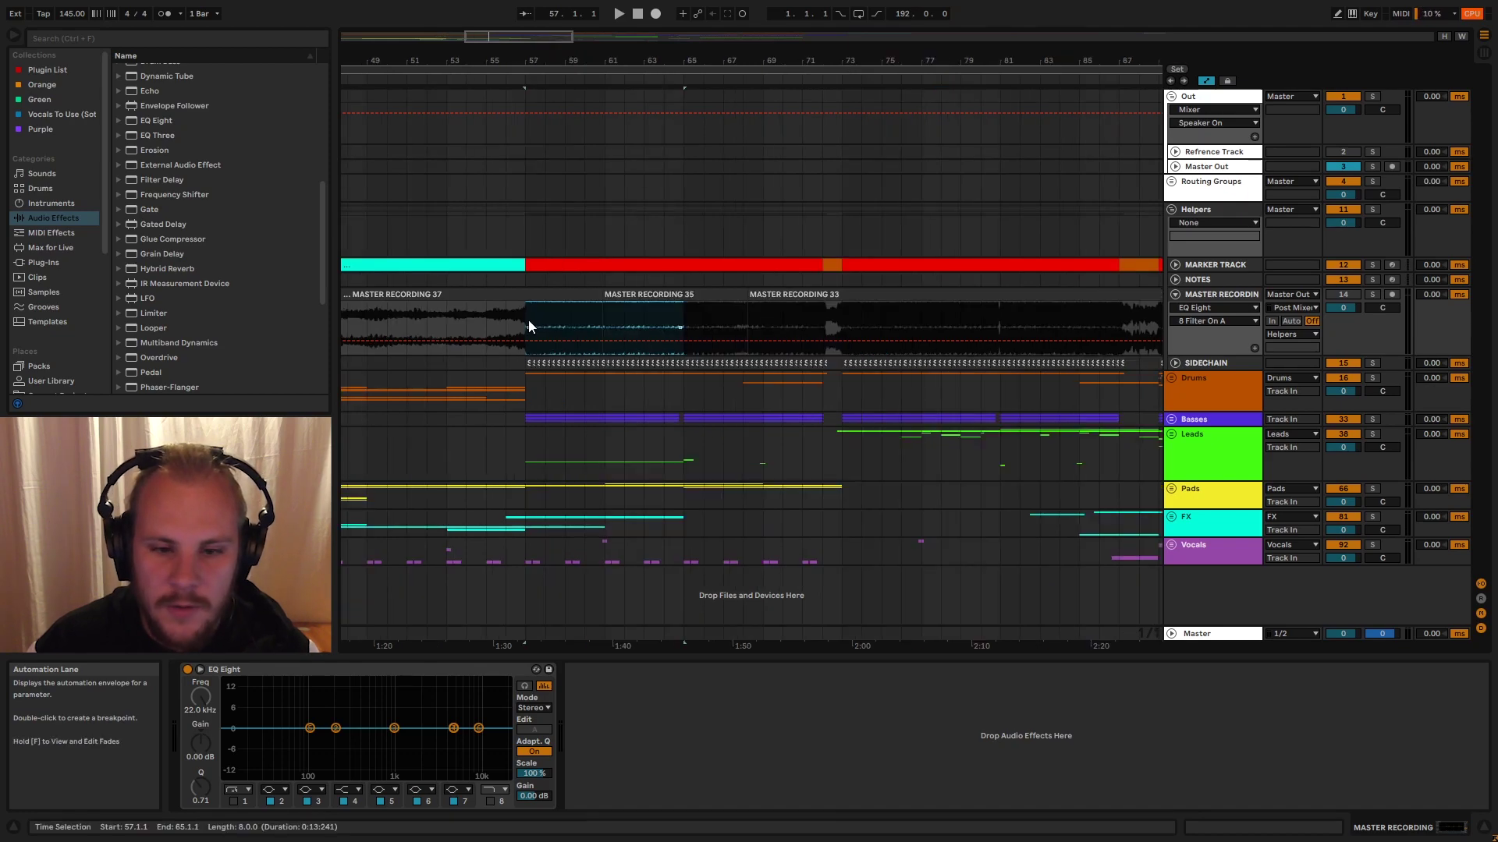
{"action": "left_click_drag", "start_coordinate": [527, 320], "coordinate": [769, 323]}
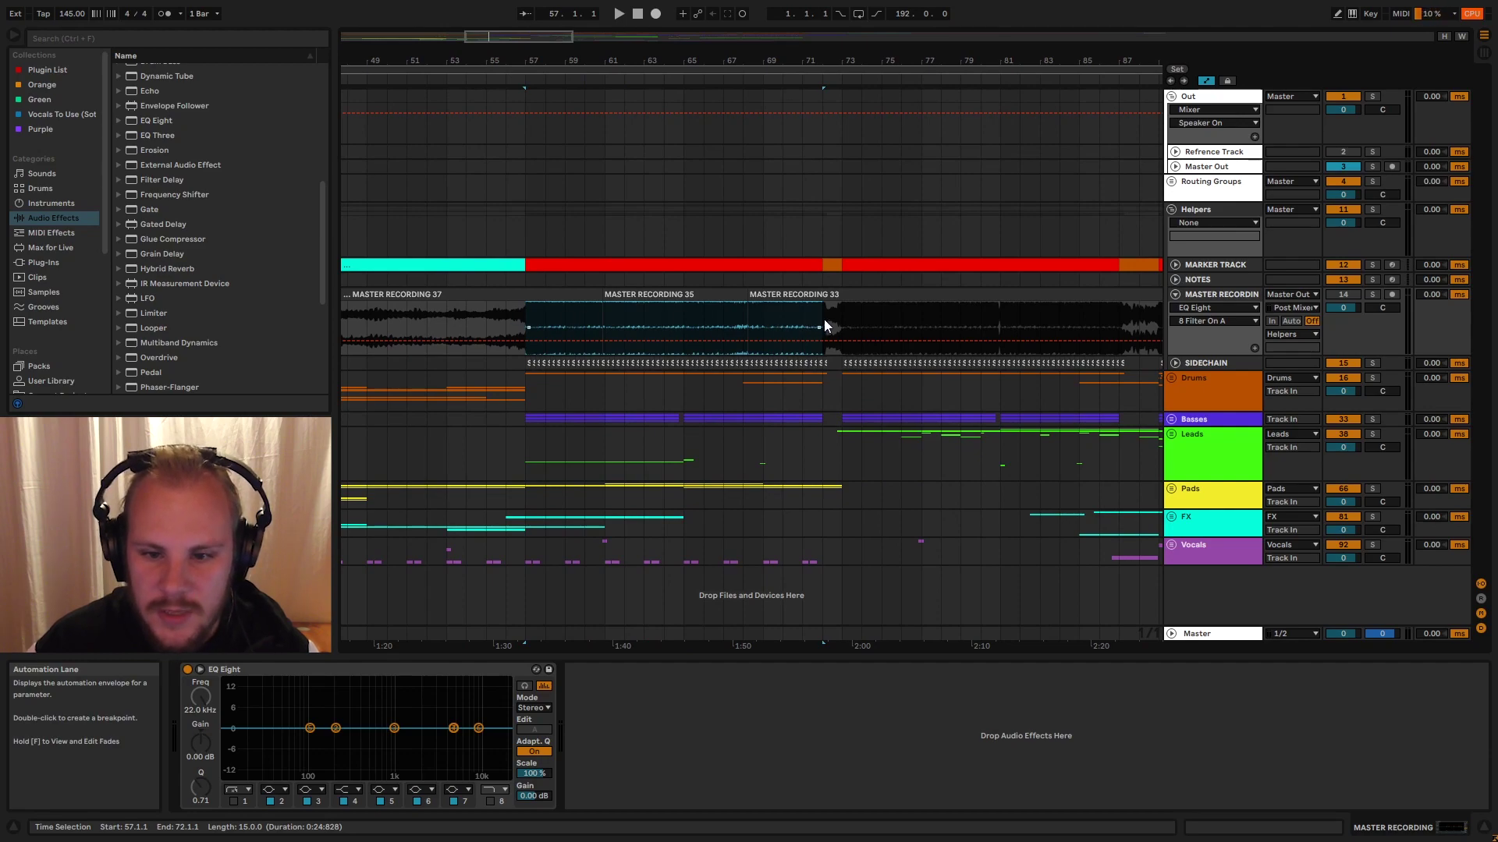
- Compare the MASTER RECORDING waveform of the breaks at bars 87–89 and 104–105 with the drop section at bars 89–93
{"action": "left_click_drag", "start_coordinate": [830, 62], "coordinate": [534, 63]}
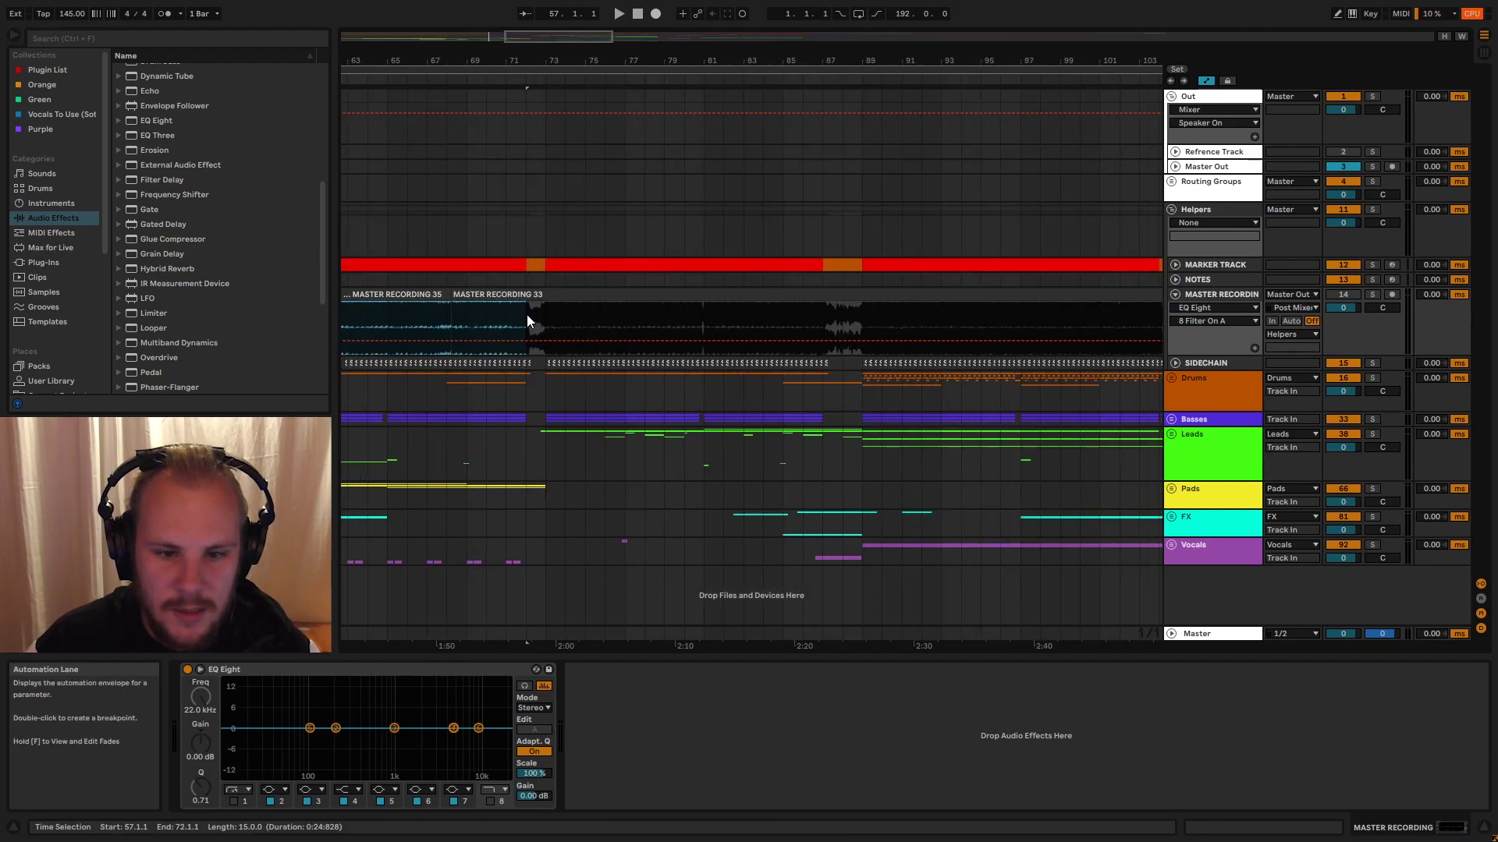
{"action": "left_click_drag", "start_coordinate": [526, 320], "coordinate": [545, 325]}
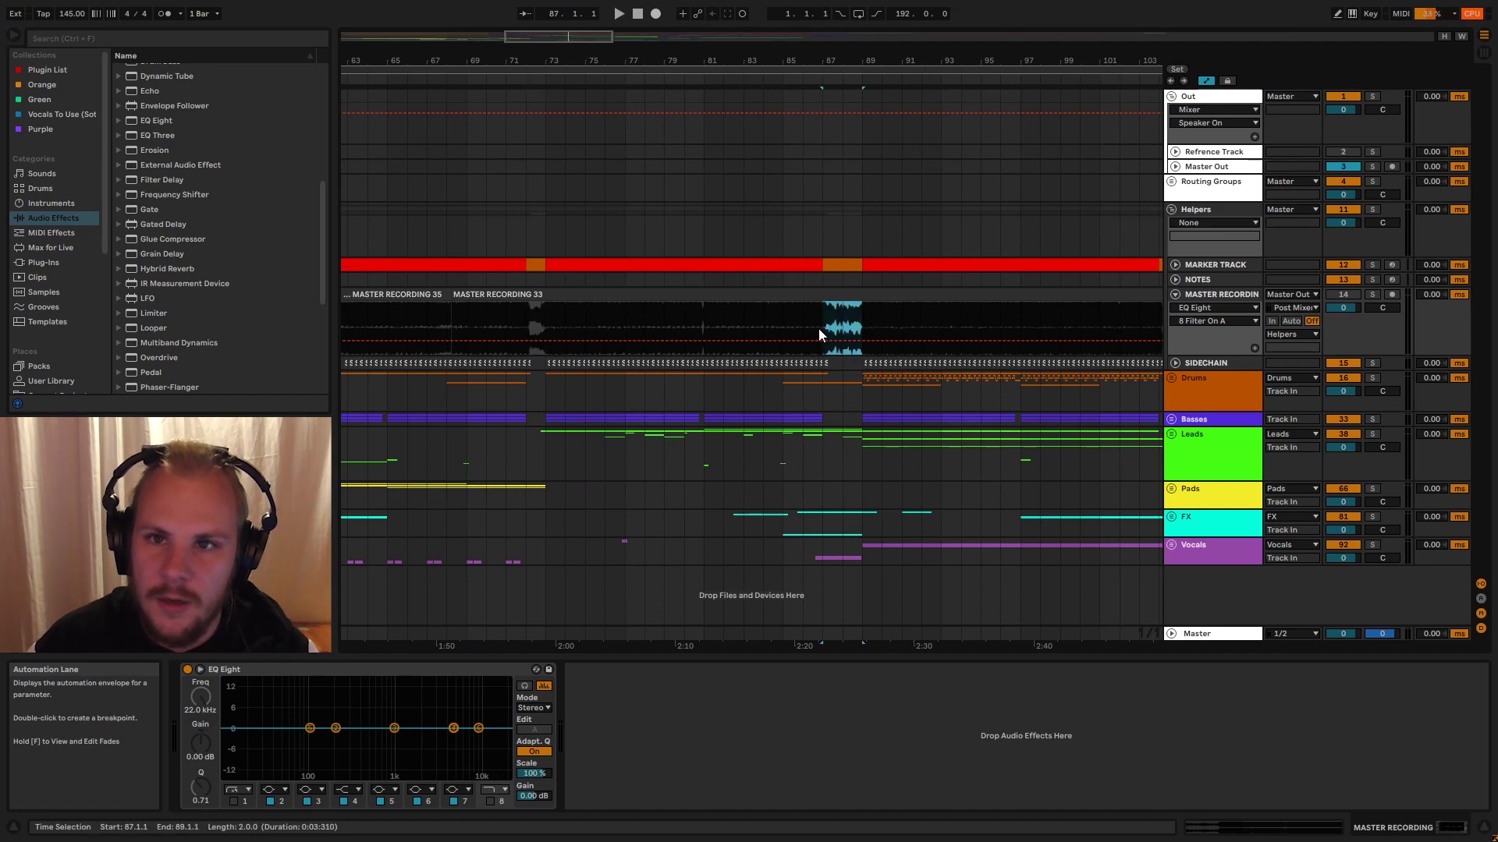
{"action": "left_click_drag", "start_coordinate": [862, 64], "coordinate": [663, 59]}
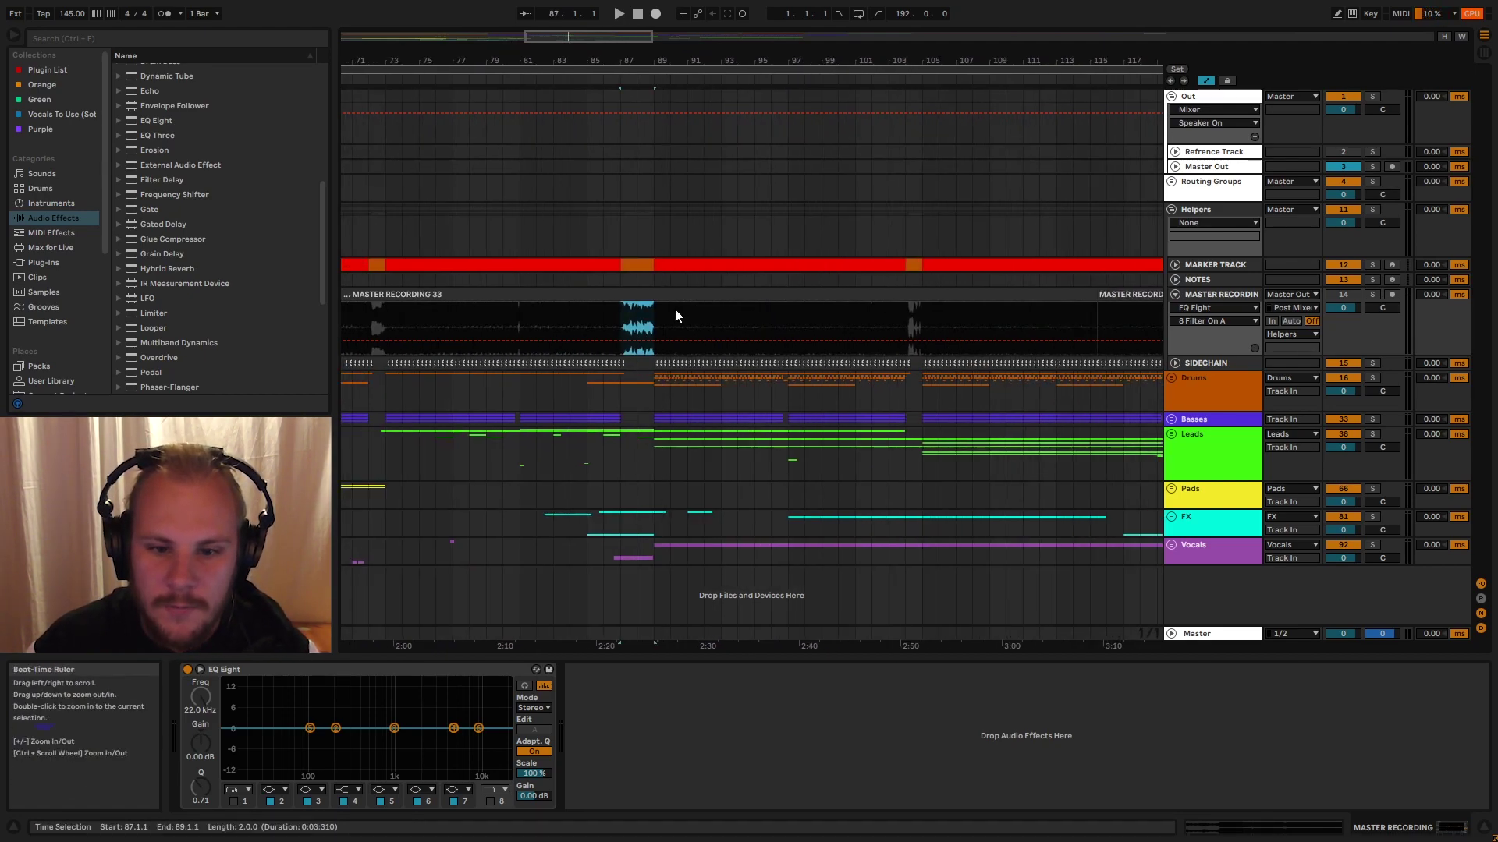
{"action": "left_click_drag", "start_coordinate": [652, 314], "coordinate": [760, 318]}
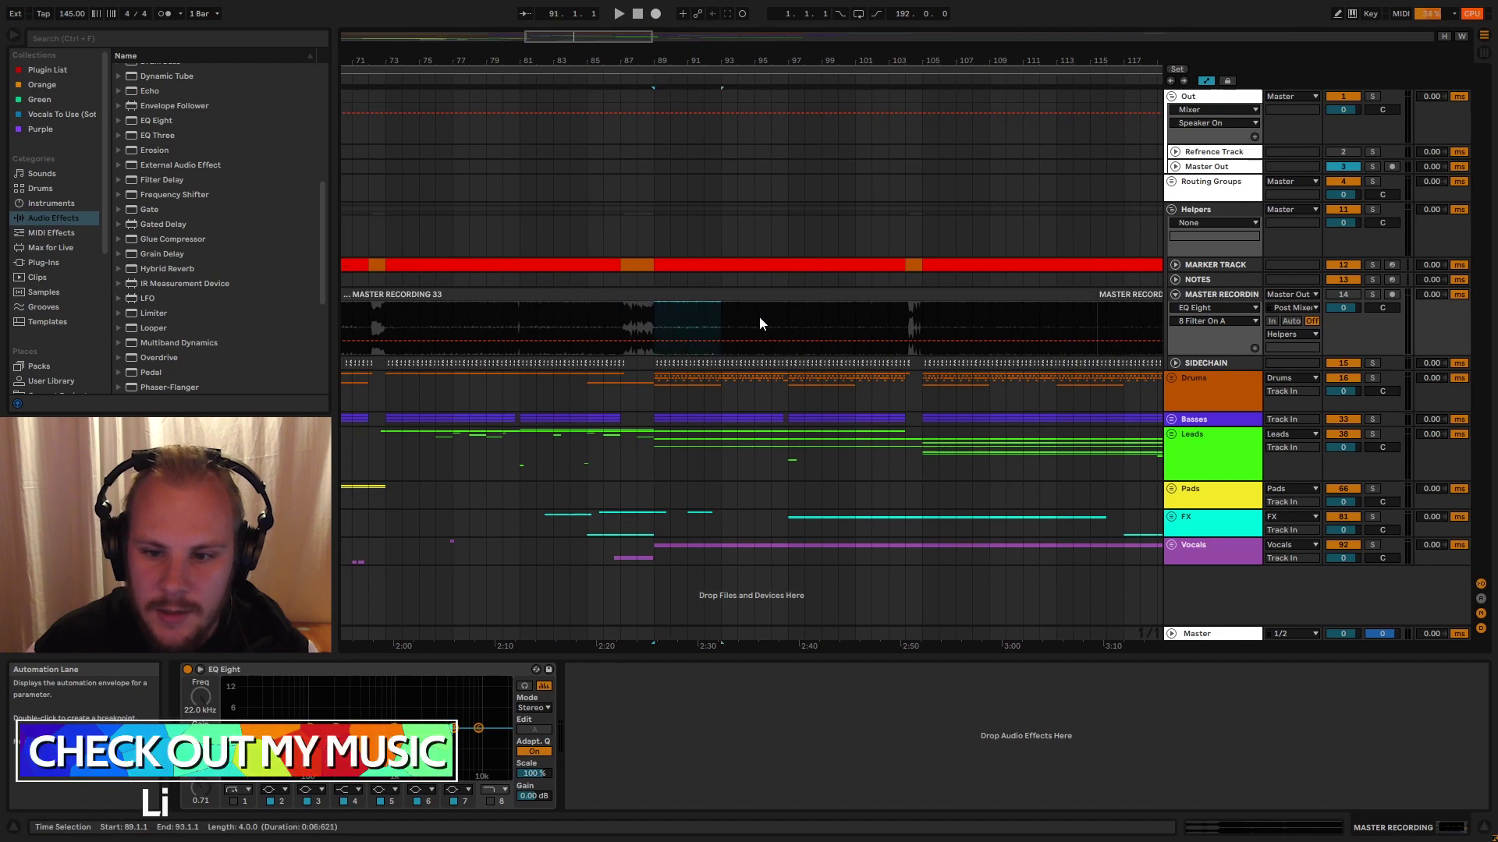
{"action": "left_click", "coordinate": [805, 317]}
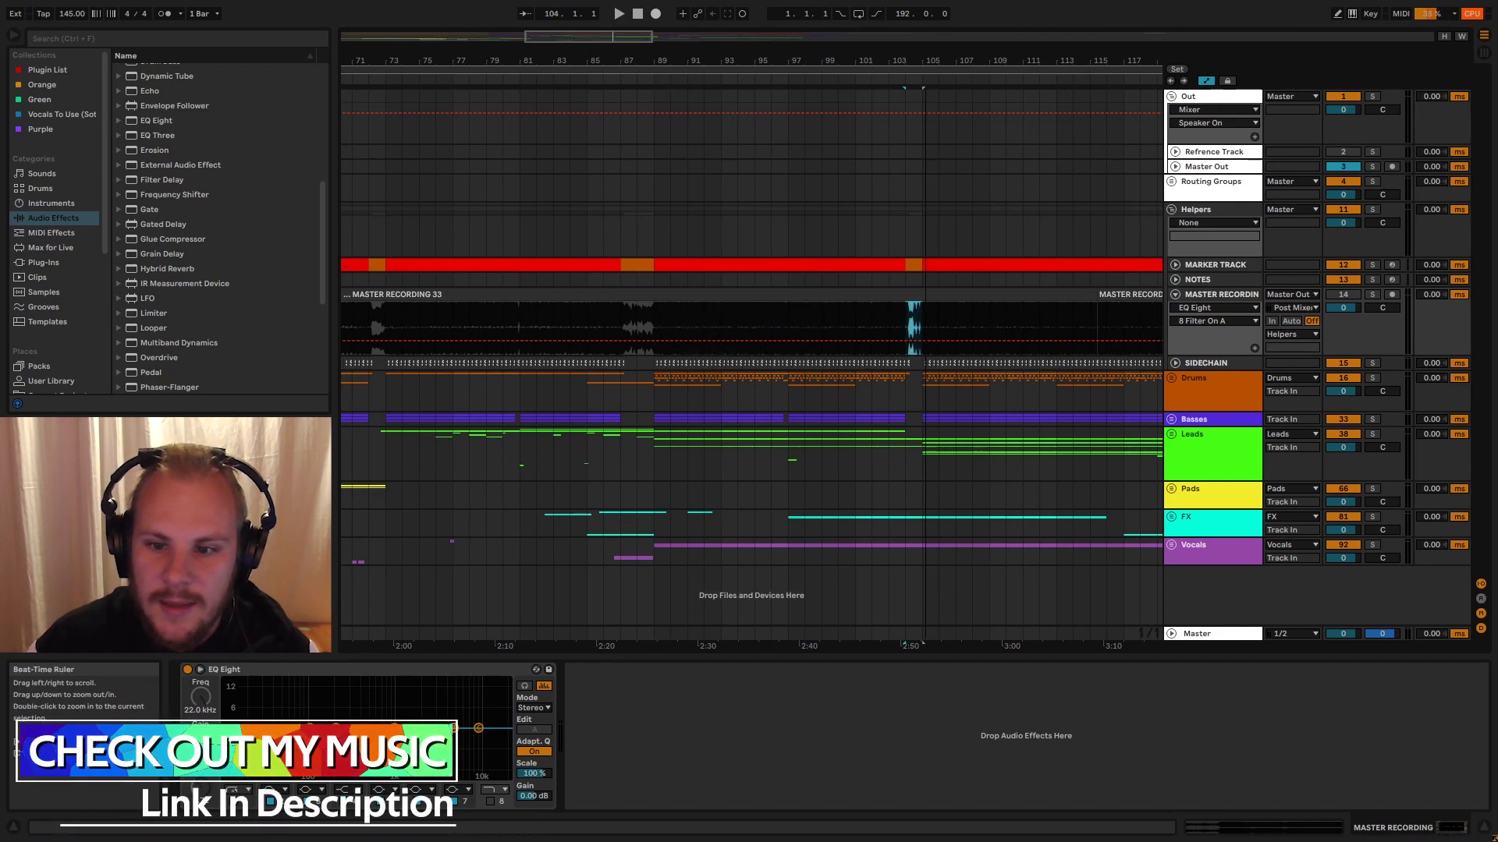
{"action": "left_click_drag", "start_coordinate": [922, 63], "coordinate": [804, 35]}
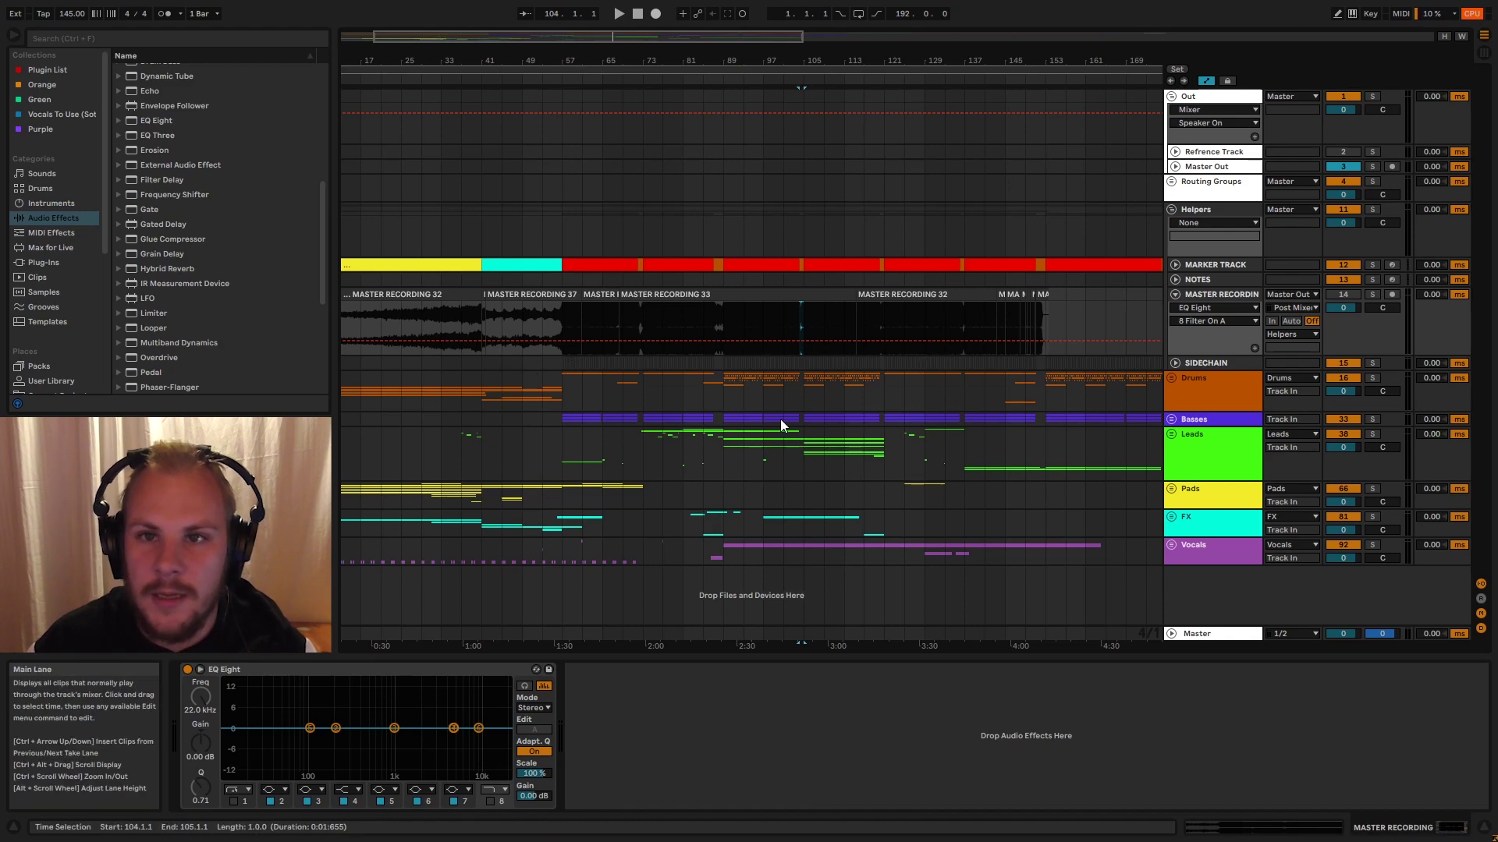
- Fold the MASTER RECORDING track and unfold SIDECHAIN to examine its trigger clips from bar 57 onward
{"action": "left_click", "coordinate": [1175, 294]}
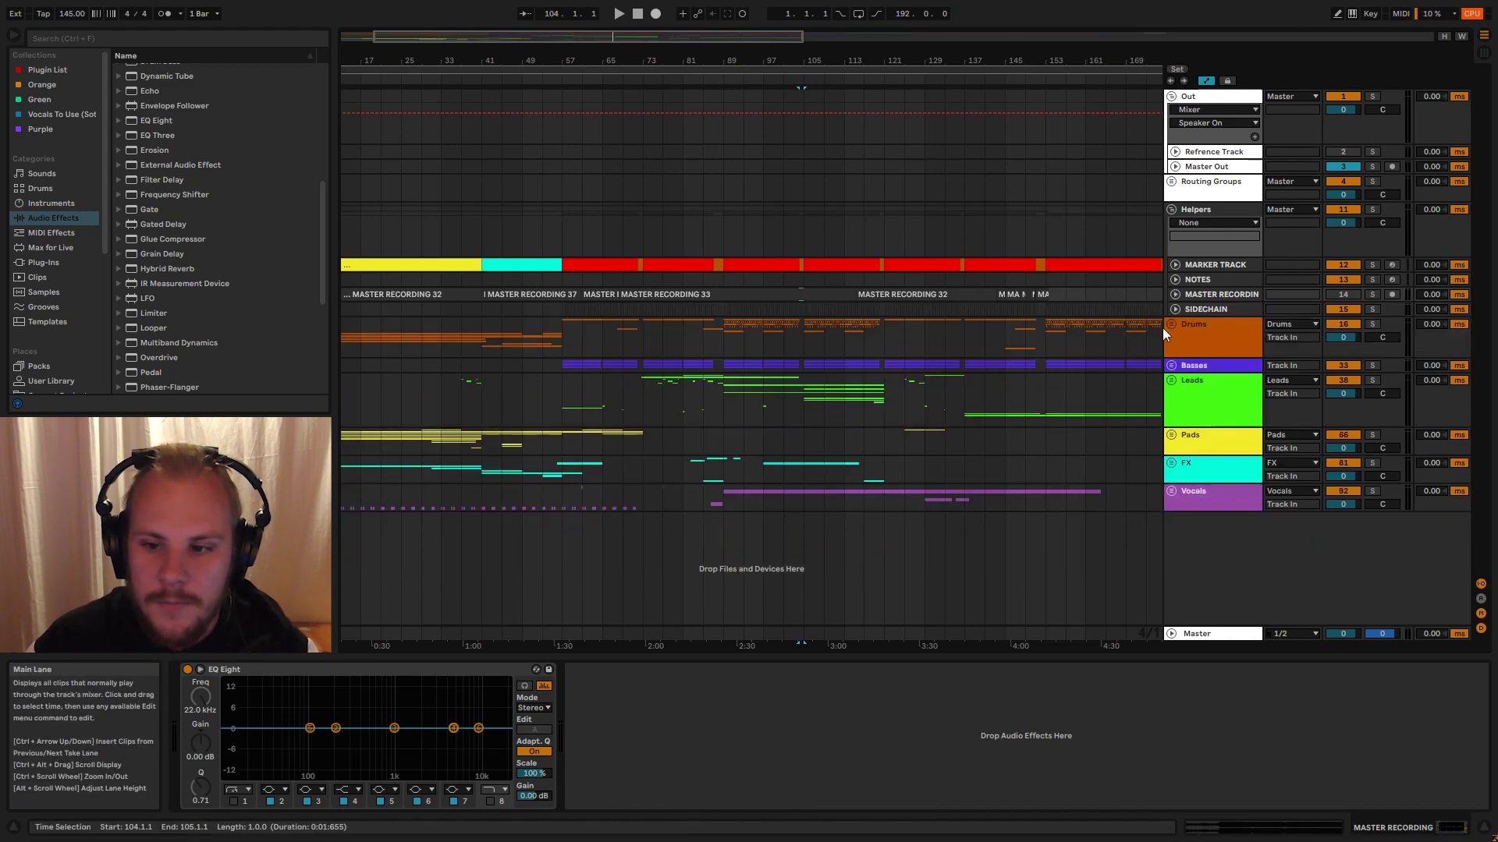
{"action": "left_click", "coordinate": [1174, 309]}
{"action": "left_click", "coordinate": [1186, 309]}
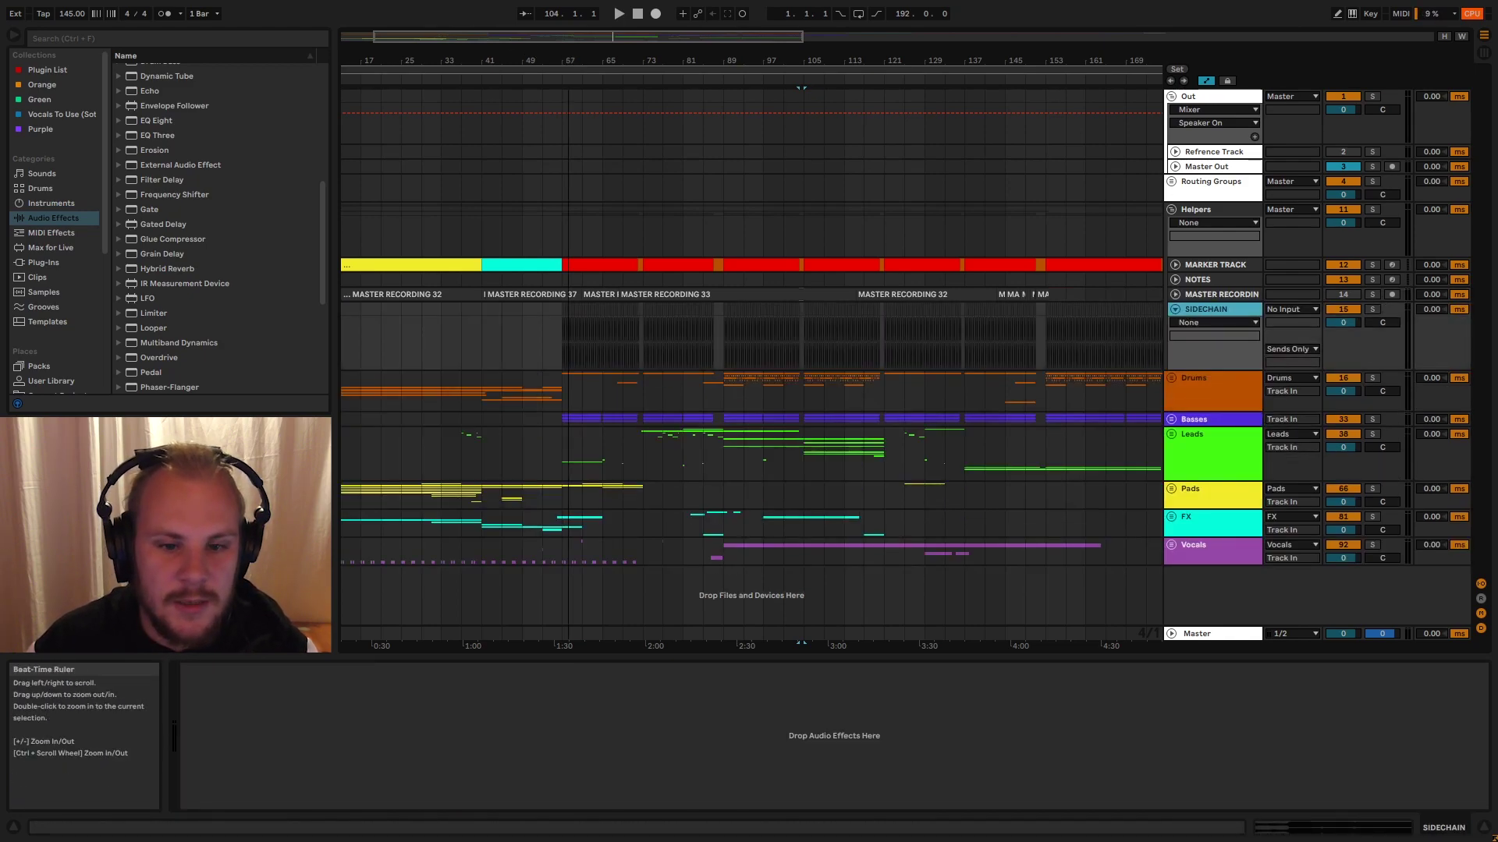
{"action": "left_click_drag", "start_coordinate": [567, 61], "coordinate": [743, 284]}
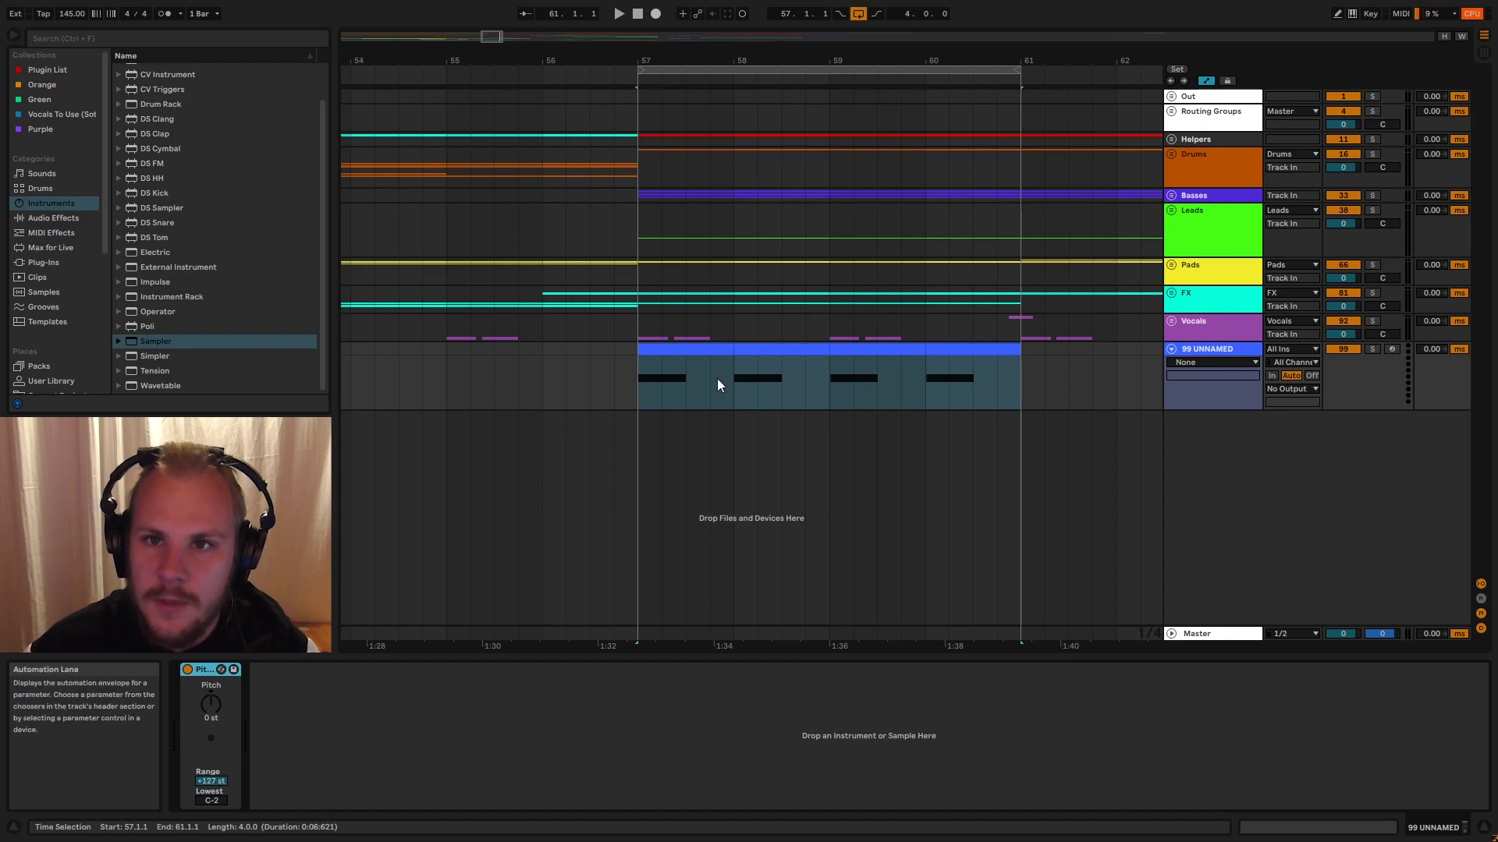
- Expand the Drums group and unfold the kick track 17 UNNAMED to show its waveforms
{"action": "left_click", "coordinate": [1171, 153]}
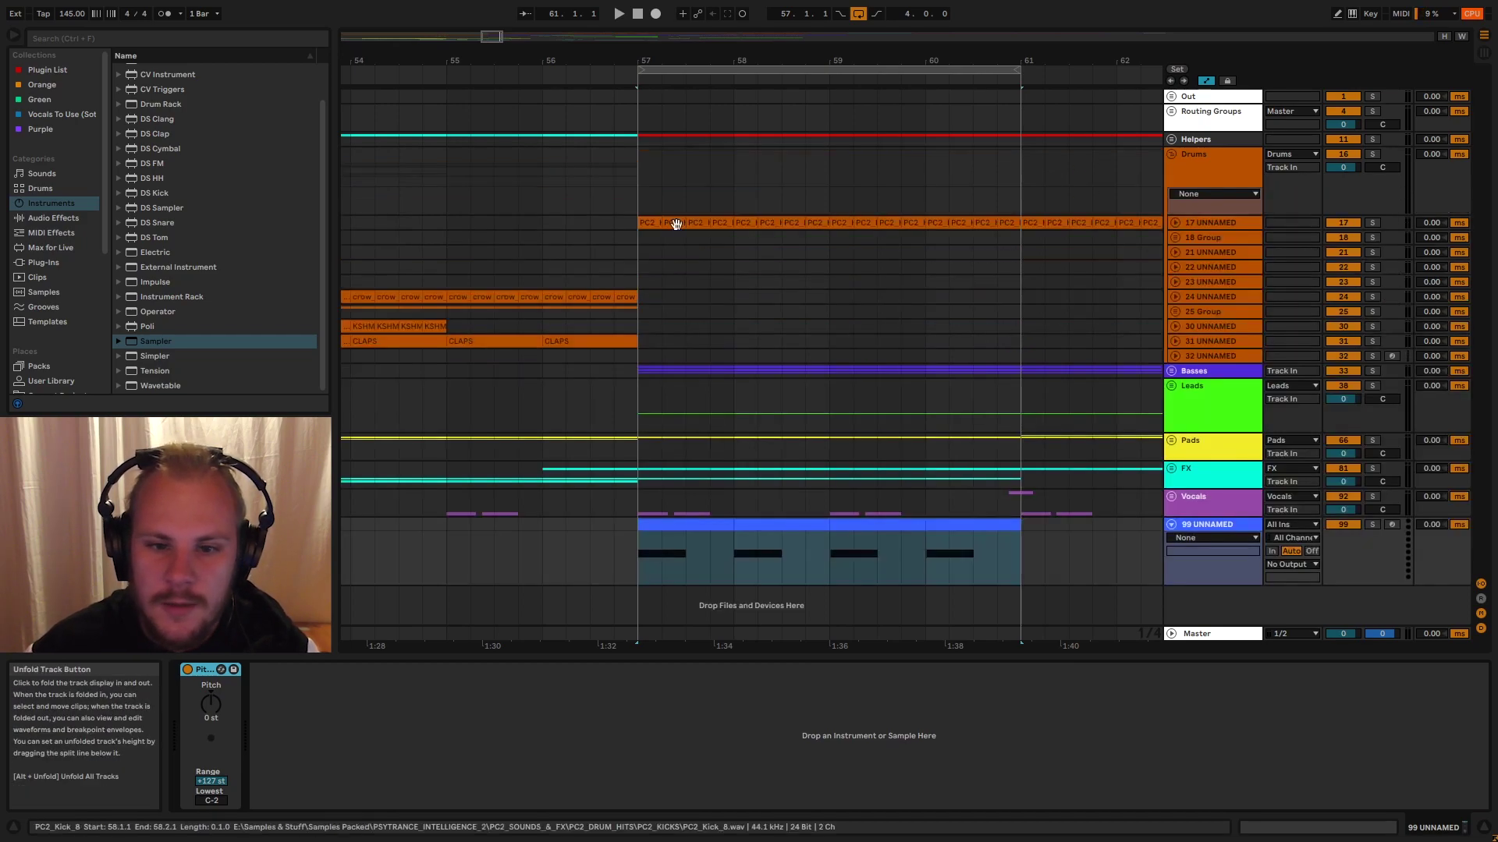
{"action": "left_click", "coordinate": [1175, 224]}
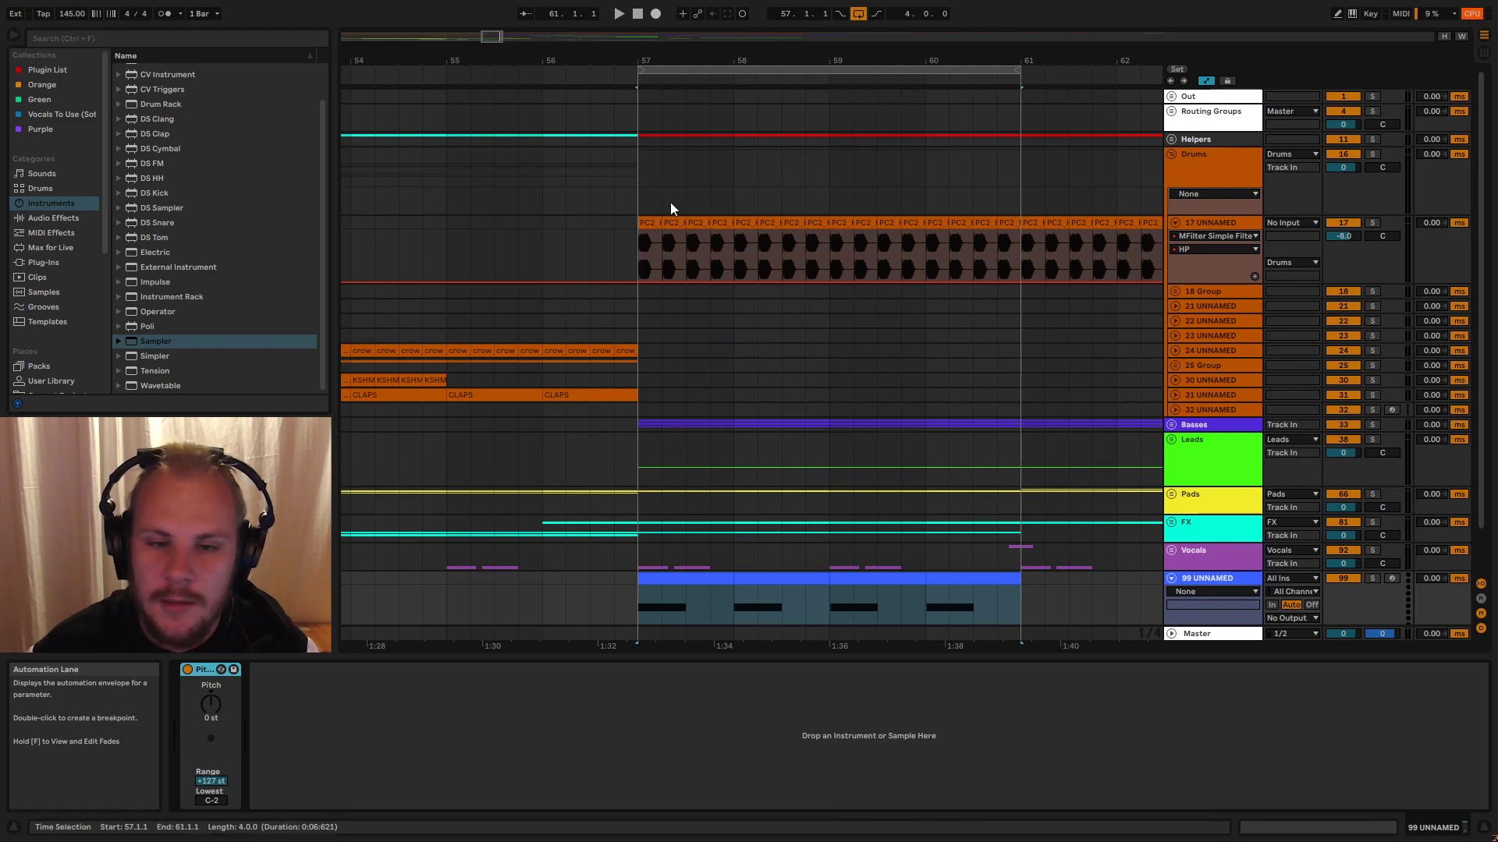
- Fold the kick track 17 UNNAMED and the Drums group, and select bar 57 of the MIDI clip on 99 UNNAMED
{"action": "scroll", "coordinate": [651, 255], "scroll_direction": "up", "scroll_amount": 3}
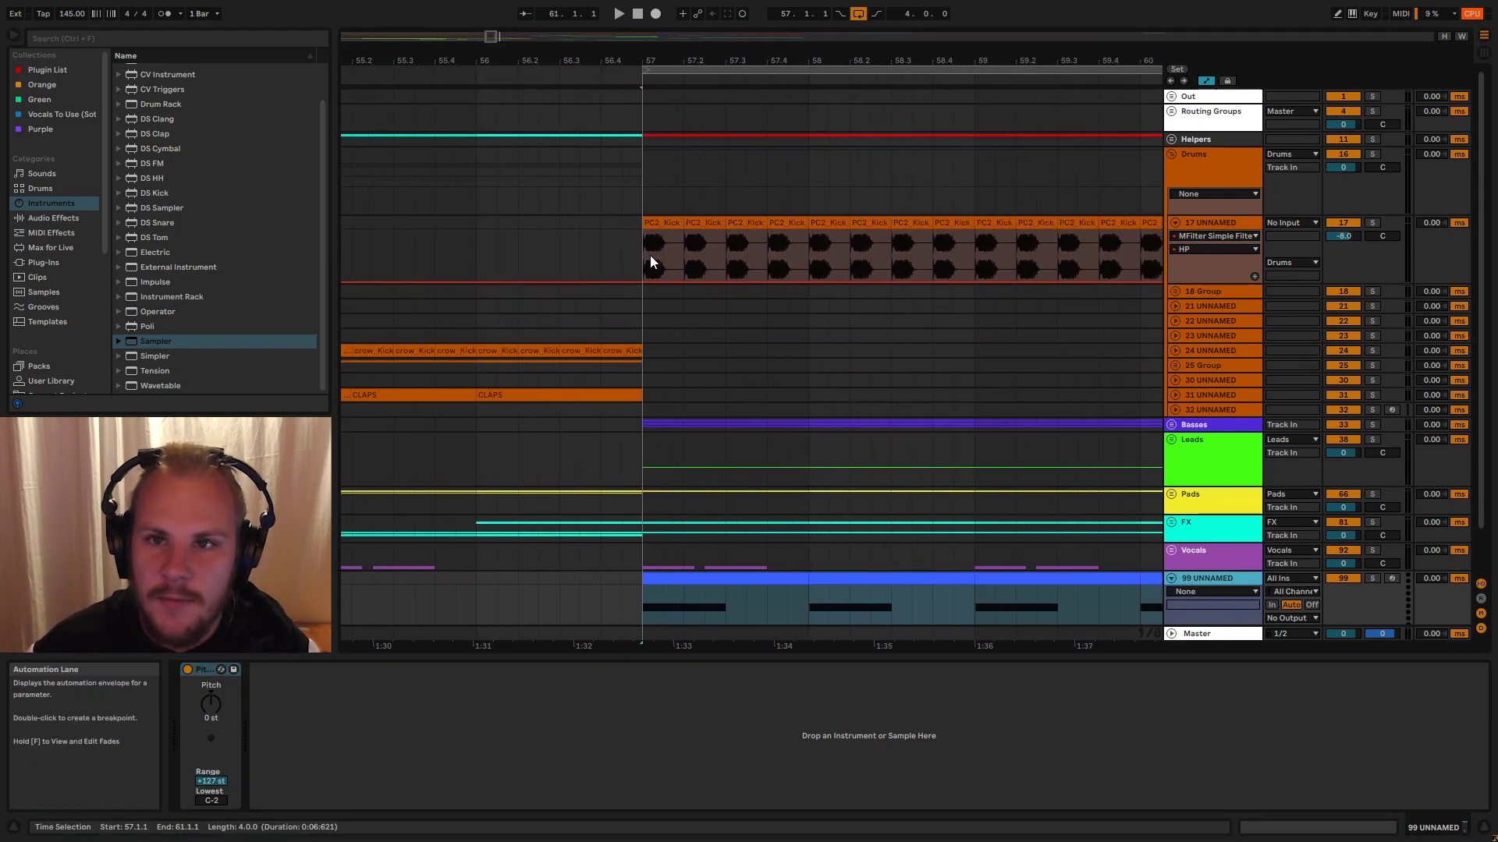
{"action": "left_click", "coordinate": [1176, 222]}
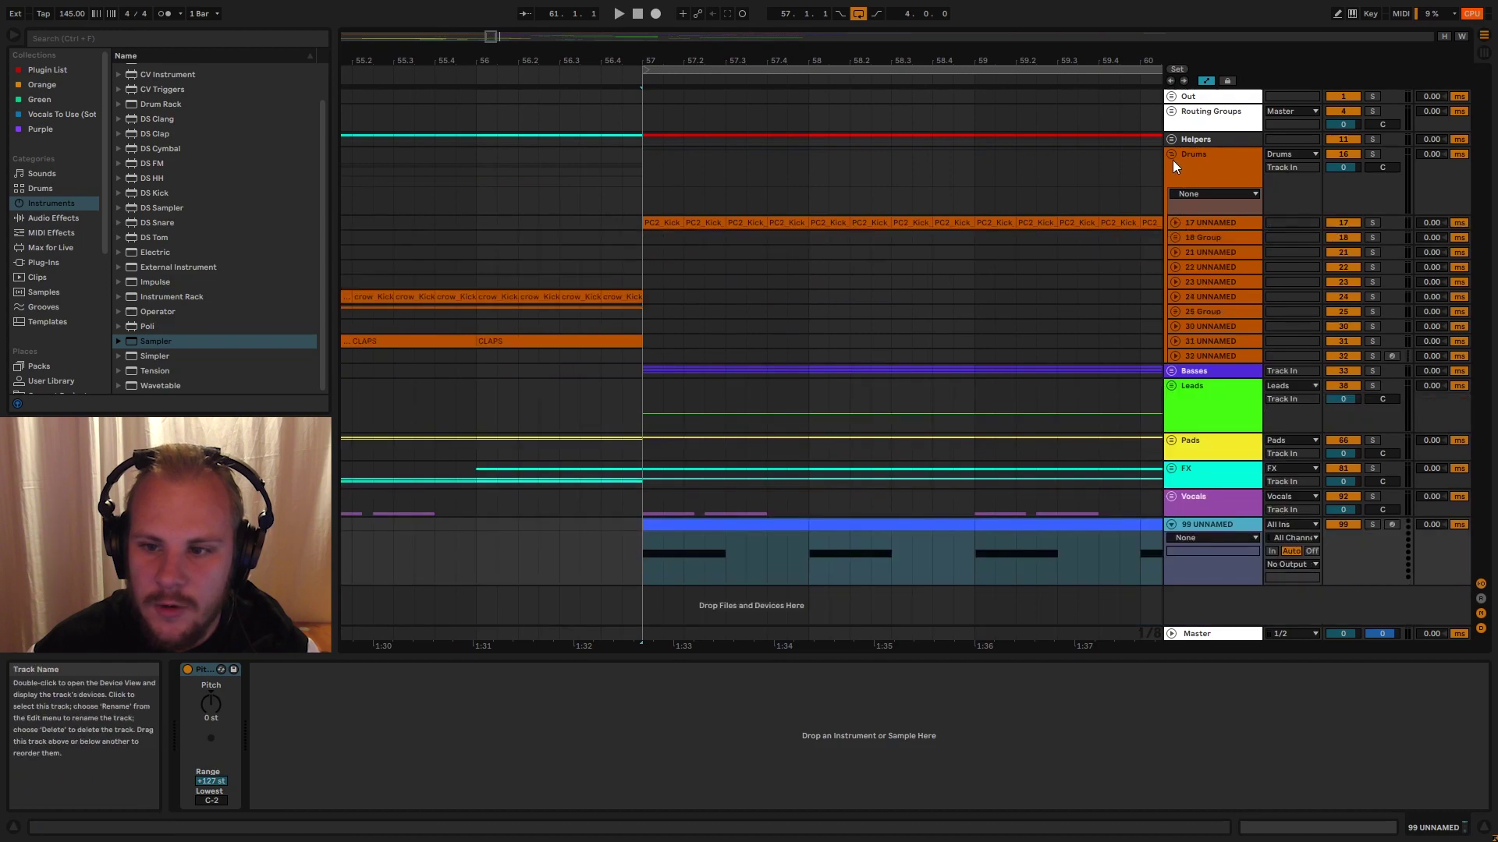
{"action": "left_click", "coordinate": [1172, 153]}
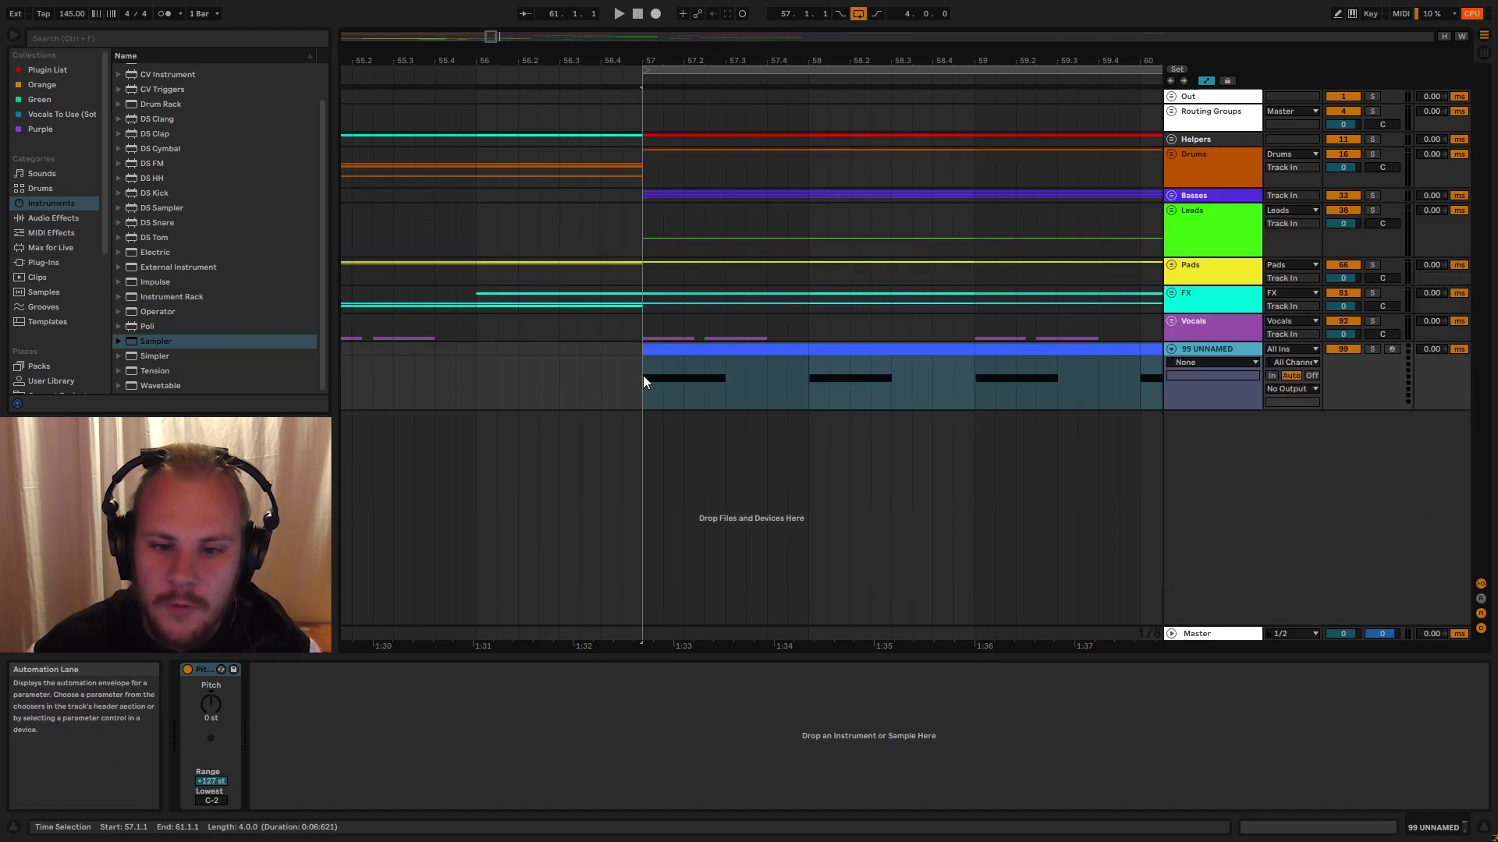
{"action": "left_click_drag", "start_coordinate": [644, 377], "coordinate": [807, 391]}
- Examine the kick clips on 17 UNNAMED against the 99 UNNAMED pattern from bar 57, and collapse the Drums group again
{"action": "left_click", "coordinate": [1171, 154]}
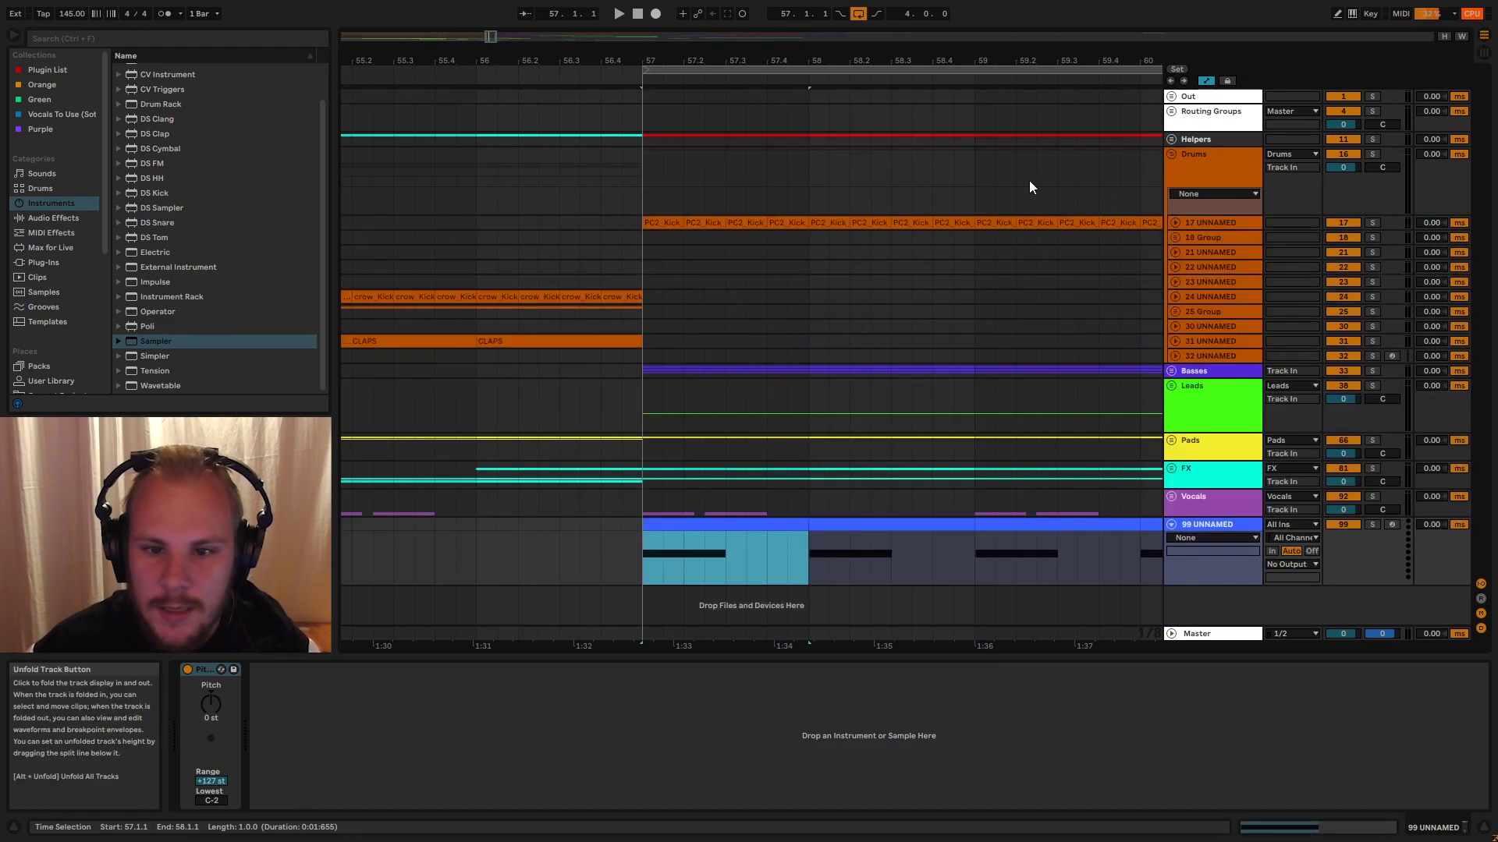
{"action": "left_click", "coordinate": [1175, 223]}
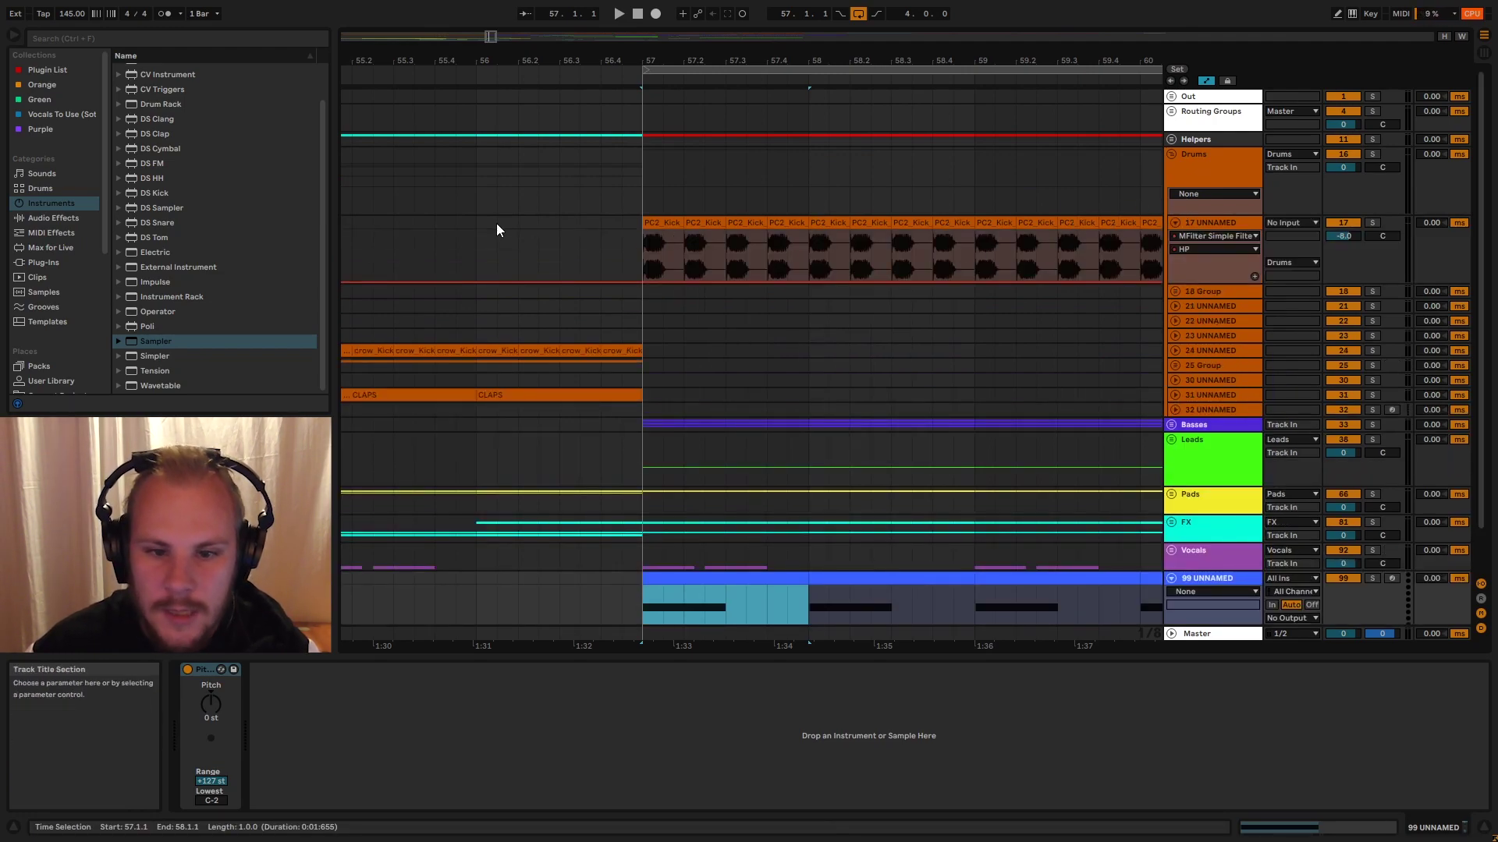
{"action": "left_click", "coordinate": [1170, 222]}
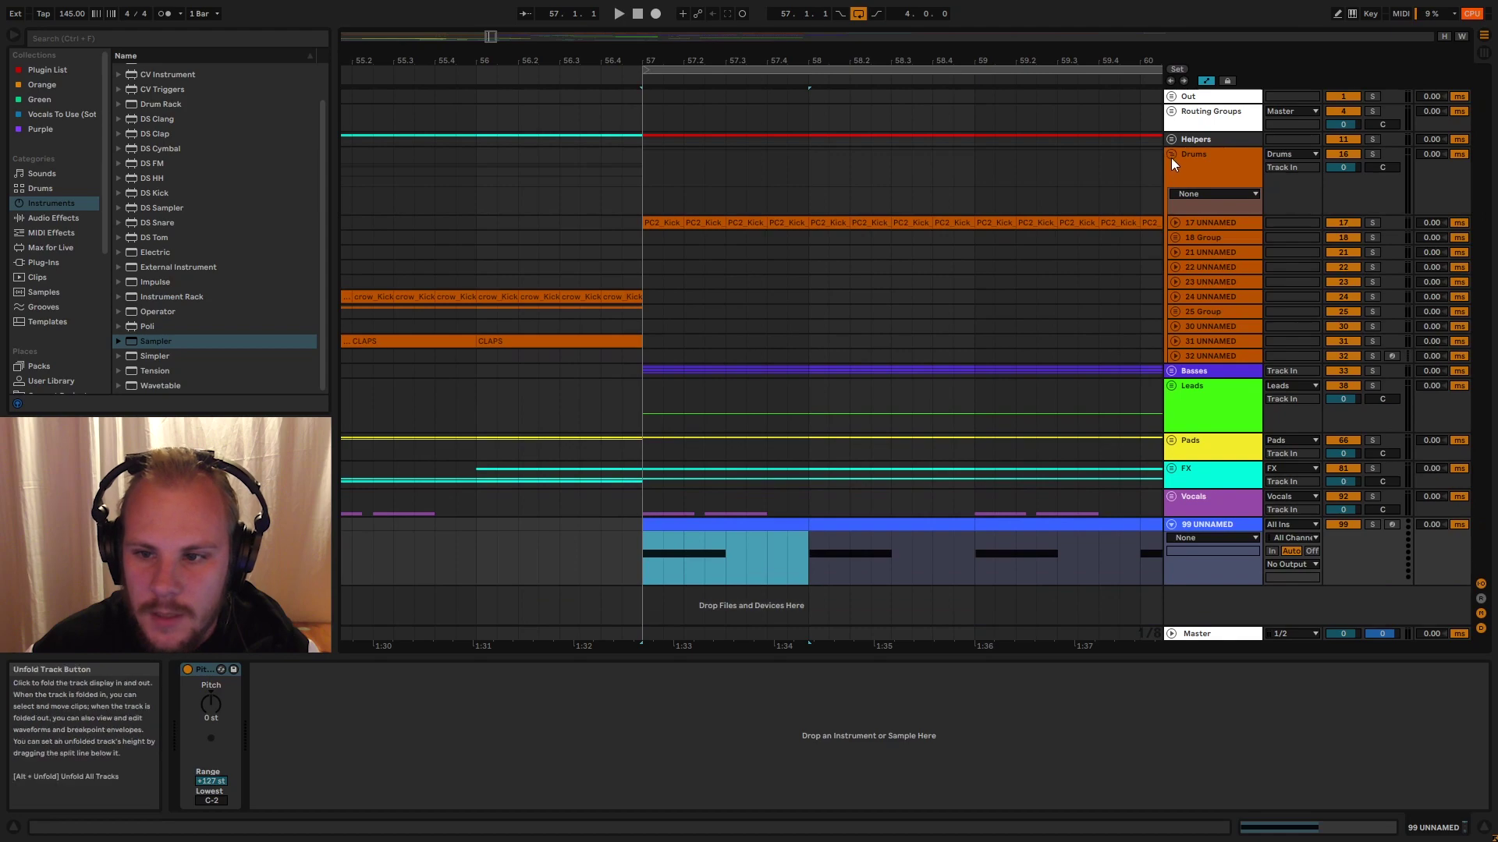
{"action": "left_click", "coordinate": [1172, 155]}
{"action": "left_click", "coordinate": [652, 396]}
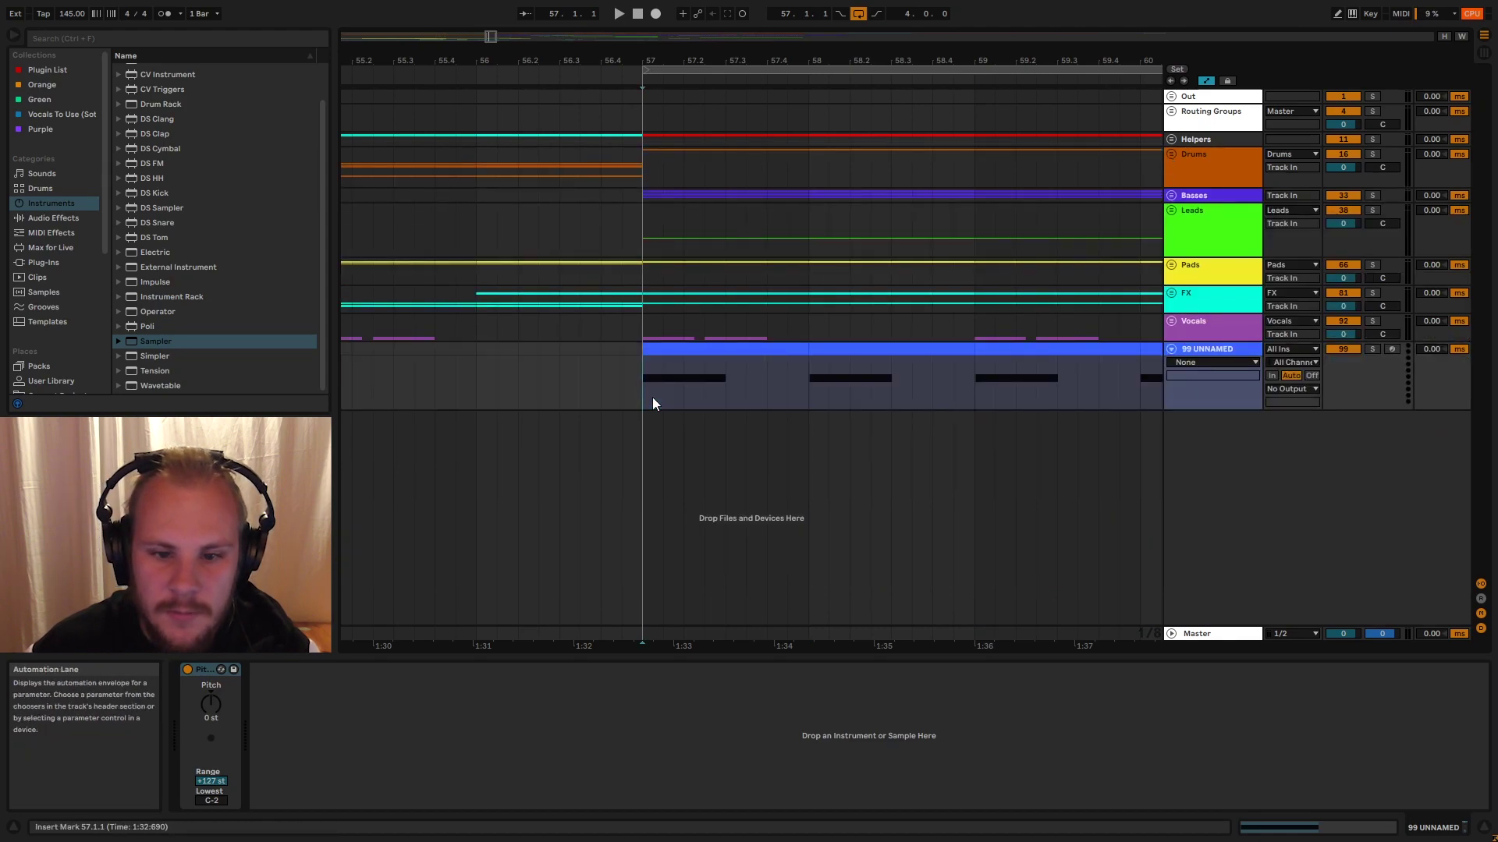
- Add an Instrument Rack containing a Sampler after the Pitch device on 99 UNNAMED
{"action": "left_click_drag", "start_coordinate": [824, 61], "coordinate": [625, 59]}
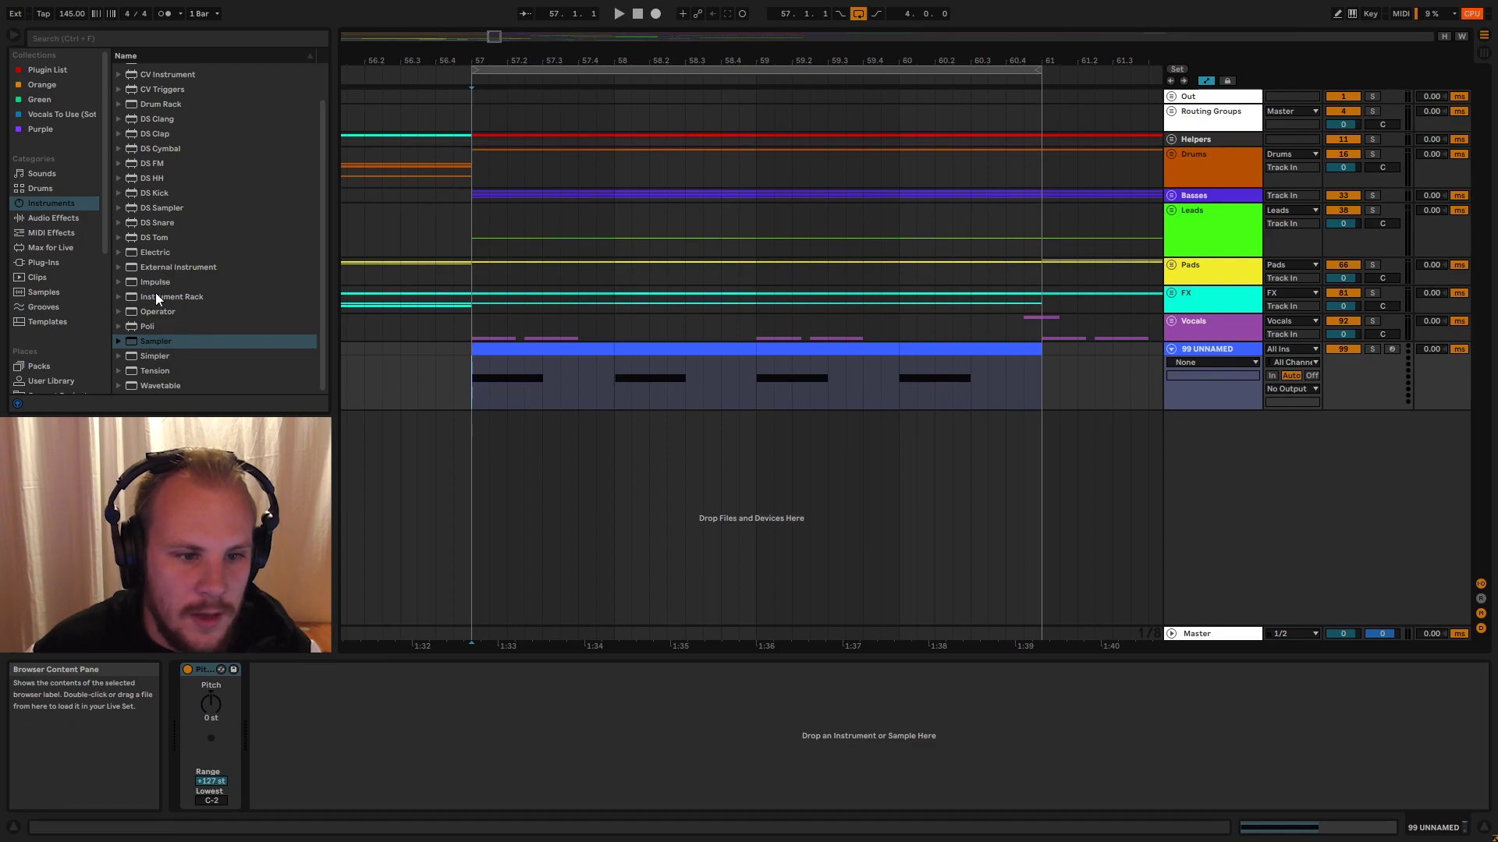
{"action": "left_click_drag", "start_coordinate": [159, 297], "coordinate": [330, 760]}
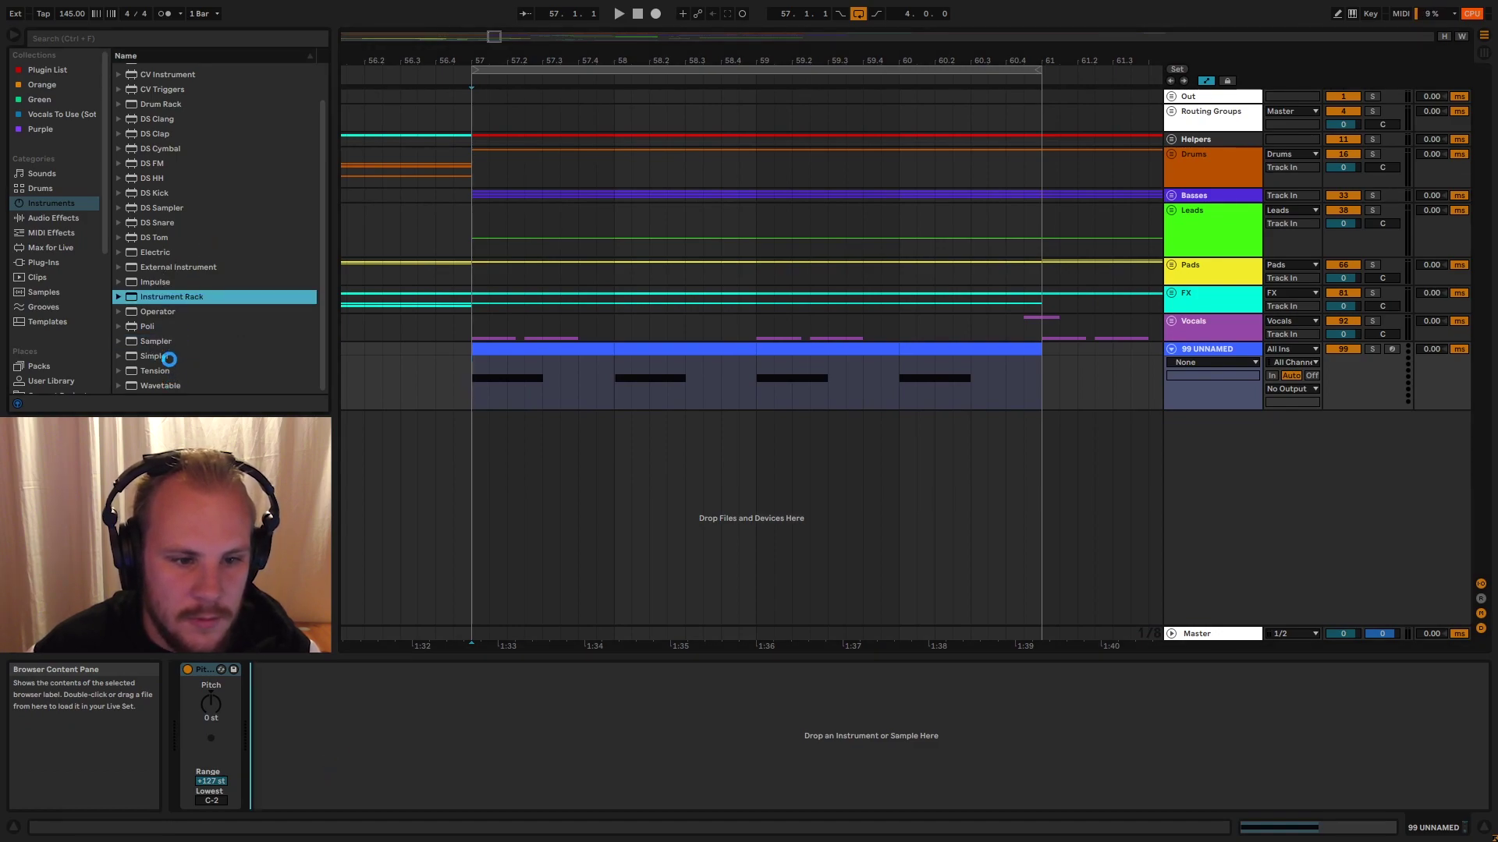
{"action": "left_click_drag", "start_coordinate": [159, 340], "coordinate": [309, 735]}
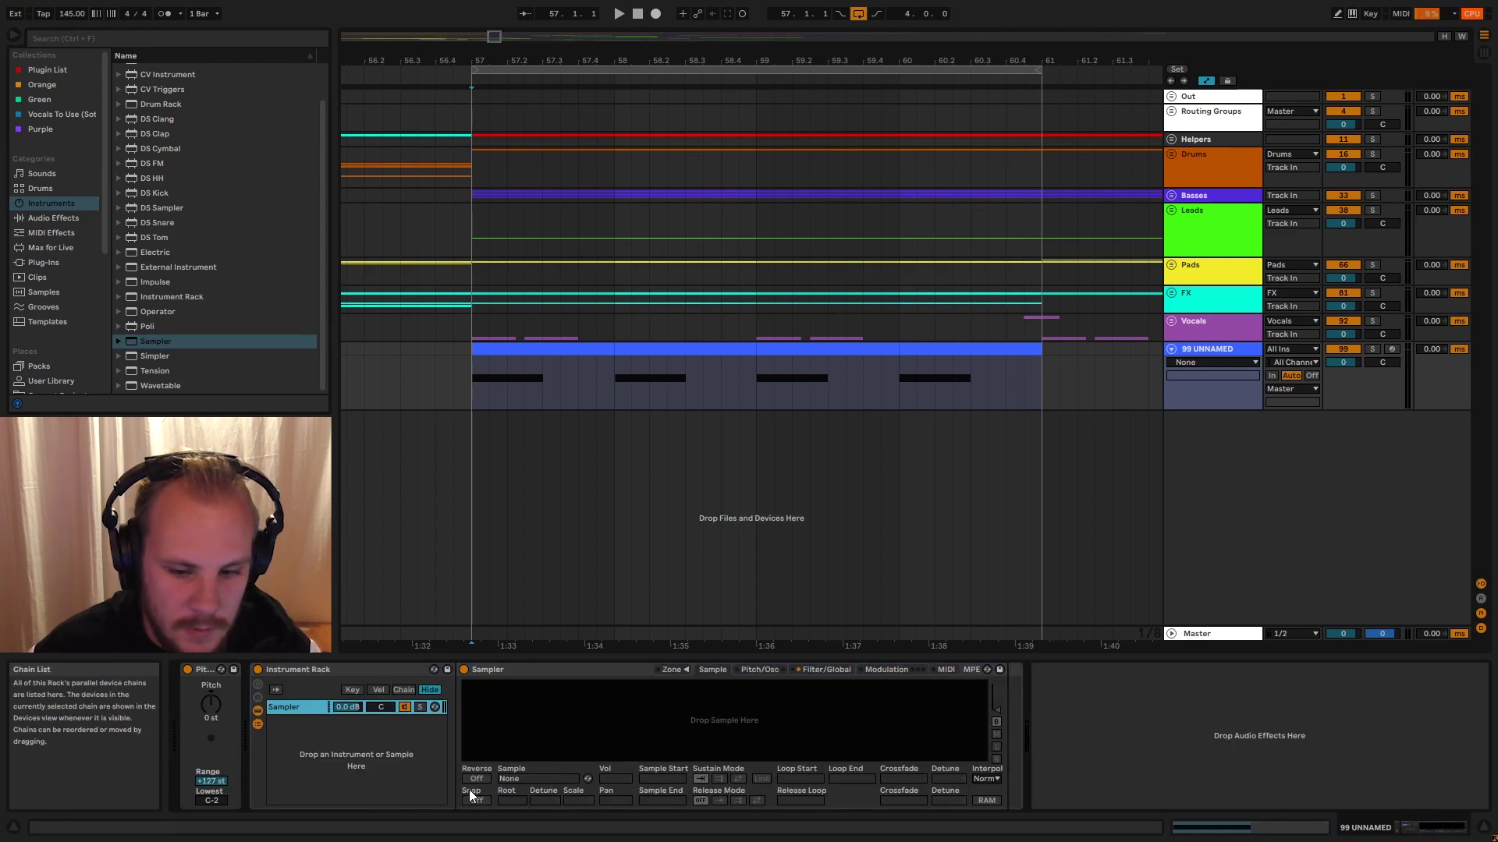
- Duplicate the Sampler chain in the Instrument Rack and name the two chains Kick and Sidechain
{"action": "right_click", "coordinate": [298, 710]}
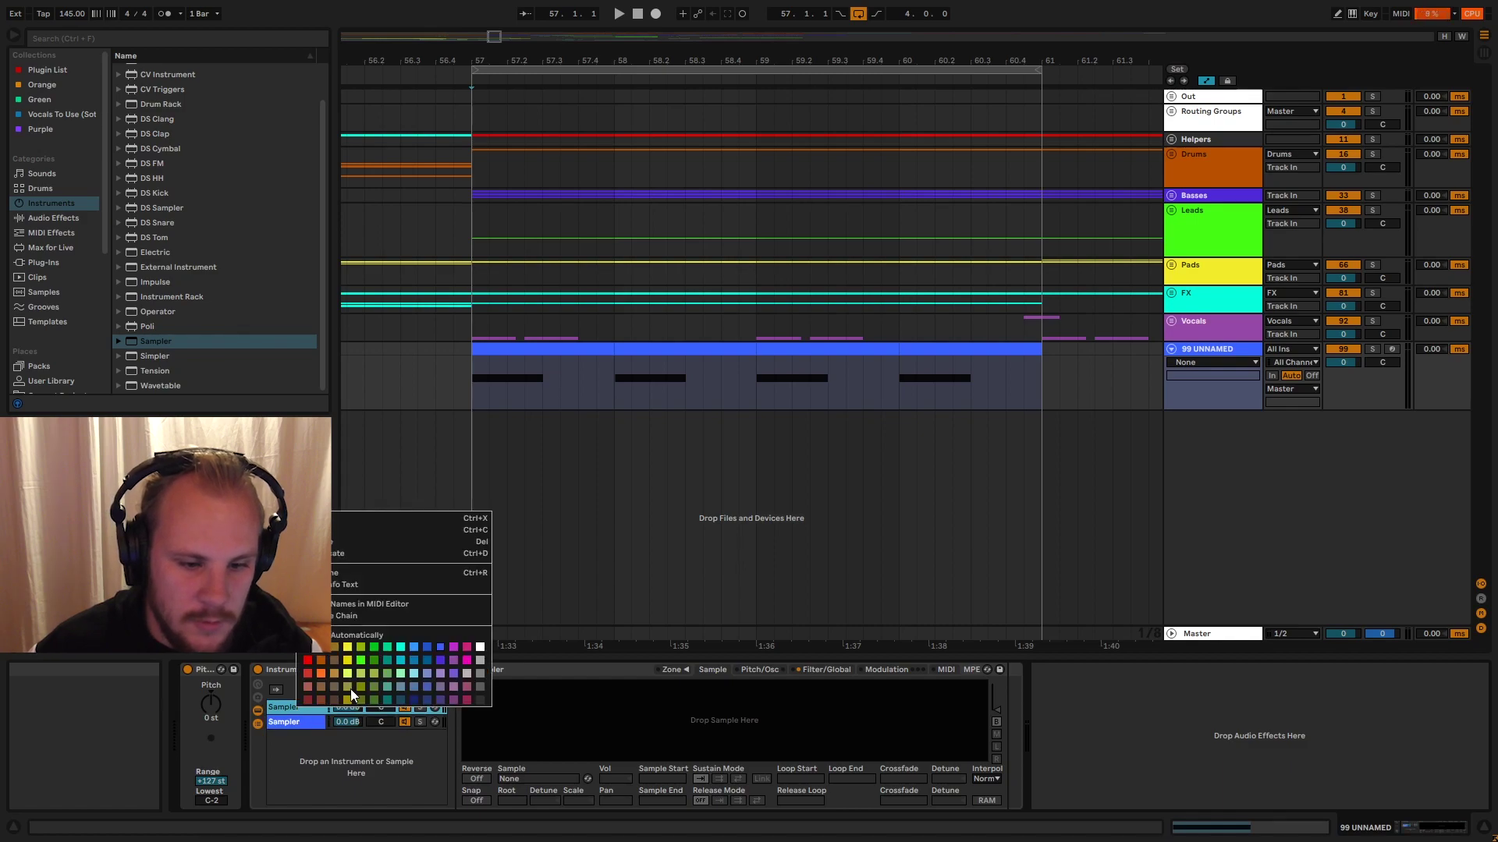
{"action": "left_click", "coordinate": [337, 572]}
{"action": "key", "text": "ctrl+r"}
{"action": "type", "text": "Kick"}
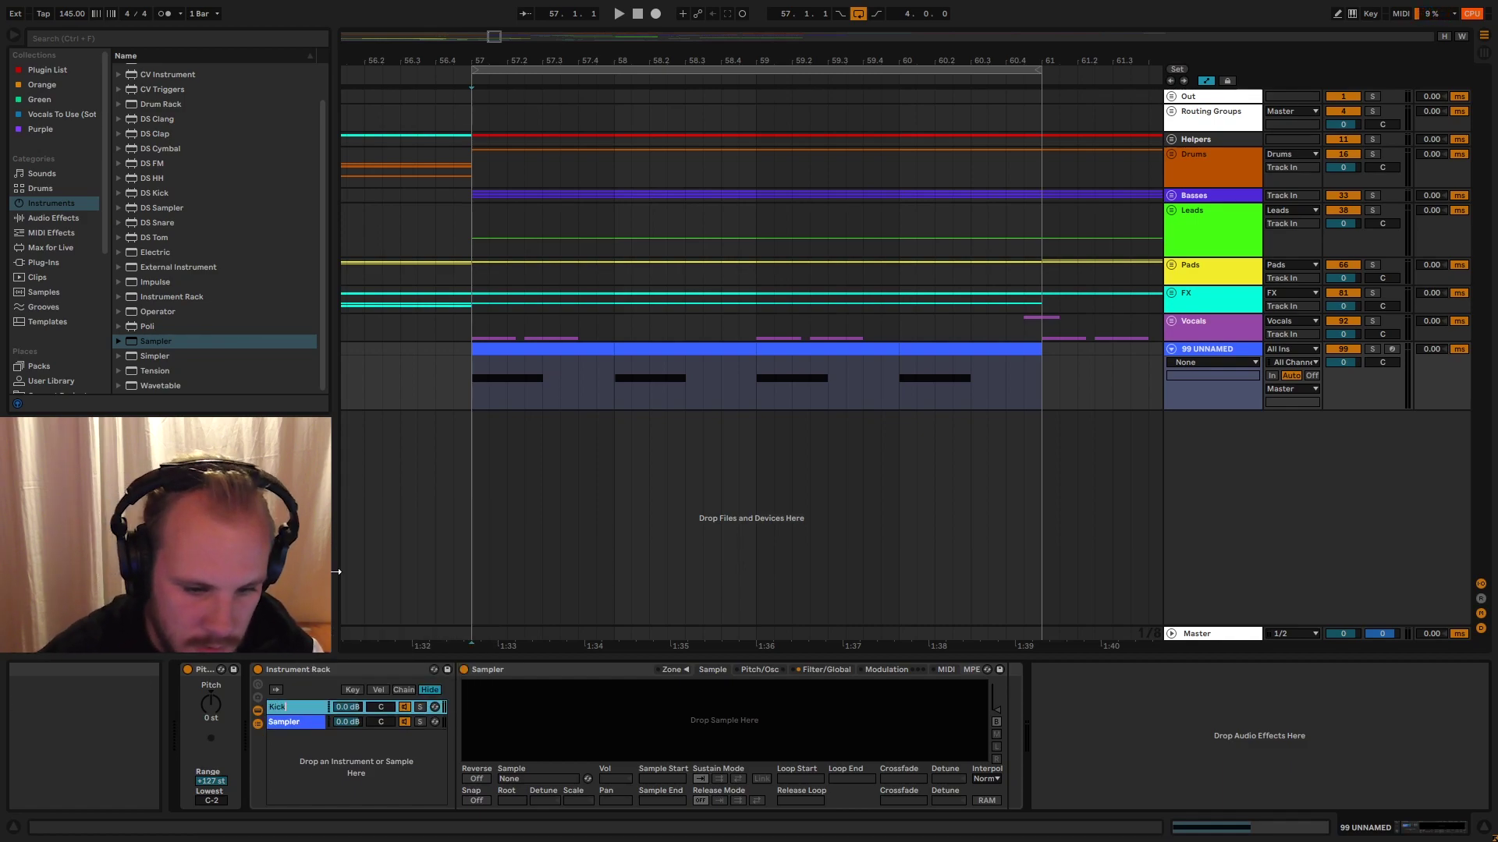
{"action": "right_click", "coordinate": [295, 708]}
{"action": "left_click", "coordinate": [339, 587]}
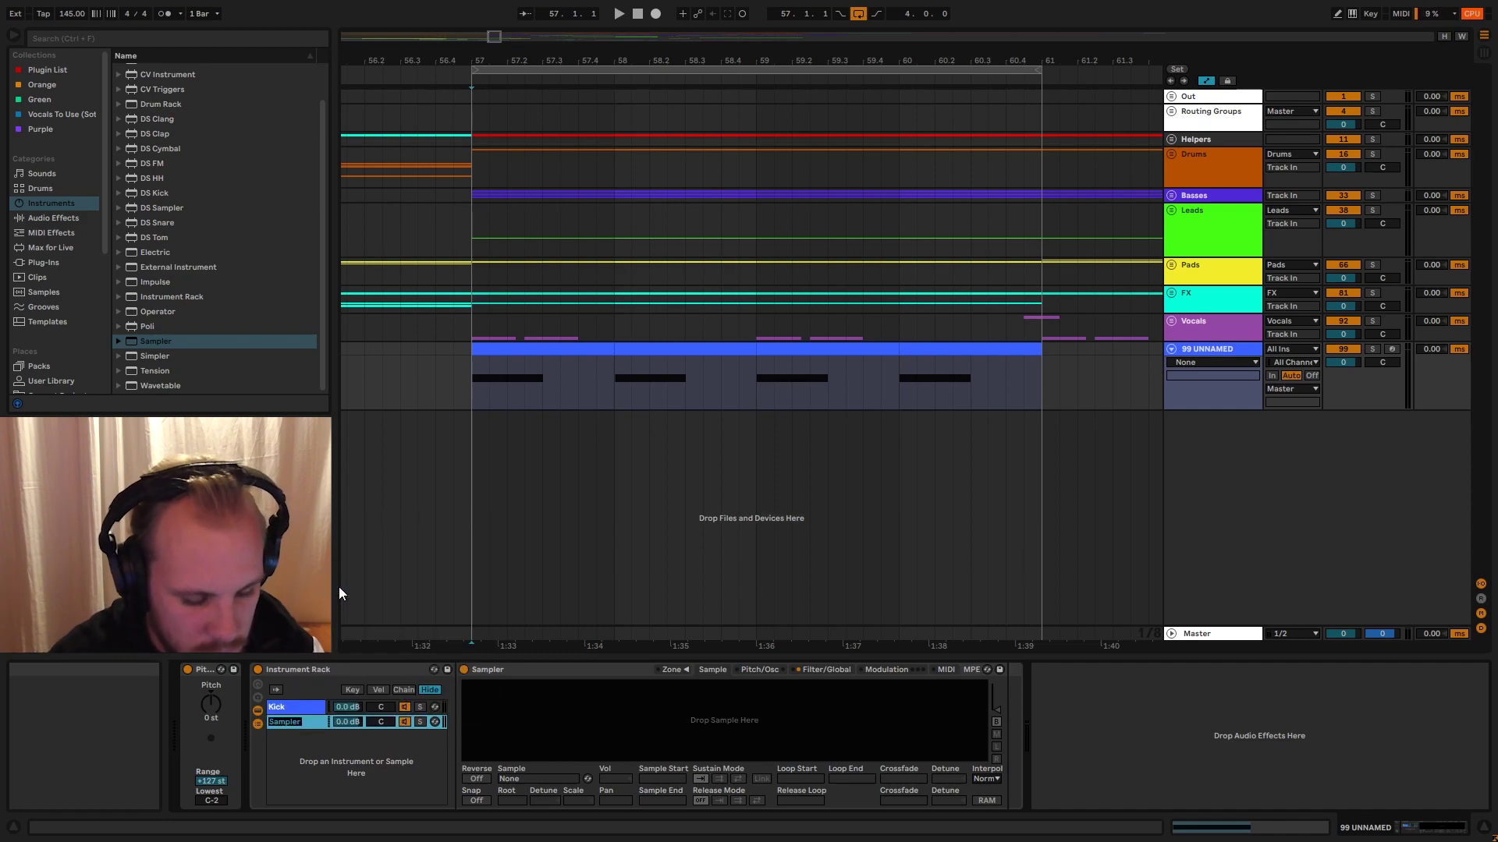
{"action": "type", "text": "Sidechain"}
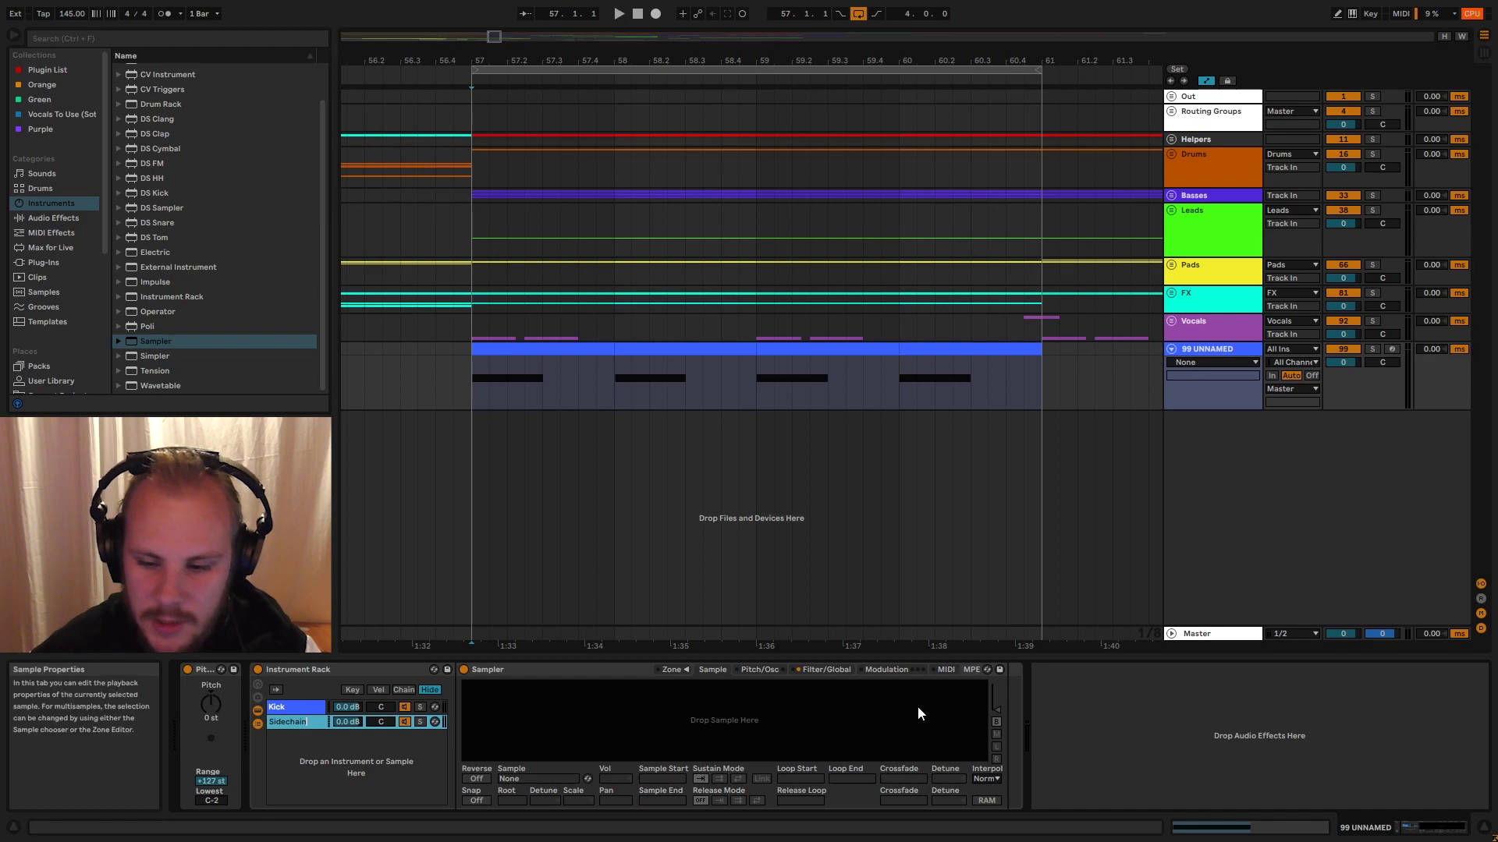
{"action": "key", "text": "Return"}
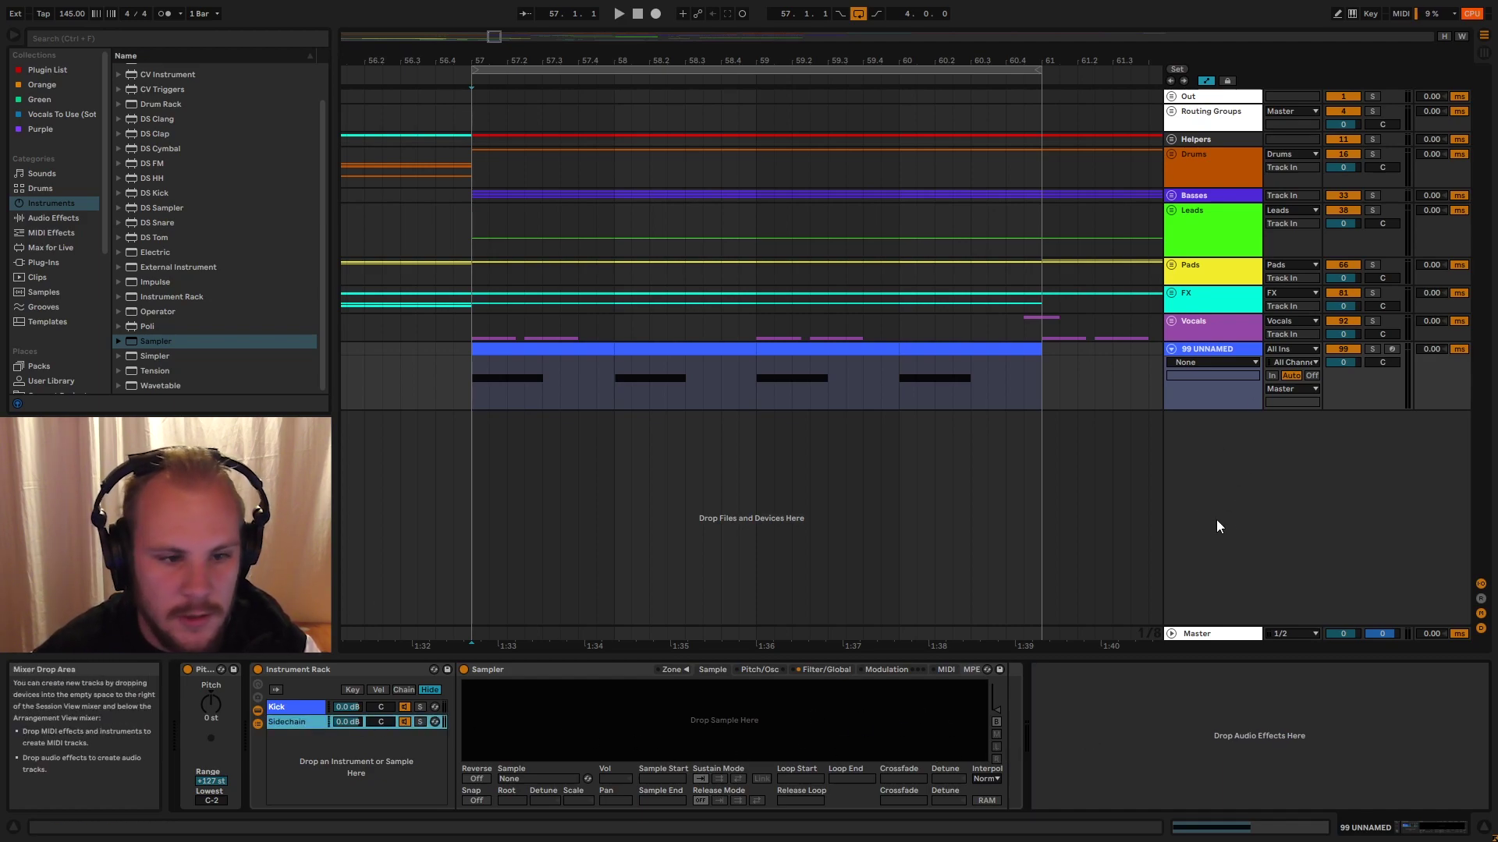
- Find the Compressor among the audio effects and add it to a new audio track below 99 UNNAMED
{"action": "scroll", "coordinate": [151, 153], "scroll_direction": "up", "scroll_amount": 2}
{"action": "left_click", "coordinate": [52, 218]}
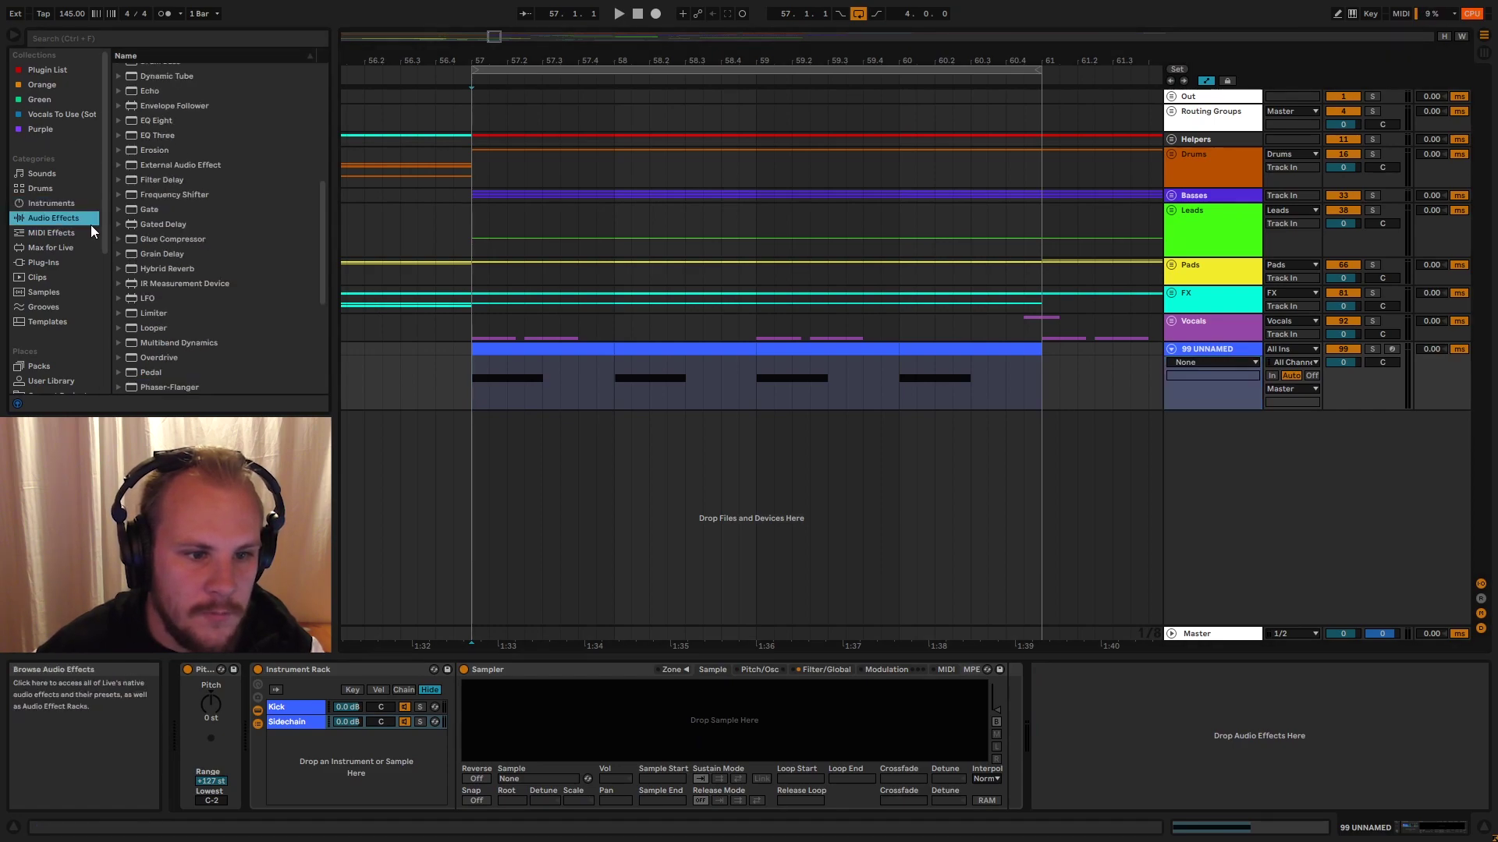
{"action": "scroll", "coordinate": [169, 234], "scroll_direction": "down", "scroll_amount": 4}
{"action": "scroll", "coordinate": [157, 148], "scroll_direction": "up", "scroll_amount": 5}
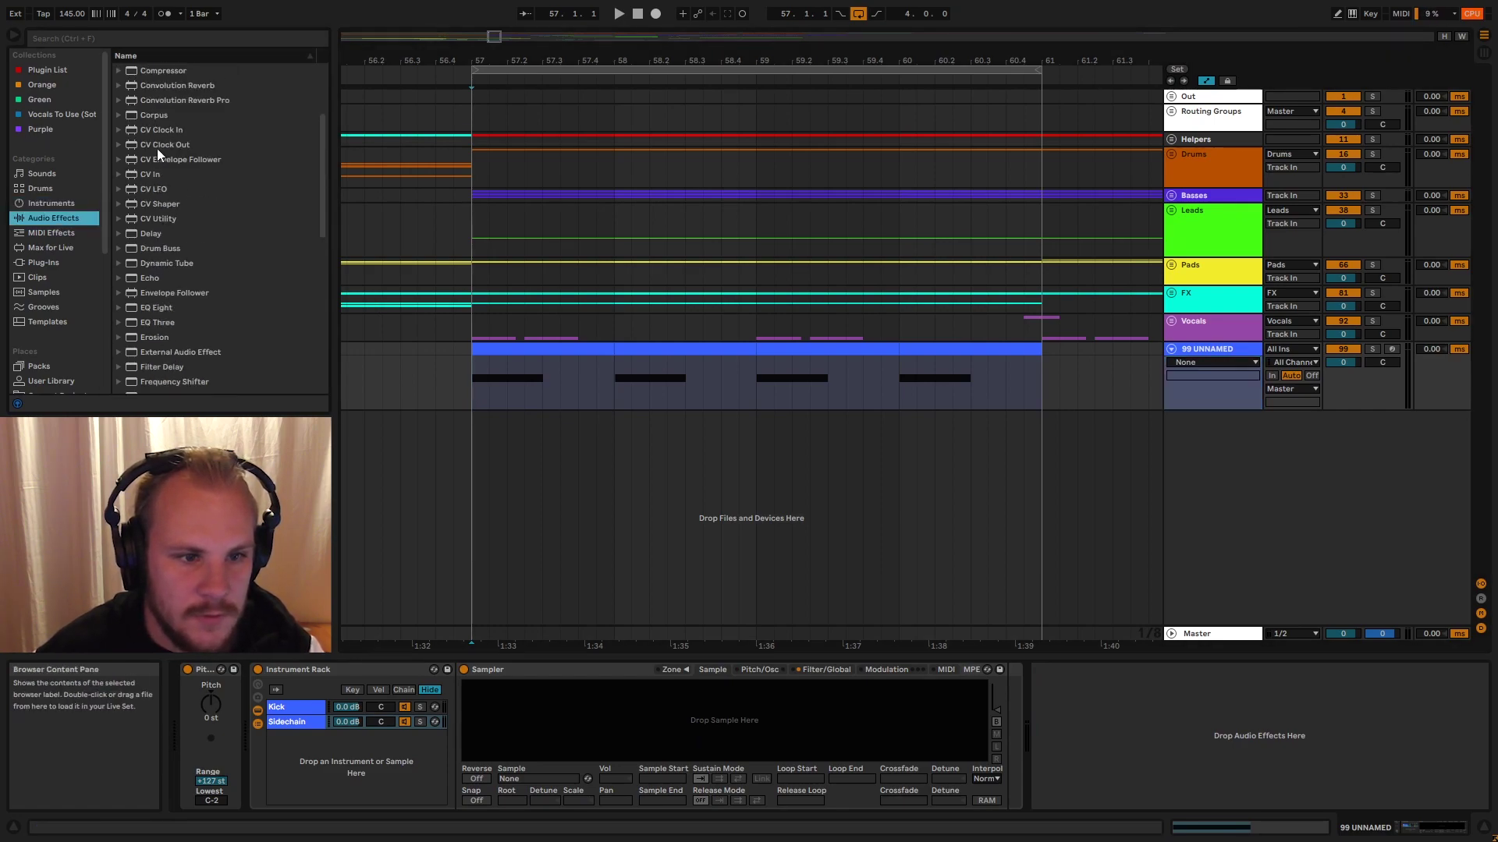
{"action": "left_click_drag", "start_coordinate": [167, 147], "coordinate": [299, 724]}
- Set the Compressor's sidechain input to 99 UNNAMED with a Post Mixer tapping point from the Instrument Rack
{"action": "left_click", "coordinate": [212, 708]}
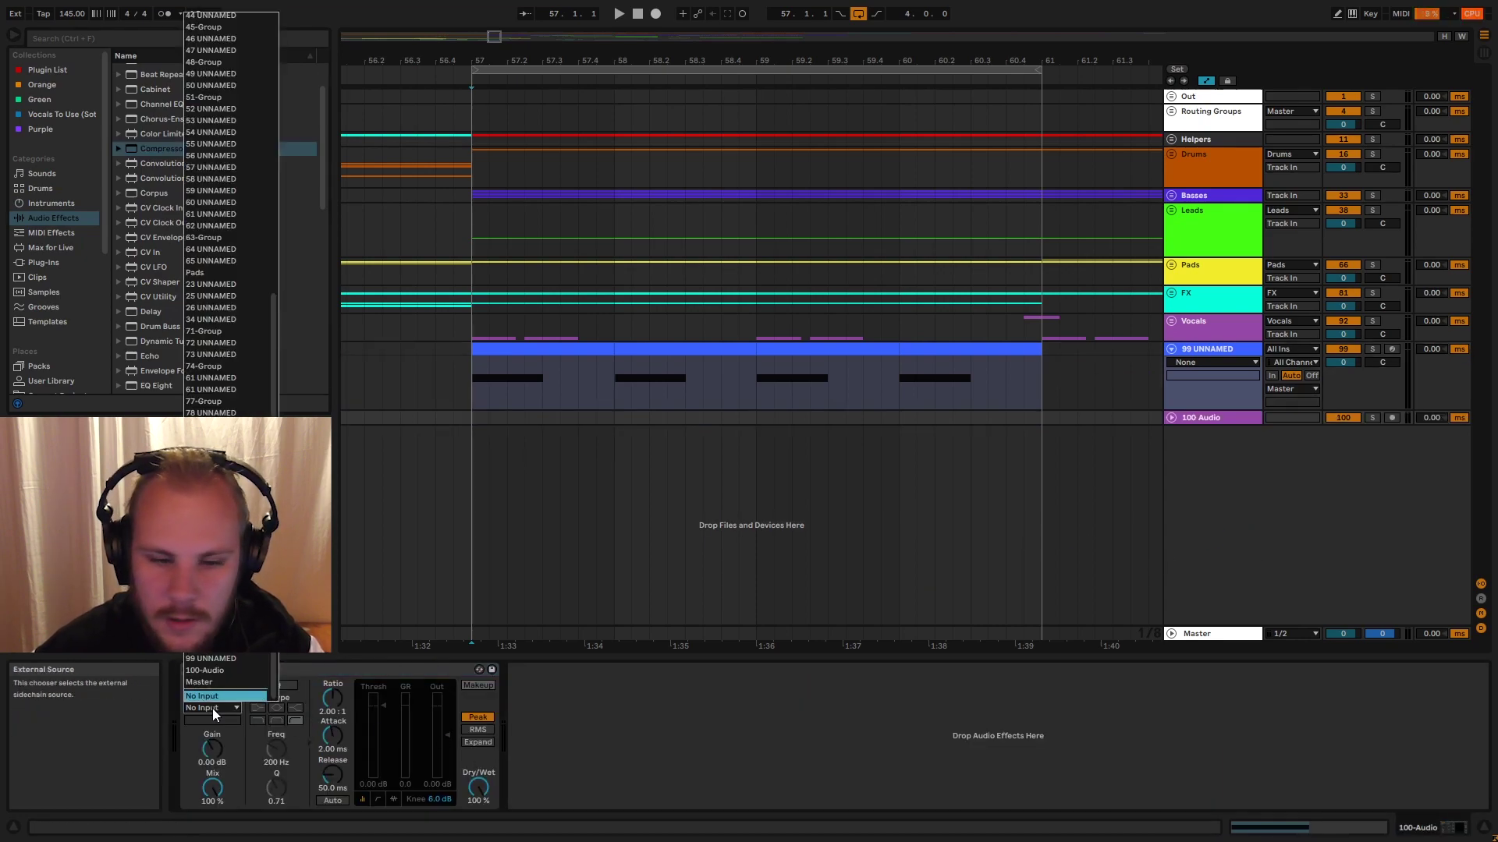
{"action": "left_click", "coordinate": [210, 661]}
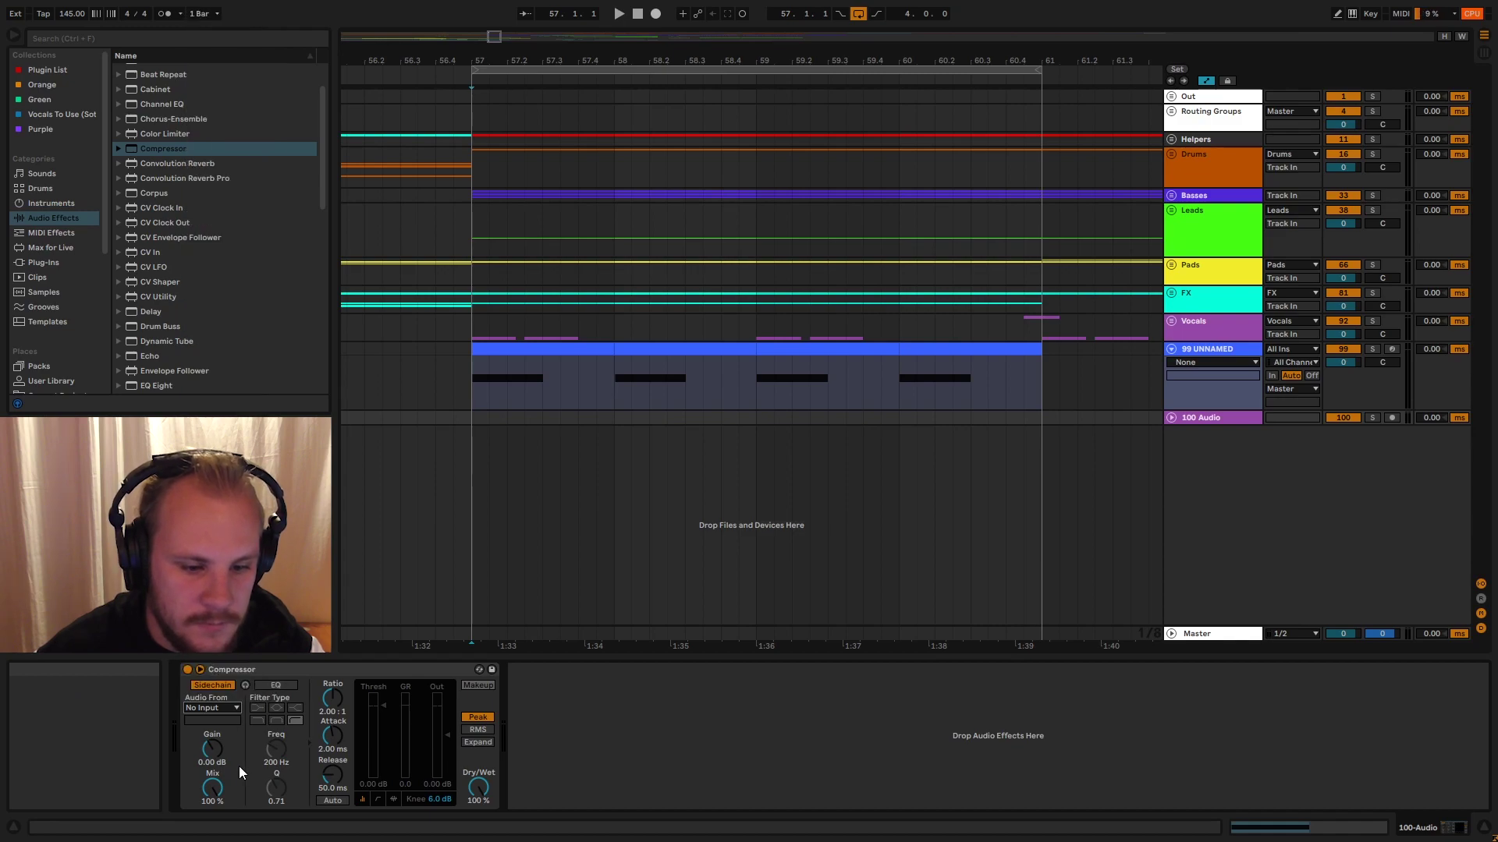
{"action": "left_click", "coordinate": [219, 721]}
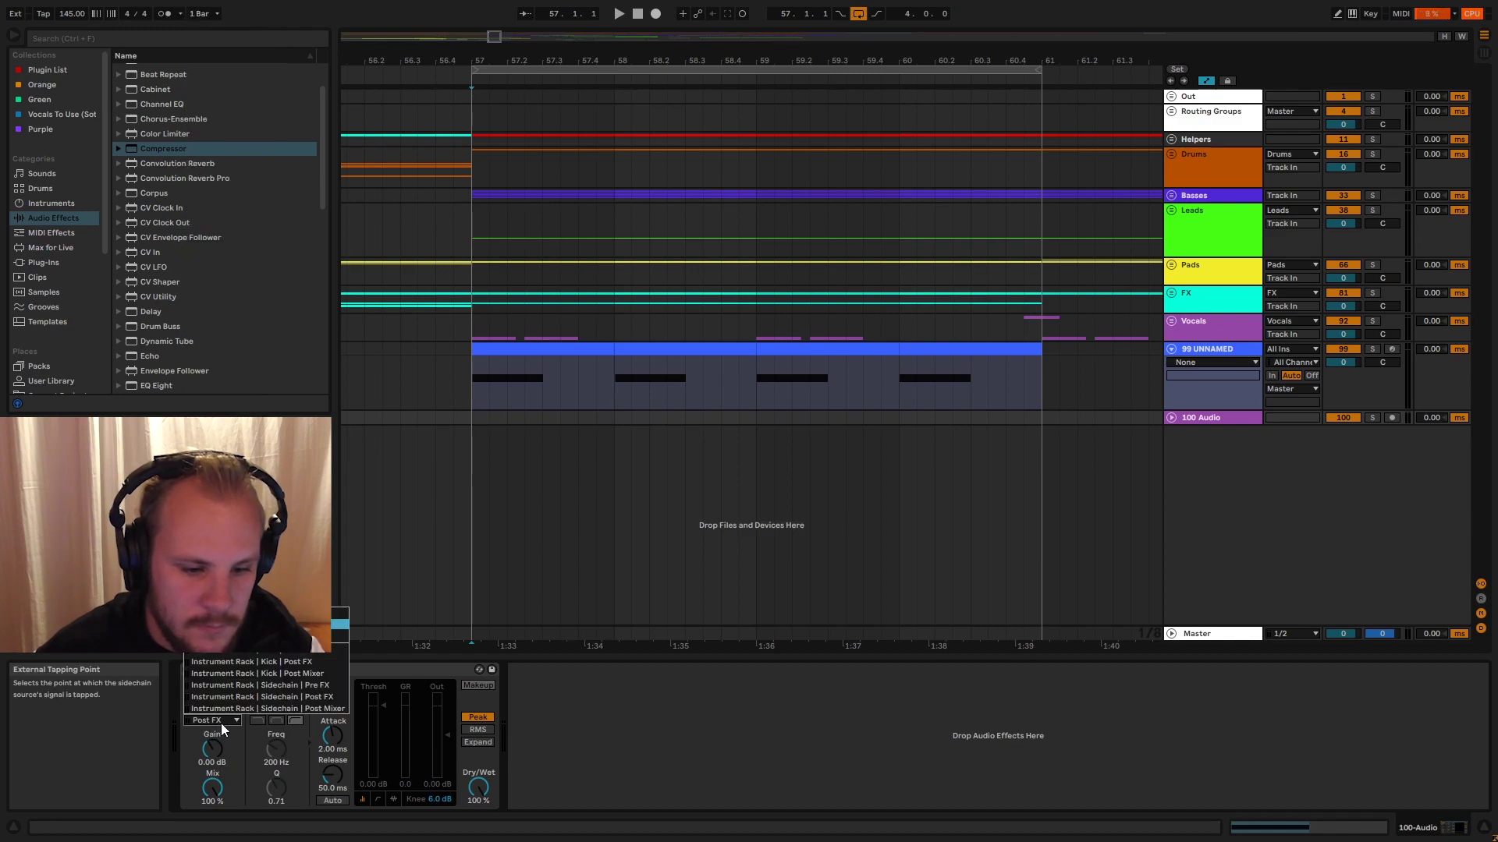
{"action": "left_click", "coordinate": [257, 699]}
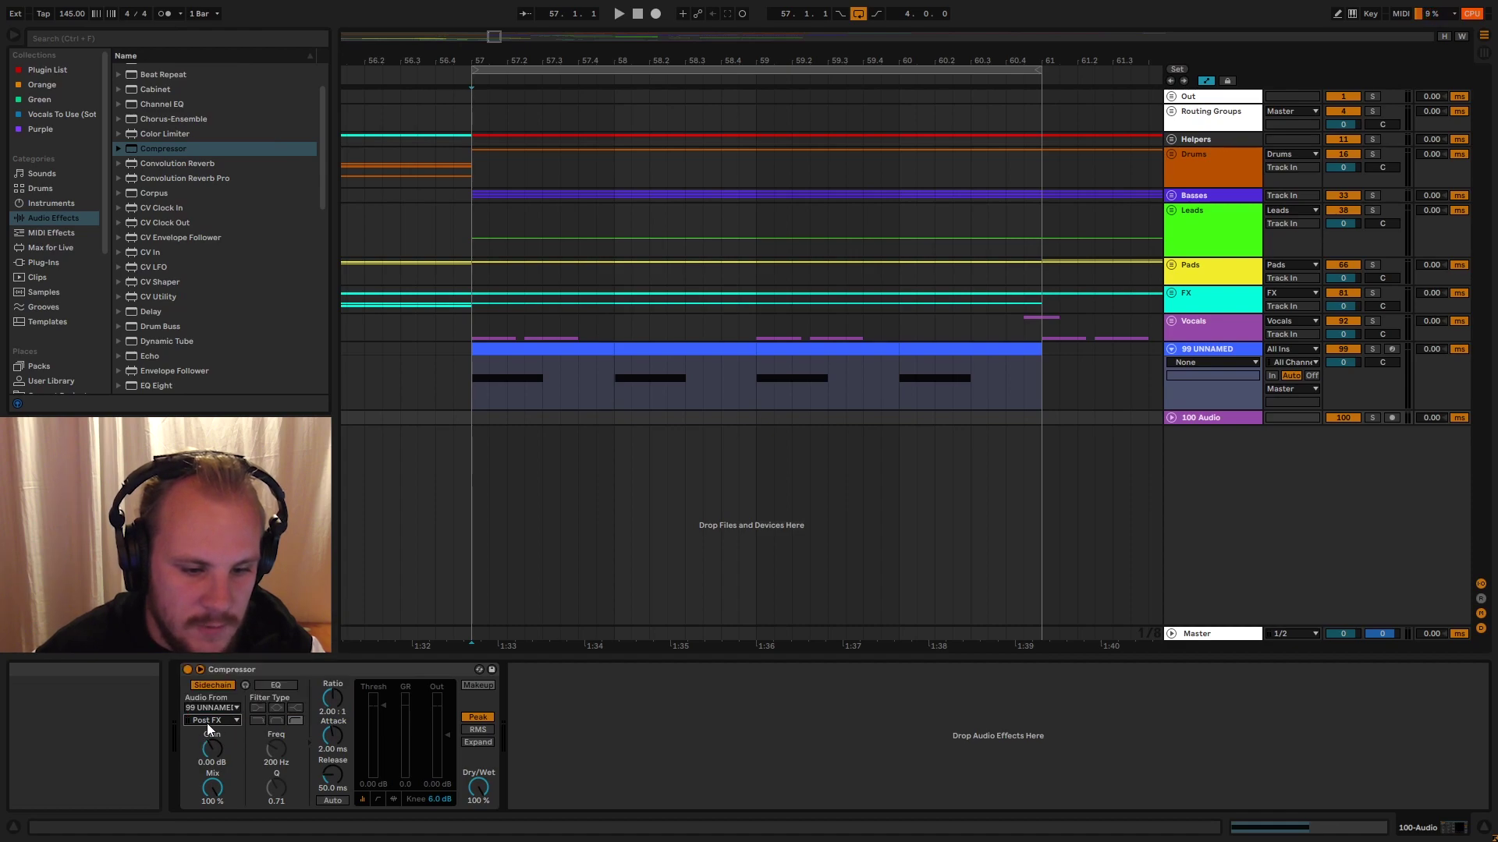
{"action": "left_click", "coordinate": [218, 720]}
{"action": "left_click", "coordinate": [237, 731]}
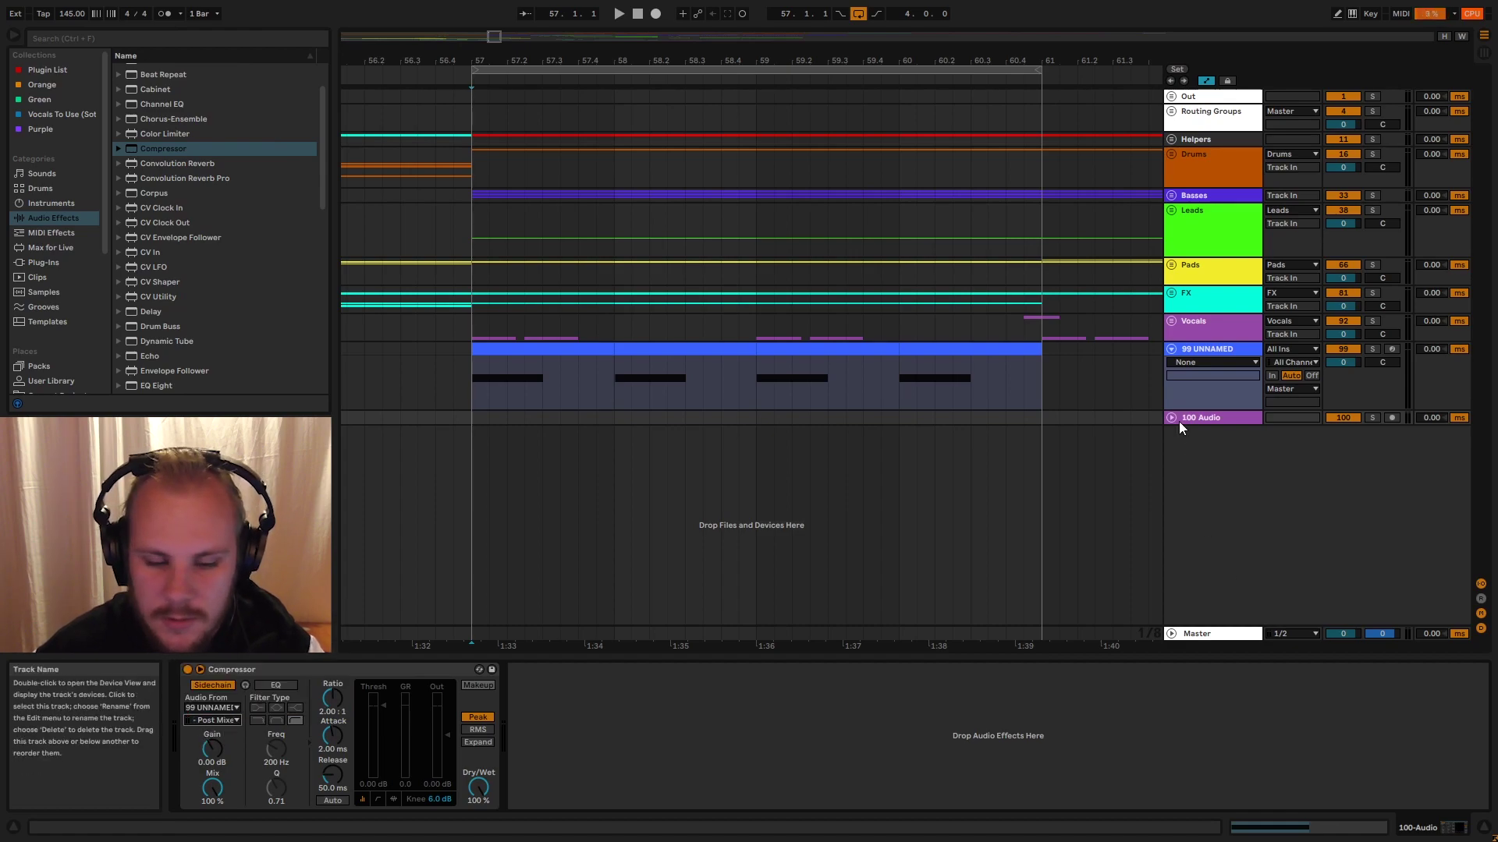
- Clear the MIDI clips from 99 UNNAMED, and delete the 99 UNNAMED and 100 Audio tracks
{"action": "left_click", "coordinate": [1201, 349]}
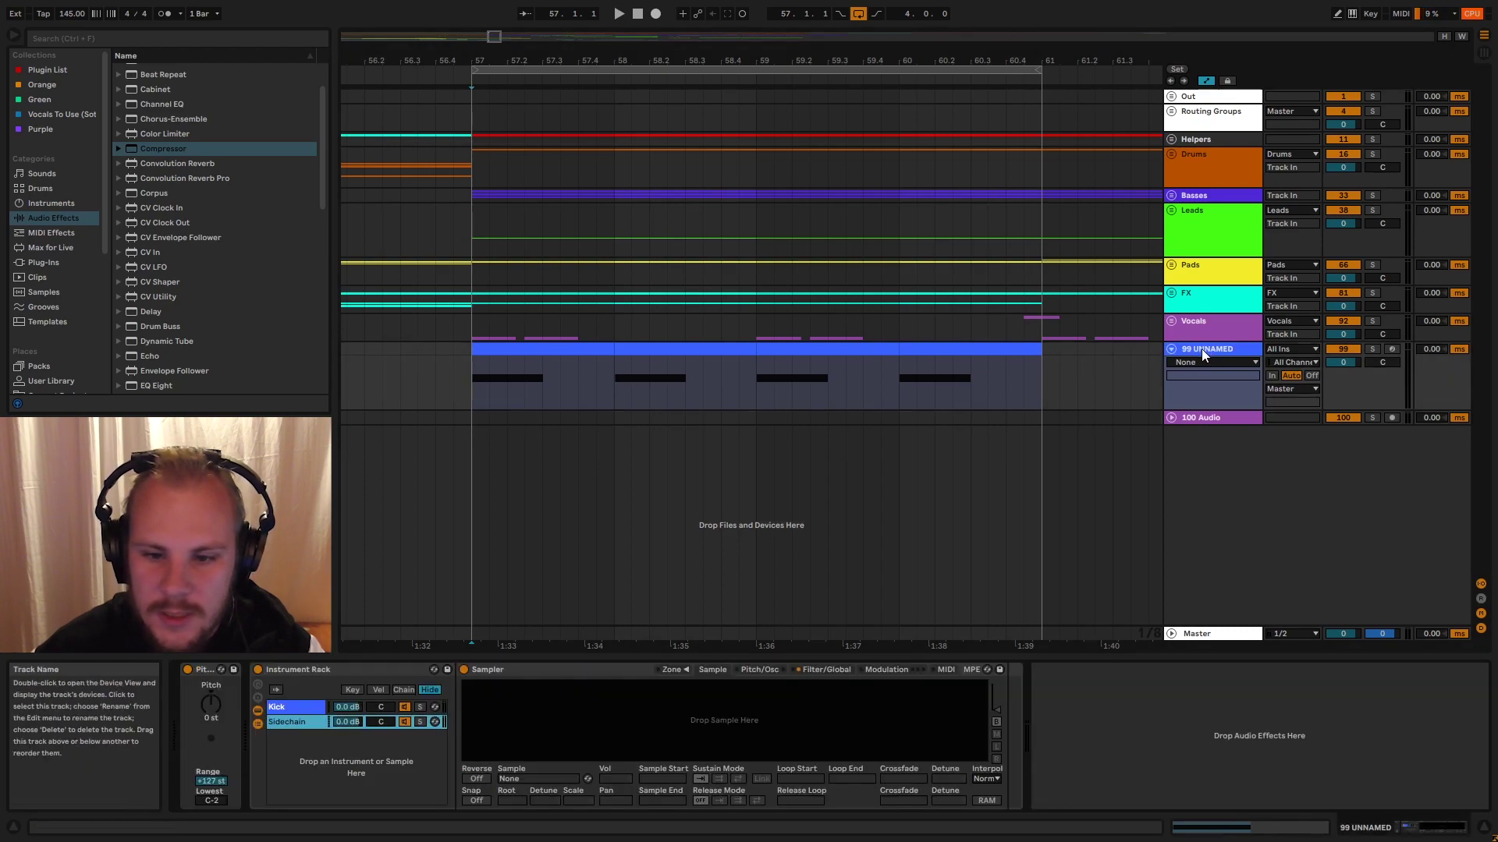
{"action": "left_click_drag", "start_coordinate": [472, 378], "coordinate": [560, 385]}
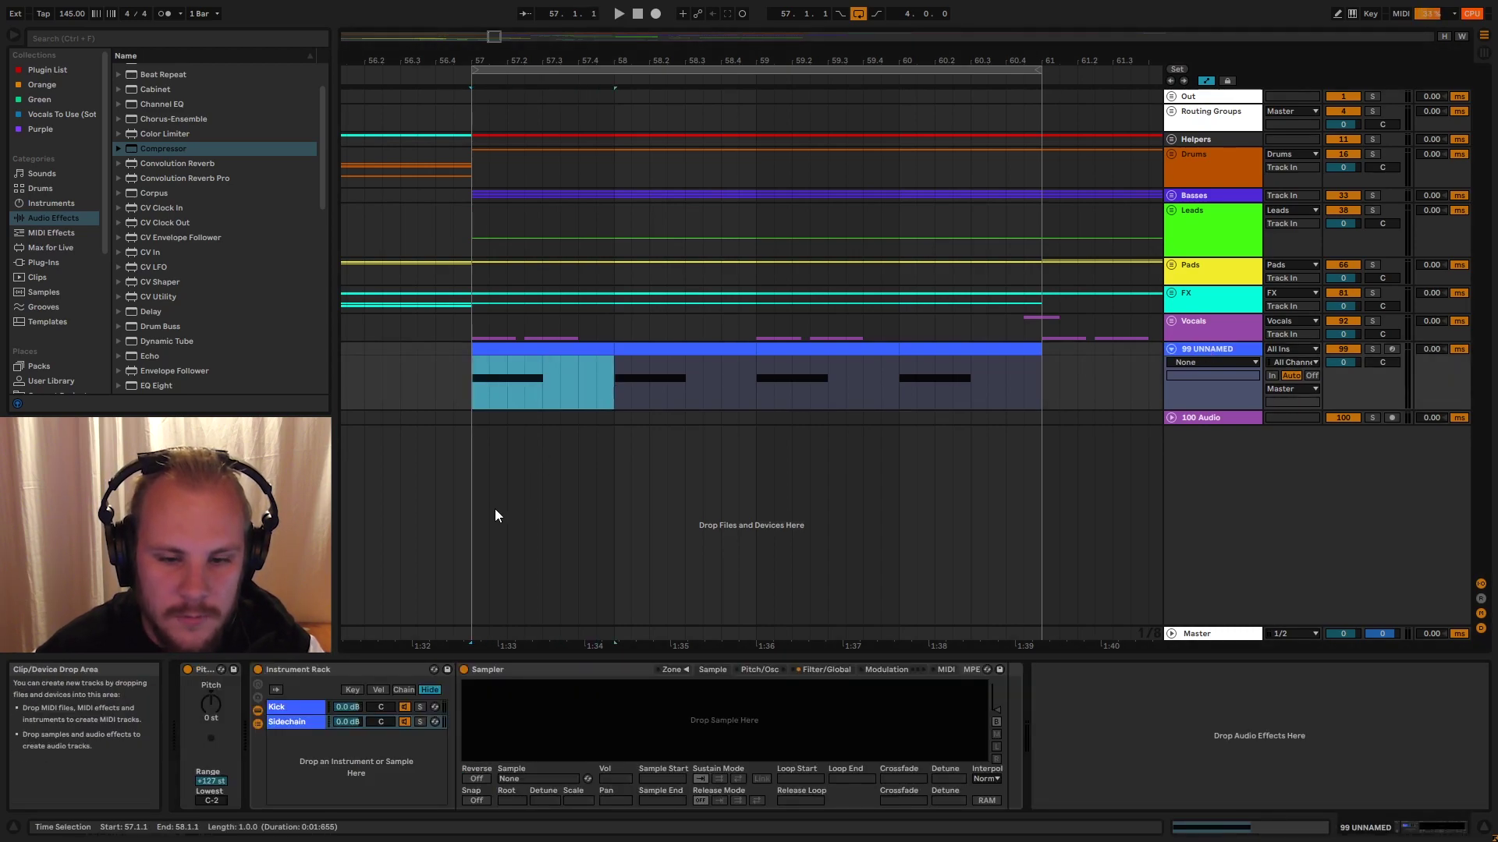
{"action": "left_click", "coordinate": [654, 349]}
{"action": "left_click", "coordinate": [926, 350], "text": "shift"}
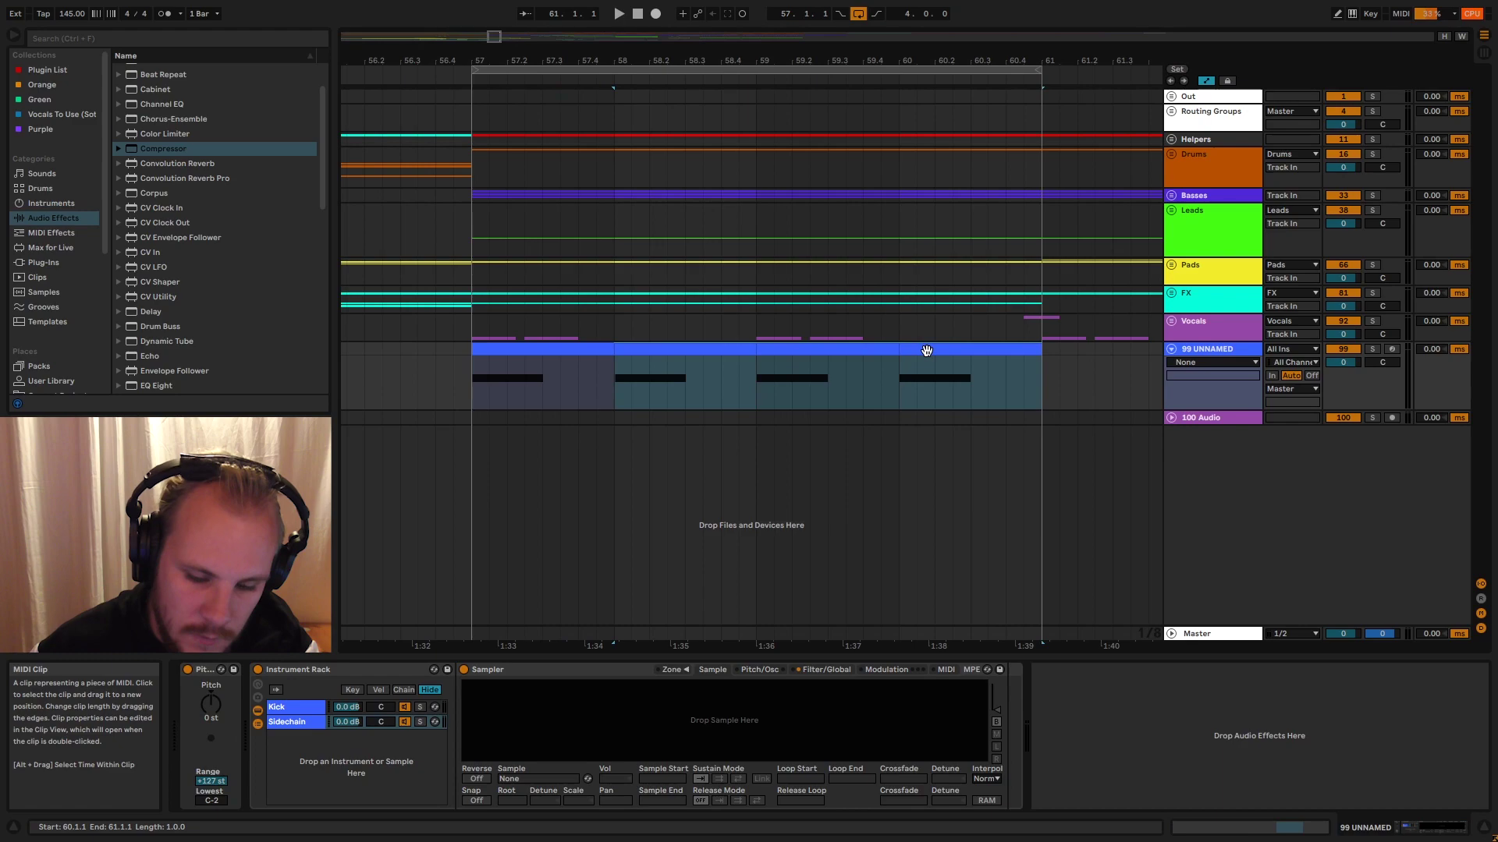
{"action": "key", "text": "Delete"}
{"action": "left_click_drag", "start_coordinate": [501, 351], "coordinate": [640, 358]}
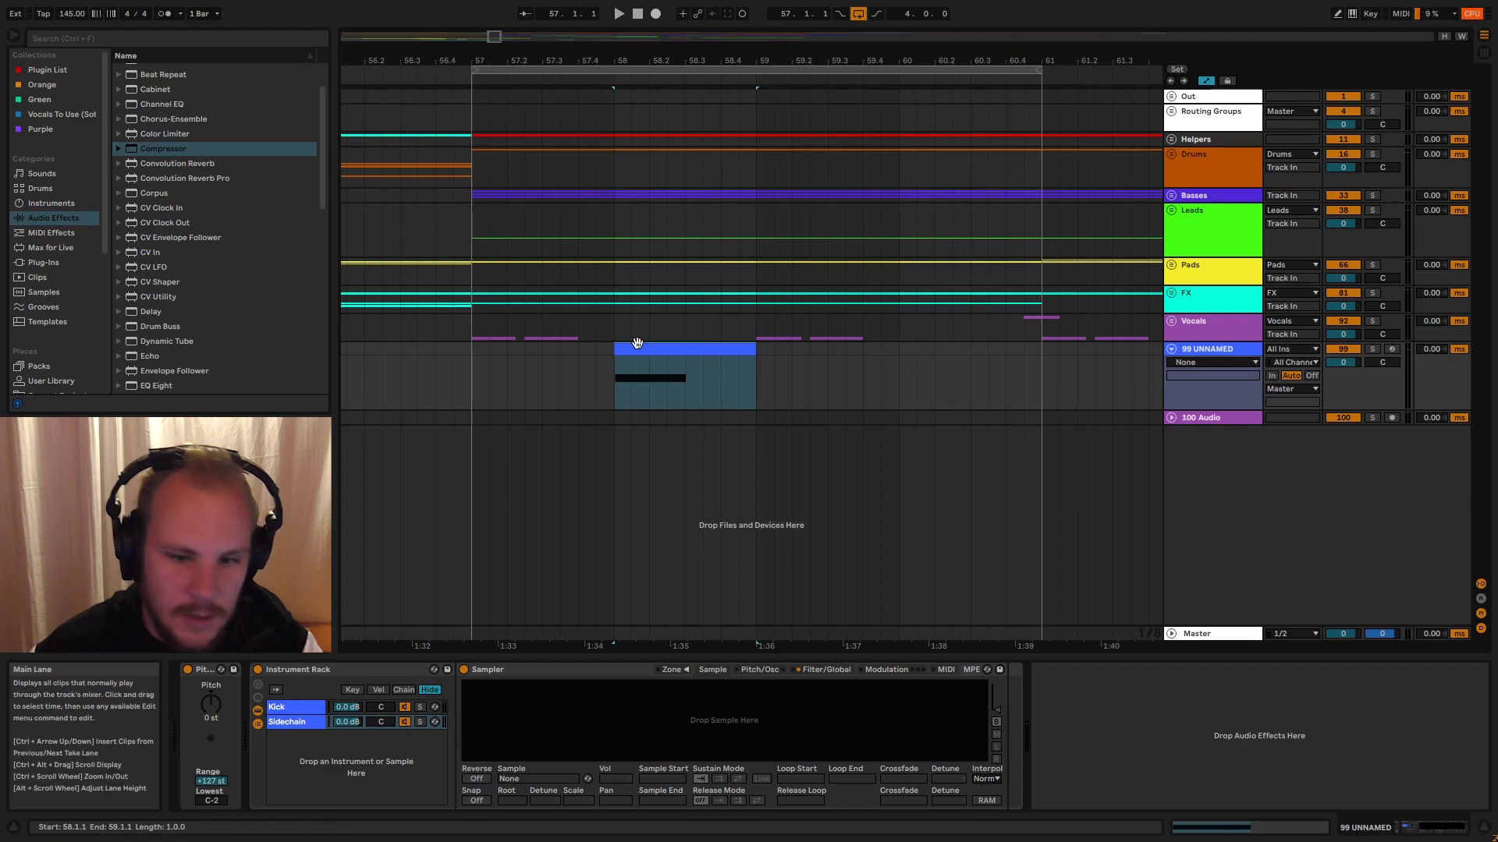
{"action": "key", "text": "Delete"}
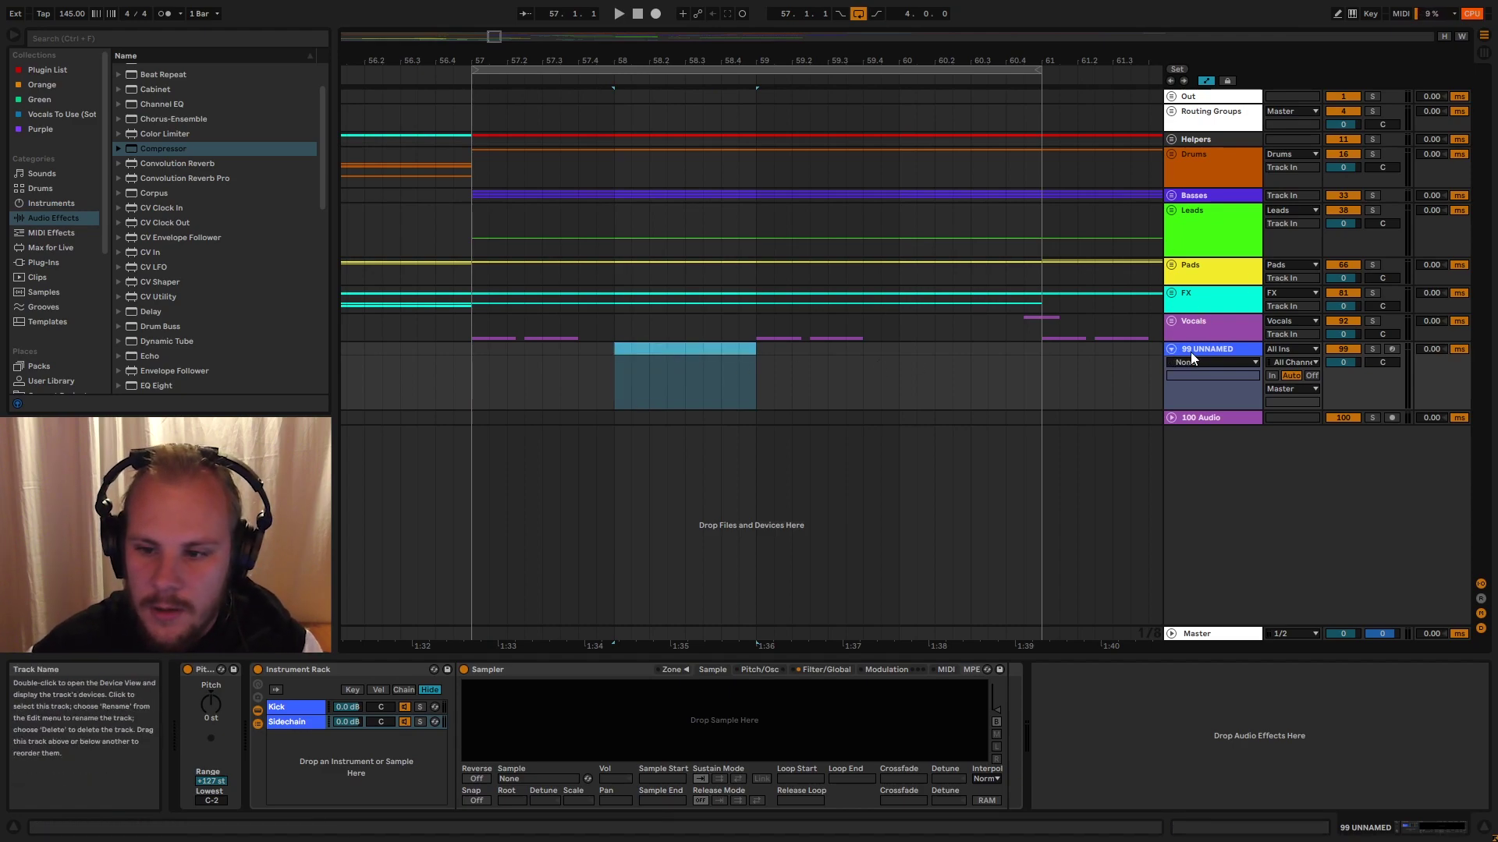
{"action": "left_click", "coordinate": [1209, 419]}
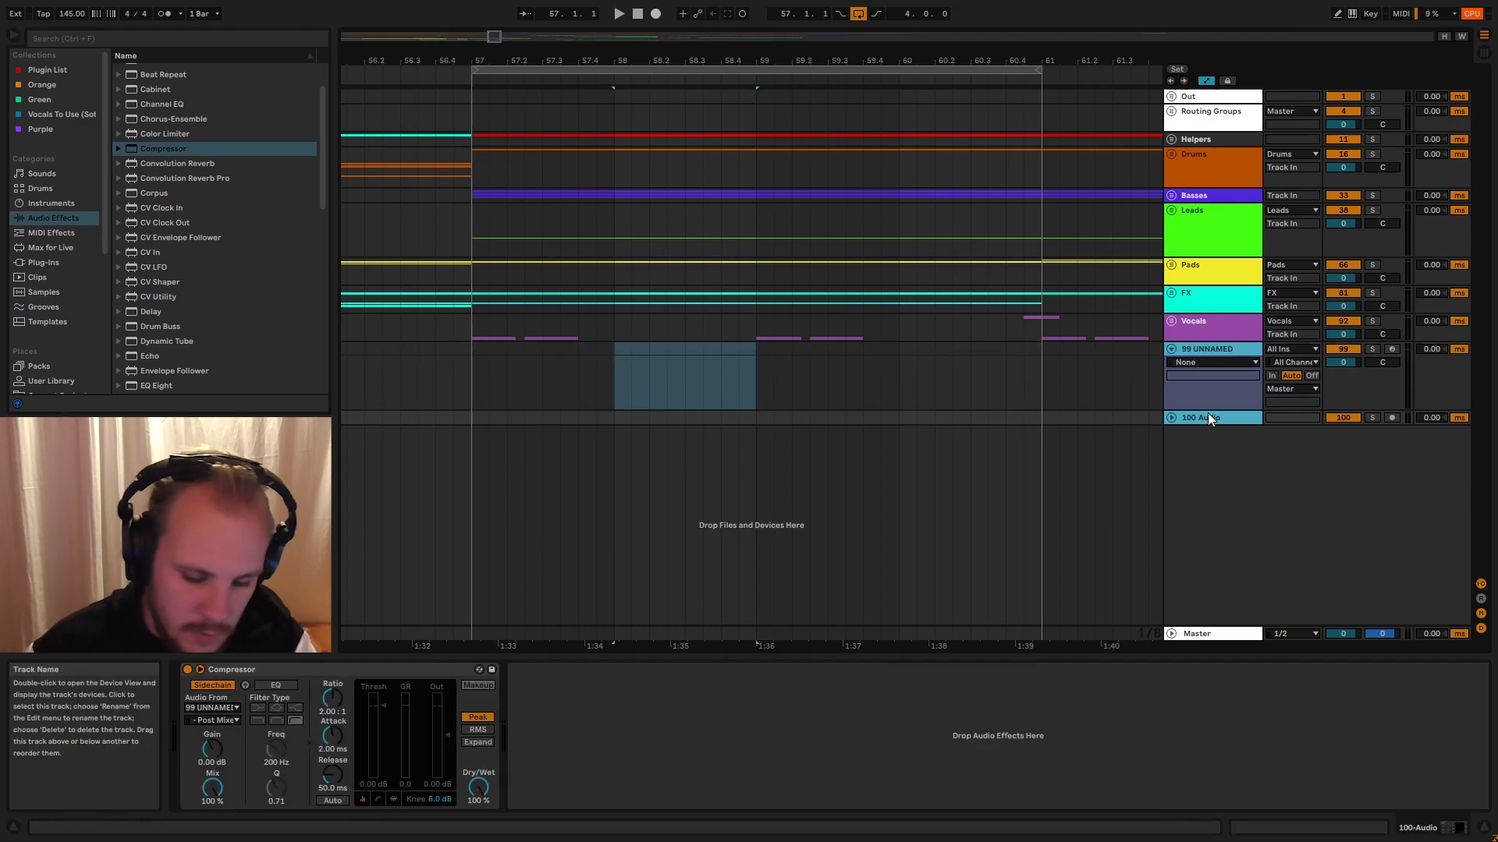
{"action": "key", "text": "Delete"}
- Expand the Drums group and kick track 17 UNNAMED, and add an extra kick clip at 56.4.3 before bar 57
{"action": "left_click", "coordinate": [1173, 156]}
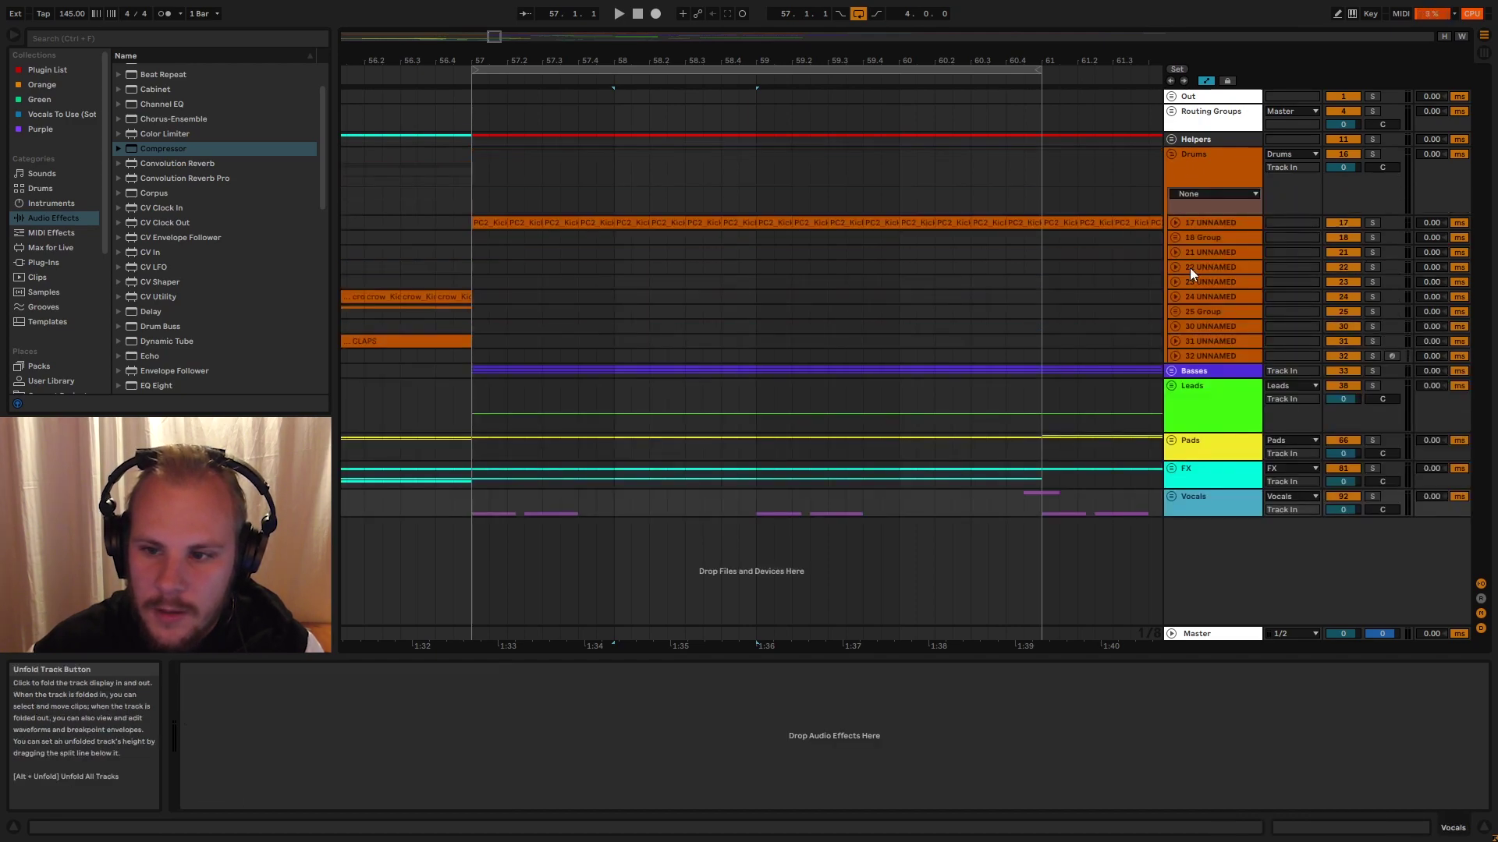
{"action": "left_click", "coordinate": [1175, 223]}
{"action": "left_click_drag", "start_coordinate": [485, 226], "coordinate": [472, 226]}
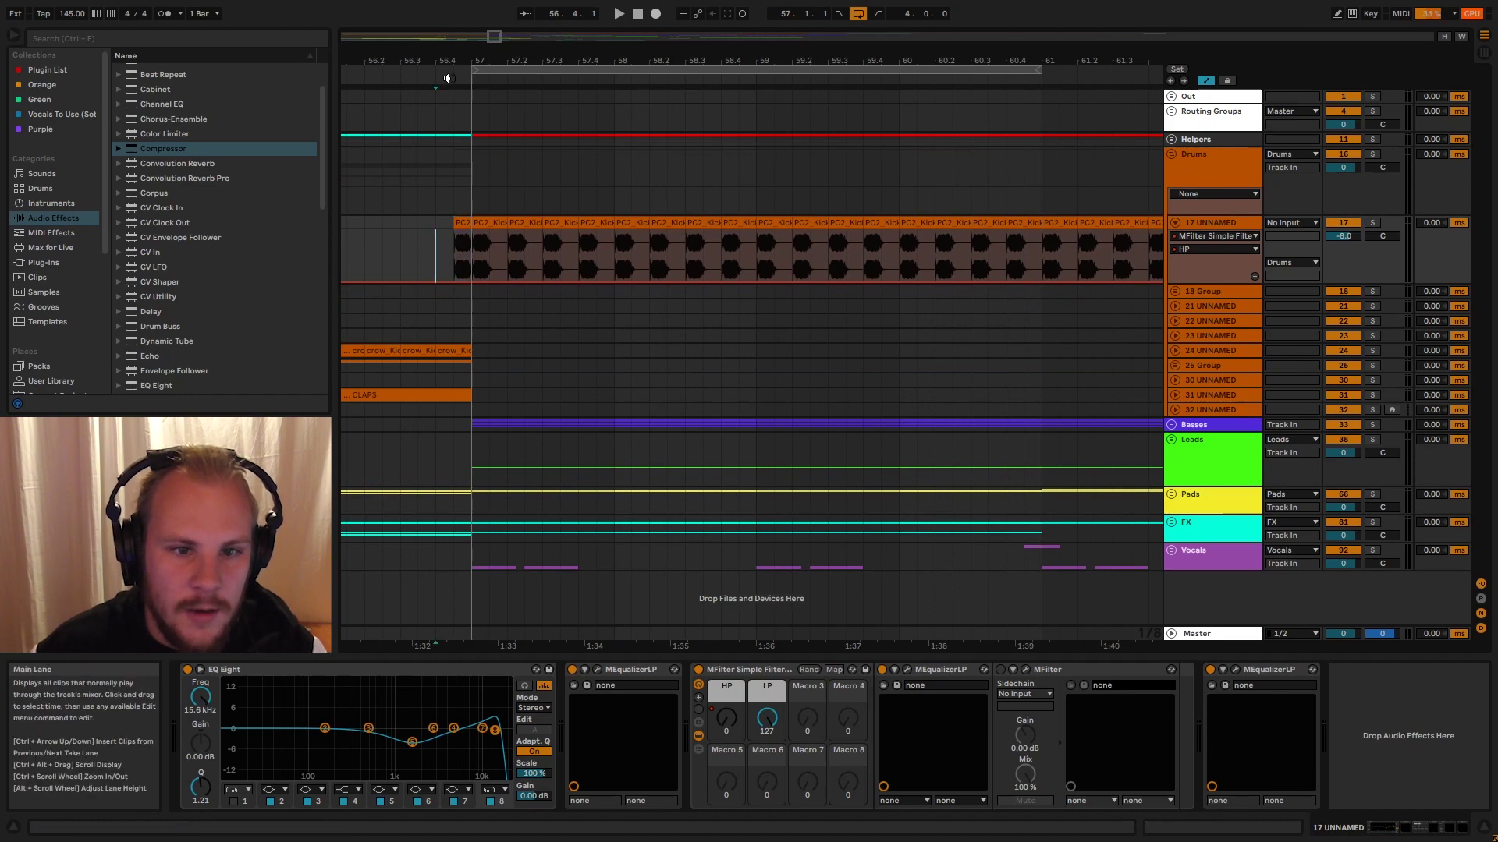
{"action": "left_click_drag", "start_coordinate": [436, 63], "coordinate": [817, 62]}
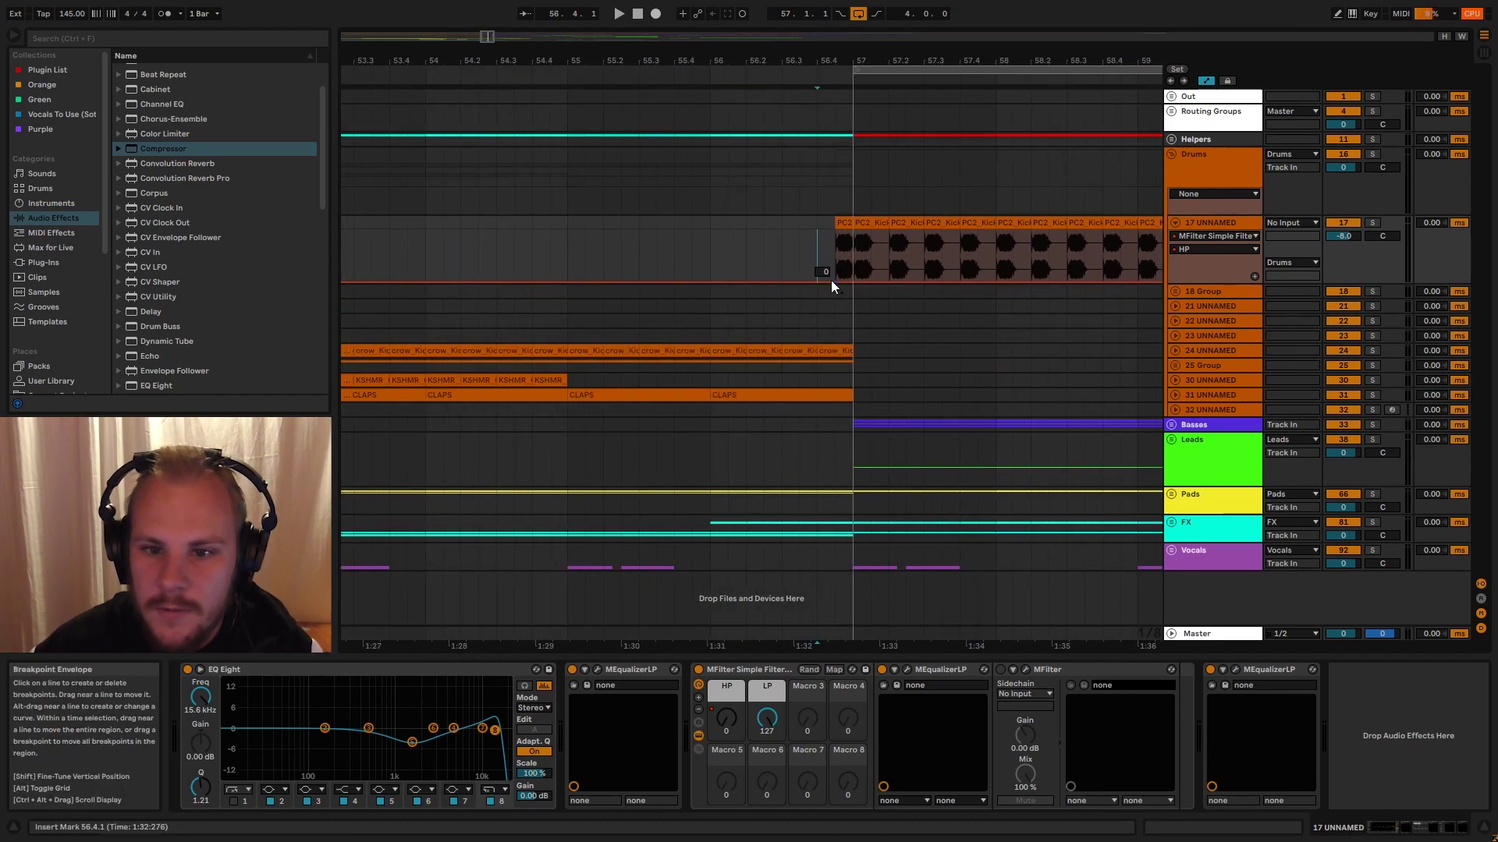
- Expand the Helpers group and add a matching trigger clip on SIDECHAIN from 56.4.3 to 57.1.1
{"action": "left_click", "coordinate": [1171, 139]}
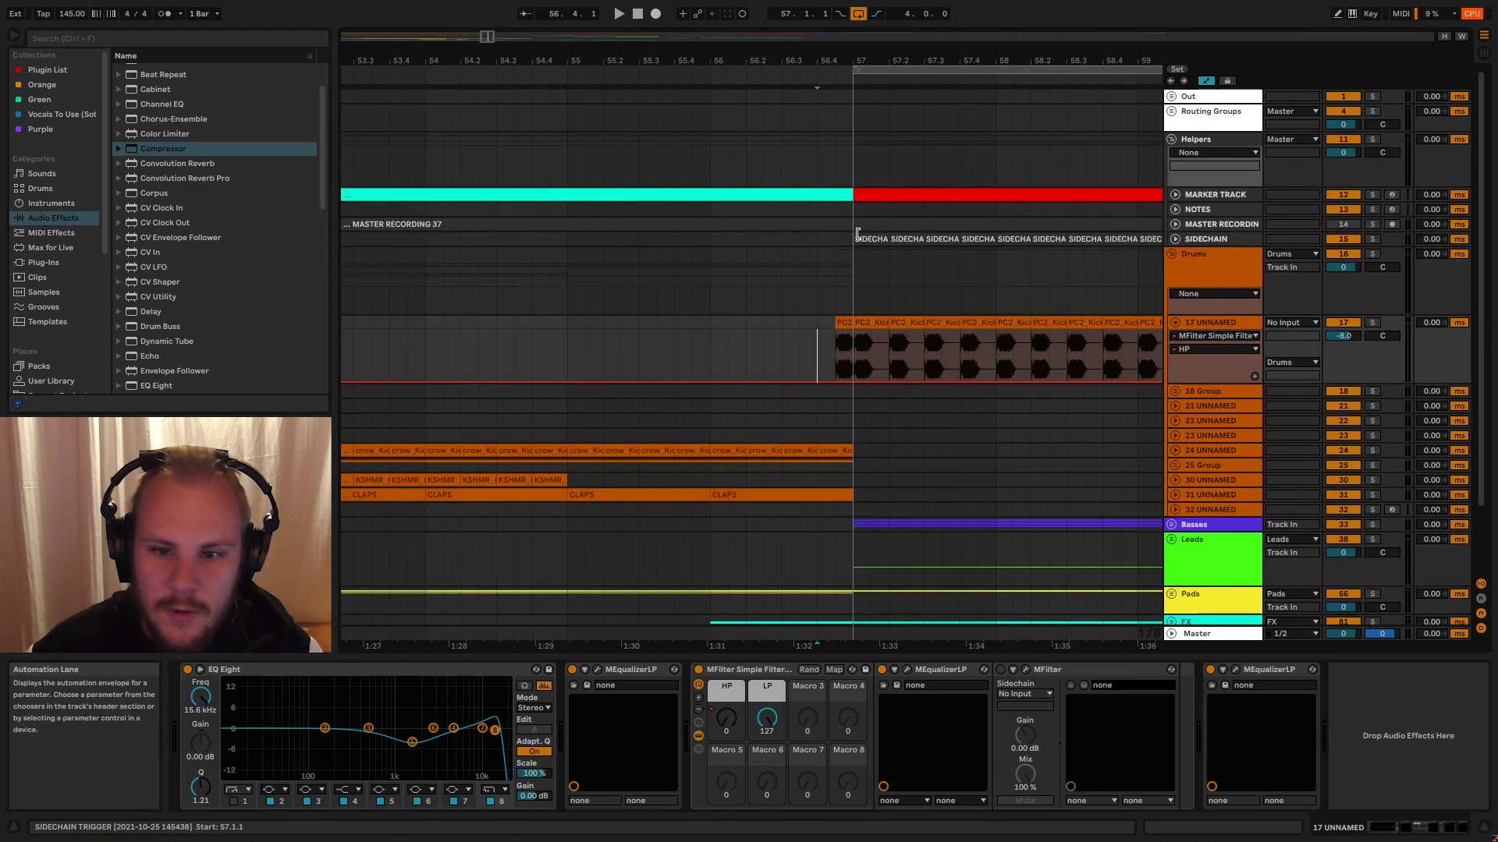
{"action": "left_click", "coordinate": [834, 236]}
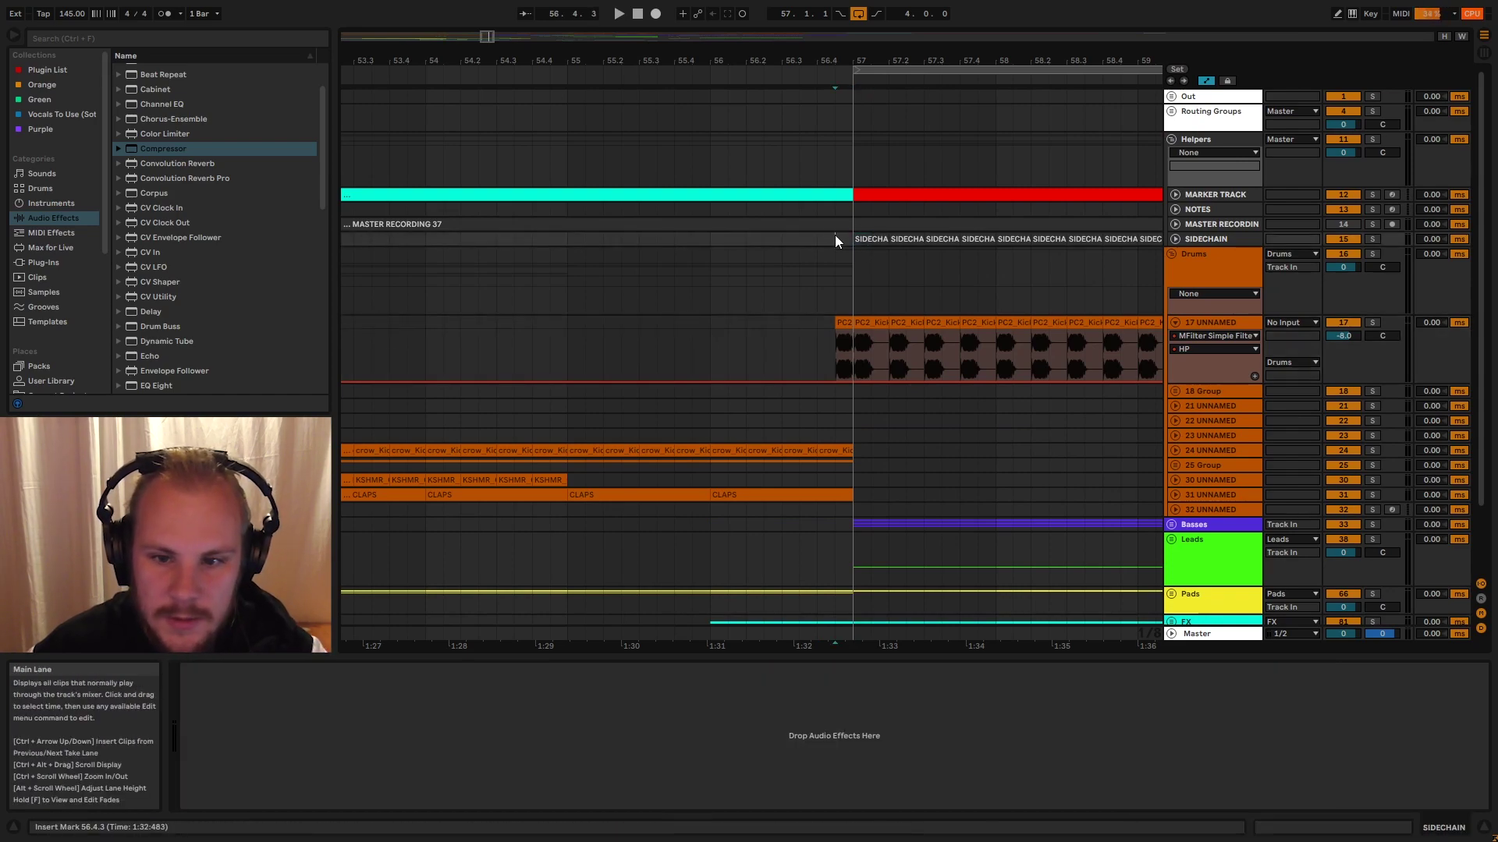
{"action": "left_click_drag", "start_coordinate": [834, 235], "coordinate": [853, 237]}
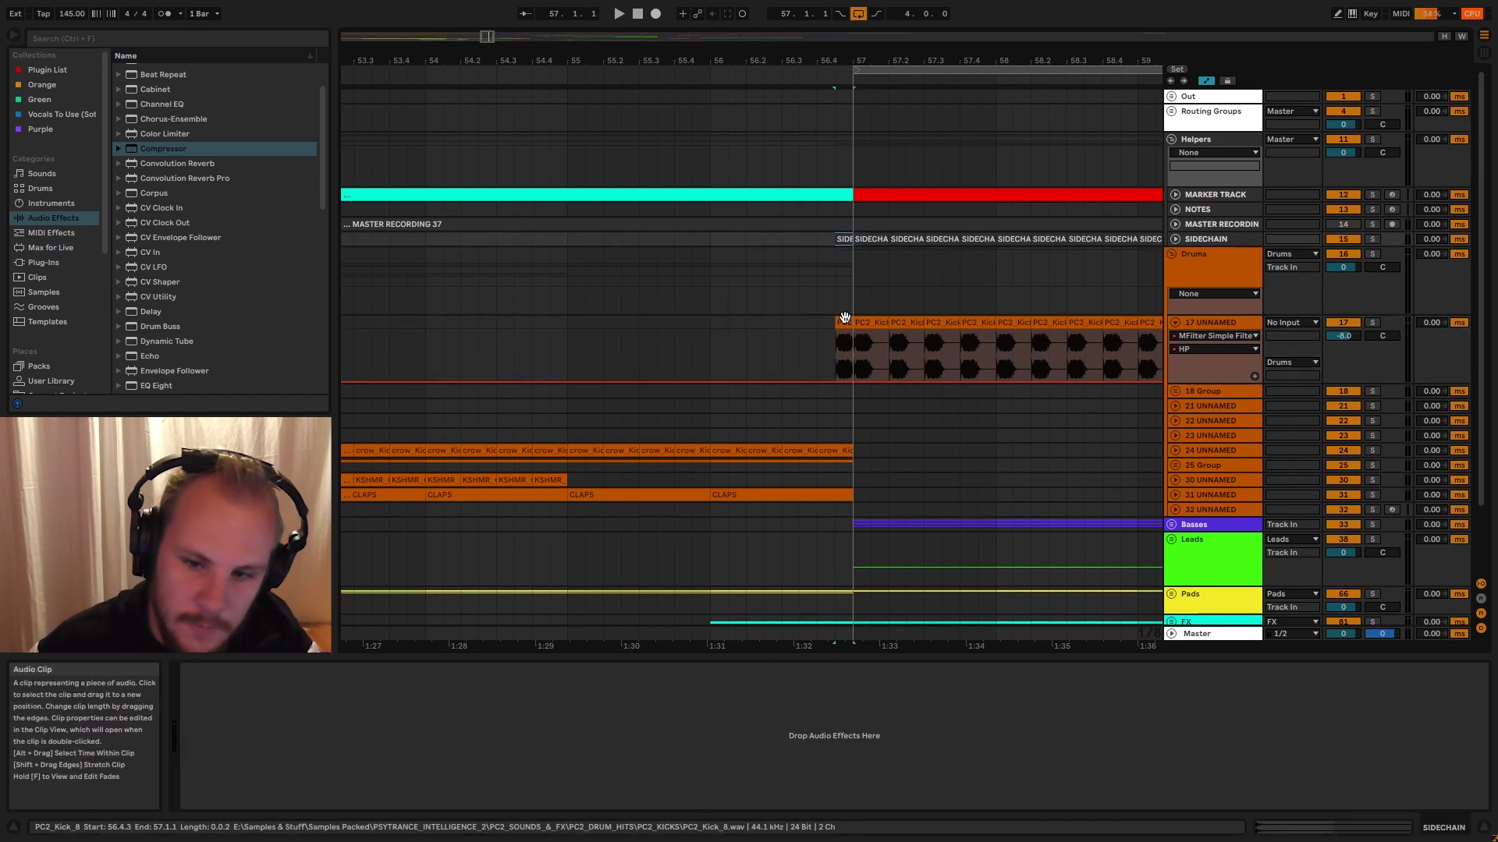
- Remove the extra kick and sidechain trigger clips before bar 57, and fold the kick track 17 UNNAMED
{"action": "left_click", "coordinate": [842, 322]}
{"action": "left_click", "coordinate": [1176, 323]}
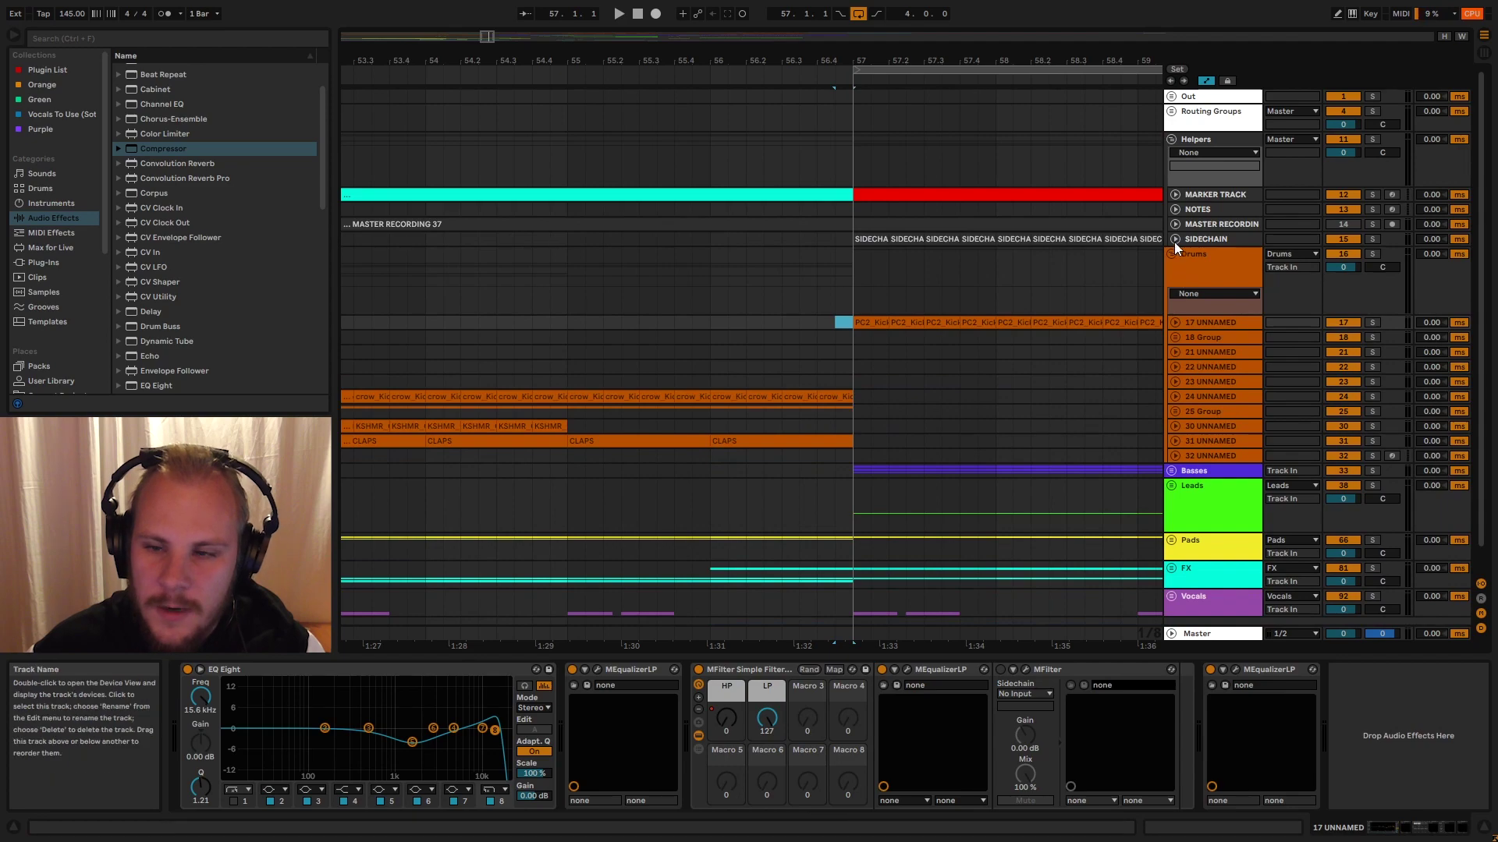
- Unfold the kick track 17 UNNAMED to show its clip waveforms in the section from bar 57
{"action": "left_click_drag", "start_coordinate": [871, 62], "coordinate": [679, 32]}
{"action": "left_click_drag", "start_coordinate": [764, 61], "coordinate": [645, 58]}
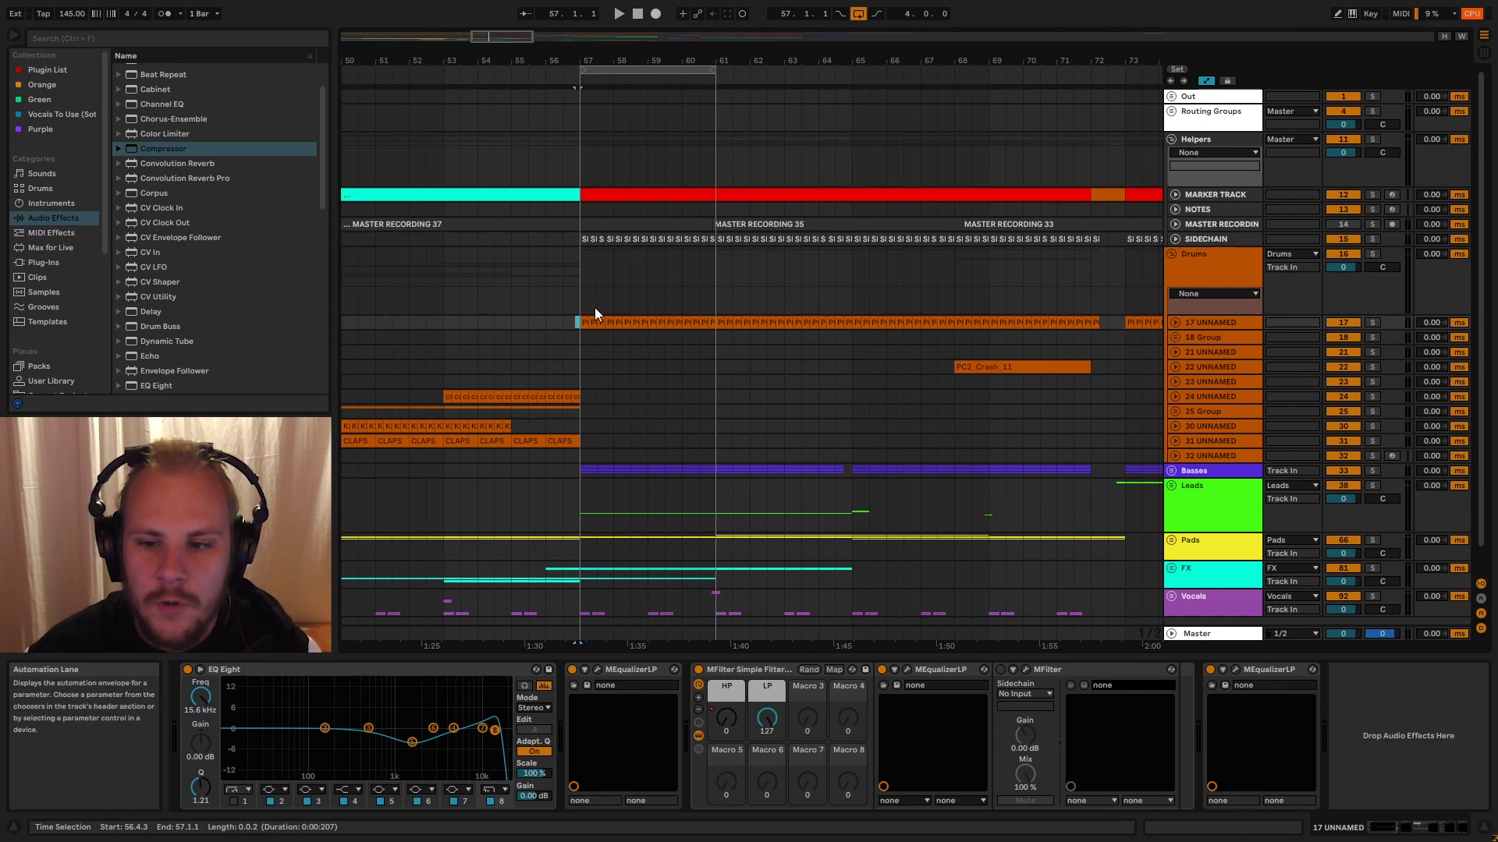
{"action": "left_click", "coordinate": [1175, 323]}
{"action": "left_click_drag", "start_coordinate": [591, 51], "coordinate": [587, 98]}
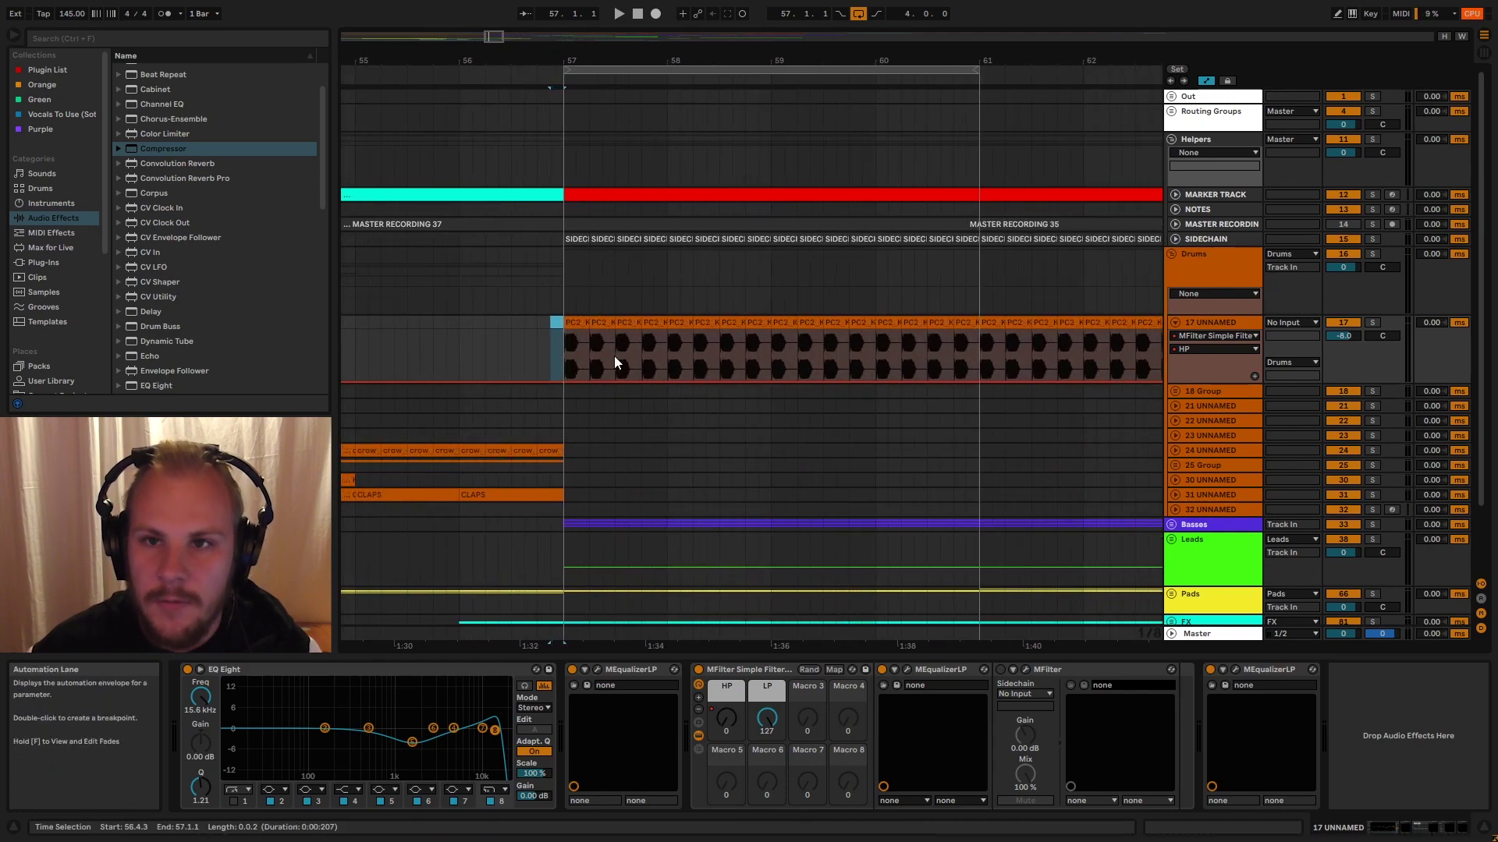
{"action": "scroll", "coordinate": [936, 444], "scroll_direction": "down", "scroll_amount": 2}
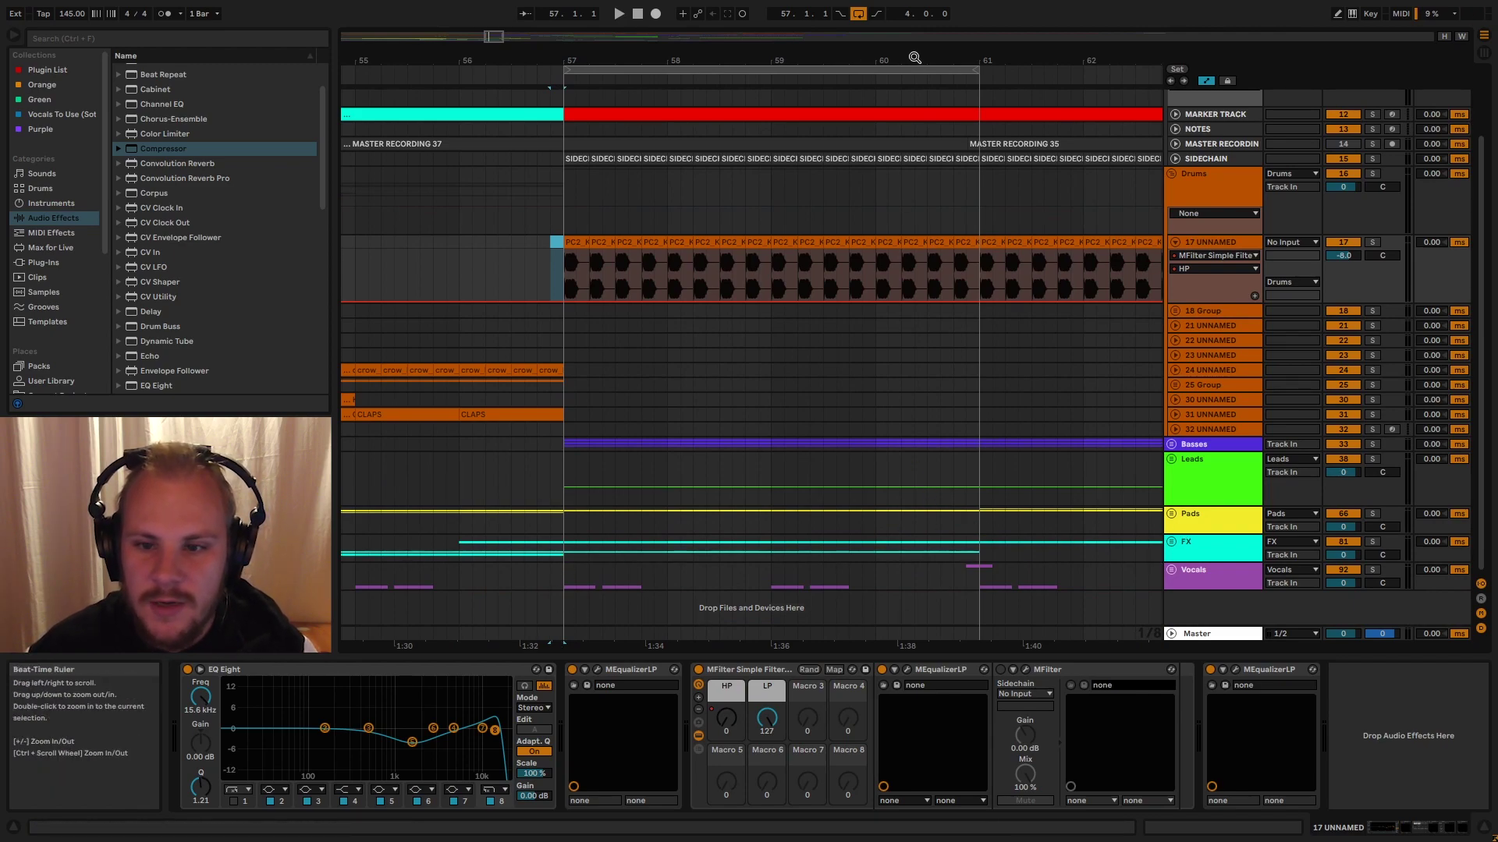
{"action": "left_click_drag", "start_coordinate": [915, 58], "coordinate": [555, 23]}
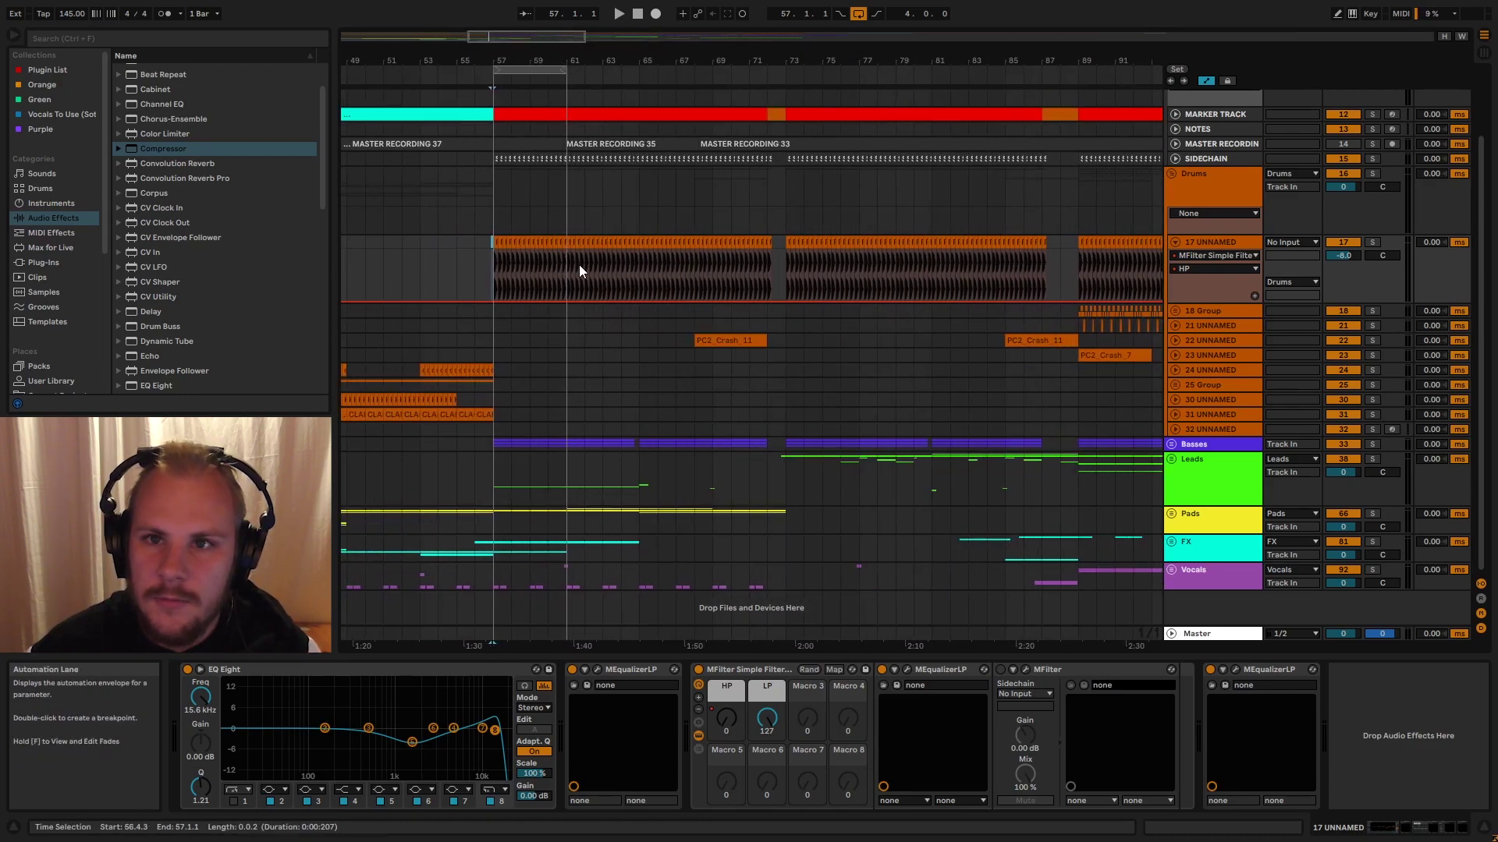
- Copy bars 57 to 61 of the SIDECHAIN and Drums tracks to bar 217, repeating the section up to bar 233
{"action": "left_click_drag", "start_coordinate": [489, 158], "coordinate": [568, 231]}
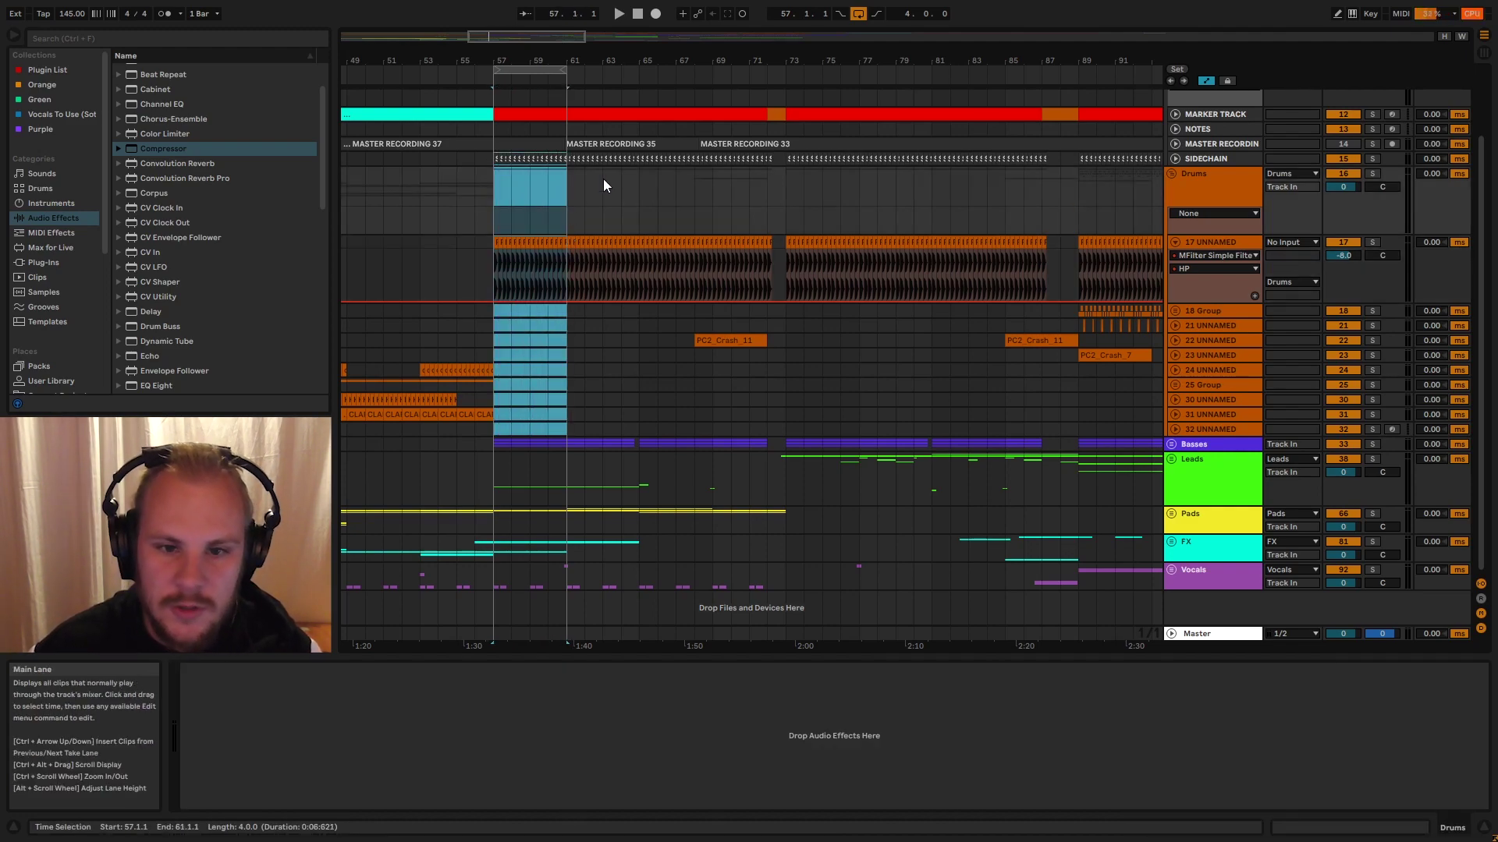
{"action": "left_click_drag", "start_coordinate": [788, 60], "coordinate": [526, 4]}
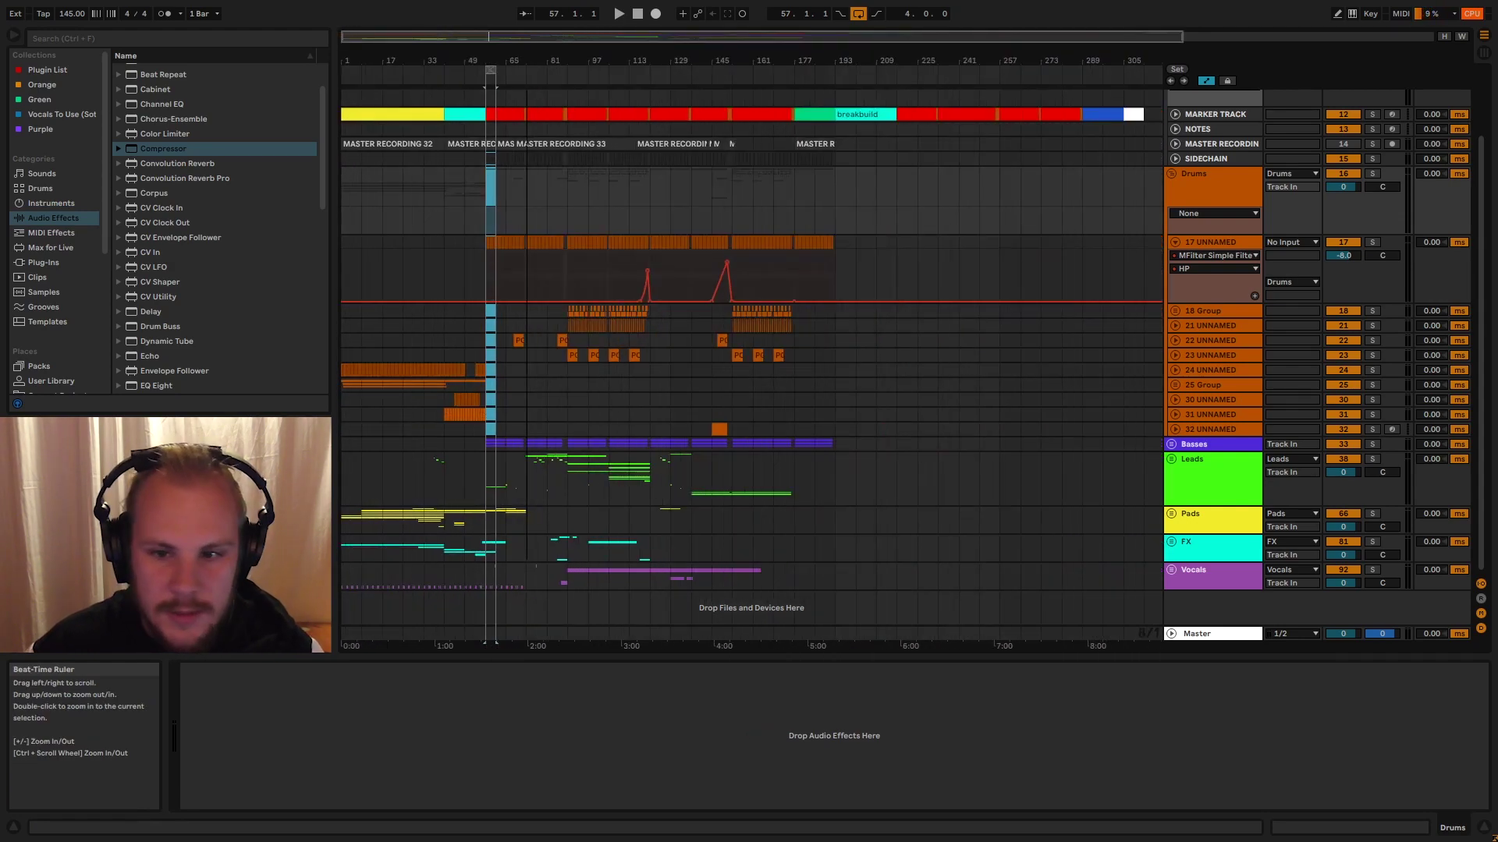
{"action": "left_click", "coordinate": [897, 159]}
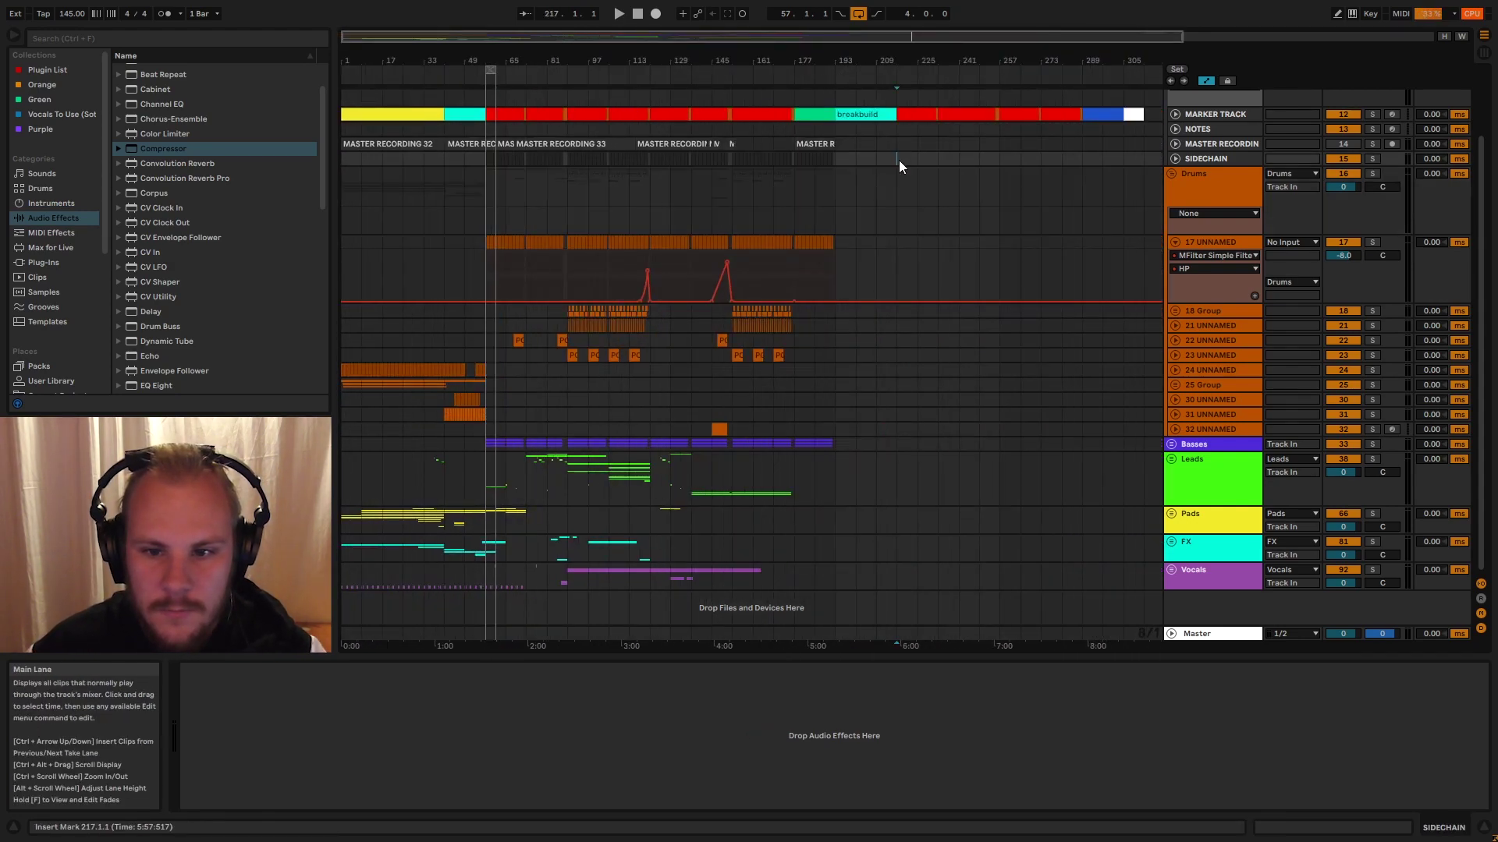
{"action": "key", "text": "ctrl+v"}
{"action": "left_click_drag", "start_coordinate": [916, 61], "coordinate": [766, 117]}
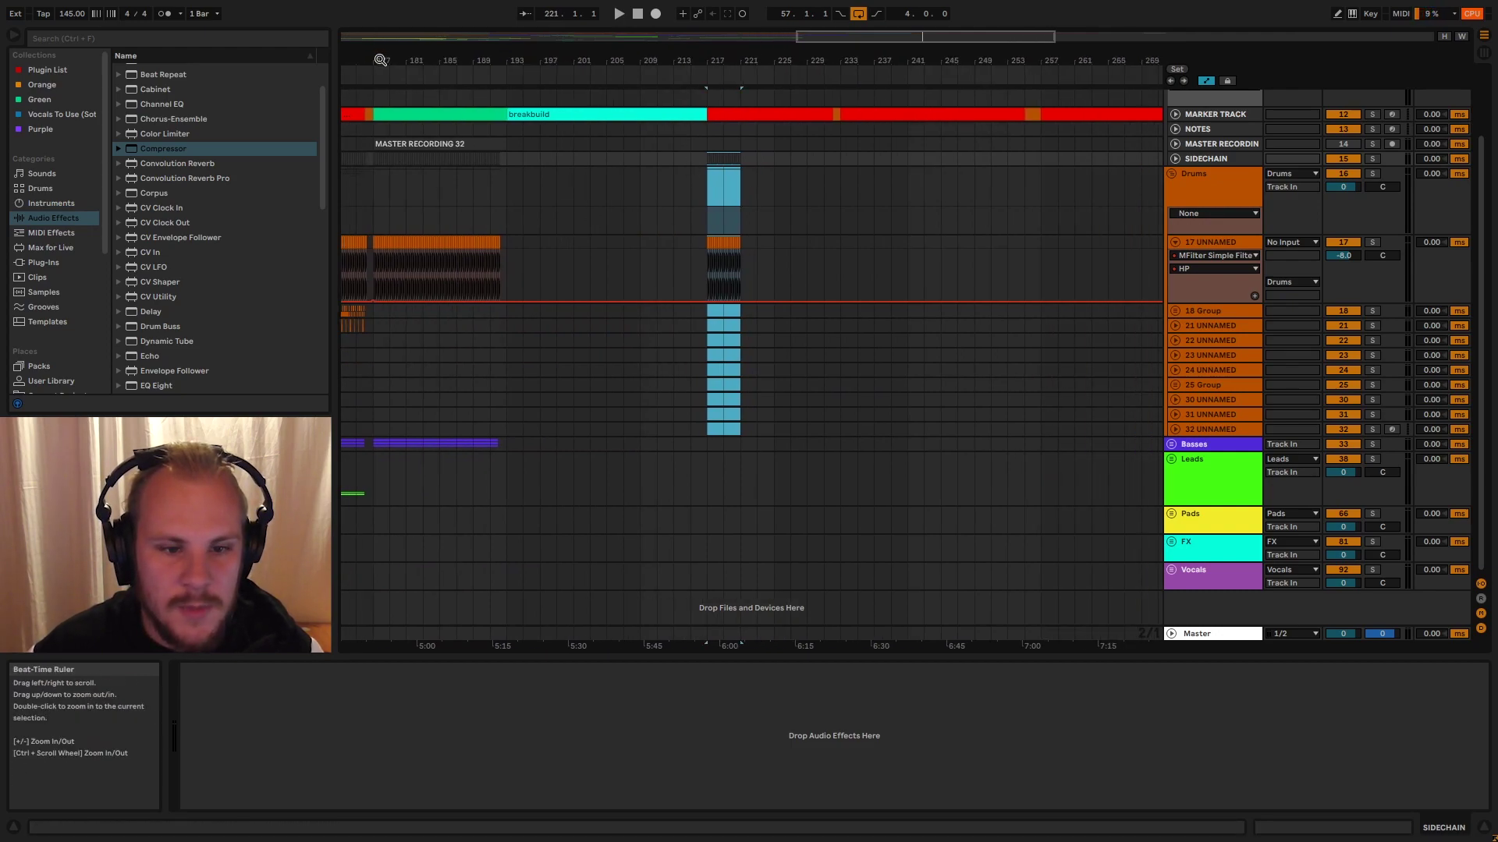
{"action": "left_click_drag", "start_coordinate": [380, 60], "coordinate": [510, 126]}
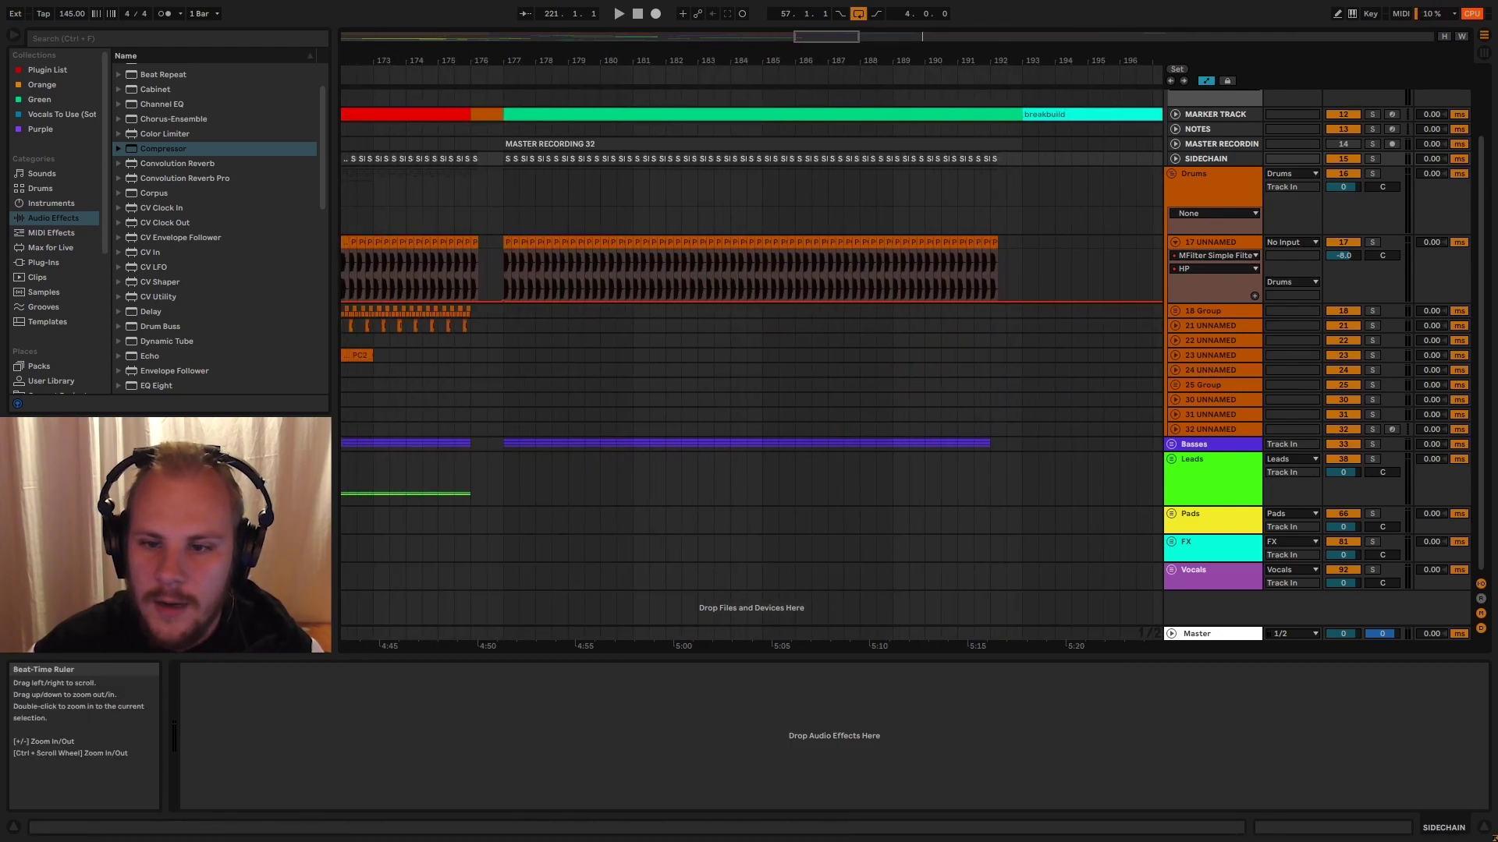
{"action": "left_click_drag", "start_coordinate": [780, 60], "coordinate": [511, 17]}
{"action": "left_click_drag", "start_coordinate": [912, 60], "coordinate": [705, 58]}
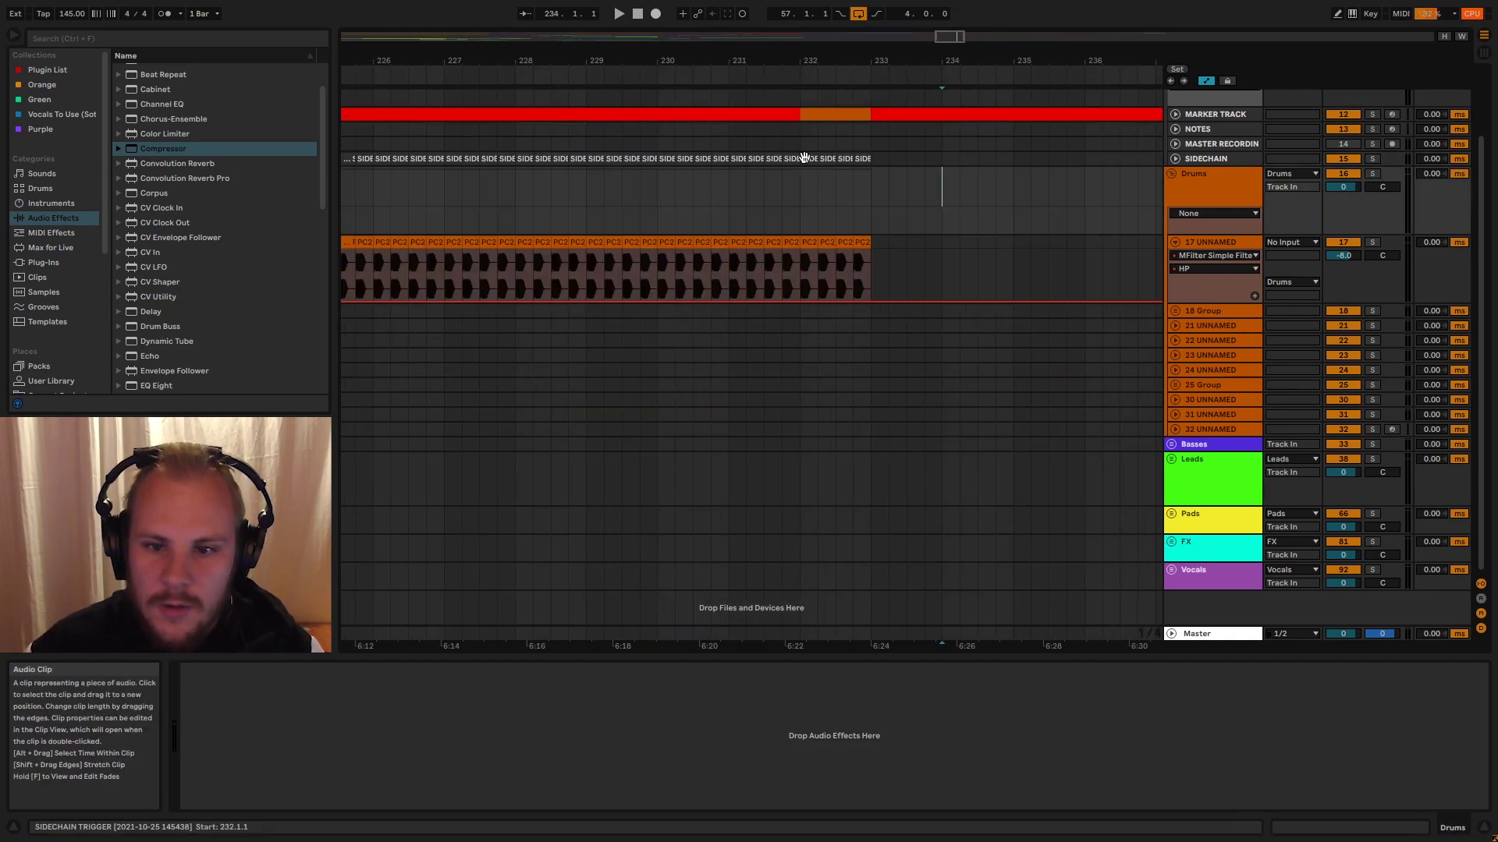
- Delete the SIDECHAIN trigger clips from 232.1.1 to 232.4.1
{"action": "left_click", "coordinate": [804, 158]}
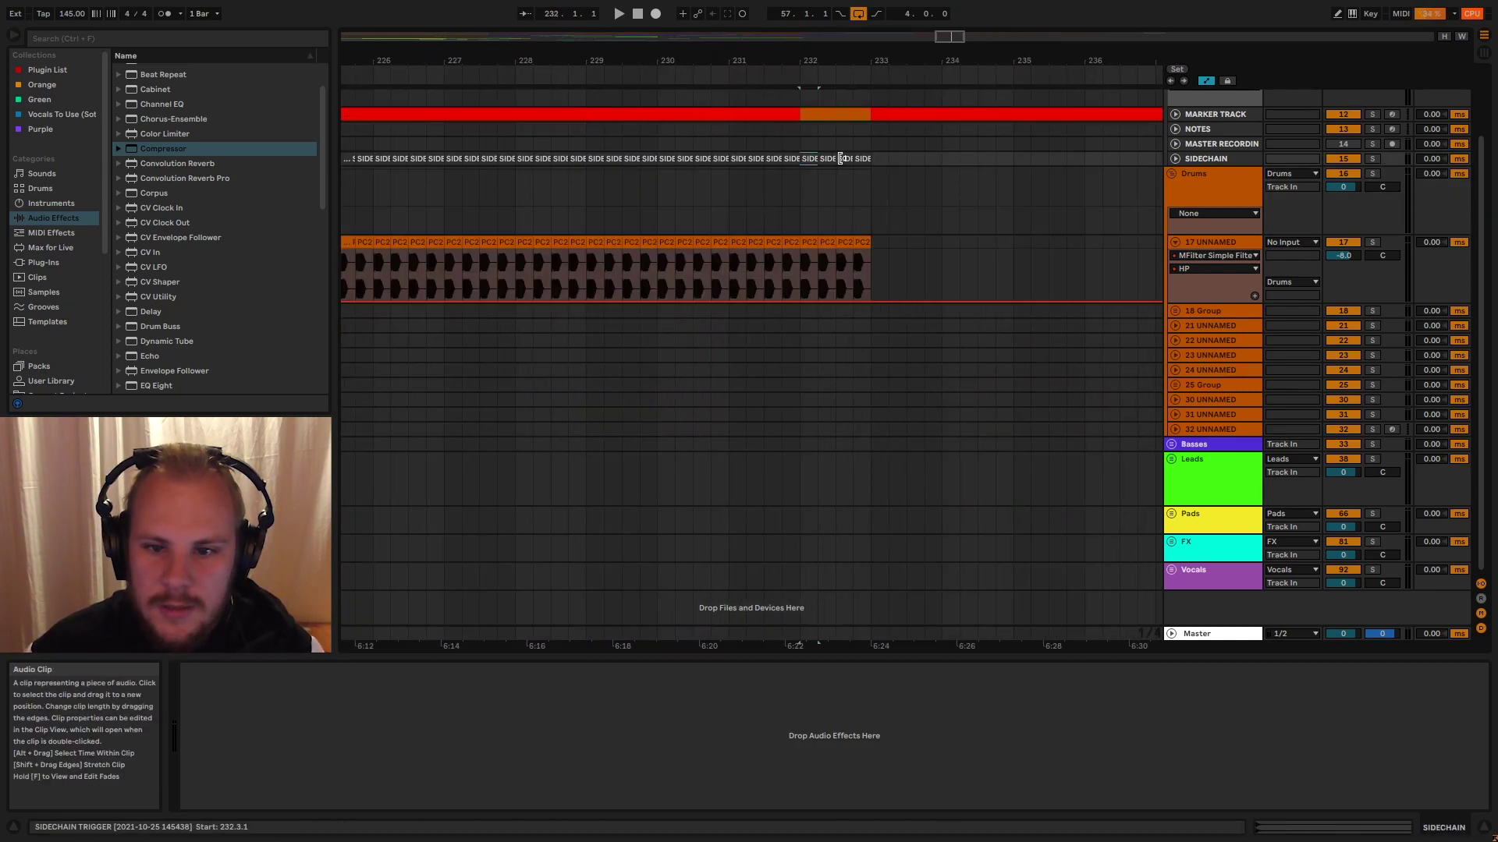
{"action": "left_click", "coordinate": [842, 158], "text": "shift"}
{"action": "key", "text": "Delete"}
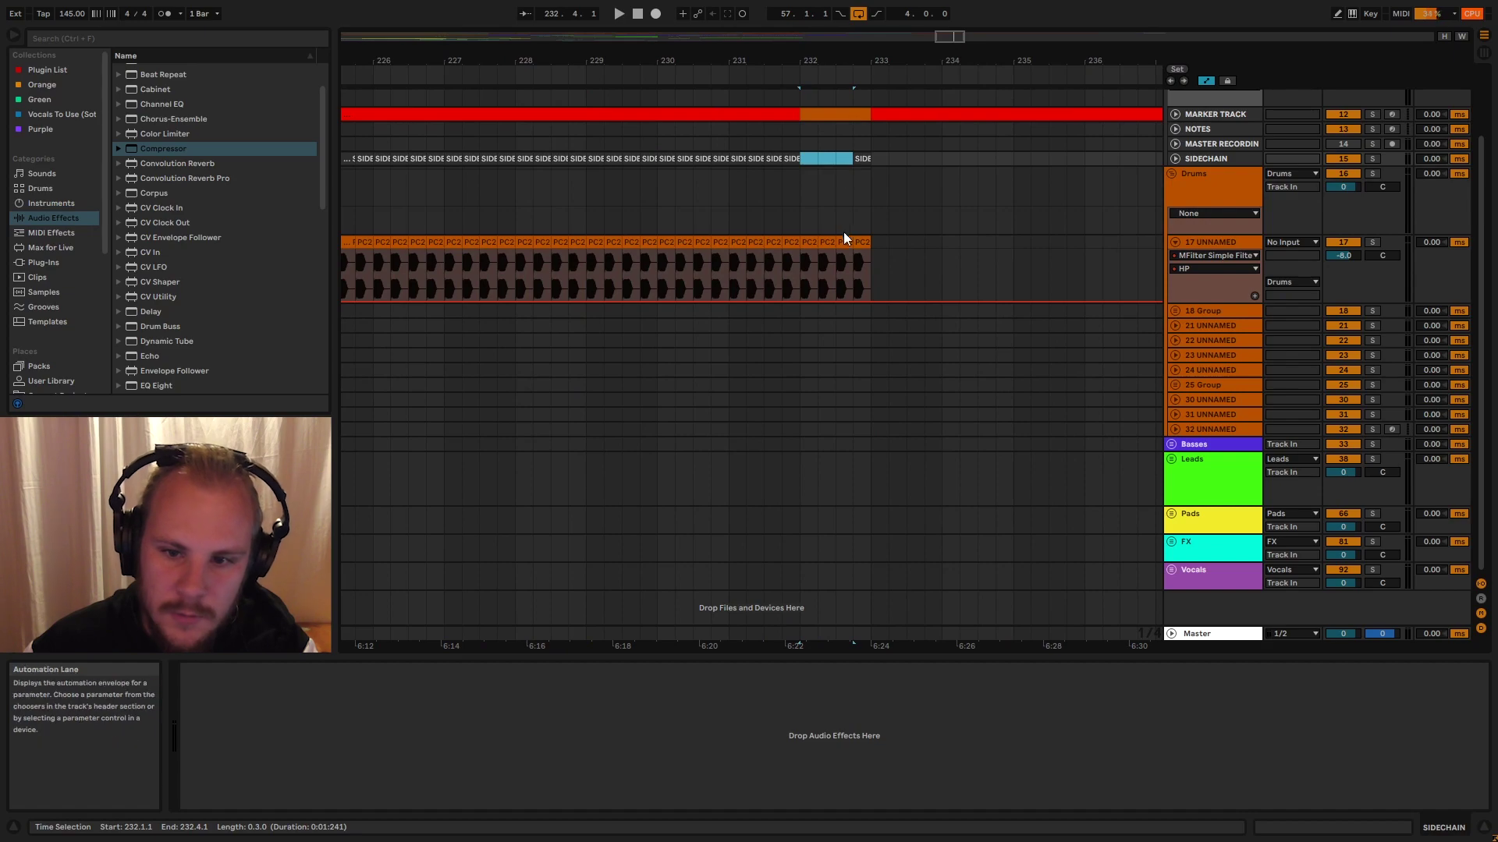
- Delete the four kick clips in bar 232 on 17 UNNAMED and the last SIDECHAIN trigger before bar 233
{"action": "left_click", "coordinate": [843, 241]}
{"action": "key", "text": "Delete"}
{"action": "left_click", "coordinate": [824, 241]}
{"action": "key", "text": "Delete"}
{"action": "left_click", "coordinate": [807, 241]}
{"action": "key", "text": "Delete"}
{"action": "left_click", "coordinate": [858, 241]}
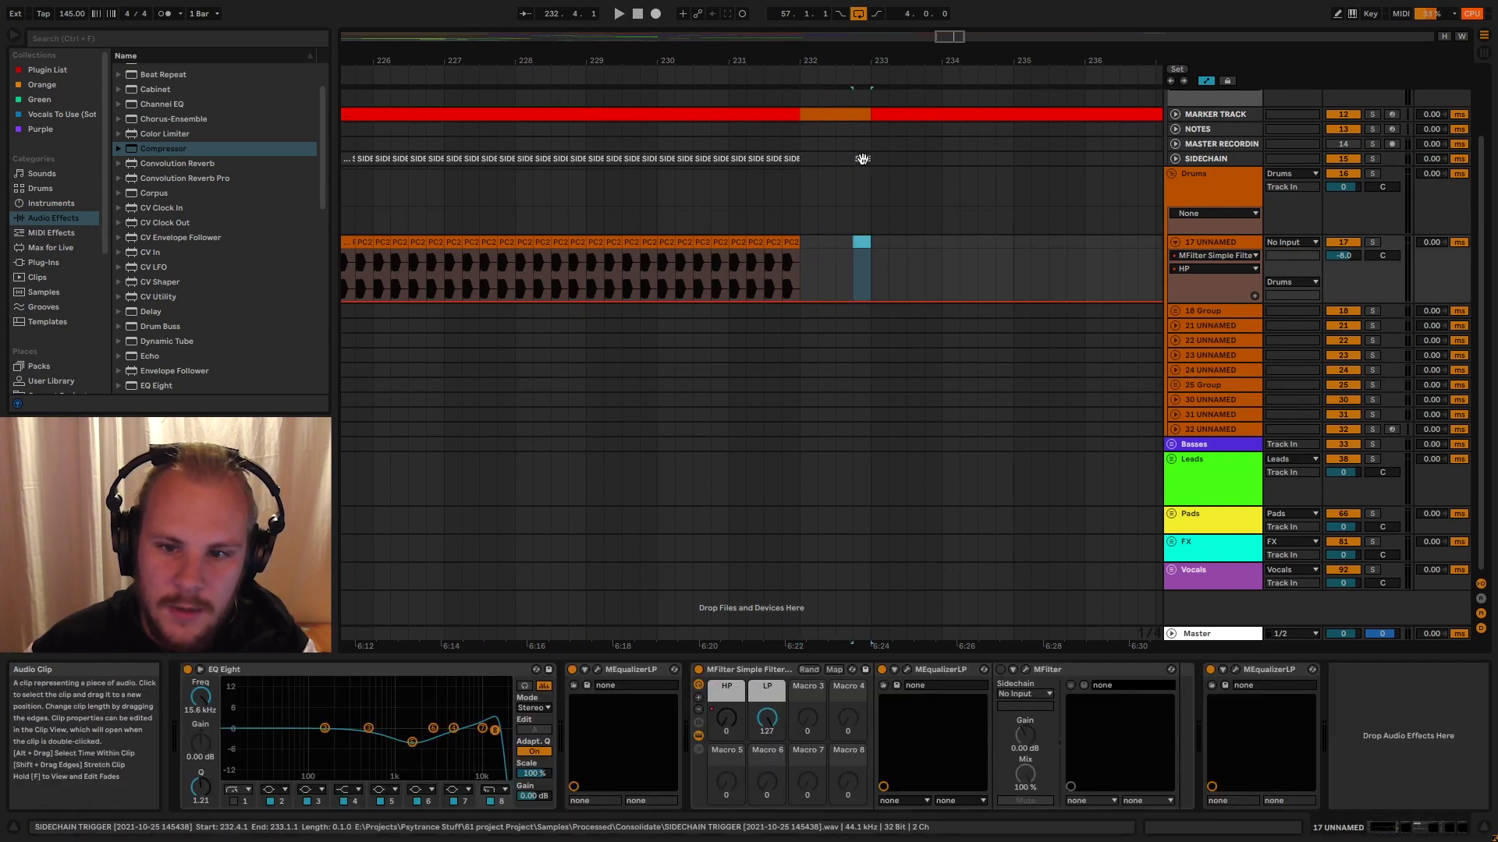
{"action": "key", "text": "Delete"}
{"action": "left_click", "coordinate": [861, 158]}
{"action": "key", "text": "Delete"}
{"action": "left_click", "coordinate": [711, 220]}
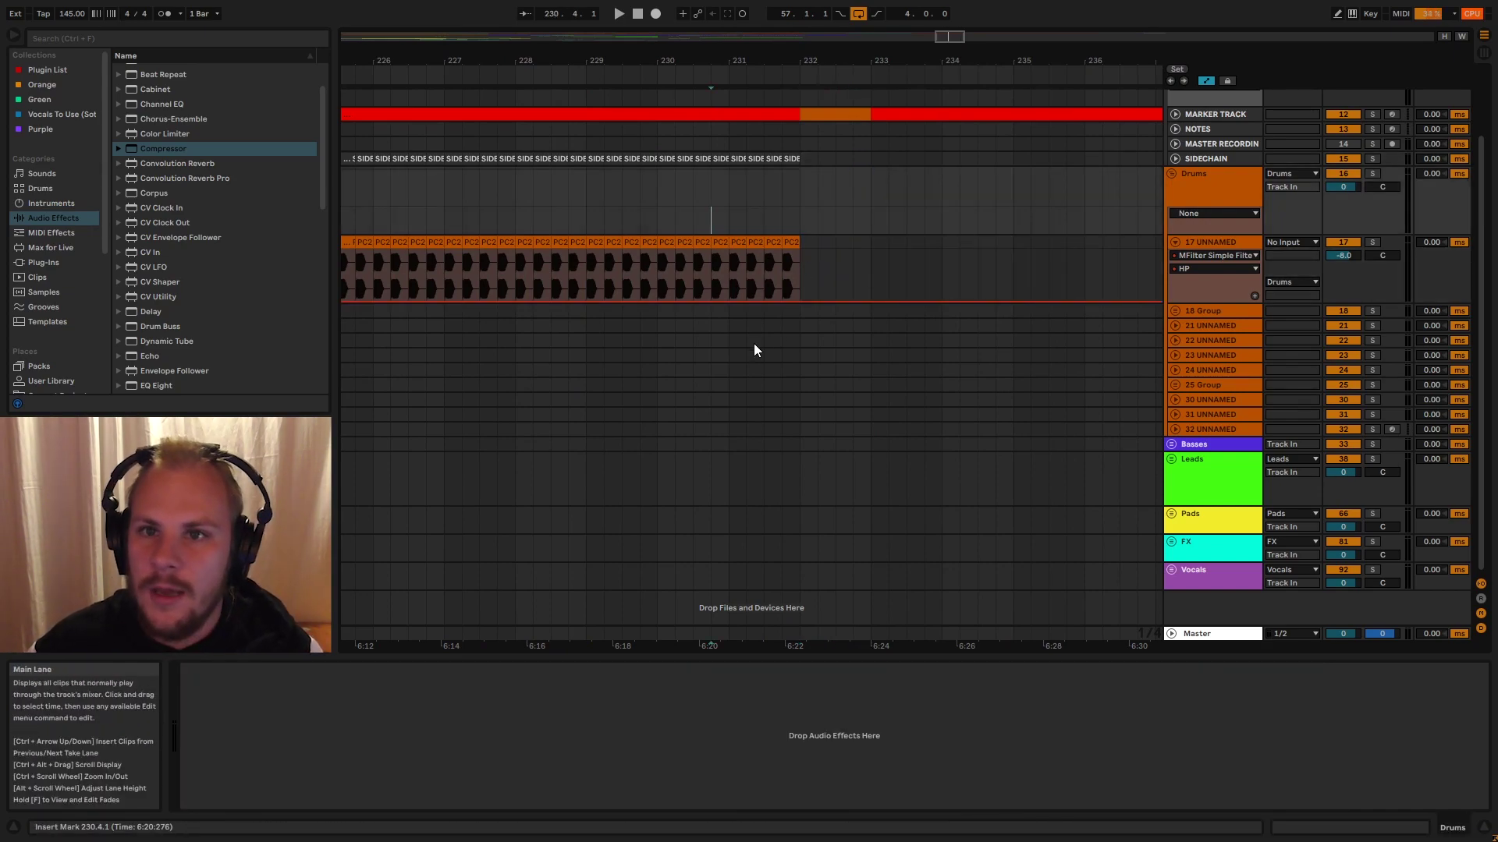
- Copy a kick clip to 232.3.1, shorten it to end at 232.3.4, duplicate it twice, and trim the last copy at 233.1.1
{"action": "left_click_drag", "start_coordinate": [817, 60], "coordinate": [800, 143]}
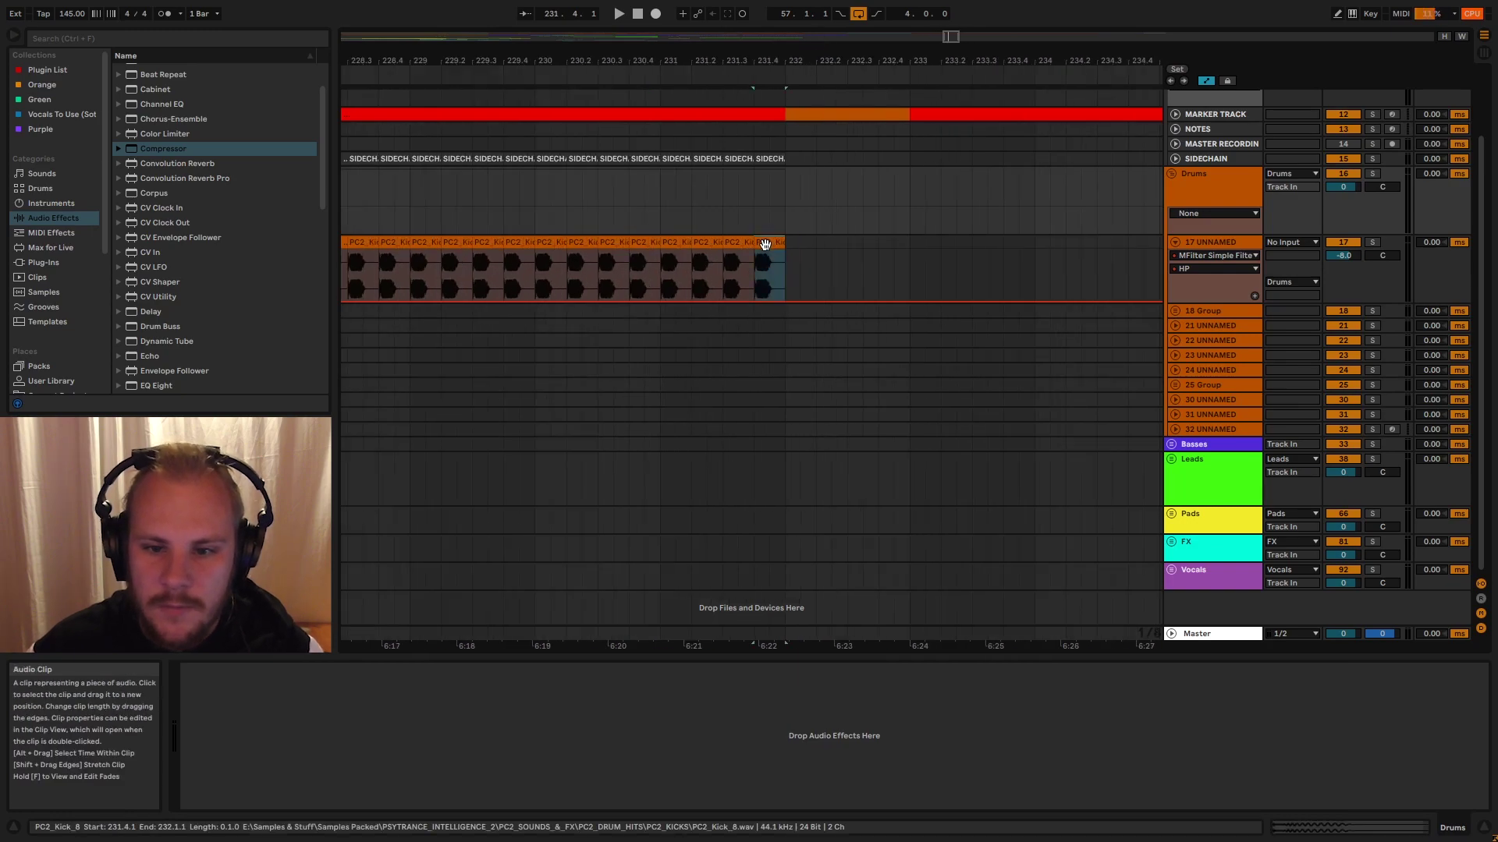
{"action": "left_click", "coordinate": [855, 237]}
{"action": "key", "text": "ctrl+v"}
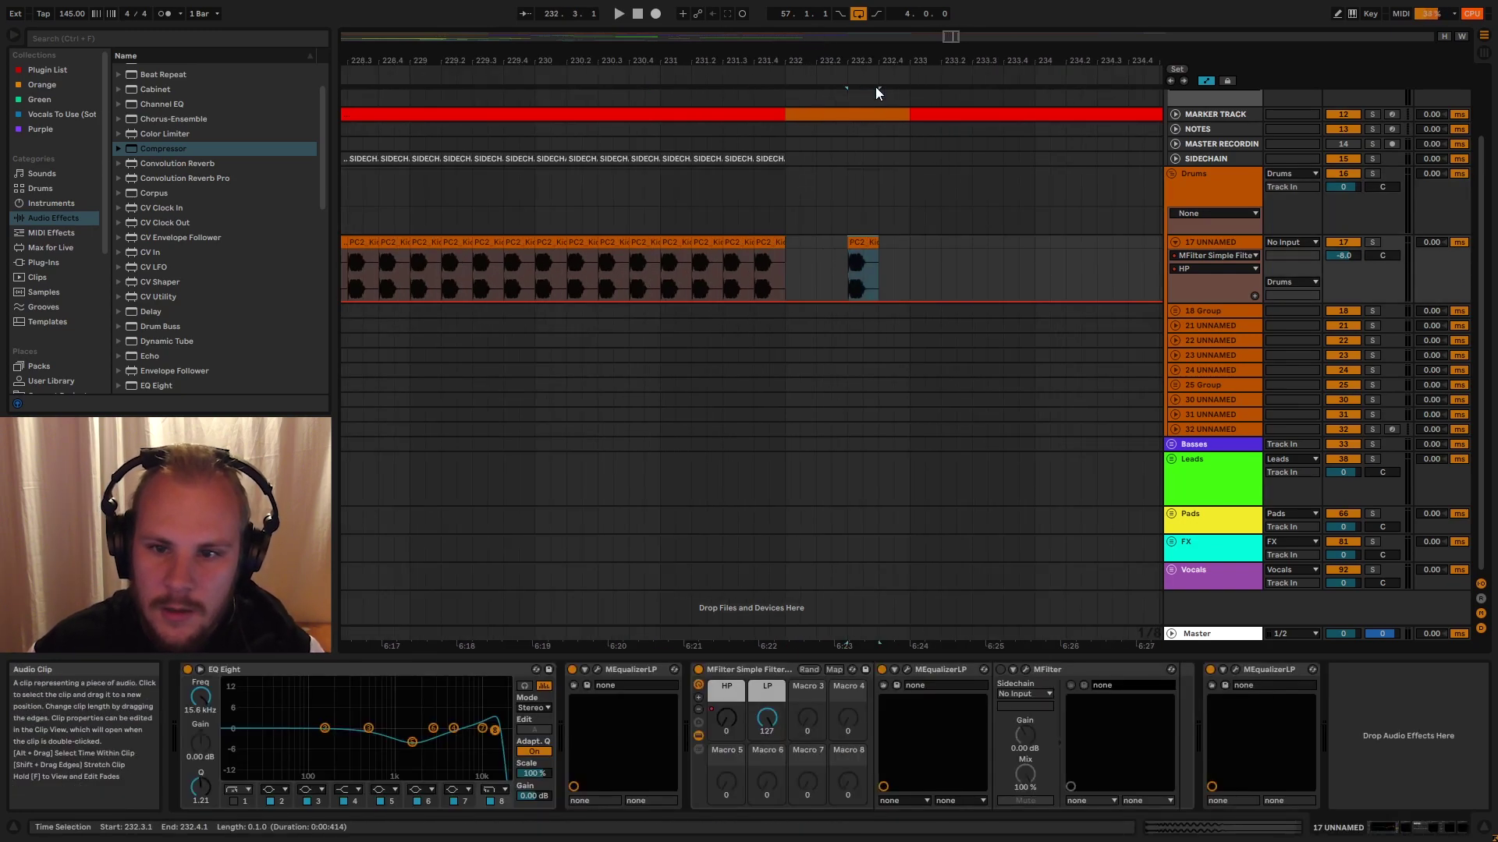
{"action": "left_click_drag", "start_coordinate": [880, 61], "coordinate": [880, 74]}
{"action": "left_click_drag", "start_coordinate": [873, 242], "coordinate": [856, 244]}
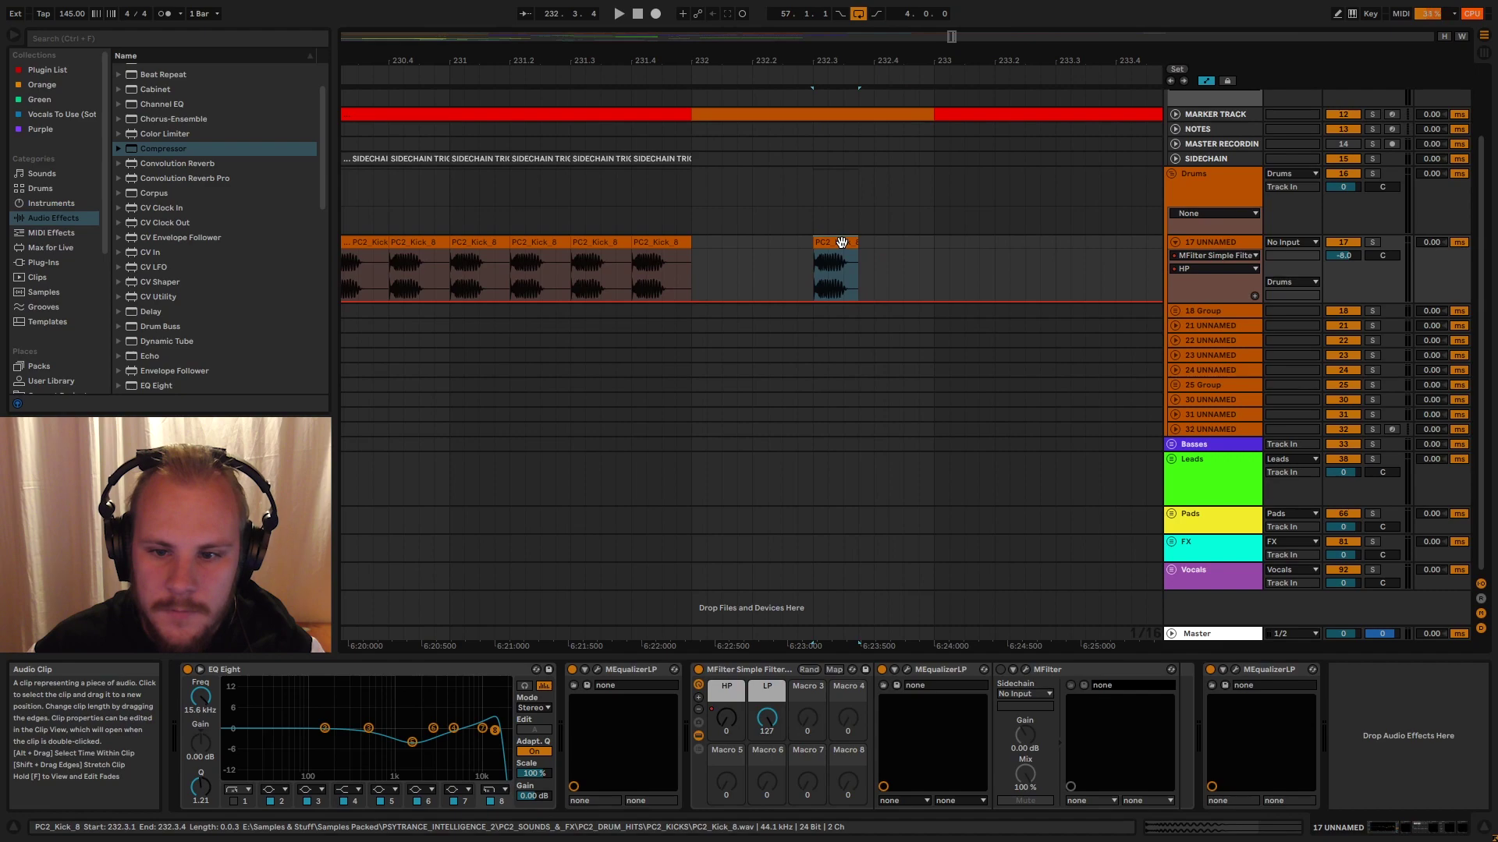
{"action": "key", "text": "ctrl+d"}
{"action": "key", "text": "ctrl+d"}
{"action": "left_click_drag", "start_coordinate": [950, 241], "coordinate": [938, 242]}
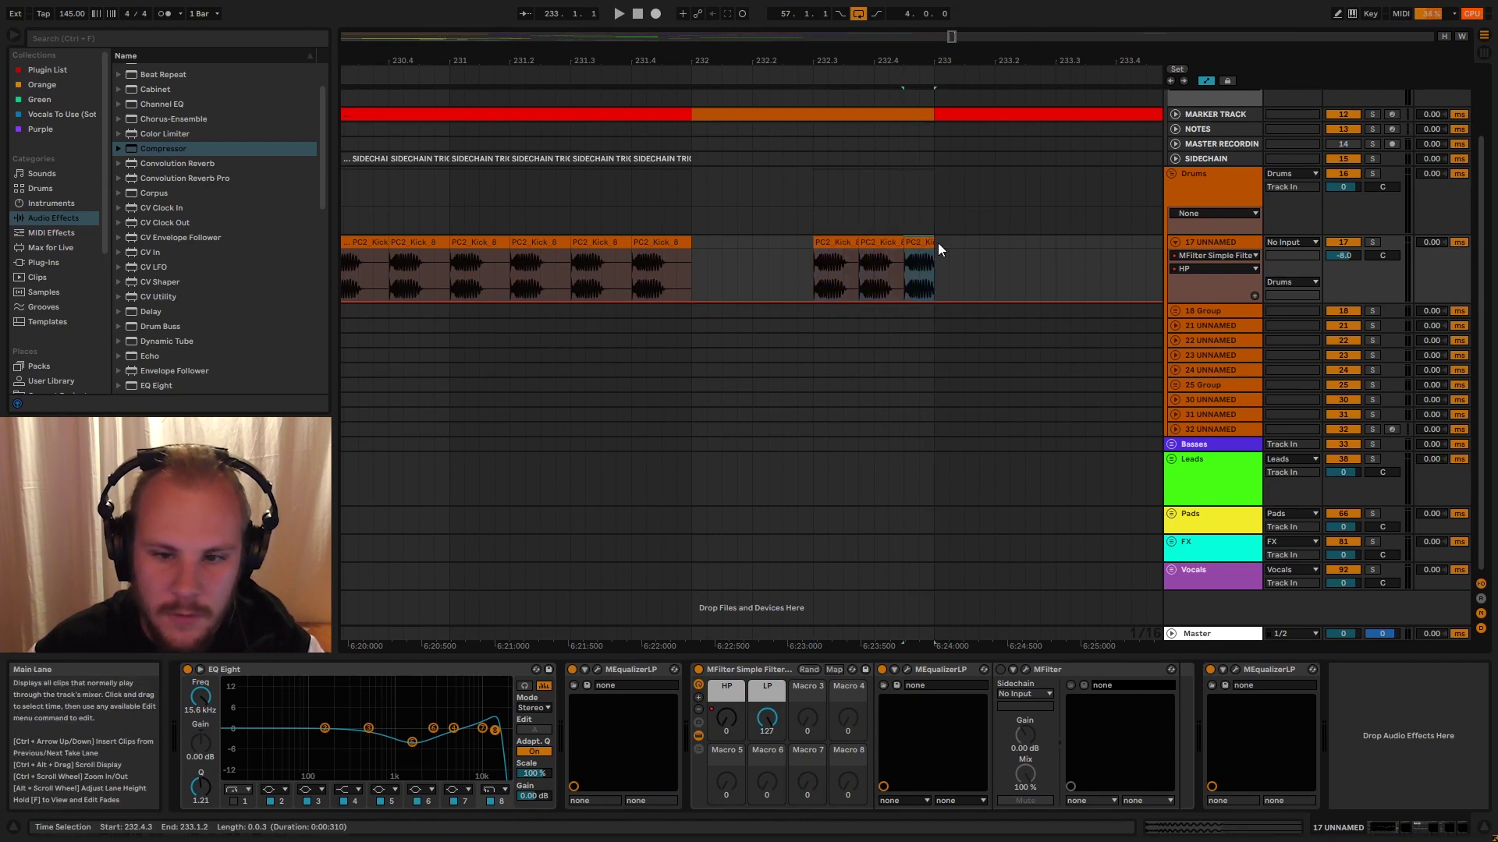
- Copy a SIDECHAIN trigger to 232.3.1 and shorten, duplicate and trim it to match the three kicks ending at 233.1.1
{"action": "left_click", "coordinate": [669, 158]}
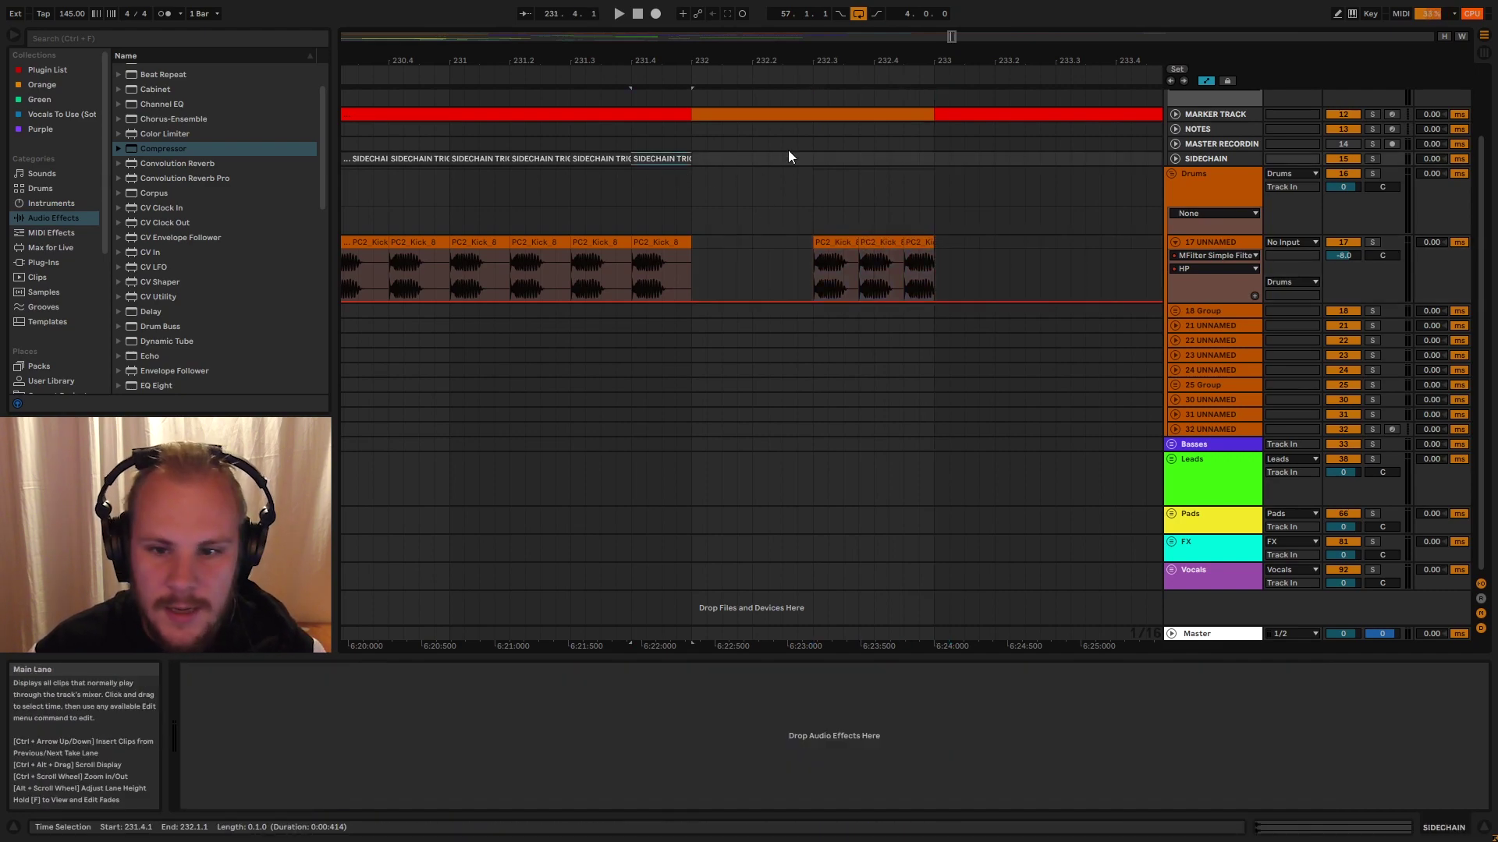
{"action": "left_click", "coordinate": [818, 147]}
{"action": "key", "text": "ctrl+v"}
{"action": "left_click_drag", "start_coordinate": [828, 145], "coordinate": [858, 159]}
{"action": "key", "text": "ctrl+d"}
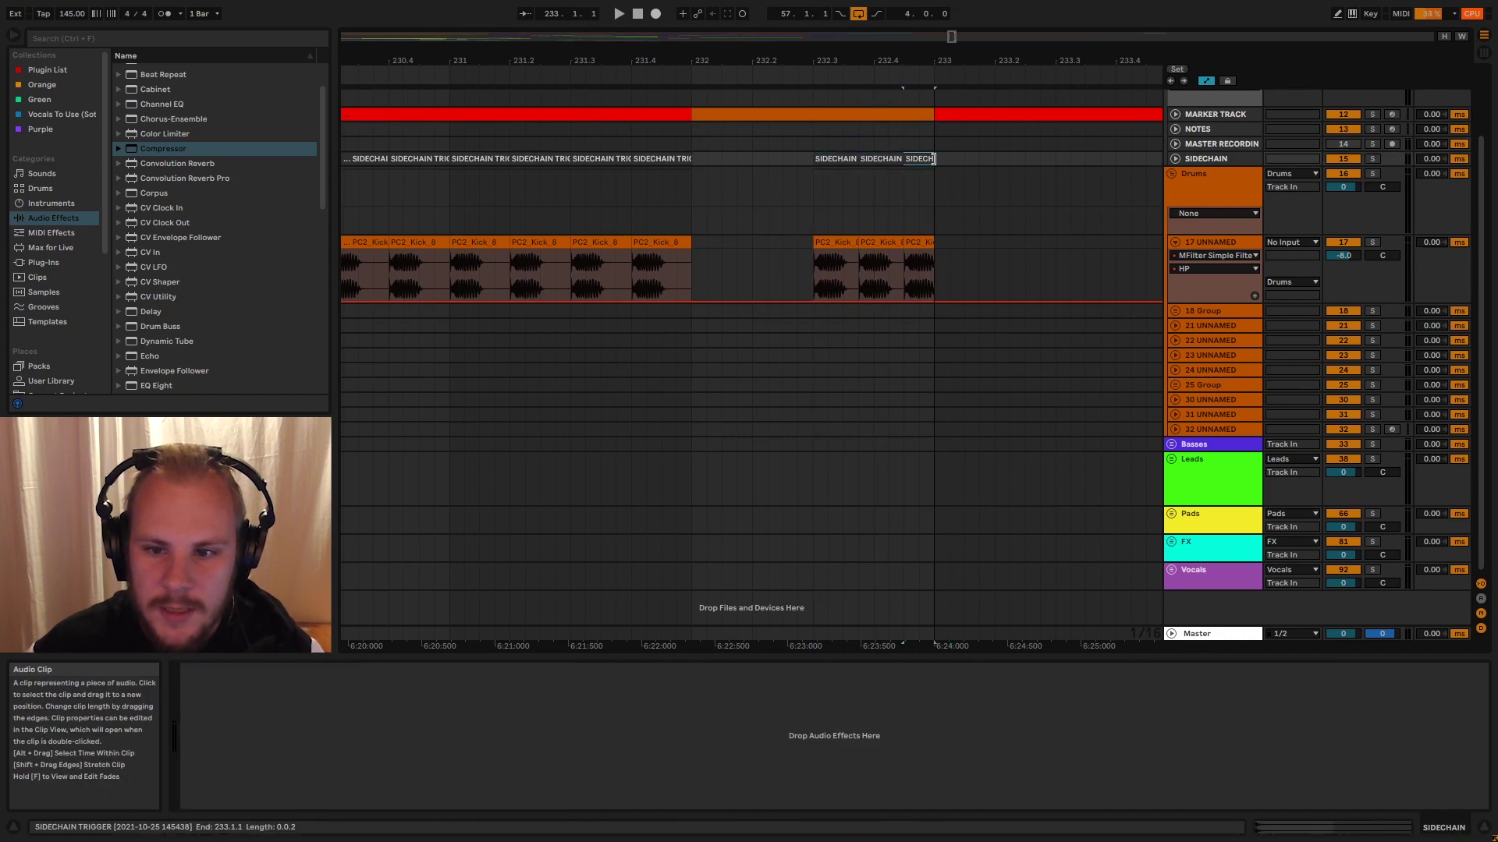
{"action": "left_click", "coordinate": [829, 195]}
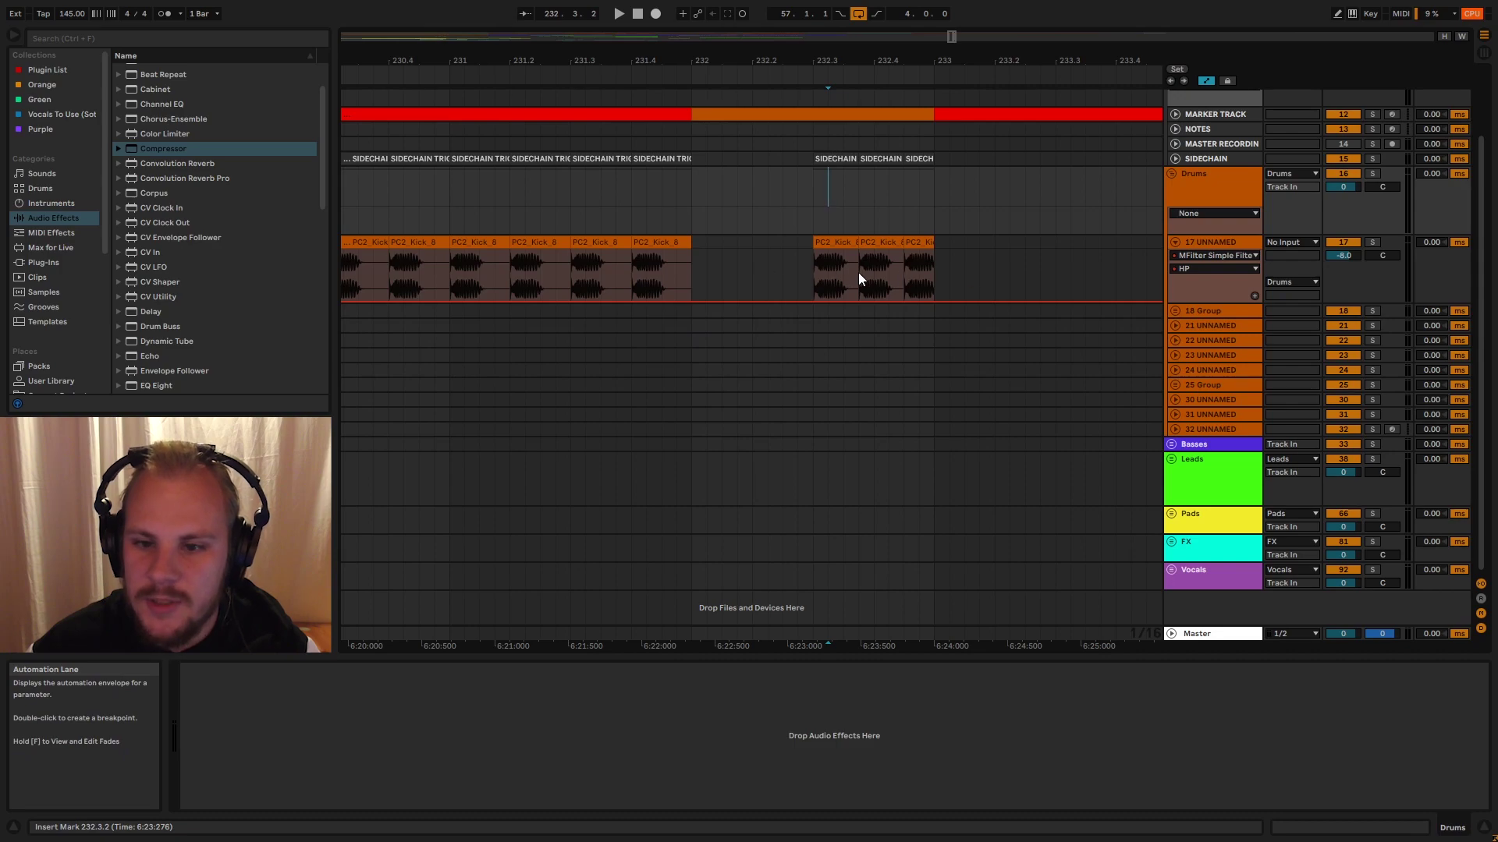
- Add a fade-out to the kick clip at 231.4.1, just before the gap in bar 232
{"action": "left_click", "coordinate": [688, 258]}
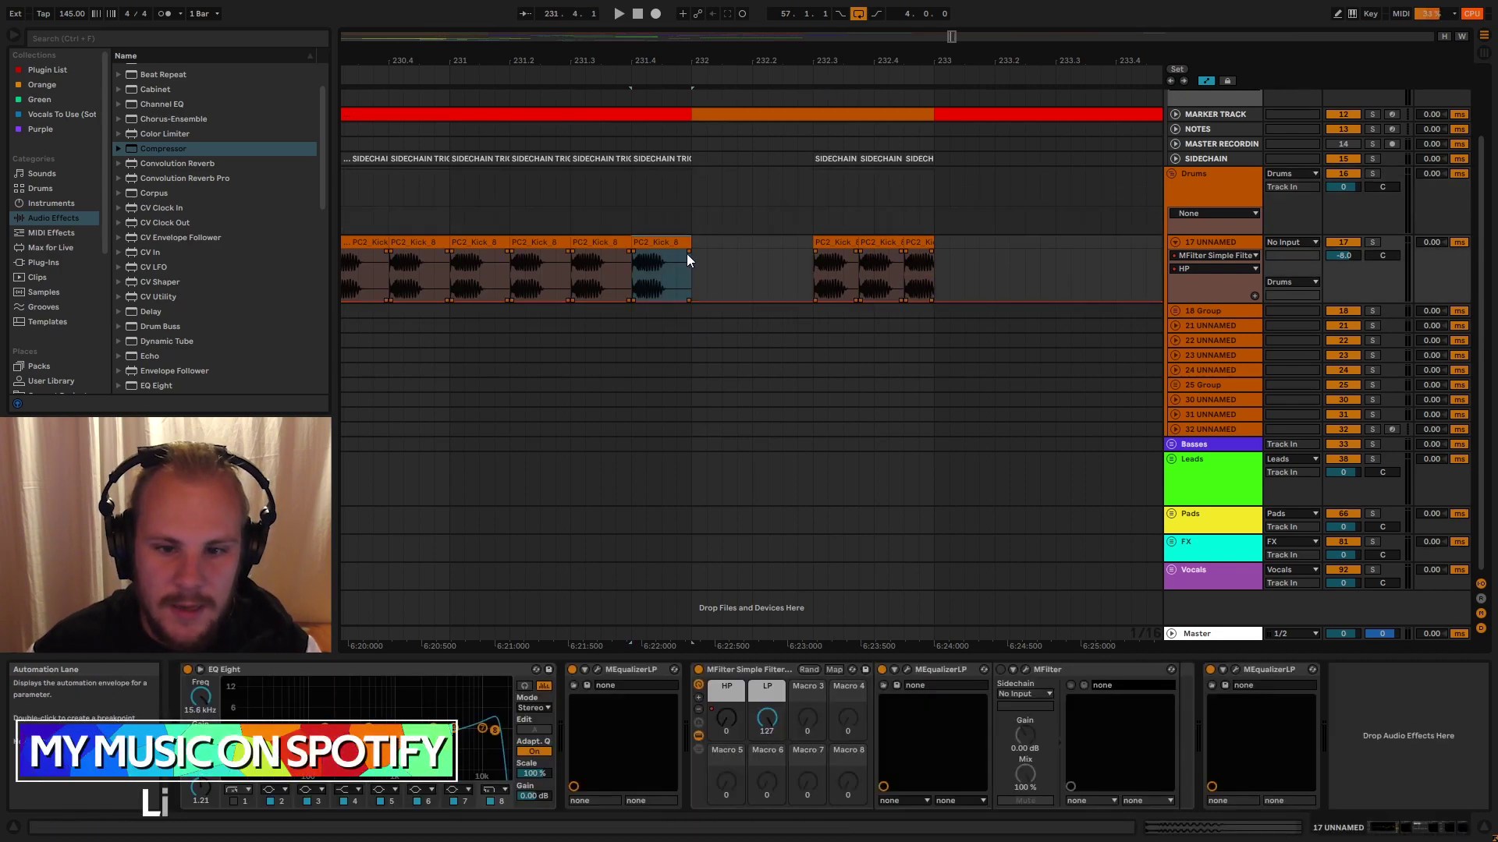
{"action": "left_click_drag", "start_coordinate": [659, 63], "coordinate": [659, 141]}
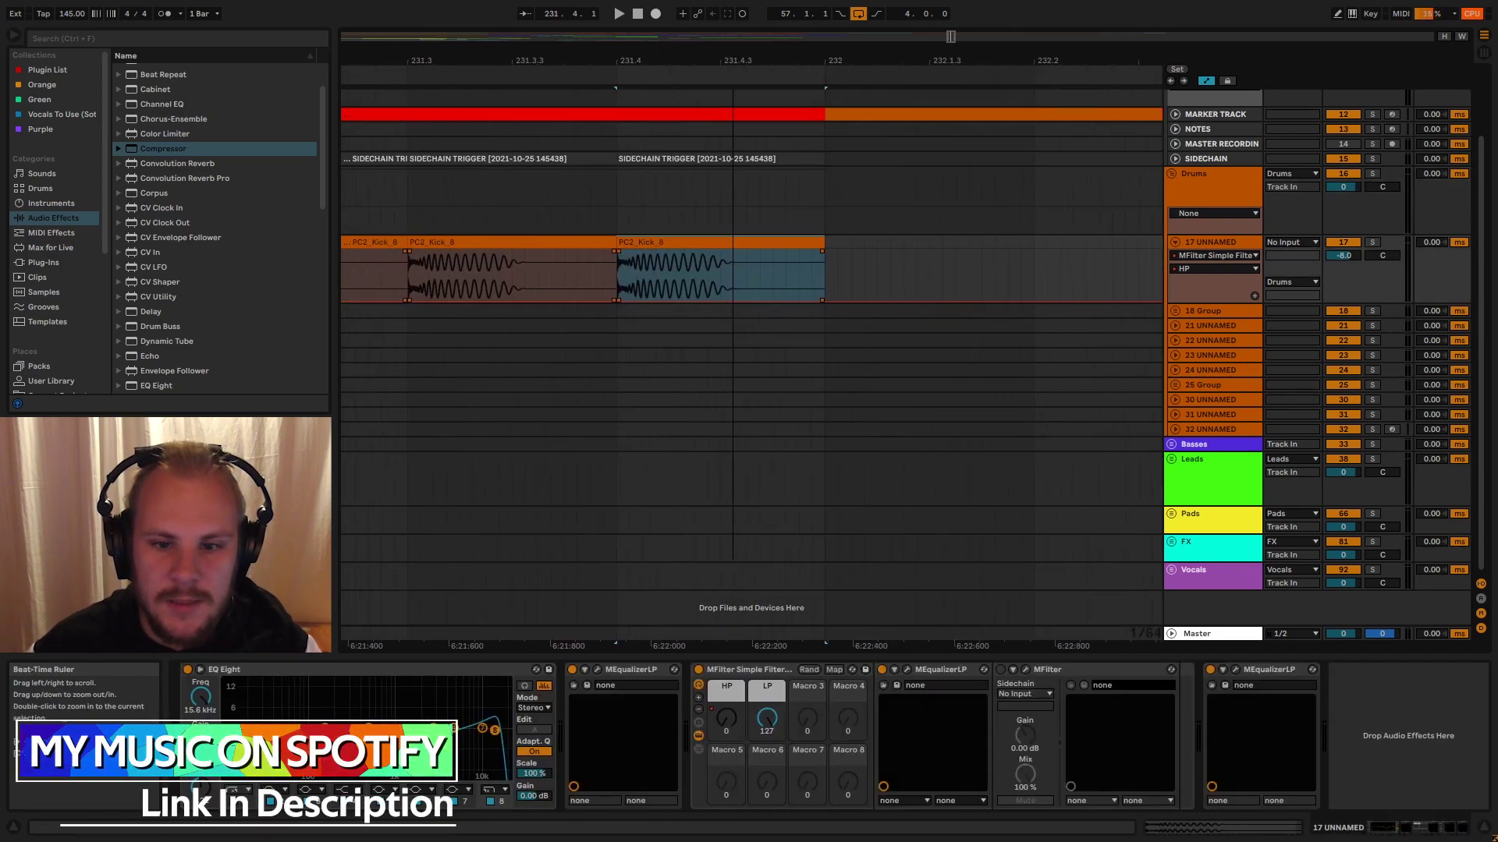
{"action": "left_click", "coordinate": [716, 266]}
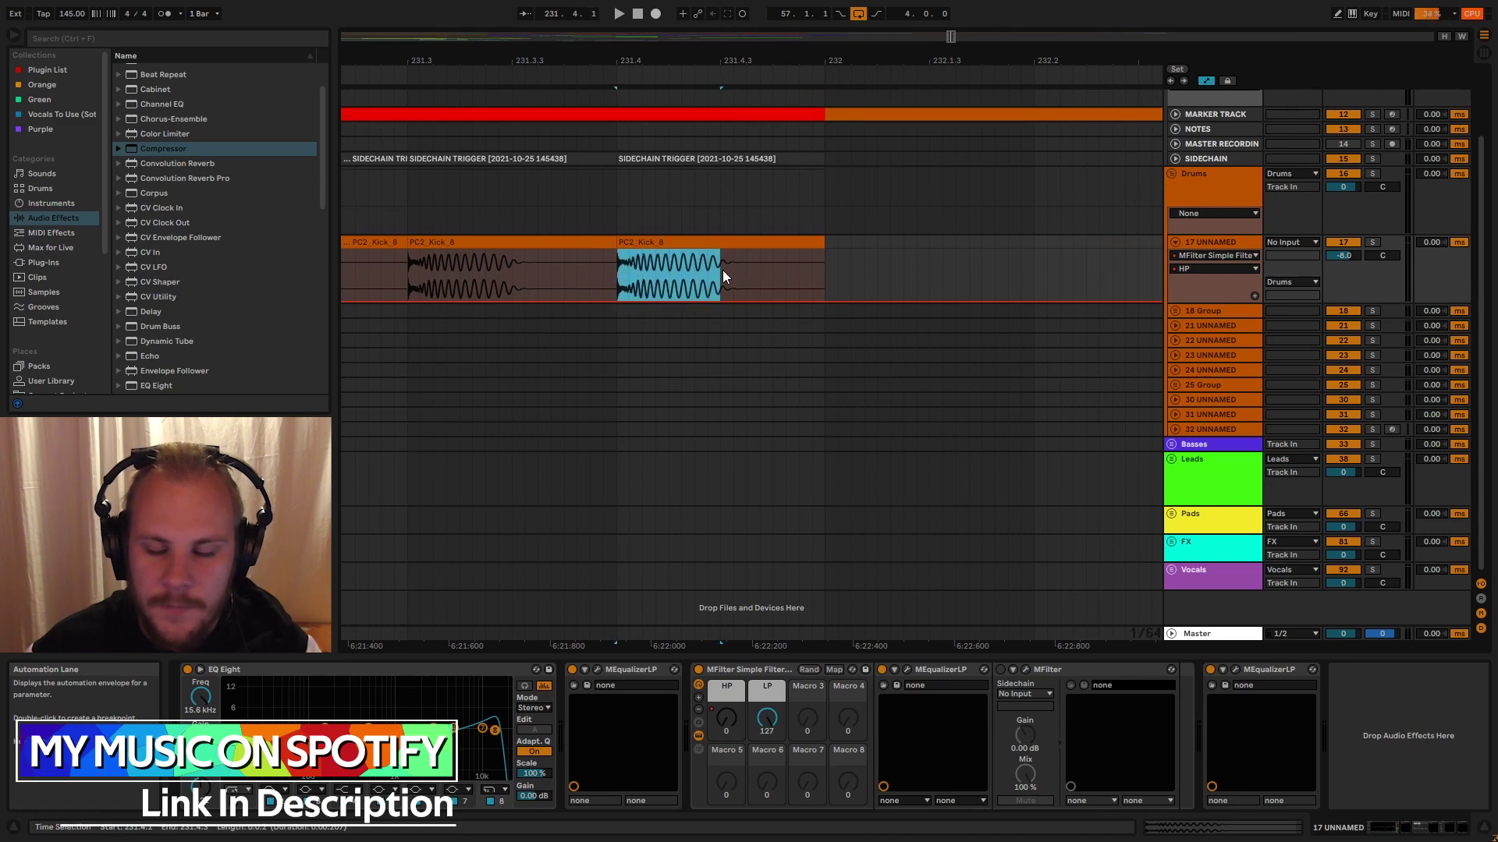
{"action": "left_click_drag", "start_coordinate": [824, 251], "coordinate": [713, 297]}
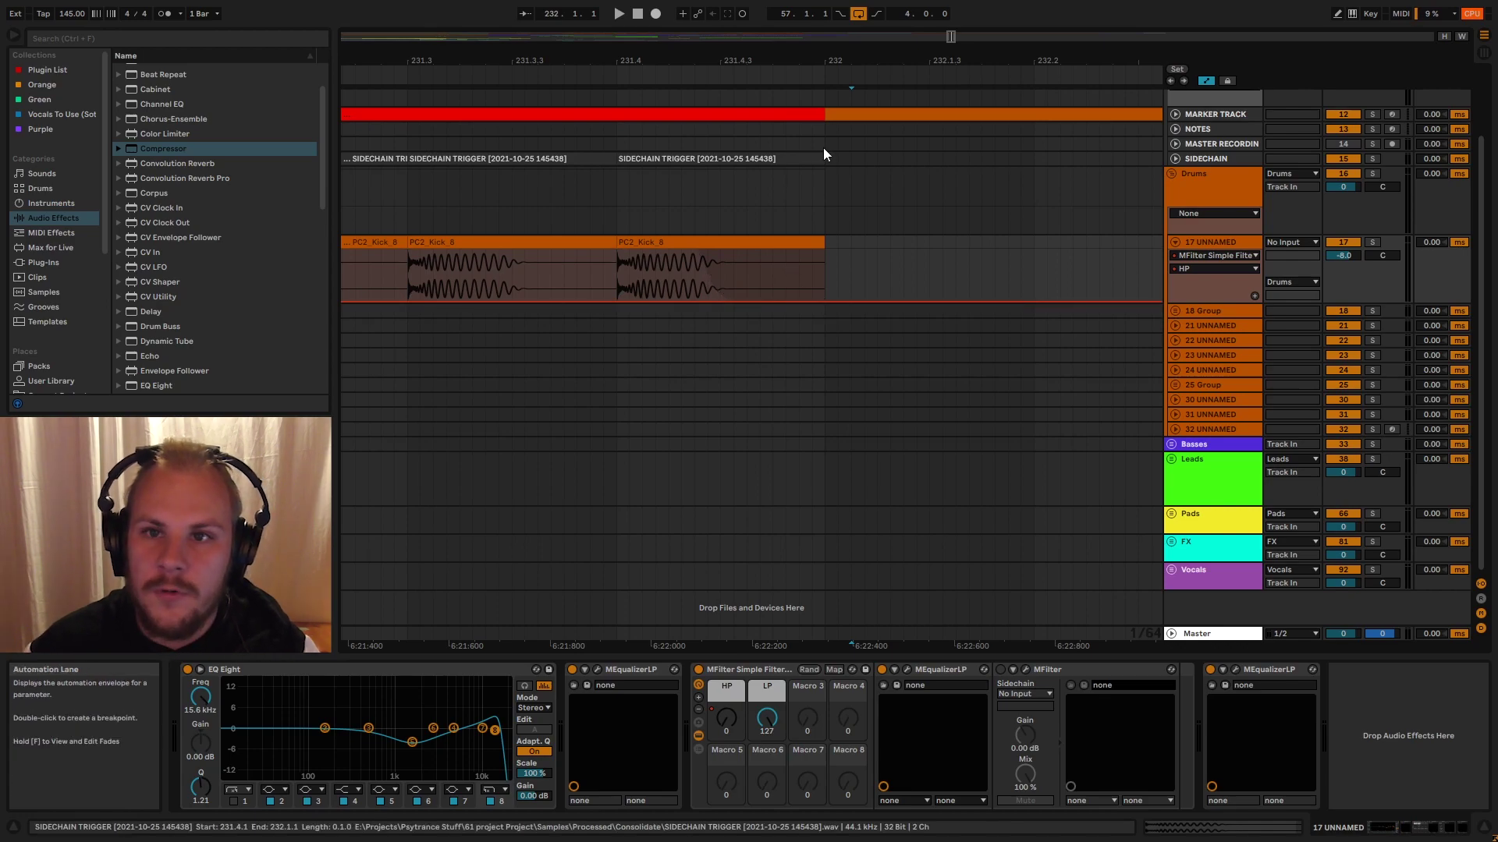
{"action": "left_click_drag", "start_coordinate": [767, 60], "coordinate": [849, 24]}
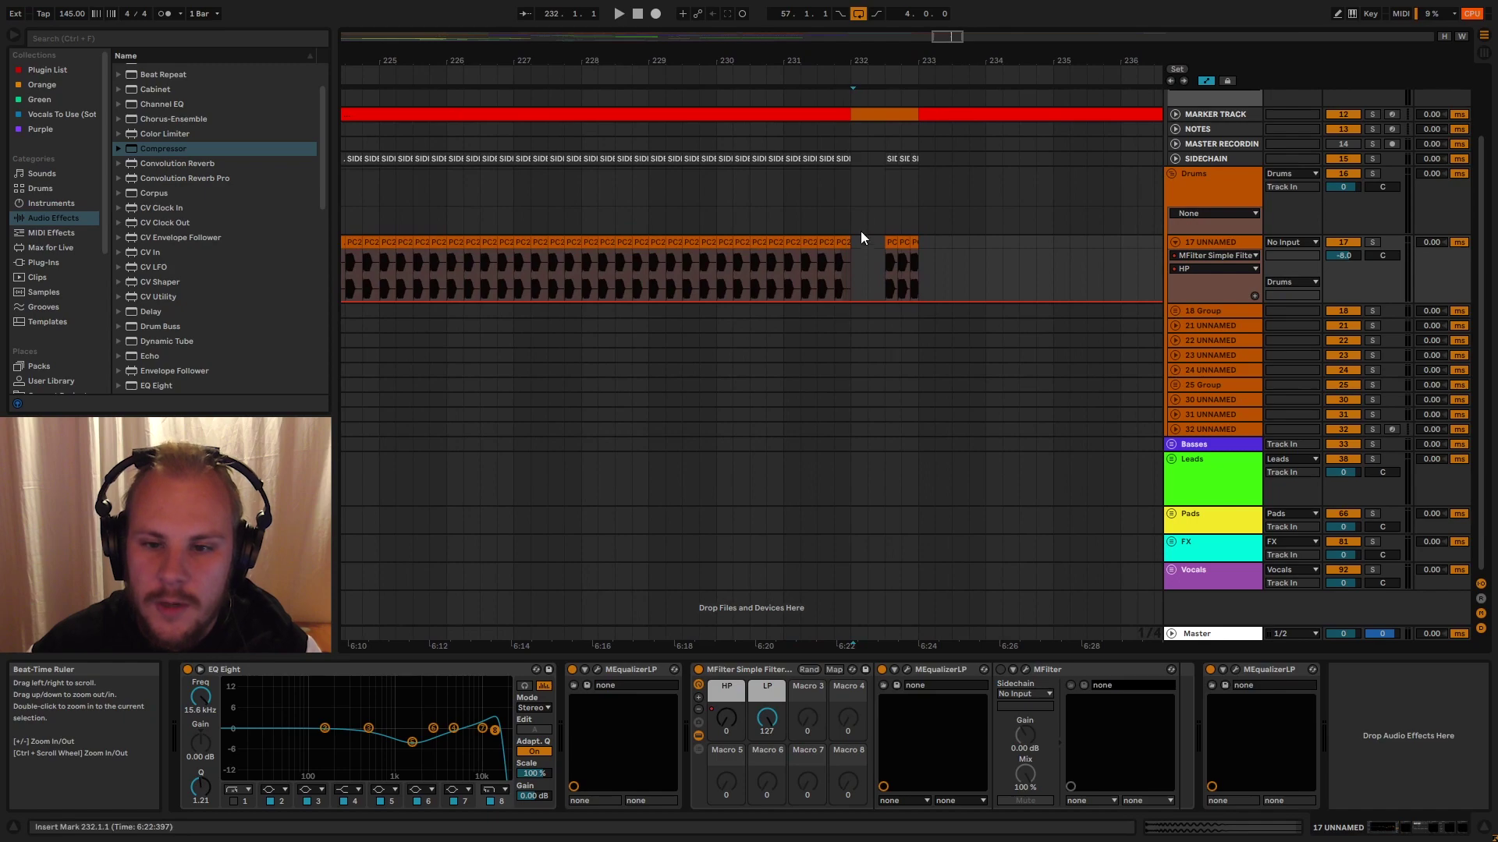